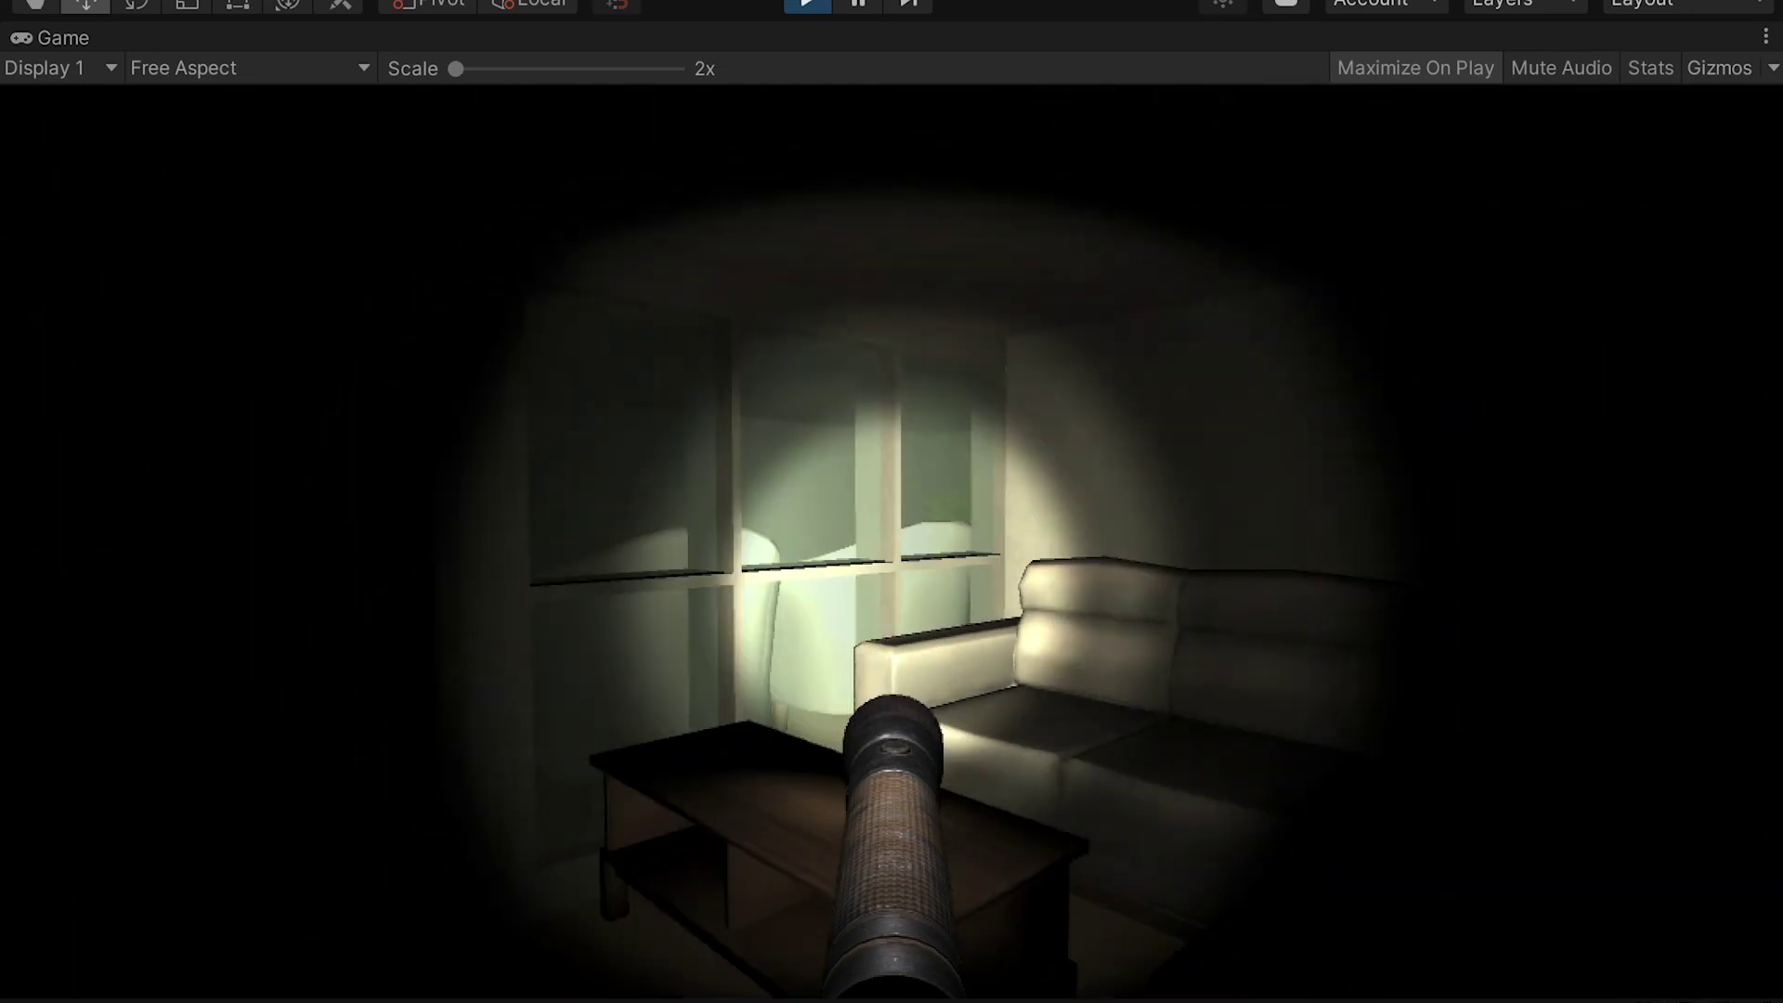
- Walk the player through the dark apartment with the flashlight in play mode to examine the rooms
key("w")
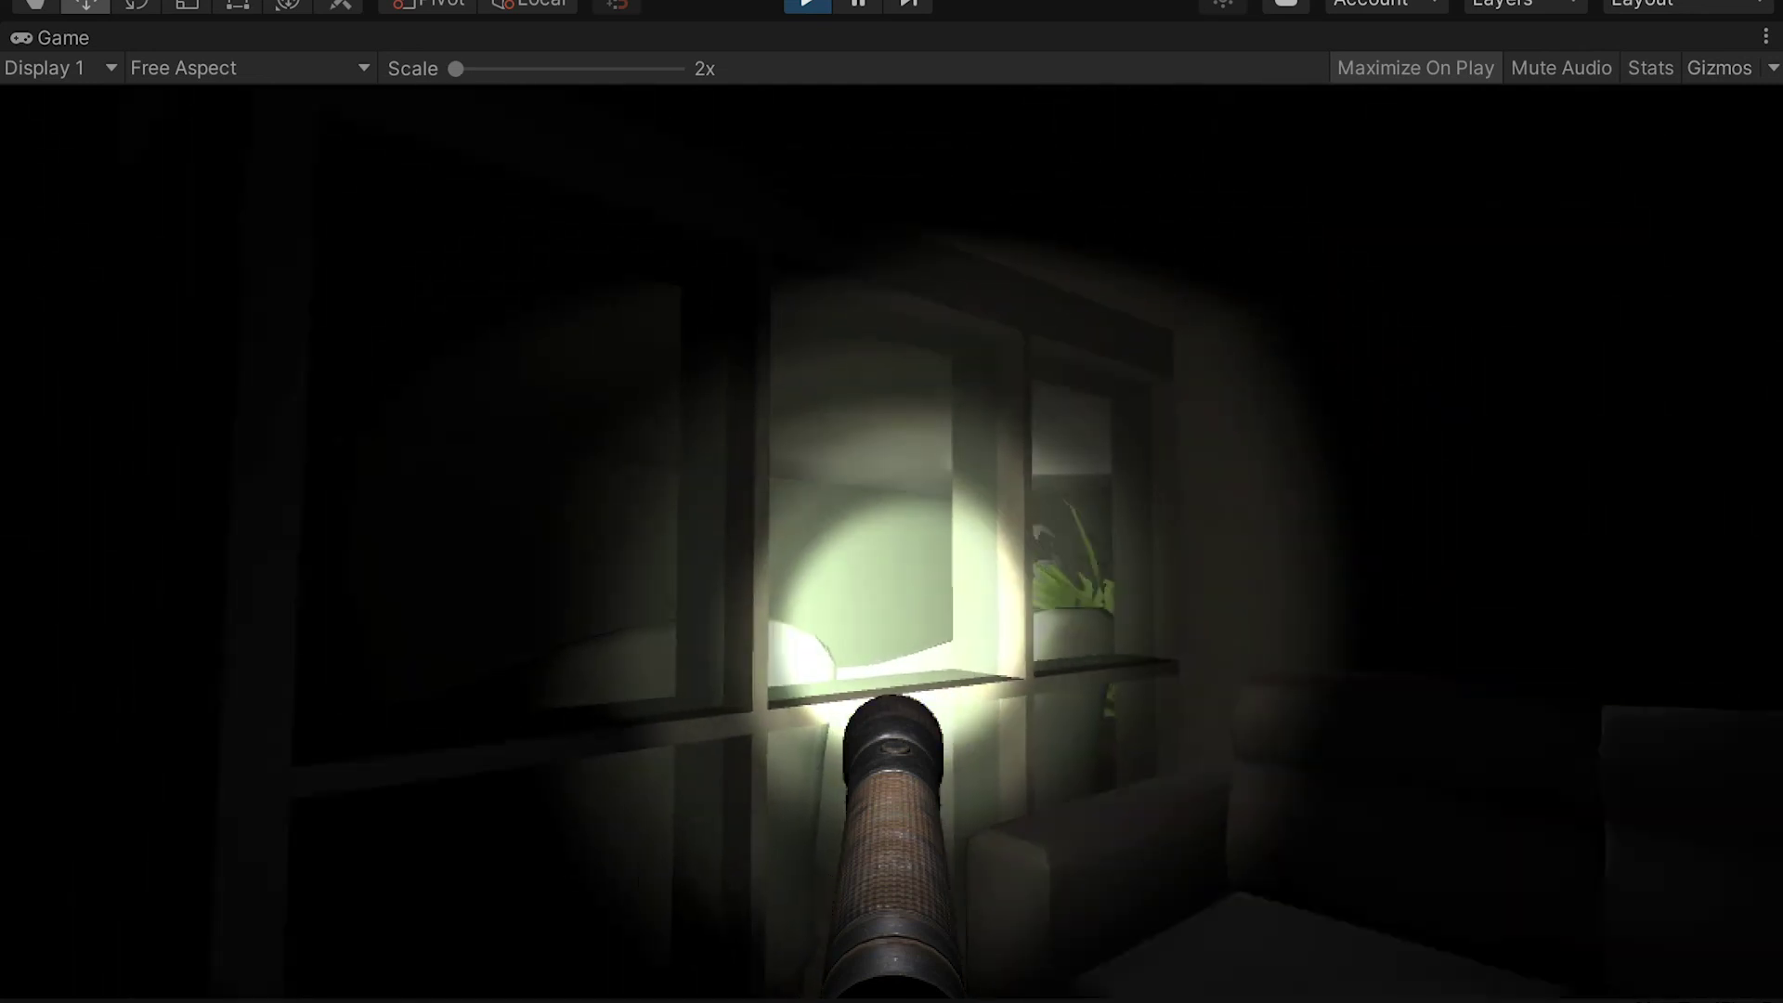
key("w")
key("e")
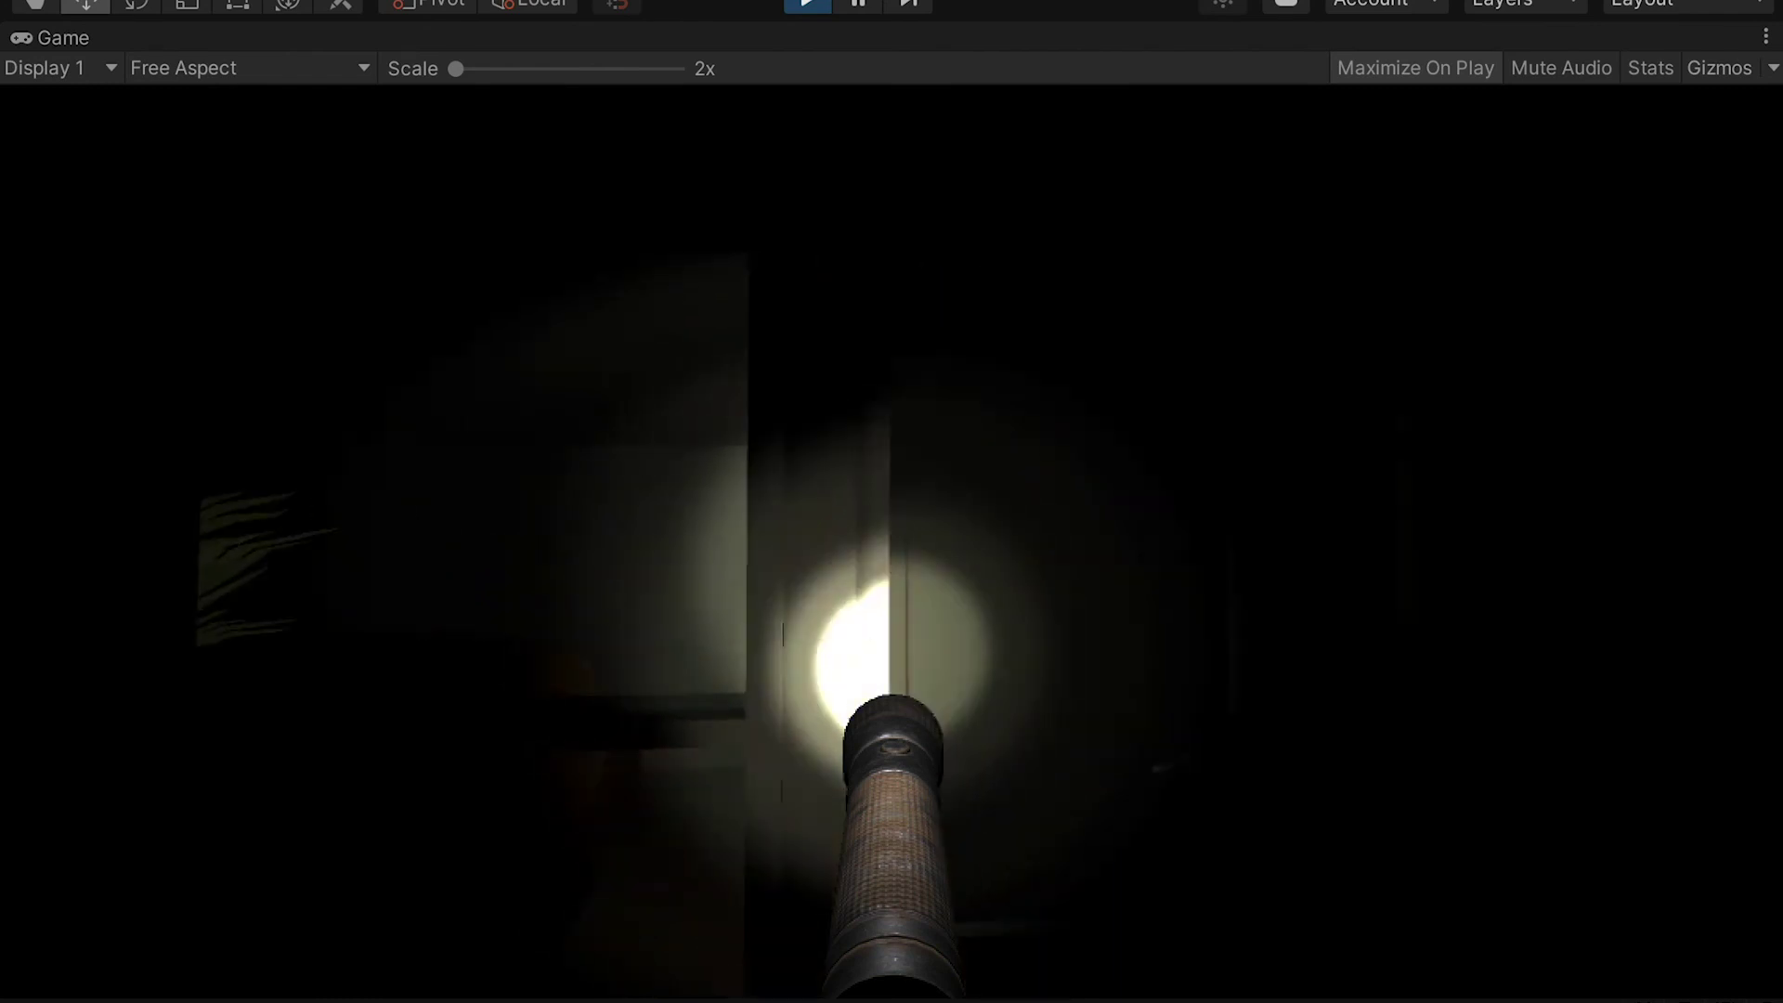
key("e")
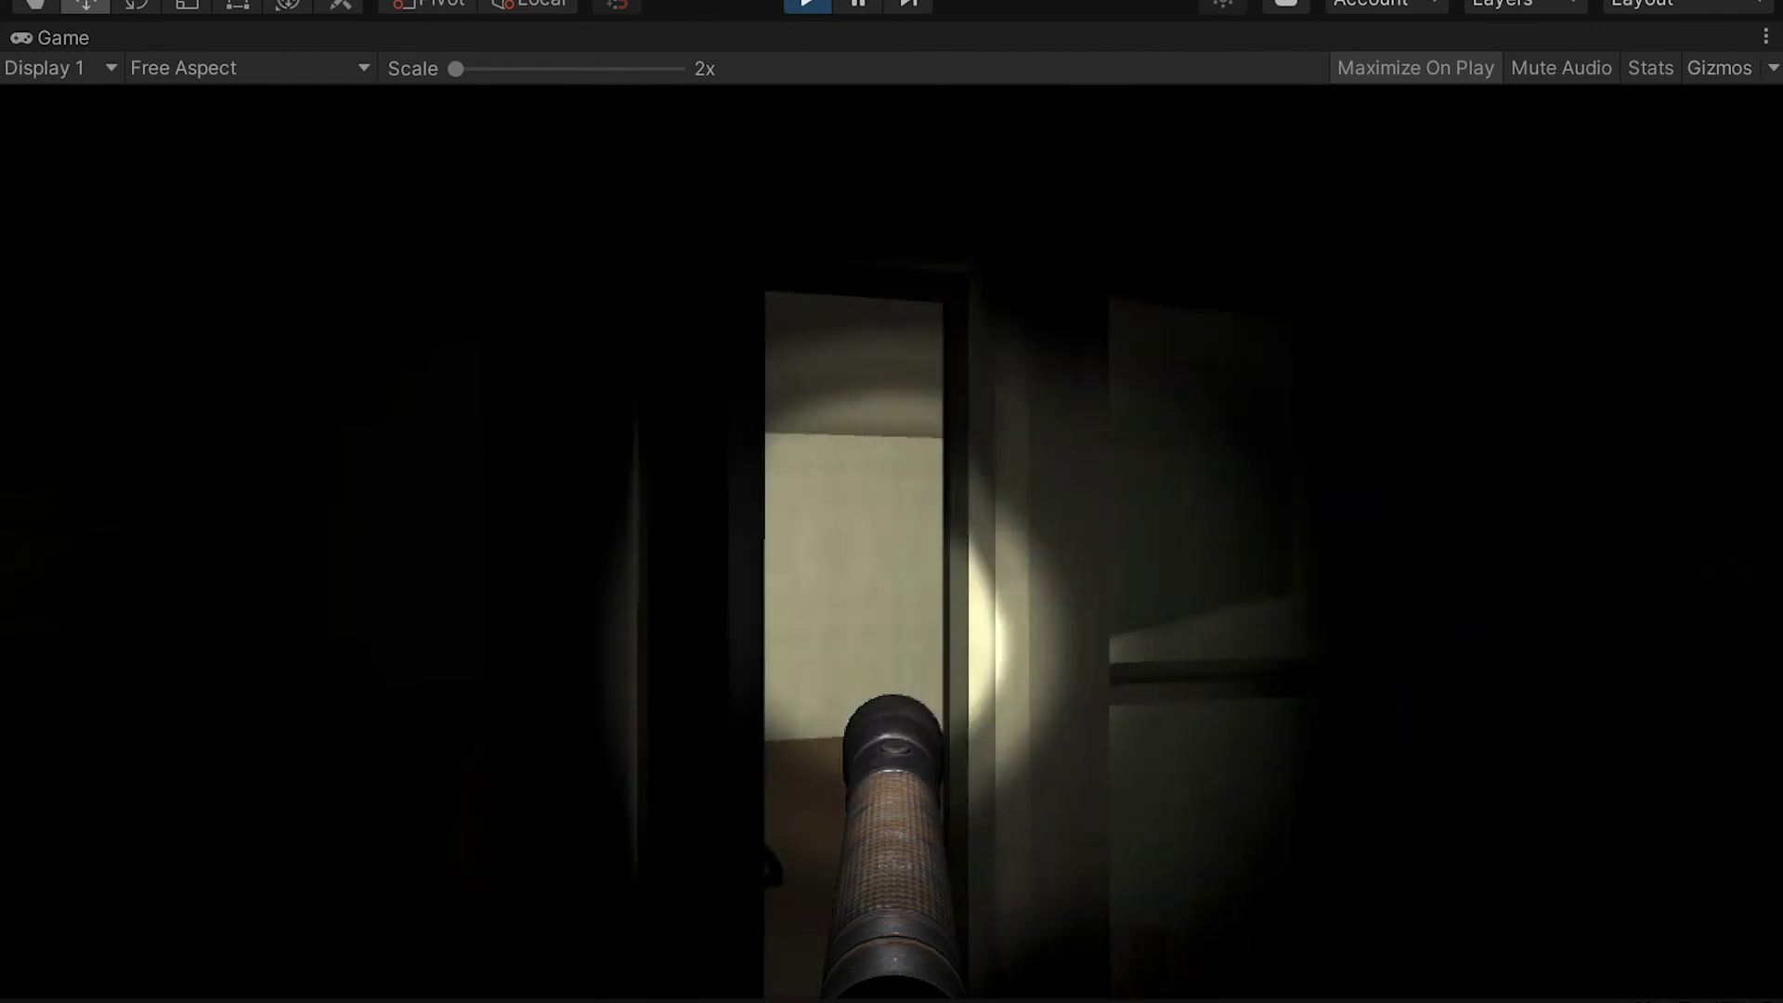
key("w")
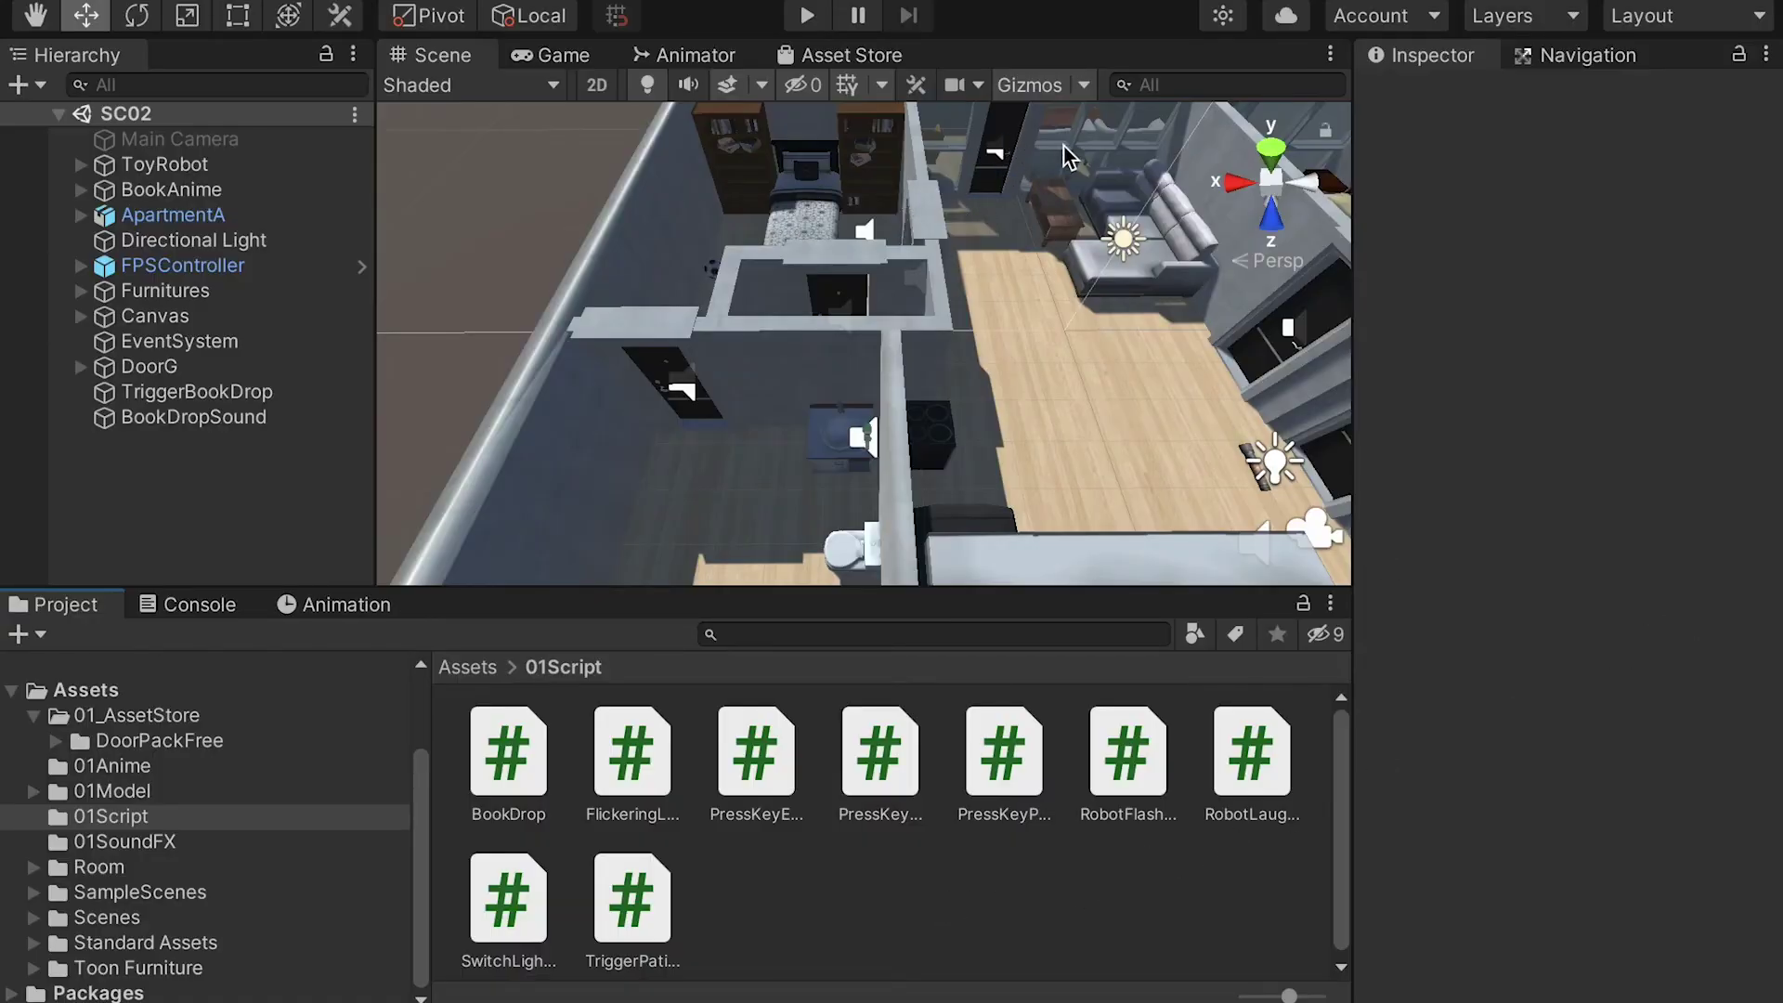
- Switch to Finder and preview the ScaryCloth.png image from the Models folder
key("super+Tab")
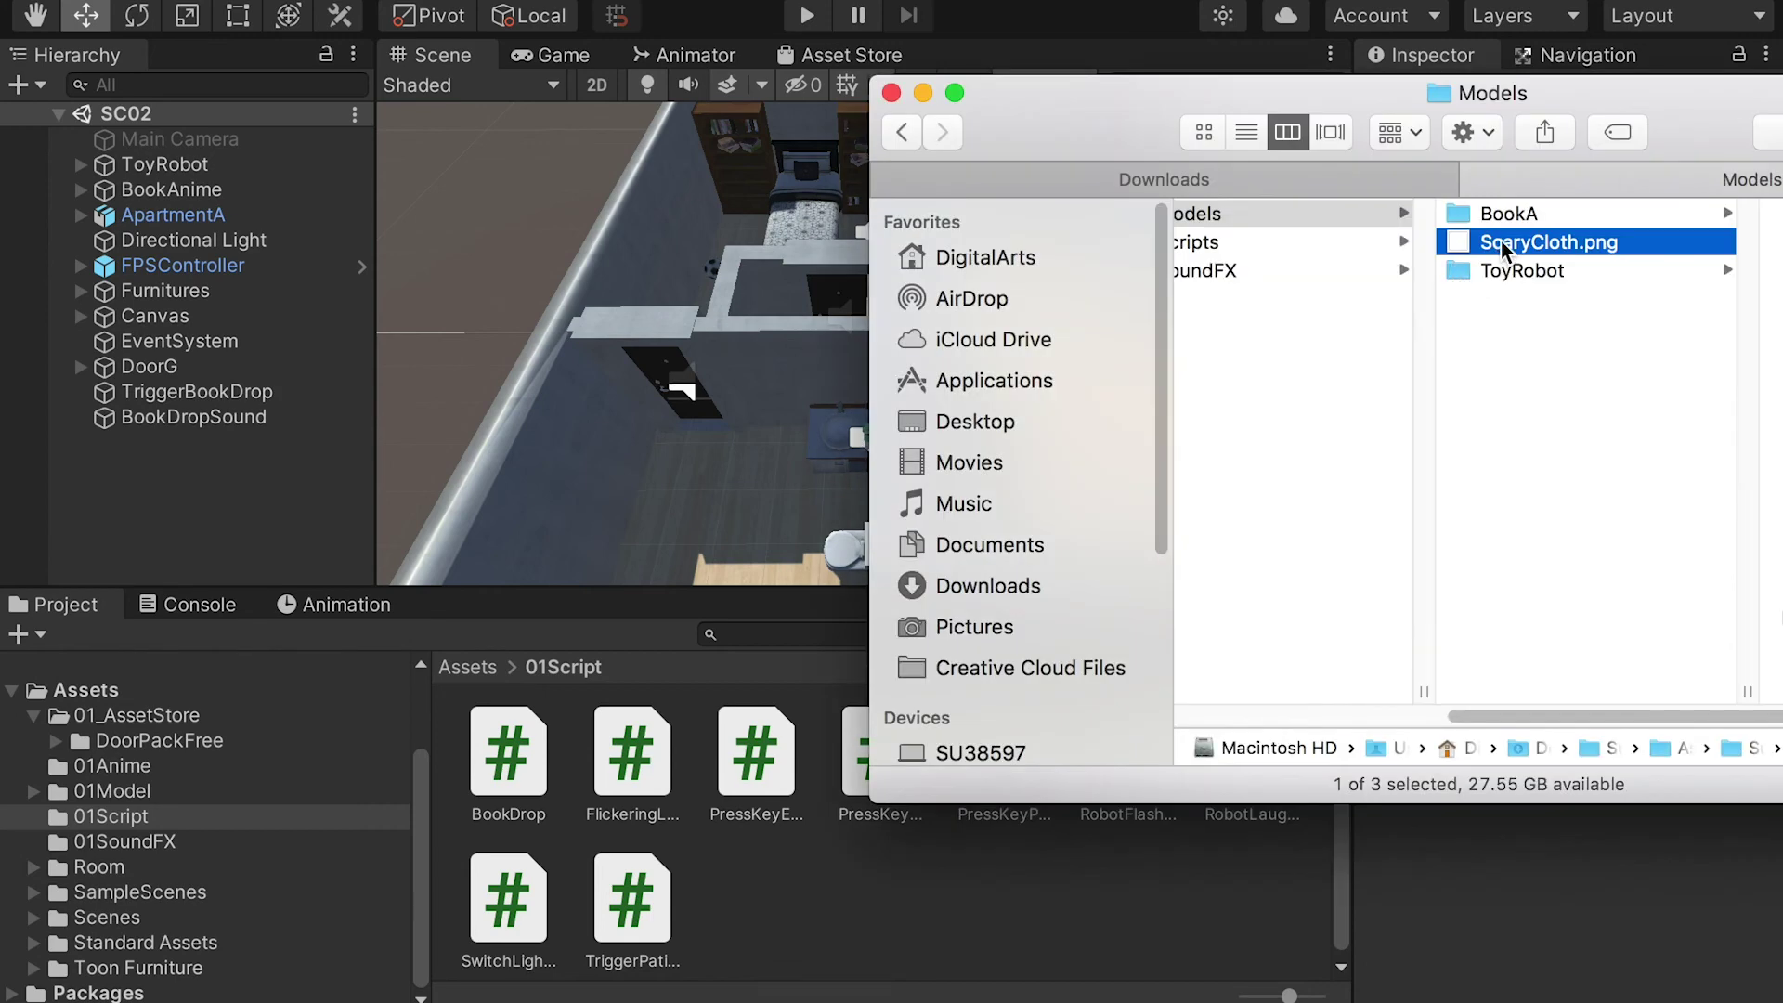
double_click(1504, 244)
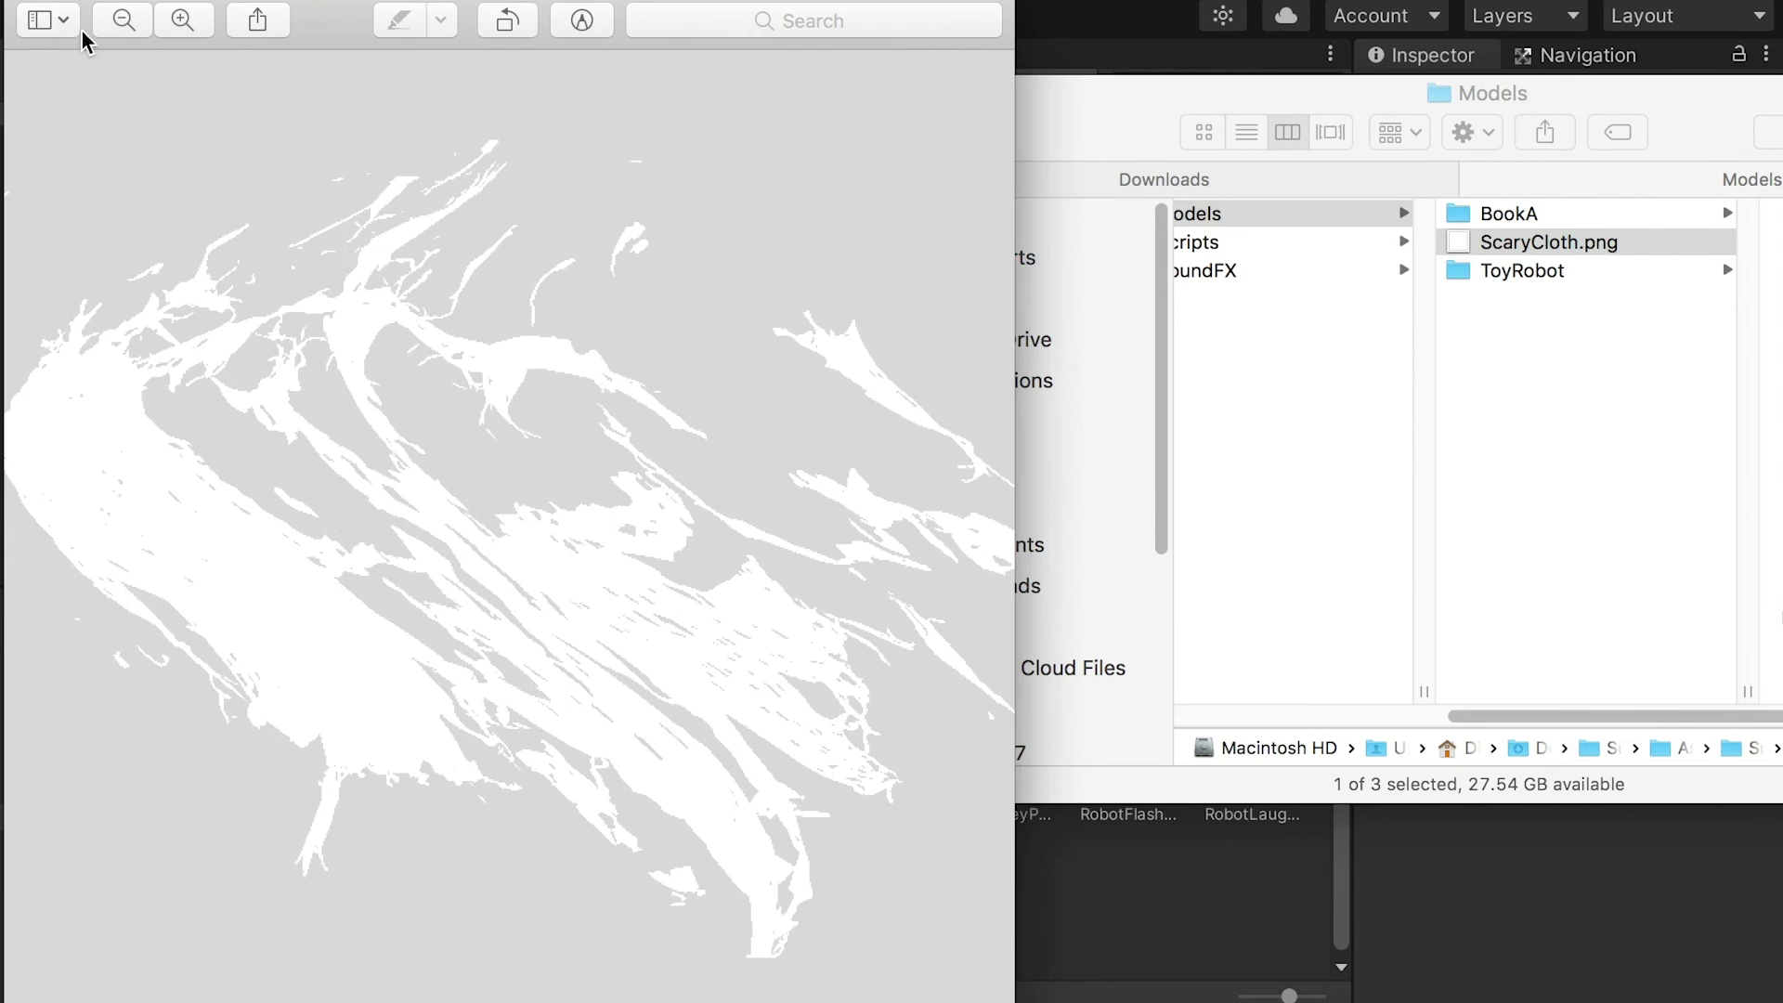
left_click(28, 0)
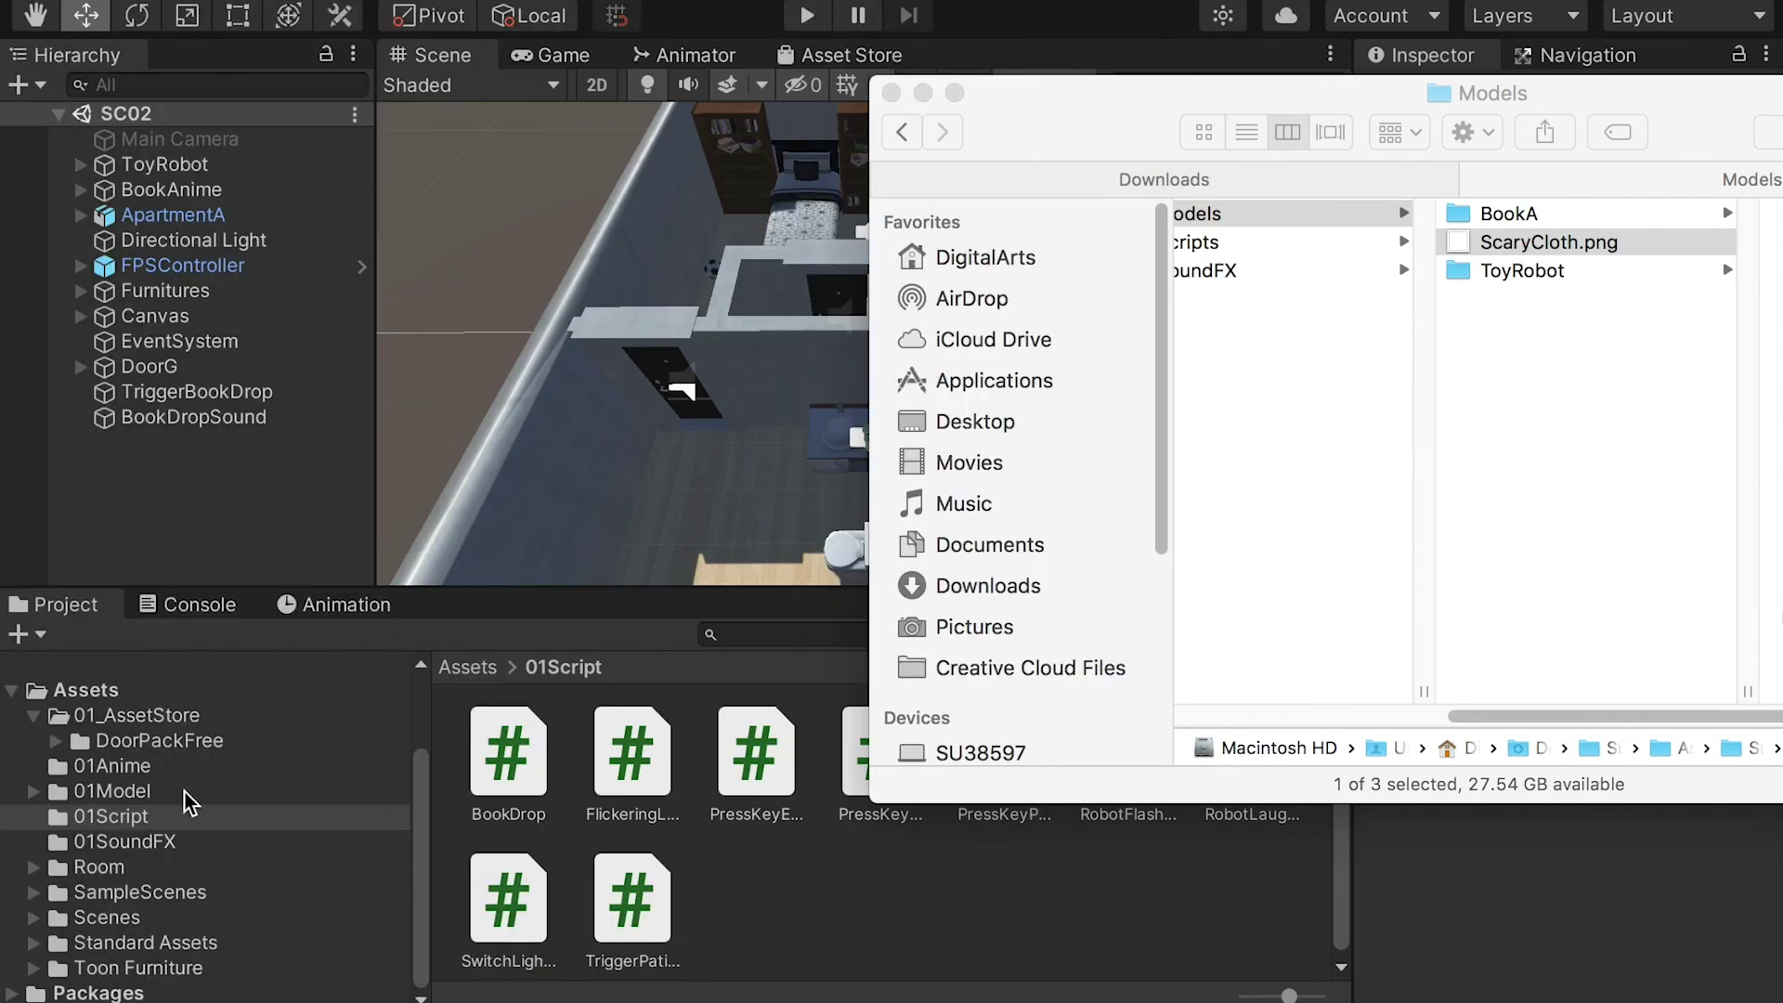
- Create a new folder named Ghost inside the project's 01Model folder
left_click(139, 818)
left_click(131, 791)
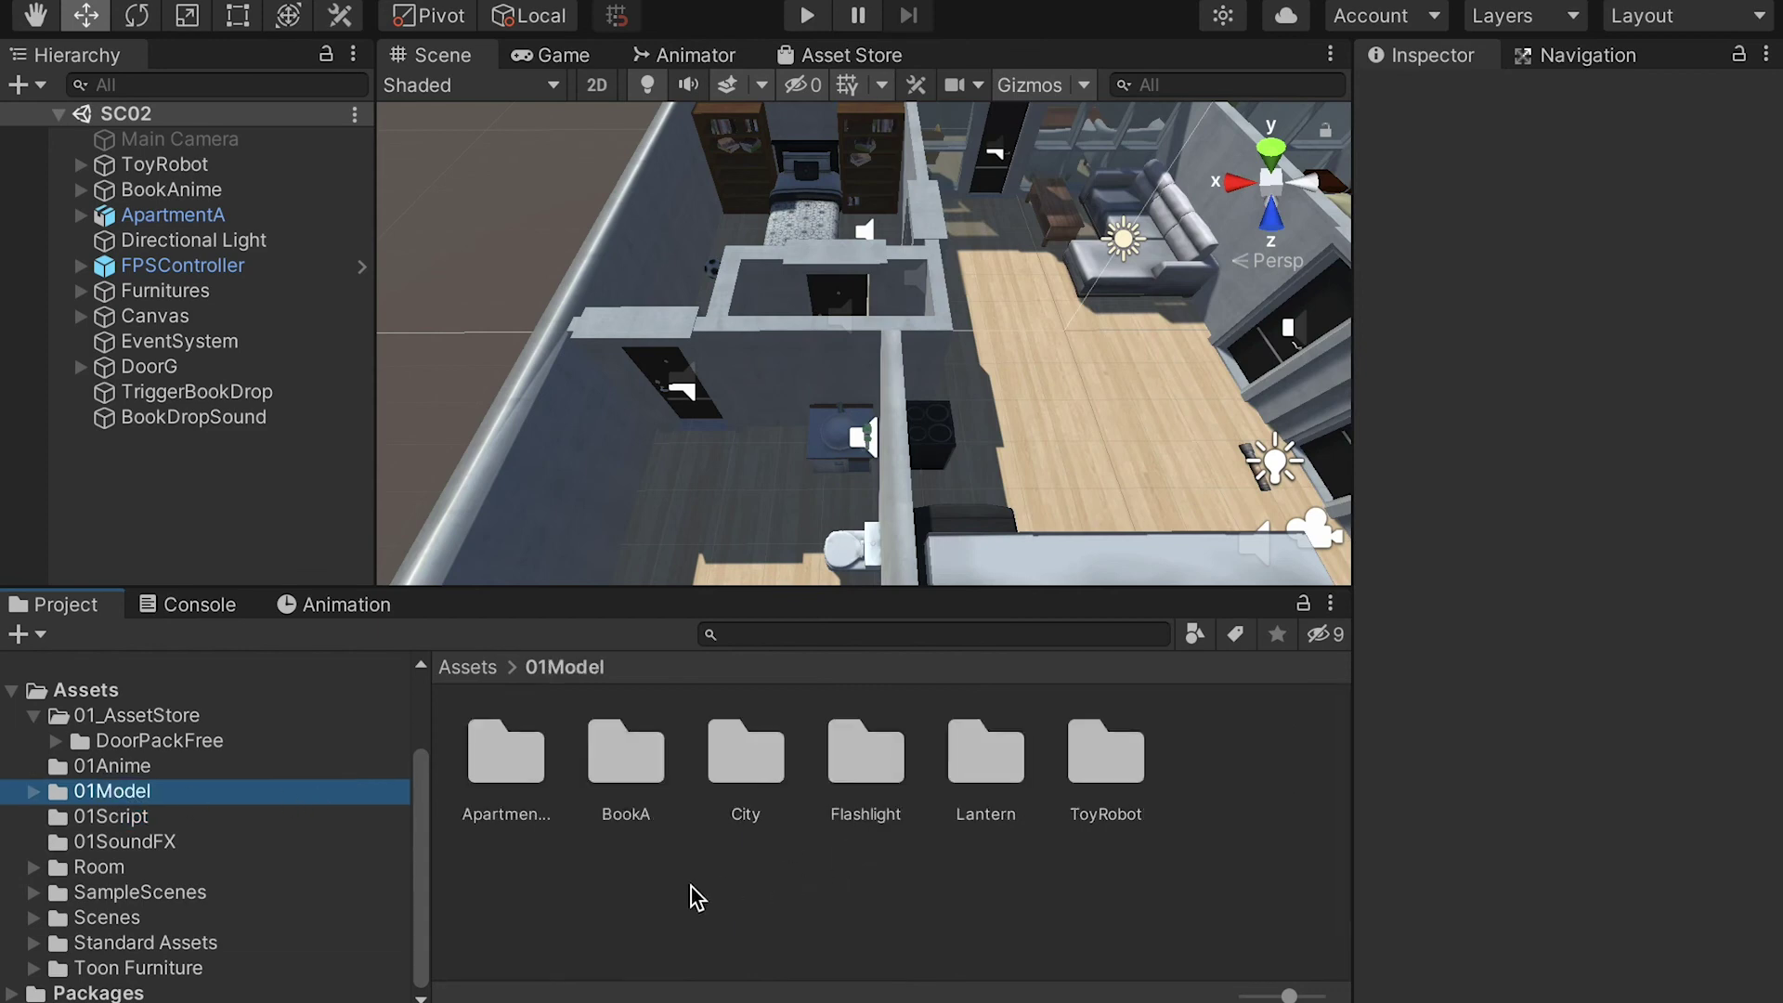
right_click(696, 897)
mouse_move(822, 517)
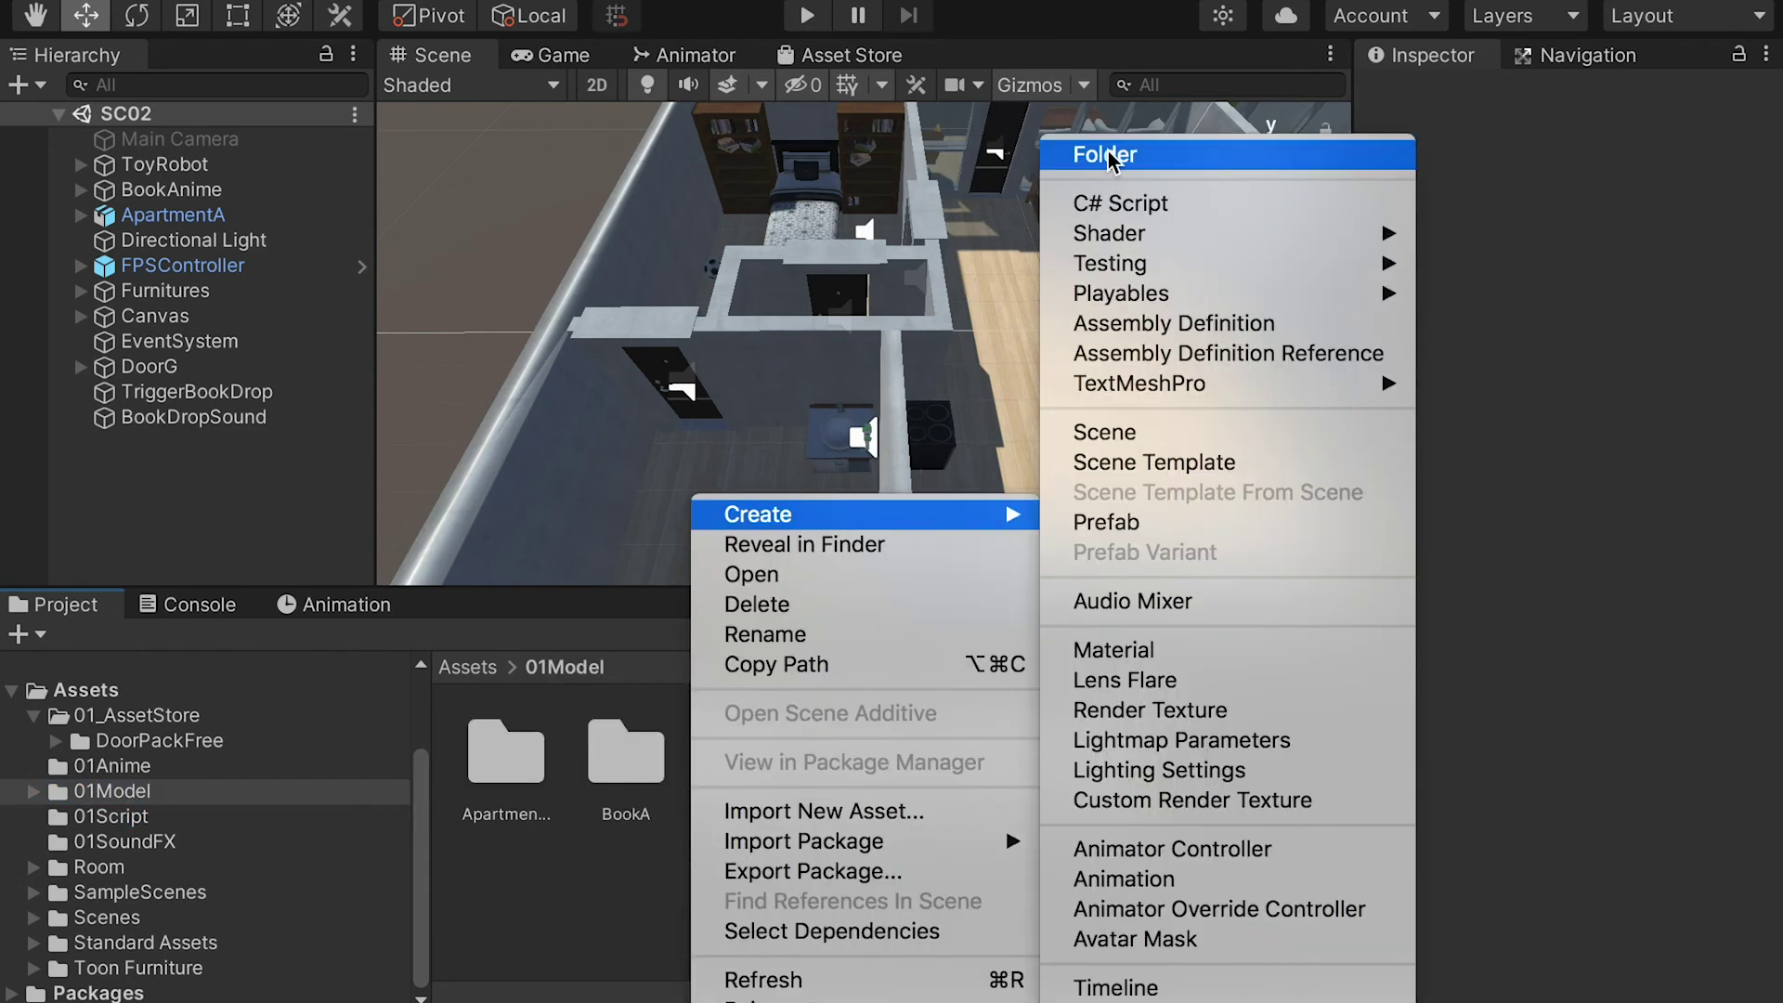
left_click(1108, 156)
type("G")
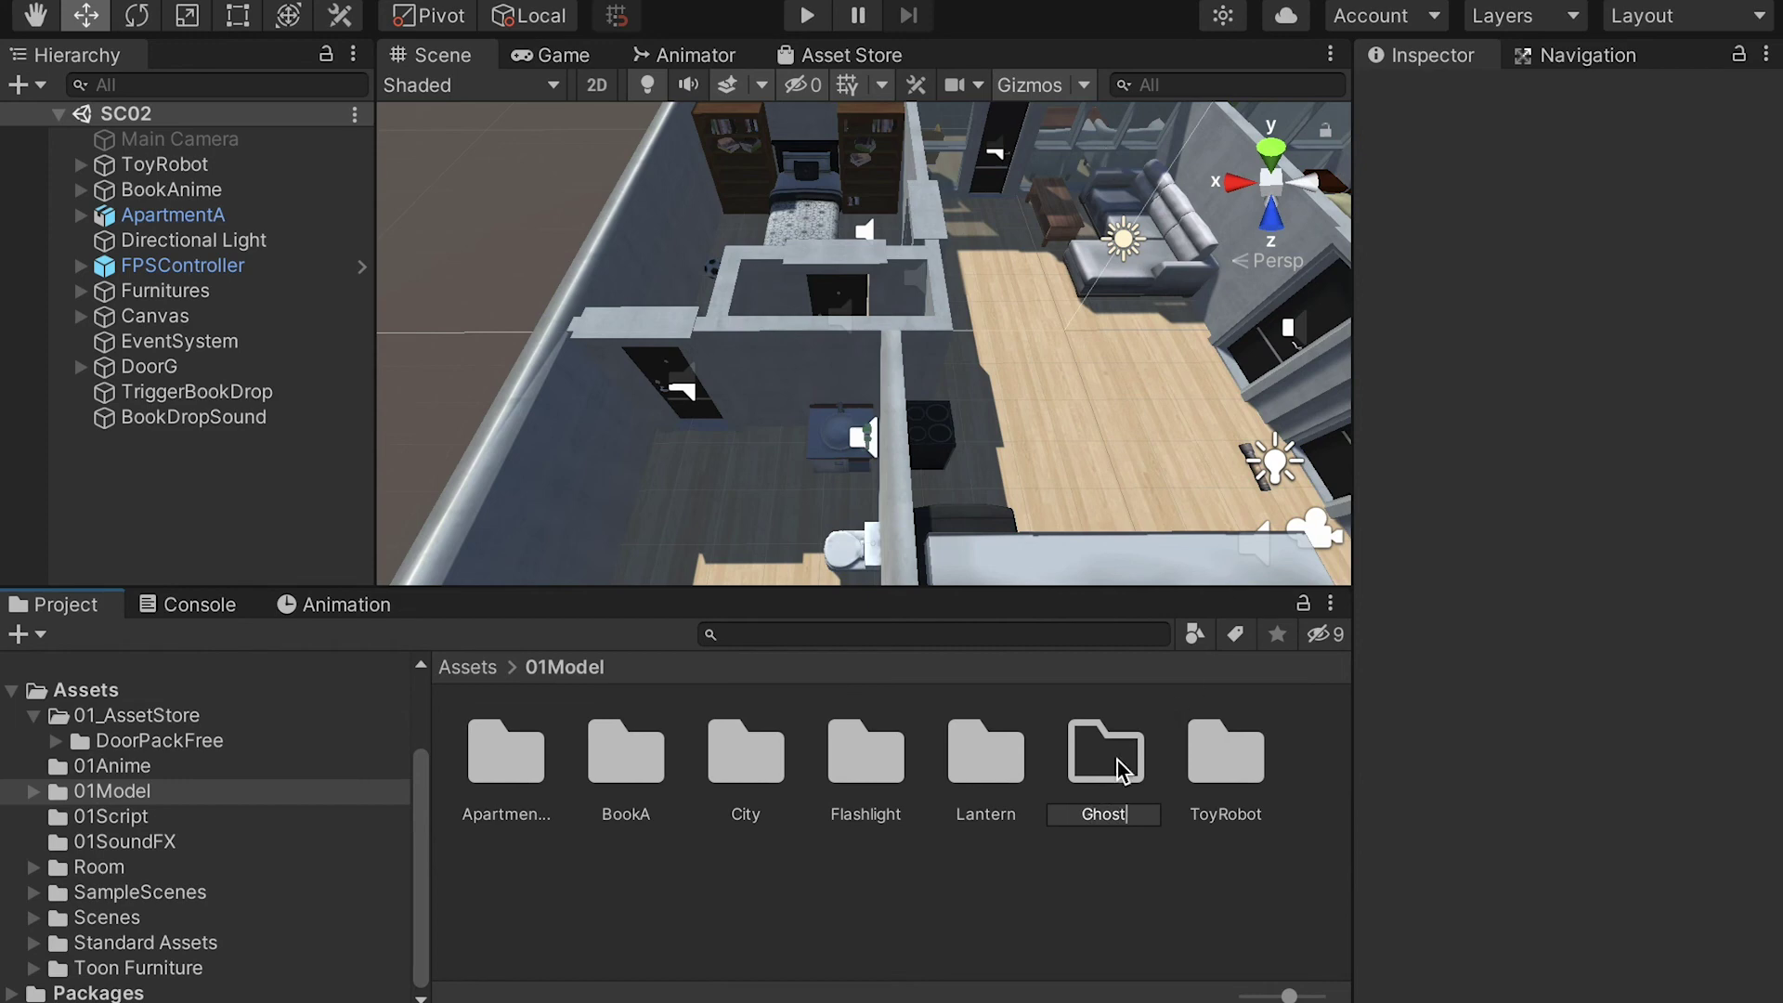
type("host")
key("Return")
- Import ScaryCloth.png from Finder's Models folder into the new Ghost folder
double_click(1121, 771)
left_click(564, 667)
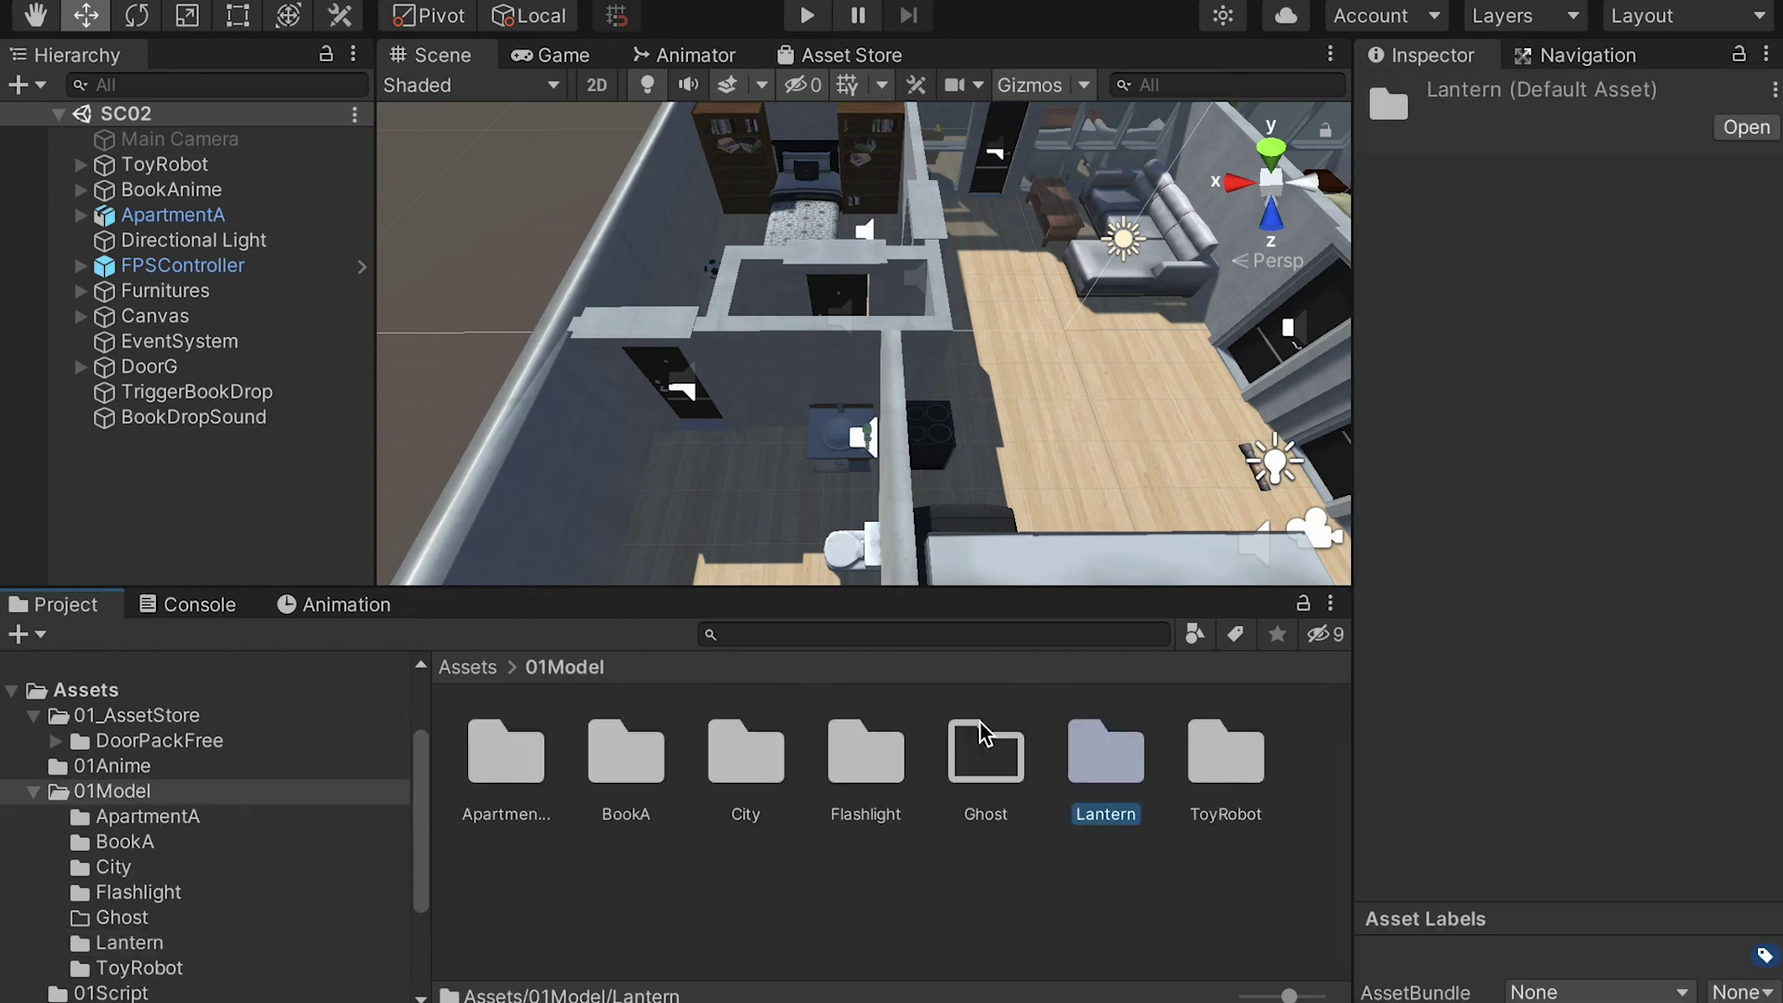
double_click(985, 763)
key("super+Tab")
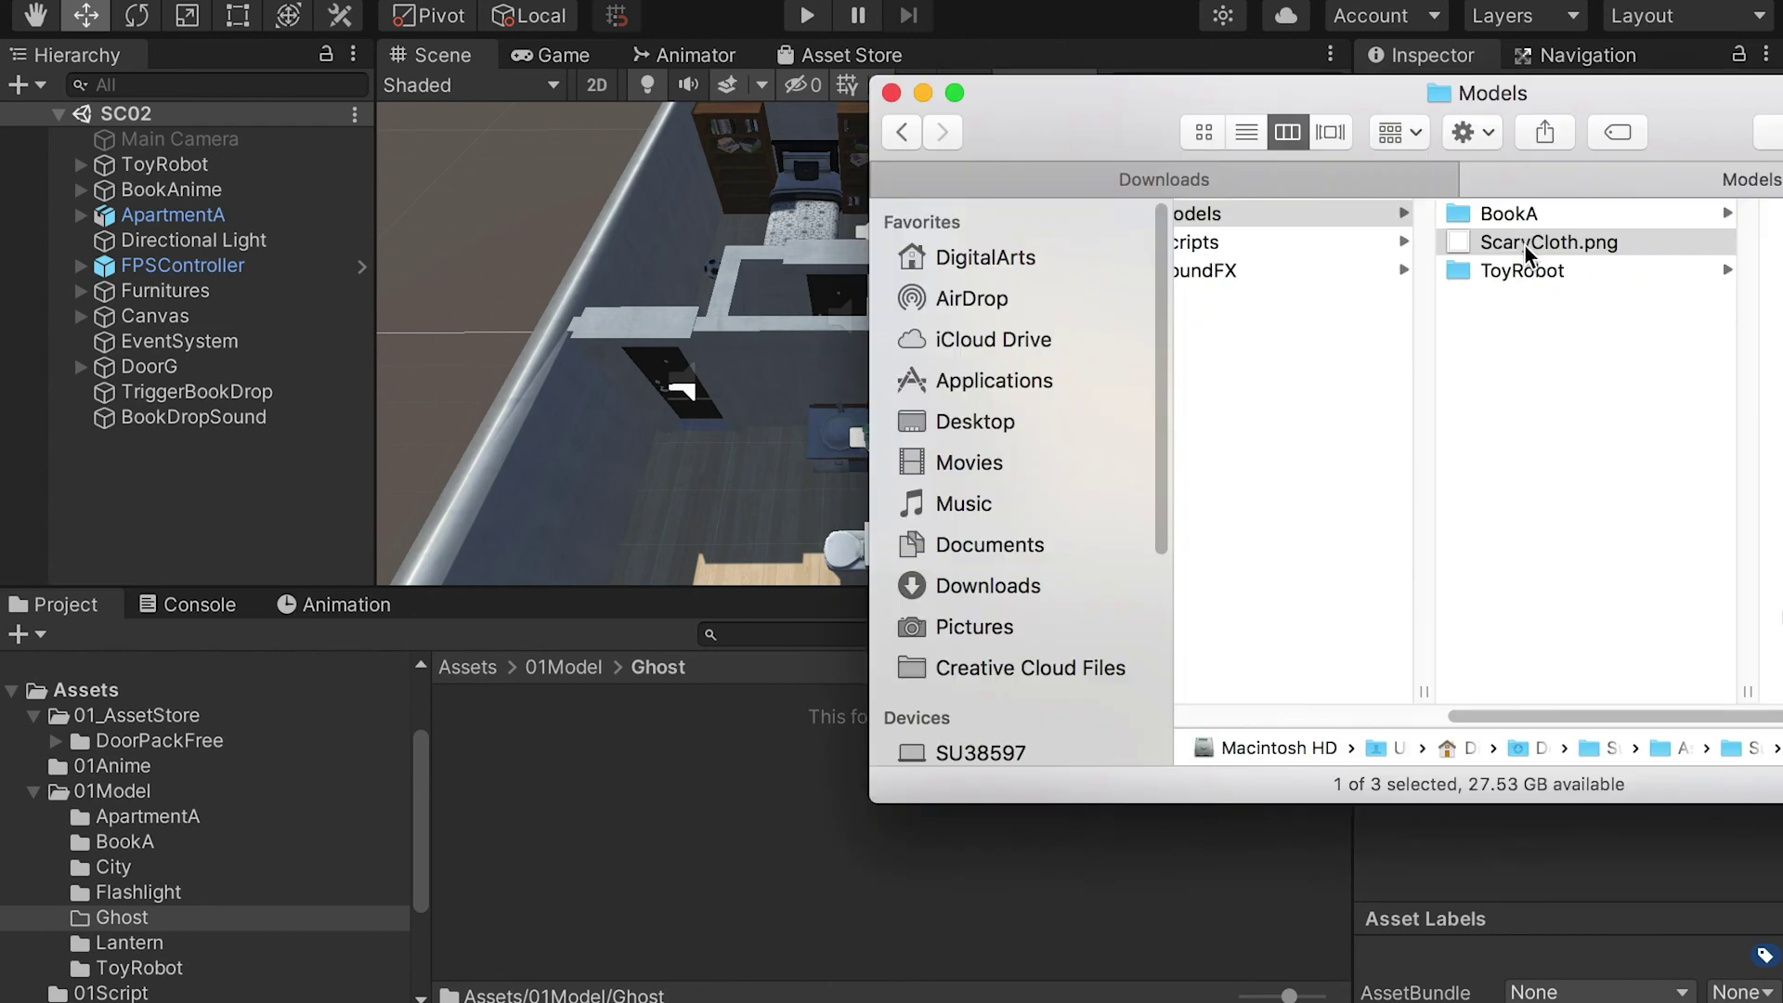
left_click_drag(1550, 242, 562, 817)
- Create a material named ScaryClothM in the Ghost folder
right_click(645, 772)
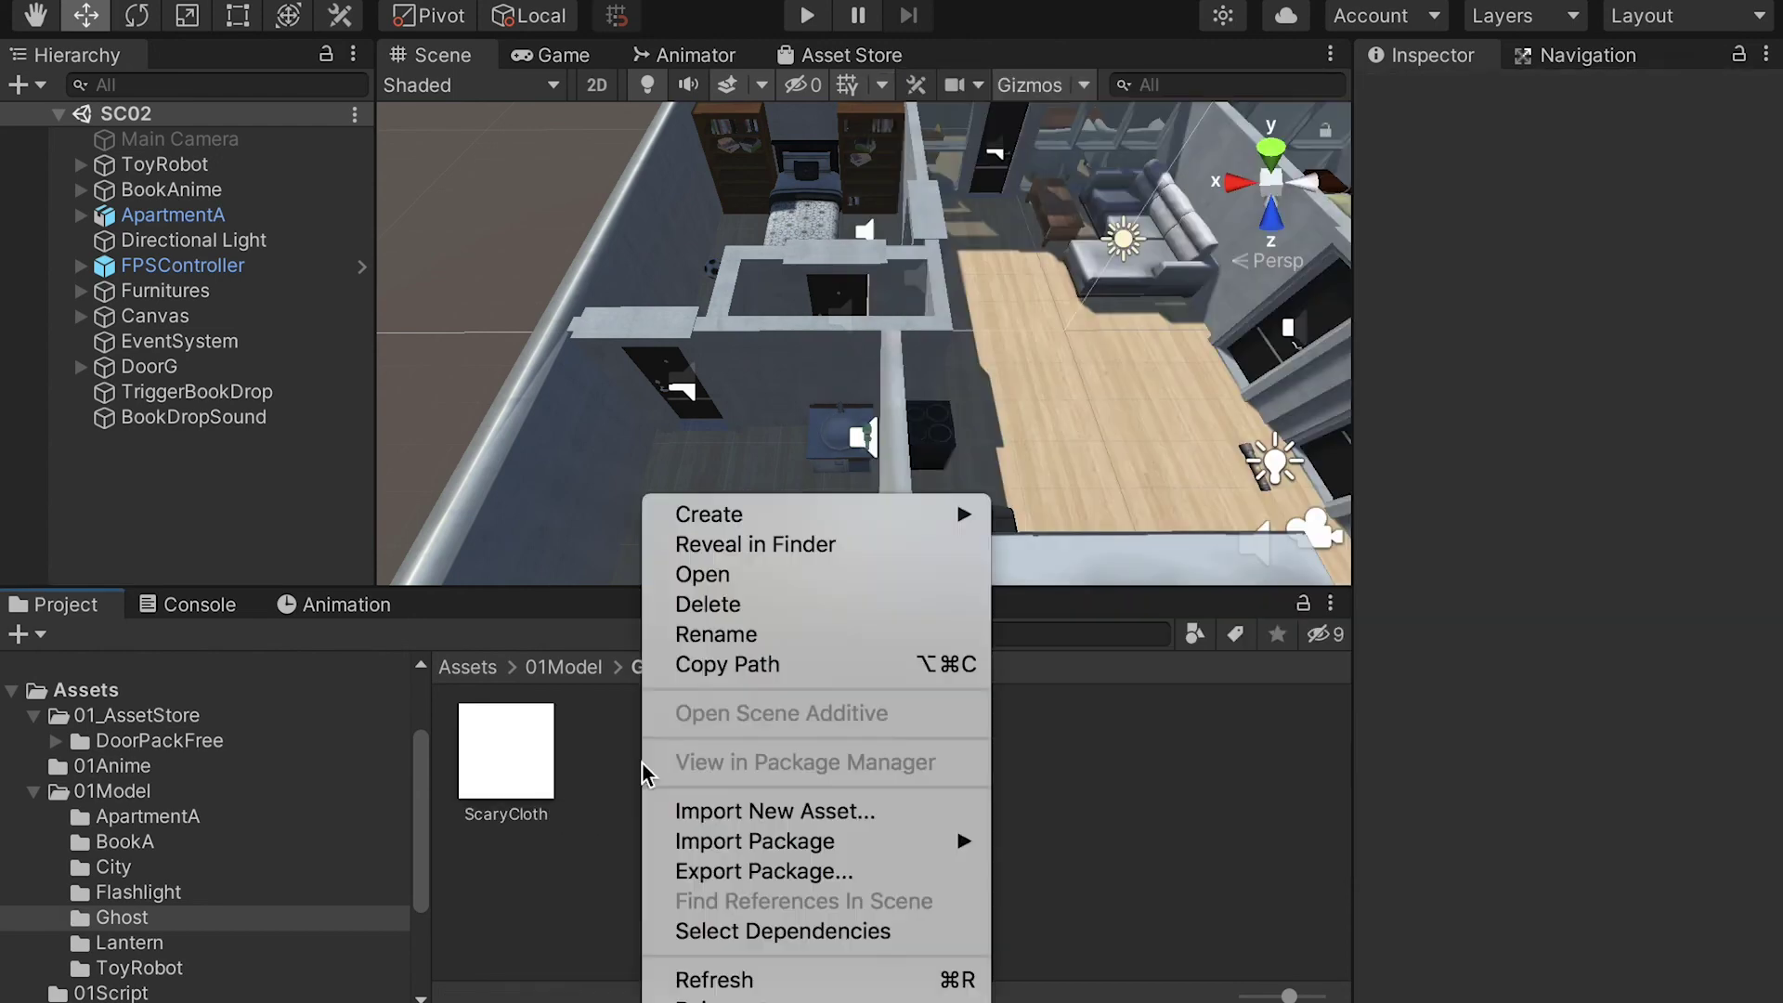
mouse_move(940, 518)
left_click(1144, 654)
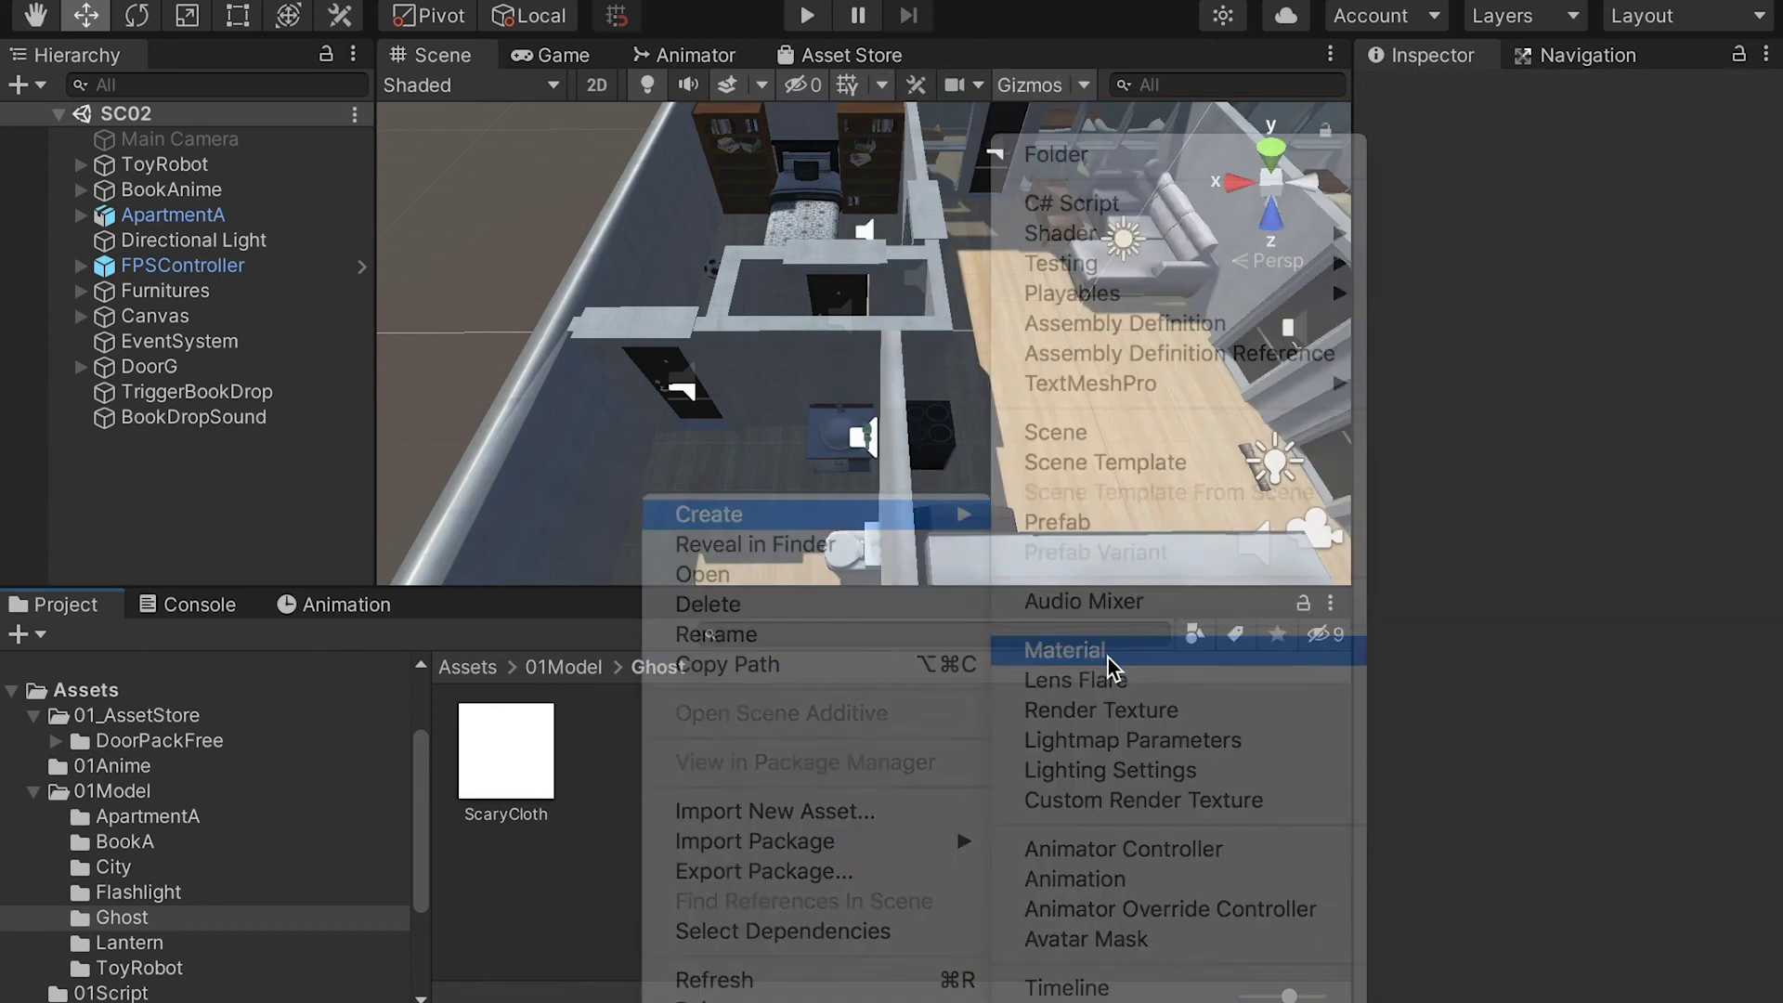
type("Scary")
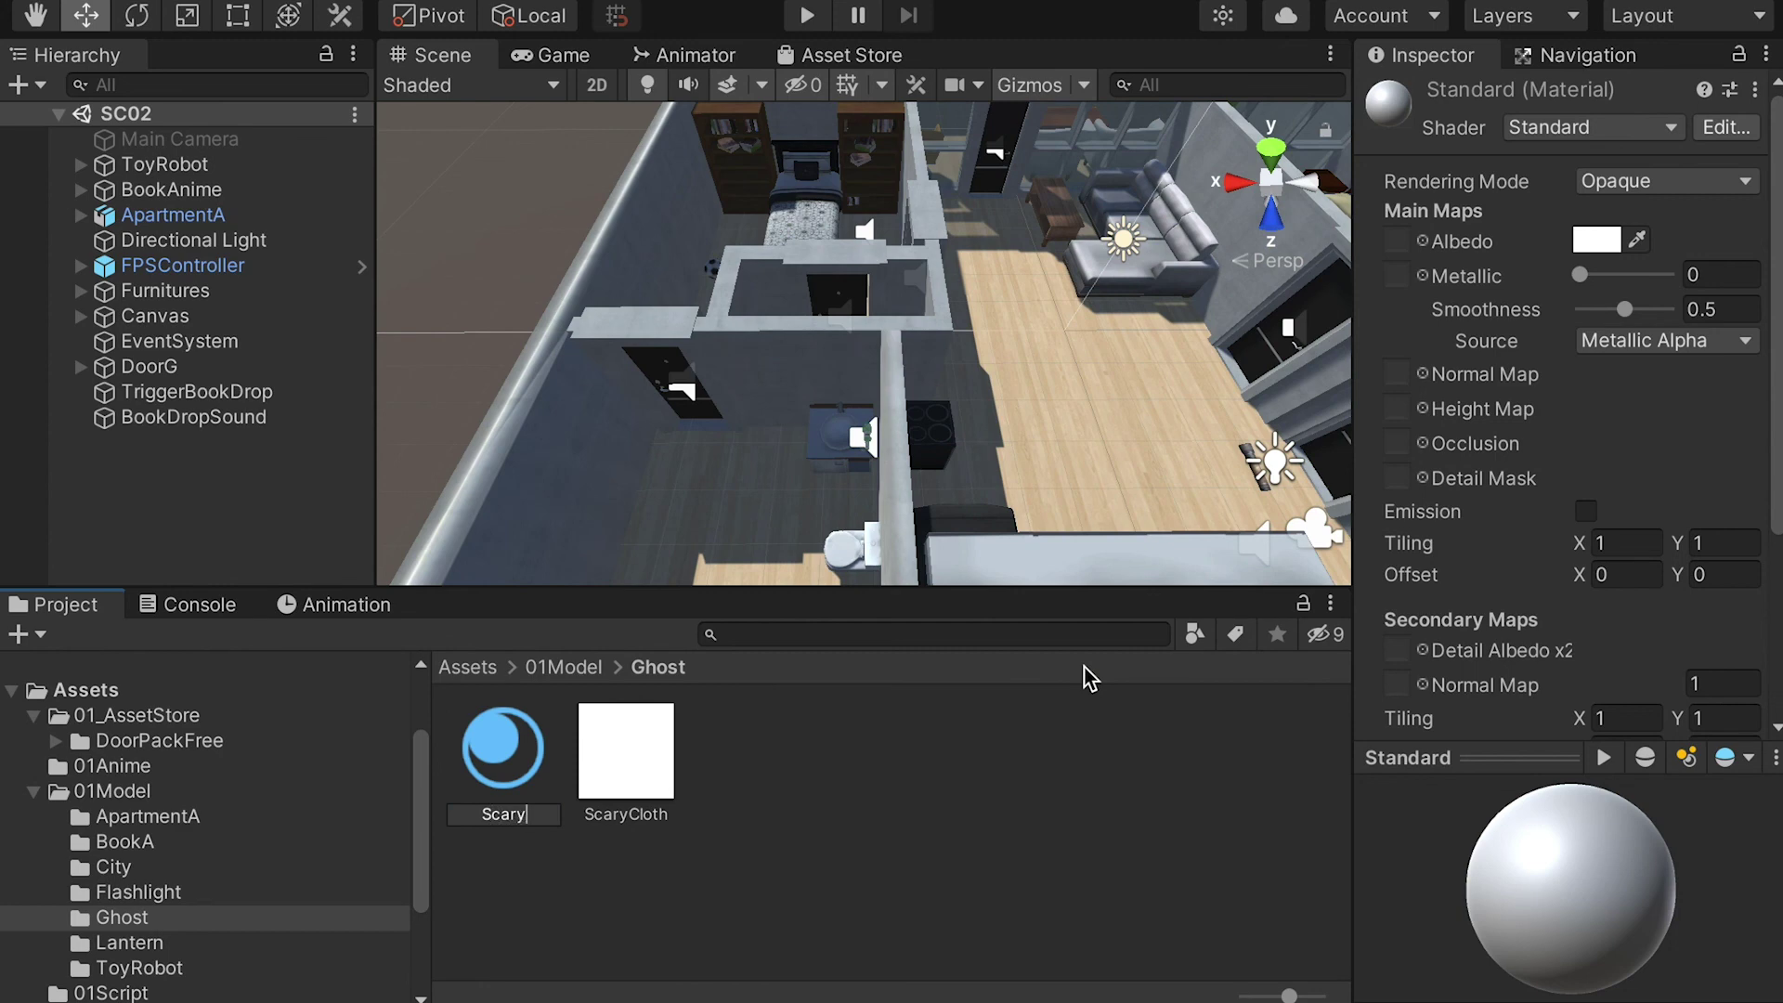
type("ClothM")
key("Return")
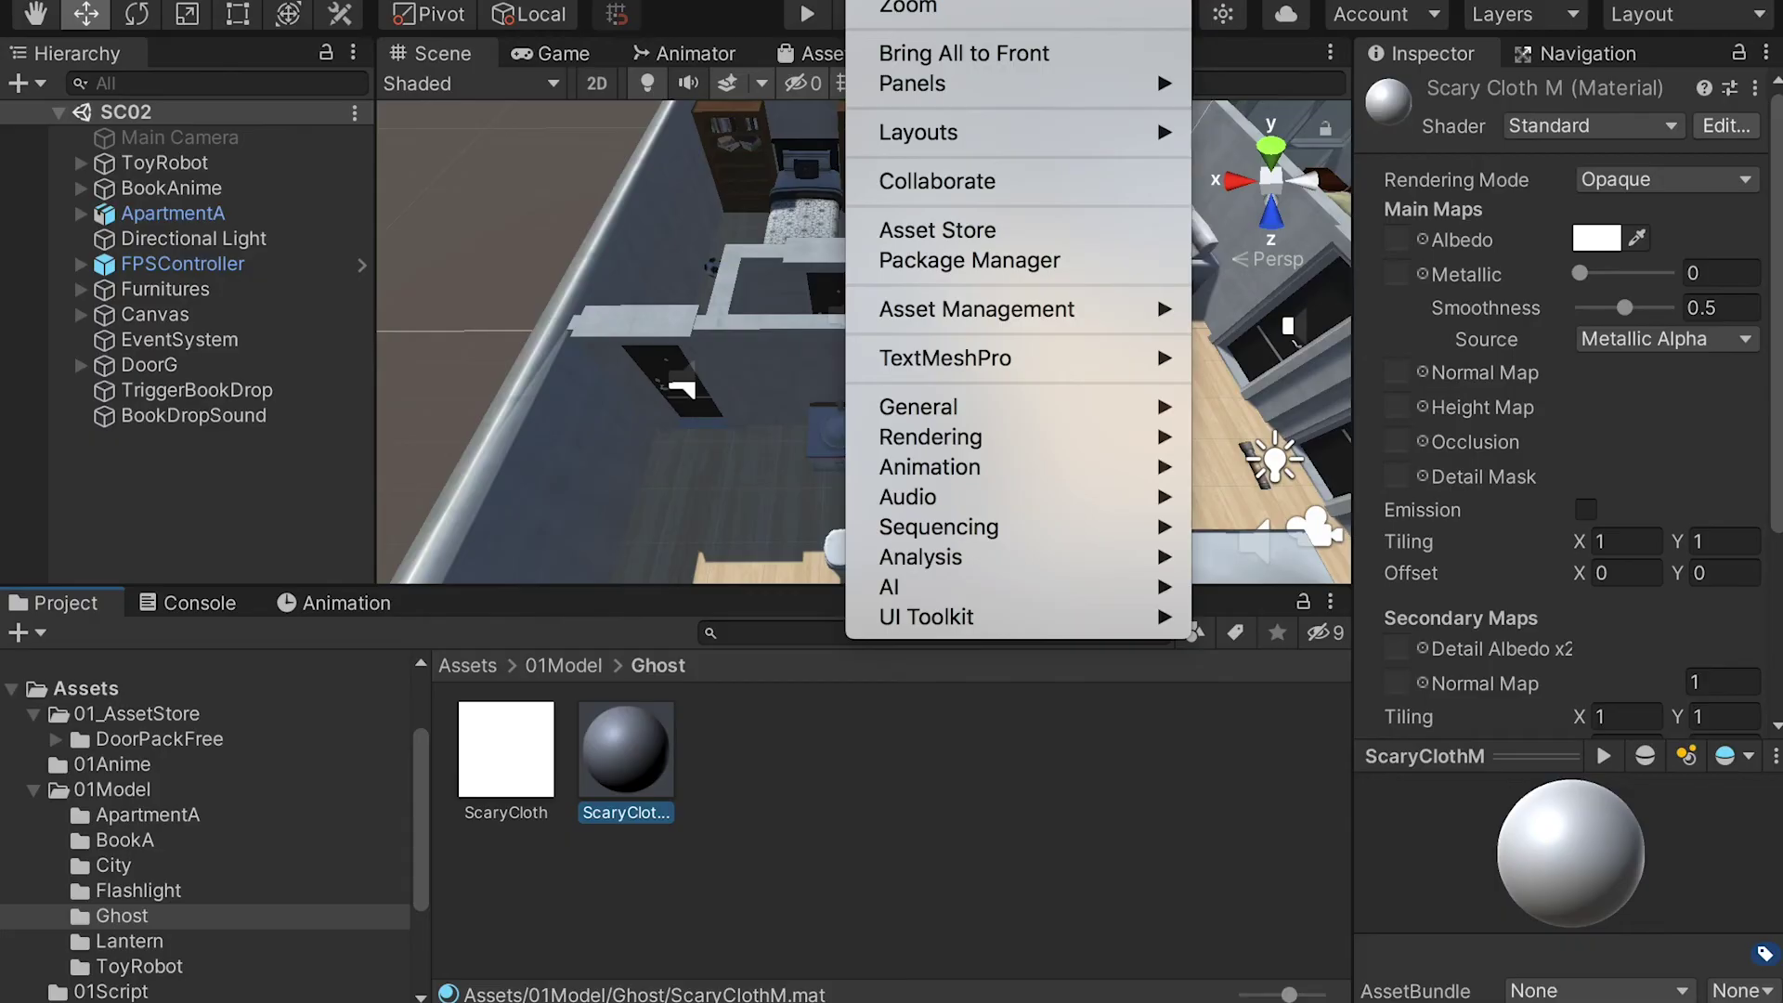
- Import the Free Double Sided Shaders package with all its shader files through the Package Manager
left_click(892, 261)
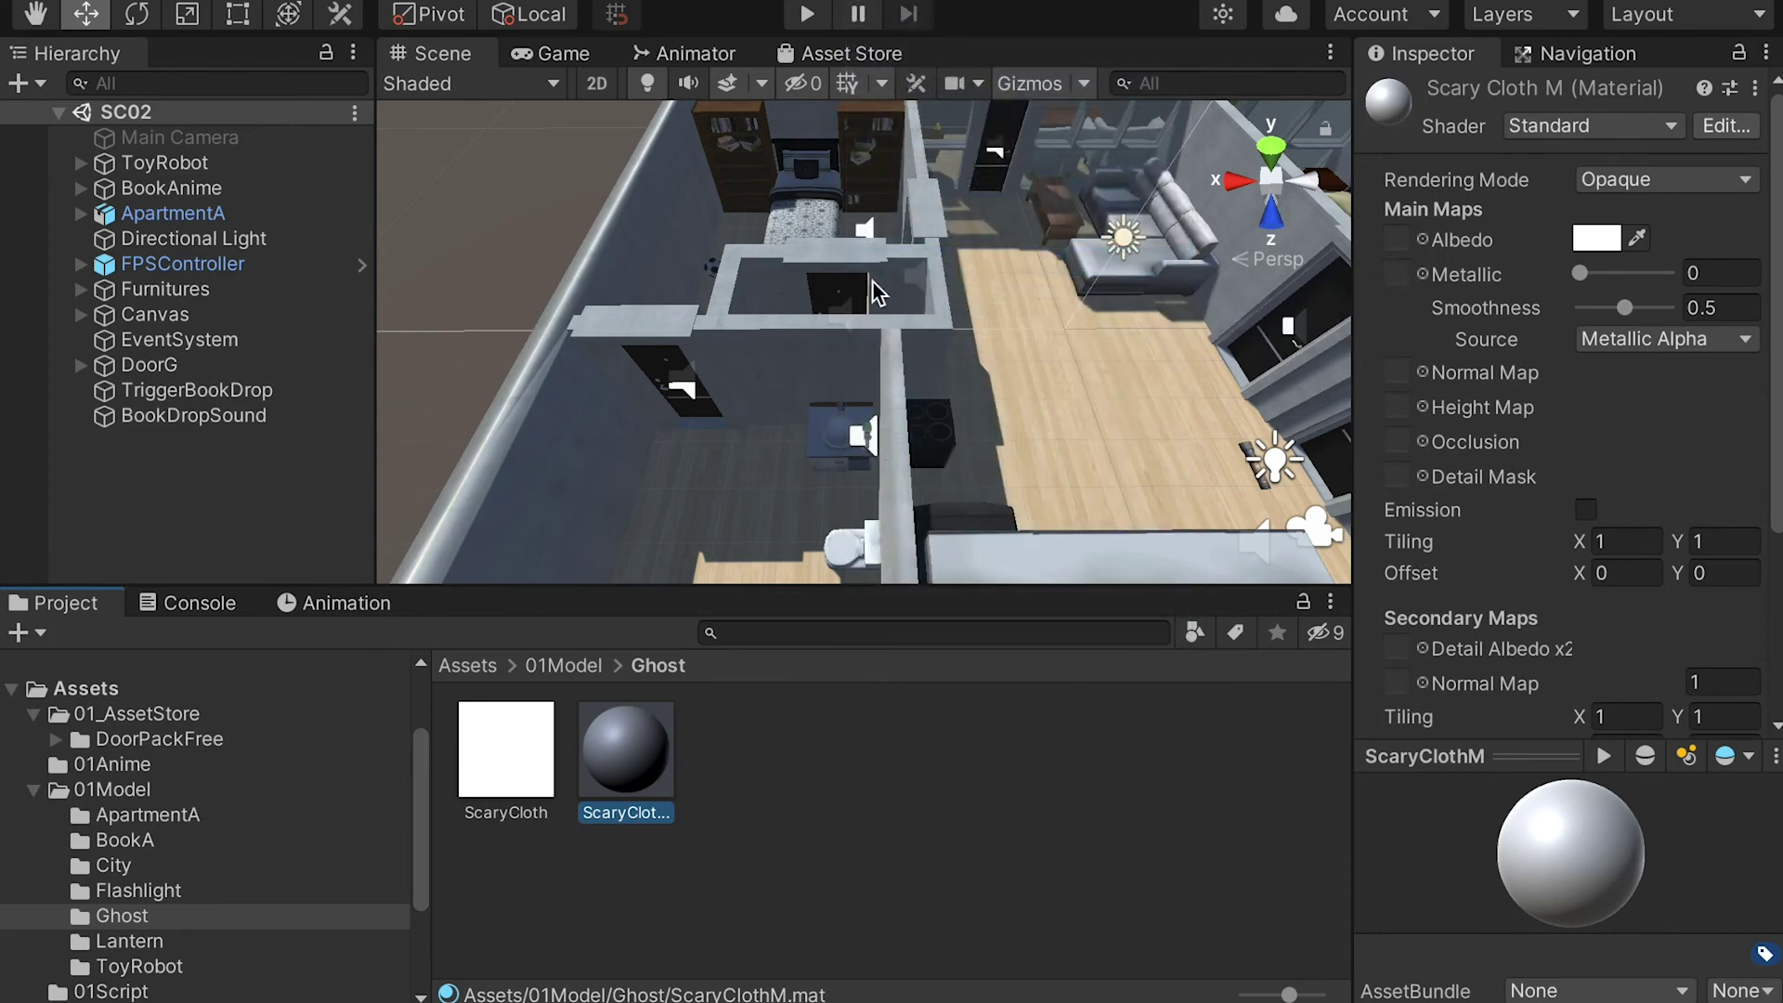
left_click(386, 89)
left_click(973, 261)
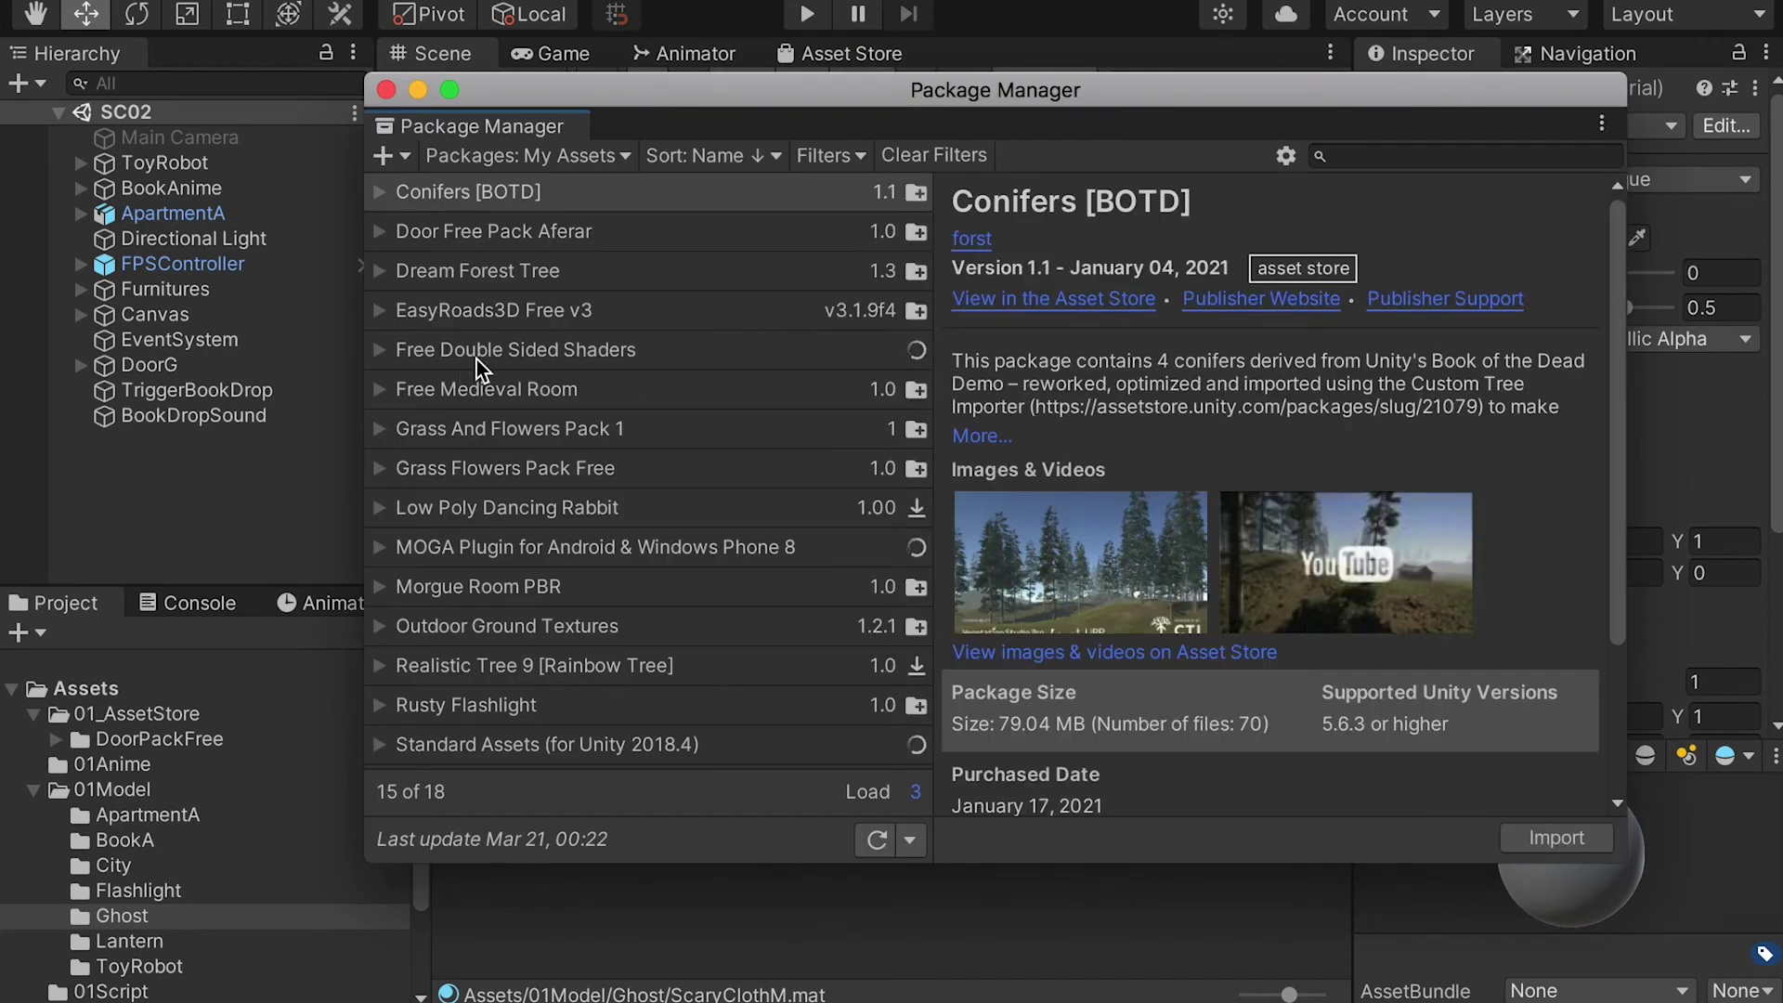
left_click(423, 358)
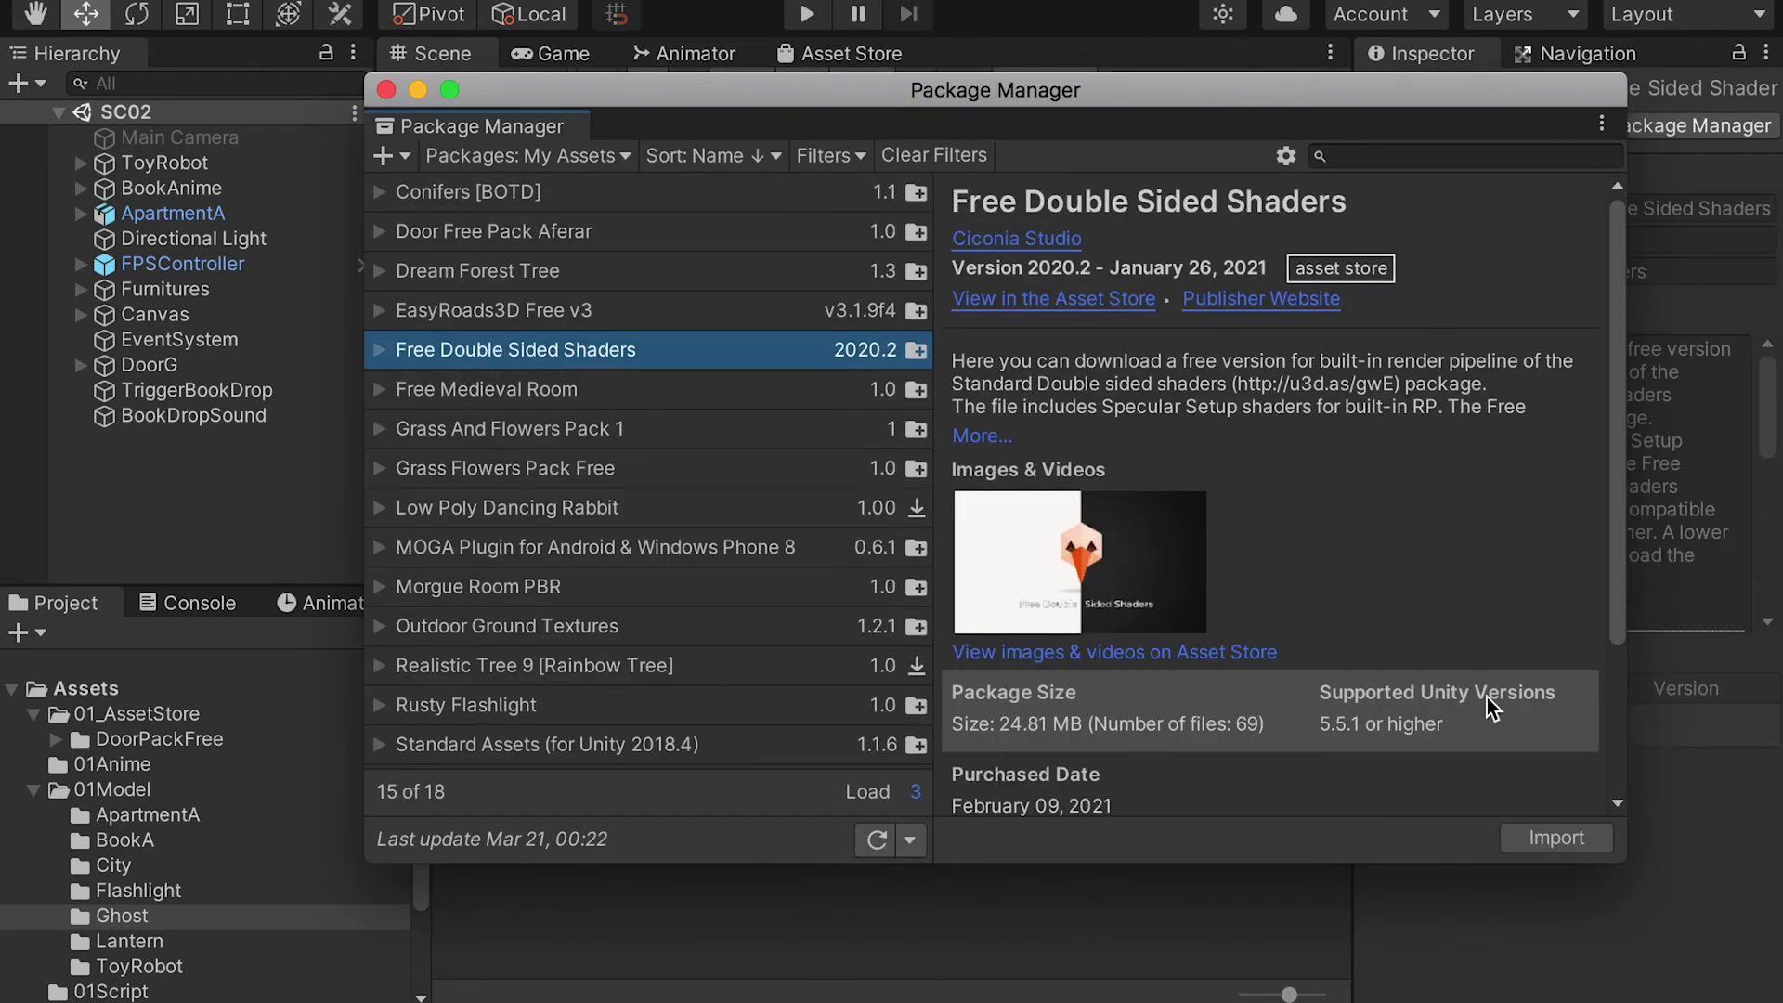
left_click(1540, 839)
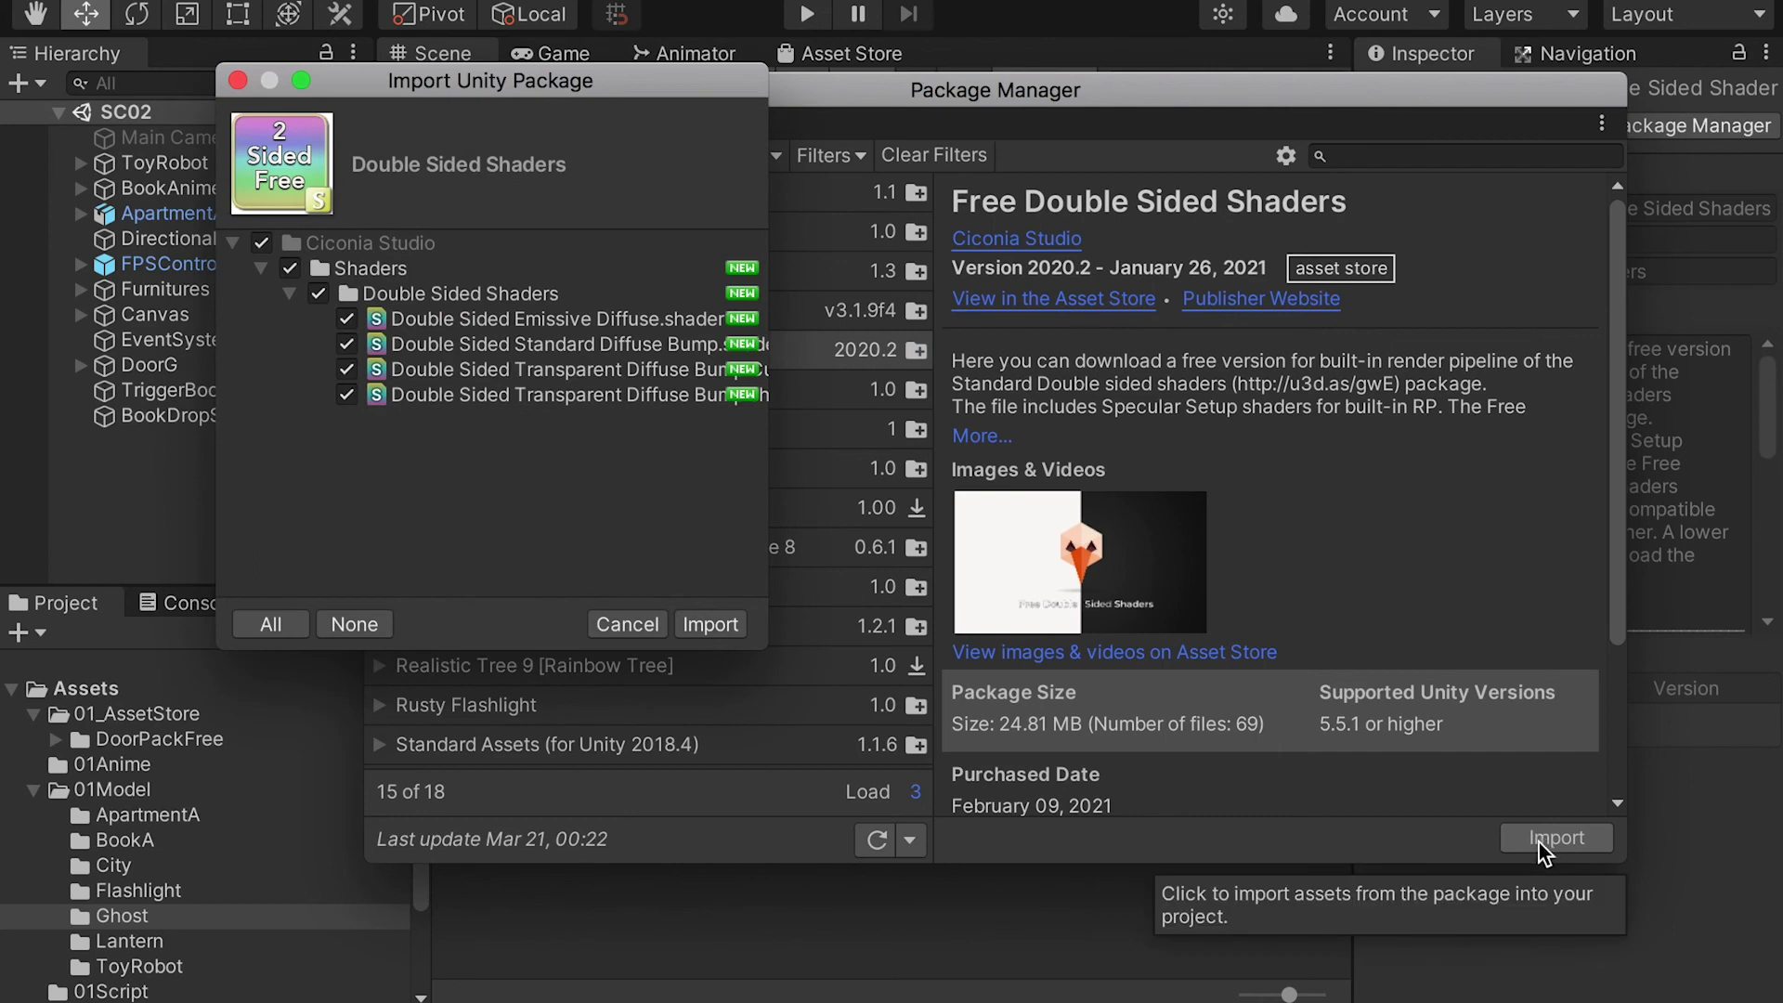
left_click(706, 624)
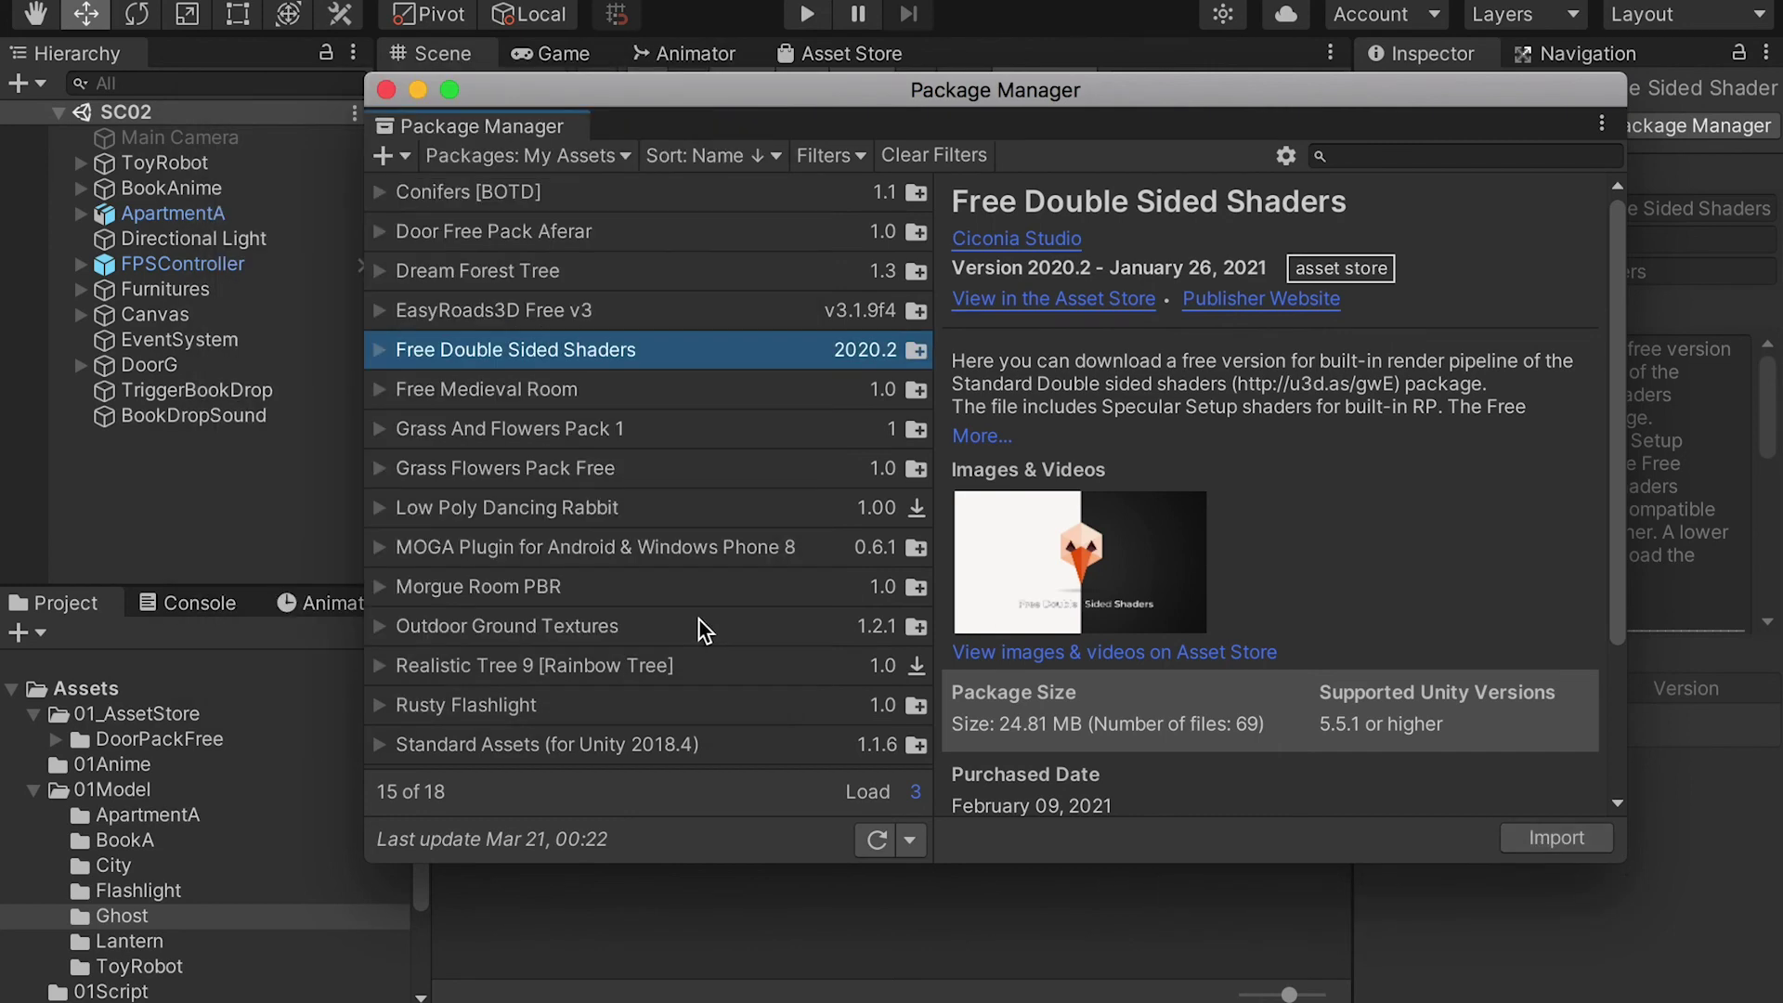
left_click(386, 89)
- Give ScaryClothM the Ciconia Studio double-sided transparent Diffuse Bump Cutout shader and assign the ScaryCloth texture as its diffuse map
left_click(645, 780)
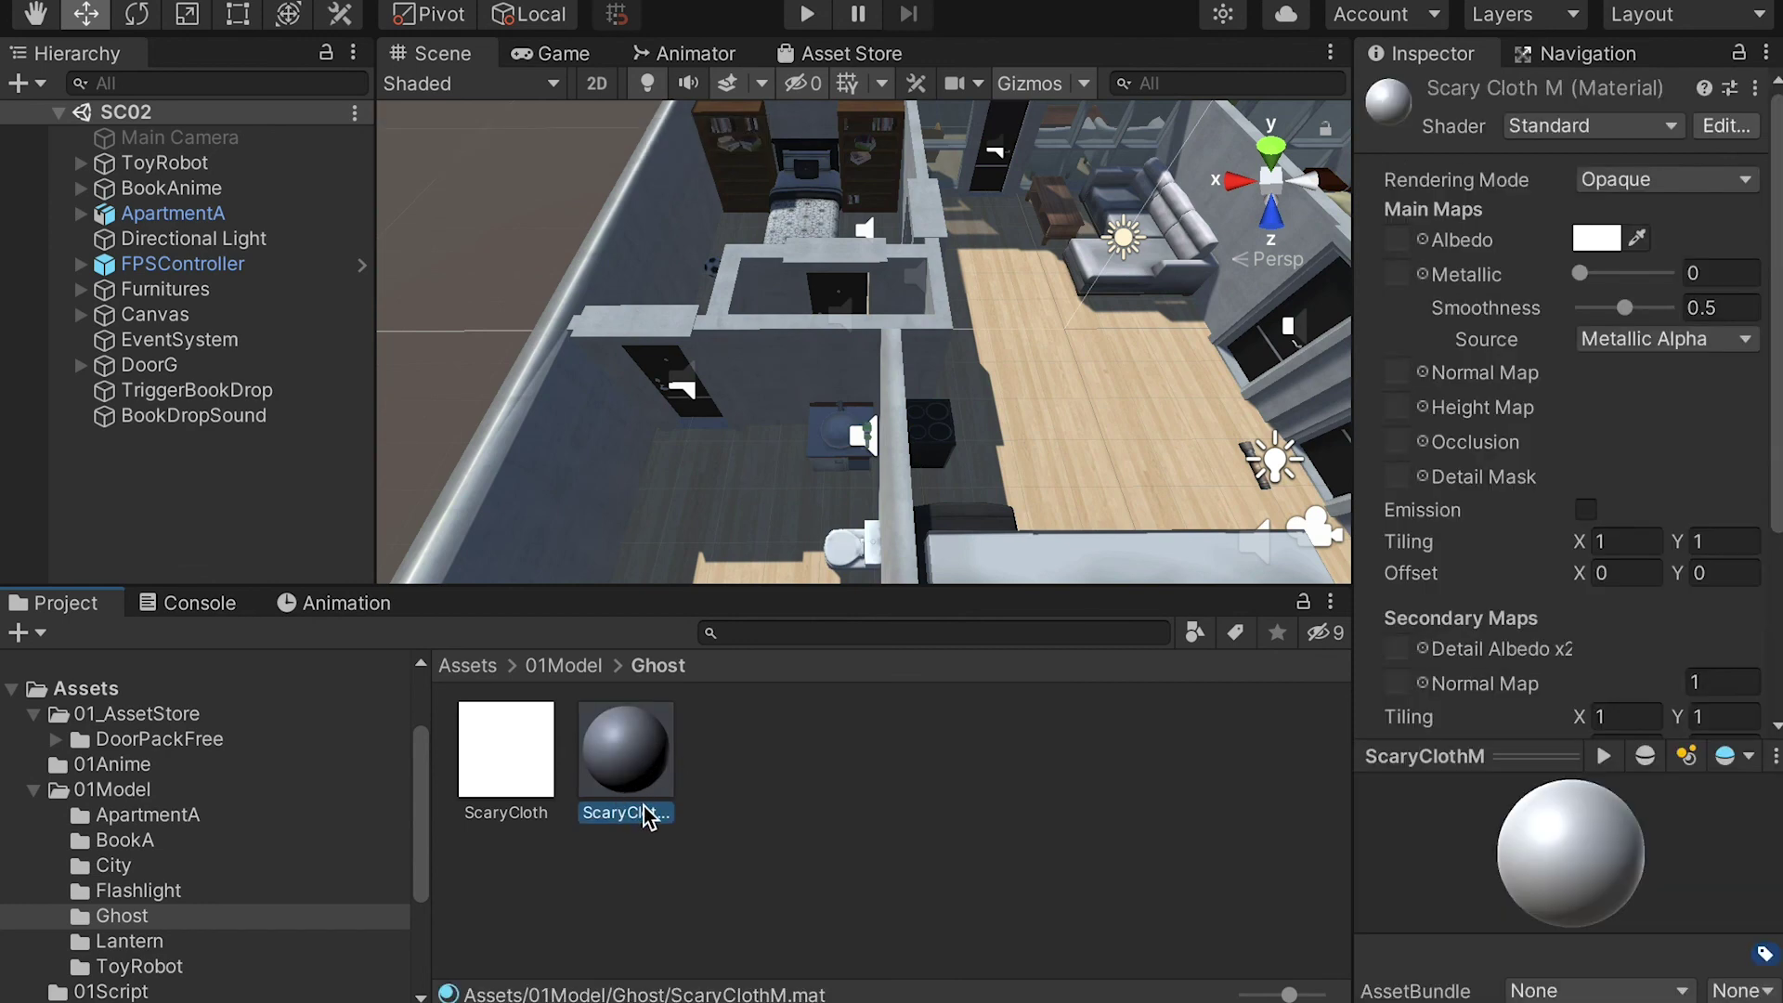
left_click(1535, 128)
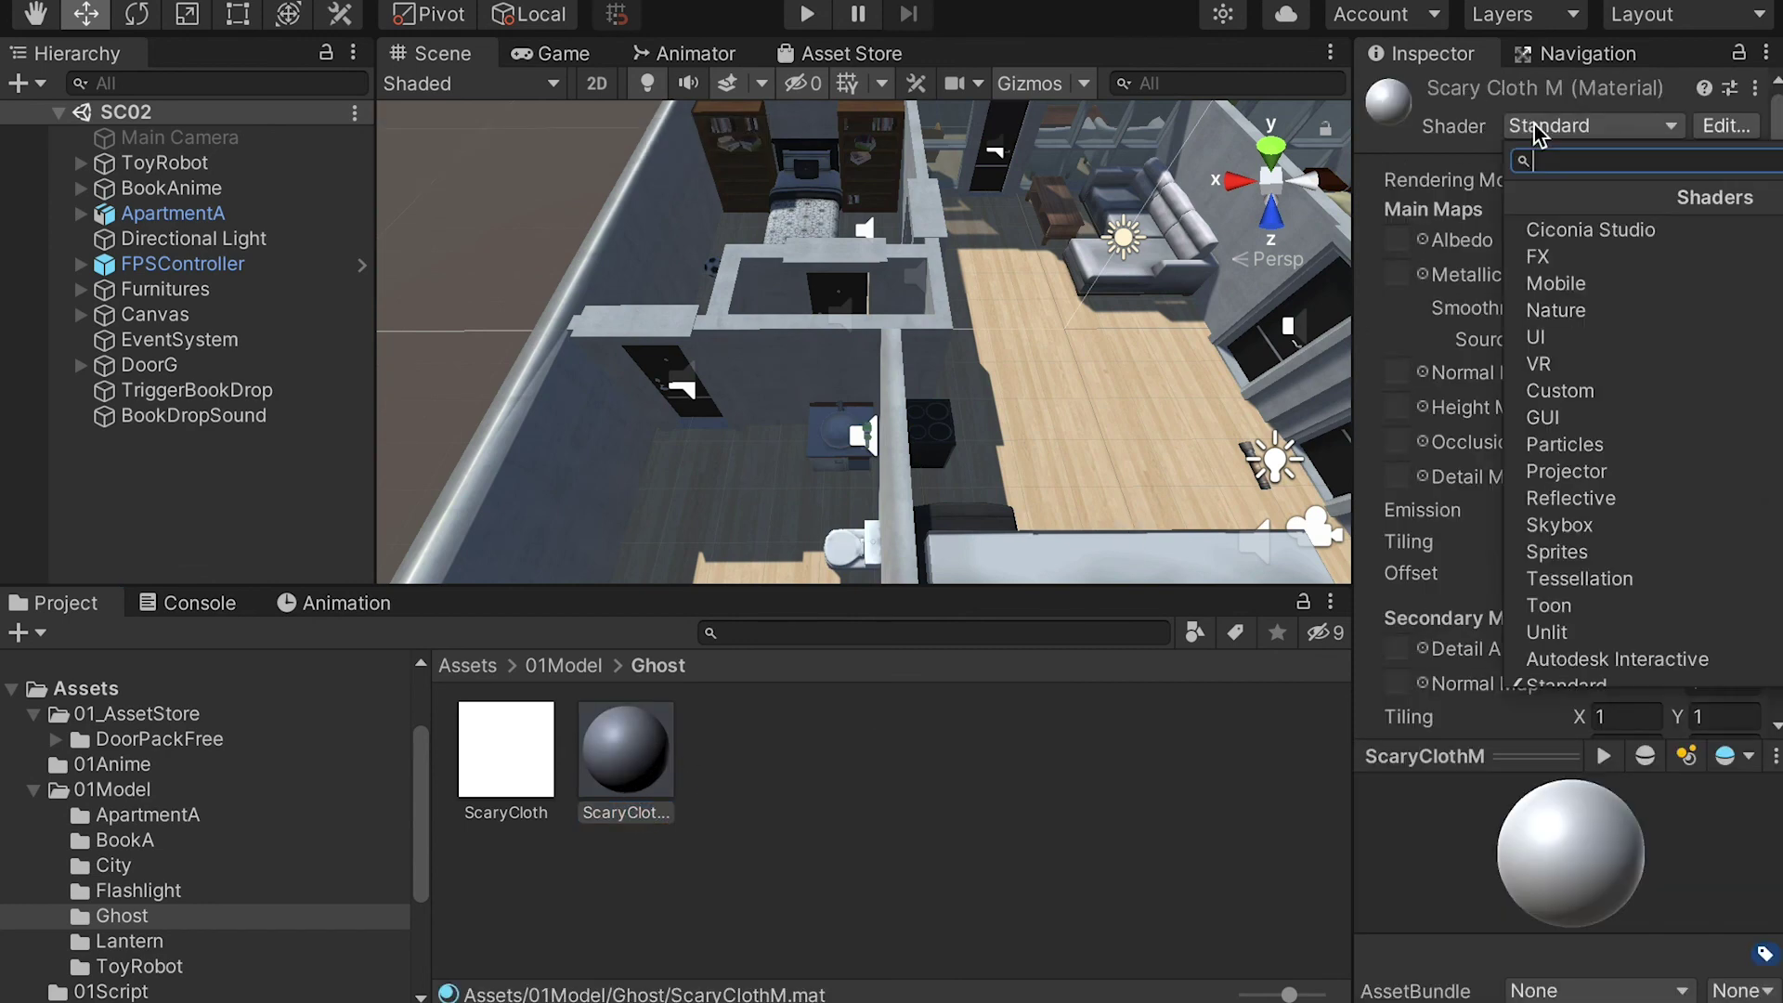
left_click(1566, 229)
left_click(1551, 231)
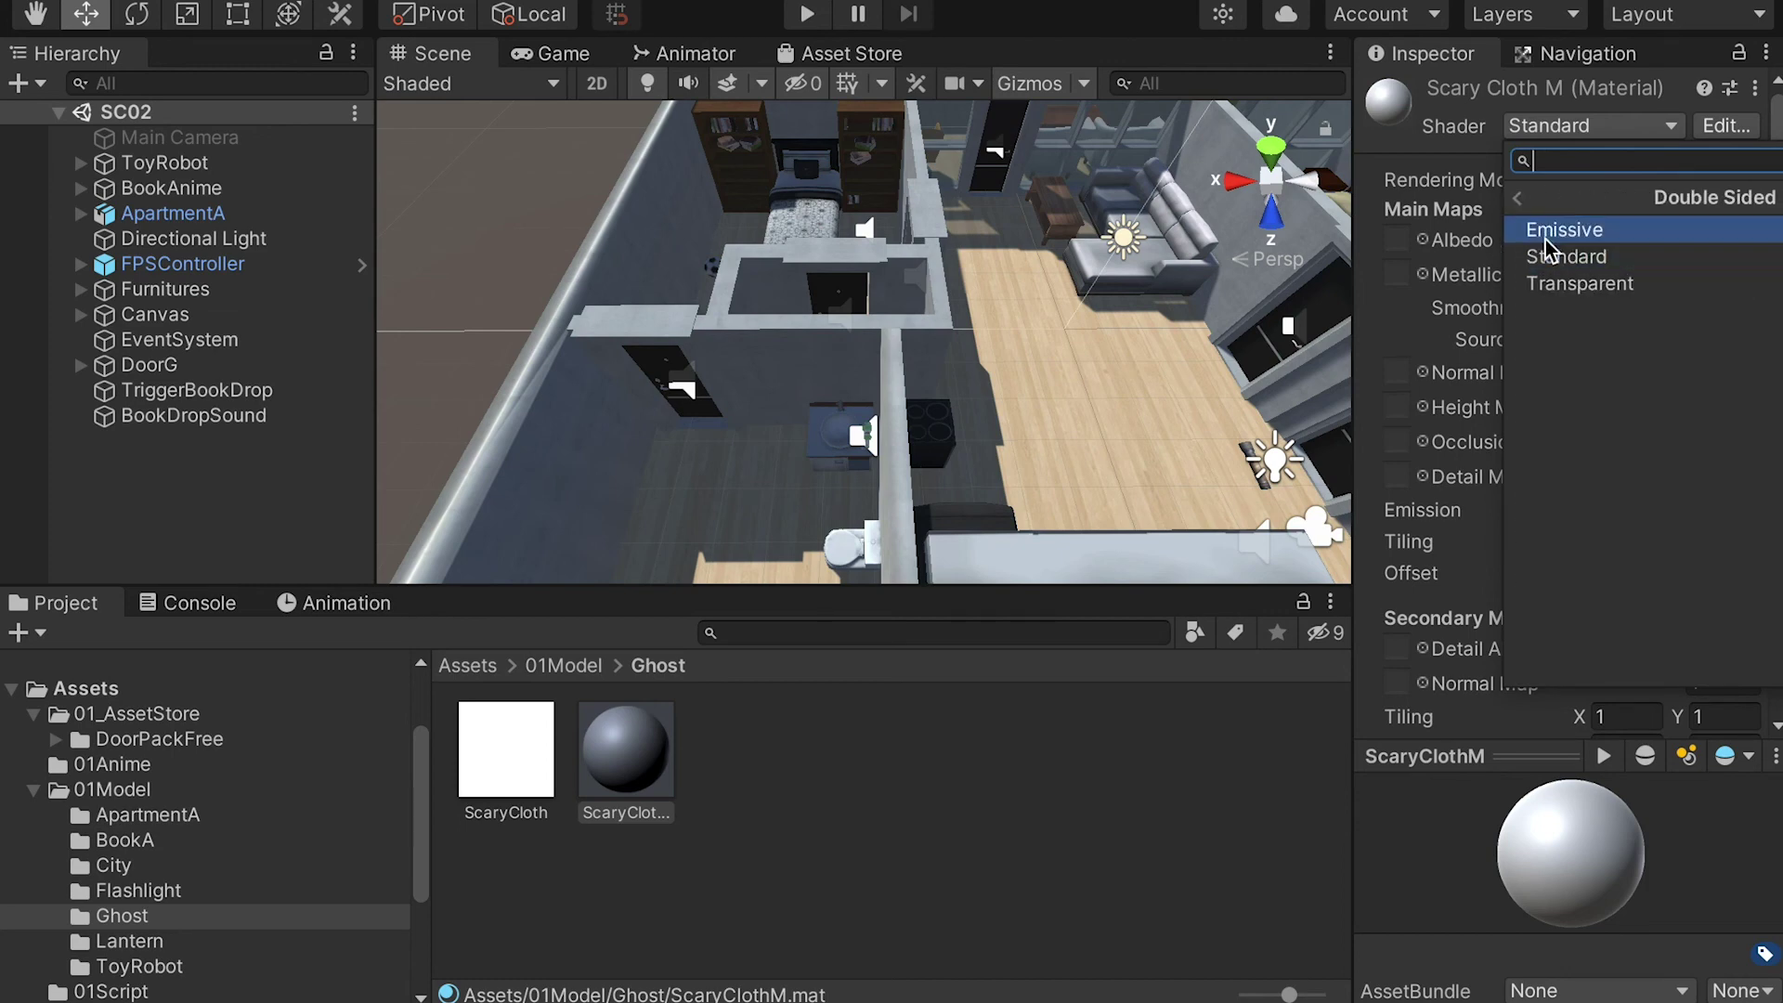
left_click(1551, 285)
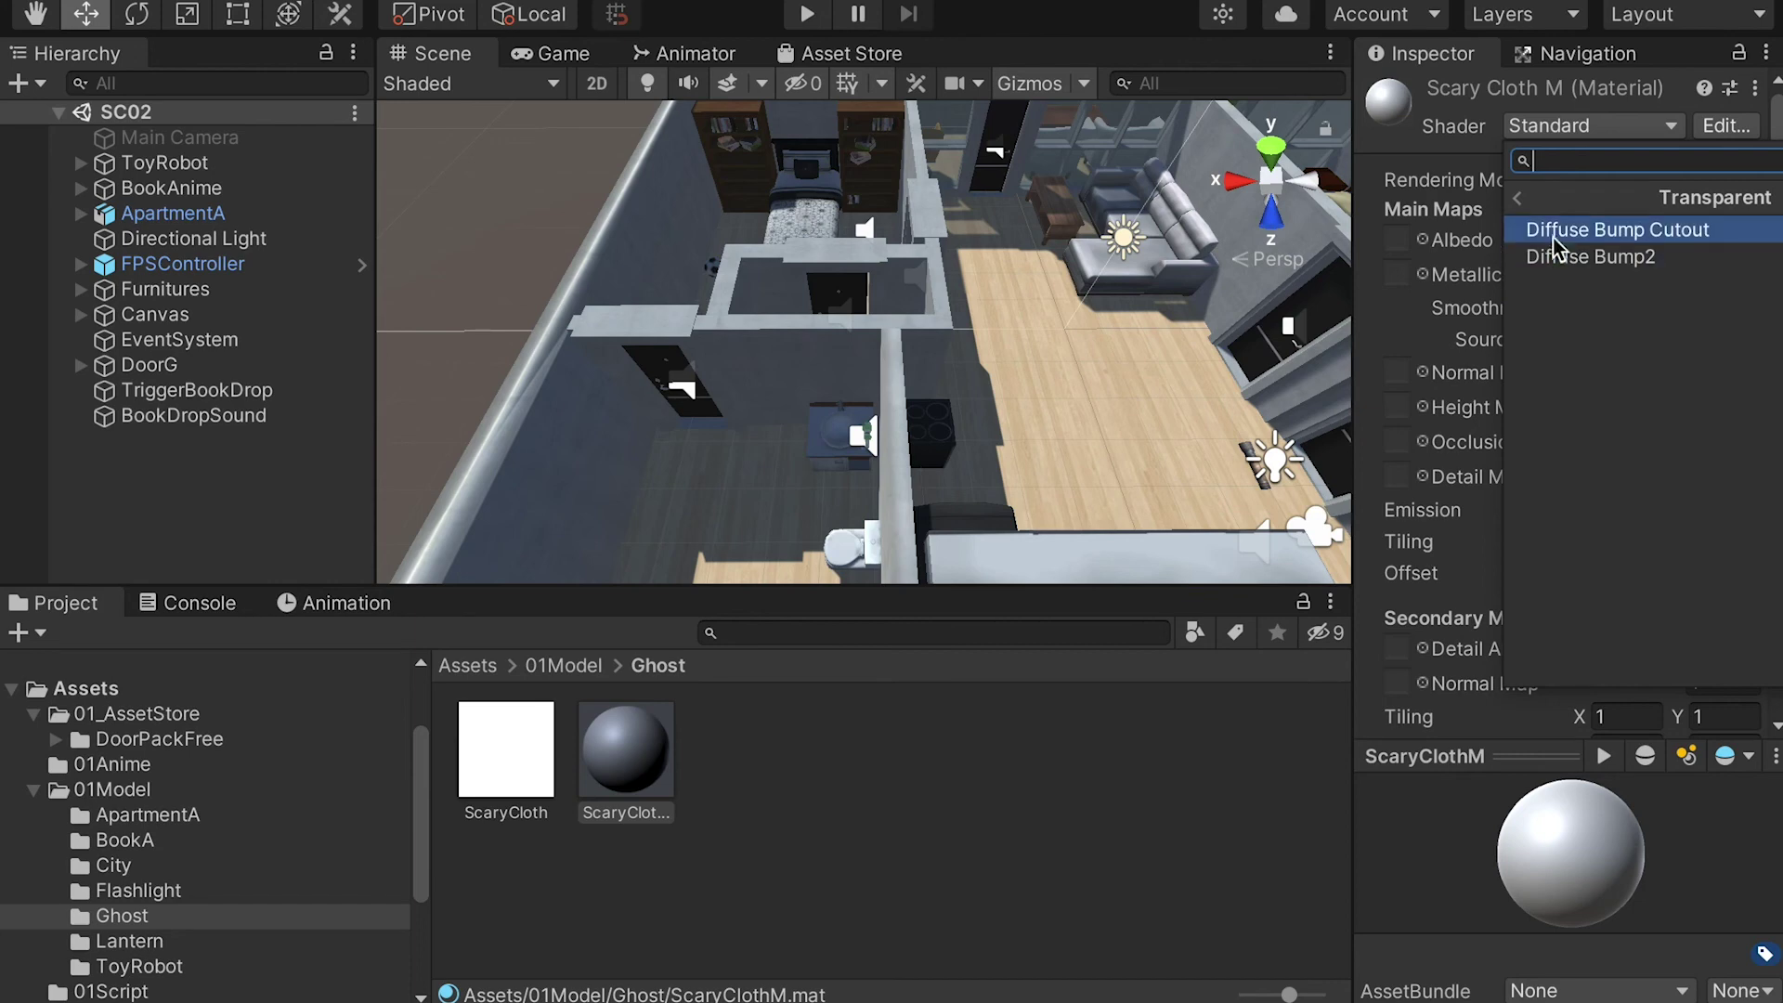
left_click(1611, 232)
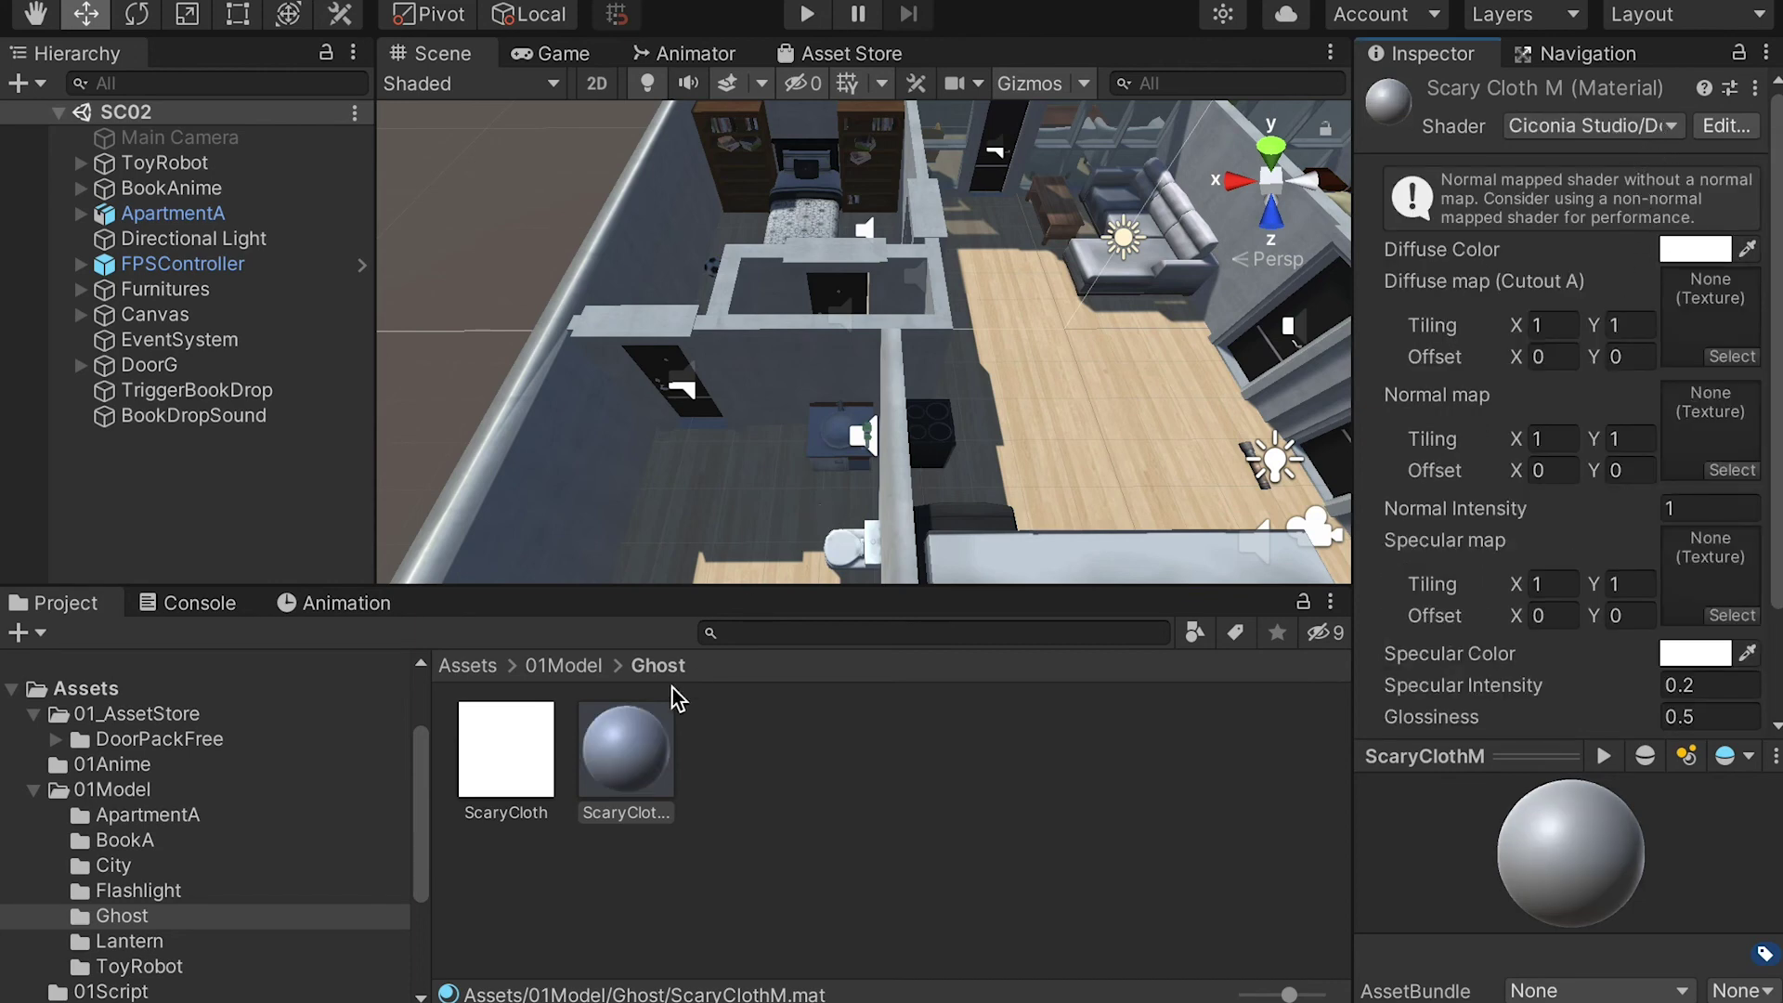
left_click_drag(489, 774, 1686, 334)
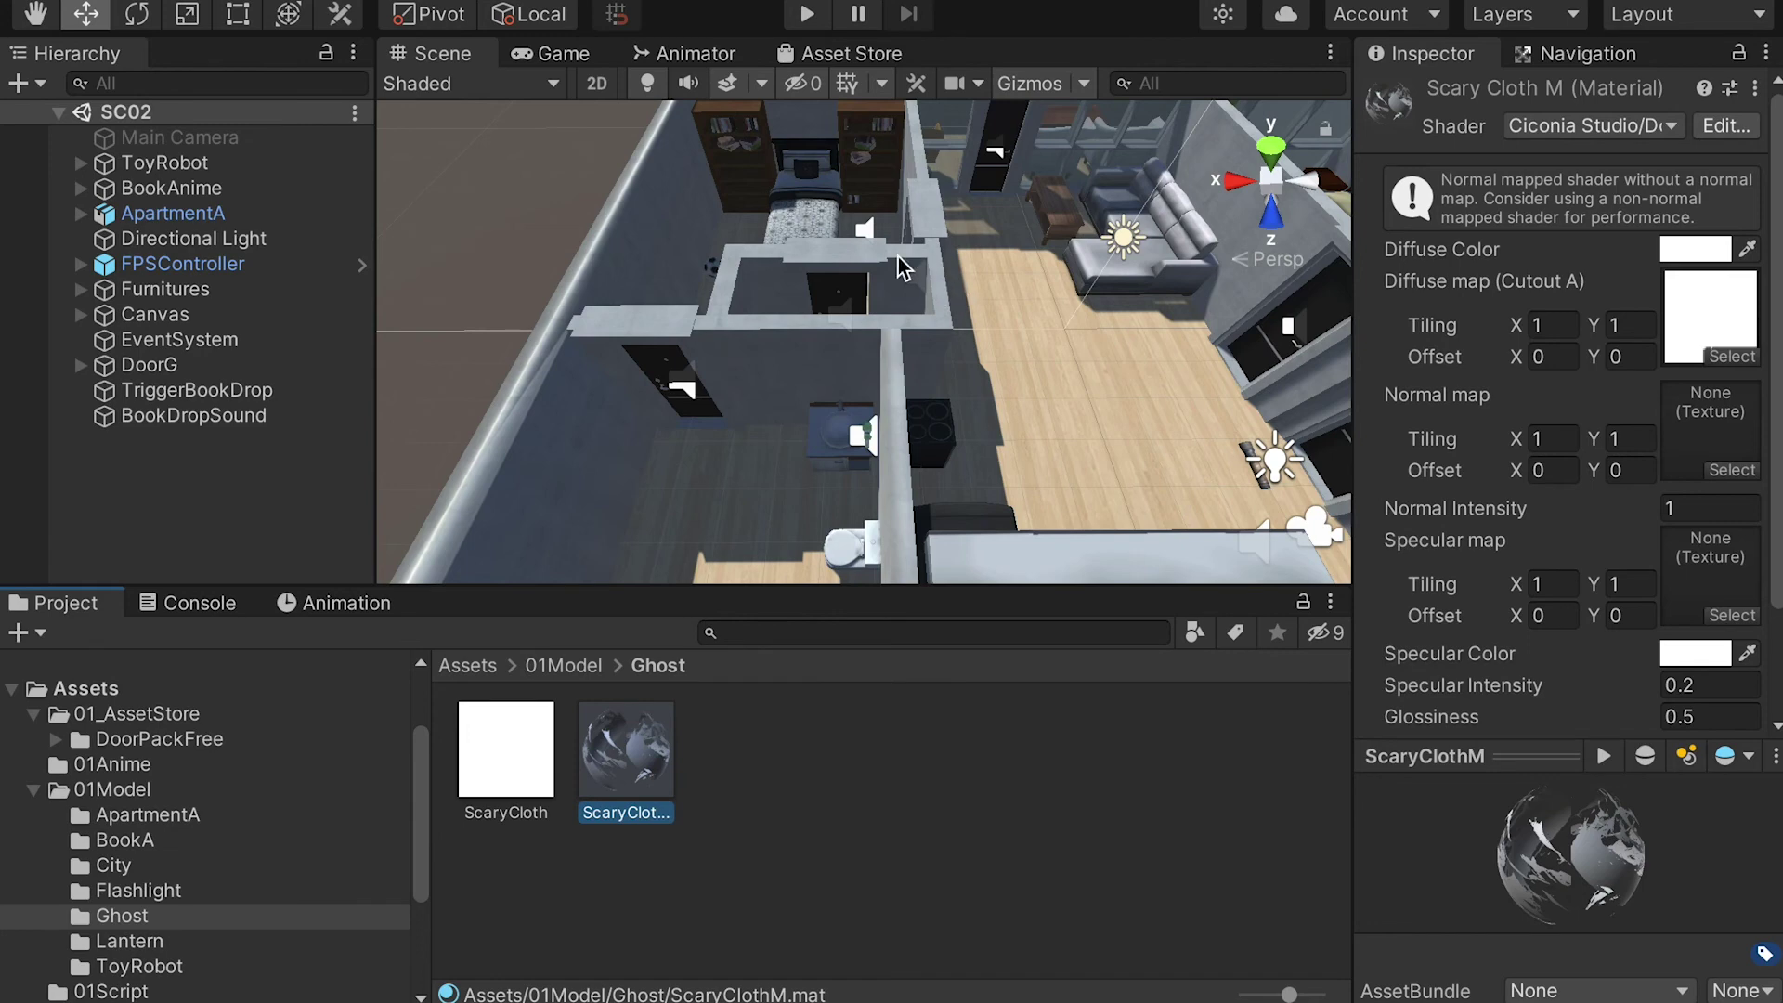
- Add a 3D plane to the scene and name it Ghost
left_click(450, 0)
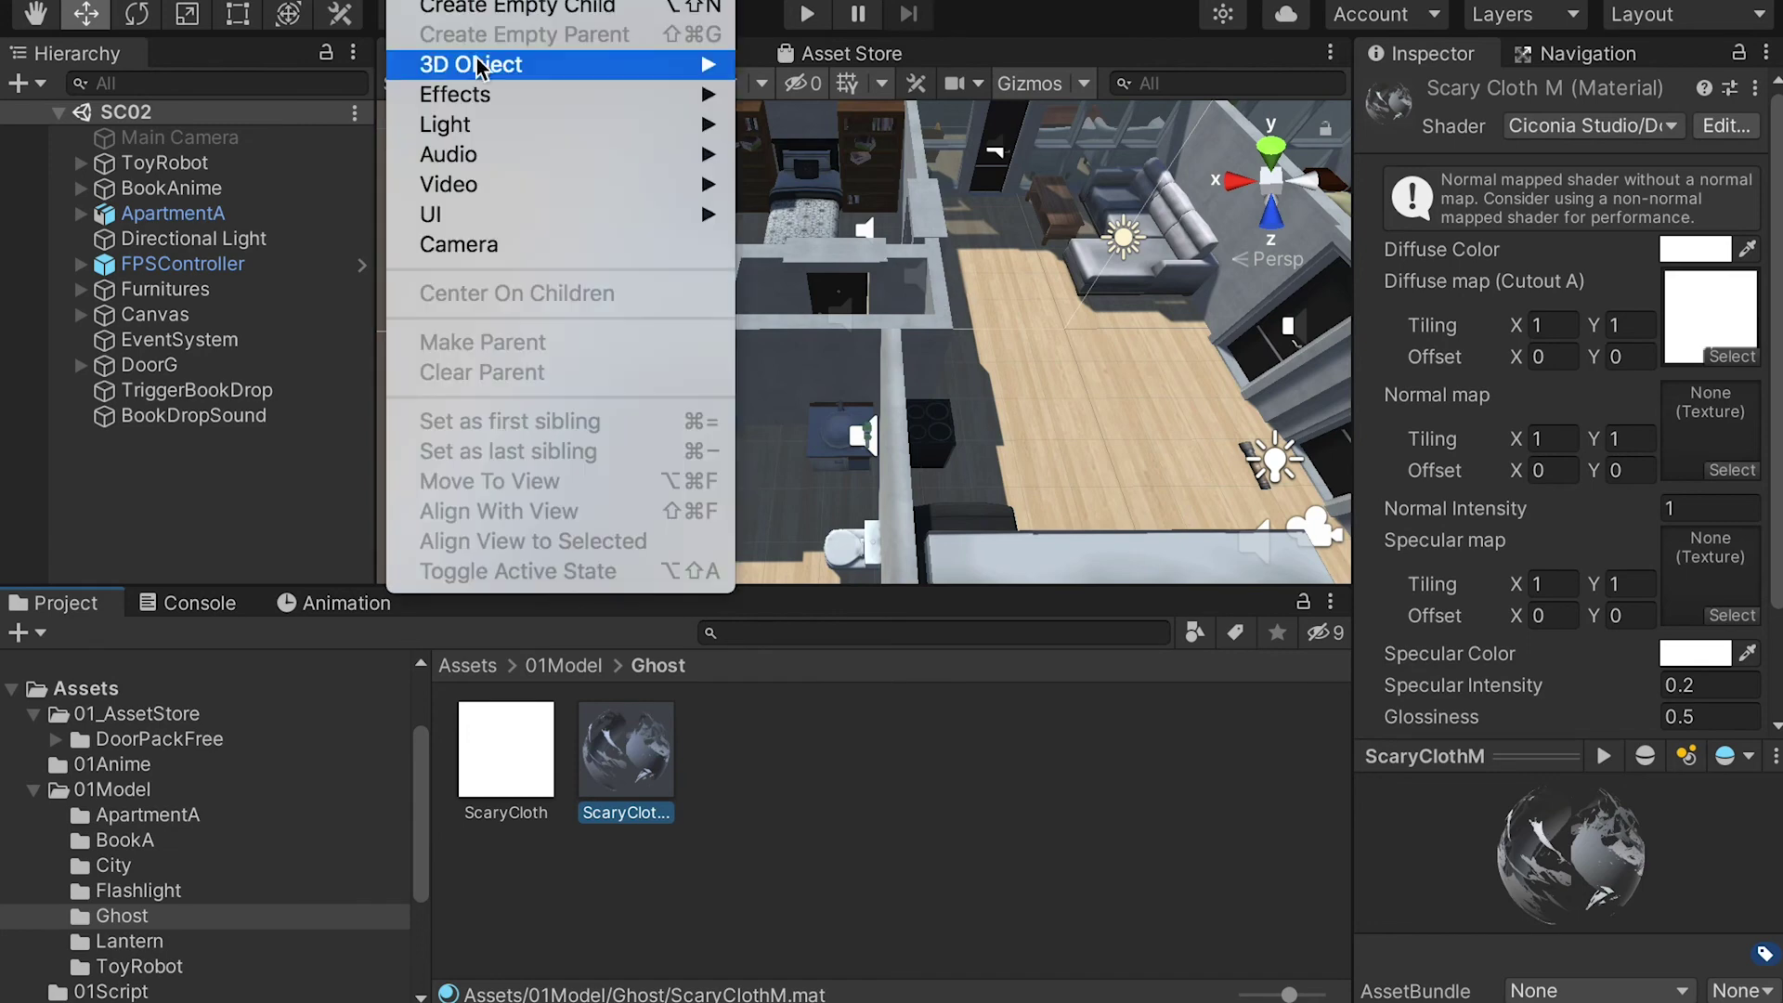
mouse_move(520, 66)
left_click(847, 183)
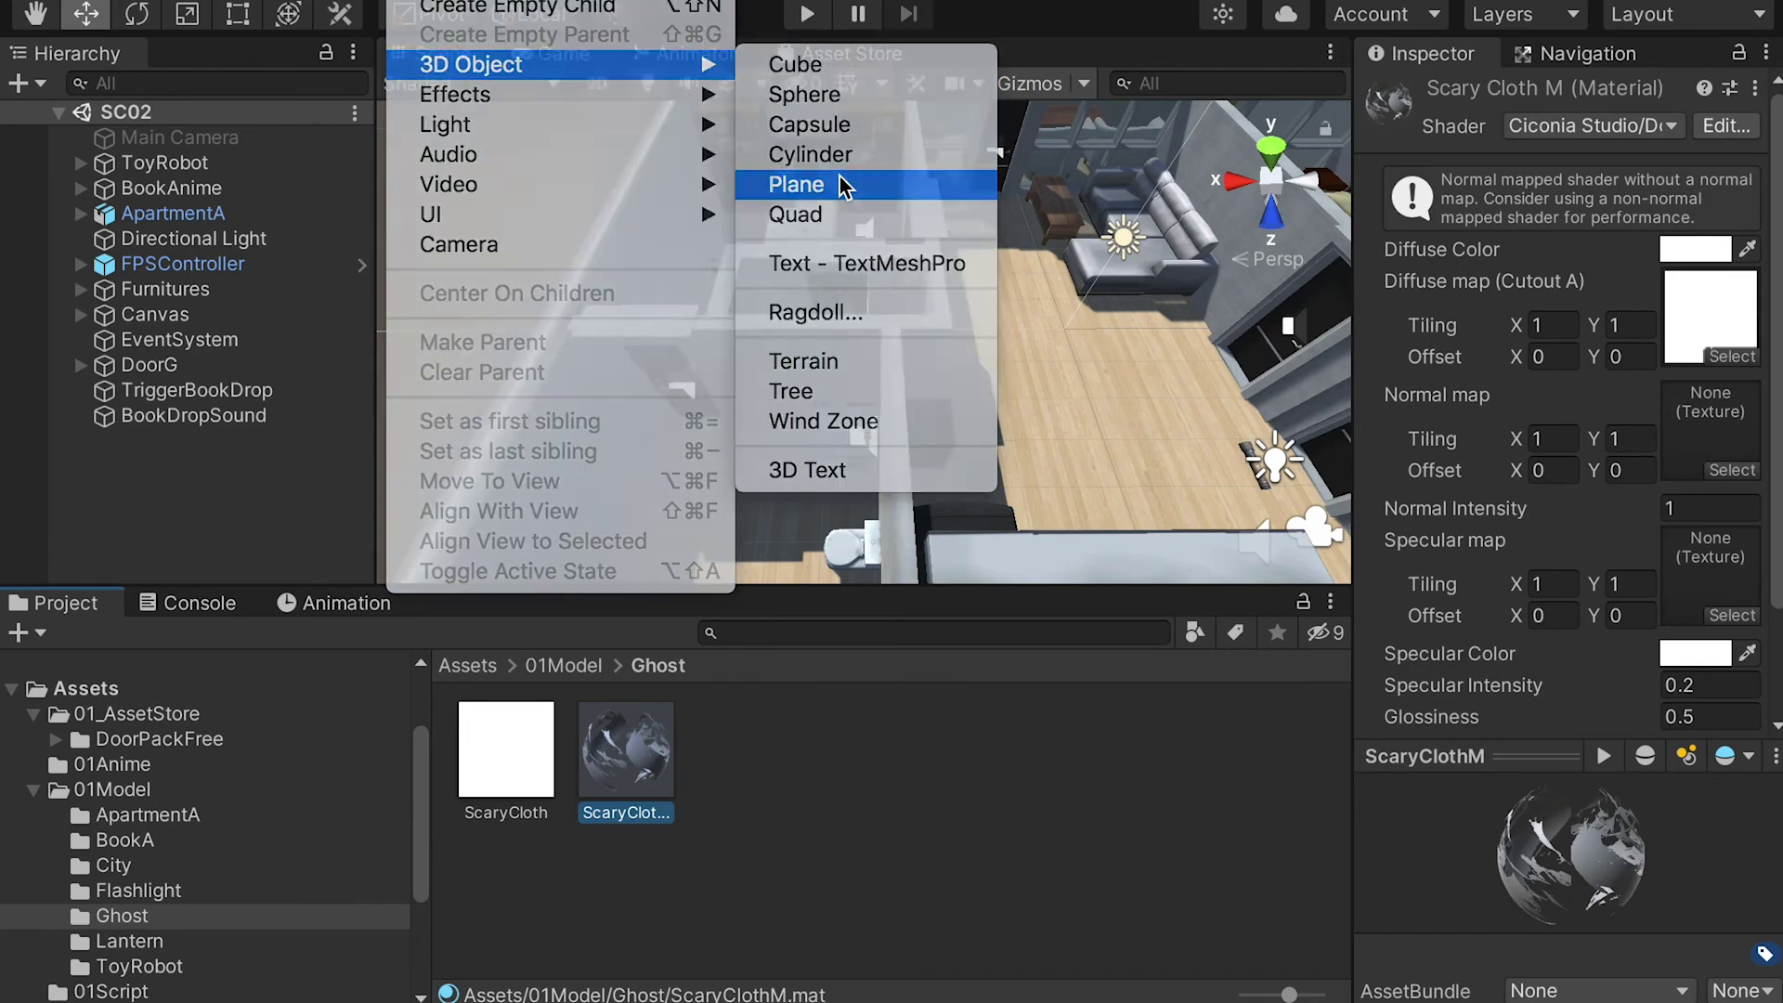
type("r")
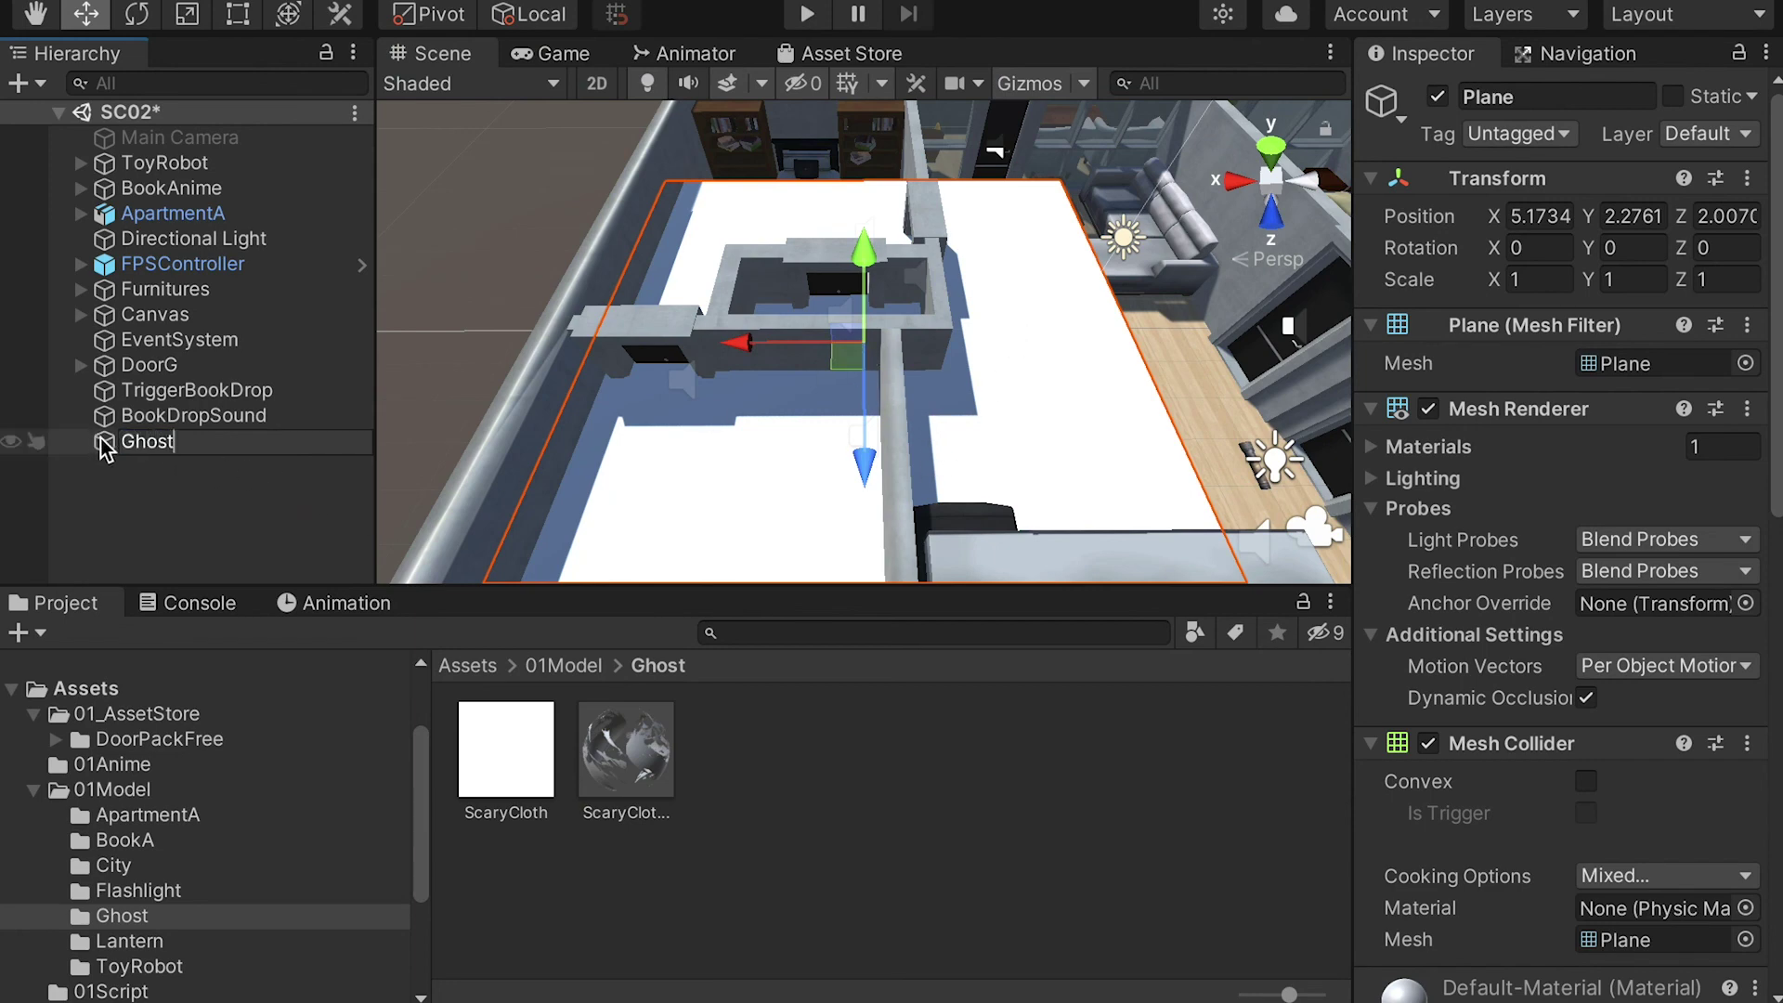
key("Return")
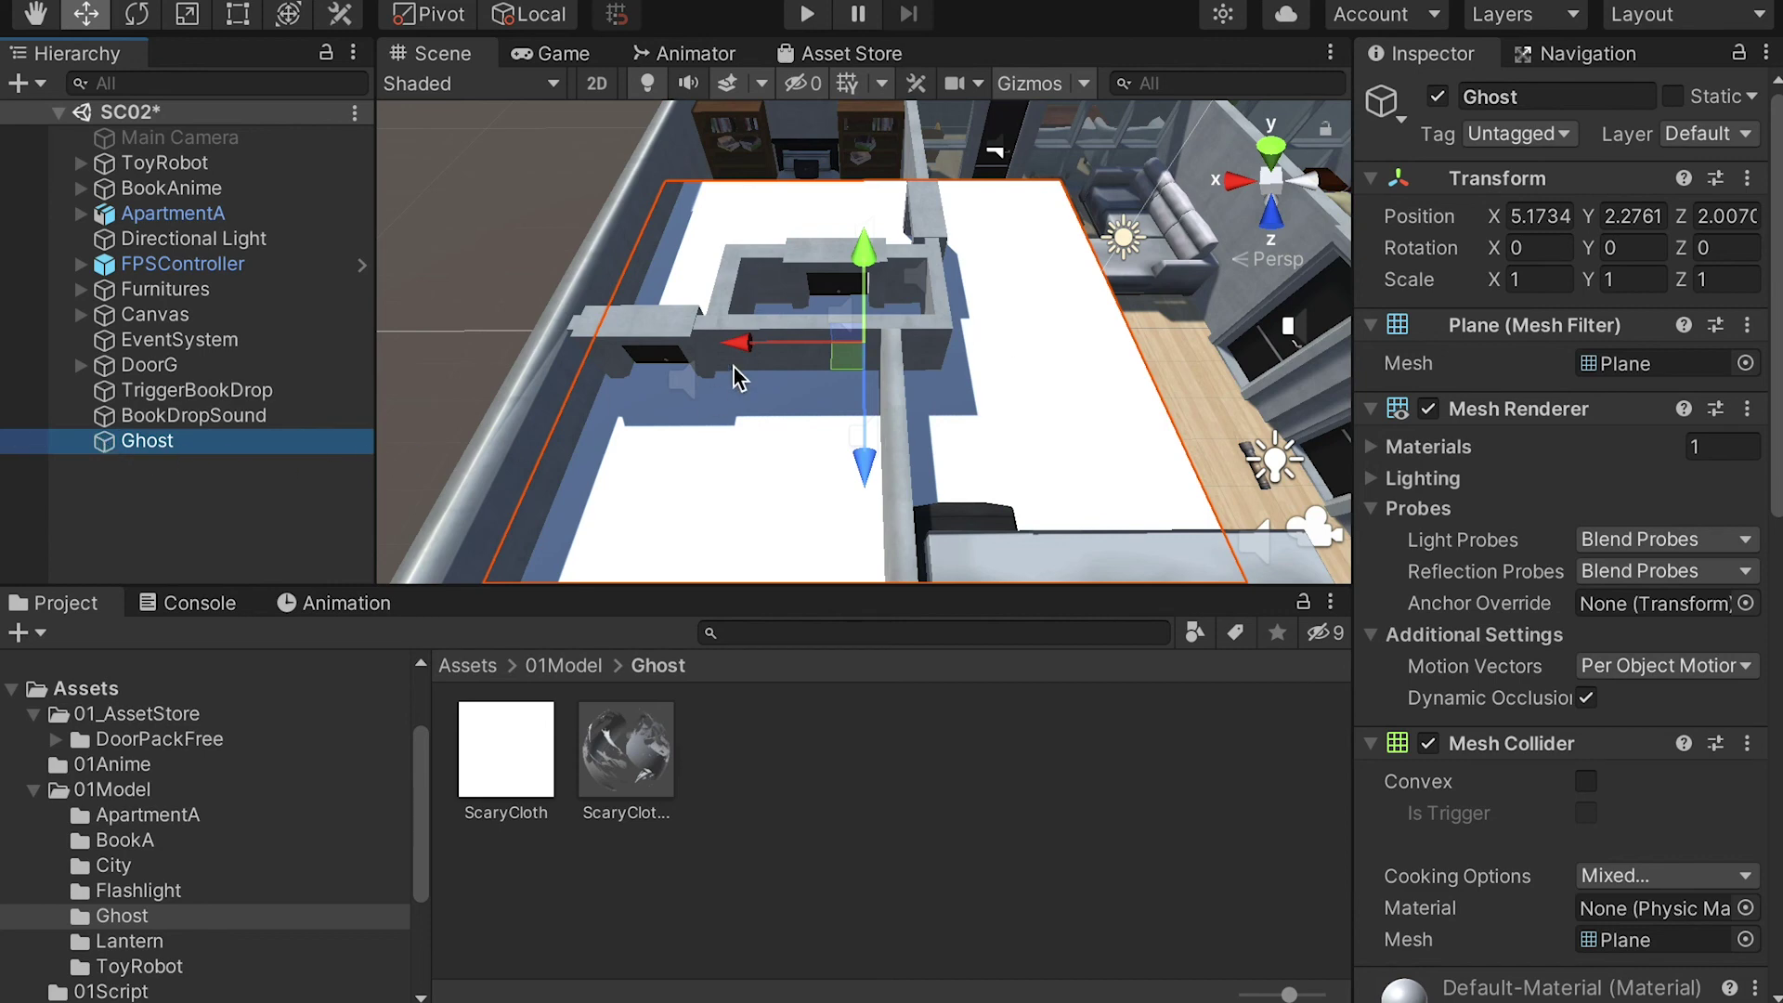
- Scale the Ghost plane down uniformly to about 0.206 and move it to X 1.7 over the wooden floor
key("r")
left_click_drag(862, 339, 975, 346)
key("w")
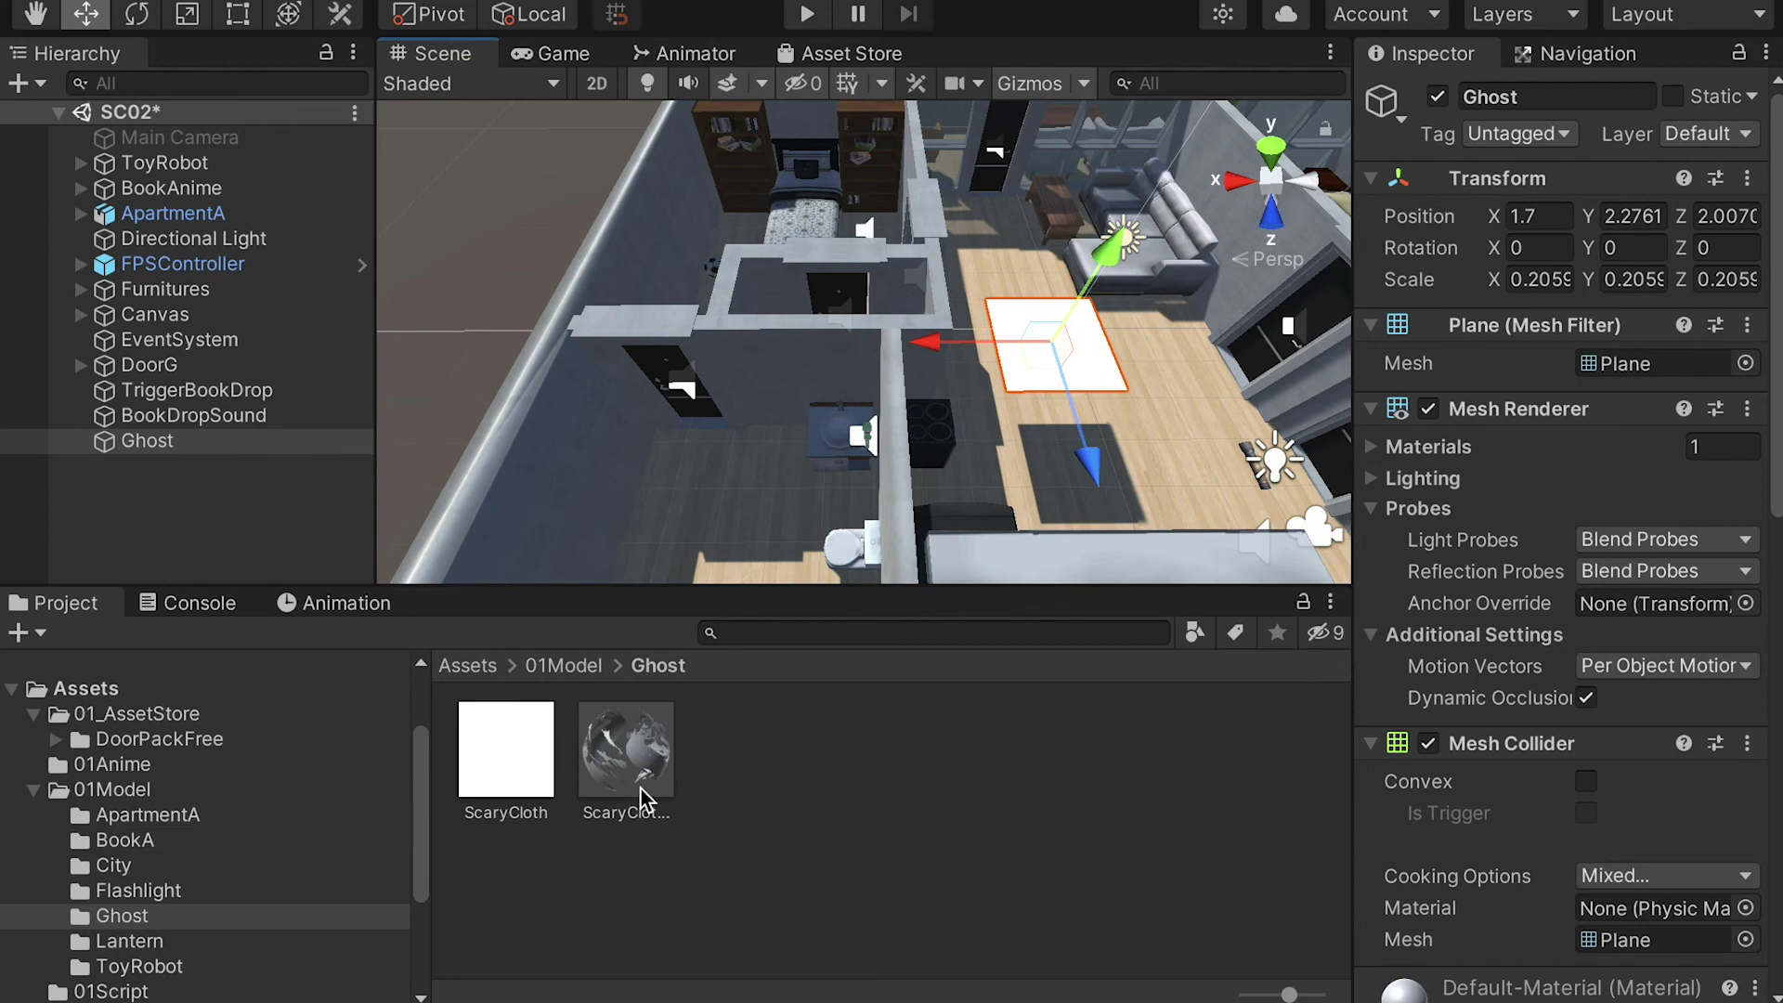
- Apply the ScaryClothM material to the Ghost plane in the scene
left_click_drag(641, 799, 1088, 358)
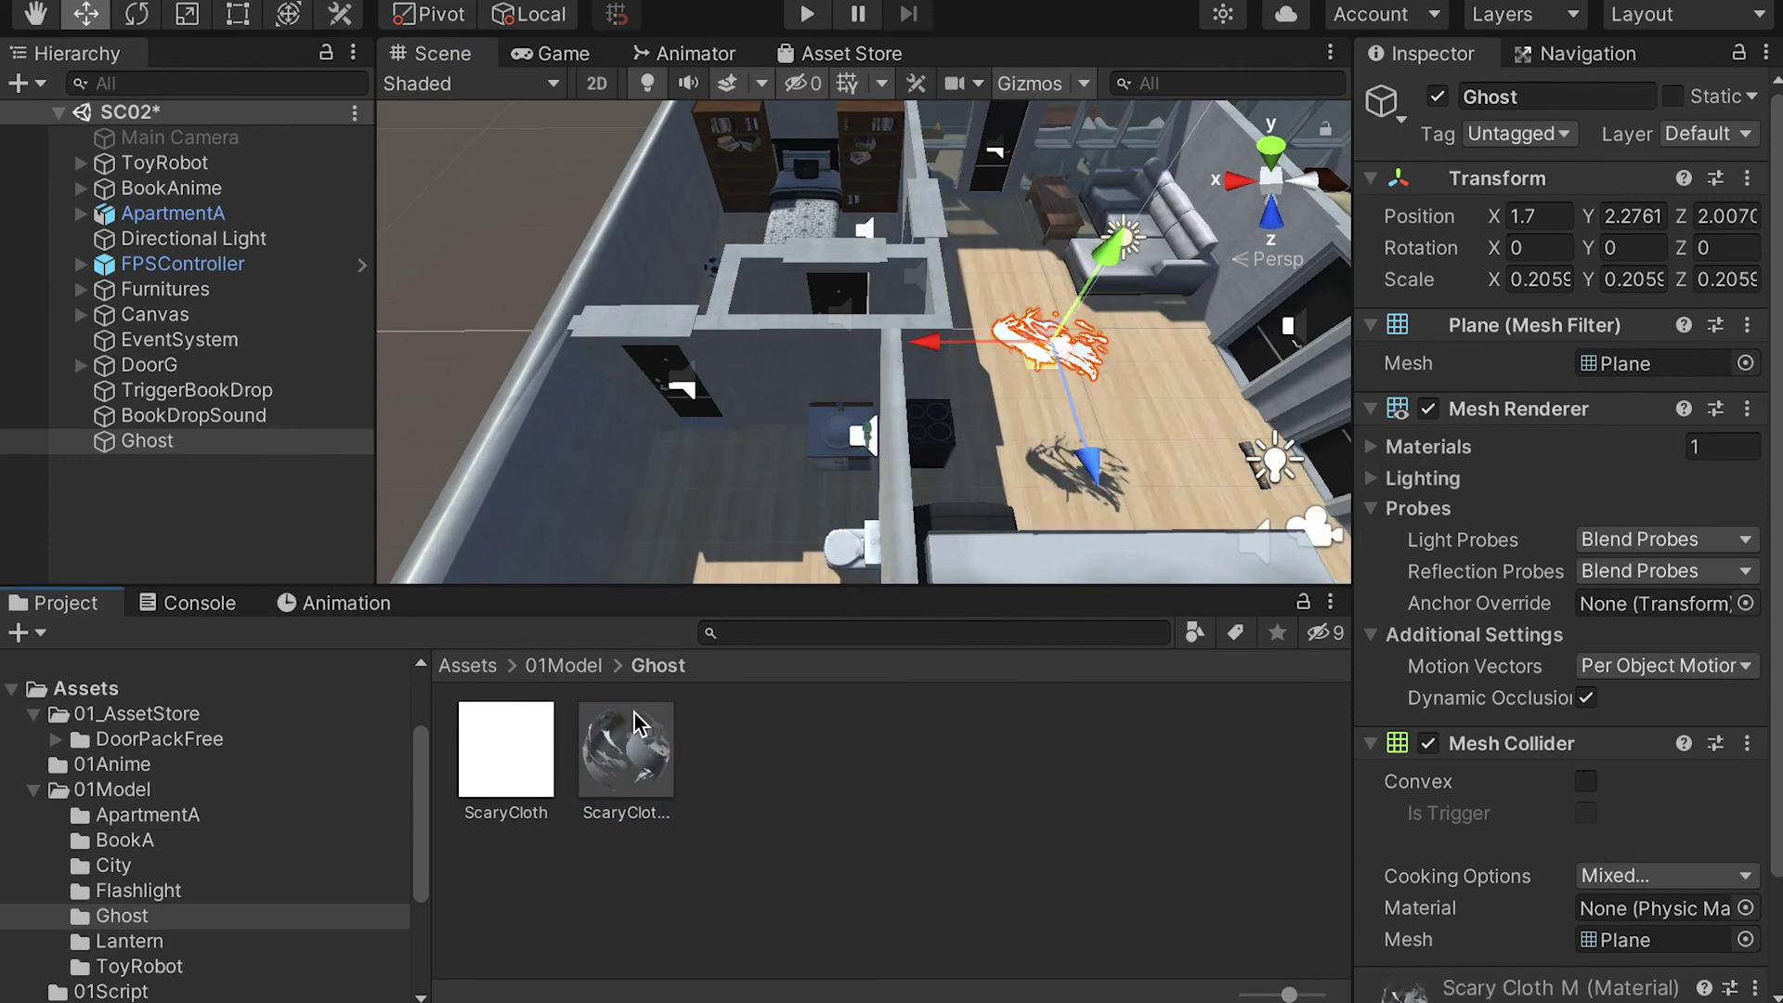
- Rotate the Ghost plane to 90 degrees on X so it stands upright
left_click_drag(1106, 325, 1033, 381, "alt")
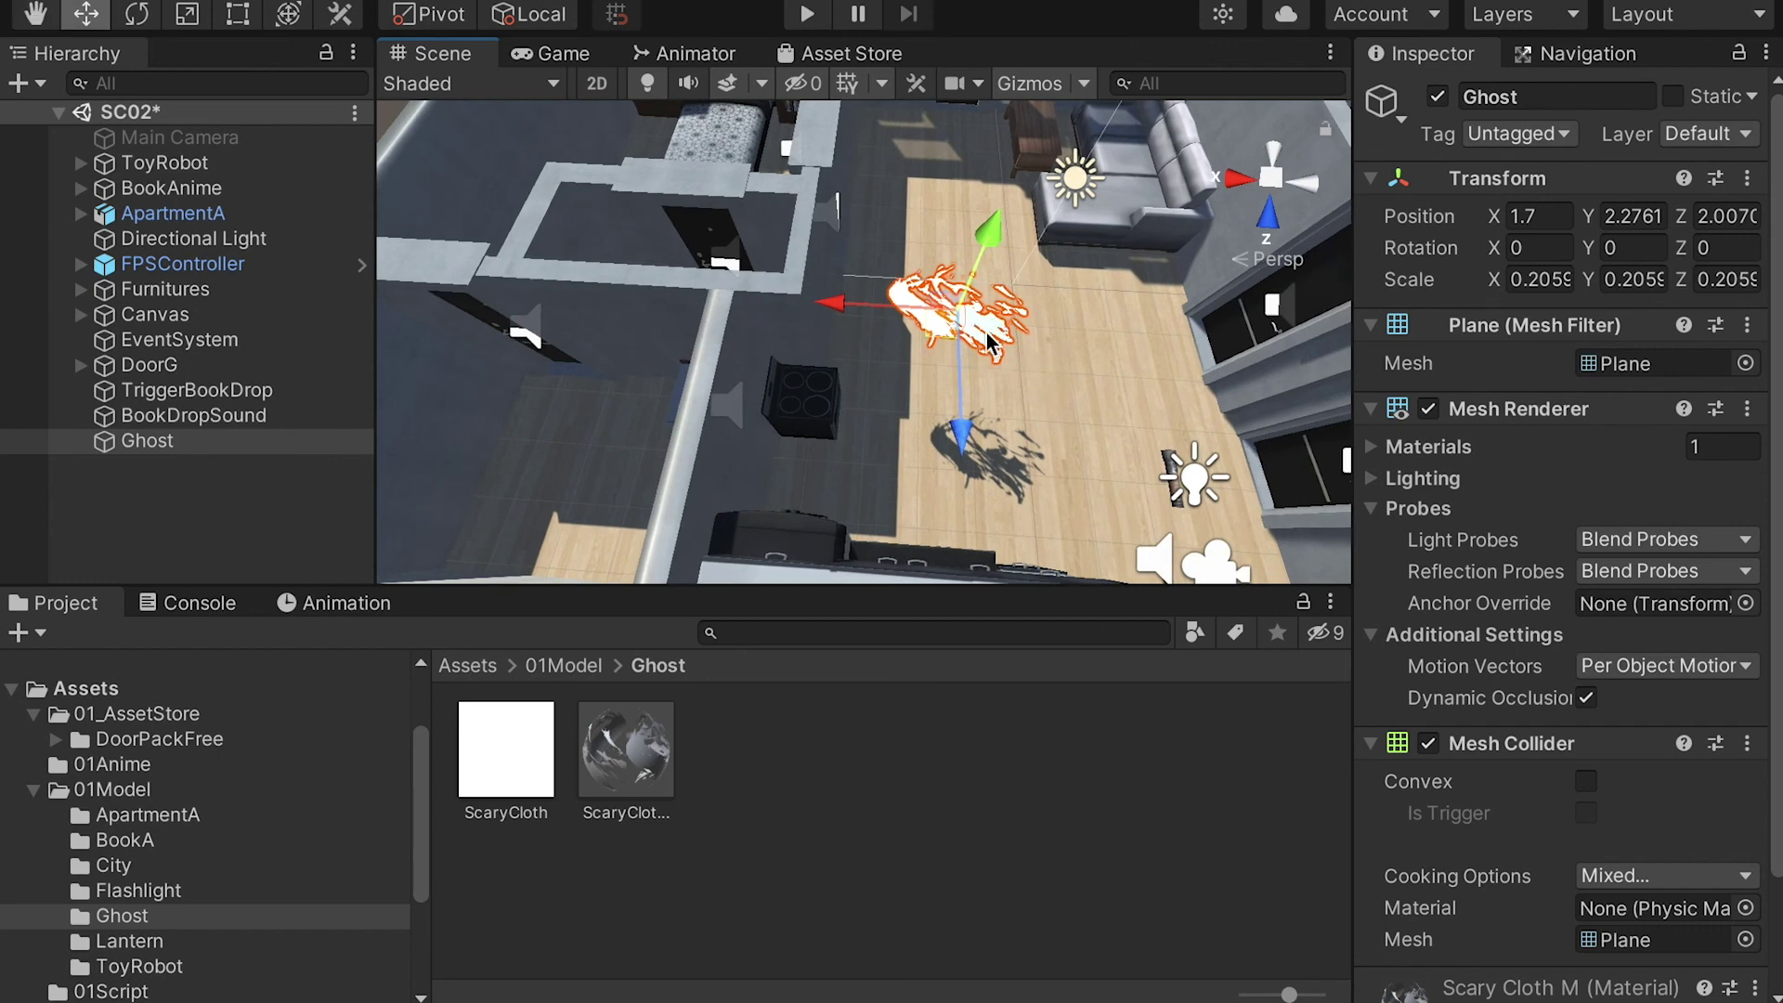
key("e")
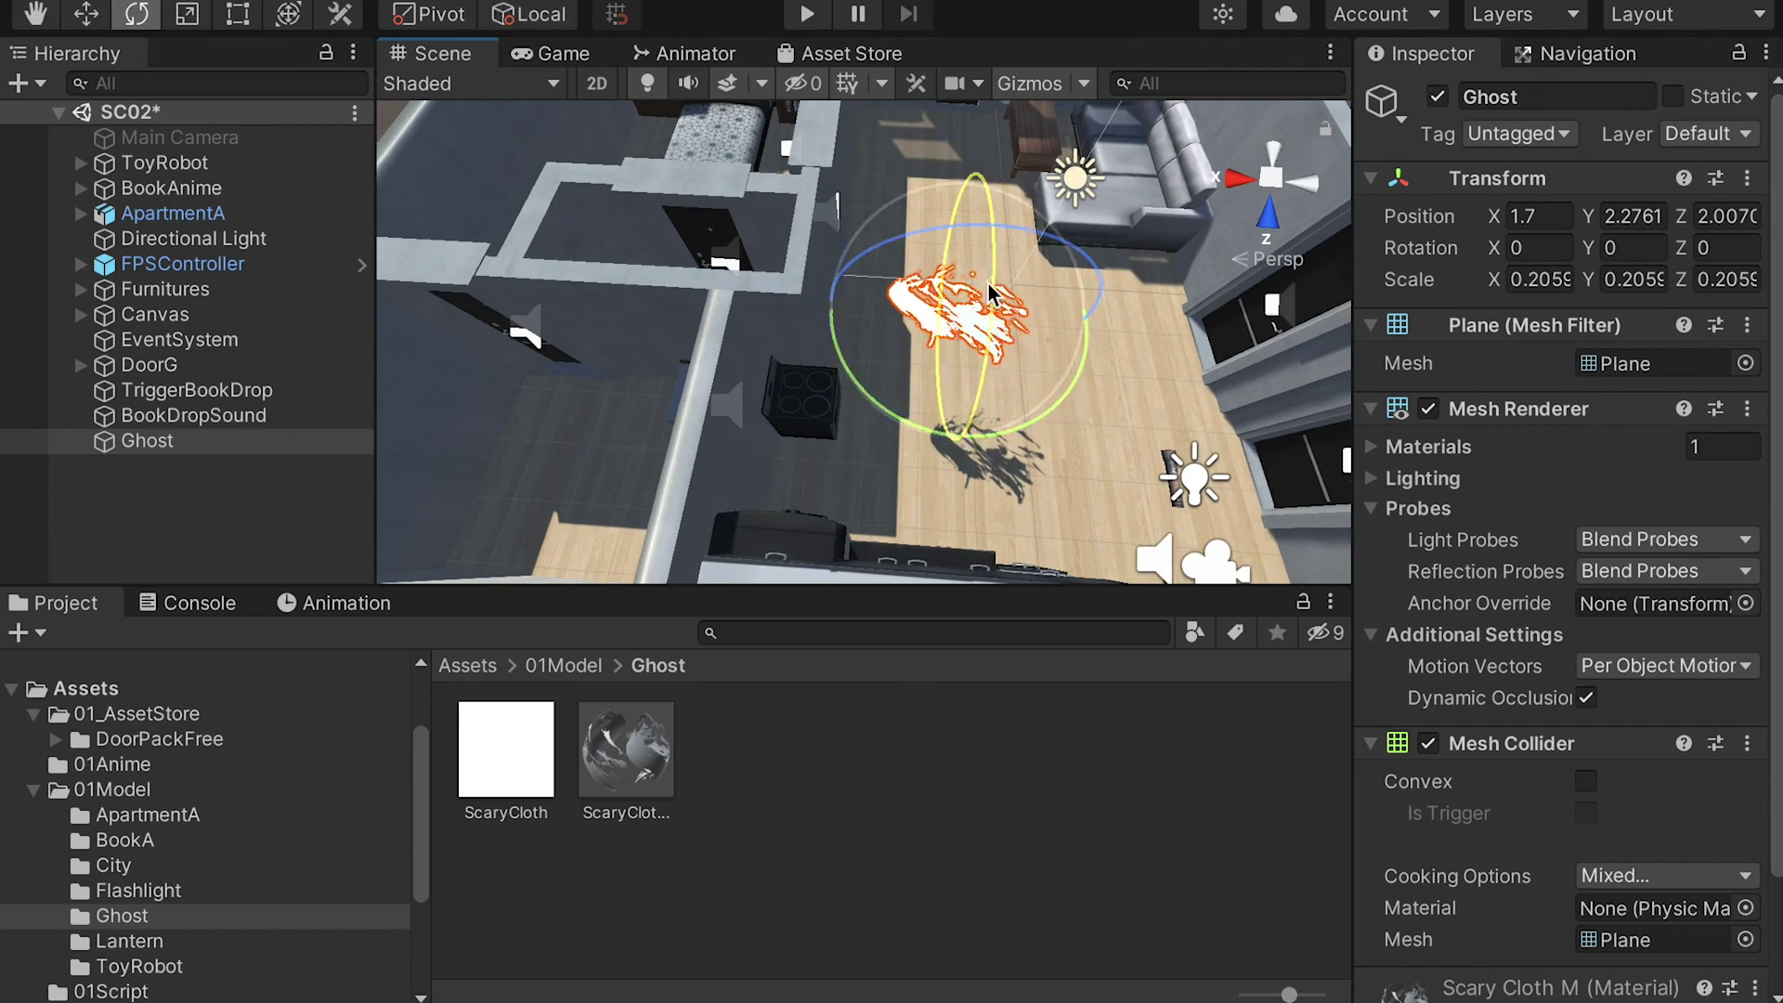
left_click_drag(977, 372, 985, 316)
left_click(1541, 247)
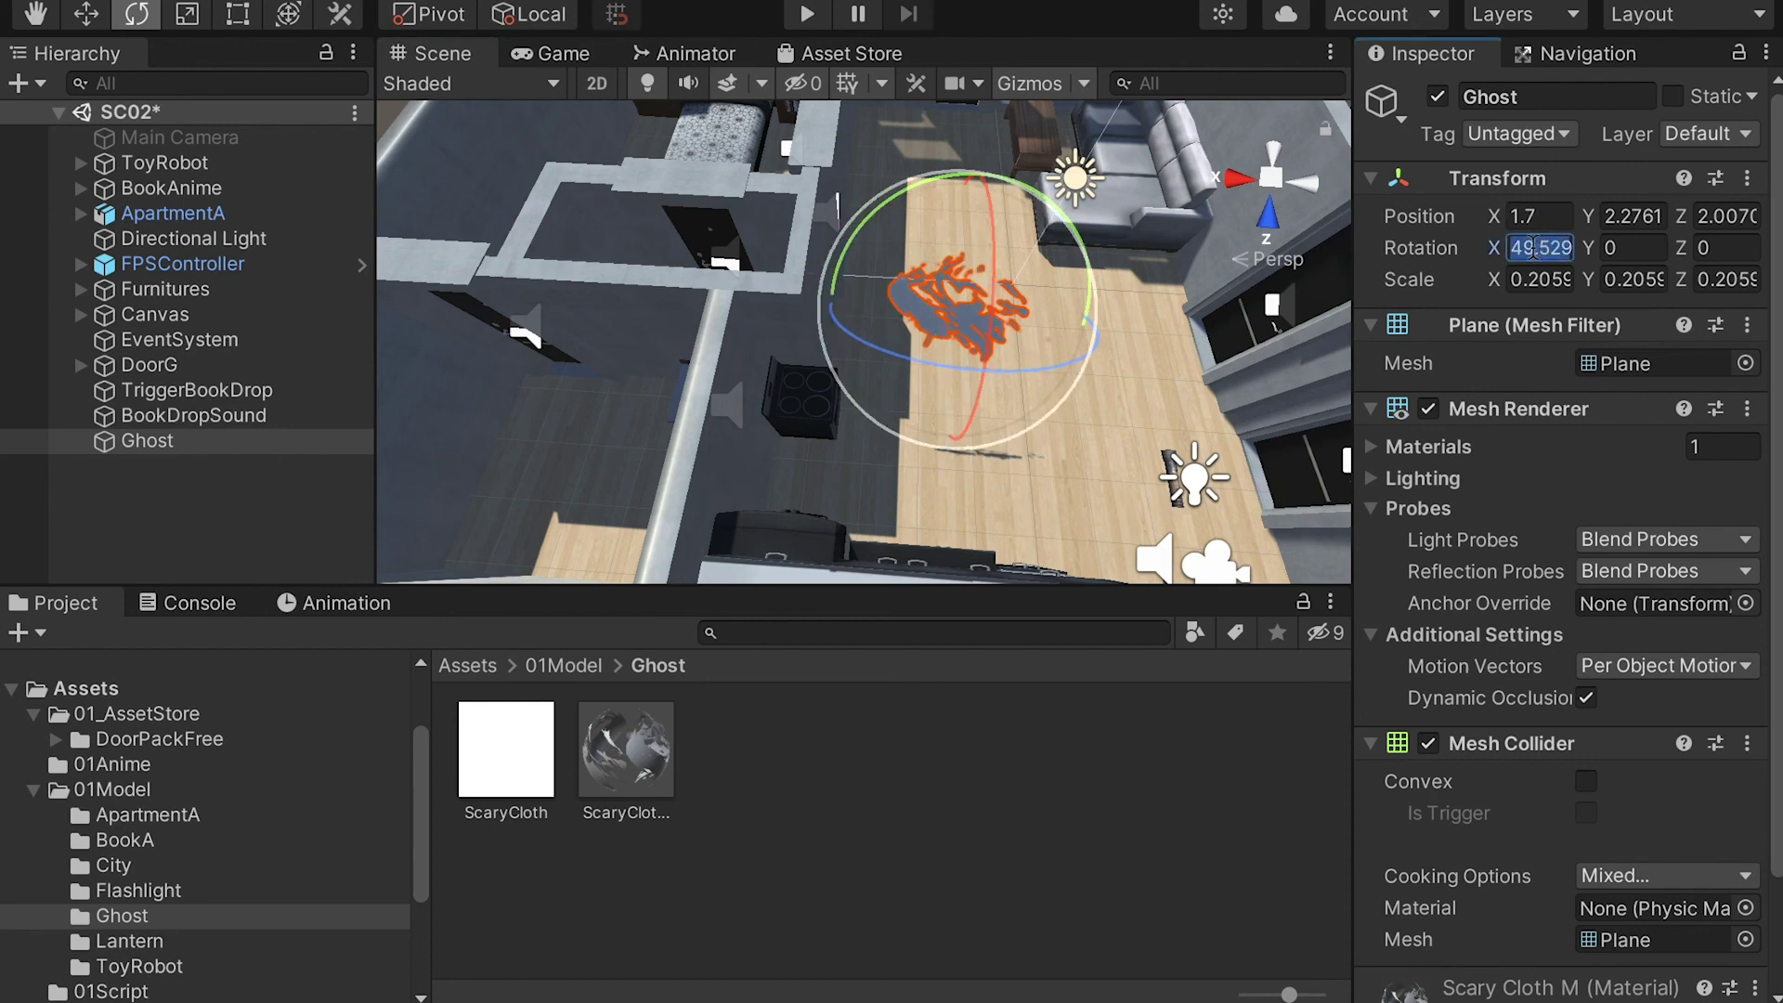
type("90")
left_click(644, 779)
left_click(506, 749)
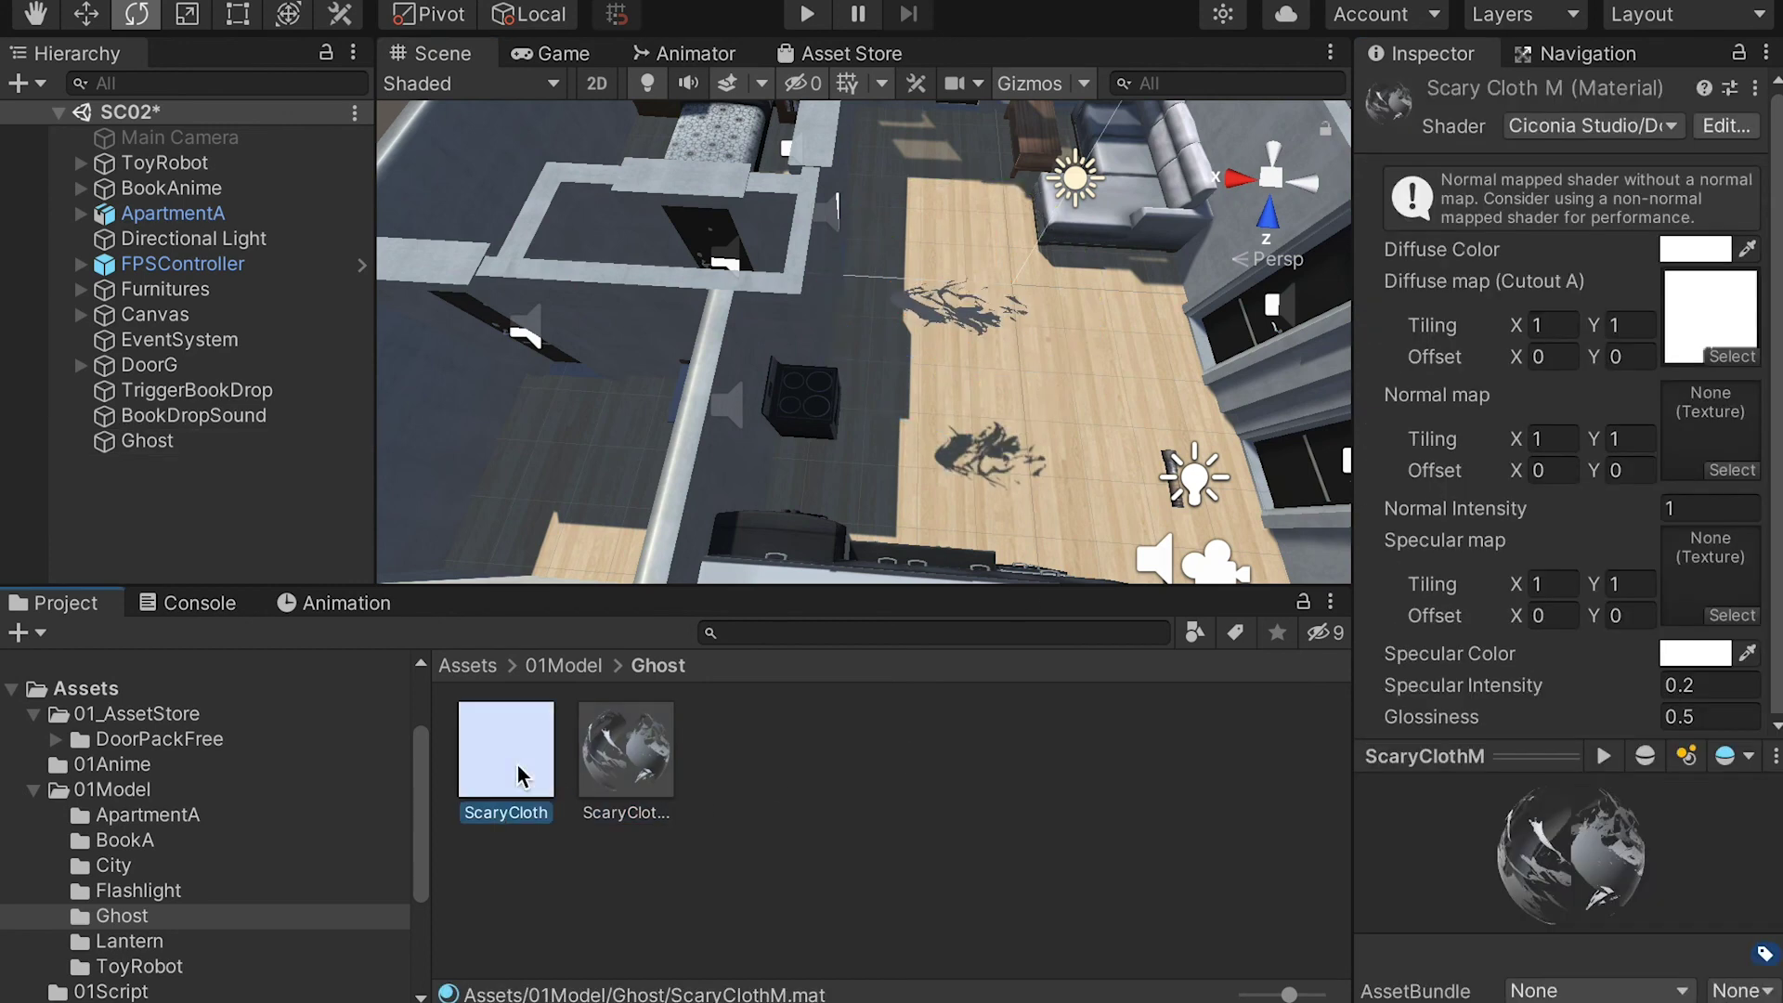
- Move the Ghost plane to Y 2.28 and Z 0.3
left_click(185, 441)
key("w")
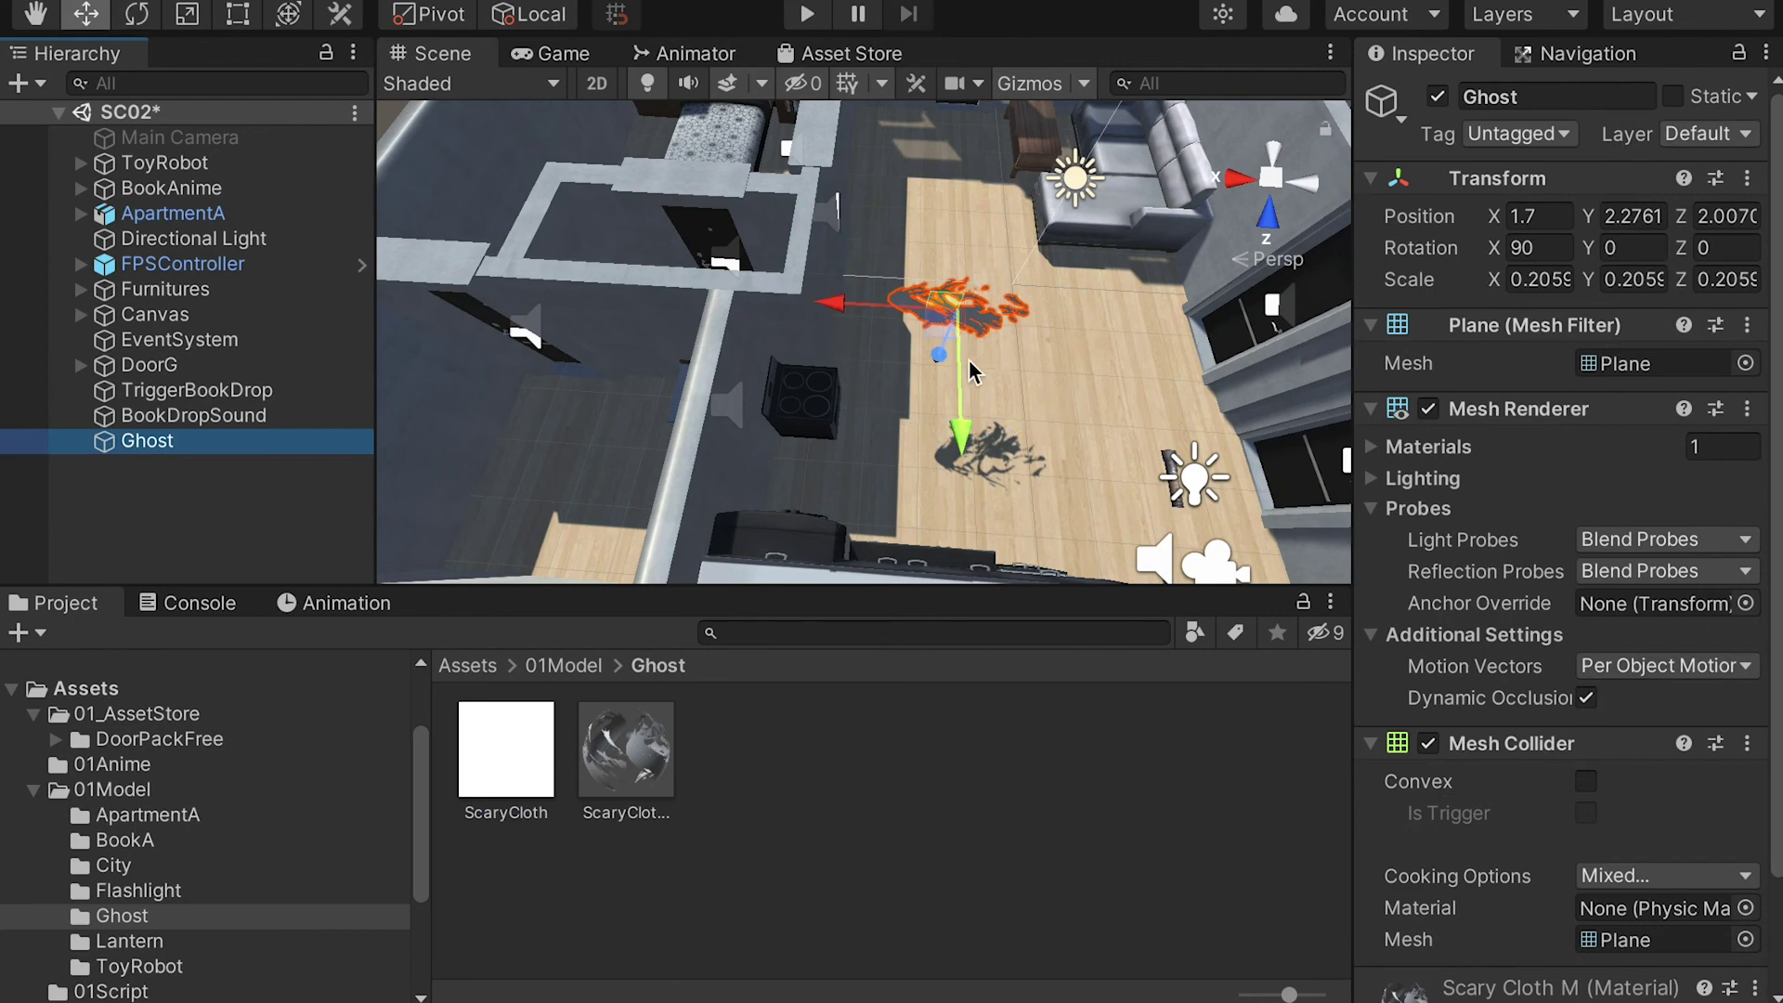
left_click_drag(961, 432, 960, 375)
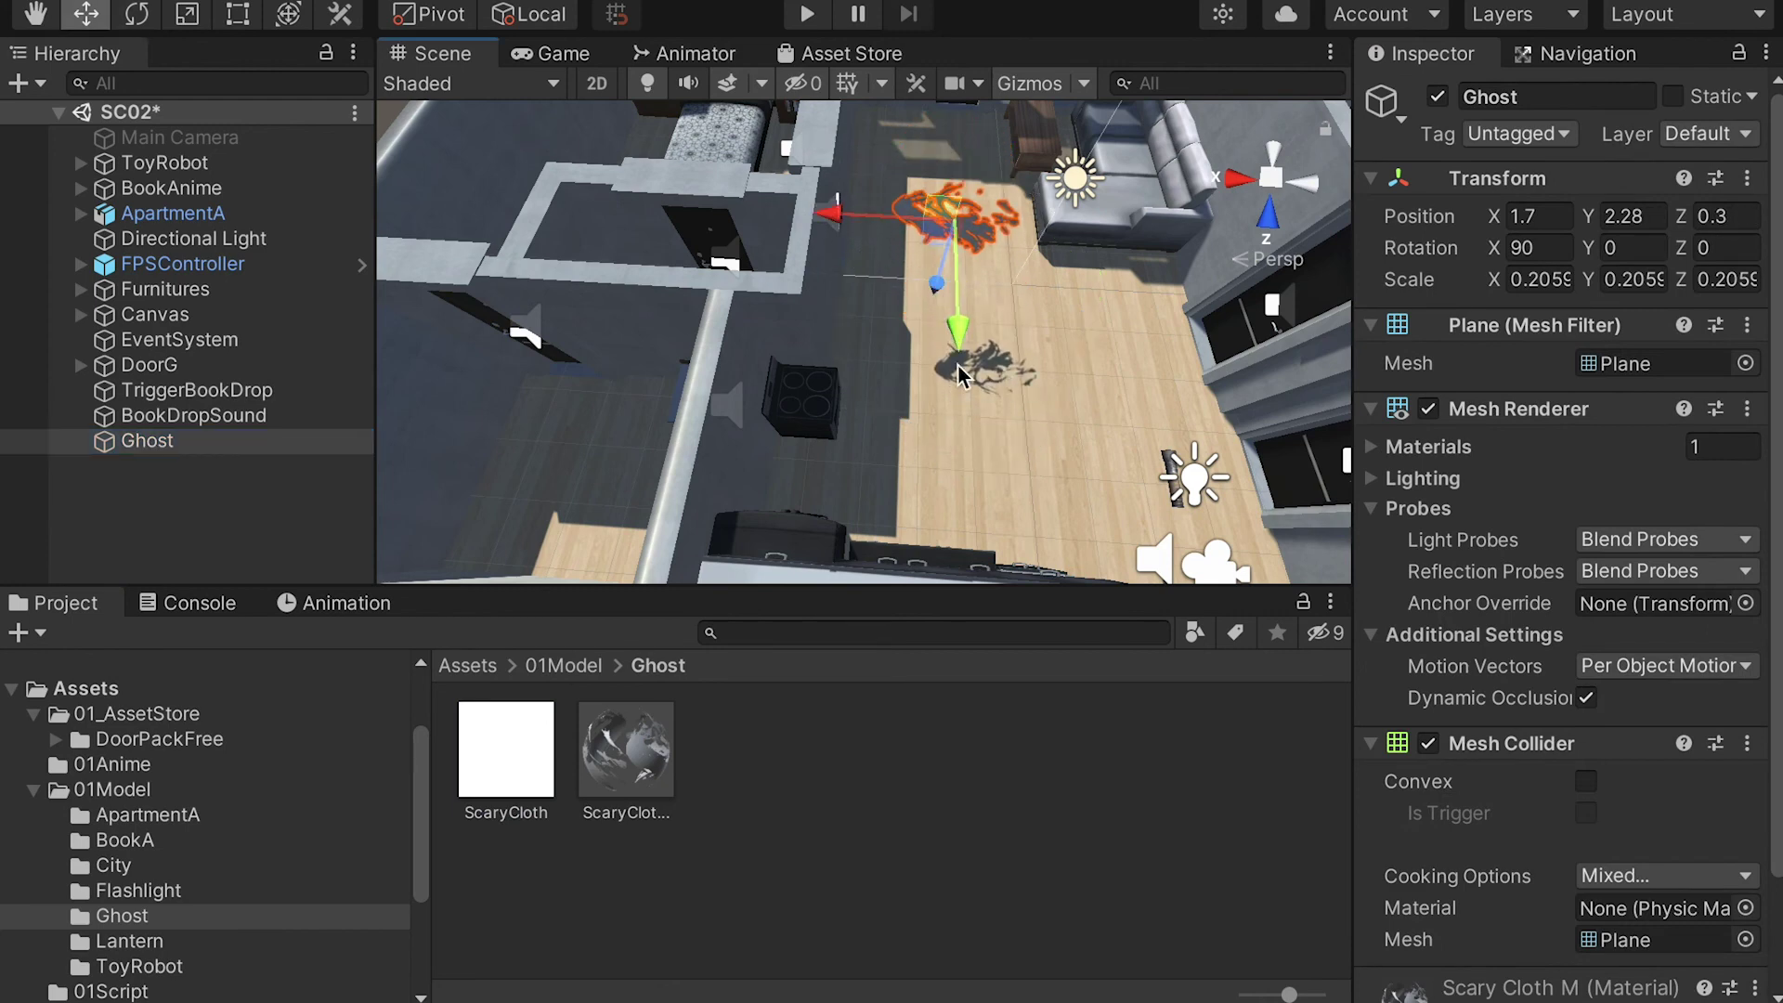
- Examine the Ghost plane's placement in the apartment from several sides
left_click_drag(1076, 291, 650, 316, "alt")
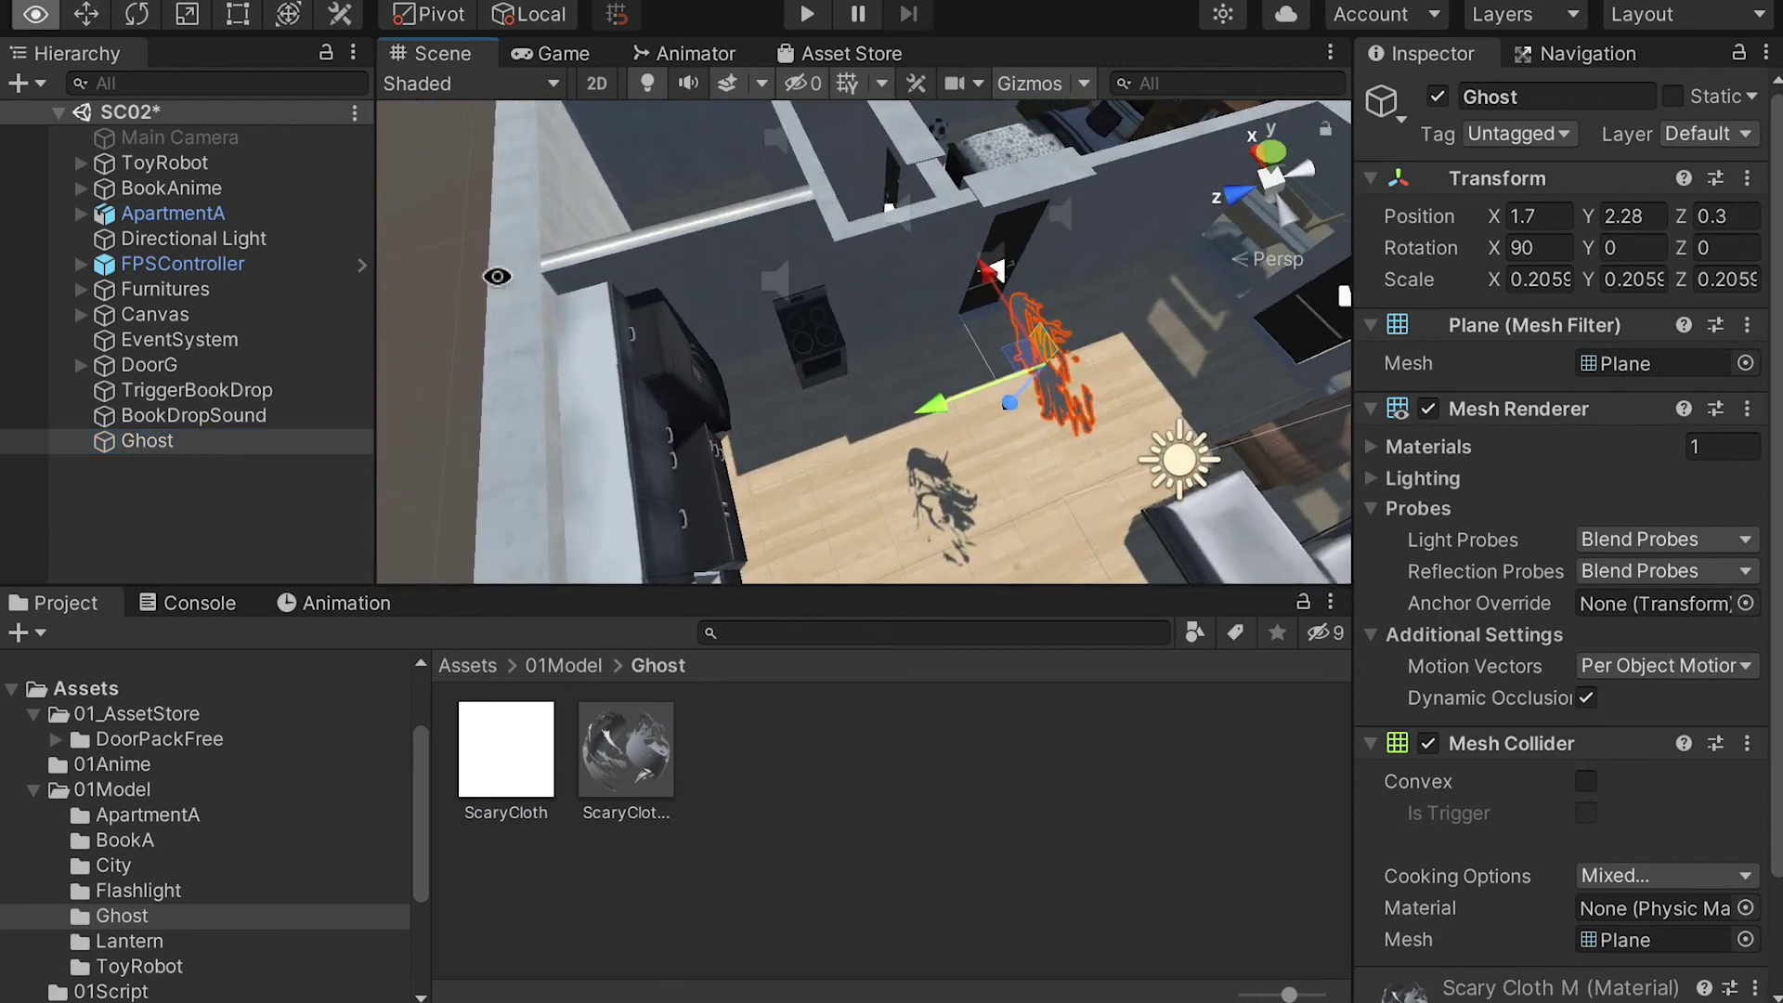
middle_click_drag(1050, 348, 889, 293)
left_click_drag(889, 293, 558, 218, "alt")
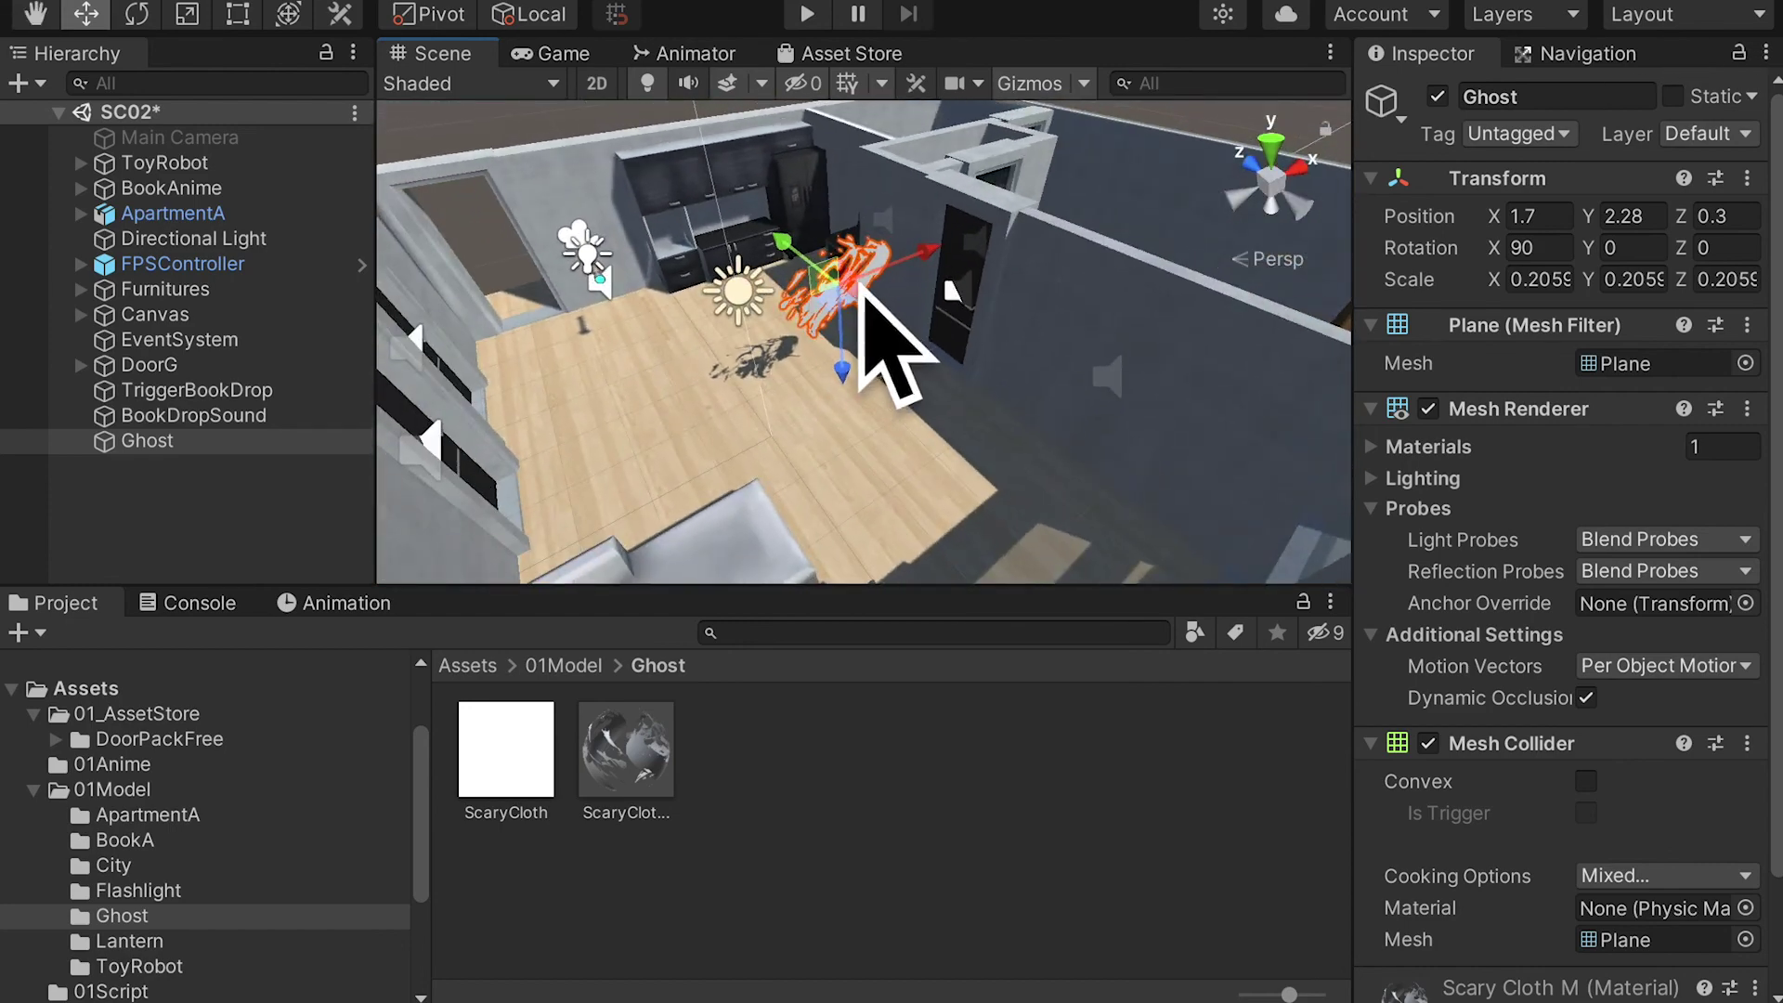
left_click_drag(638, 288, 1145, 388, "alt")
scroll(956, 434, "up", 3)
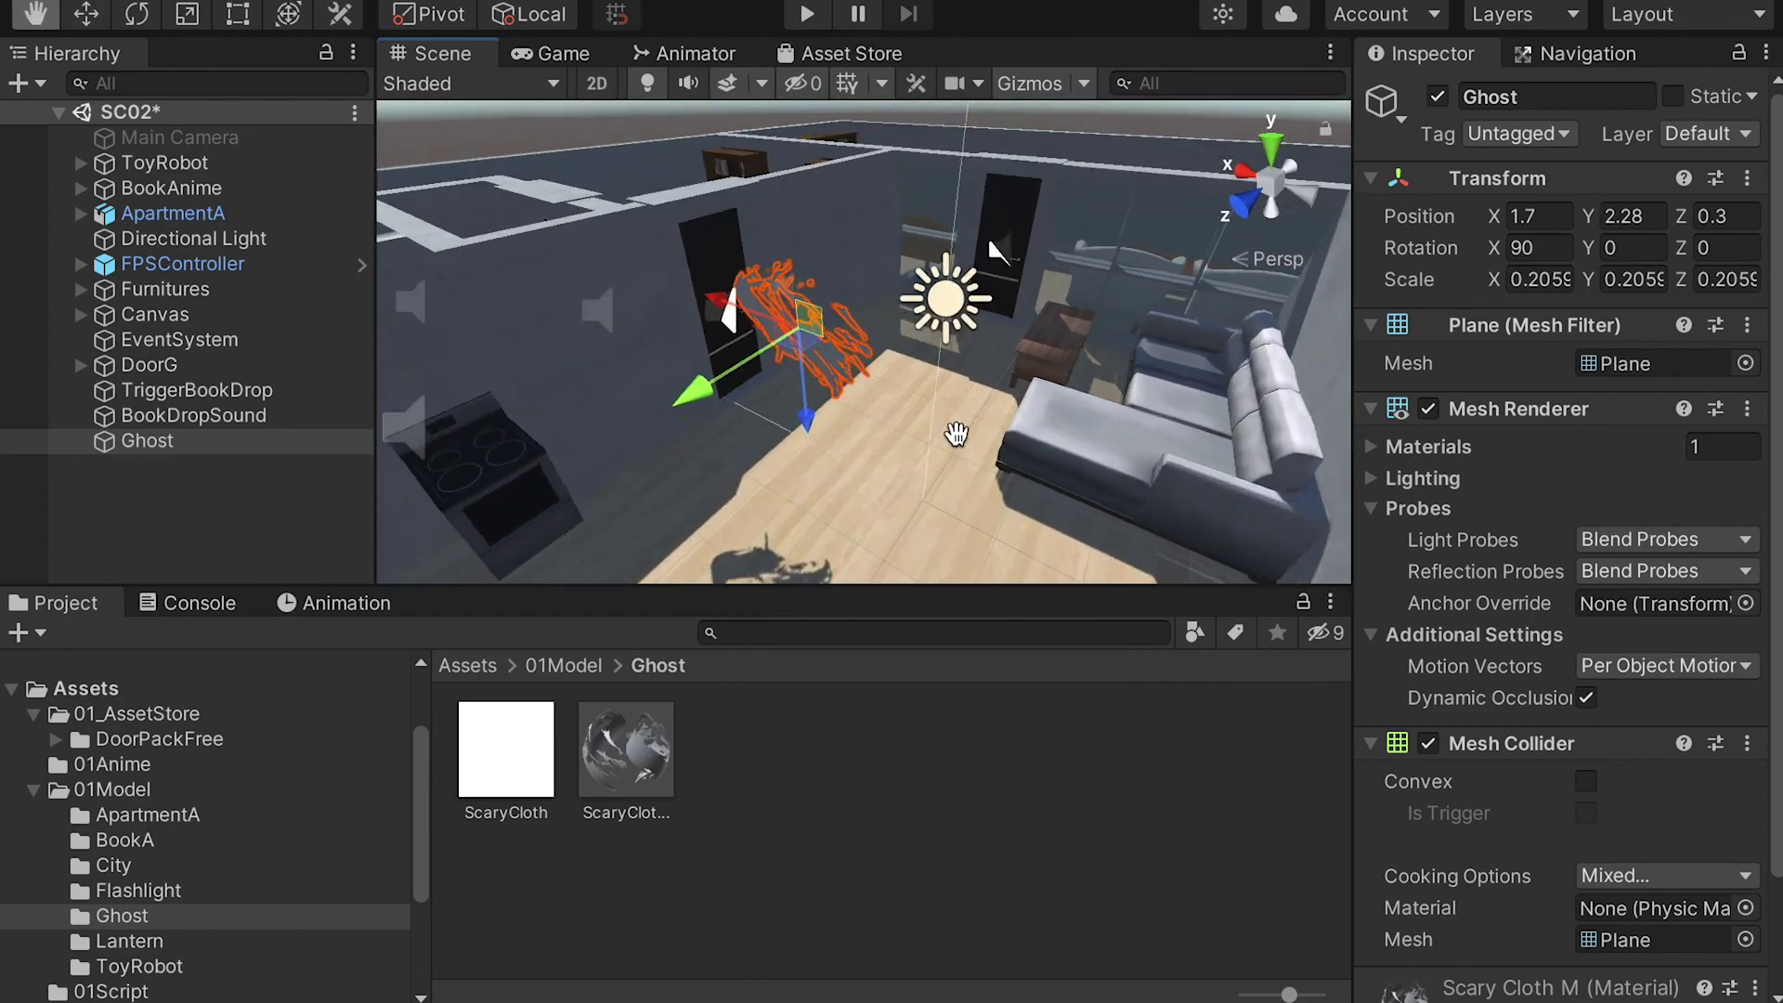
middle_click_drag(956, 433, 1021, 270)
left_click_drag(911, 394, 985, 311, "alt")
scroll(879, 358, "down", 3)
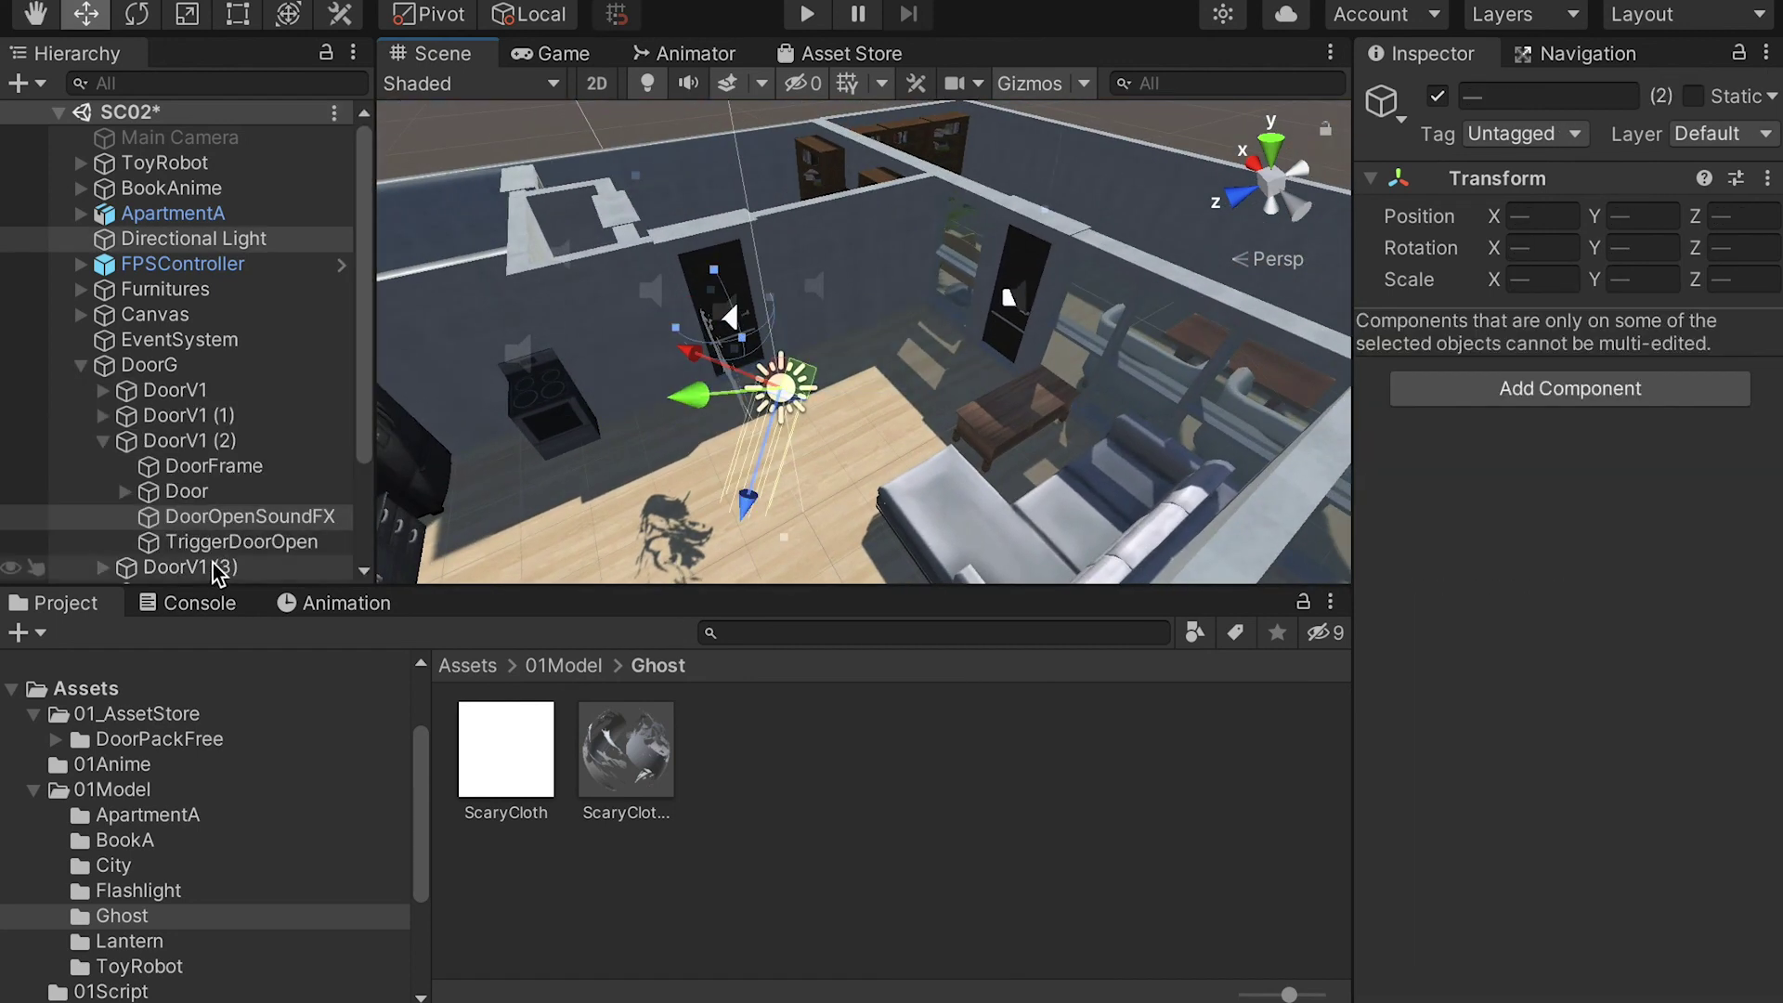
- Move the Ghost plane to Z -9.4, toward the far wall of the apartment
left_click(215, 566)
scroll(218, 557, "down", 4)
left_click(81, 216)
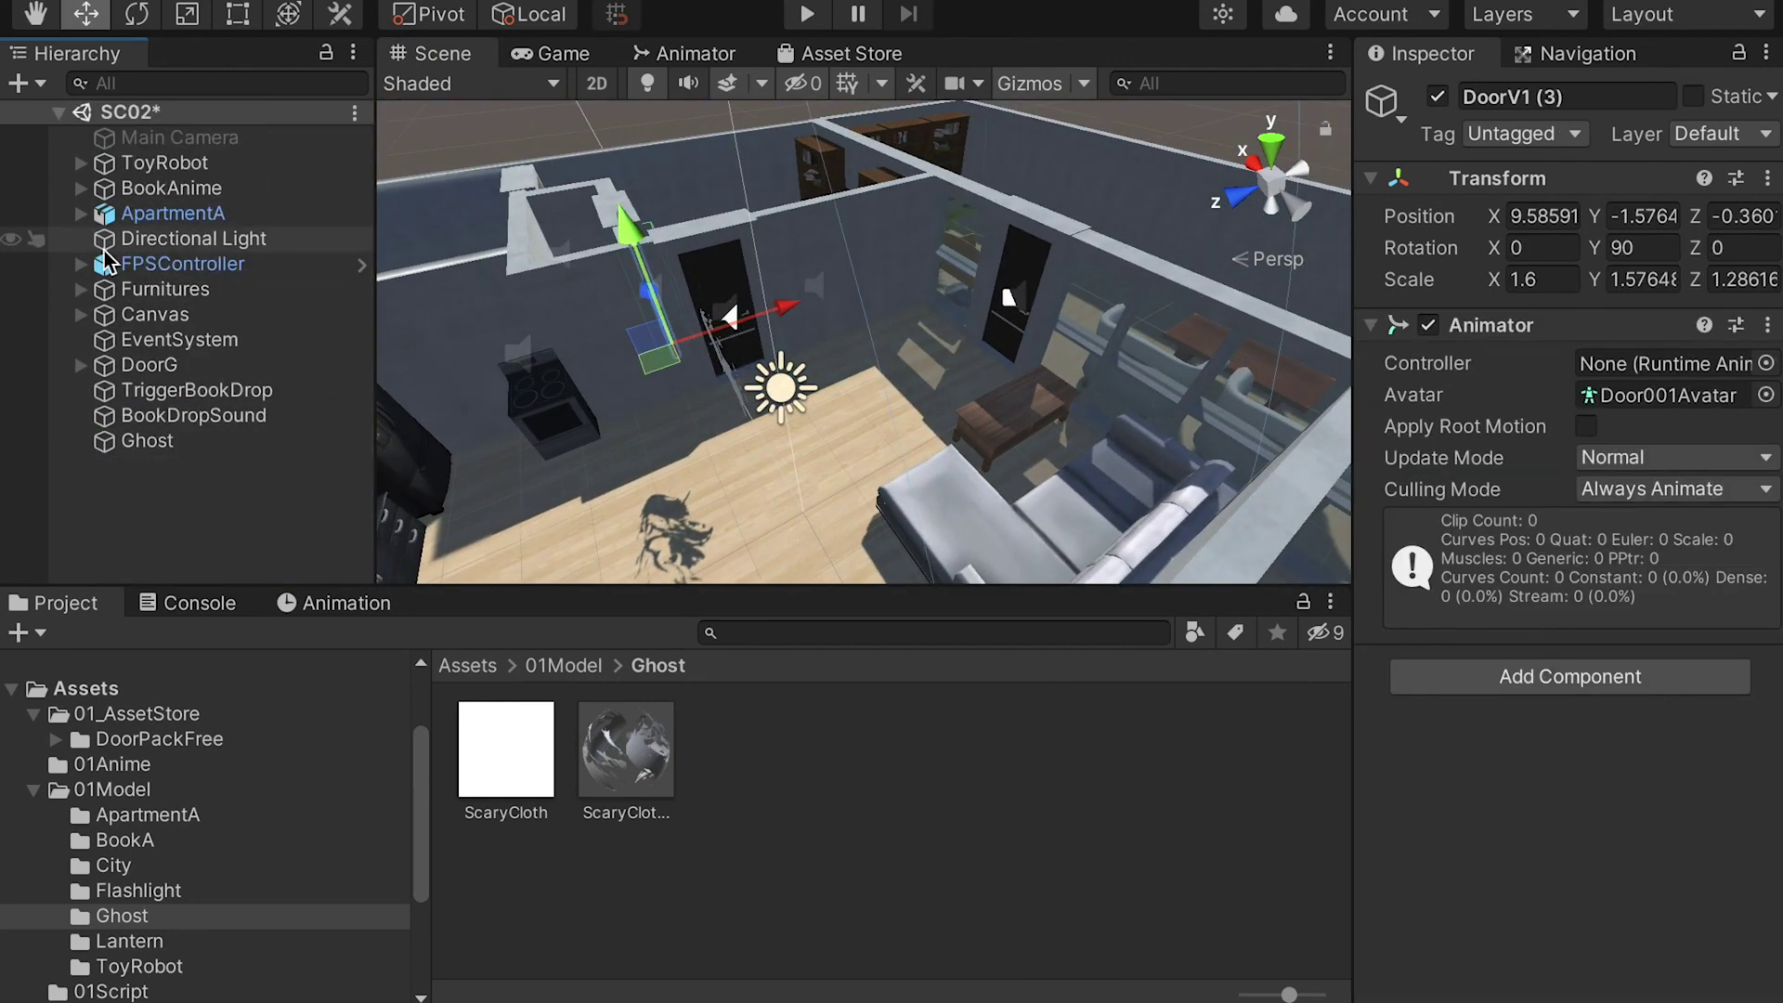
left_click(149, 440)
left_click_drag(725, 316, 1072, 351)
key("f")
left_click_drag(832, 426, 1150, 326, "alt")
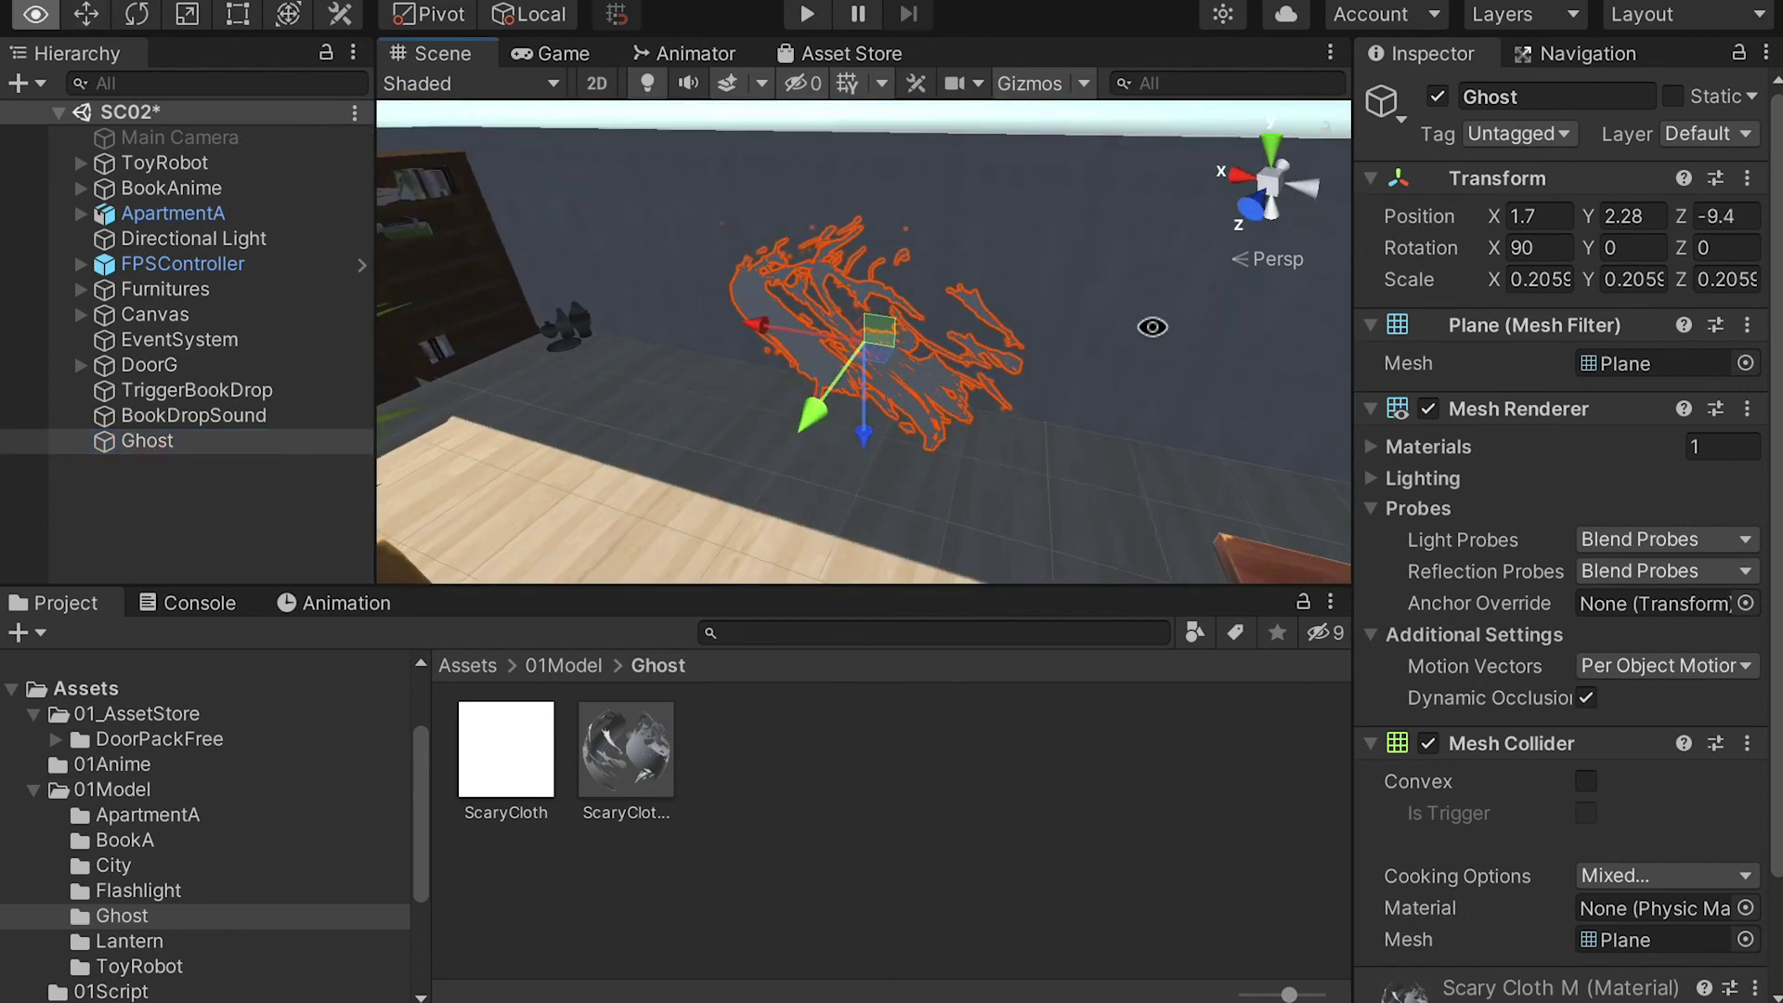
- Shift the Ghost plane sideways to X -0.84
scroll(1151, 326, "down", 5)
left_click_drag(631, 353, 788, 325, "alt")
right_click_drag(1042, 382, 1022, 386, "alt")
scroll(1022, 388, "down", 5)
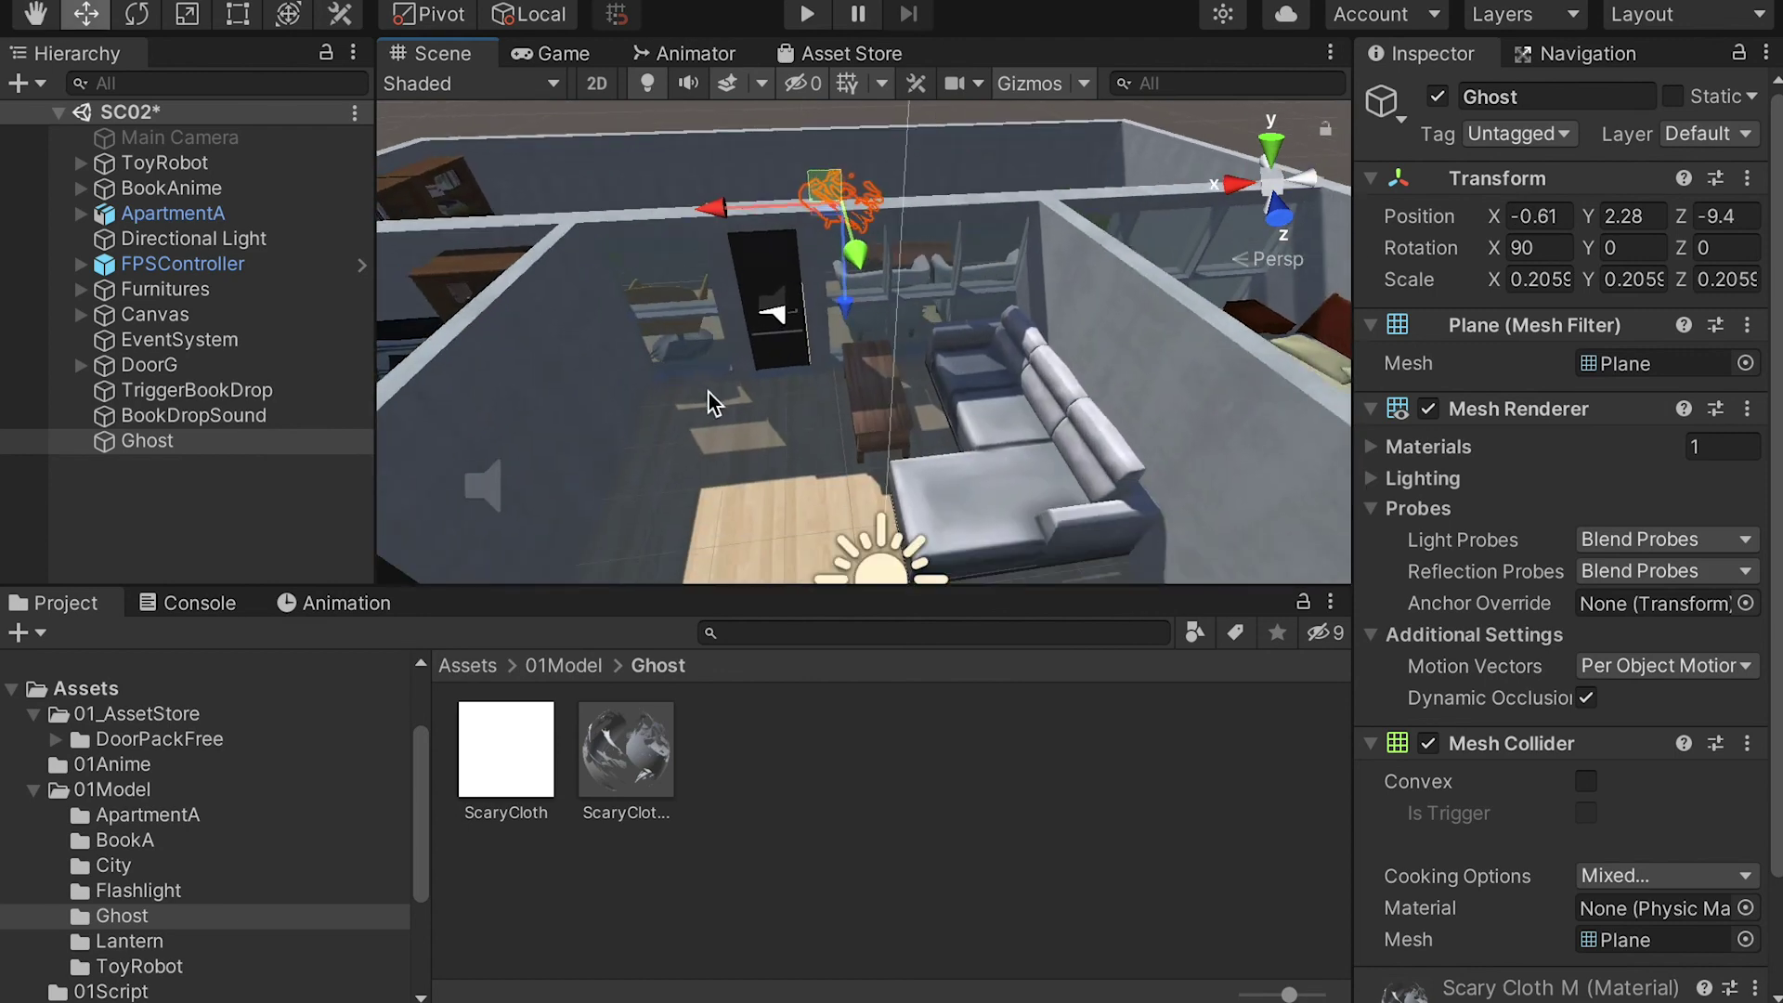
left_click_drag(884, 353, 708, 395, "alt")
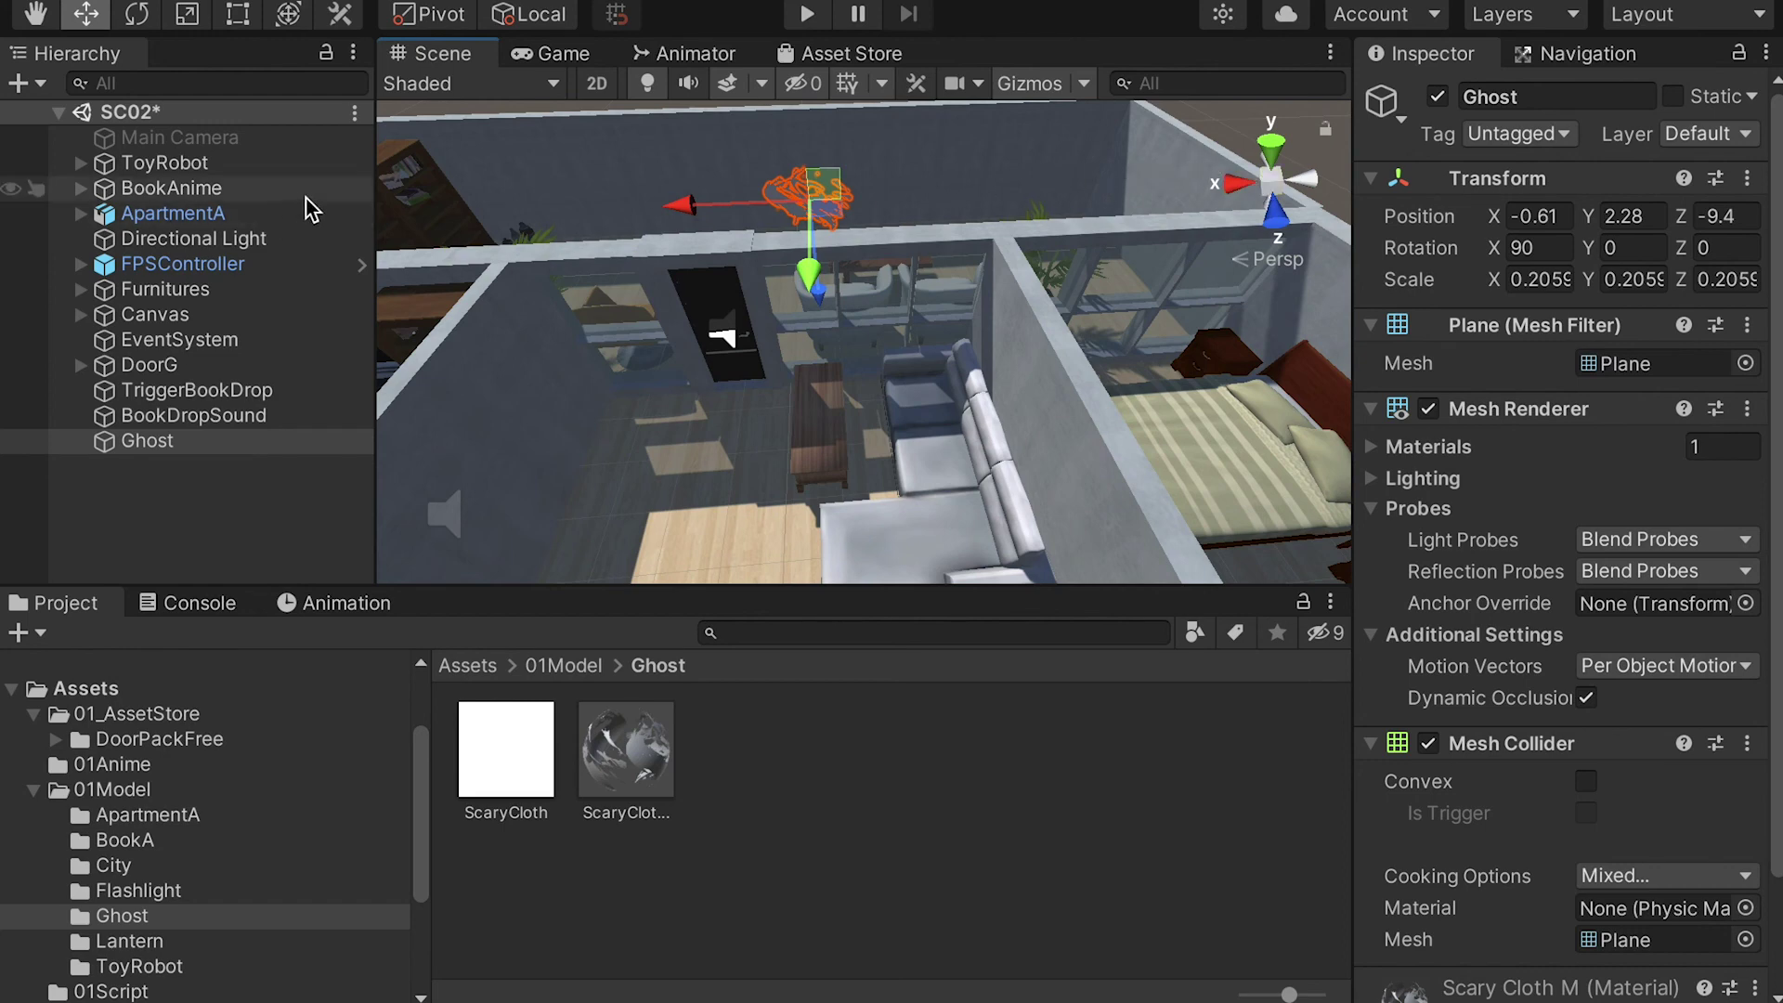
mouse_move(695, 209)
left_mouse_down()
mouse_move(1161, 200)
mouse_move(446, 220)
mouse_move(947, 198)
mouse_move(699, 205)
left_mouse_up()
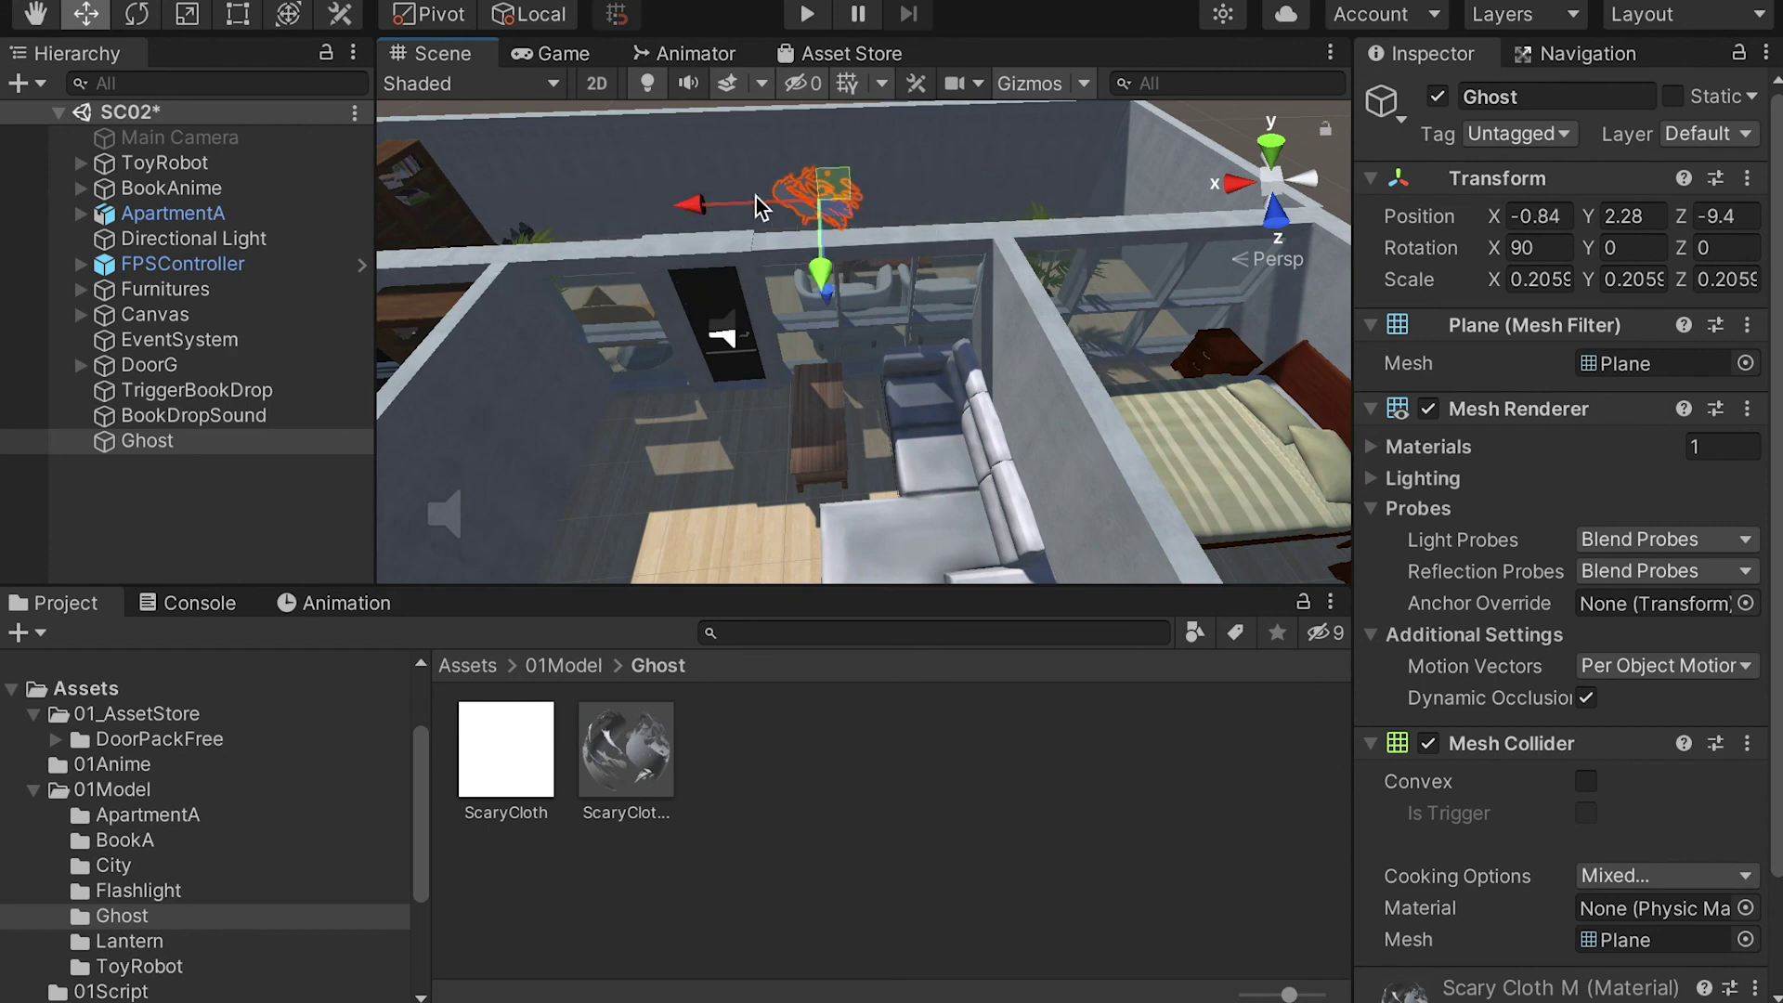
- Scale the Ghost plane up uniformly to about 0.249
left_click_drag(788, 259, 792, 308, "alt")
left_click_drag(822, 199, 754, 149)
left_click_drag(841, 197, 804, 223)
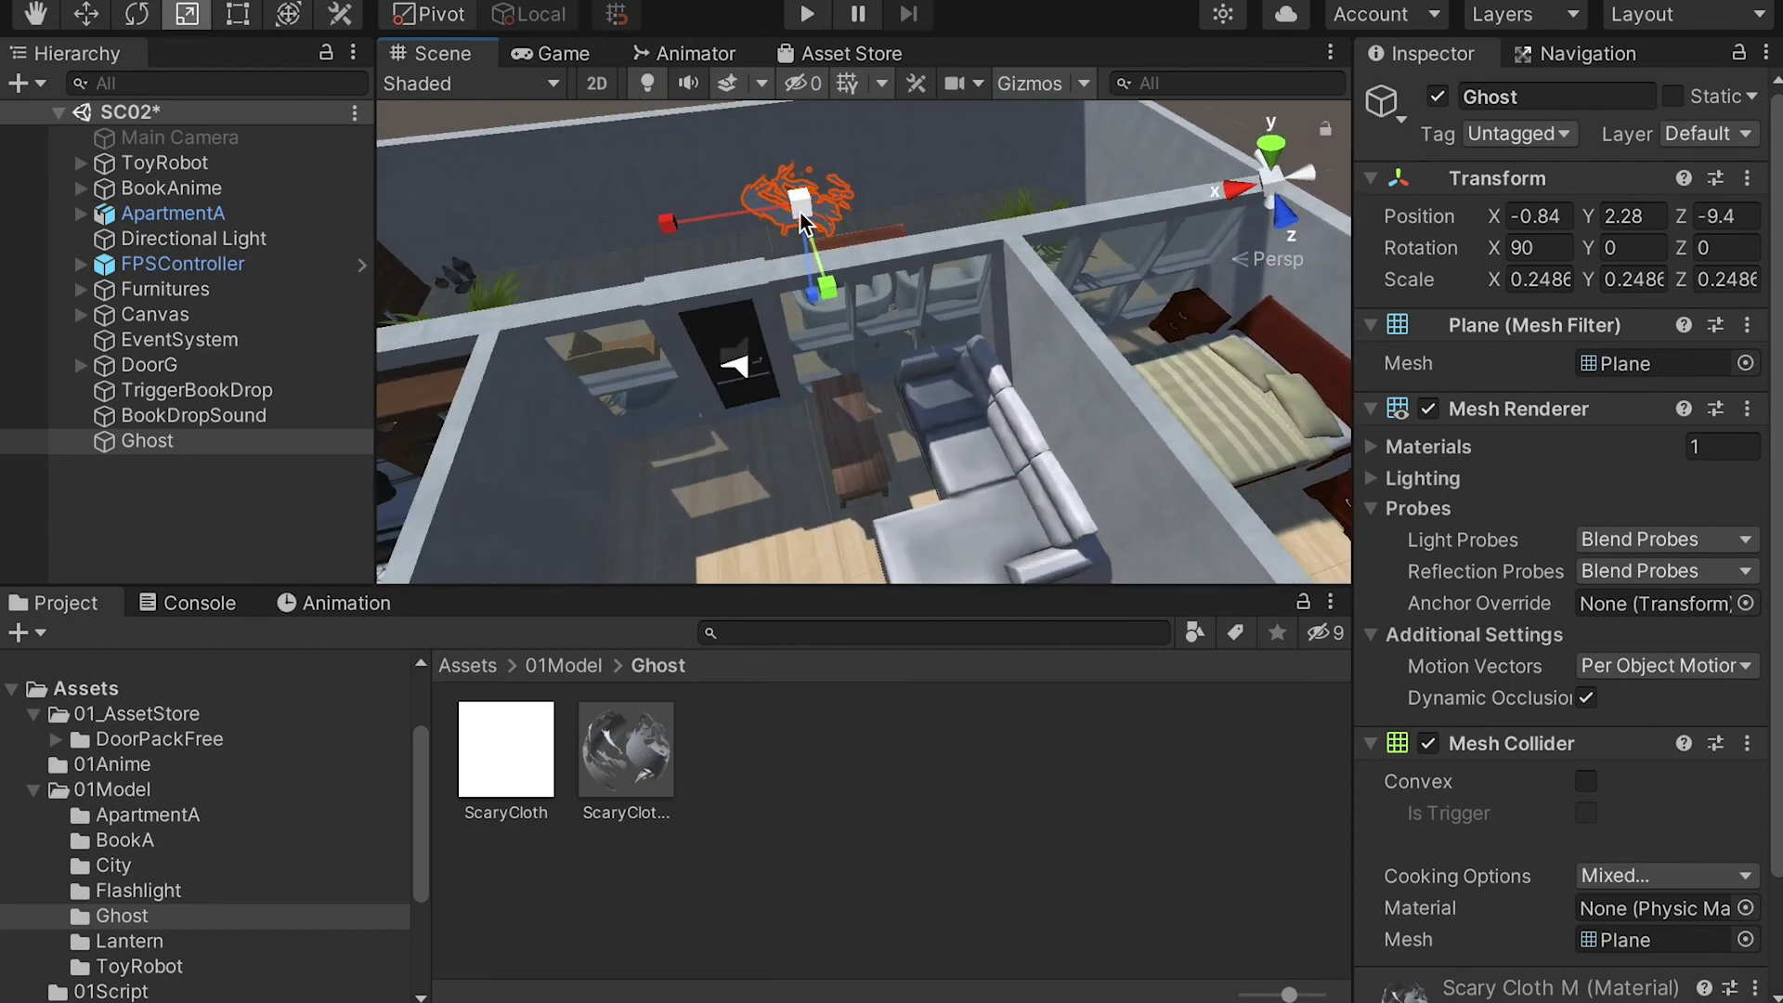
- Add a point light at the Ghost plane's position and name it PointLight
key("f")
left_click_drag(855, 334, 745, 319, "alt")
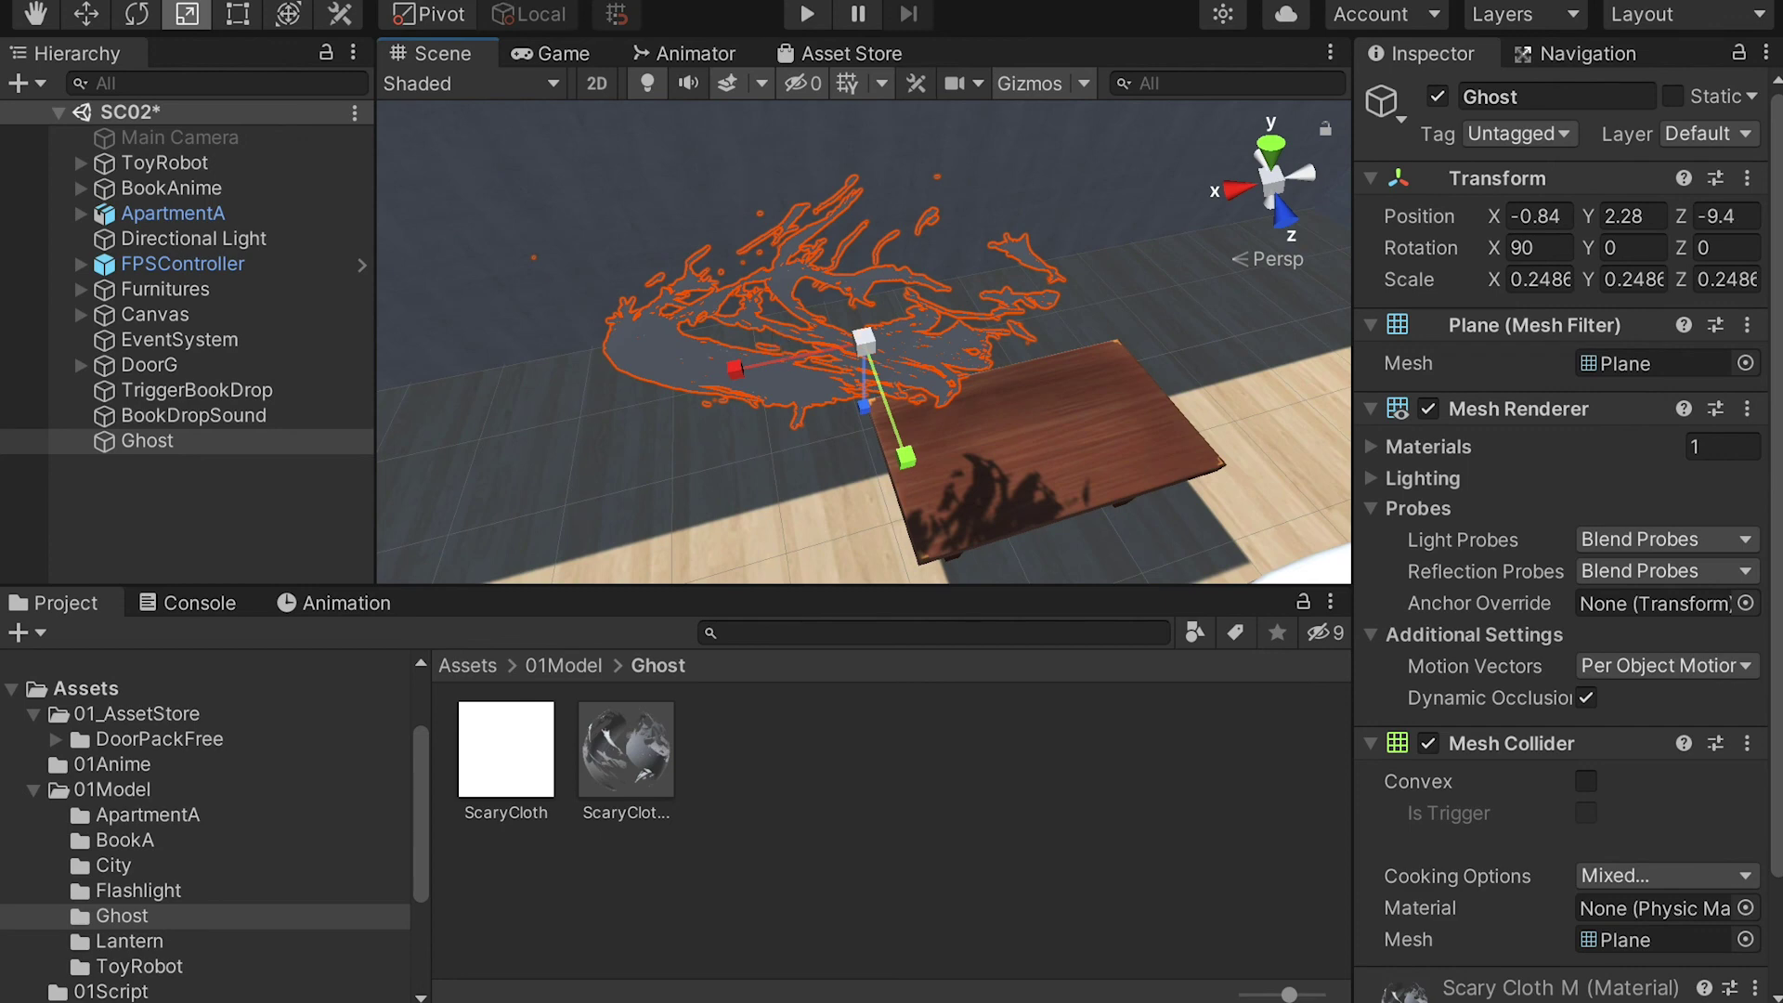
left_click(455, 1)
mouse_move(493, 125)
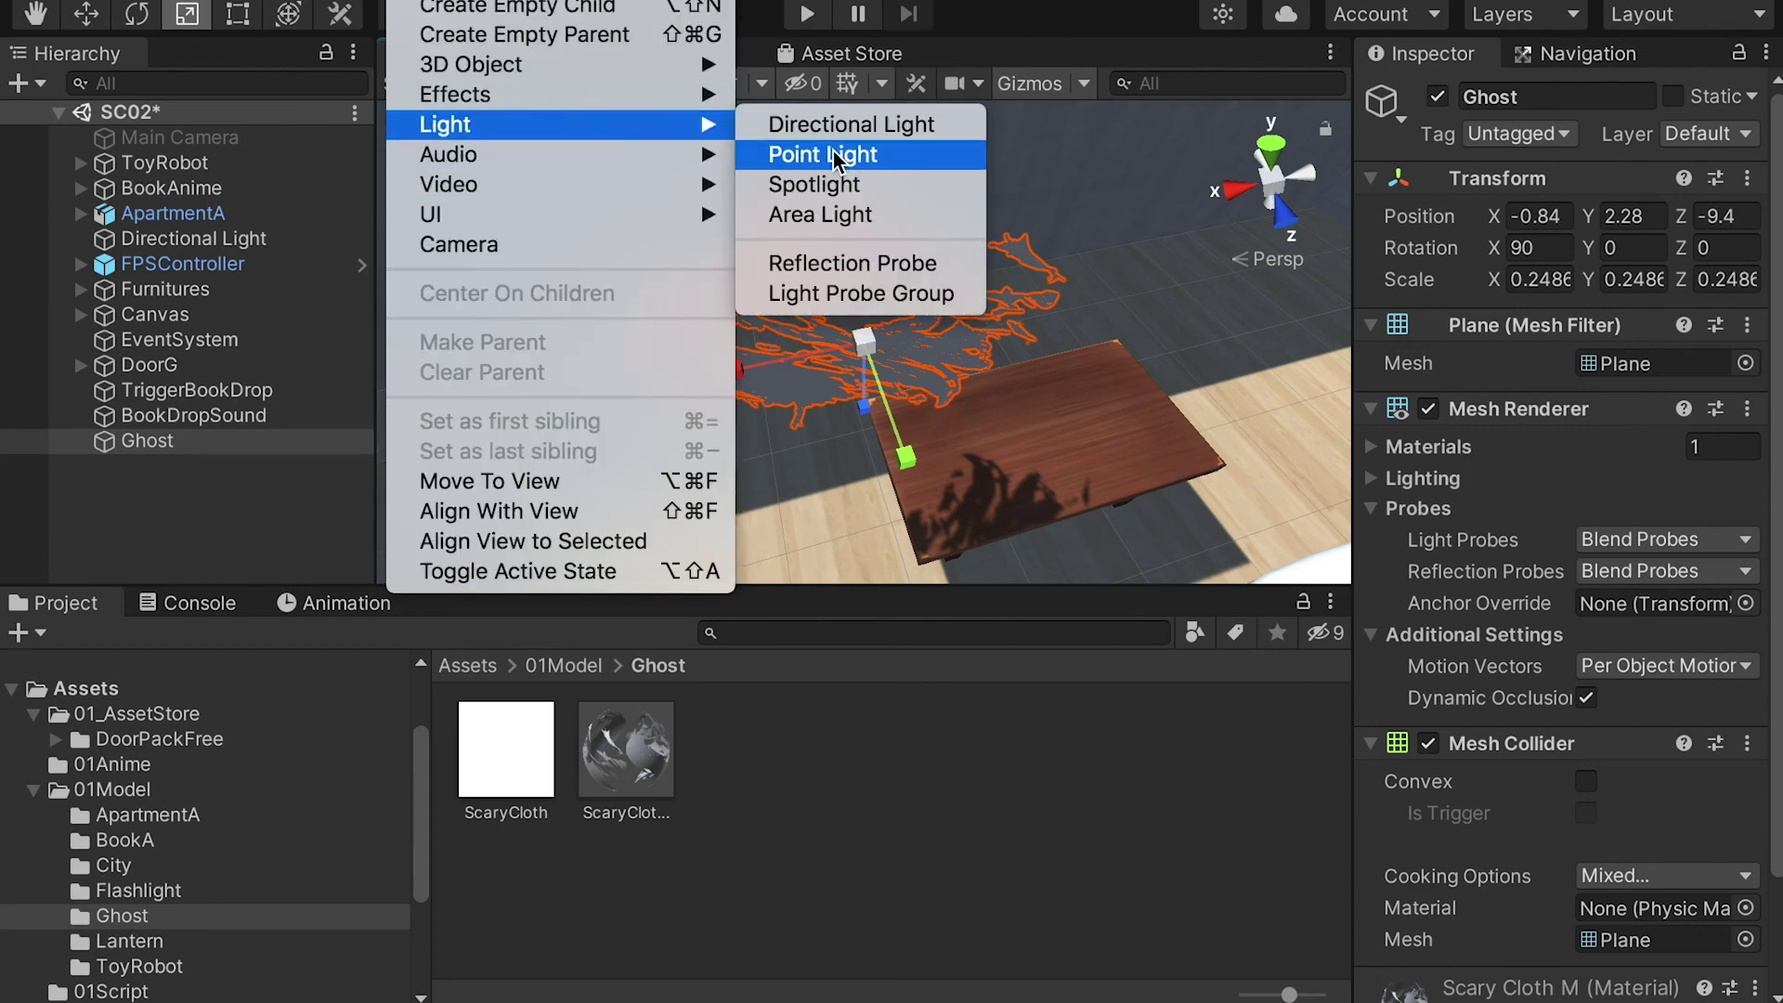
left_click(833, 154)
type("w")
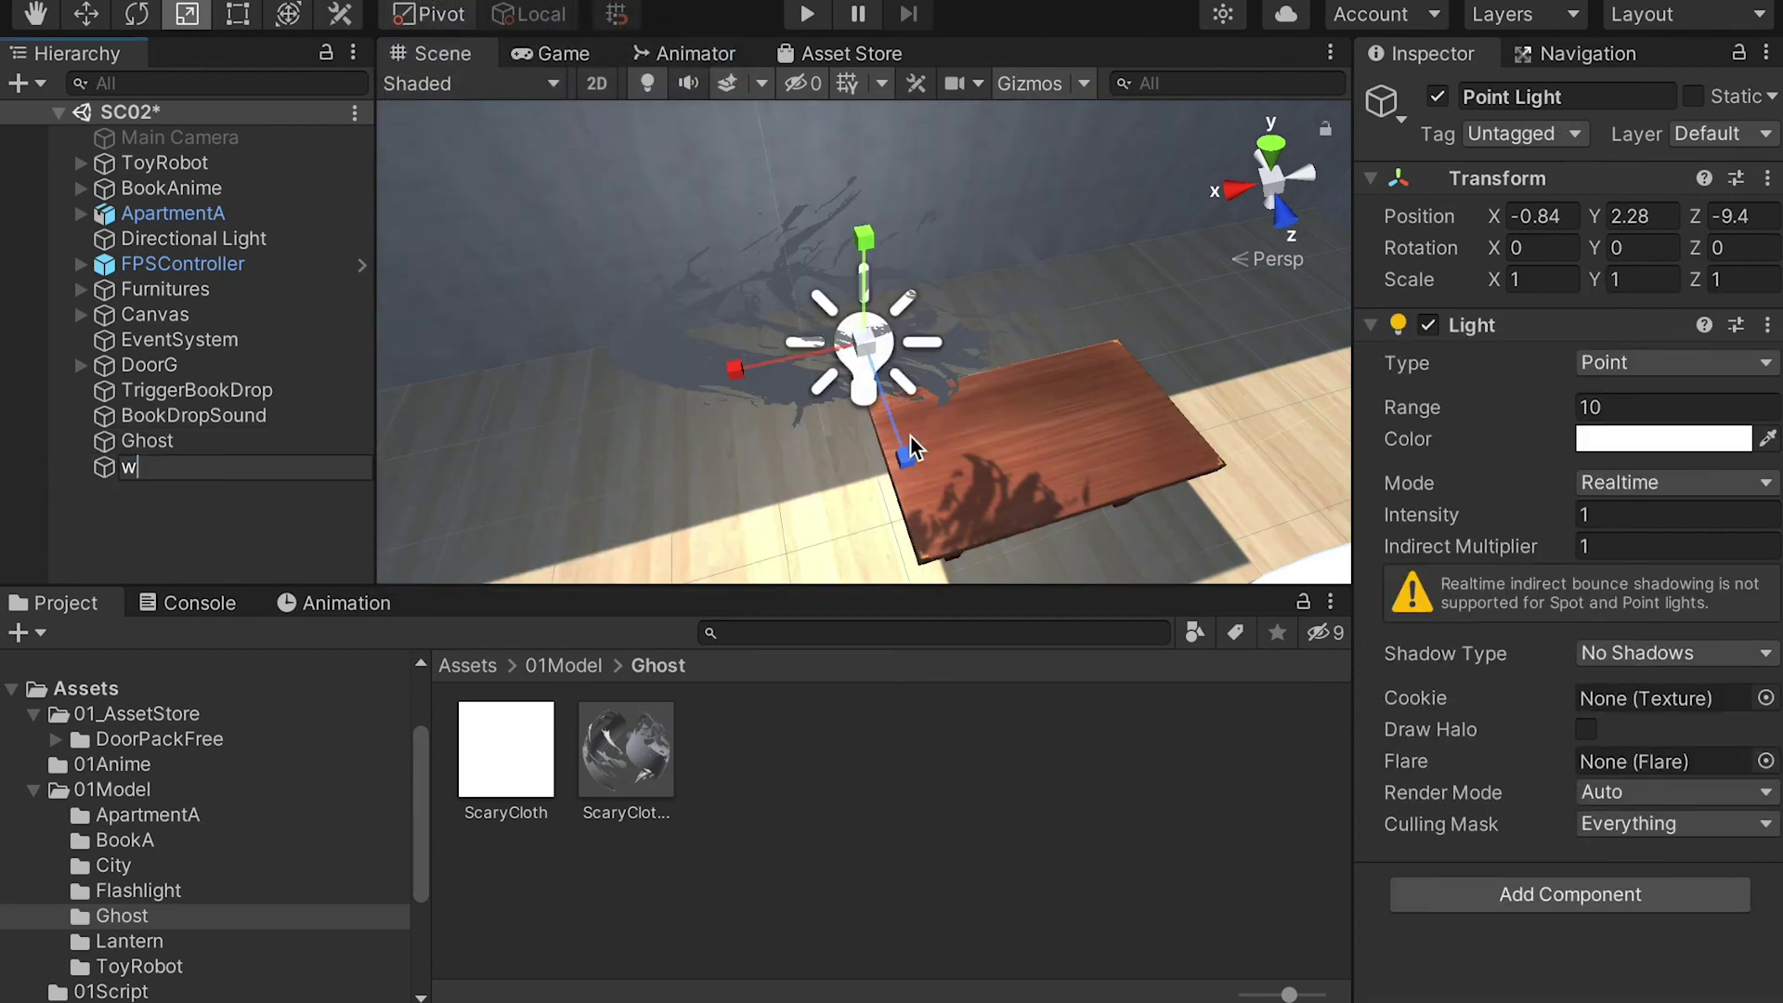
left_click(145, 498)
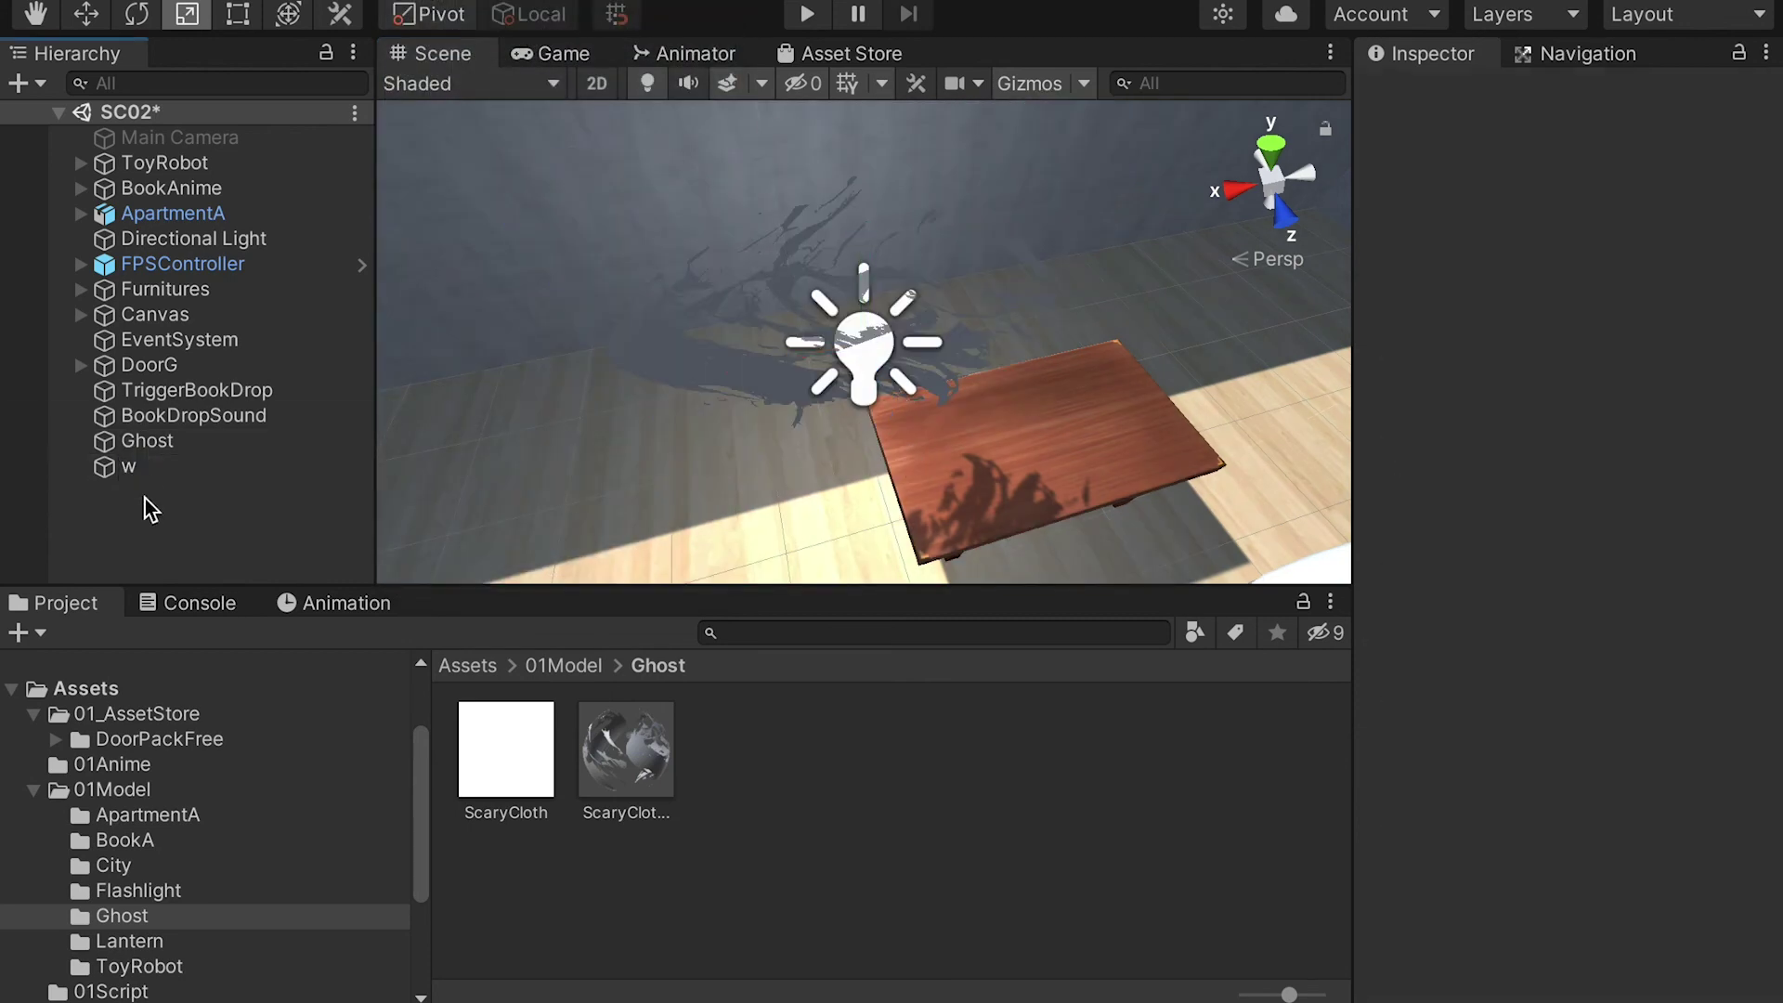
left_click(136, 467)
left_click(136, 467)
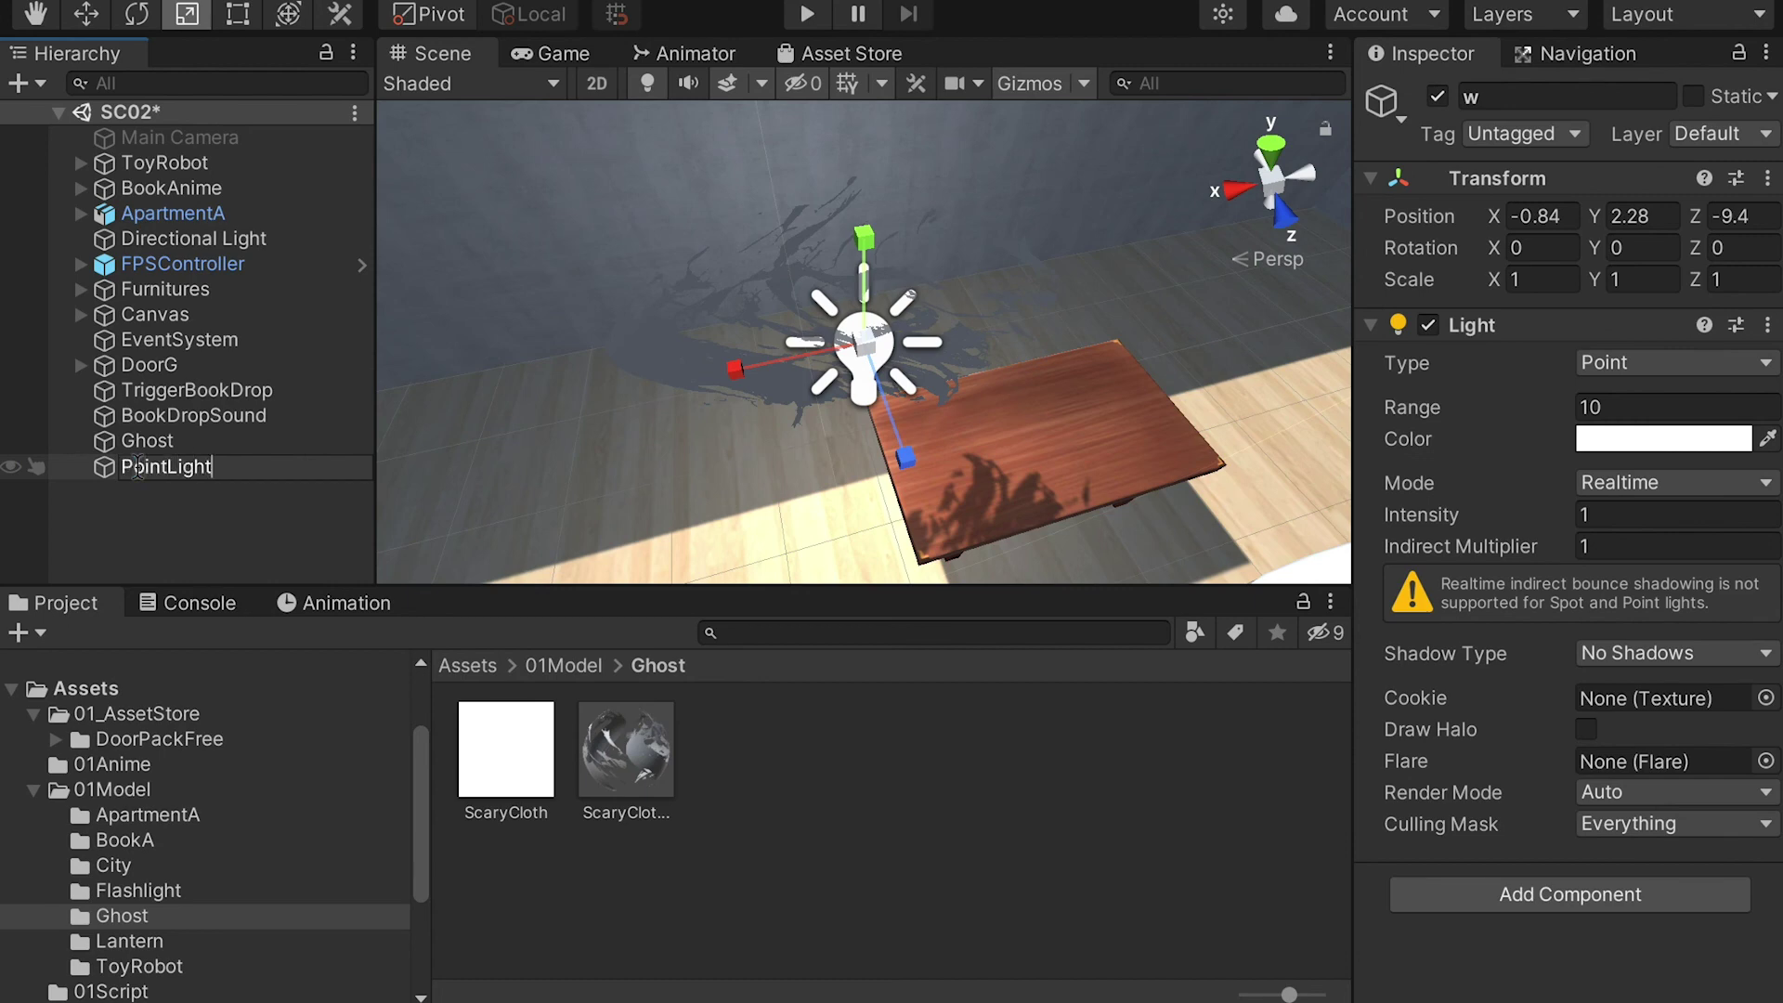
key("Return")
- Move PointLight in front of the Ghost plane, to about X -0.672, Y 2.36, Z -8.818
key("w")
left_click_drag(905, 457, 957, 569)
left_click_drag(928, 505, 986, 392, "alt")
left_click_drag(797, 446, 862, 318)
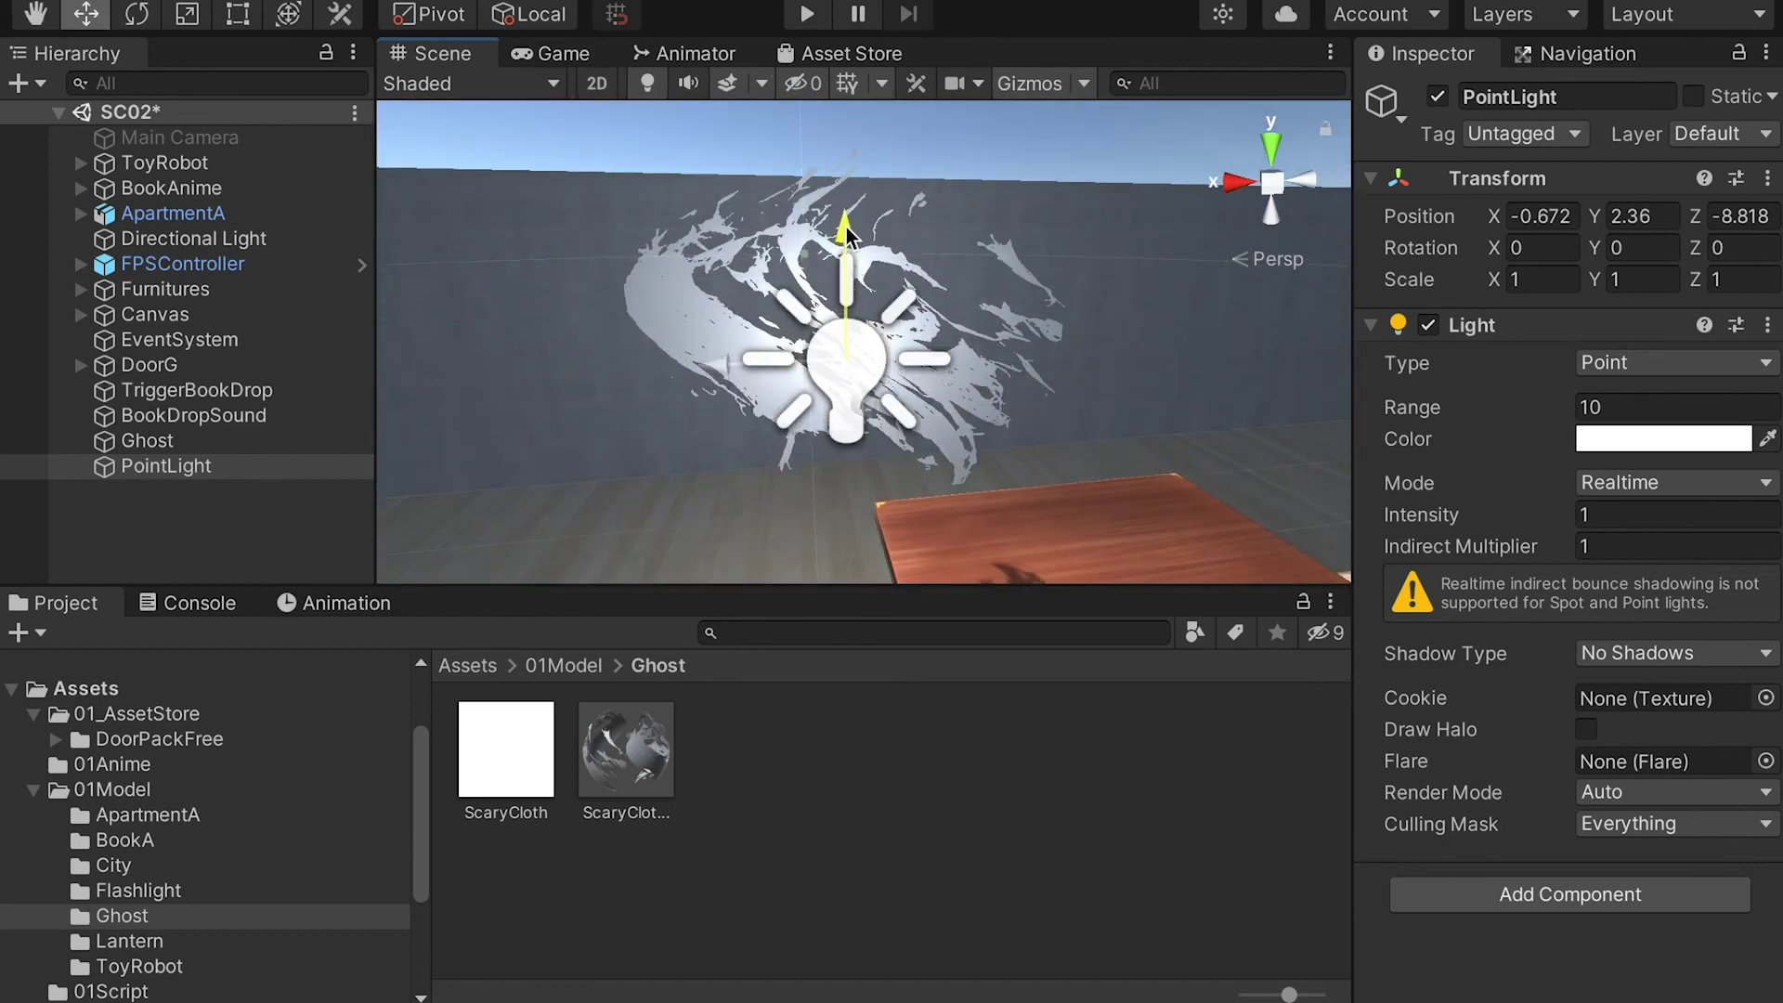
left_click_drag(847, 234, 874, 327, "alt")
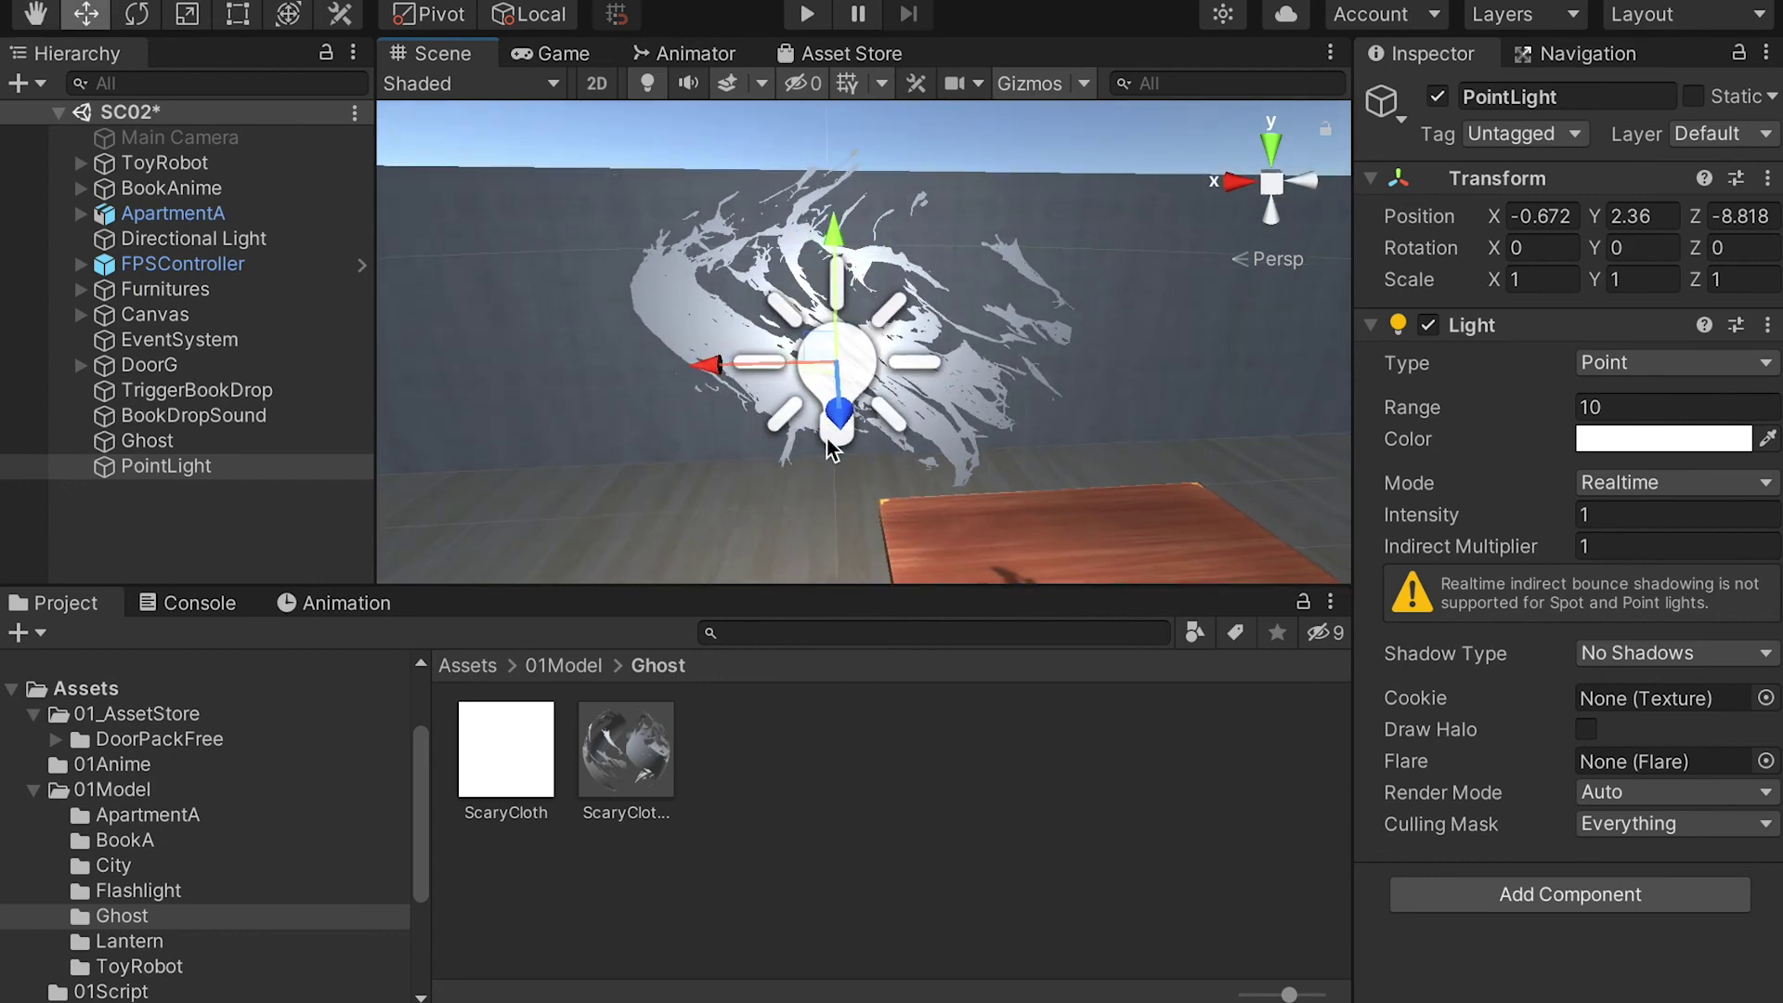
- Reduce PointLight's range to about 1.05 and bring it closer to the Ghost plane, at about Z -9.023
left_click_drag(692, 400, 589, 370, "alt")
key("r")
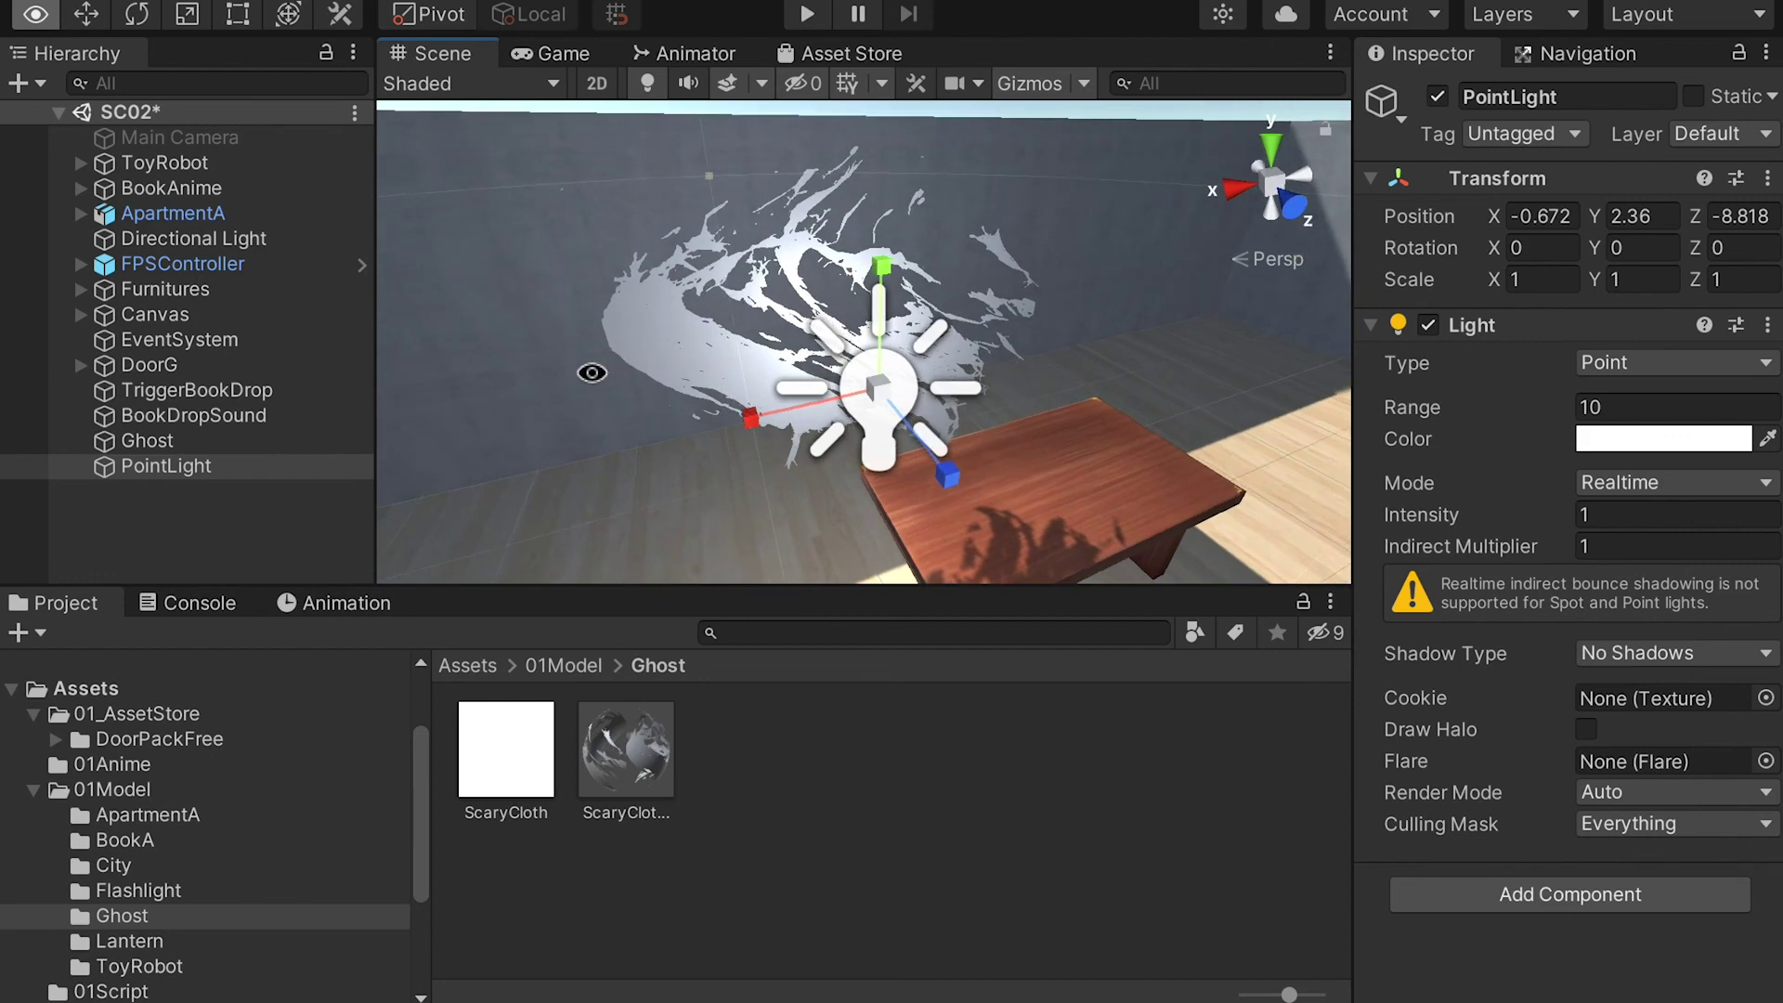
left_click_drag(1418, 411, 1070, 394)
key("w")
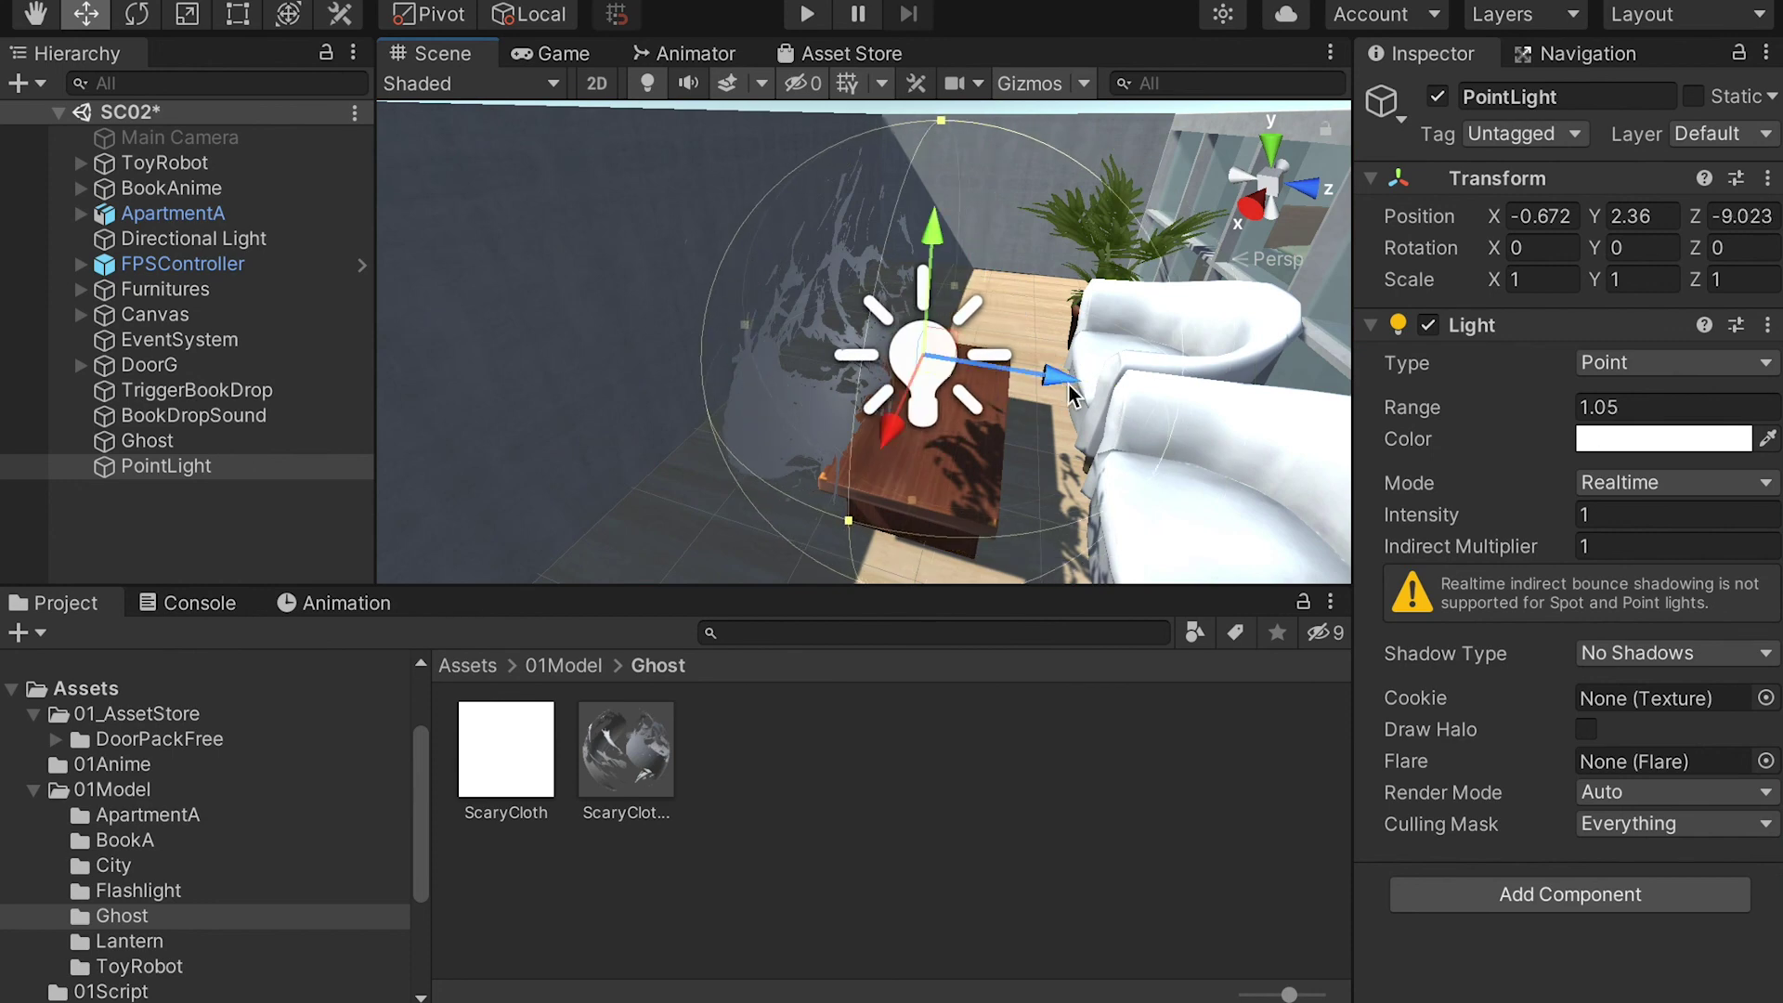
- Set PointLight's range to 1.26 and its intensity to 6.5
left_click_drag(1430, 412, 1439, 411)
left_click_drag(1049, 362, 961, 98, "alt")
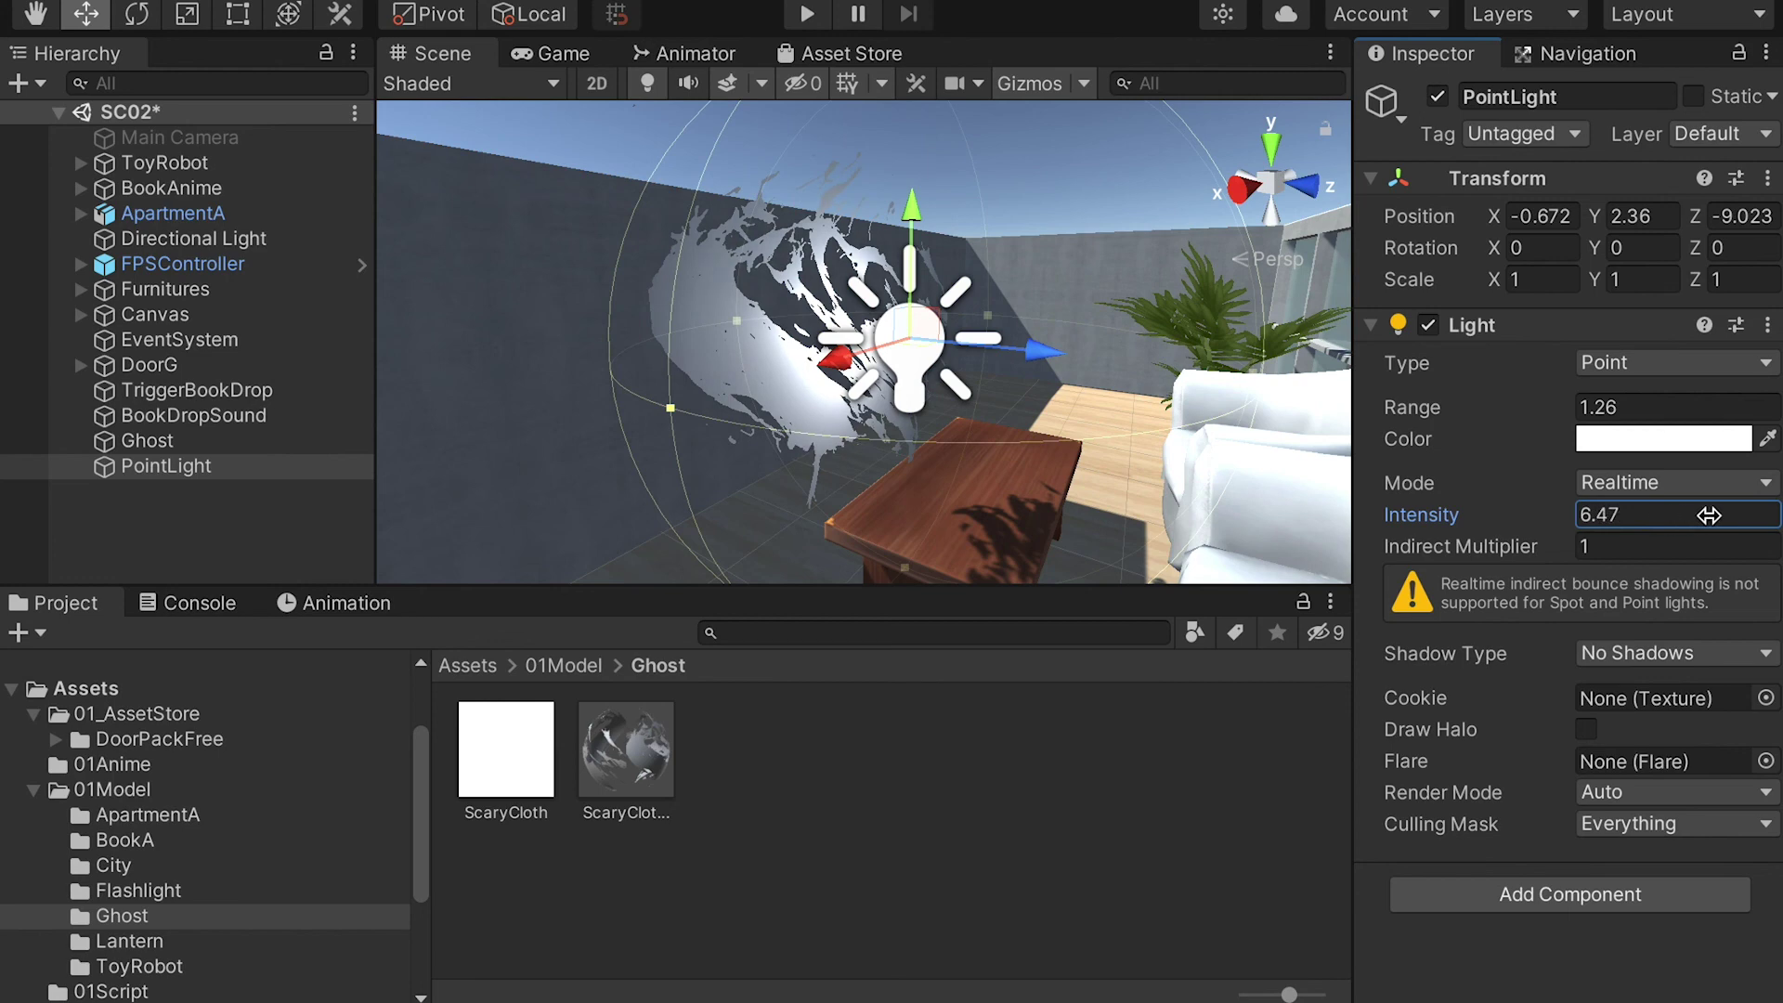
left_click_drag(1709, 514, 1712, 515)
- Reposition PointLight in front of the Ghost plane at about X -0.45, Y 2.486, Z -8.912
left_click_drag(836, 218, 502, 200, "alt")
left_click_drag(712, 270, 683, 278, "alt")
left_click_drag(728, 340, 656, 329)
left_click_drag(785, 201, 788, 169)
left_click_drag(869, 200, 1175, 298, "alt")
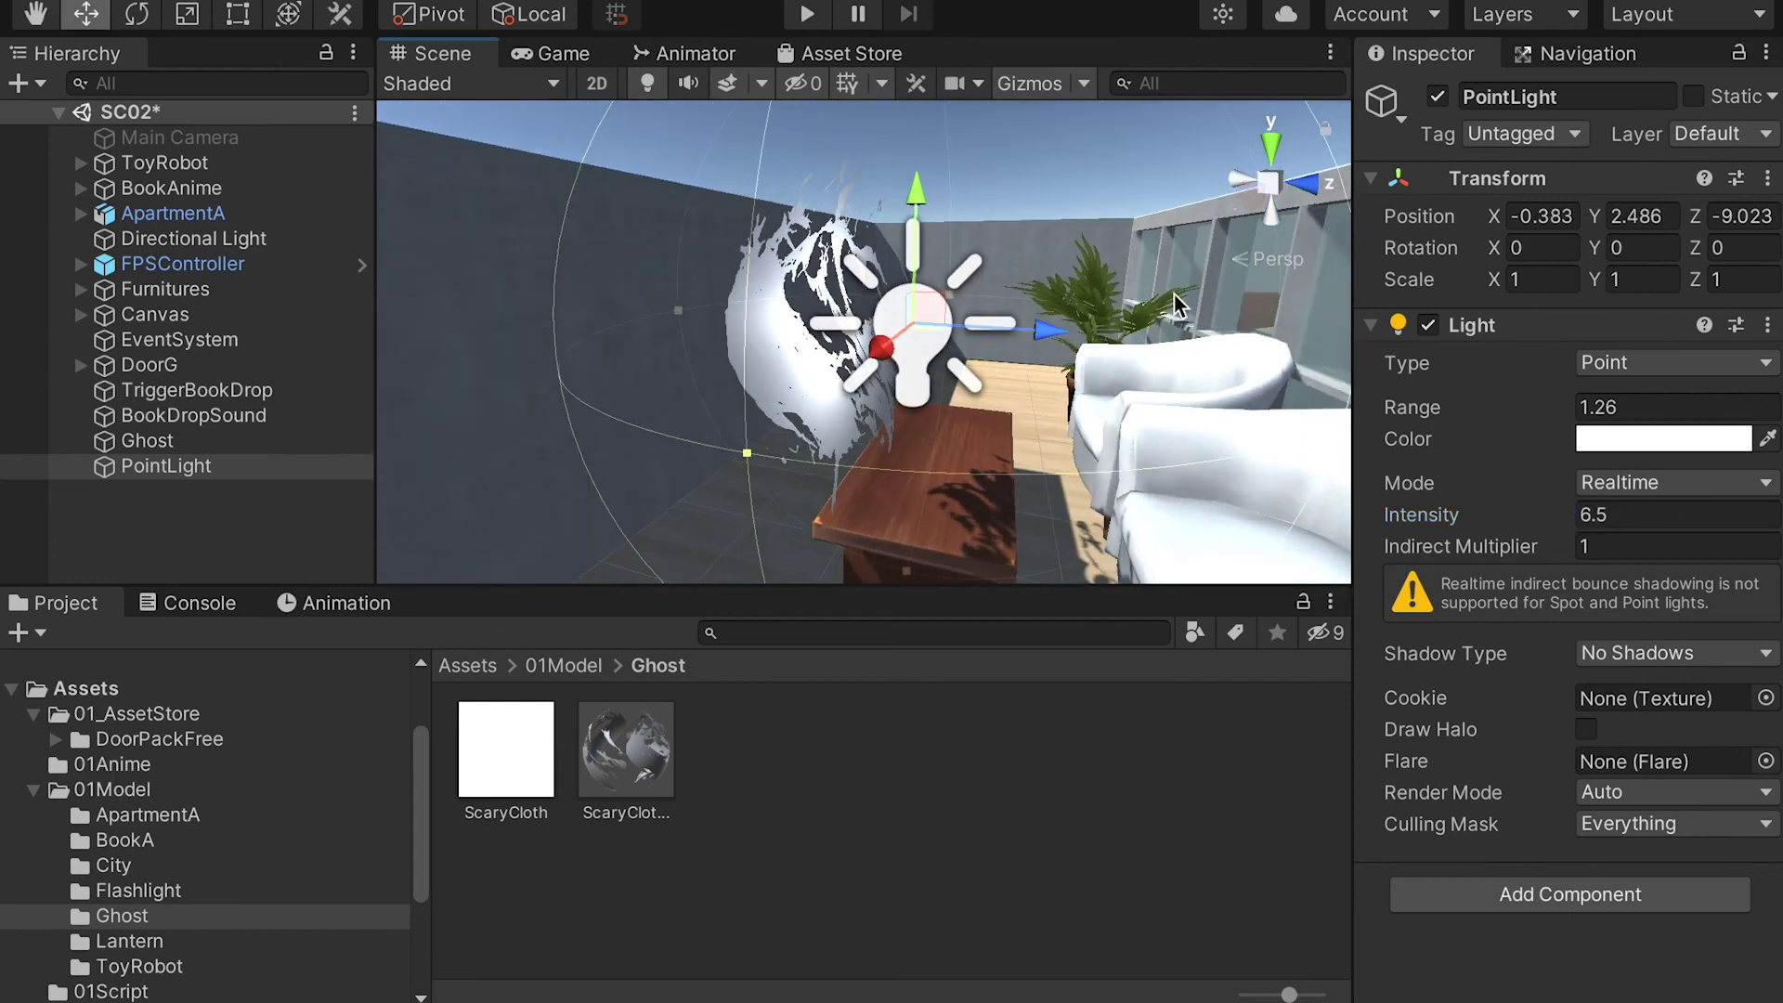
left_click_drag(1059, 329, 661, 317)
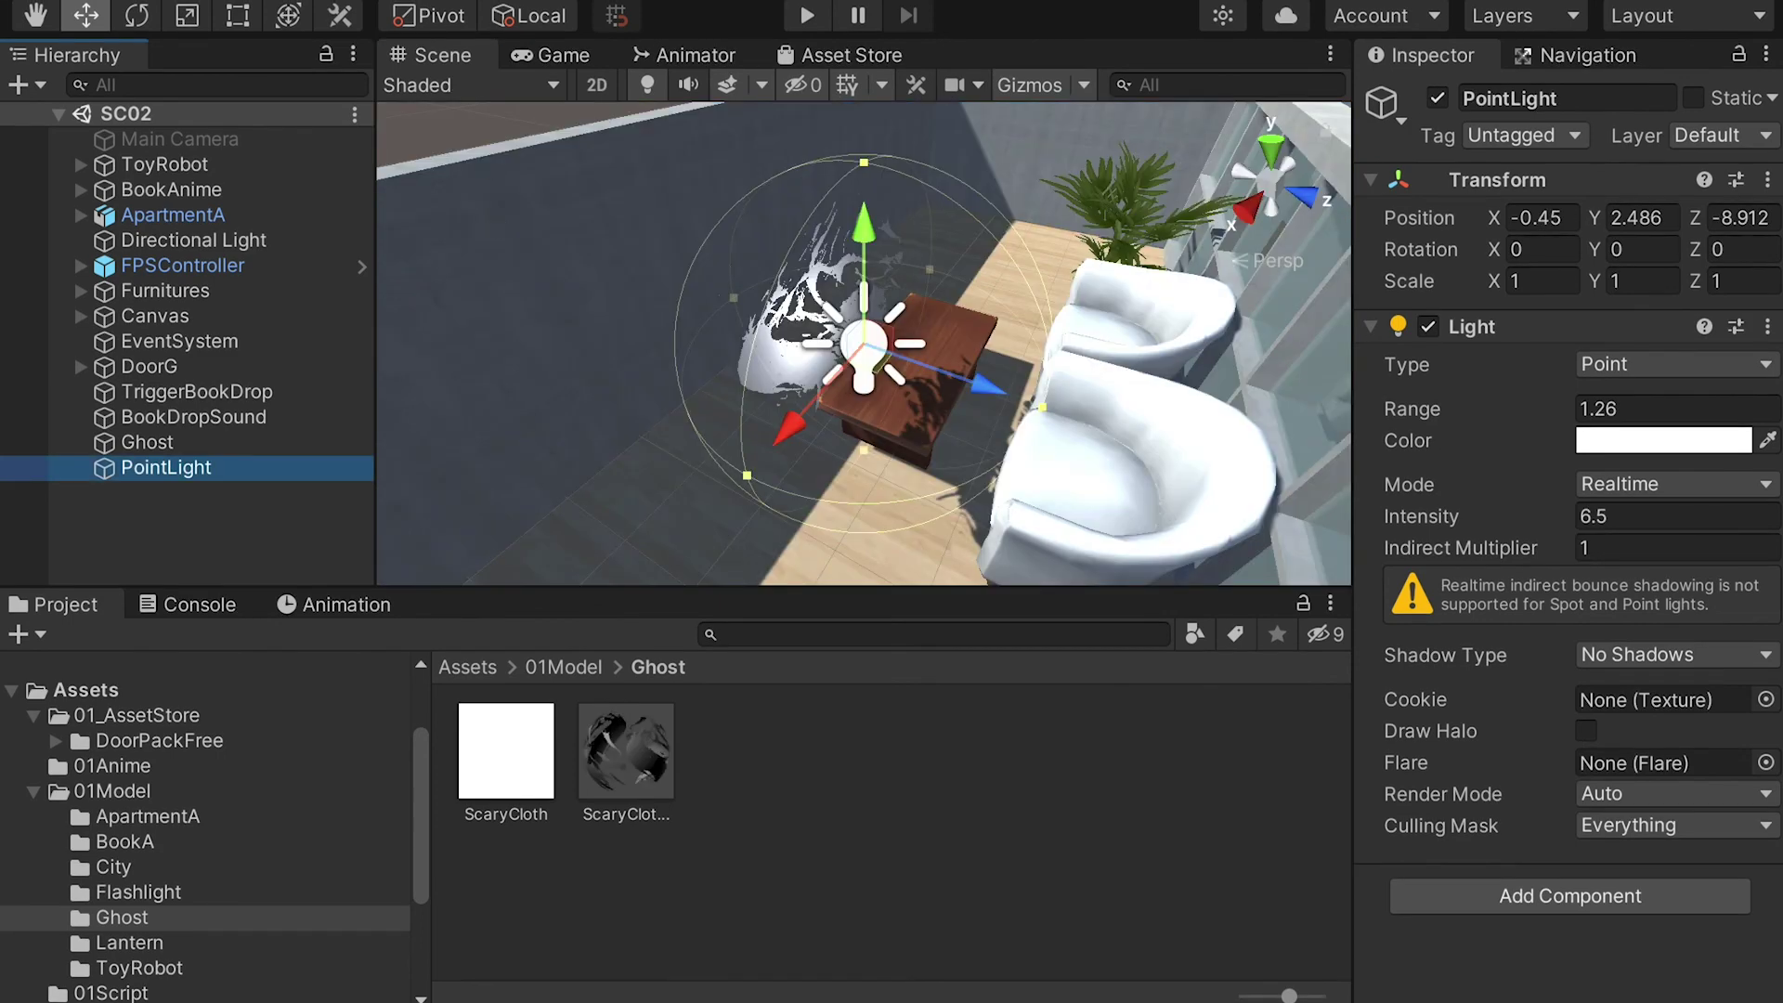
- Add a spotlight to the scene and move it behind the Ghost plane to about Z -11.044
left_click(437, 1)
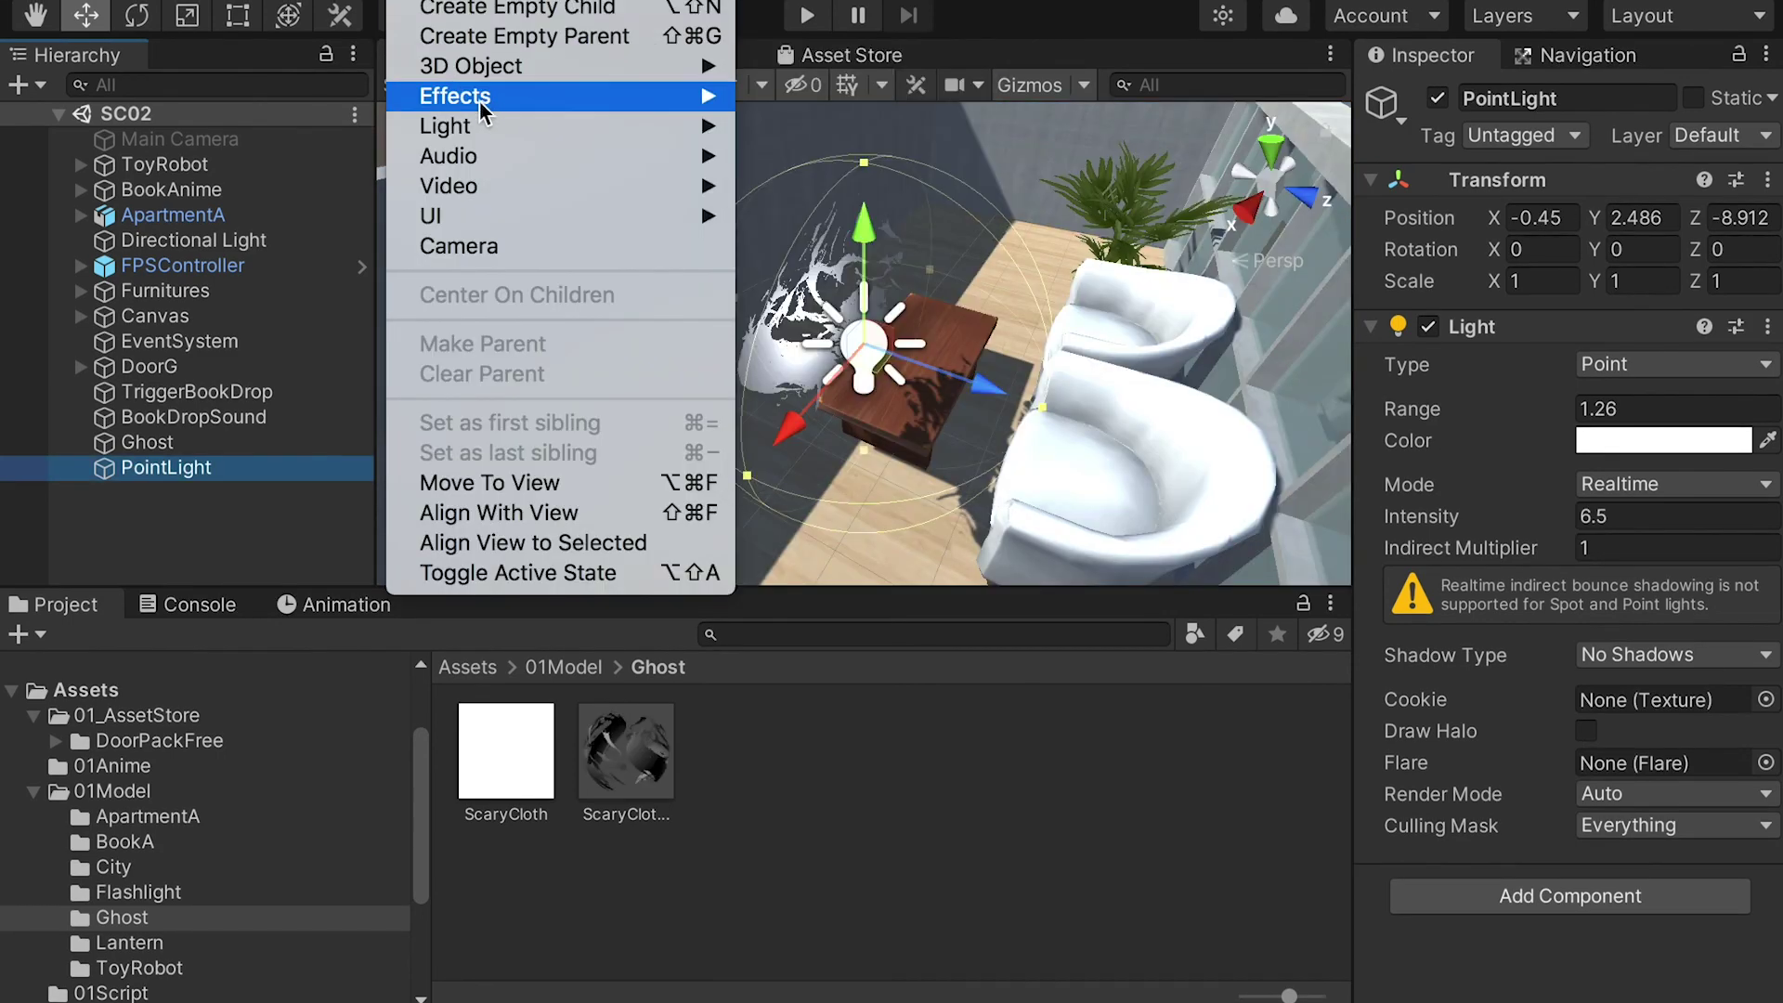
mouse_move(502, 126)
left_click(863, 188)
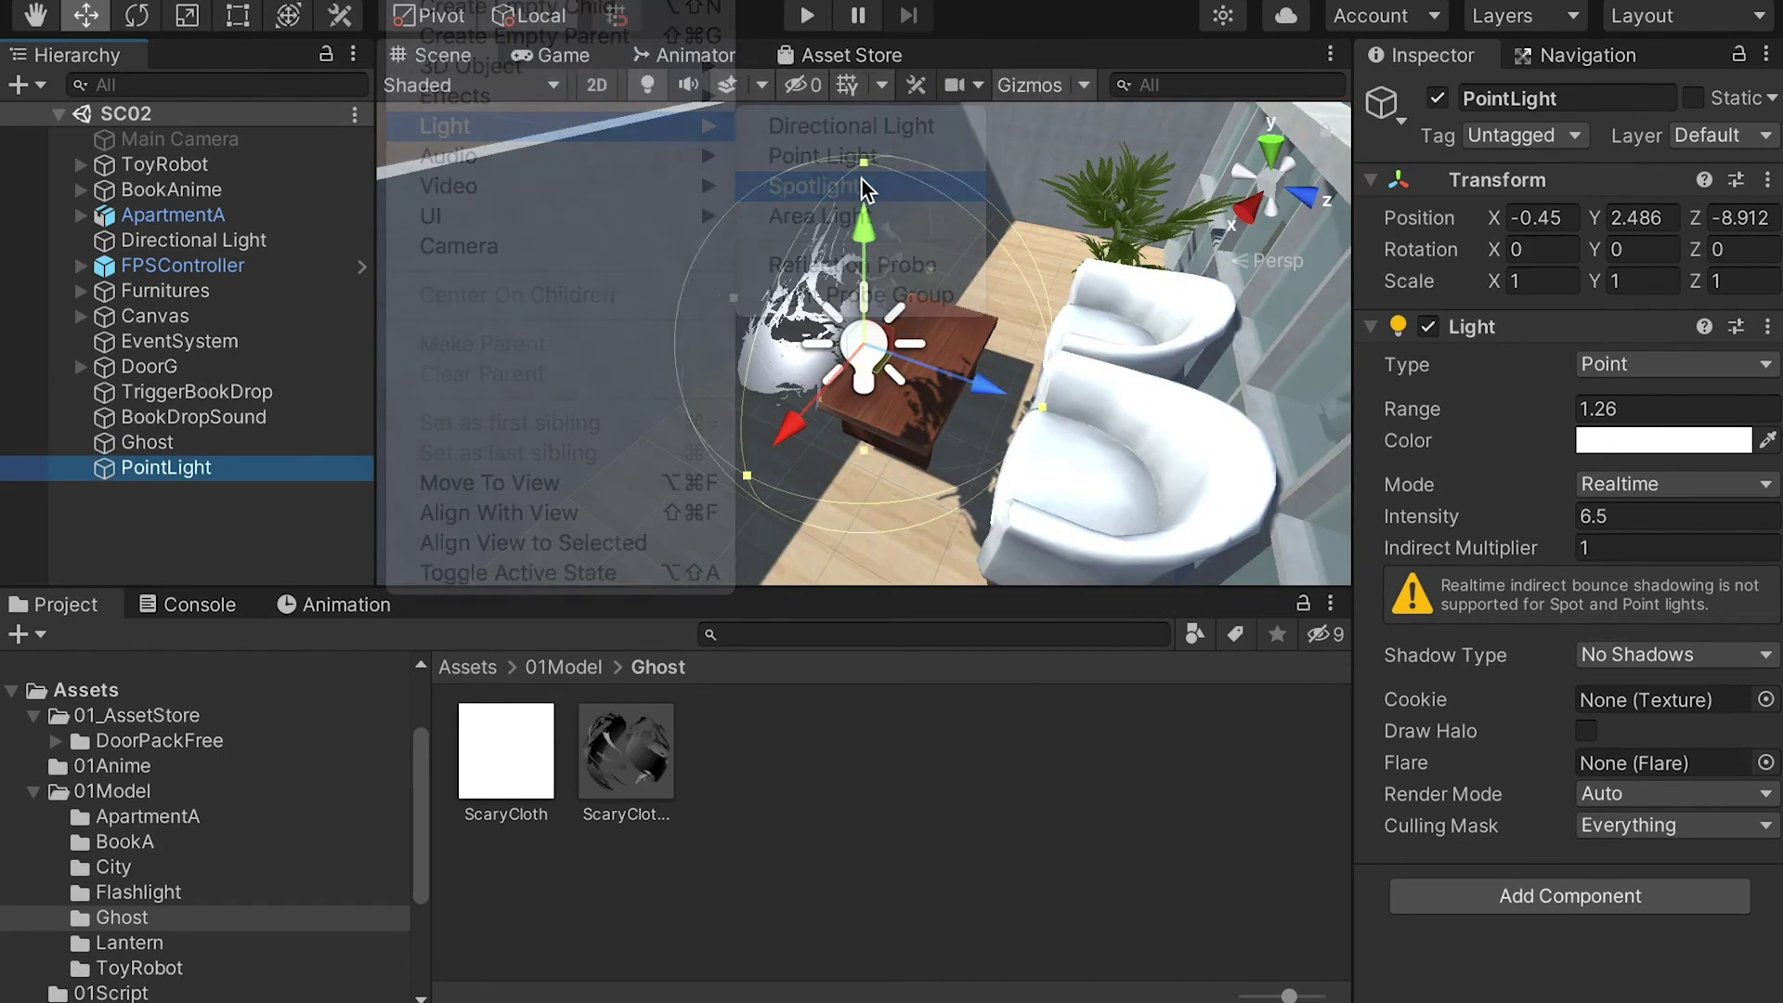
mouse_move(991, 383)
left_mouse_down()
mouse_move(825, 329)
mouse_move(947, 368)
mouse_move(1021, 366)
left_mouse_up()
left_click_drag(743, 362, 660, 371)
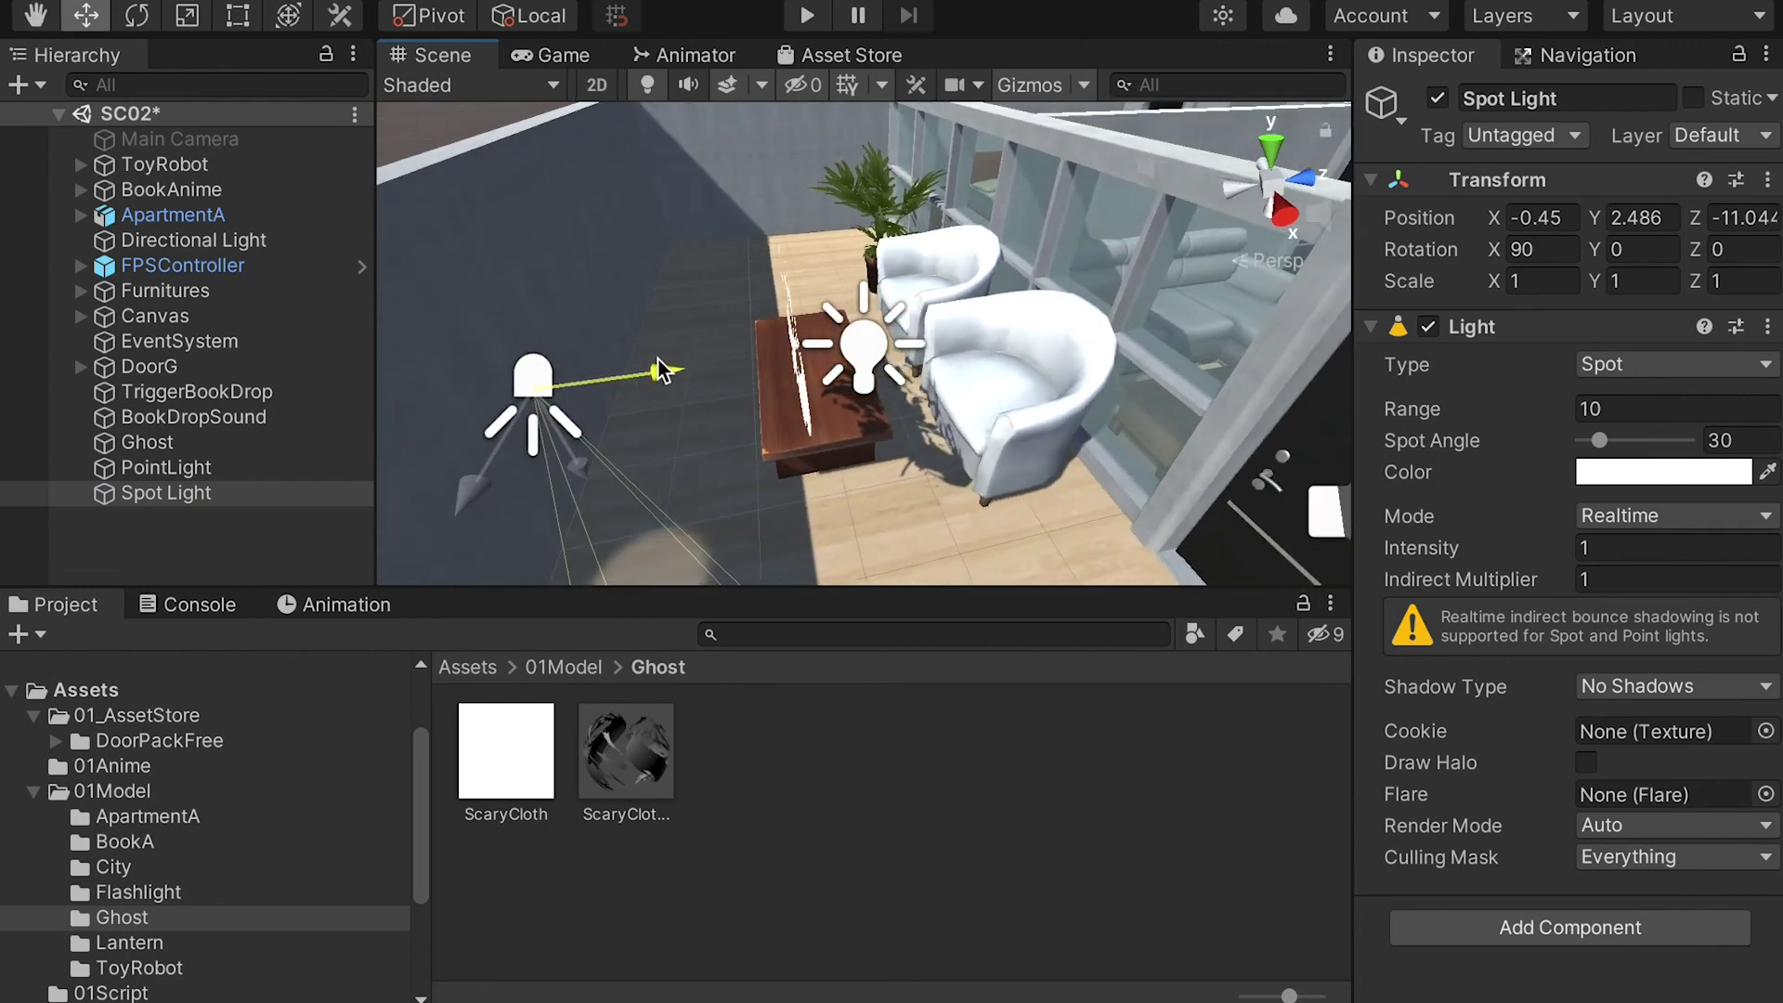
- Tilt the spotlight toward the Ghost plane to about 32.6 degrees on X and raise it to about Y 3.18, Z -10.846
key("e")
left_click_drag(446, 299, 397, 255)
left_click_drag(702, 427, 814, 326, "alt")
left_click_drag(659, 264, 729, 137)
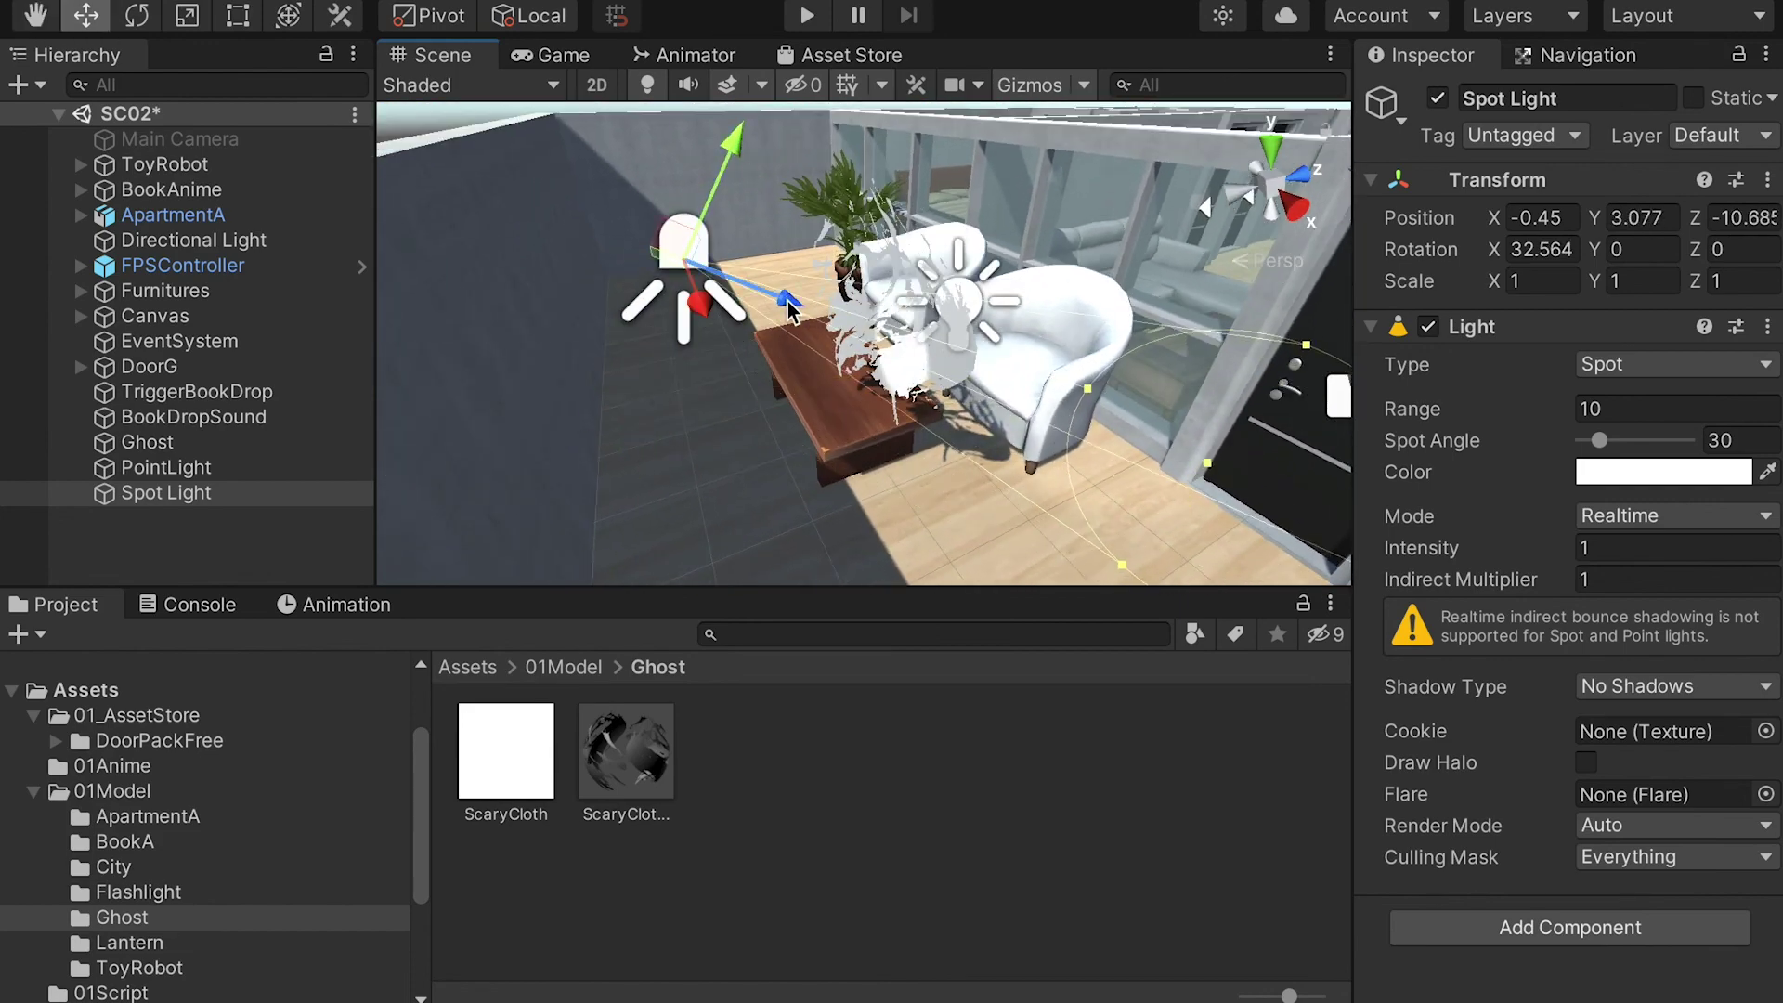
left_click_drag(788, 306, 750, 360)
- Reduce the spotlight's tilt to about 20 degrees on X and lower it to about Y 3.081, Z -10.882
key("r")
key("e")
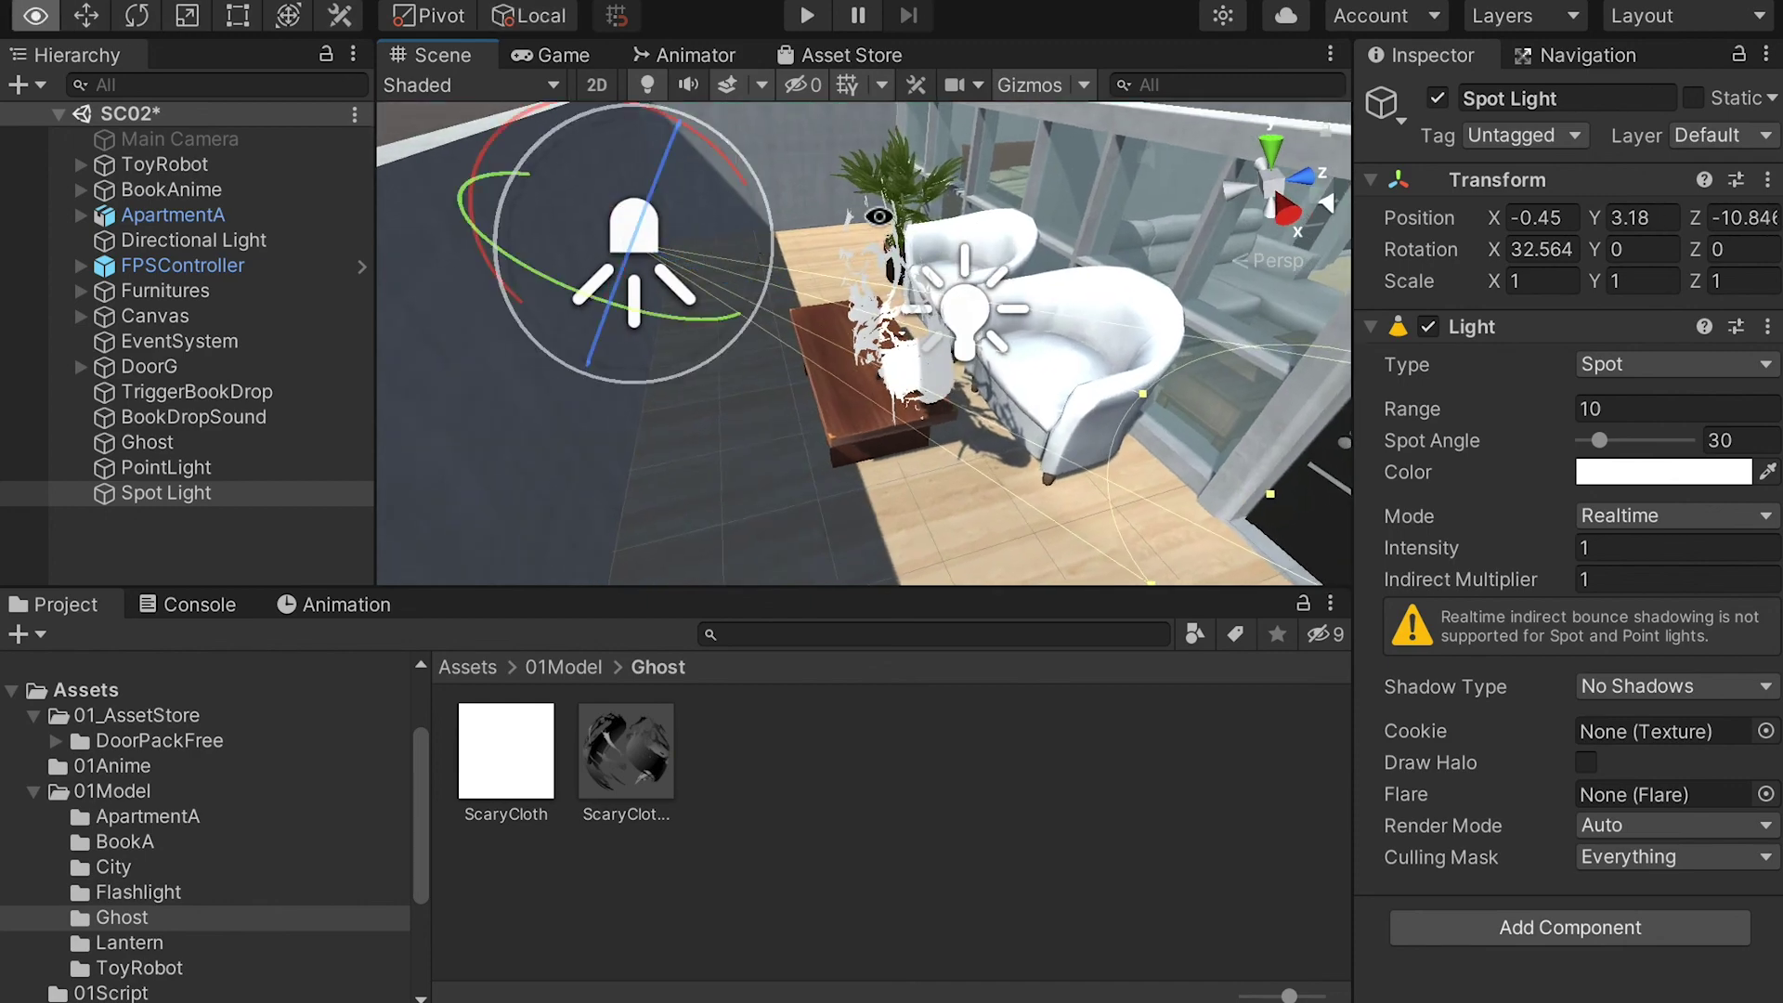
left_click_drag(878, 216, 537, 239, "alt")
left_click_drag(805, 196, 790, 149)
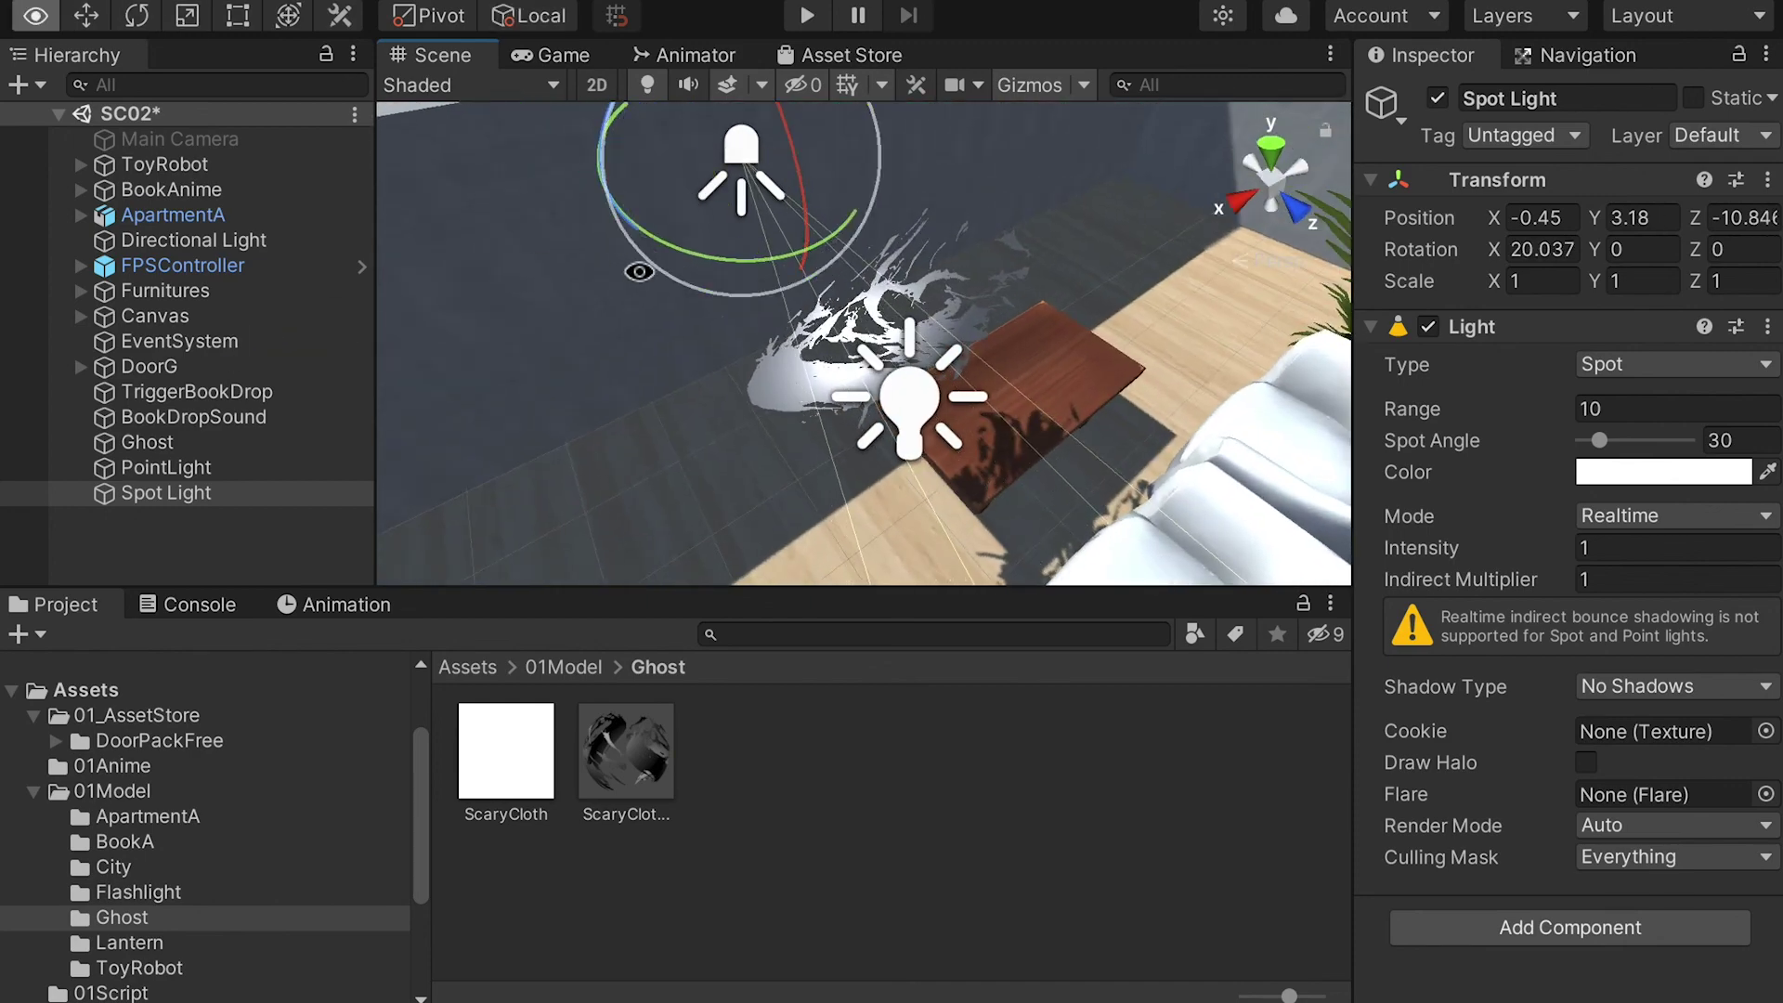
left_click_drag(639, 272, 835, 176, "alt")
key("w")
left_click_drag(658, 133, 653, 151)
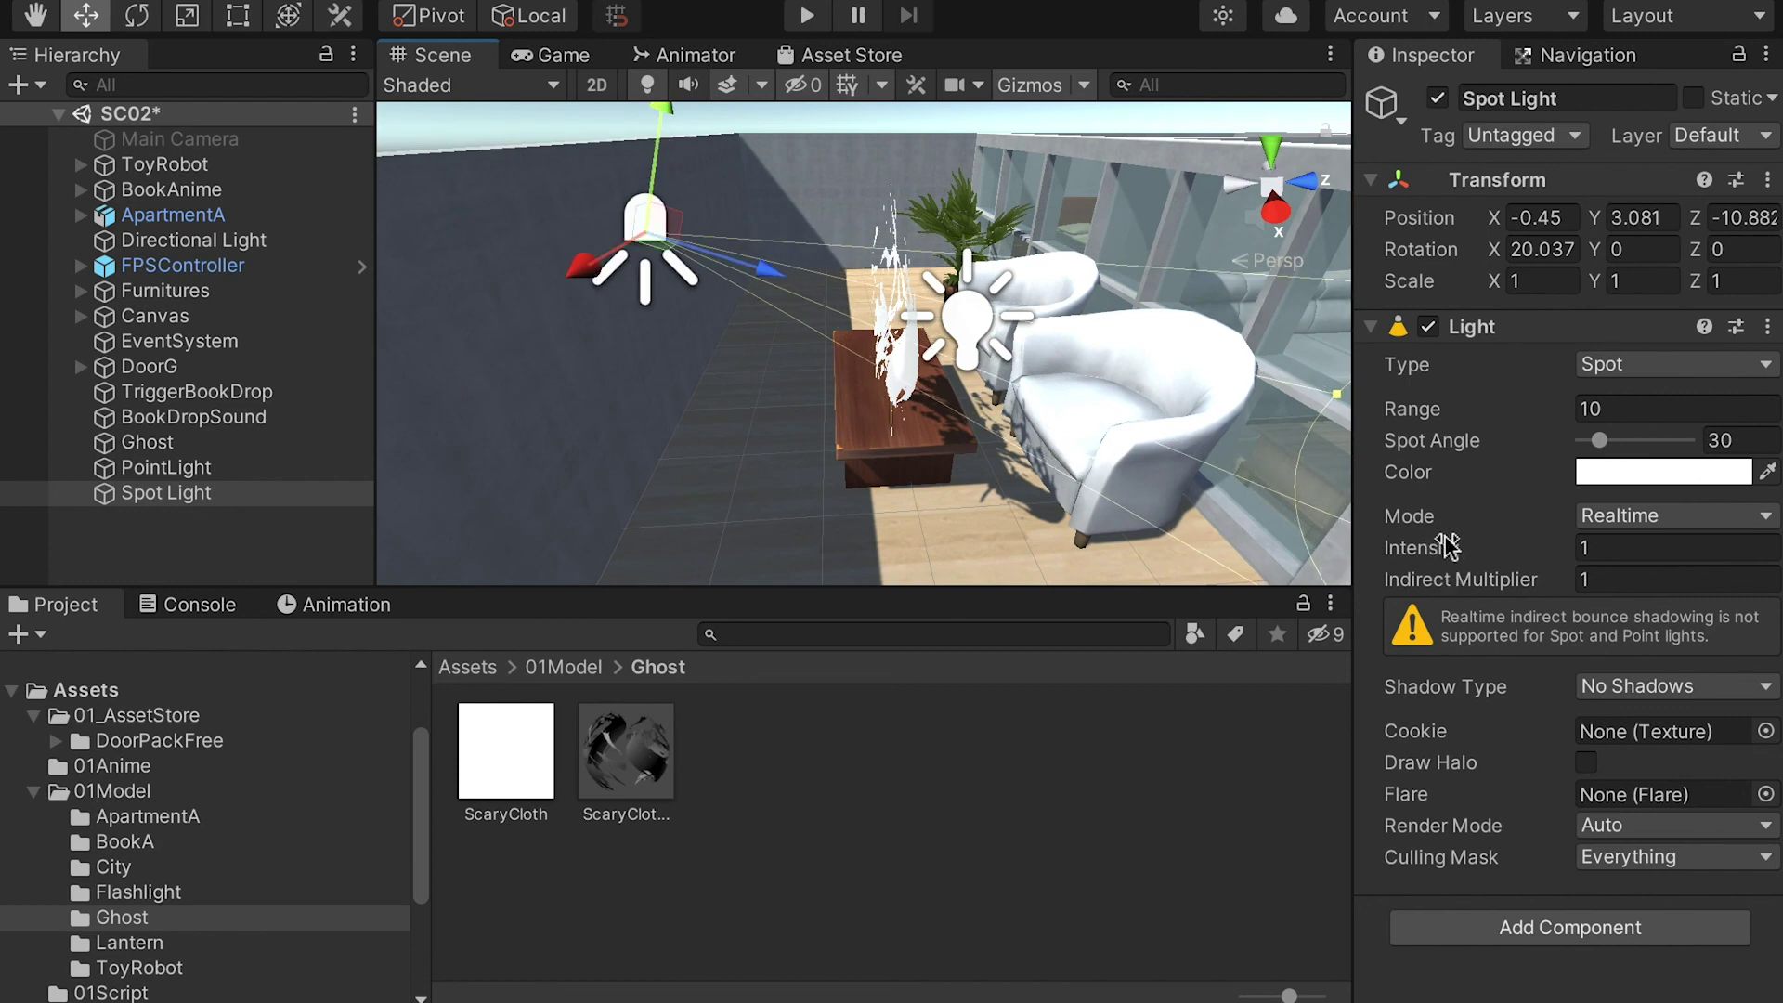
- Widen the spotlight's spot angle to 95
left_click_drag(1599, 441, 1620, 439)
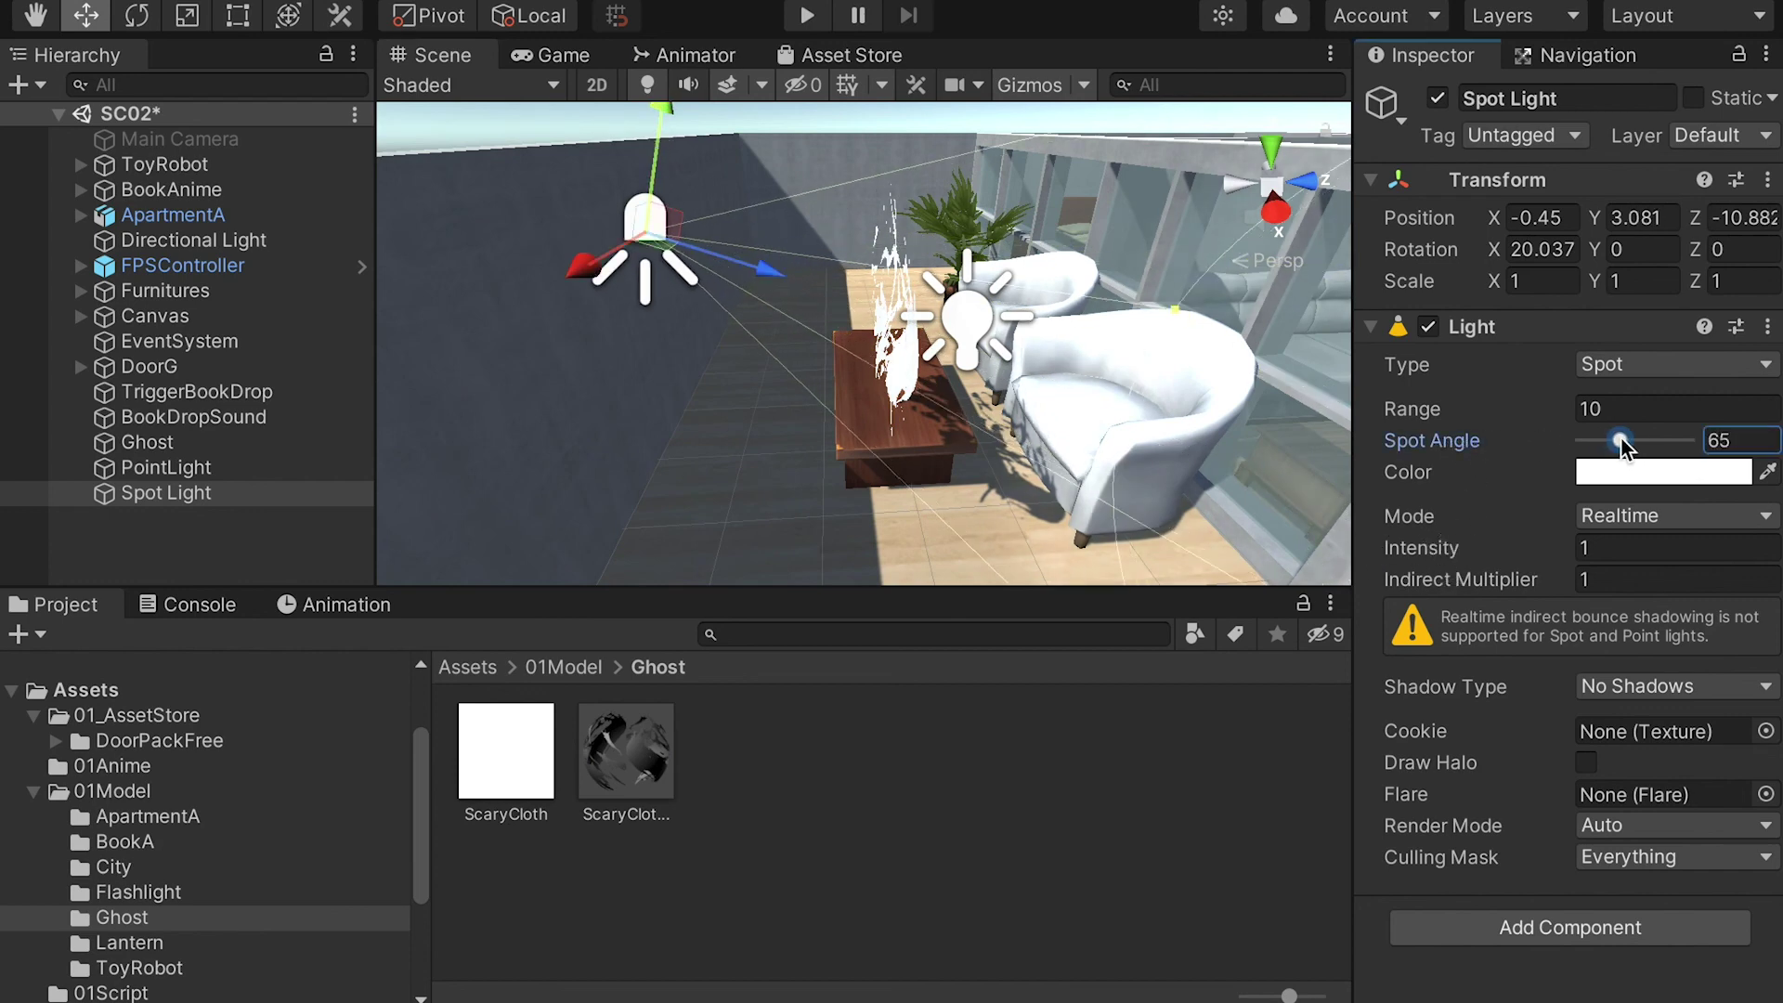
left_click_drag(1338, 422, 1317, 418, "alt")
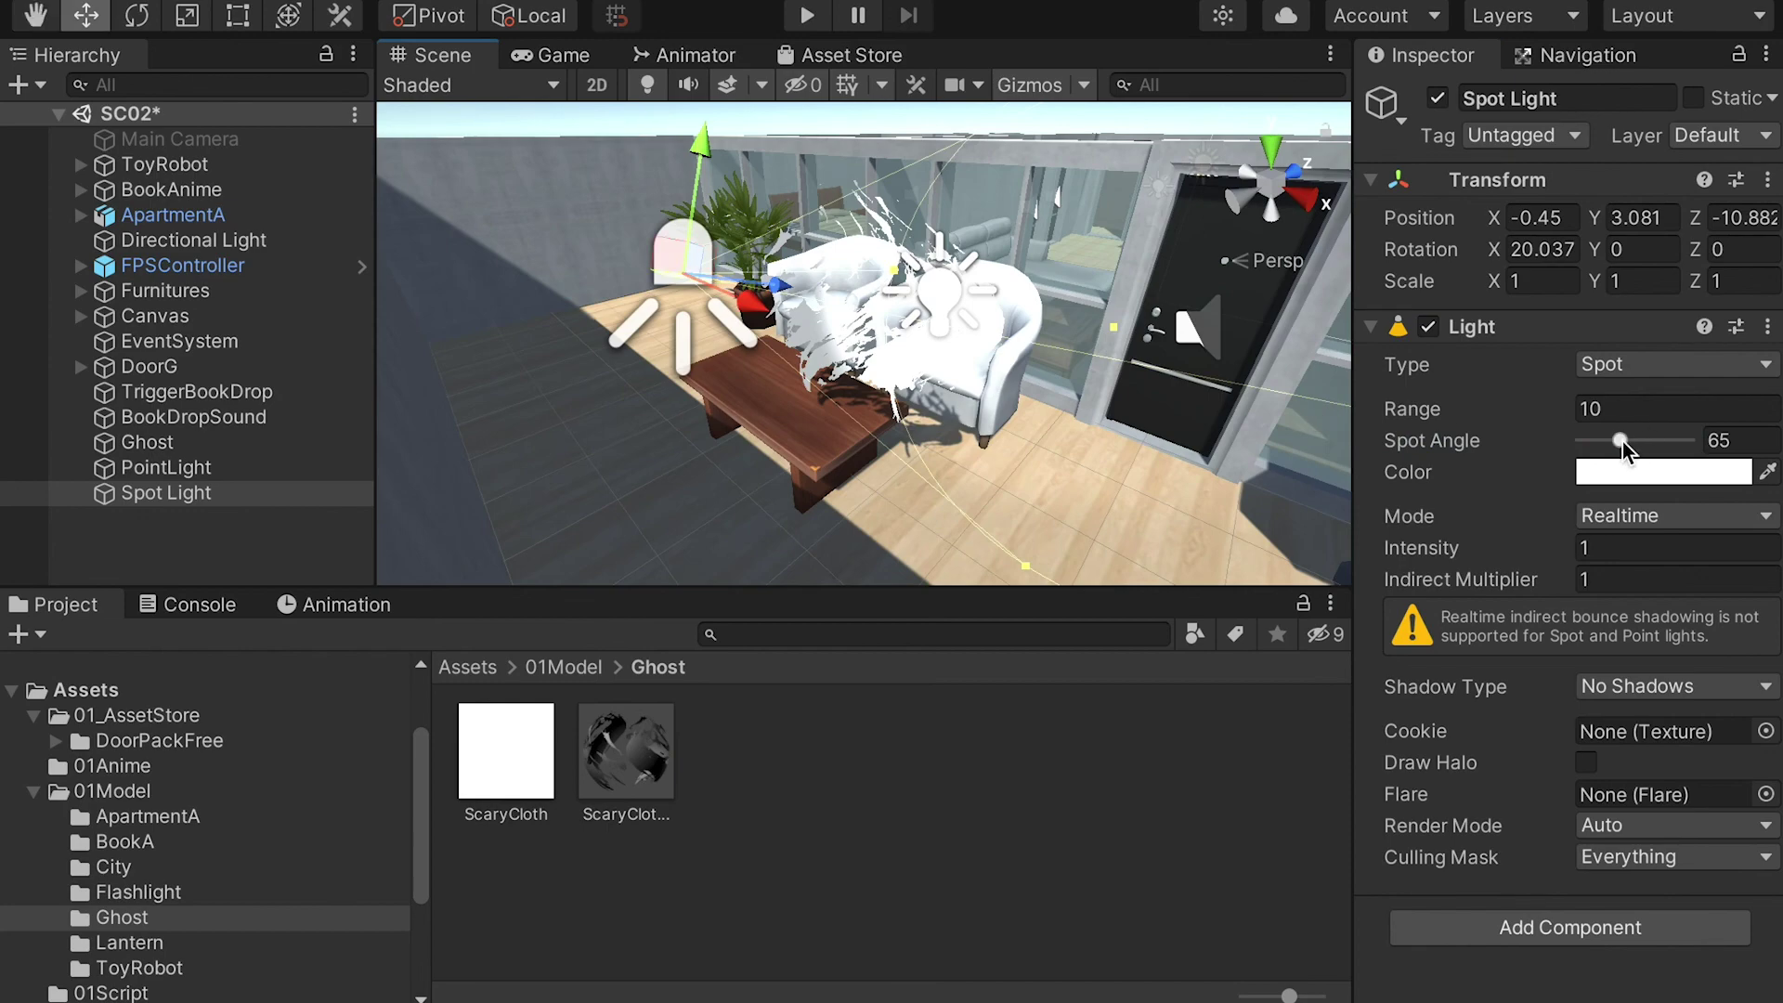
left_click_drag(1624, 442, 1641, 439)
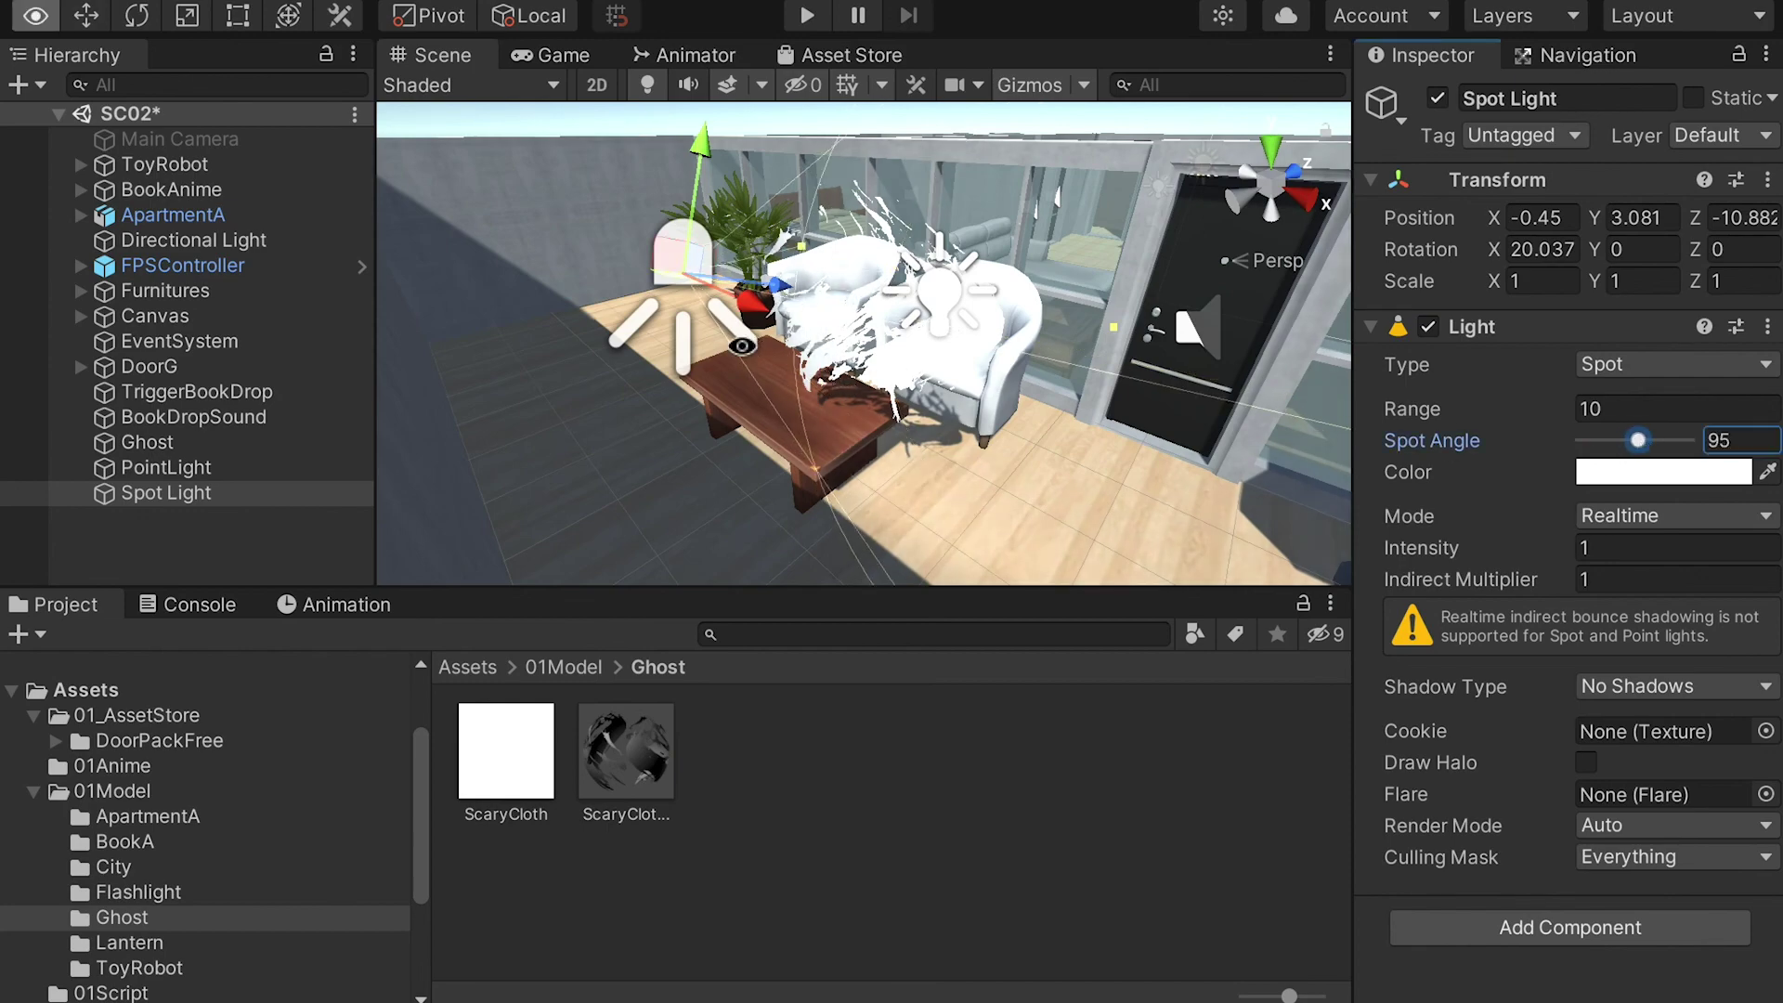
left_click_drag(741, 346, 585, 382, "alt")
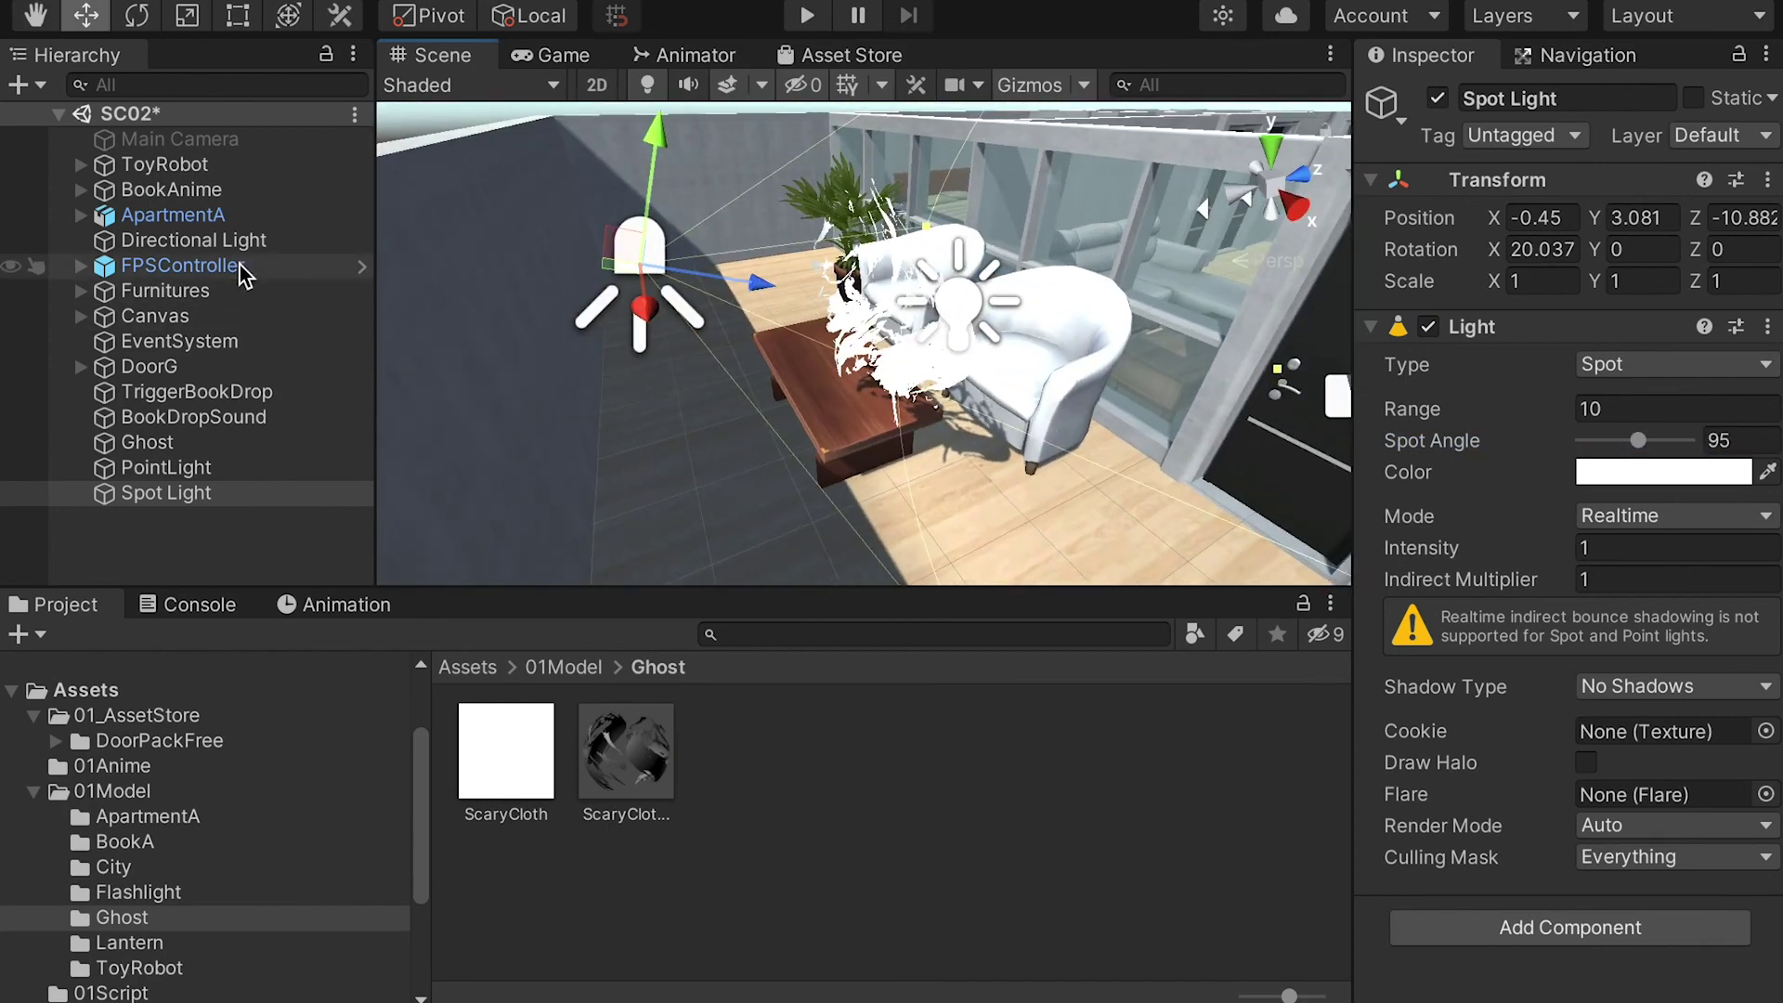
- Deactivate the Directional Light object so the apartment goes dark around the Ghost plane
left_click(208, 244)
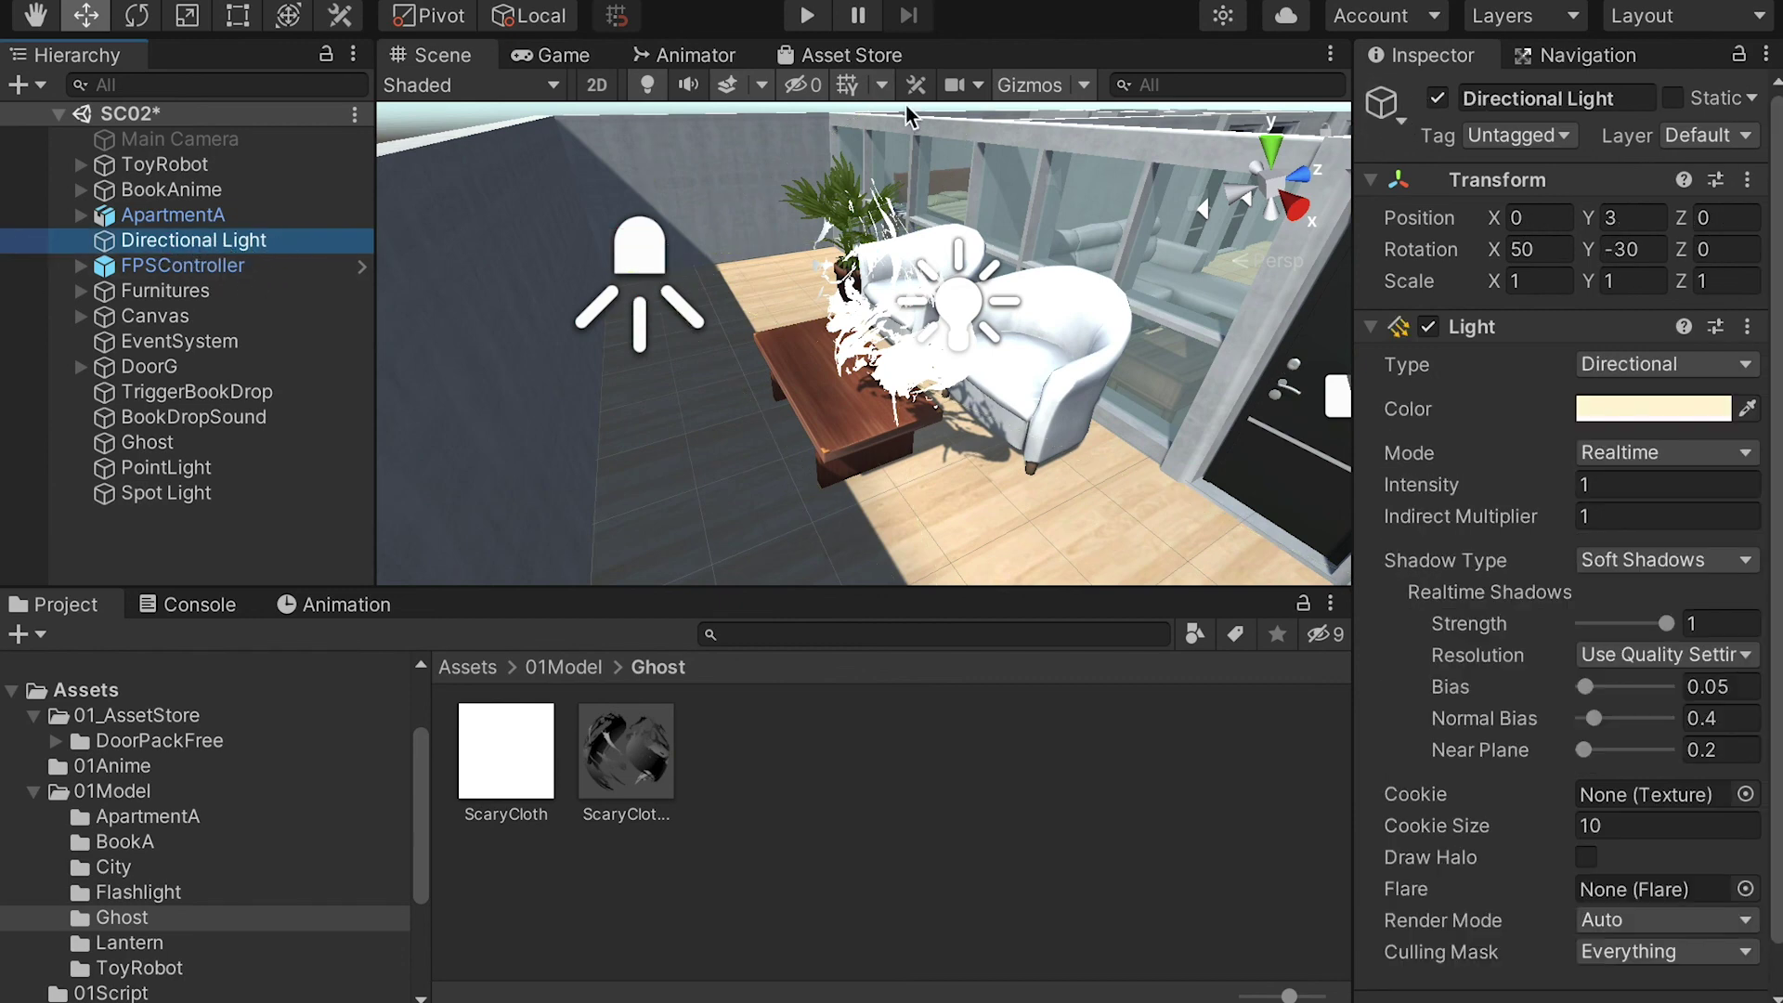
left_click(1435, 99)
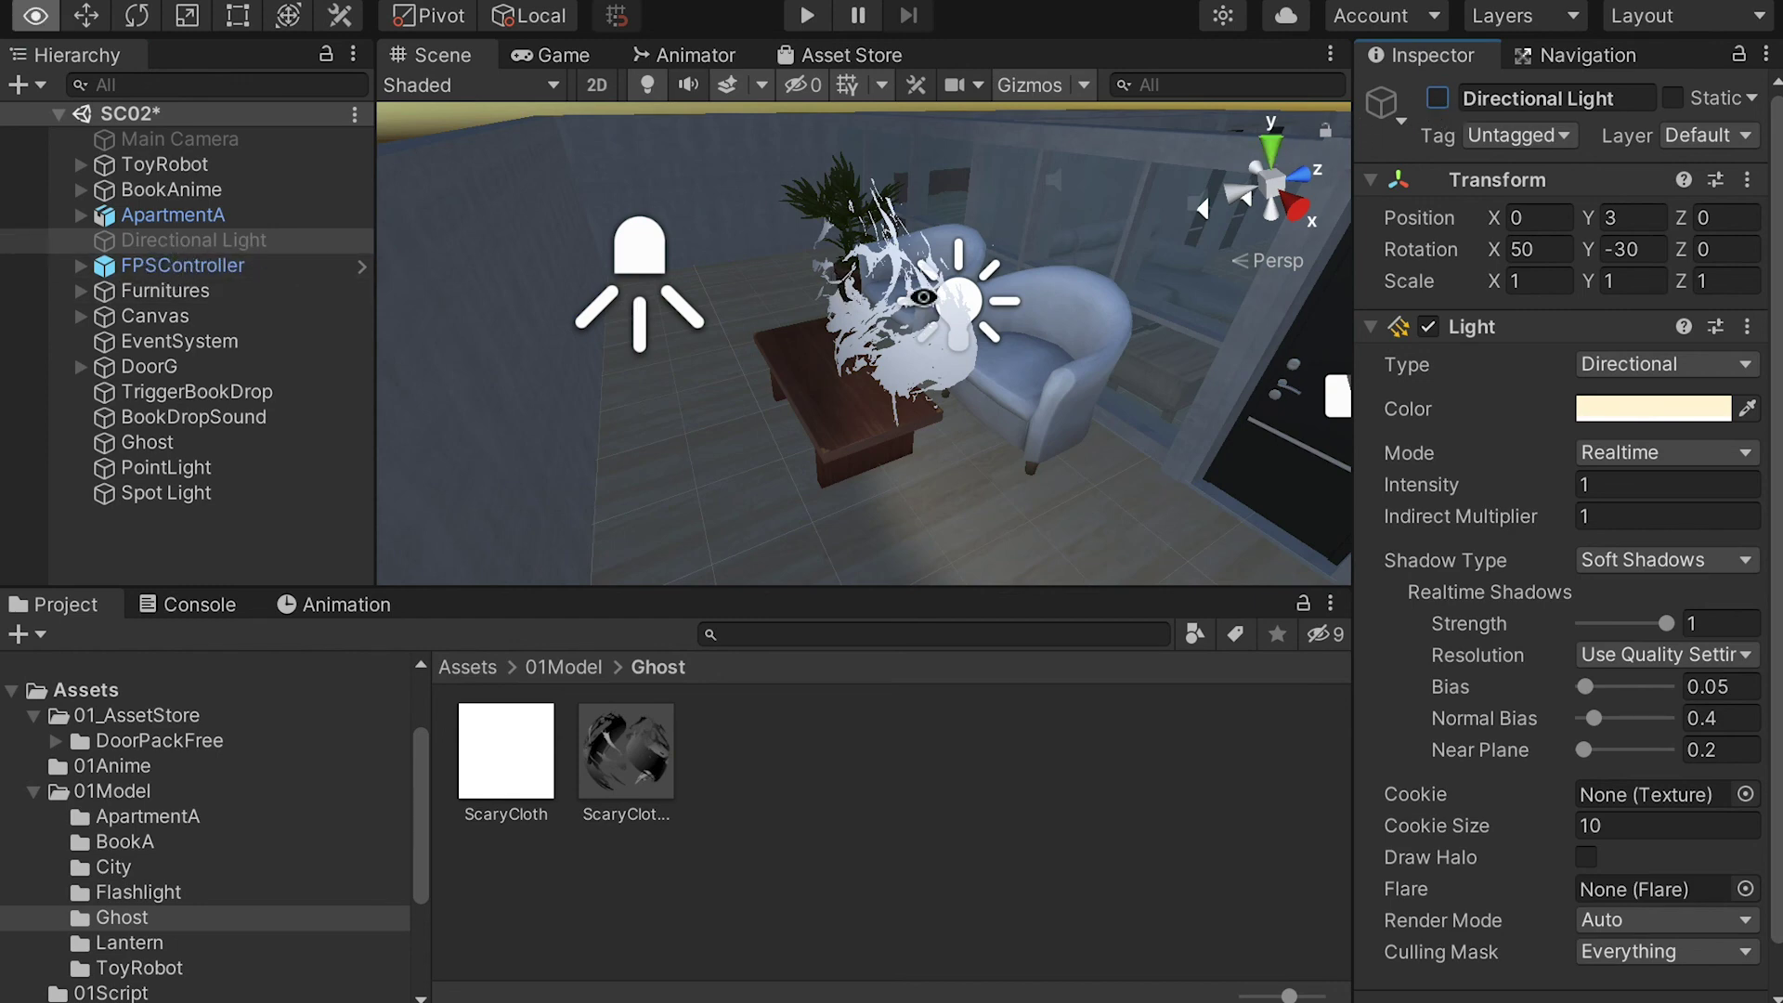
left_click_drag(923, 298, 750, 272, "alt")
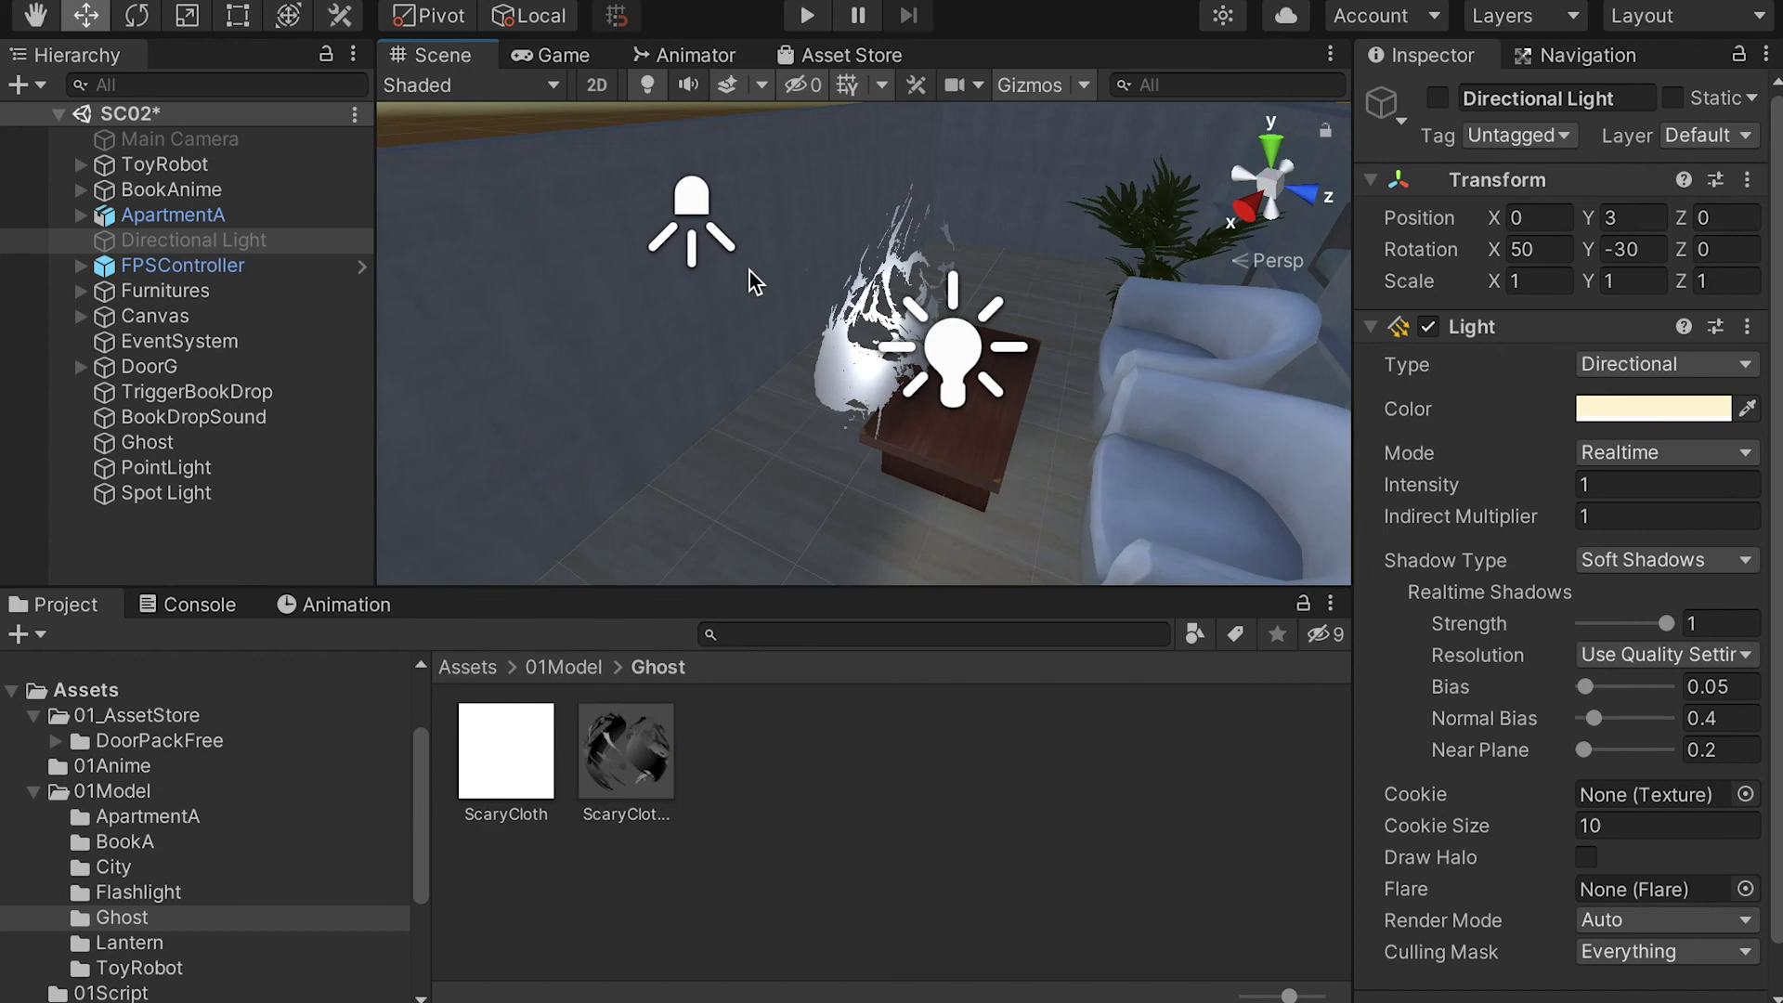
- Set the spotlight's range to 10, its spot angle to 103 and its intensity to about 3.51
left_click(149, 492)
right_click_drag(449, 421, 599, 316)
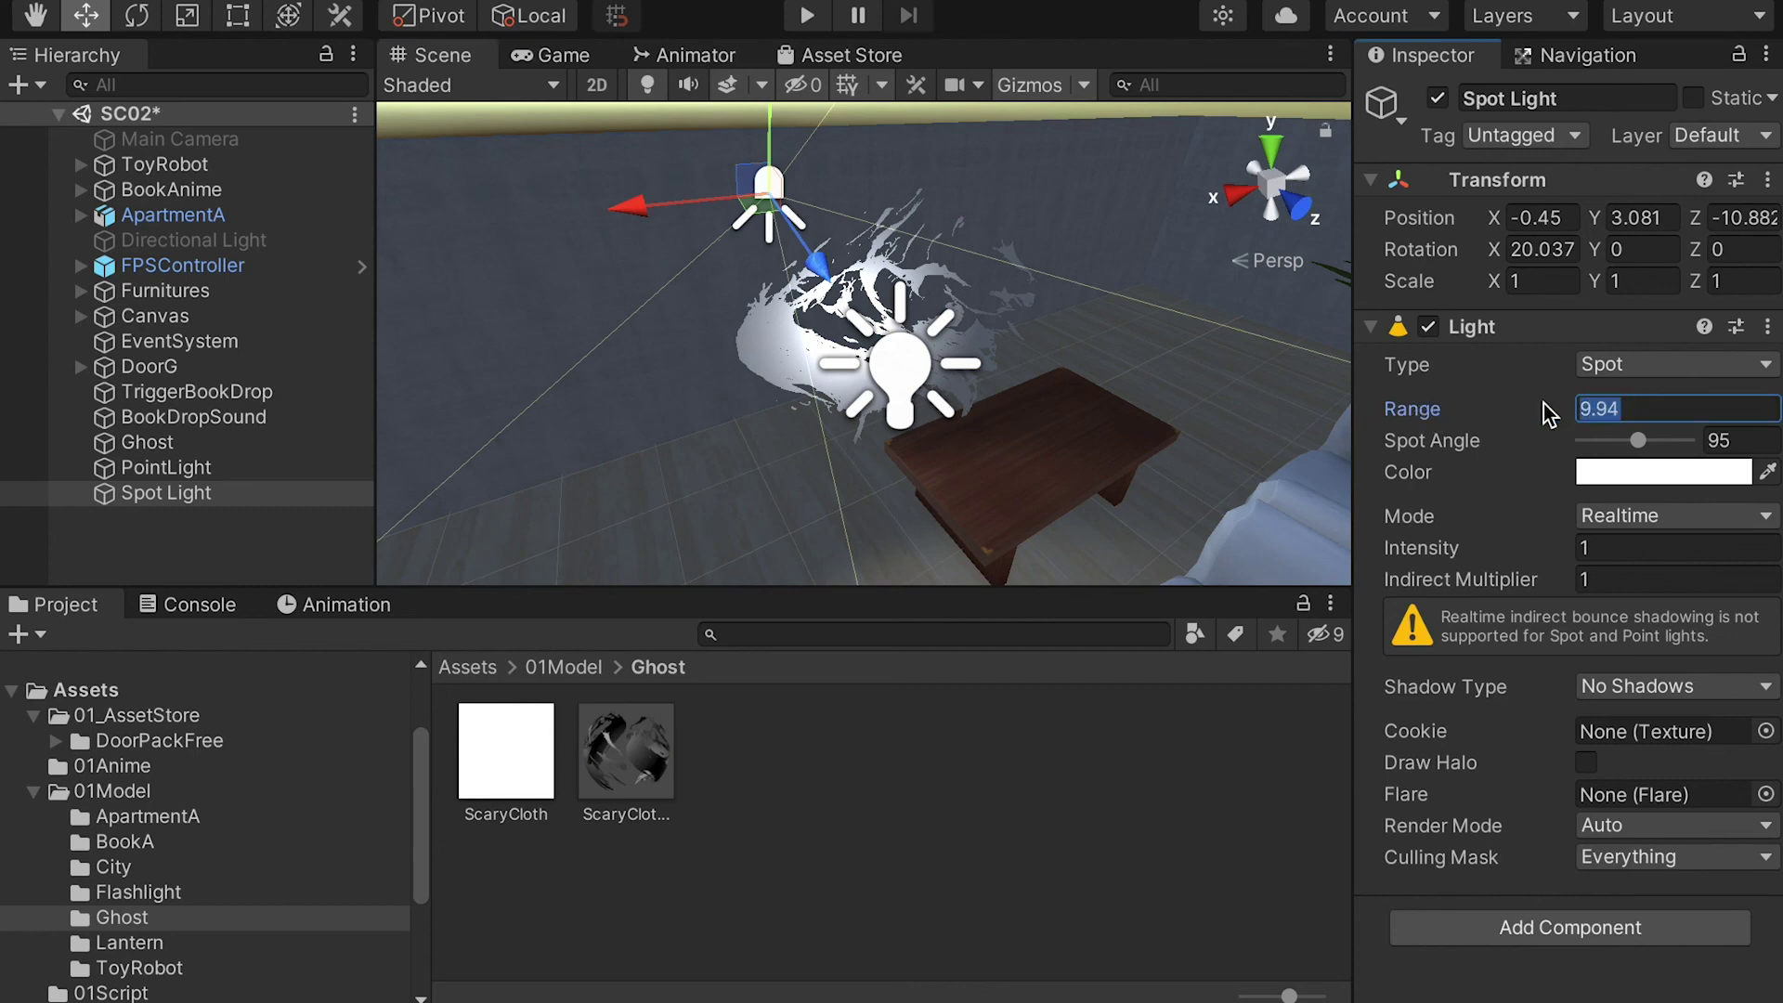
type("10")
left_click(1637, 440)
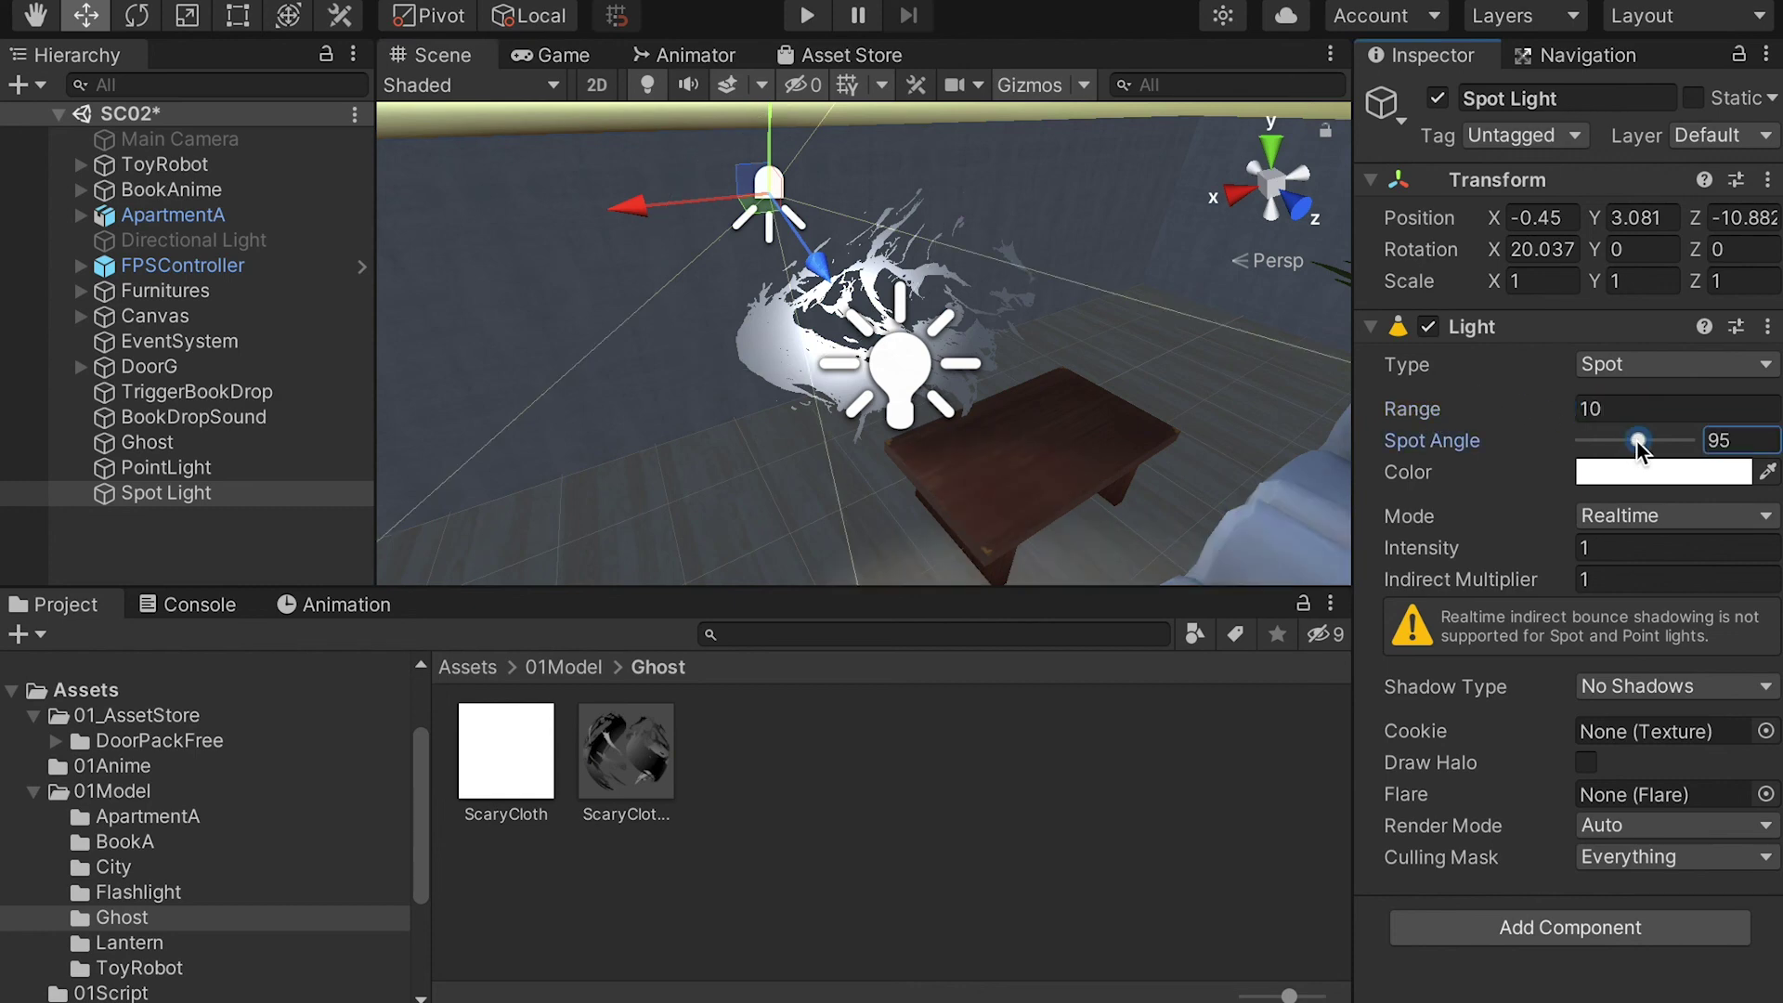
left_click_drag(1636, 441, 1639, 442)
left_click(1418, 549)
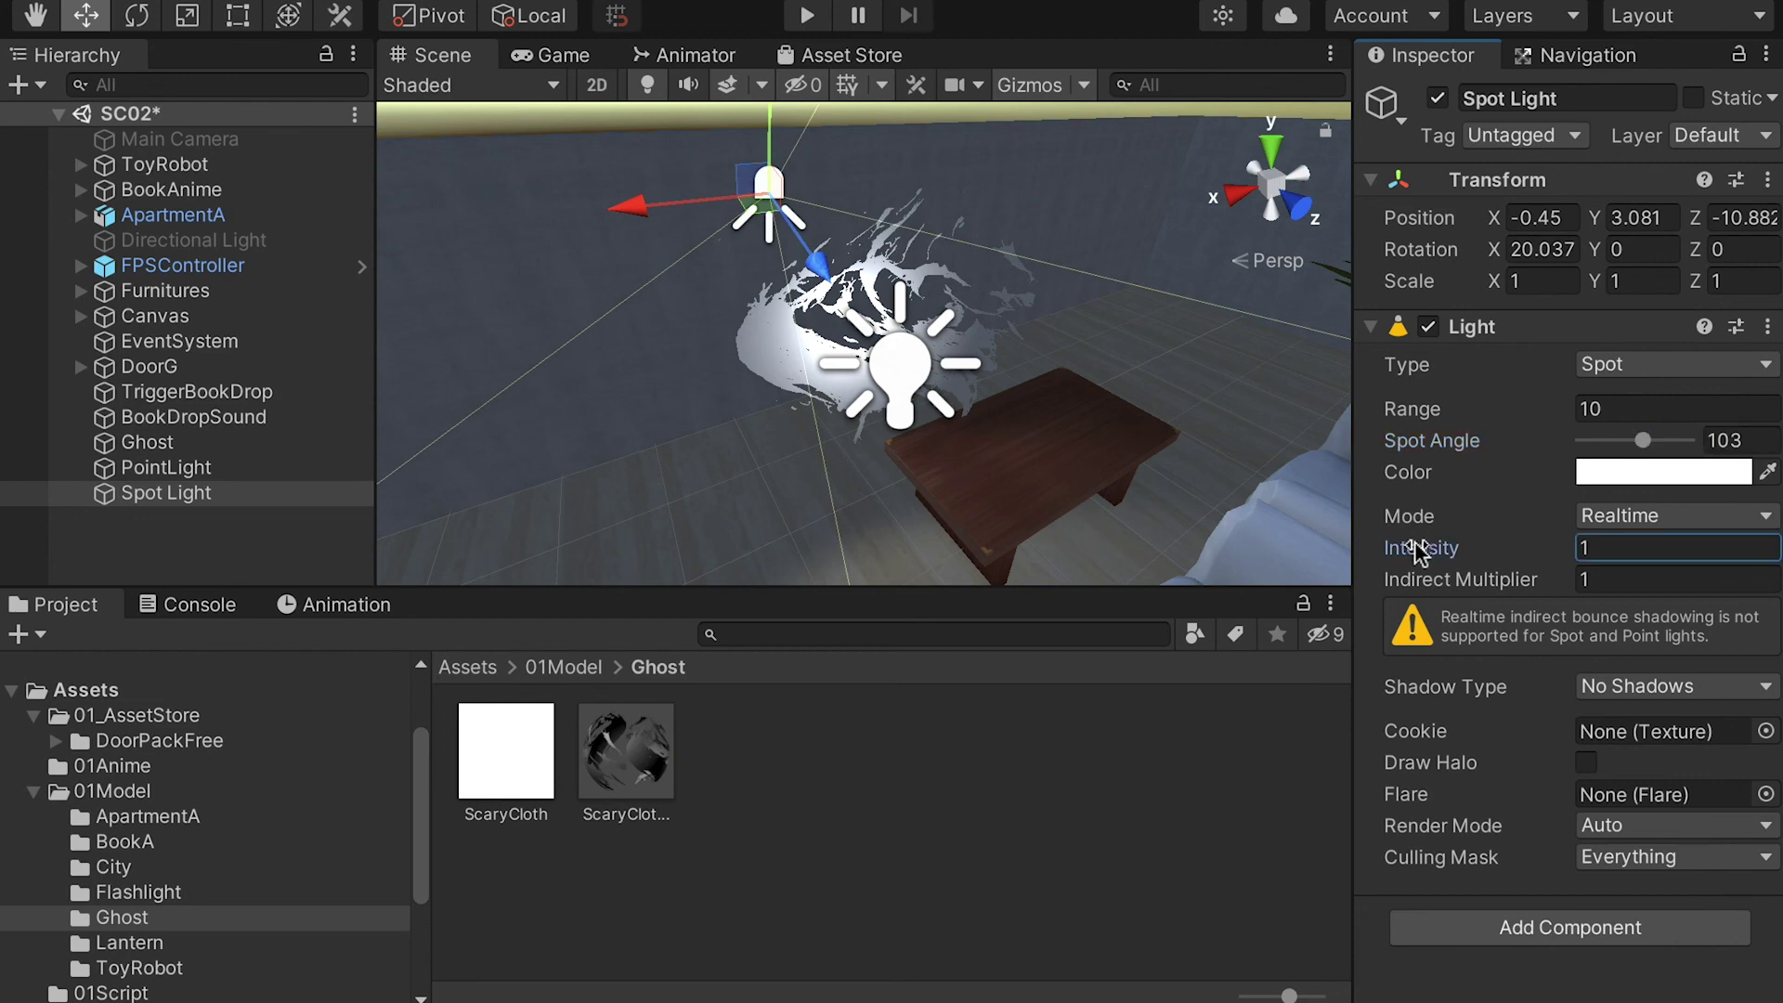
left_click_drag(1418, 549, 1466, 546)
- Set the spotlight's shadow type to Soft Shadows
right_click_drag(1146, 418, 864, 411, "alt")
middle_click_drag(957, 409, 868, 261, "alt")
left_click(1642, 687)
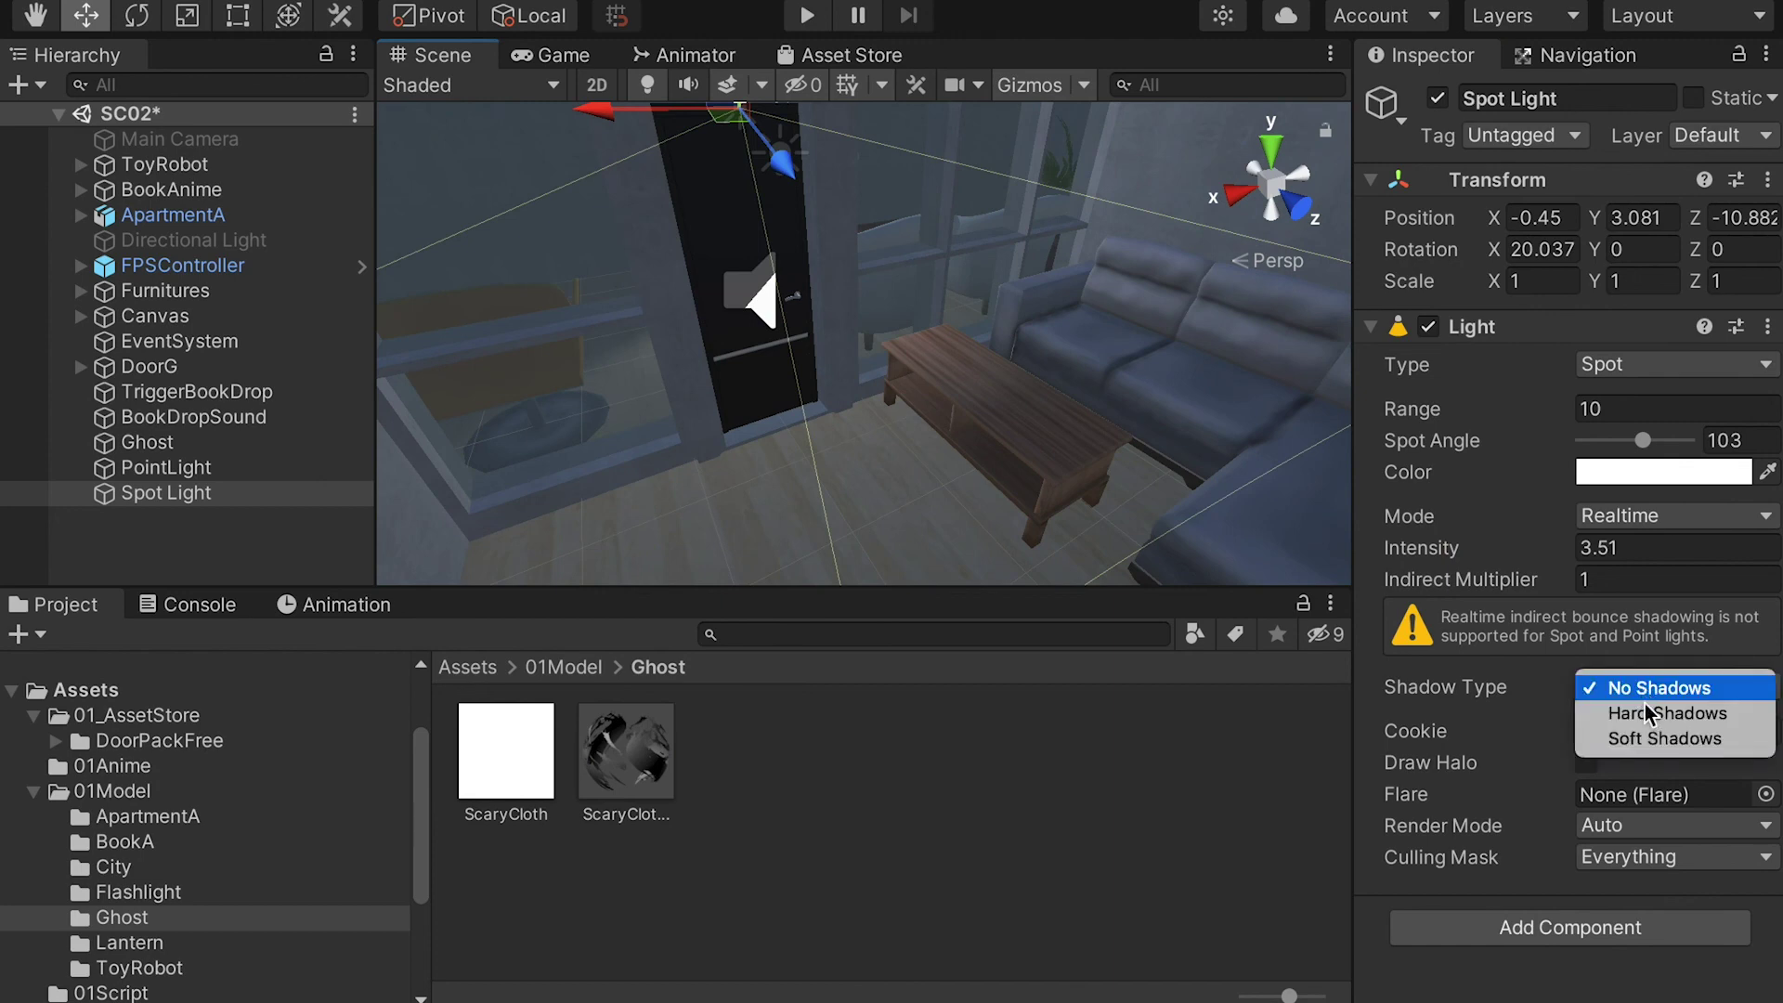
left_click(1664, 739)
left_click_drag(907, 477, 1301, 437, "alt")
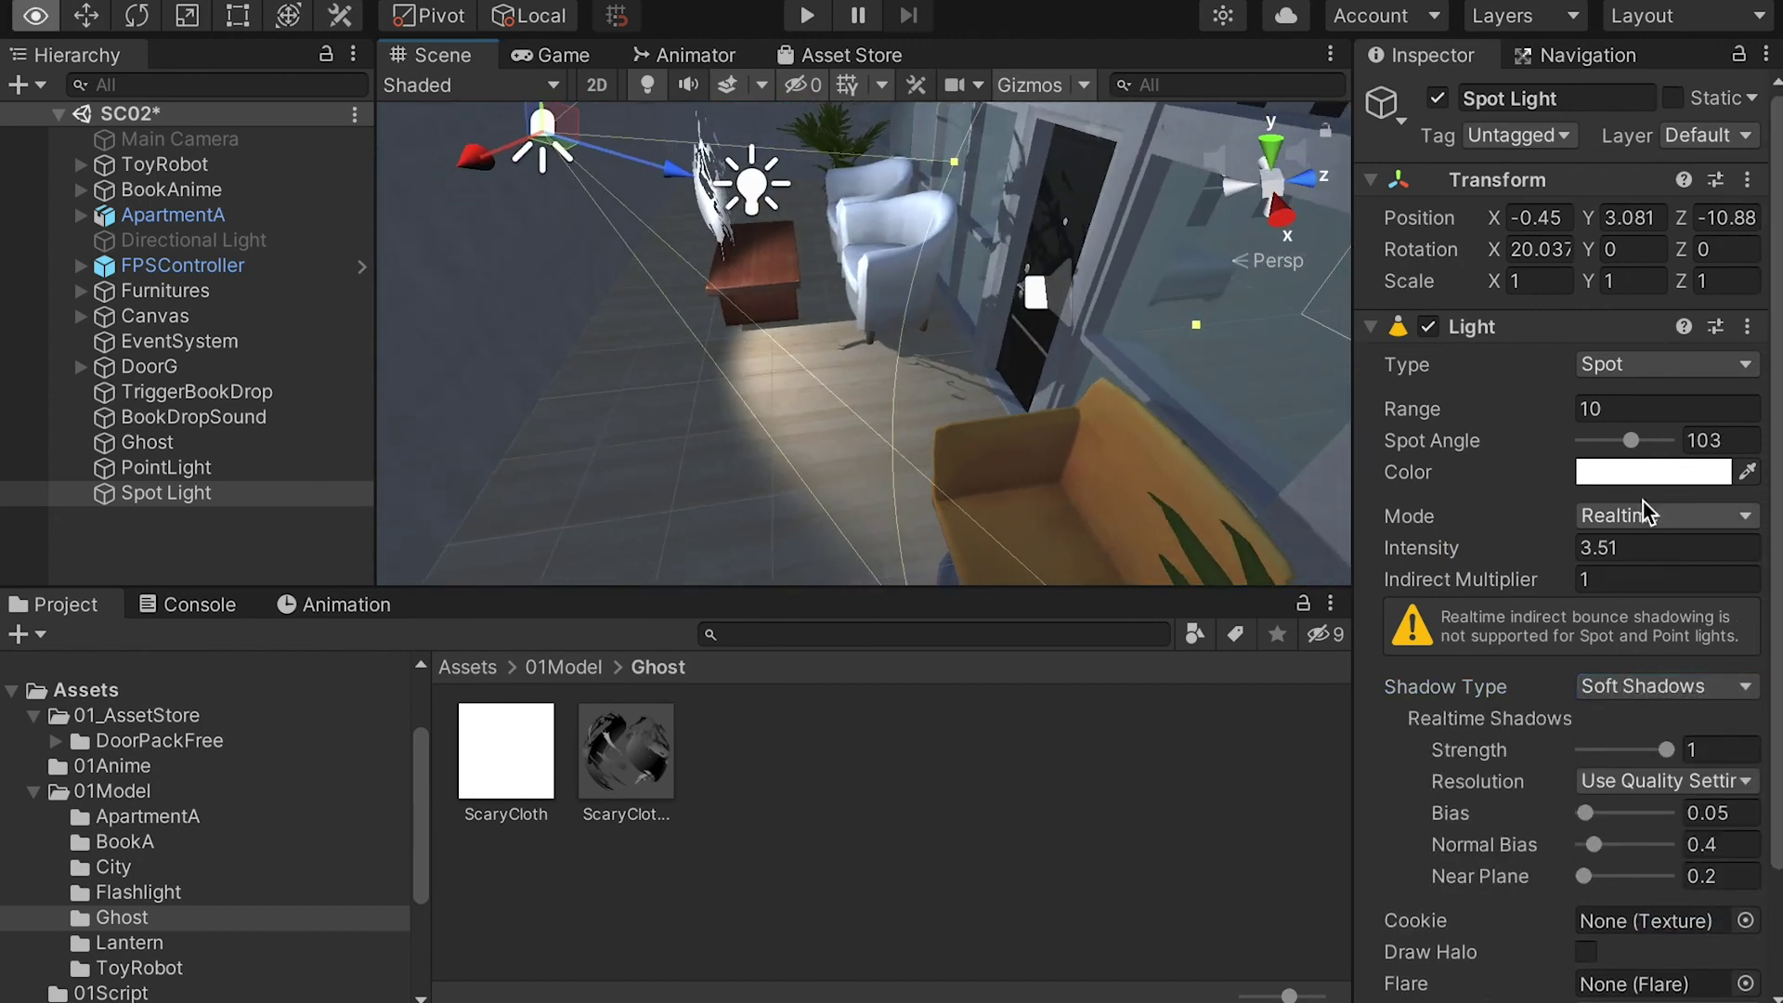
left_click_drag(880, 351, 502, 332, "alt")
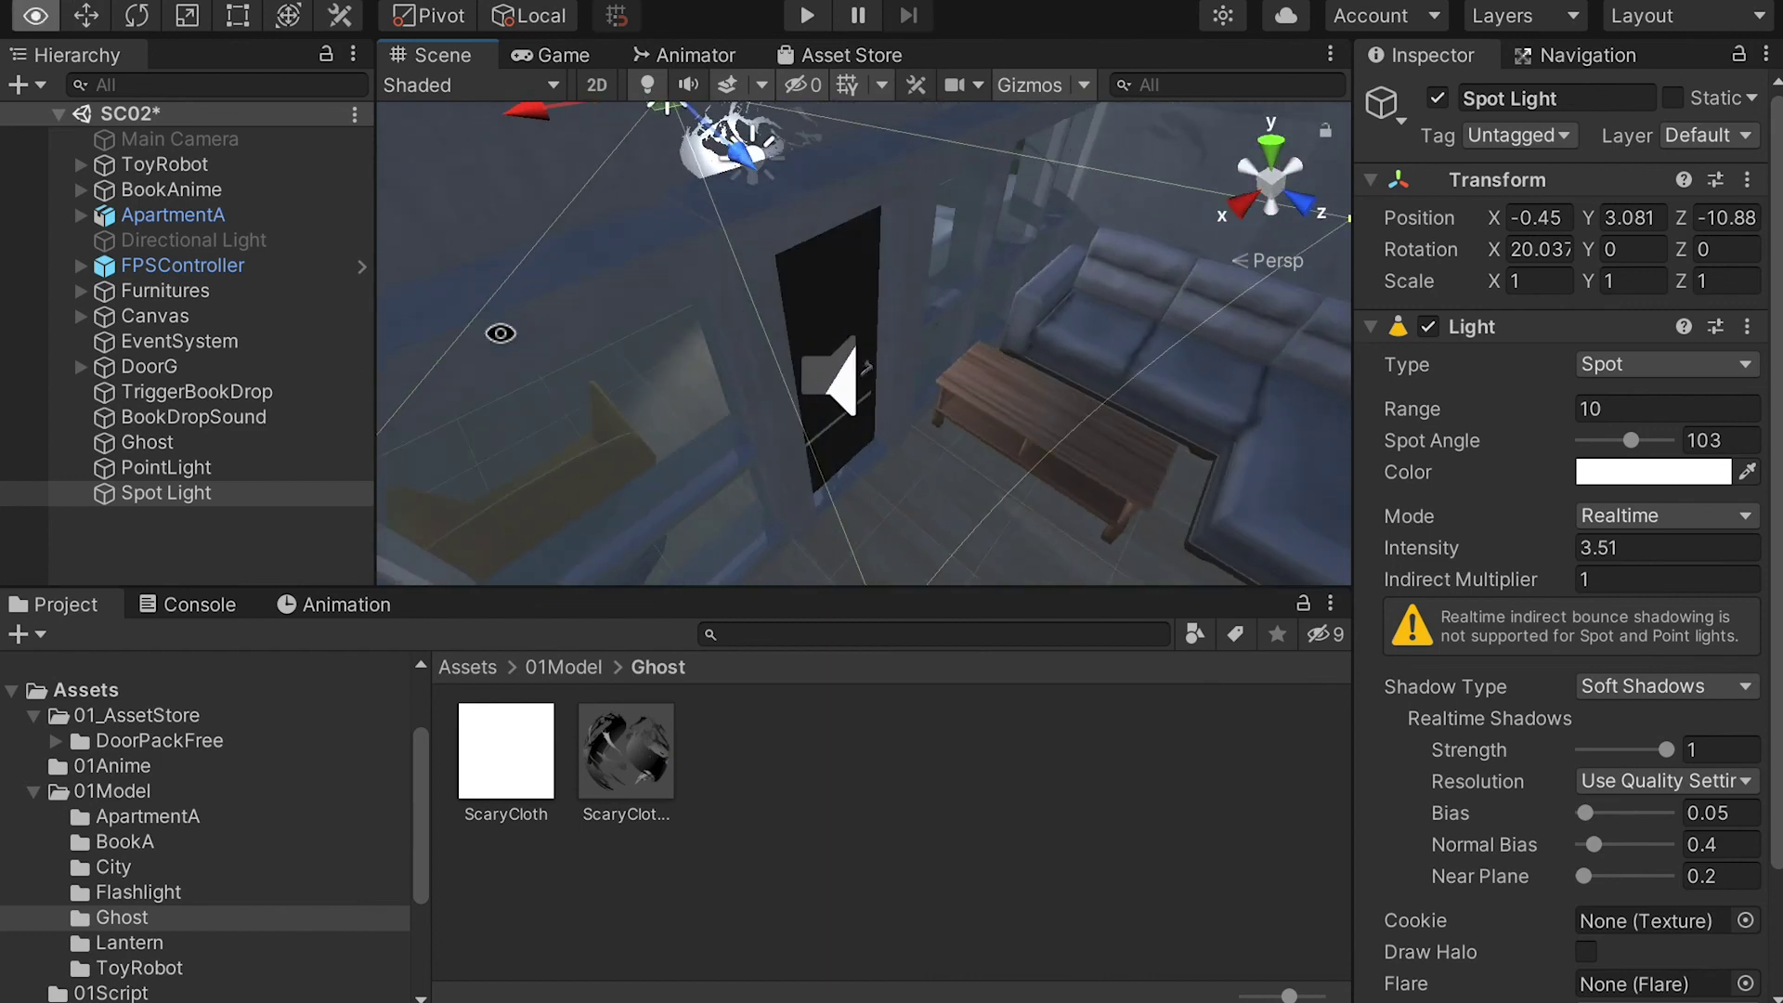
- Move the Ghost plane, PointLight and Spot Light together along X, bringing the spotlight to about X -5.9
left_click(154, 450, "shift")
scroll(680, 390, "down", 3)
left_click_drag(681, 390, 381, 208, "alt")
middle_click_drag(800, 271, 804, 221)
scroll(877, 364, "up", 3)
left_click_drag(883, 364, 929, 355, "alt")
left_click_drag(711, 182, 921, 173)
left_click_drag(1052, 264, 766, 356, "alt")
left_click_drag(670, 228, 620, 230)
mouse_move(633, 269)
left_mouse_down("alt")
mouse_move(689, 219)
mouse_move(639, 302)
left_mouse_up("alt")
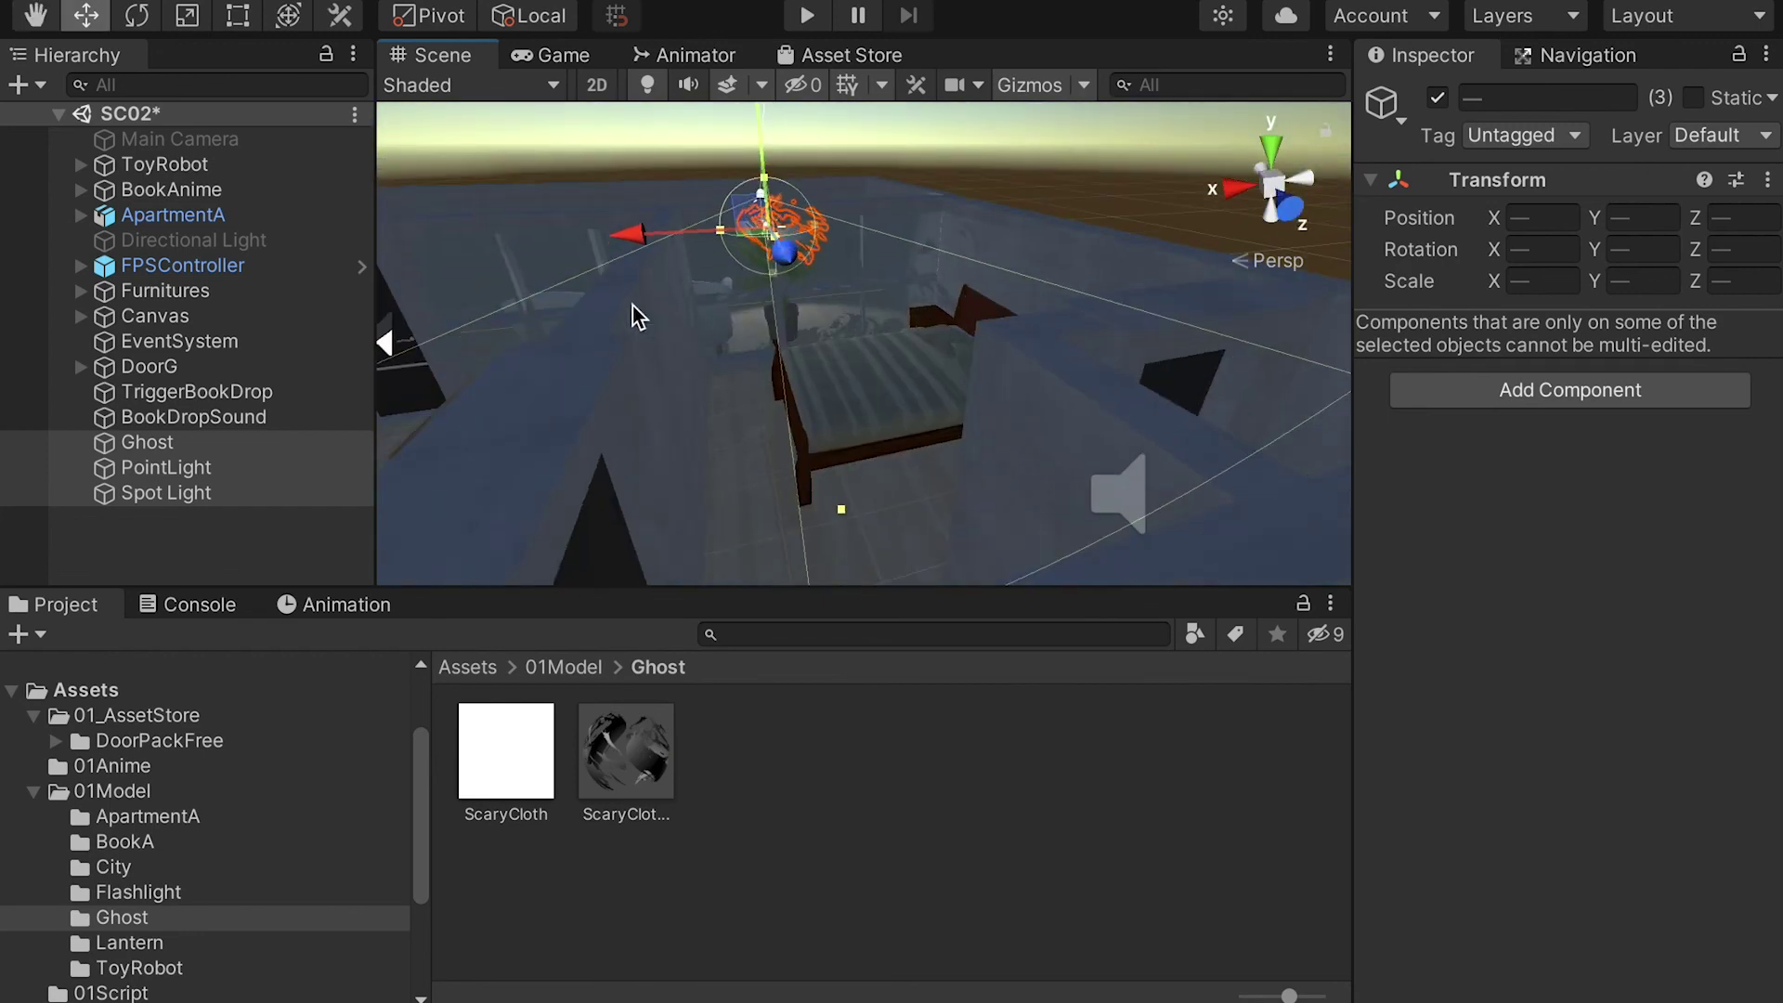
- Raise the spotlight's intensity to about 4.97
left_click(173, 498)
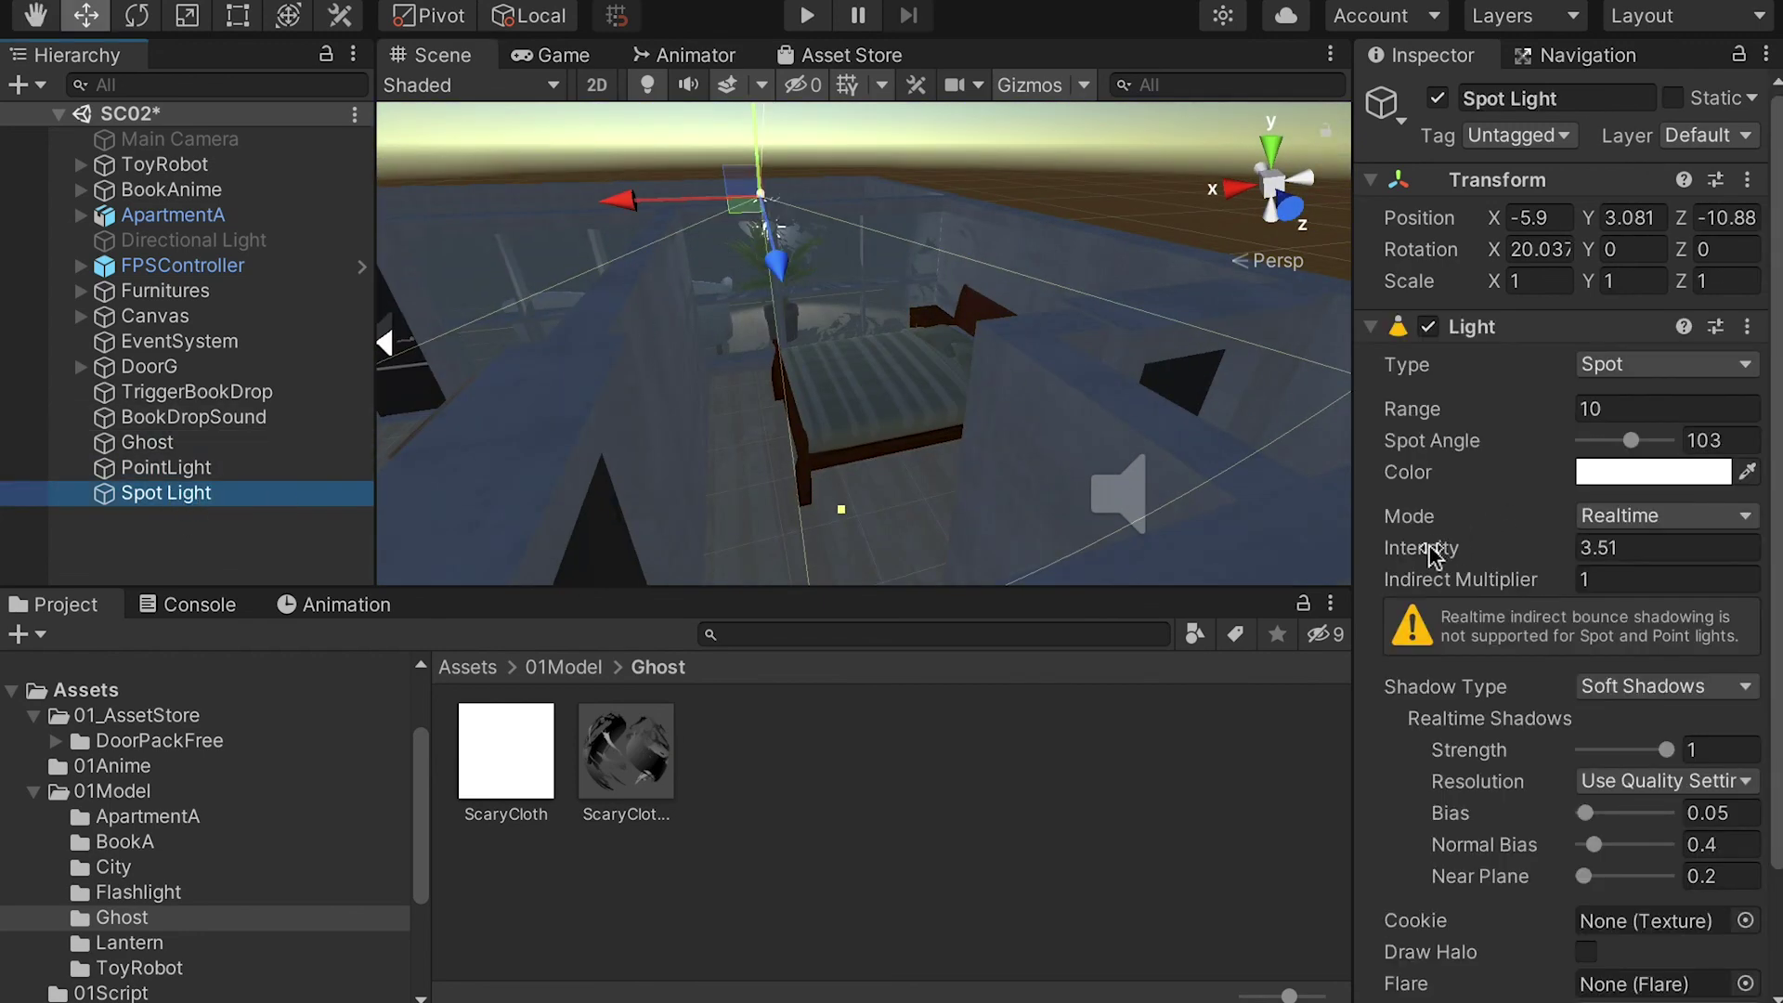
left_click_drag(1435, 554, 1489, 553)
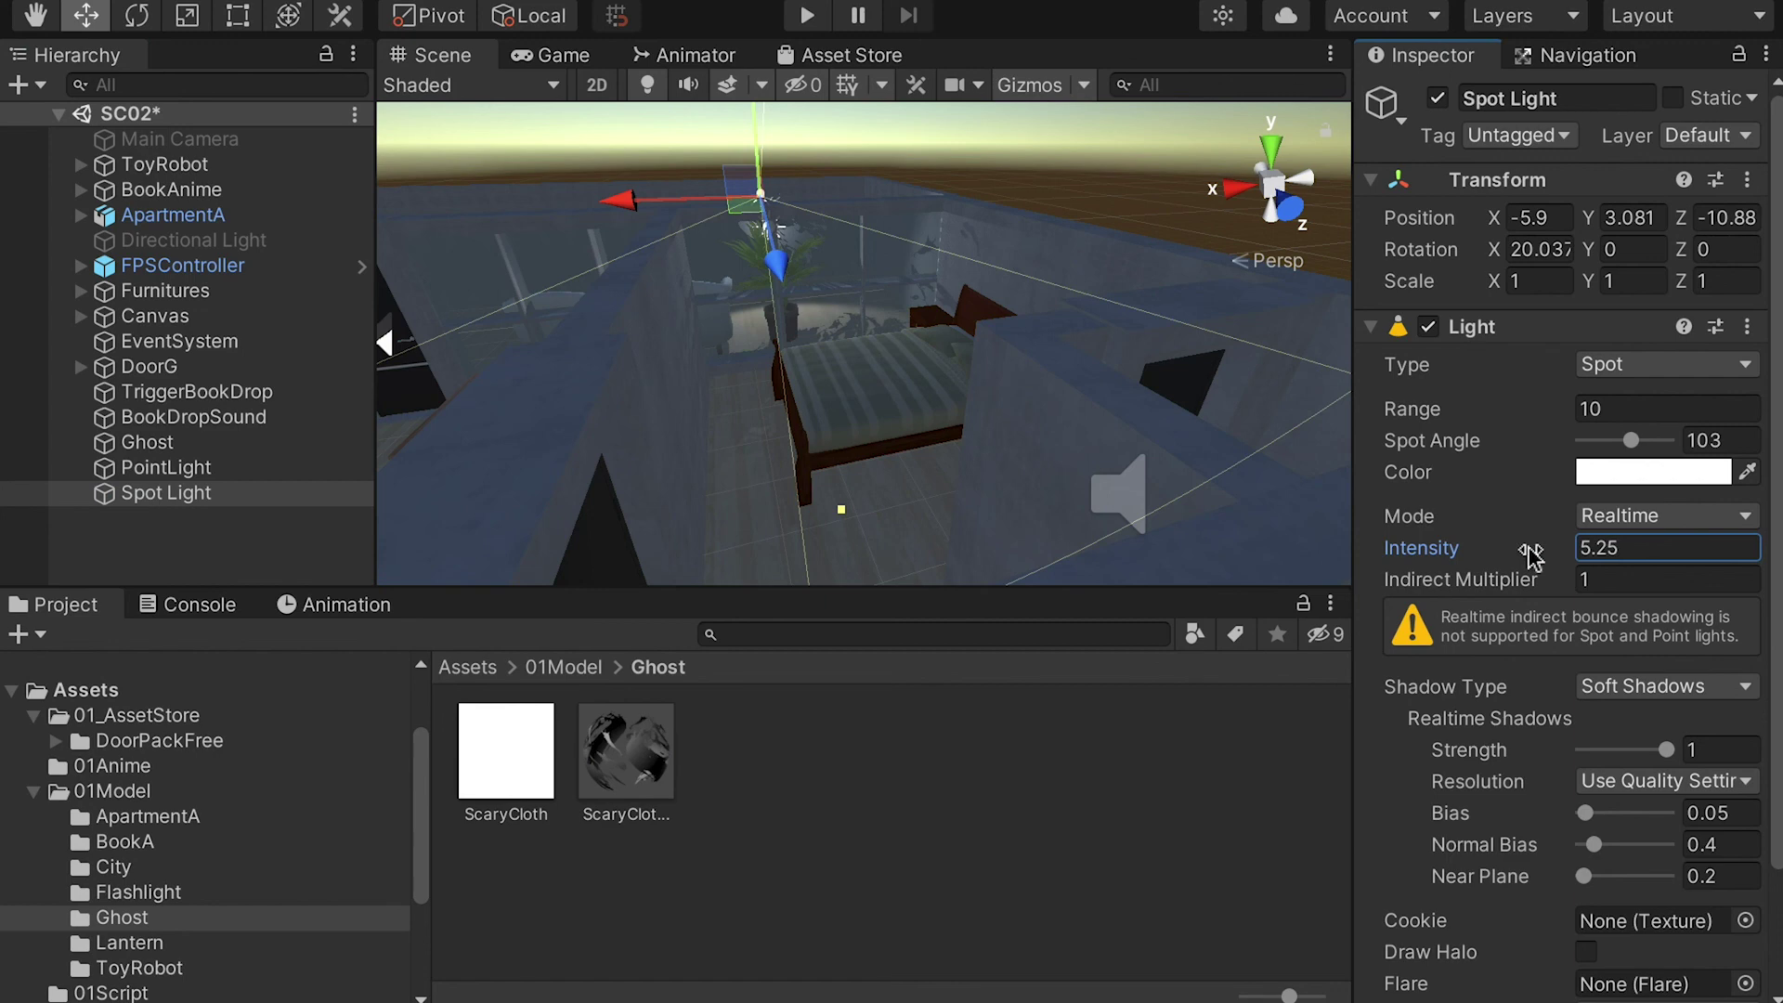
left_click_drag(1122, 351, 956, 256, "alt")
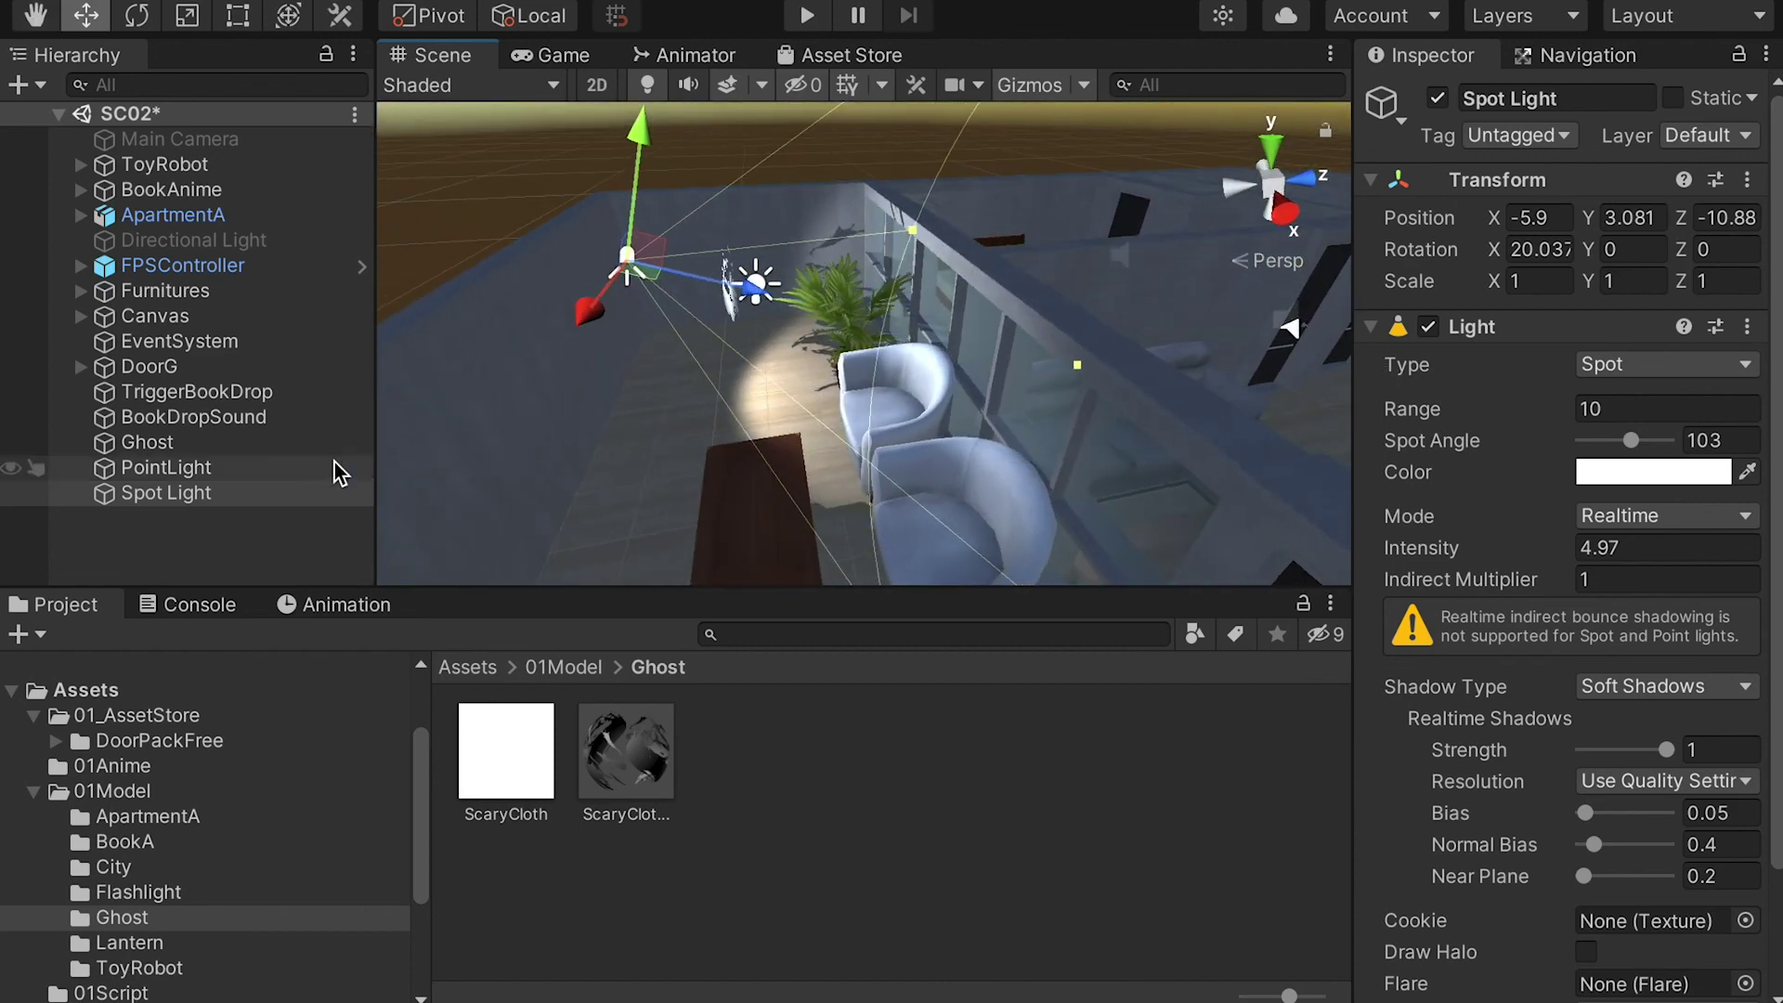
left_click_drag(725, 226, 734, 375, "alt")
- Create an empty object at the Ghost plane's position and name it GhostG
left_click(149, 444)
key("f")
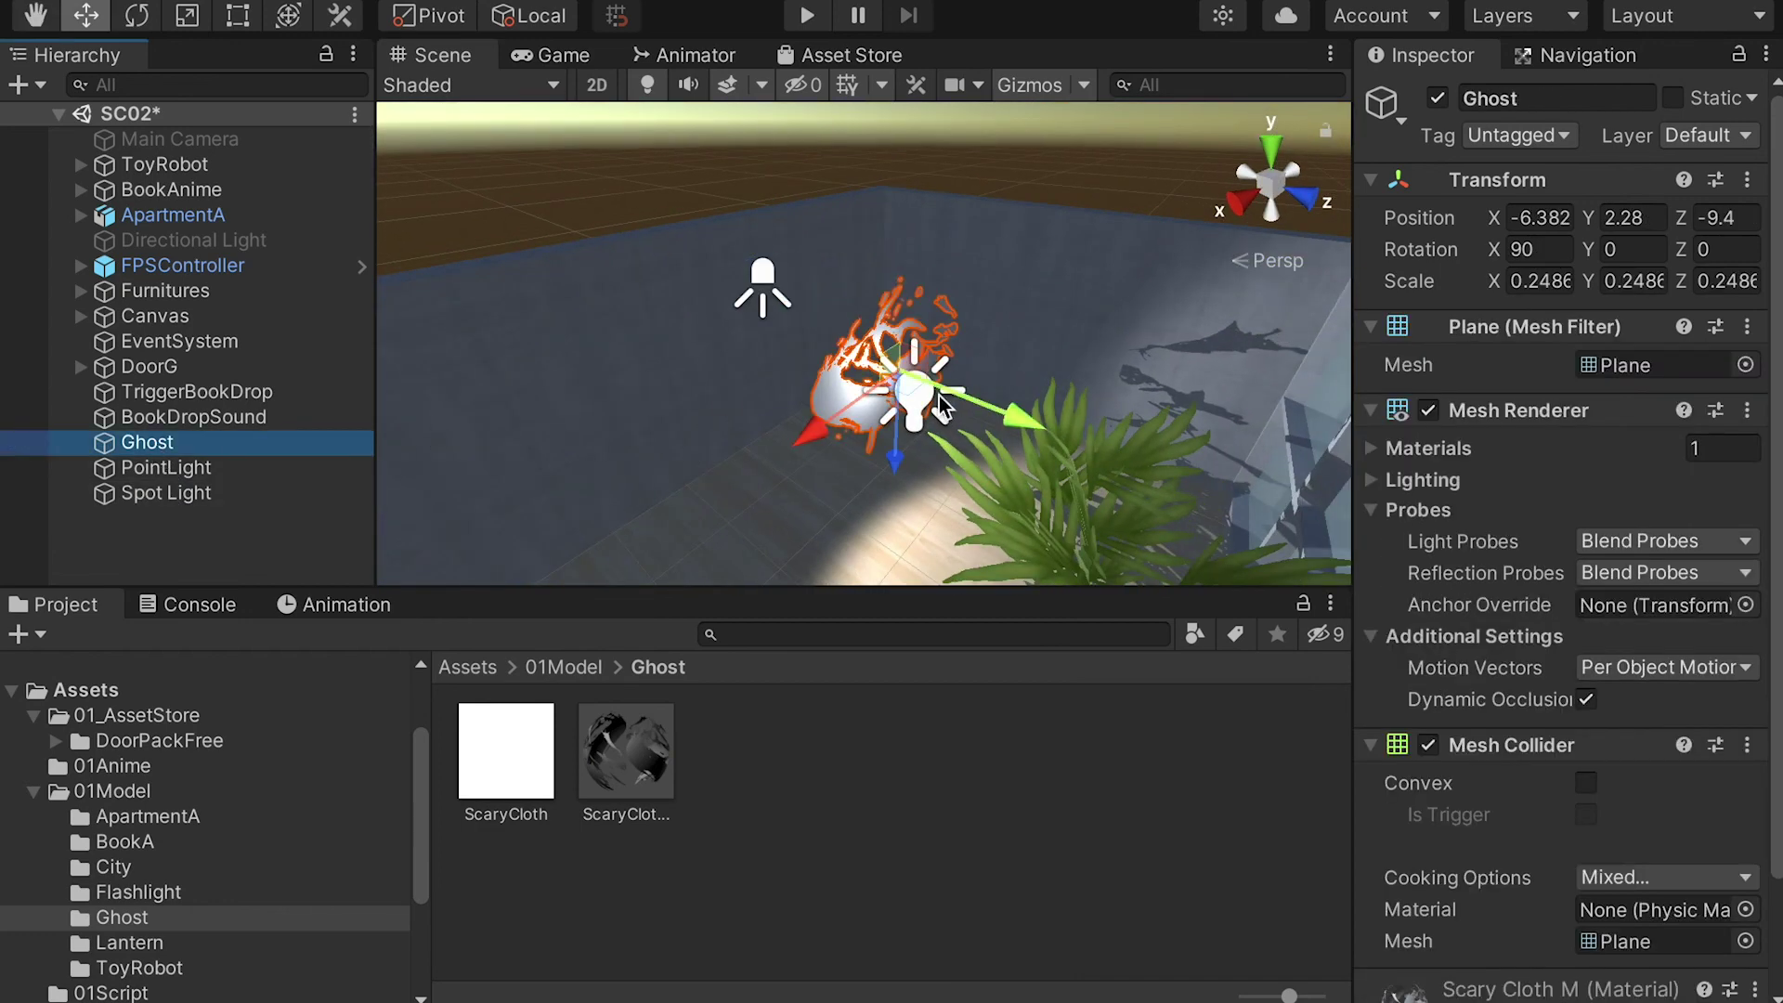
left_click(440, 0)
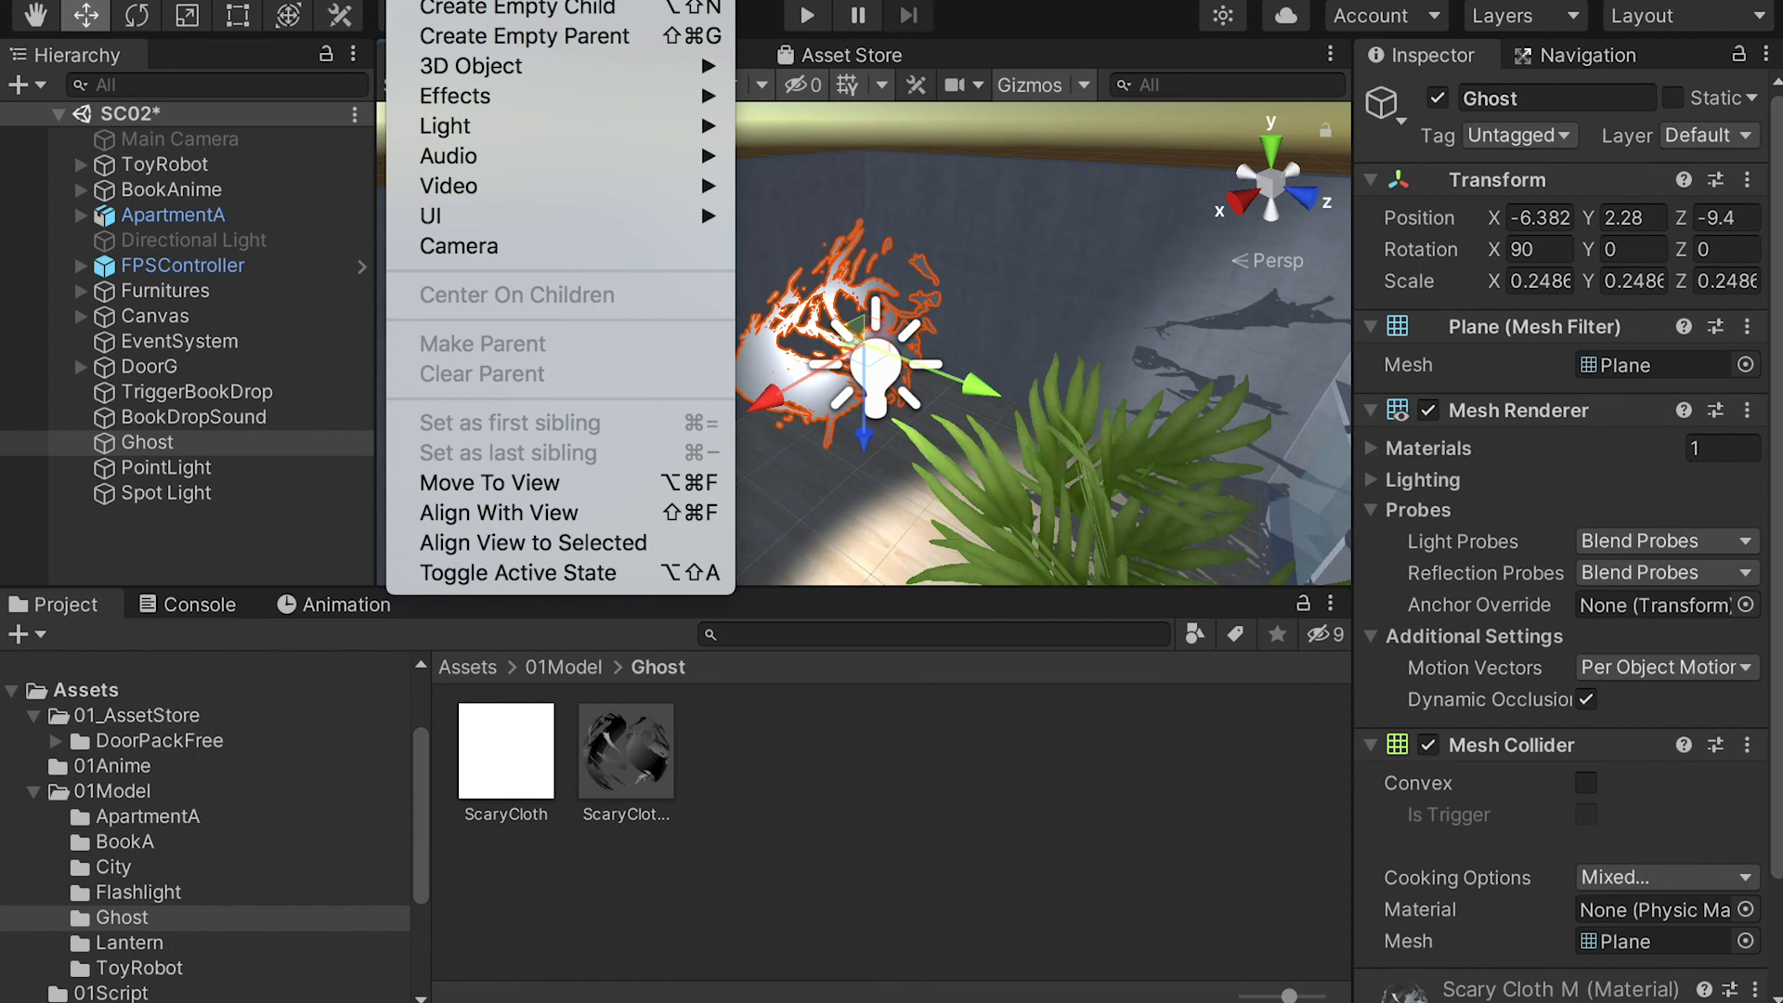
left_click(474, 0)
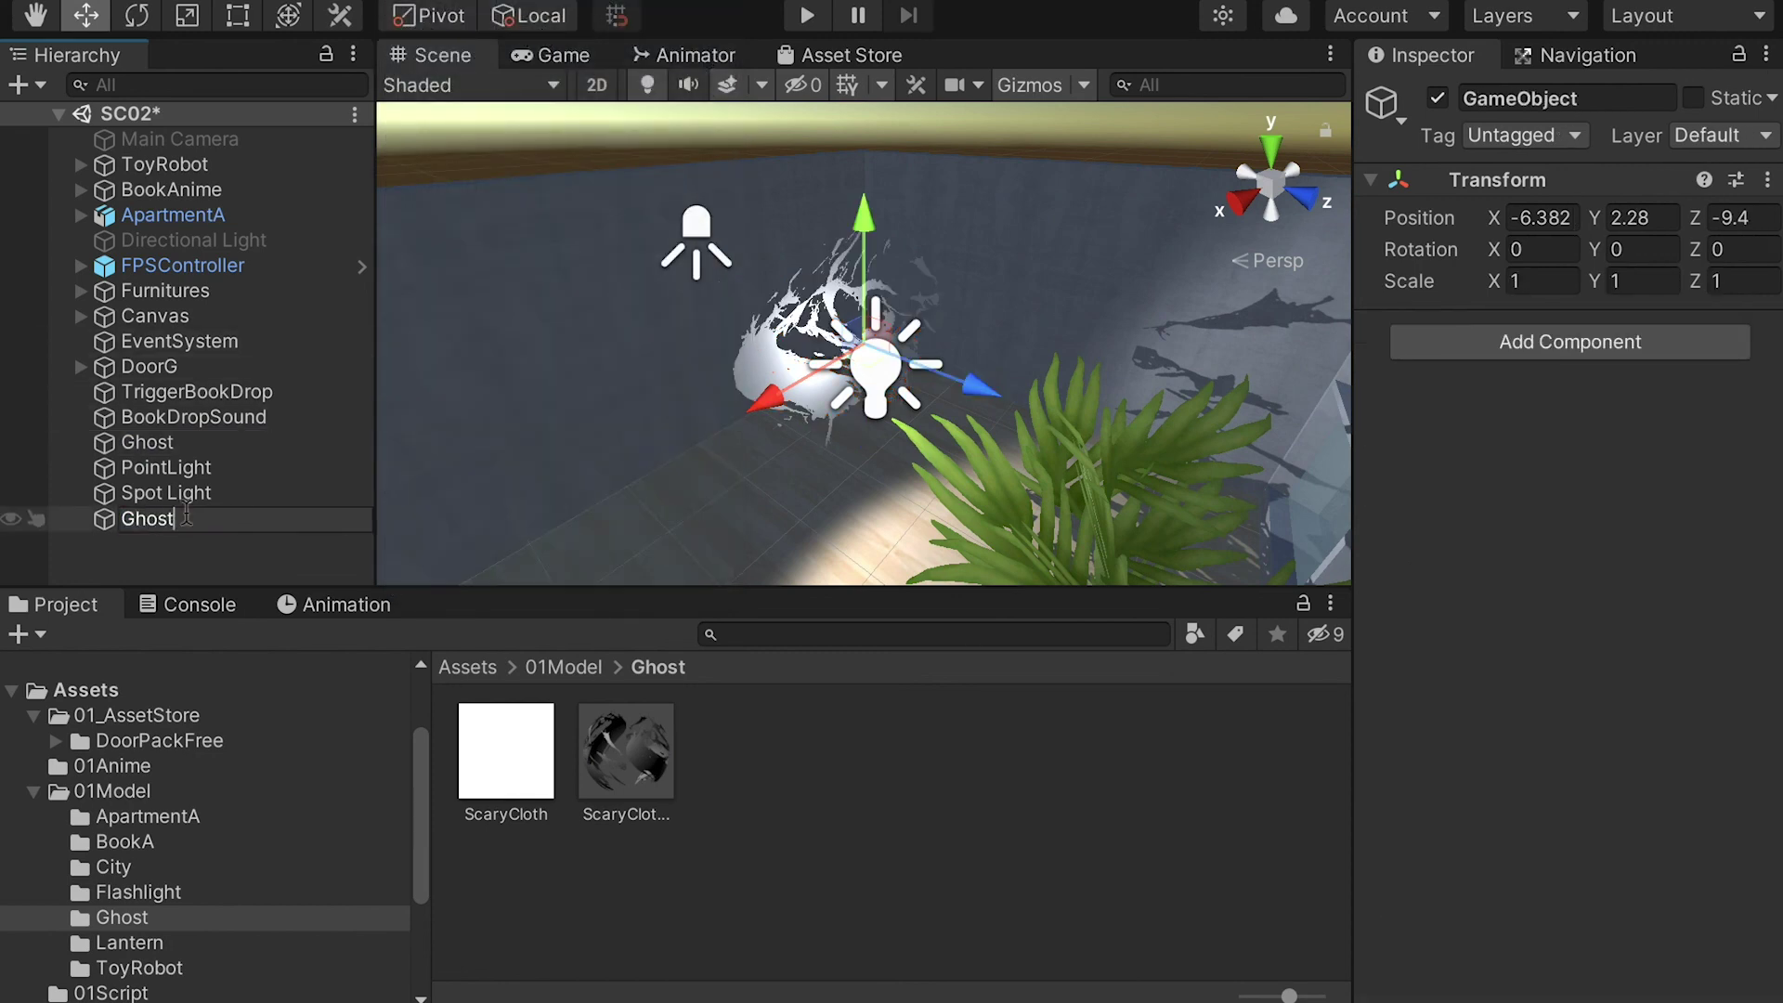
- Parent the Ghost plane, PointLight and Spot Light under the GhostG object
left_click(176, 492)
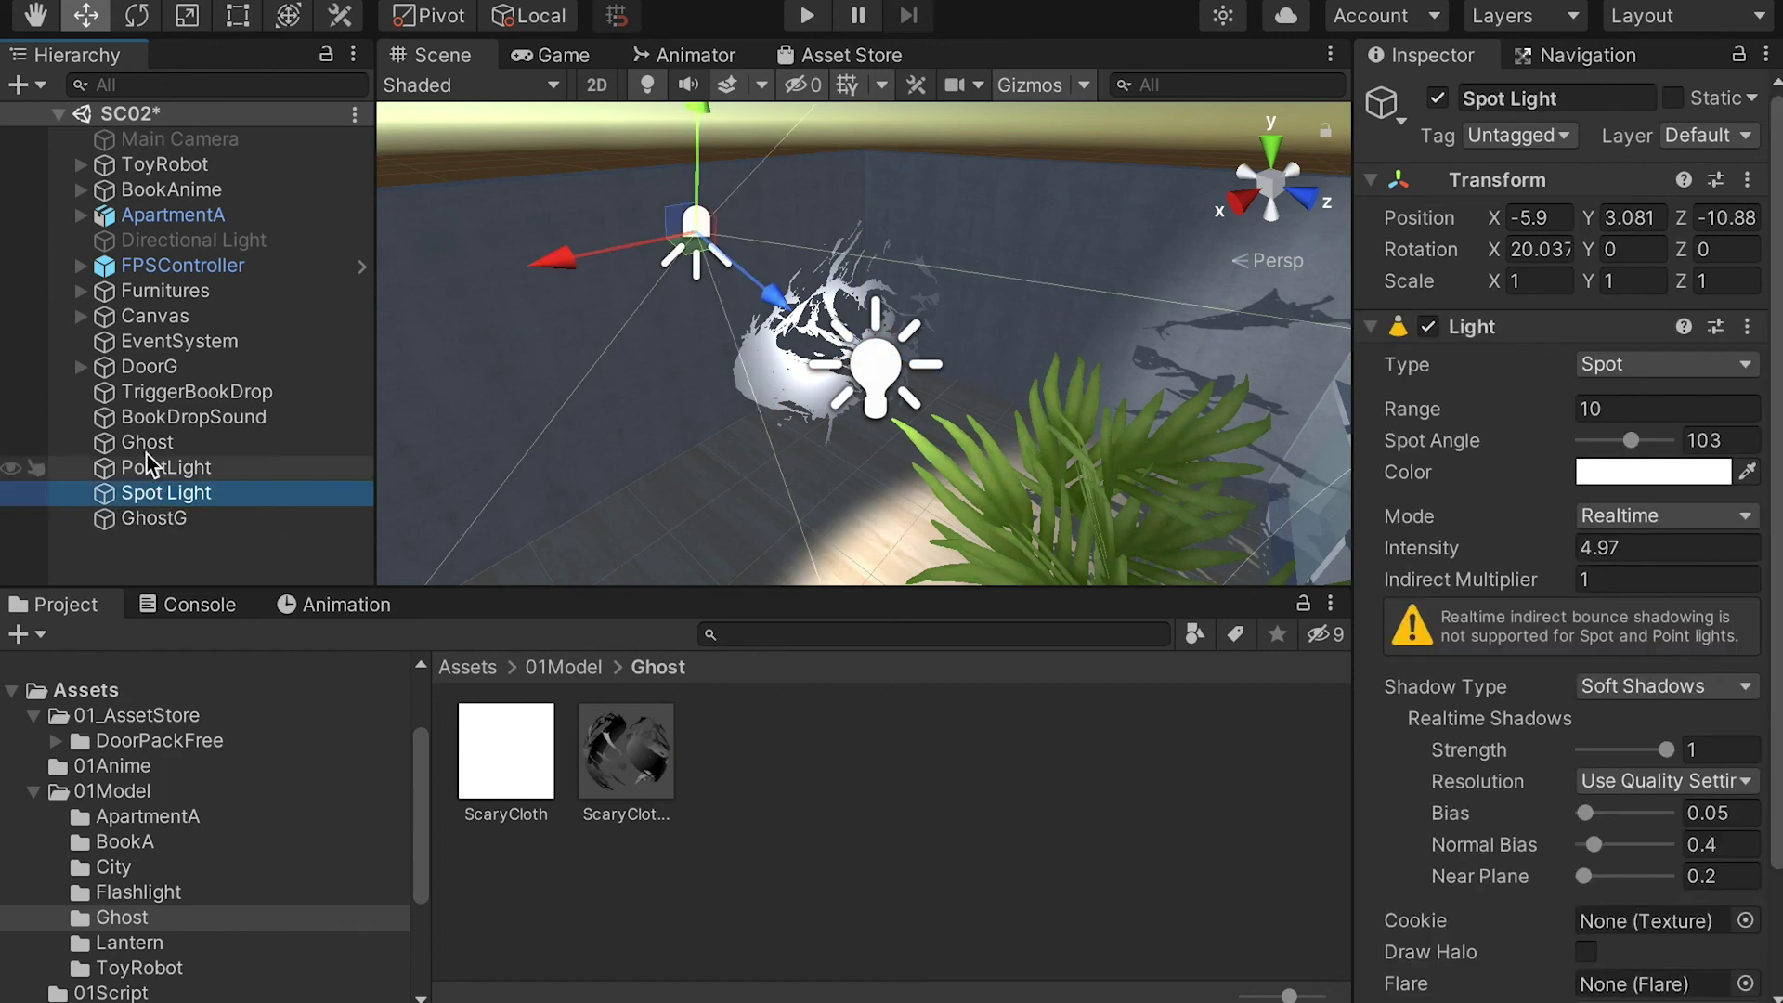
left_click(147, 443, "shift")
left_click_drag(163, 492, 158, 520)
double_click(148, 442)
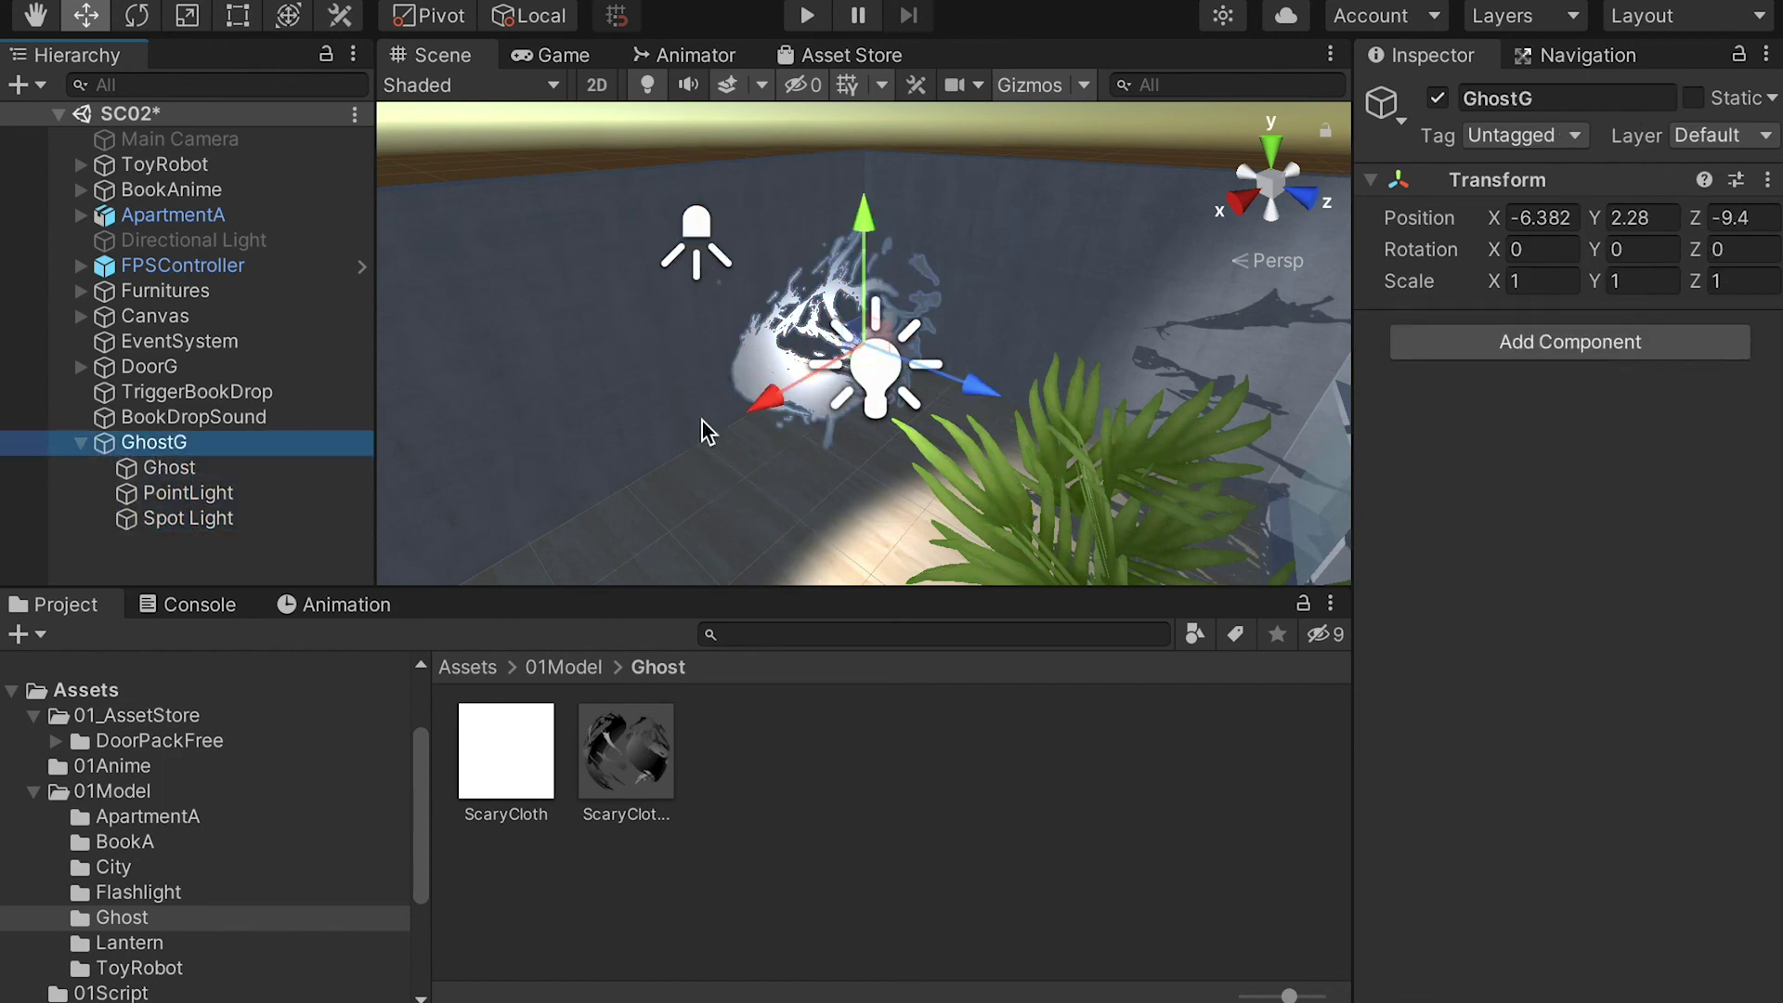
- Move GhostG along X to about -10.93, just outside the apartment wall past the plant, and save the scene
left_click_drag(705, 426, 759, 404, "alt")
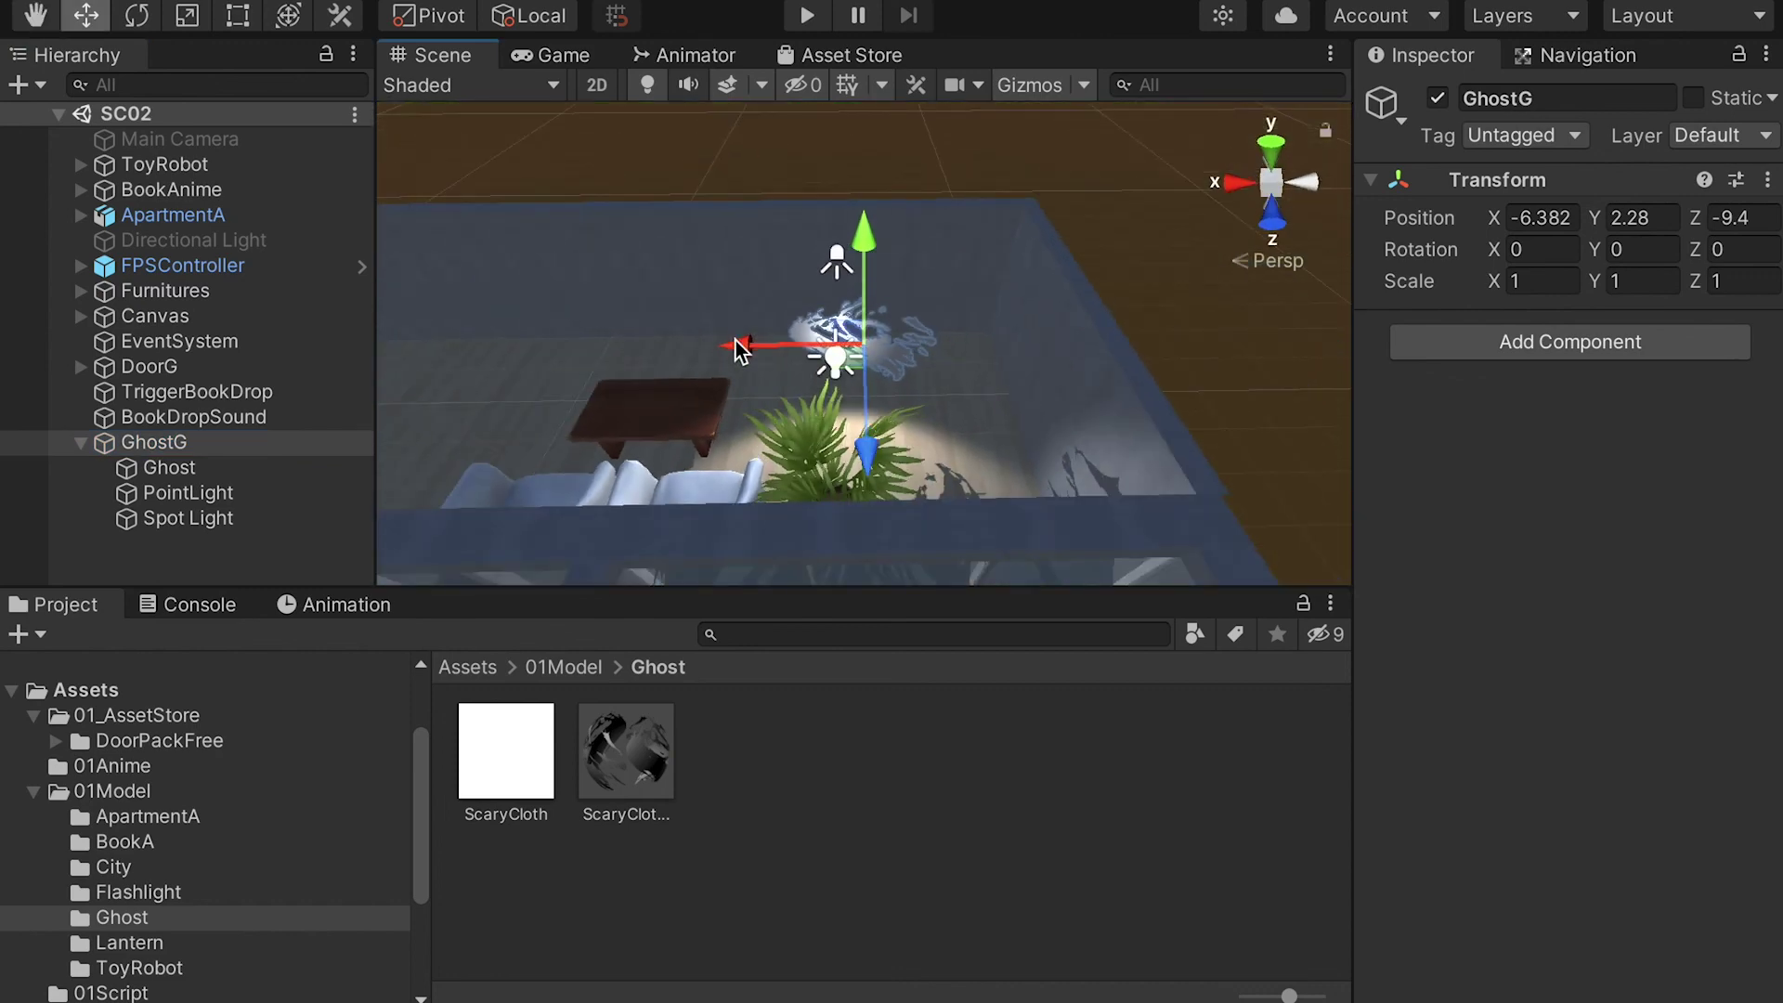
left_click_drag(737, 347, 561, 387)
middle_click_drag(575, 383, 1243, 375)
middle_click_drag(1001, 345, 153, 390, "alt")
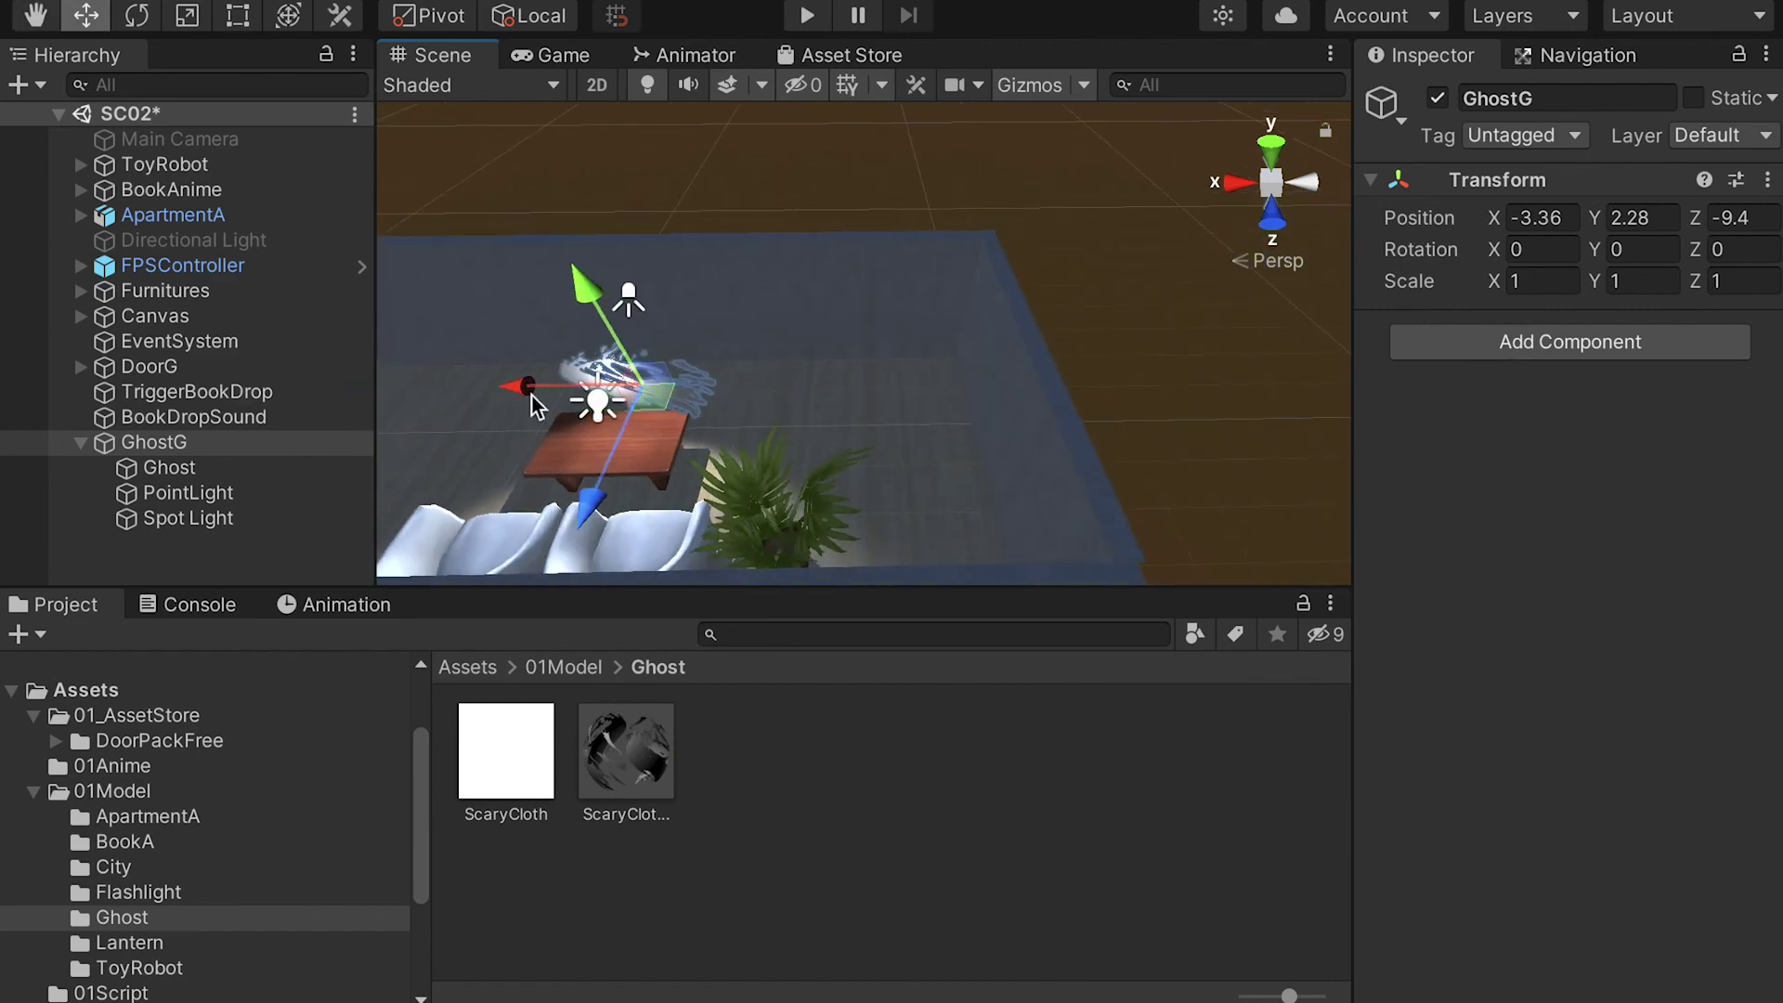
left_click_drag(531, 397, 948, 390)
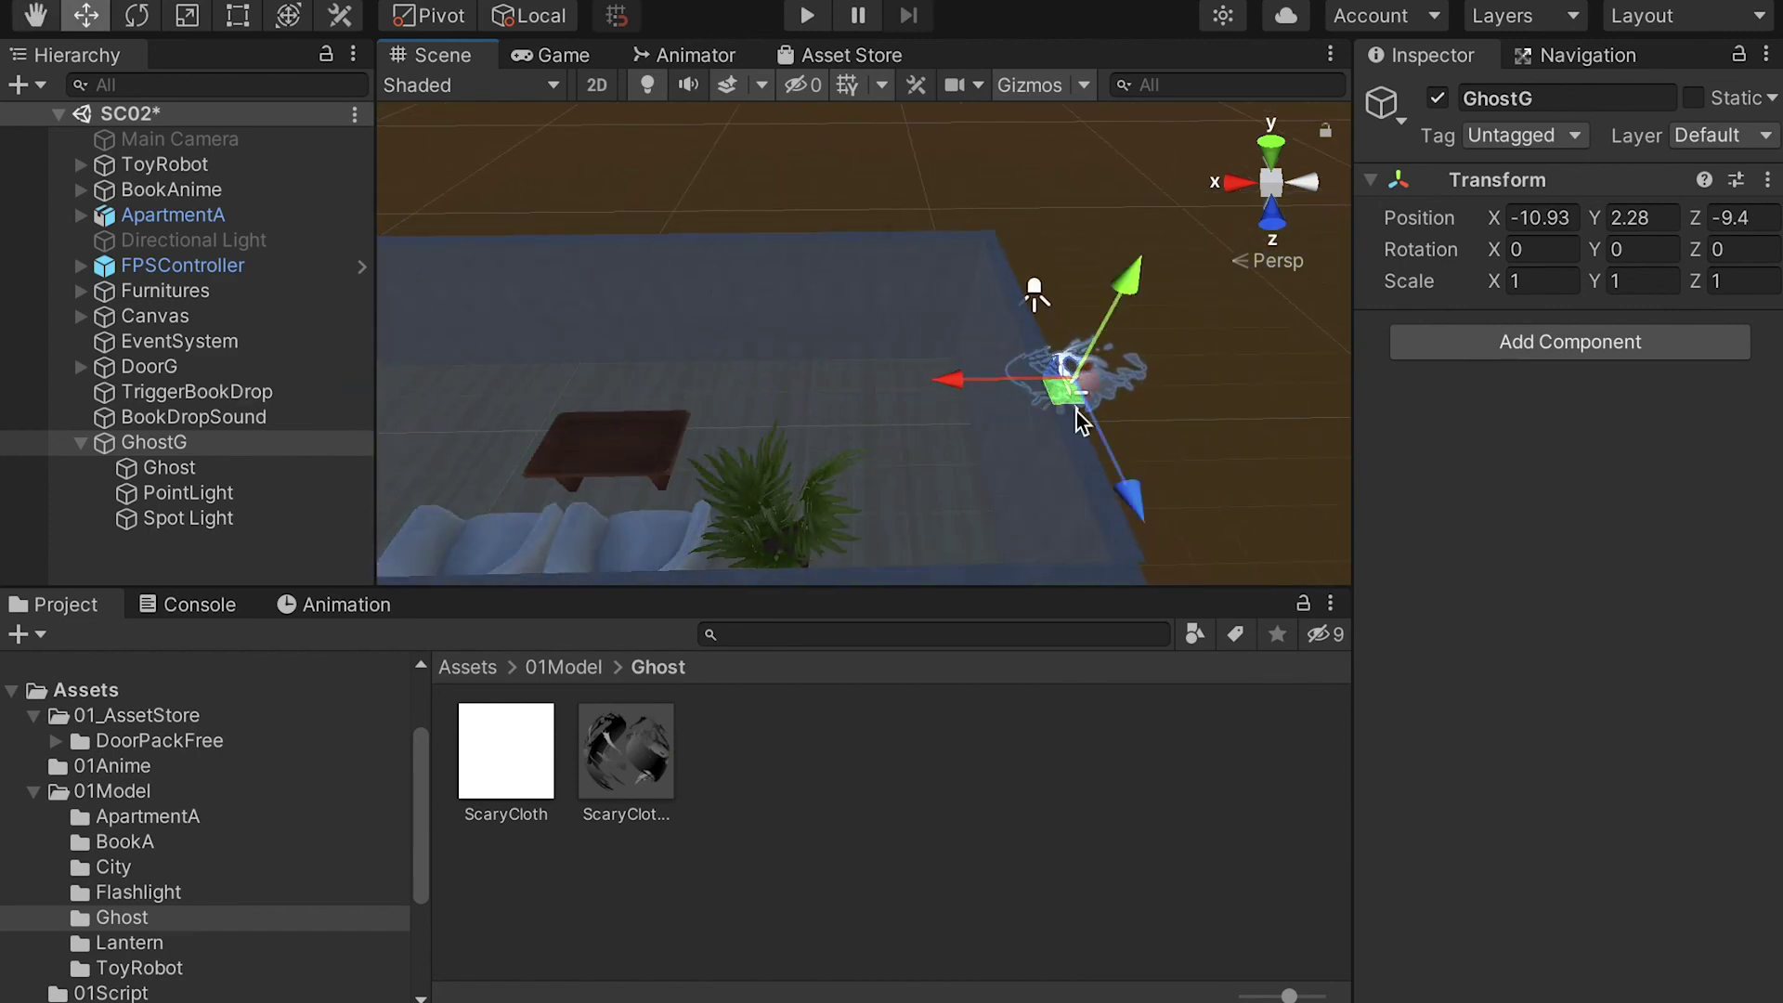
key("ctrl+s")
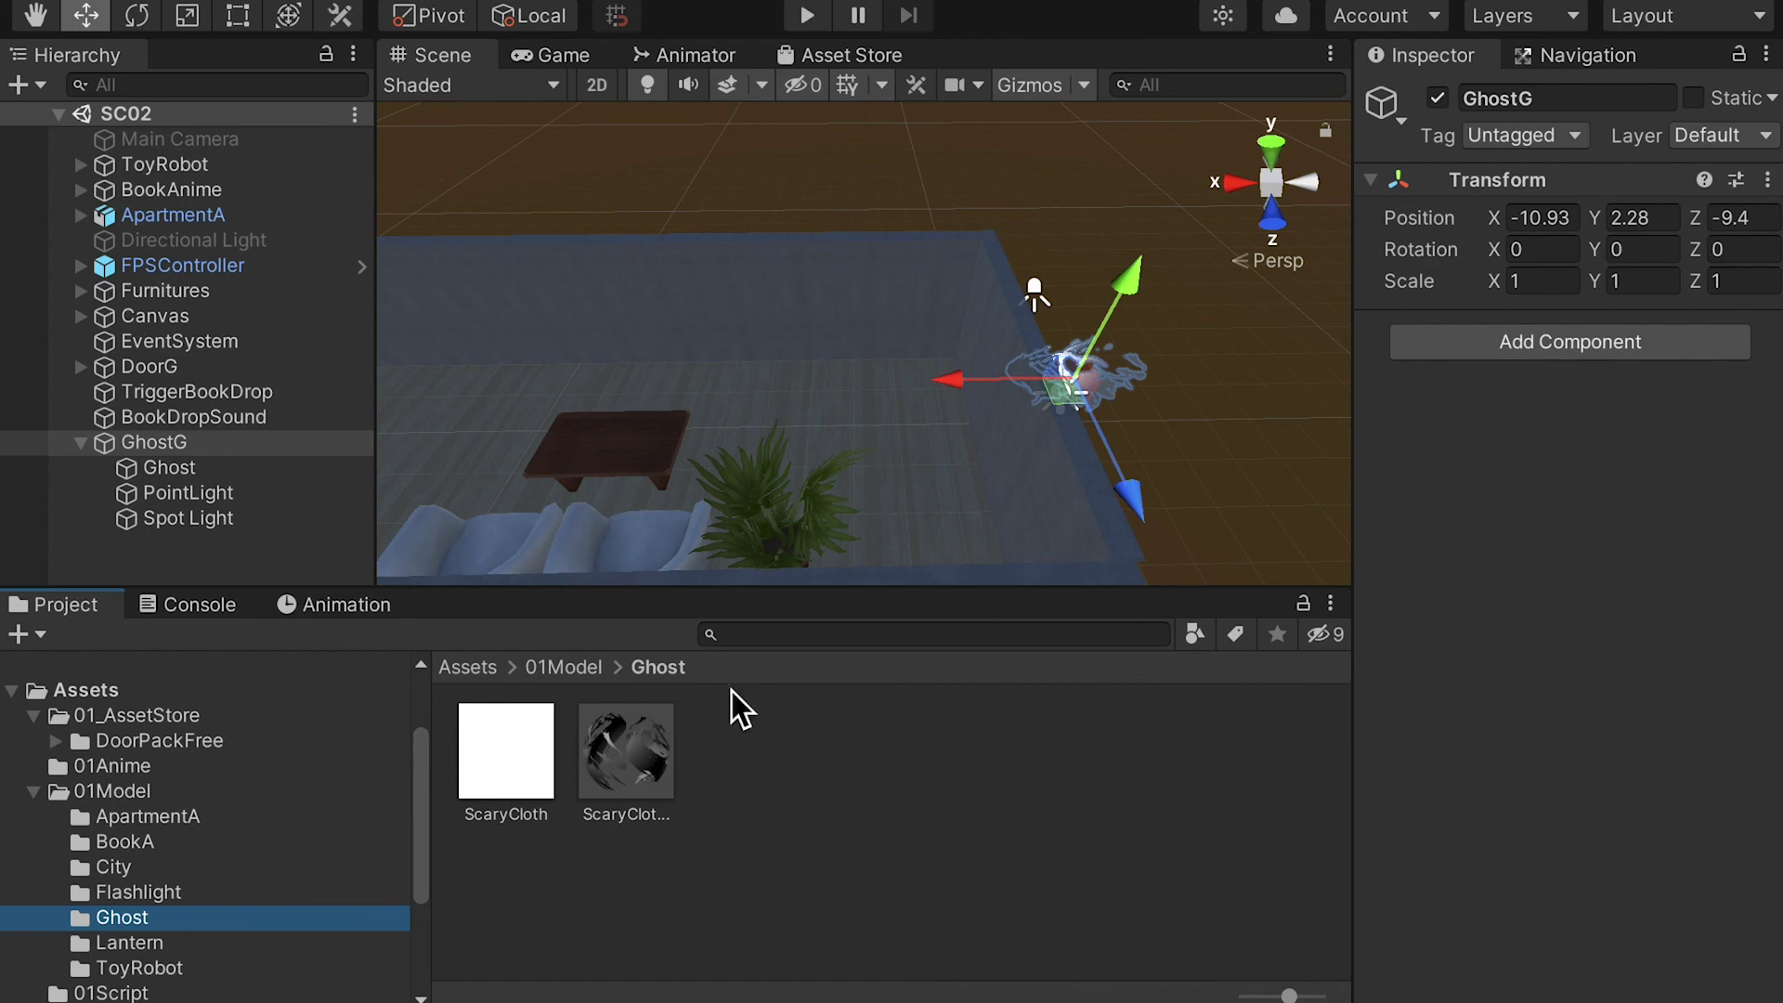
- Create an animation clip named GhostFly for GhostG in the Ghost folder
left_click(347, 606)
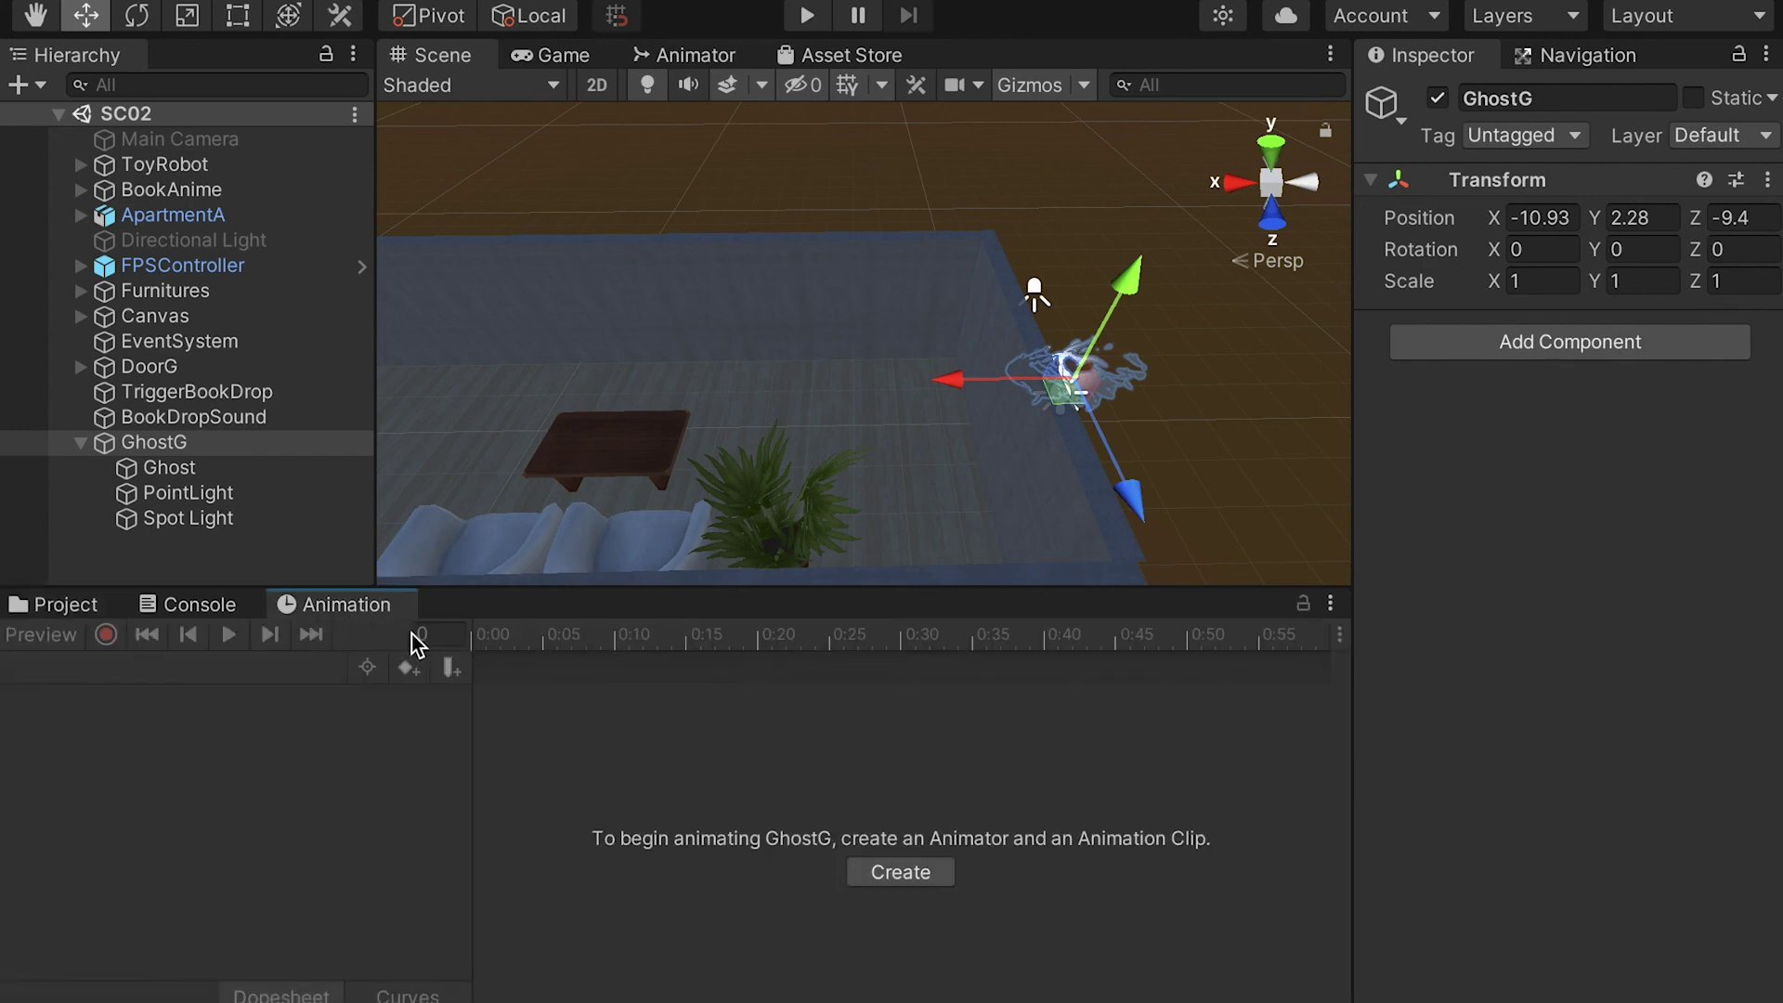
left_click(901, 873)
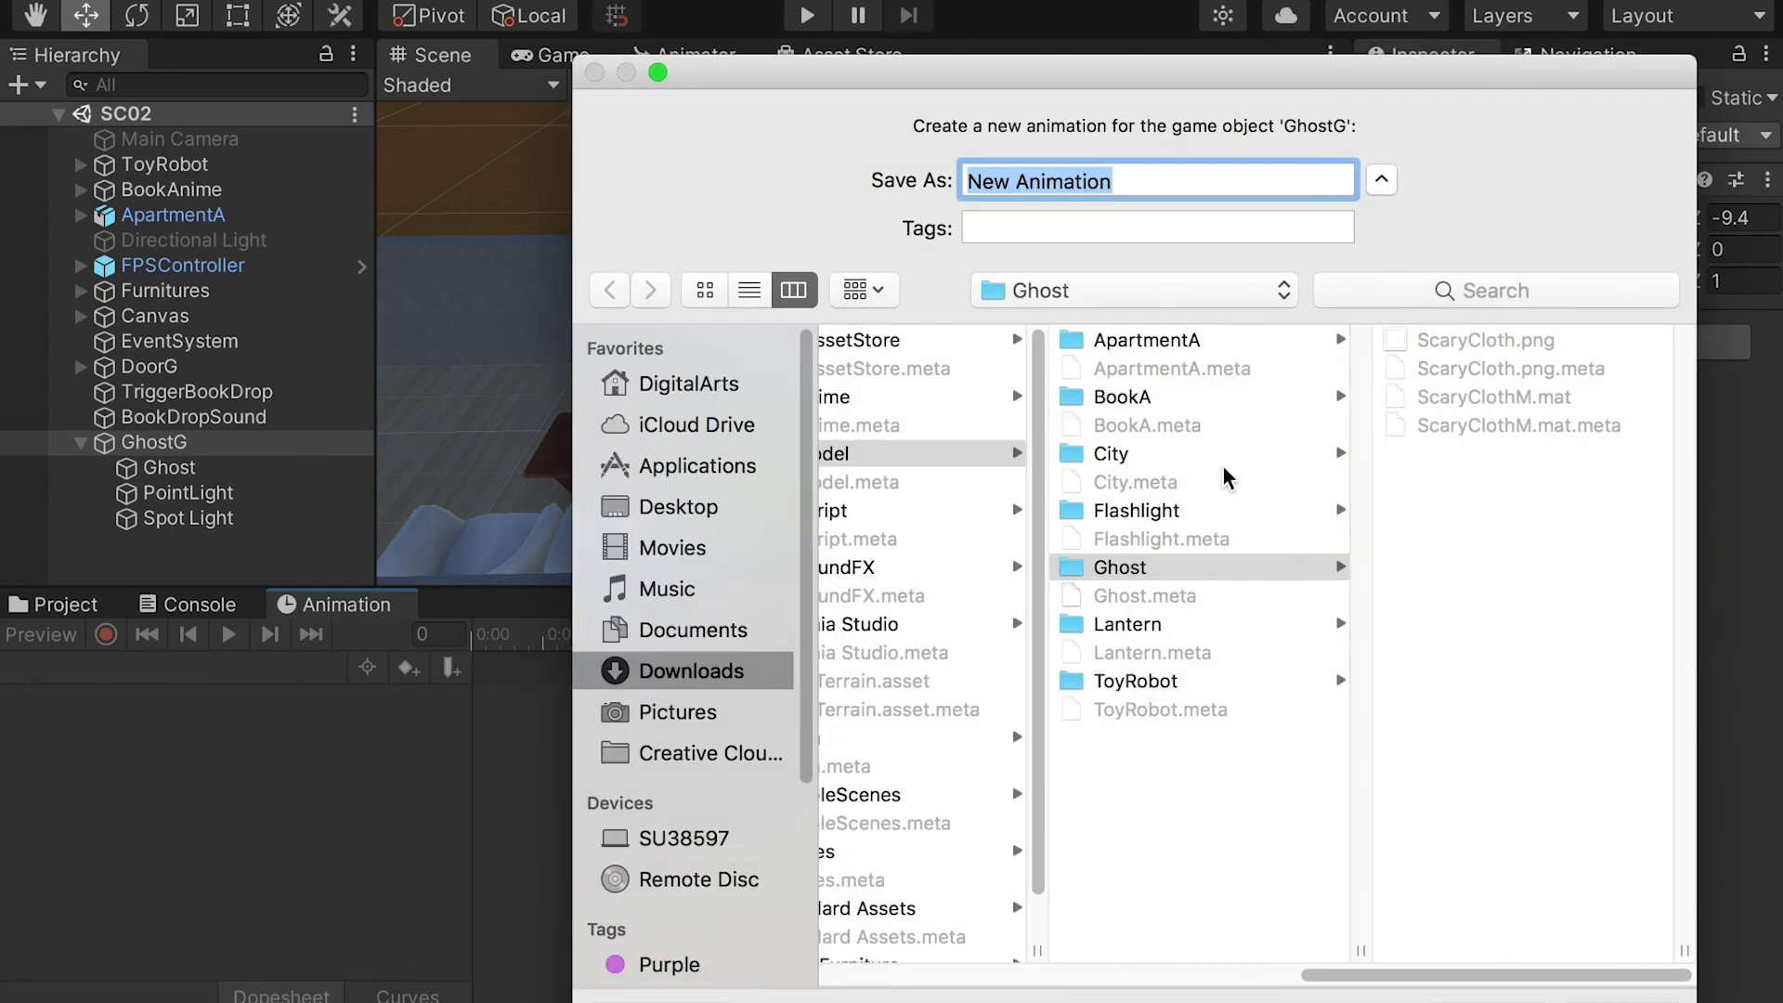
type("GhostFly")
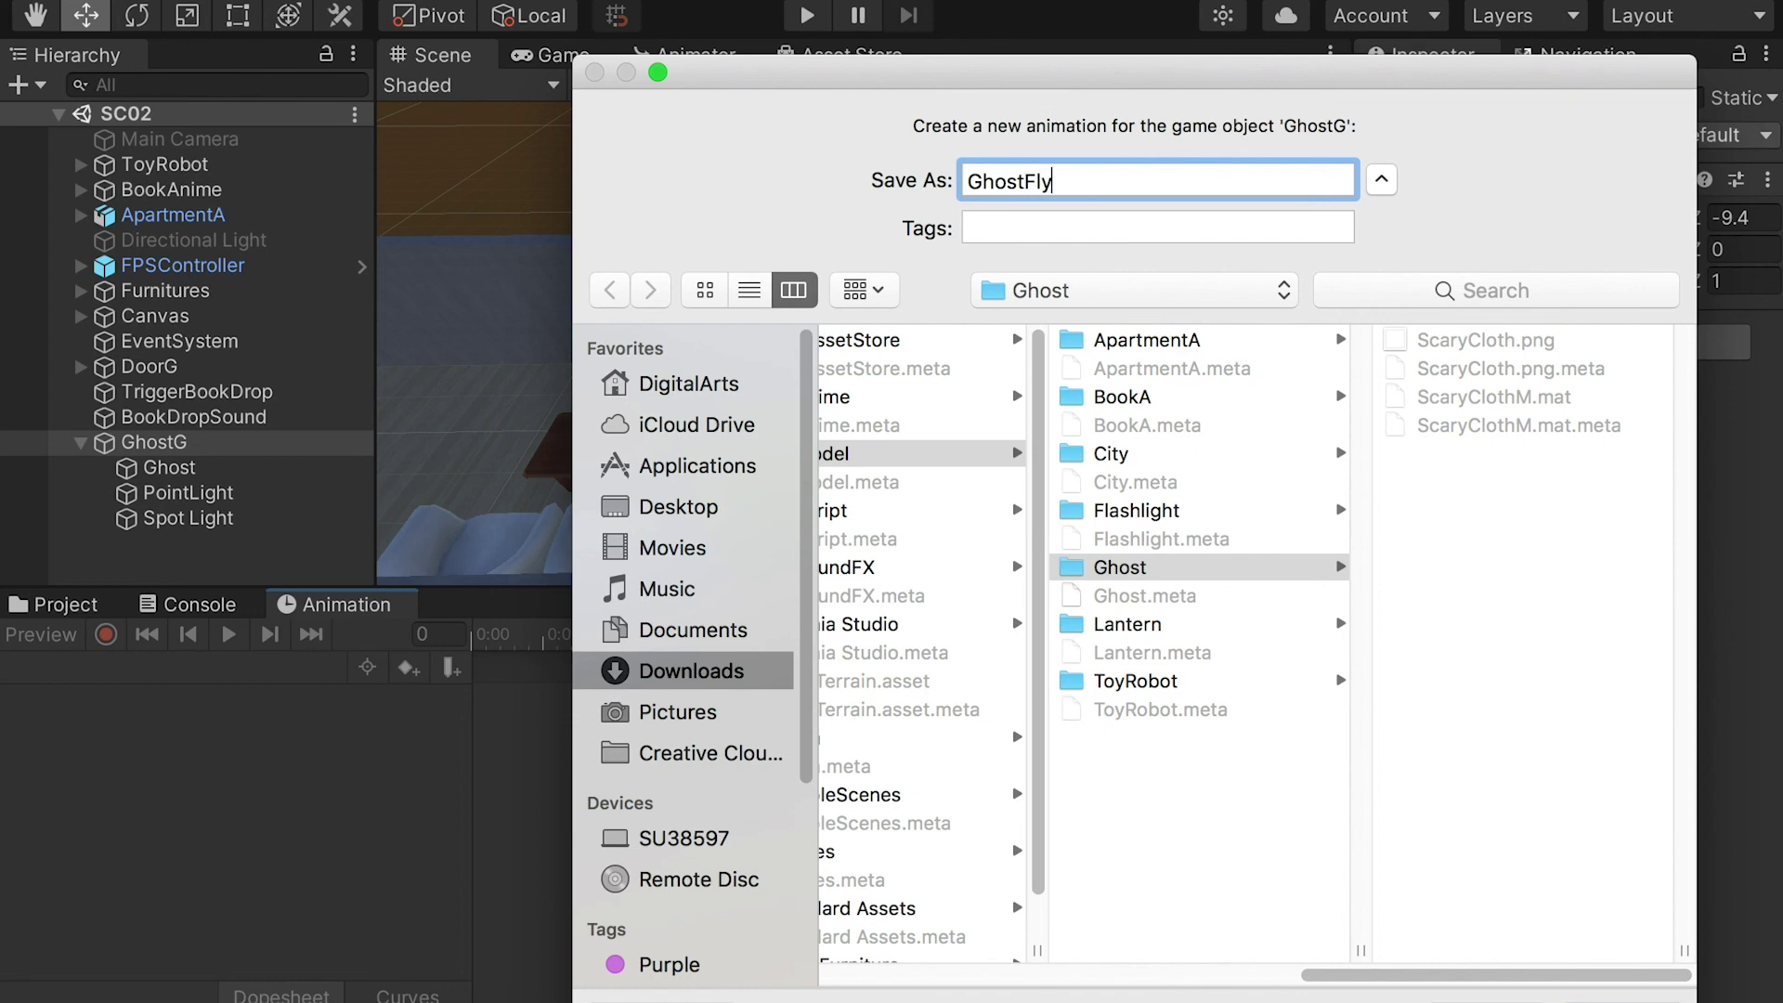
key("Return")
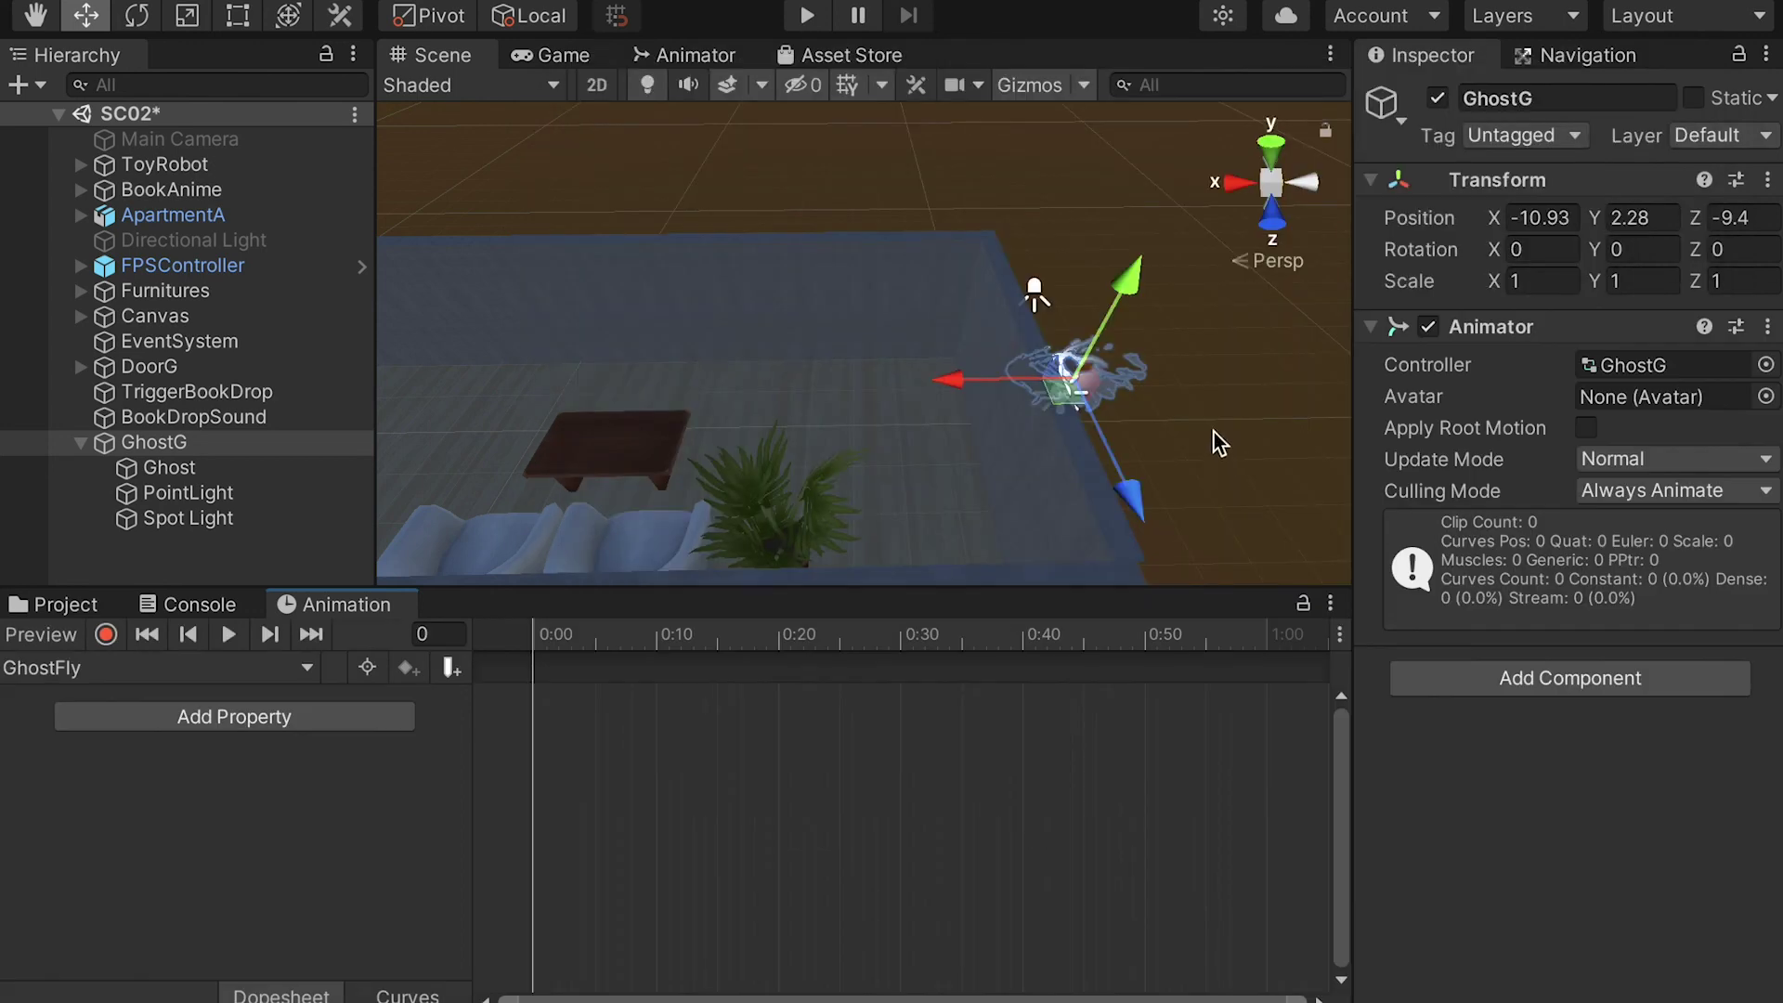
- Record a position keyframe at frame 120 of GhostFly with GhostG moved across the apartment to about X 12.3
left_click(106, 635)
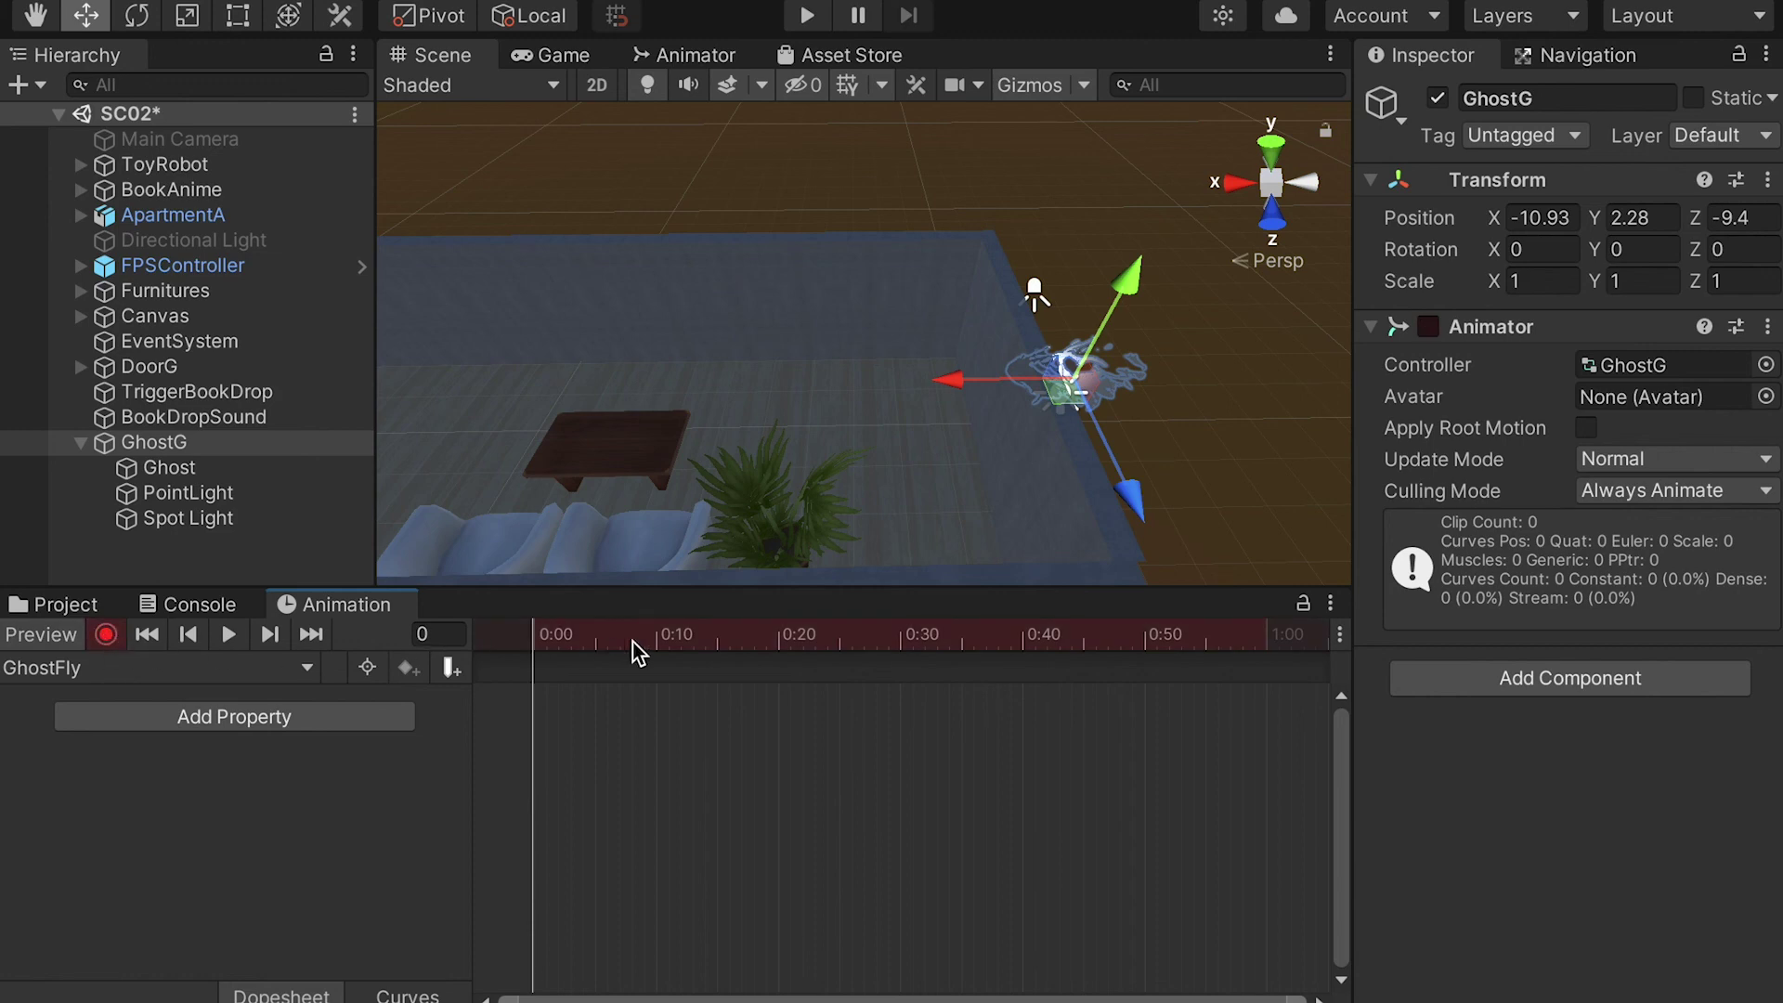
middle_click_drag(762, 407, 995, 406)
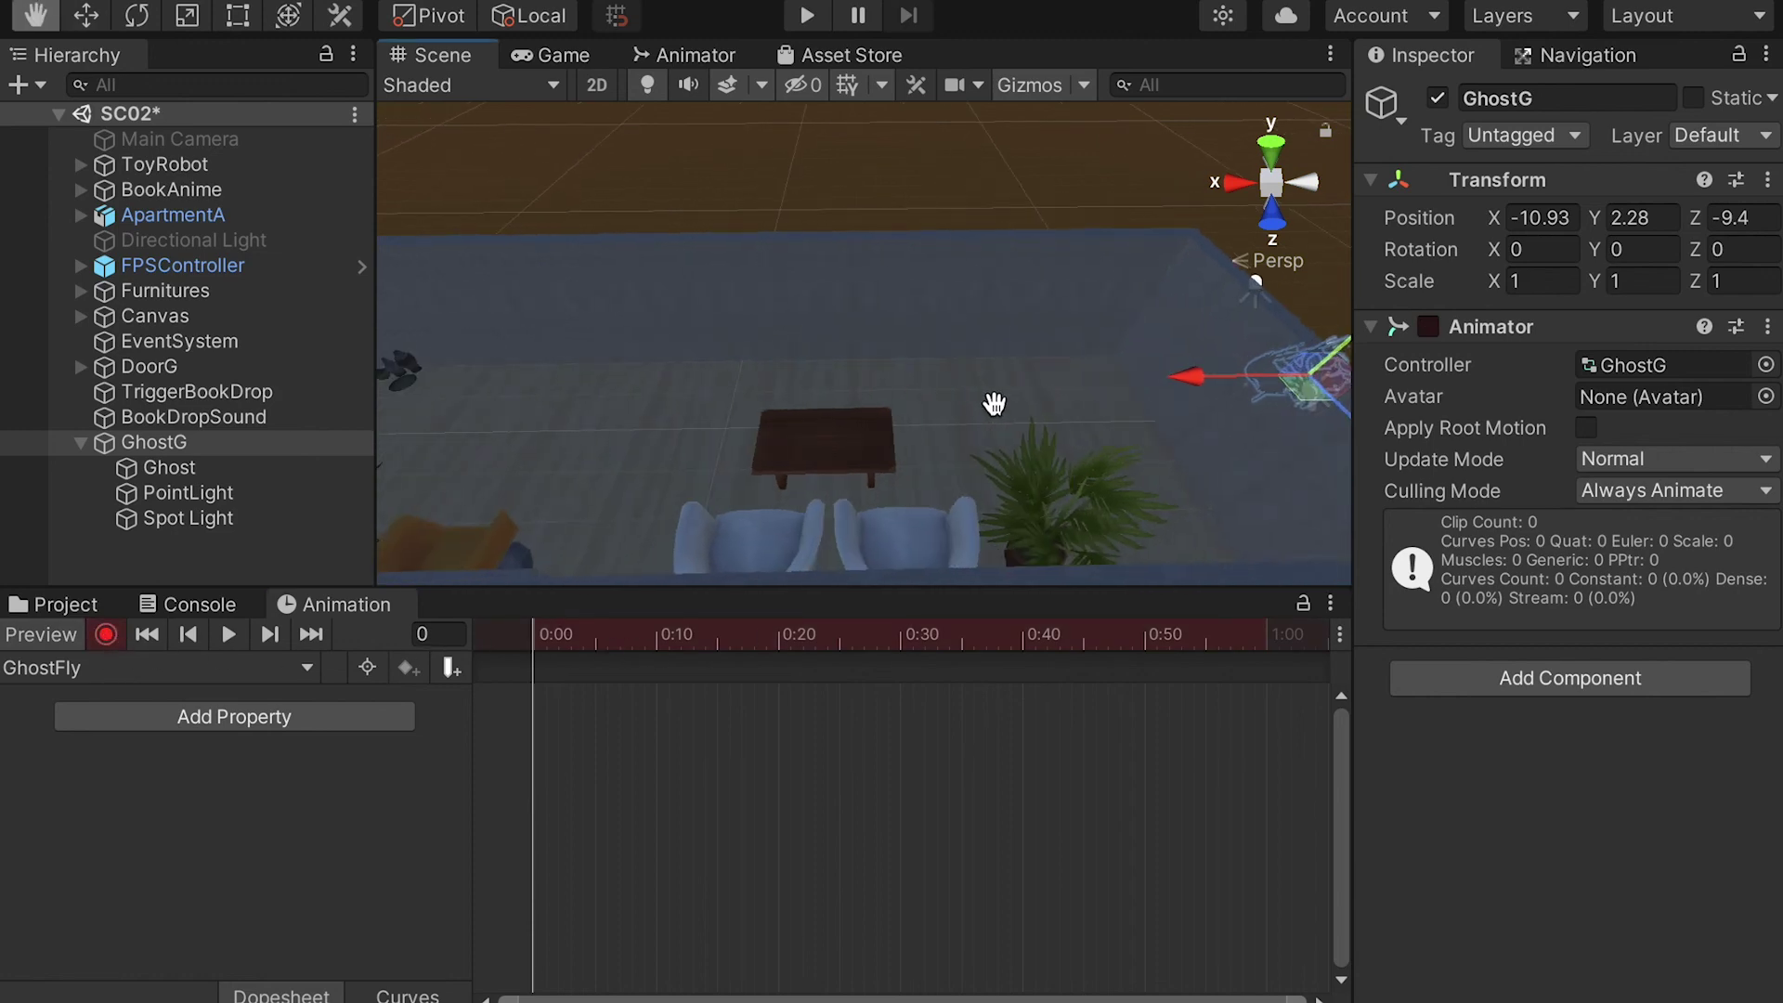
right_click_drag(995, 406, 668, 409, "alt")
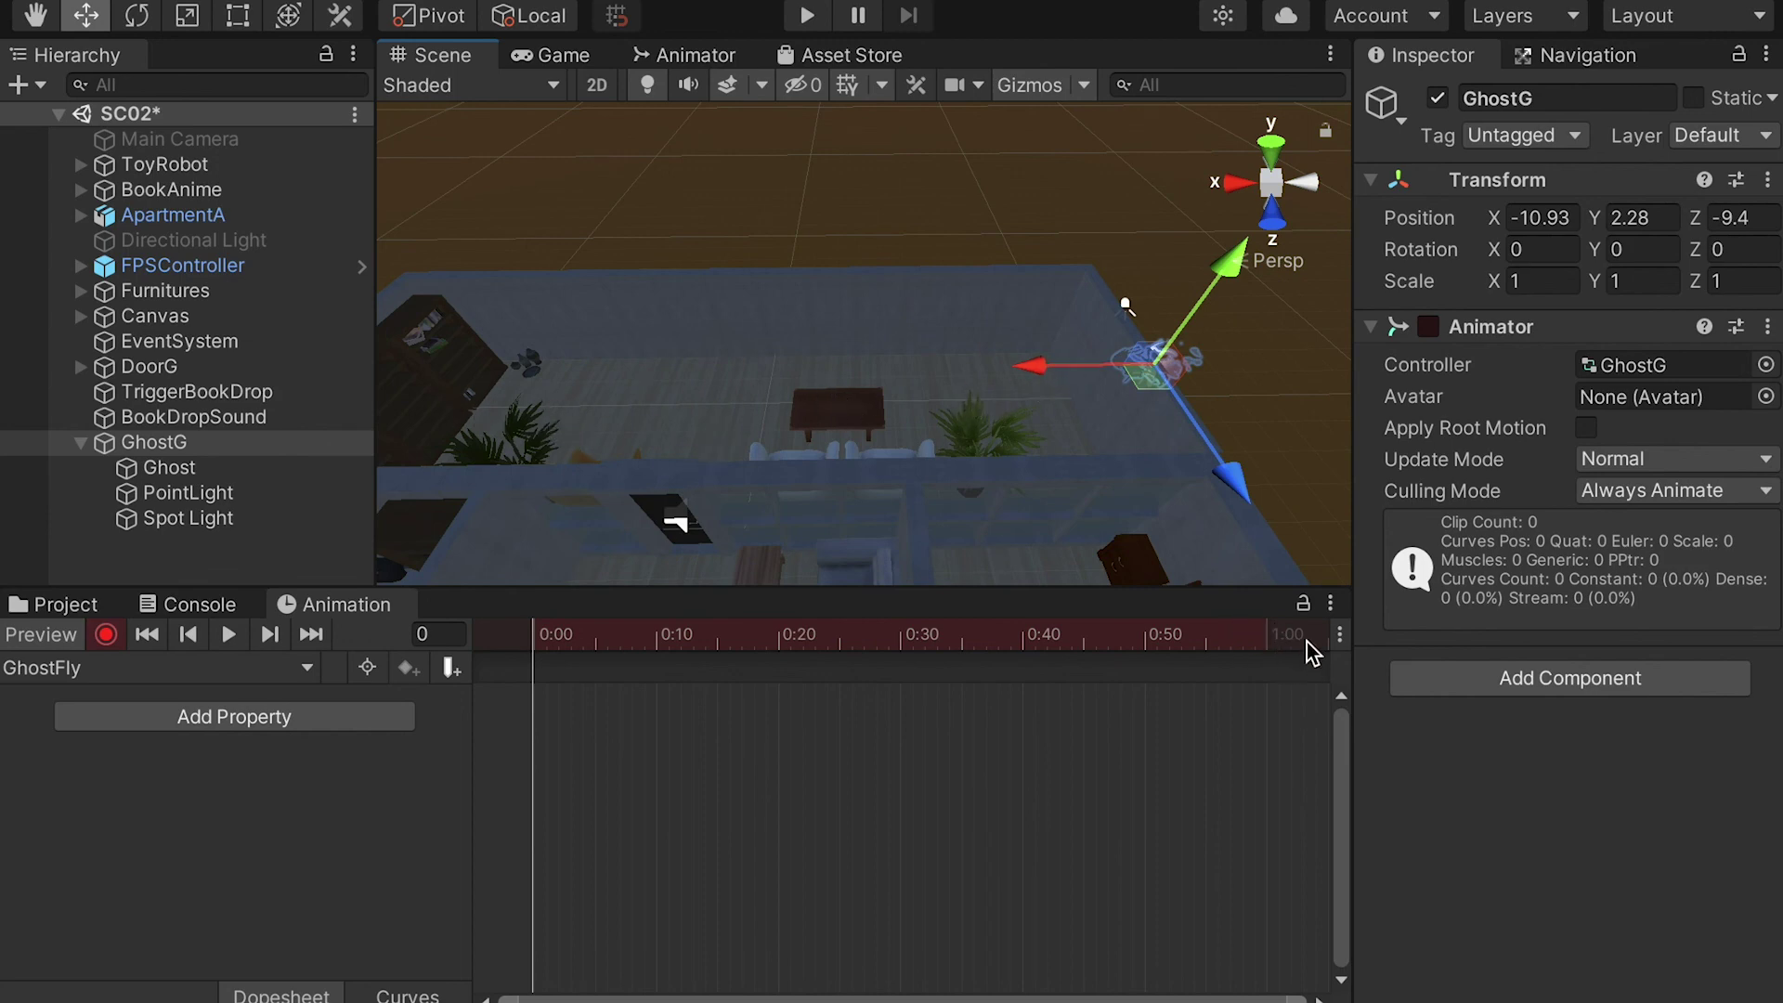
left_click_drag(1239, 639, 1269, 658)
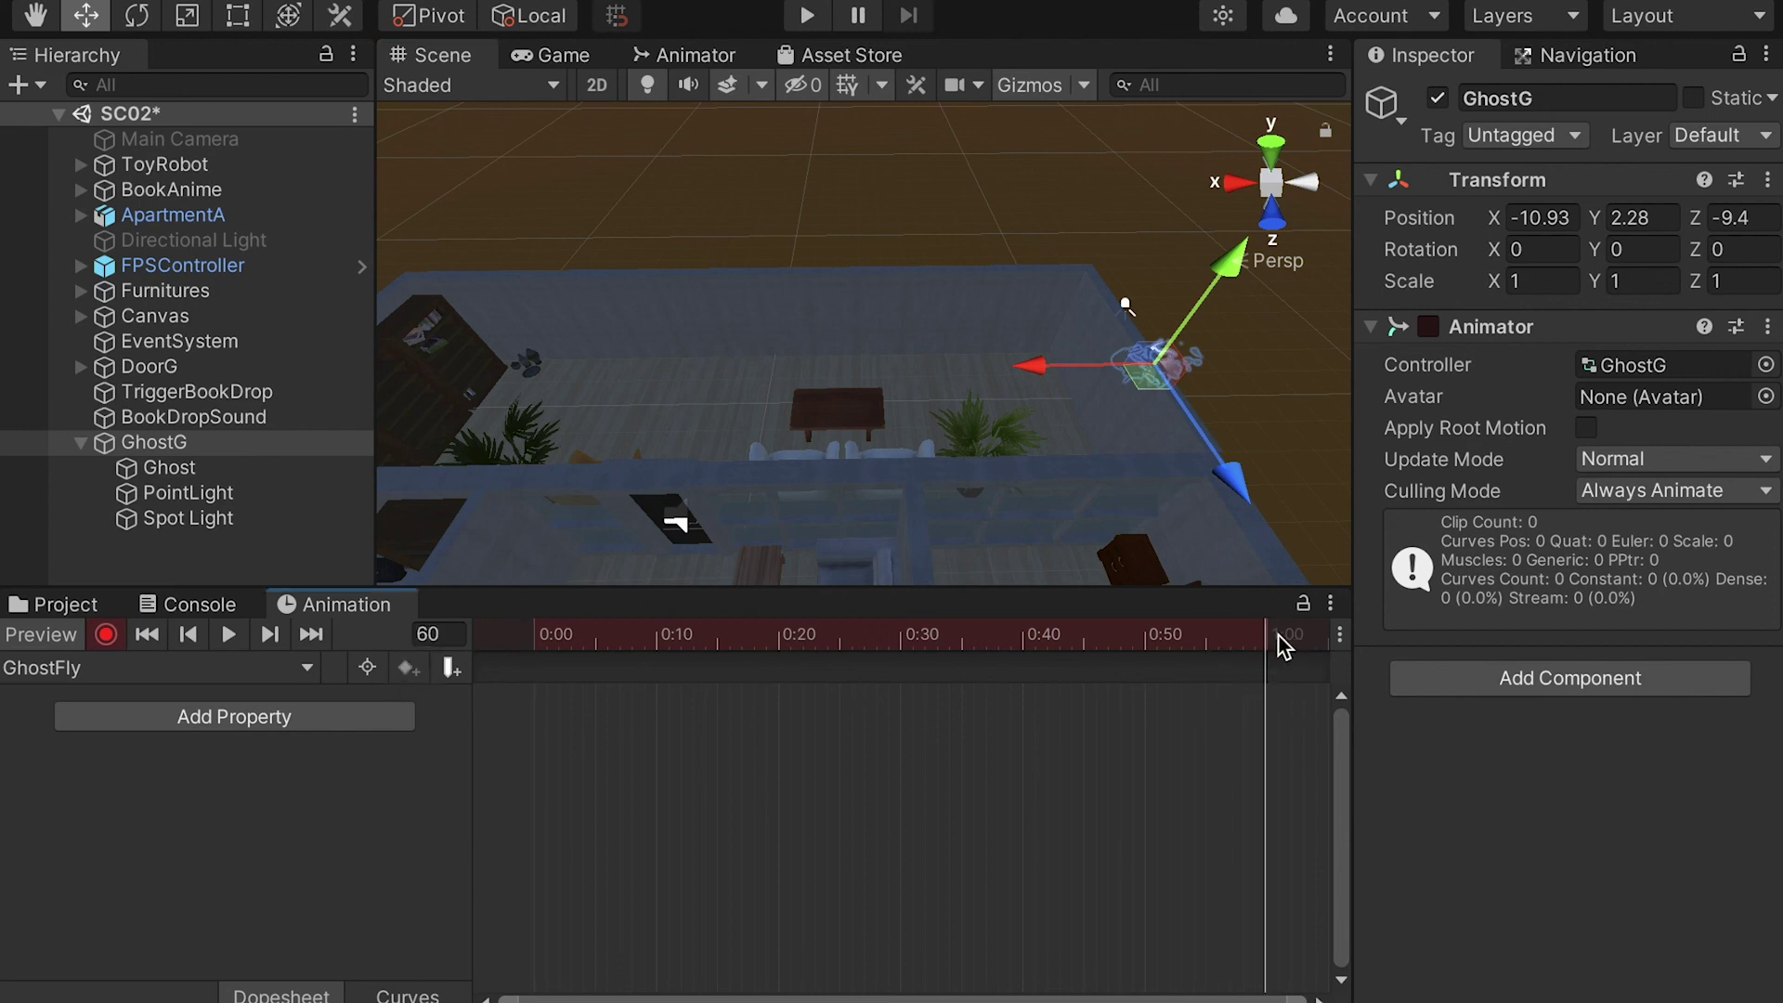
left_click(444, 635)
type("120")
left_click_drag(1045, 365, 678, 354)
middle_click_drag(757, 352, 1031, 351)
left_click_drag(994, 364, 464, 381)
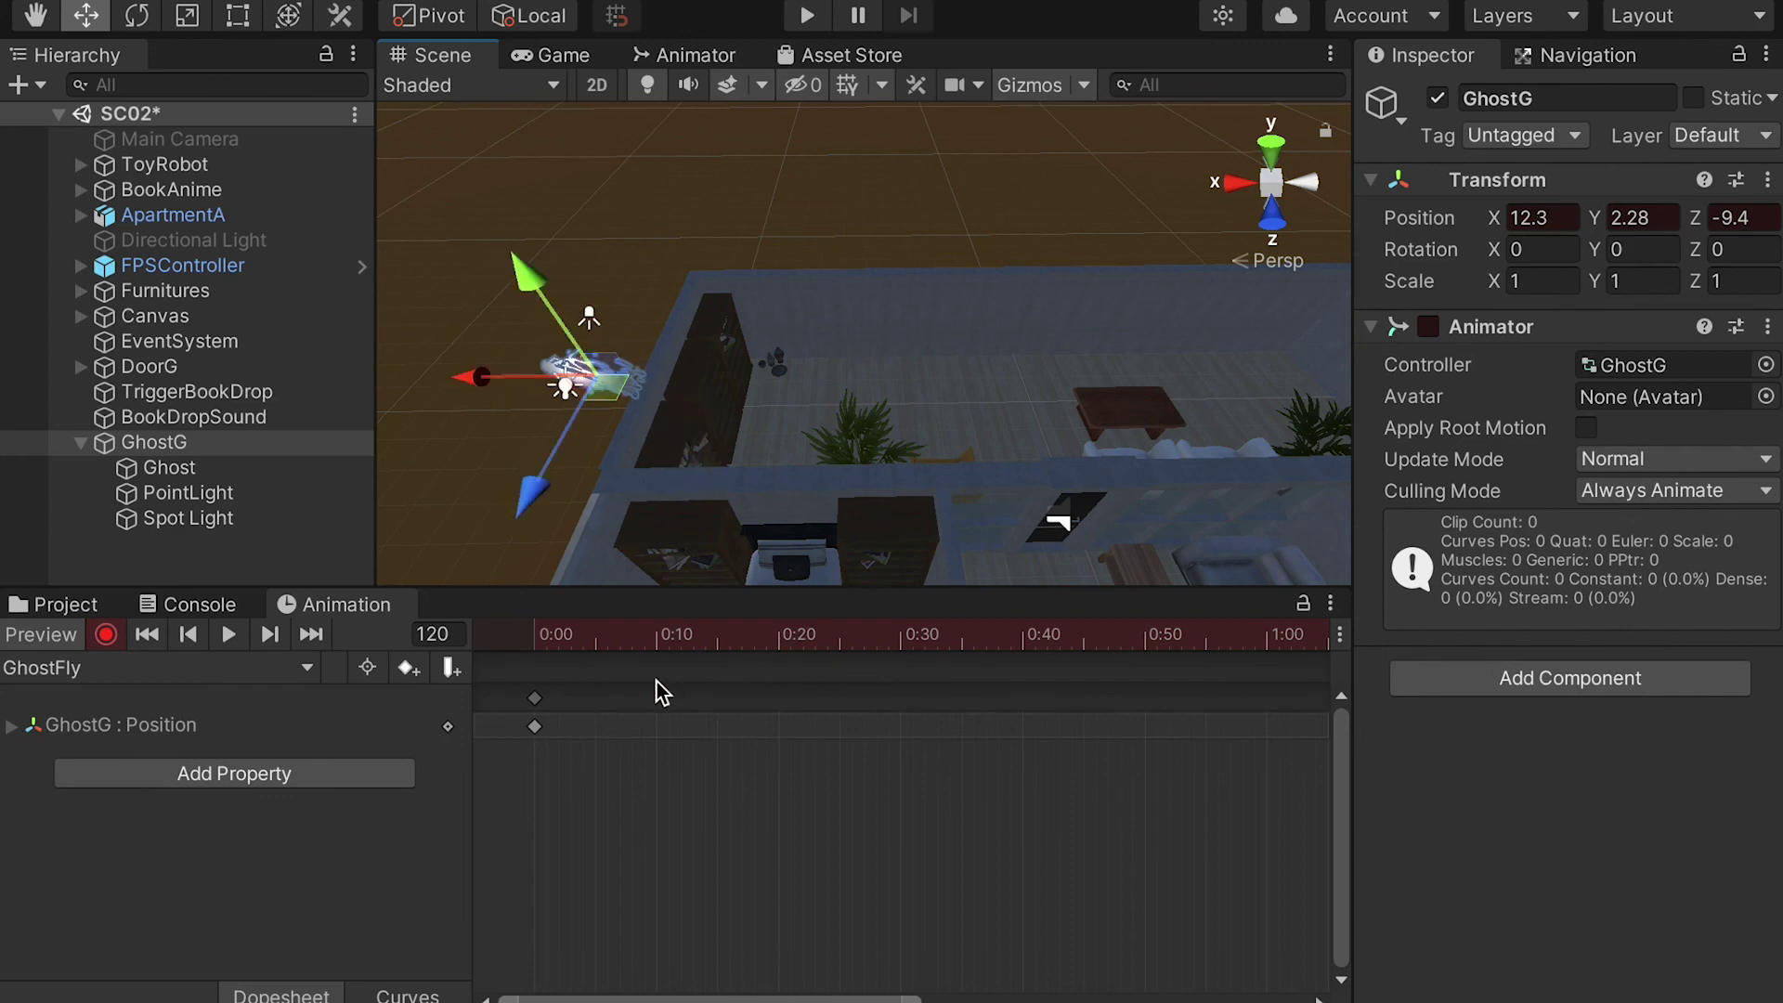
- Play and scrub the GhostFly clip from frame 0, examining the ghost's flight path from above and from inside the living room
left_click_drag(604, 635, 514, 647)
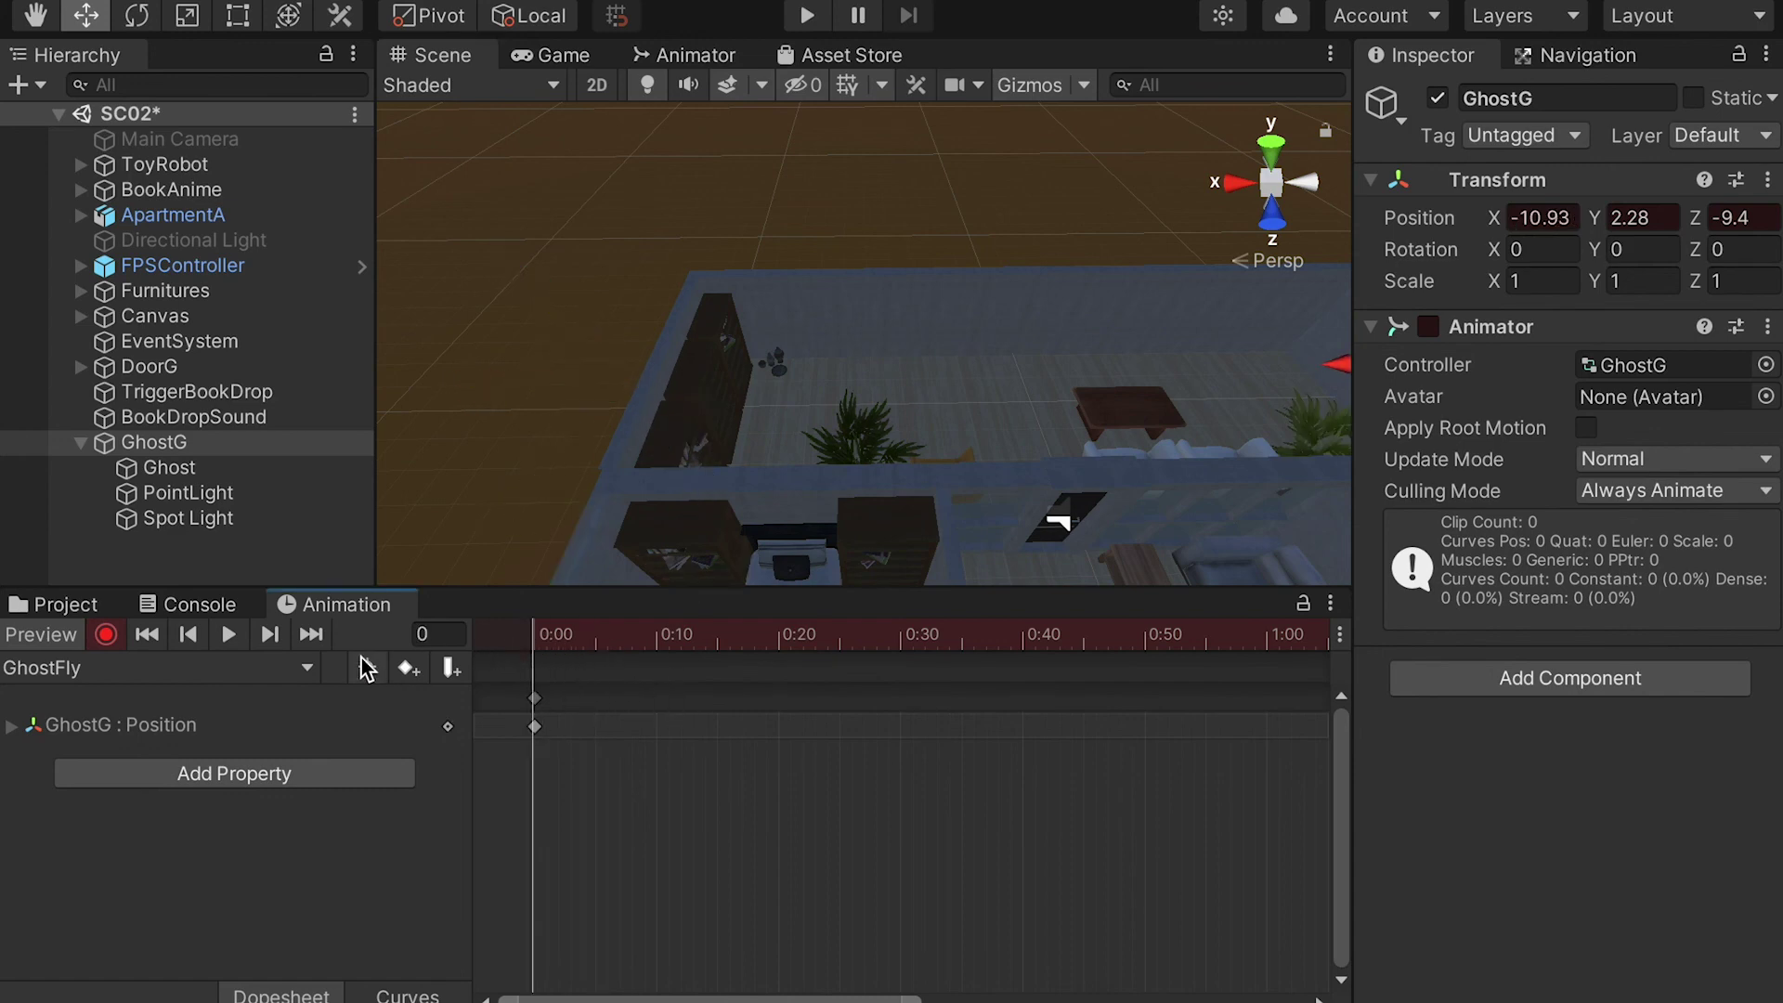
middle_click_drag(1134, 338, 968, 472)
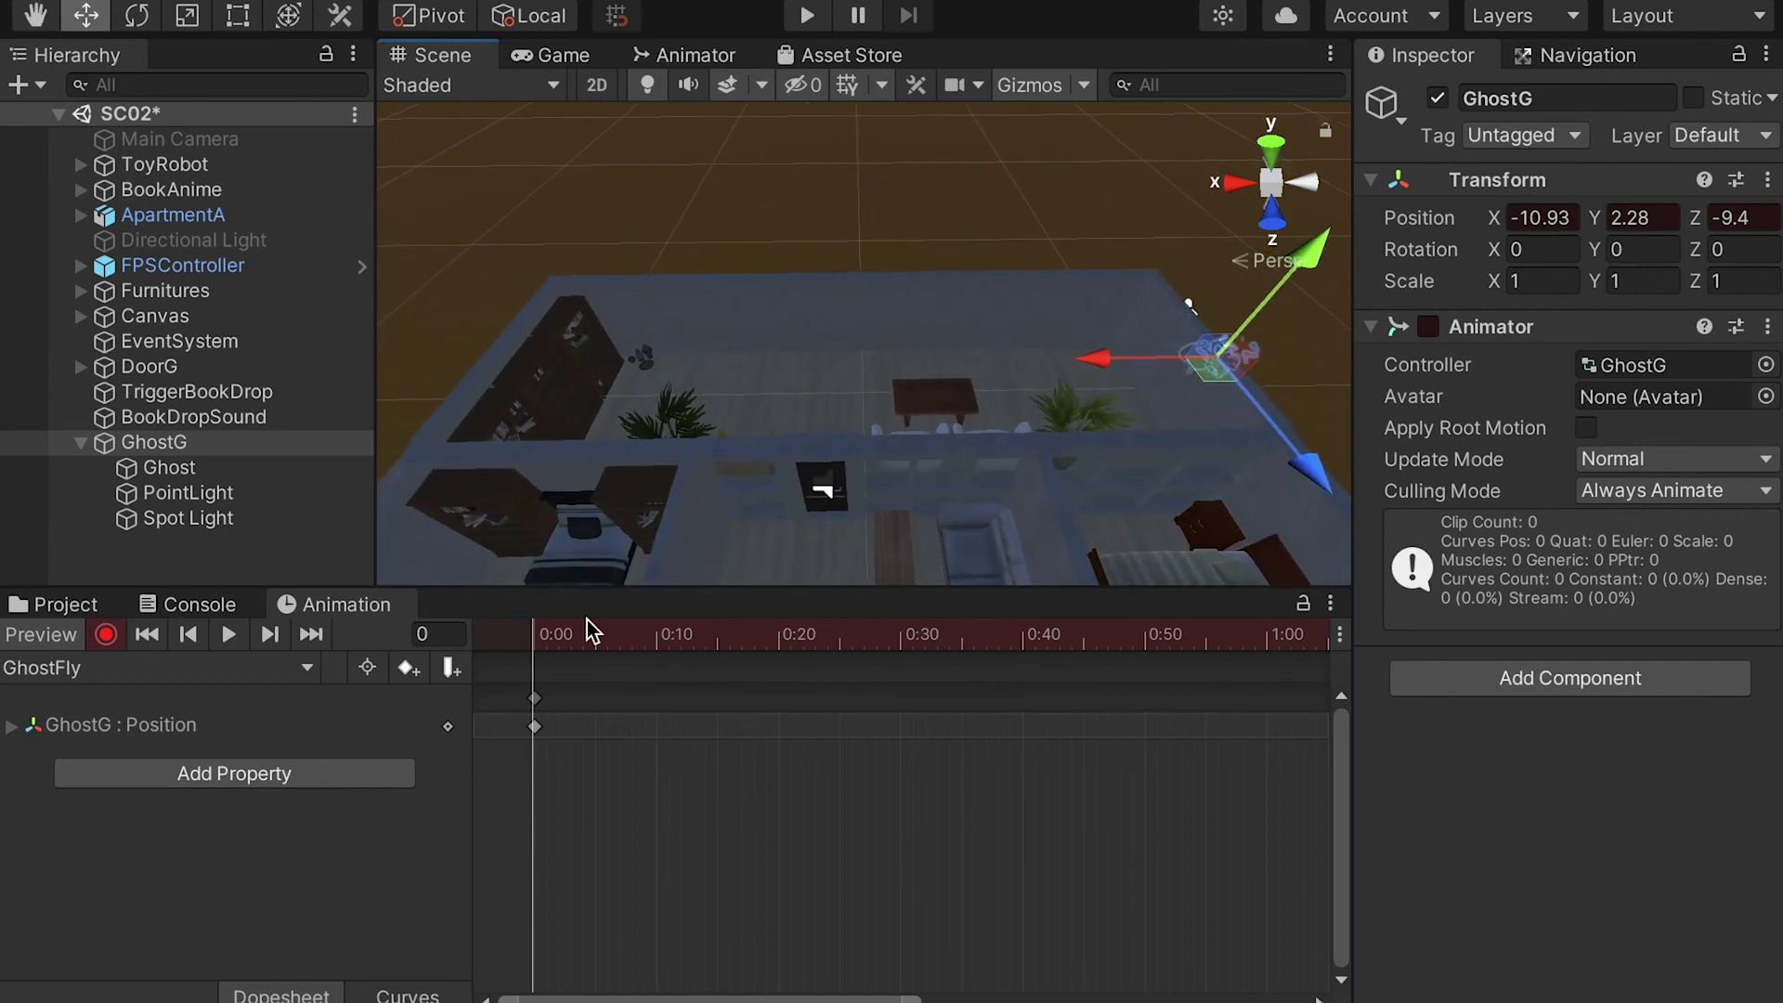
left_click(231, 636)
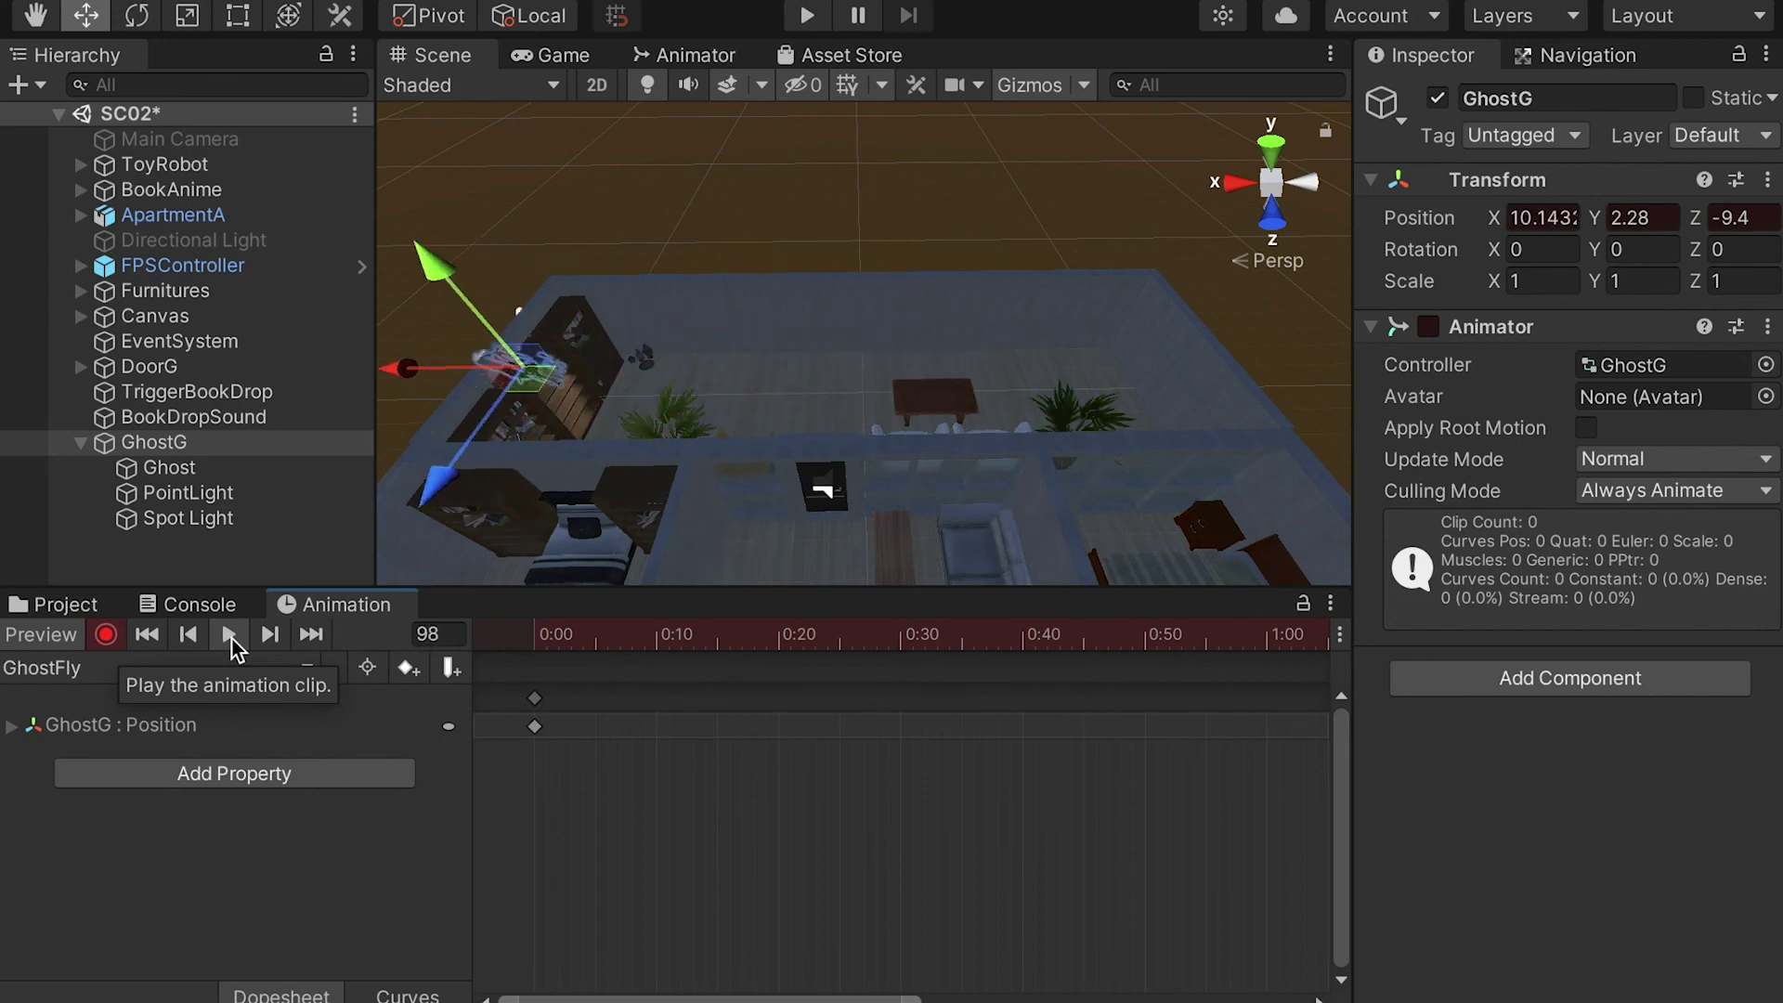
right_click_drag(929, 438, 1049, 446)
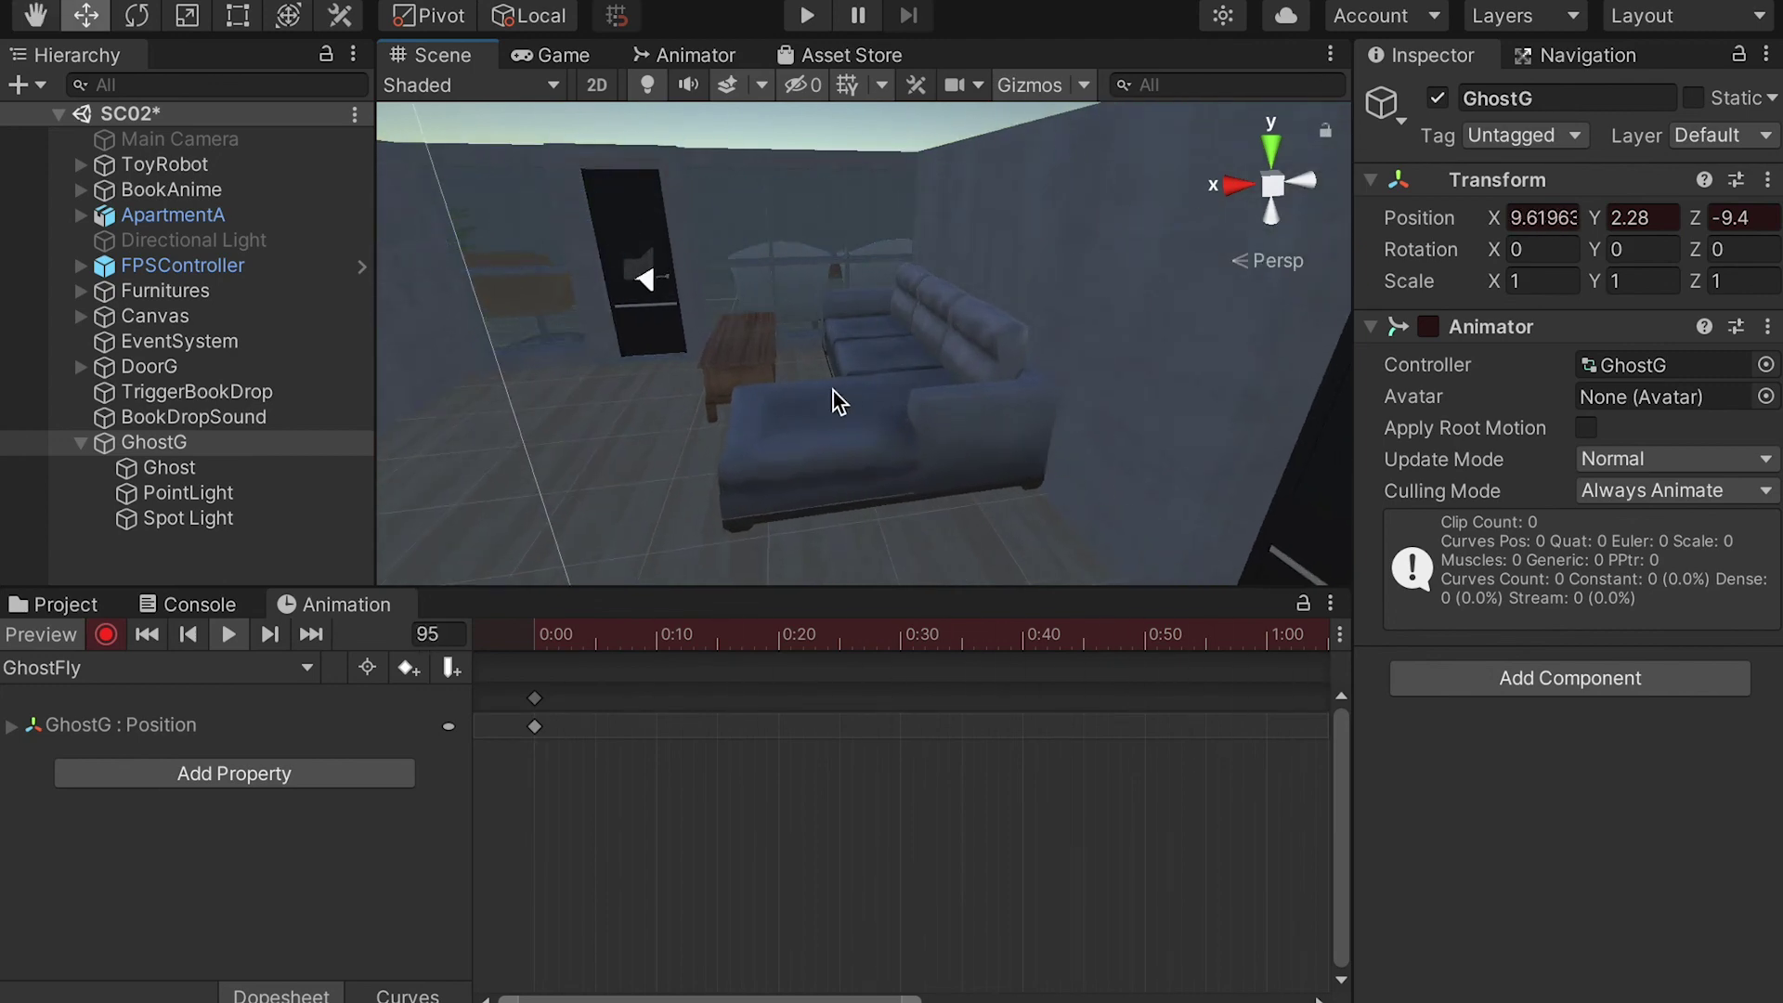
middle_click_drag(791, 390, 856, 435)
right_click_drag(821, 421, 866, 358)
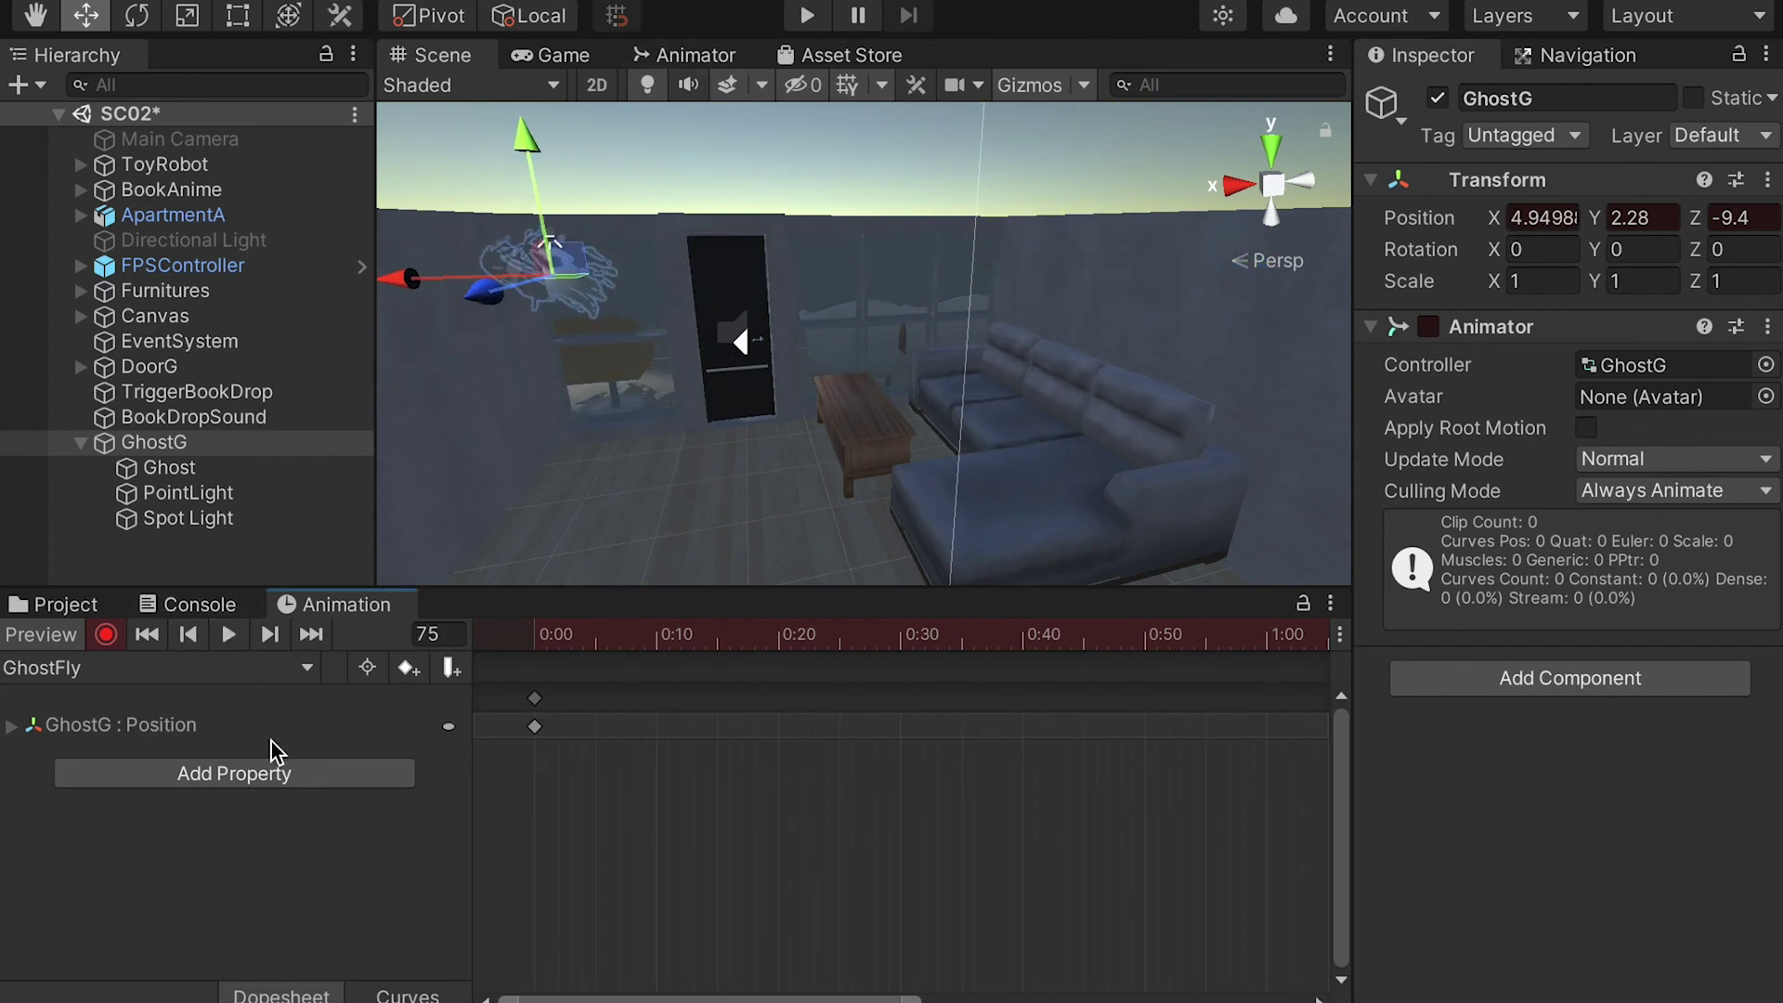
left_click_drag(669, 649, 443, 649)
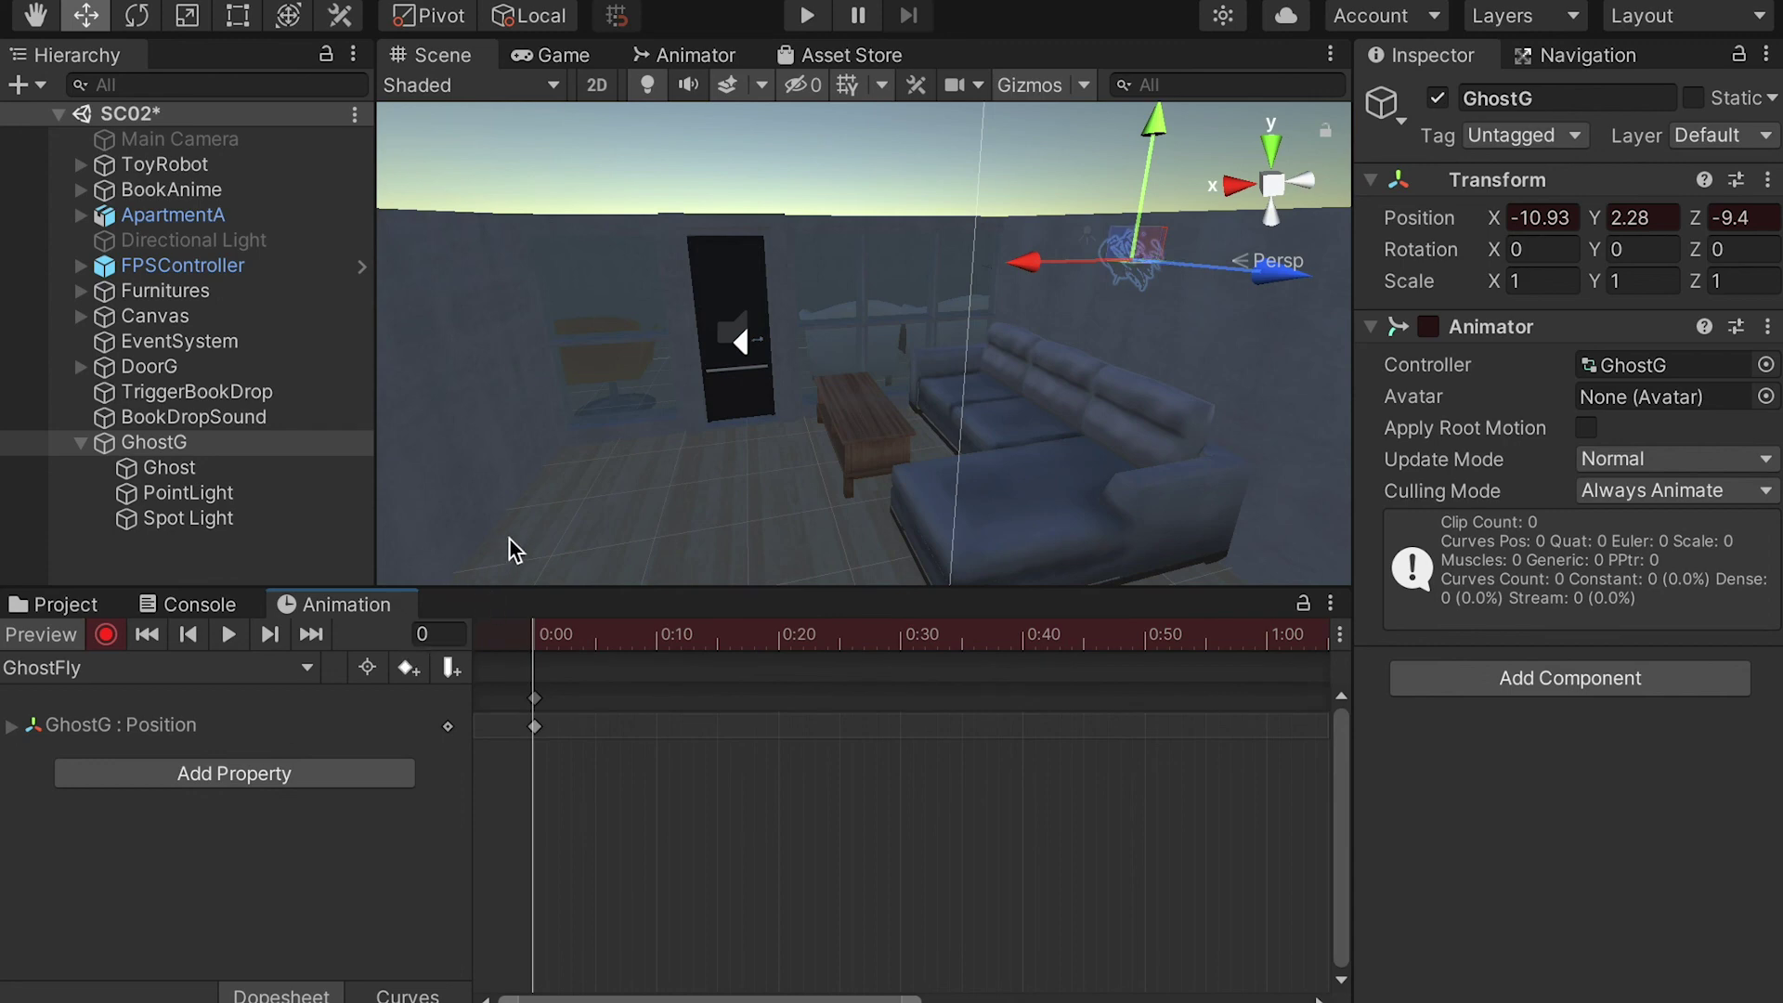
- Save the scene and collapse the GhostG group in the hierarchy
key("ctrl+s")
left_click_drag(606, 403, 470, 508, "alt")
left_click(182, 555)
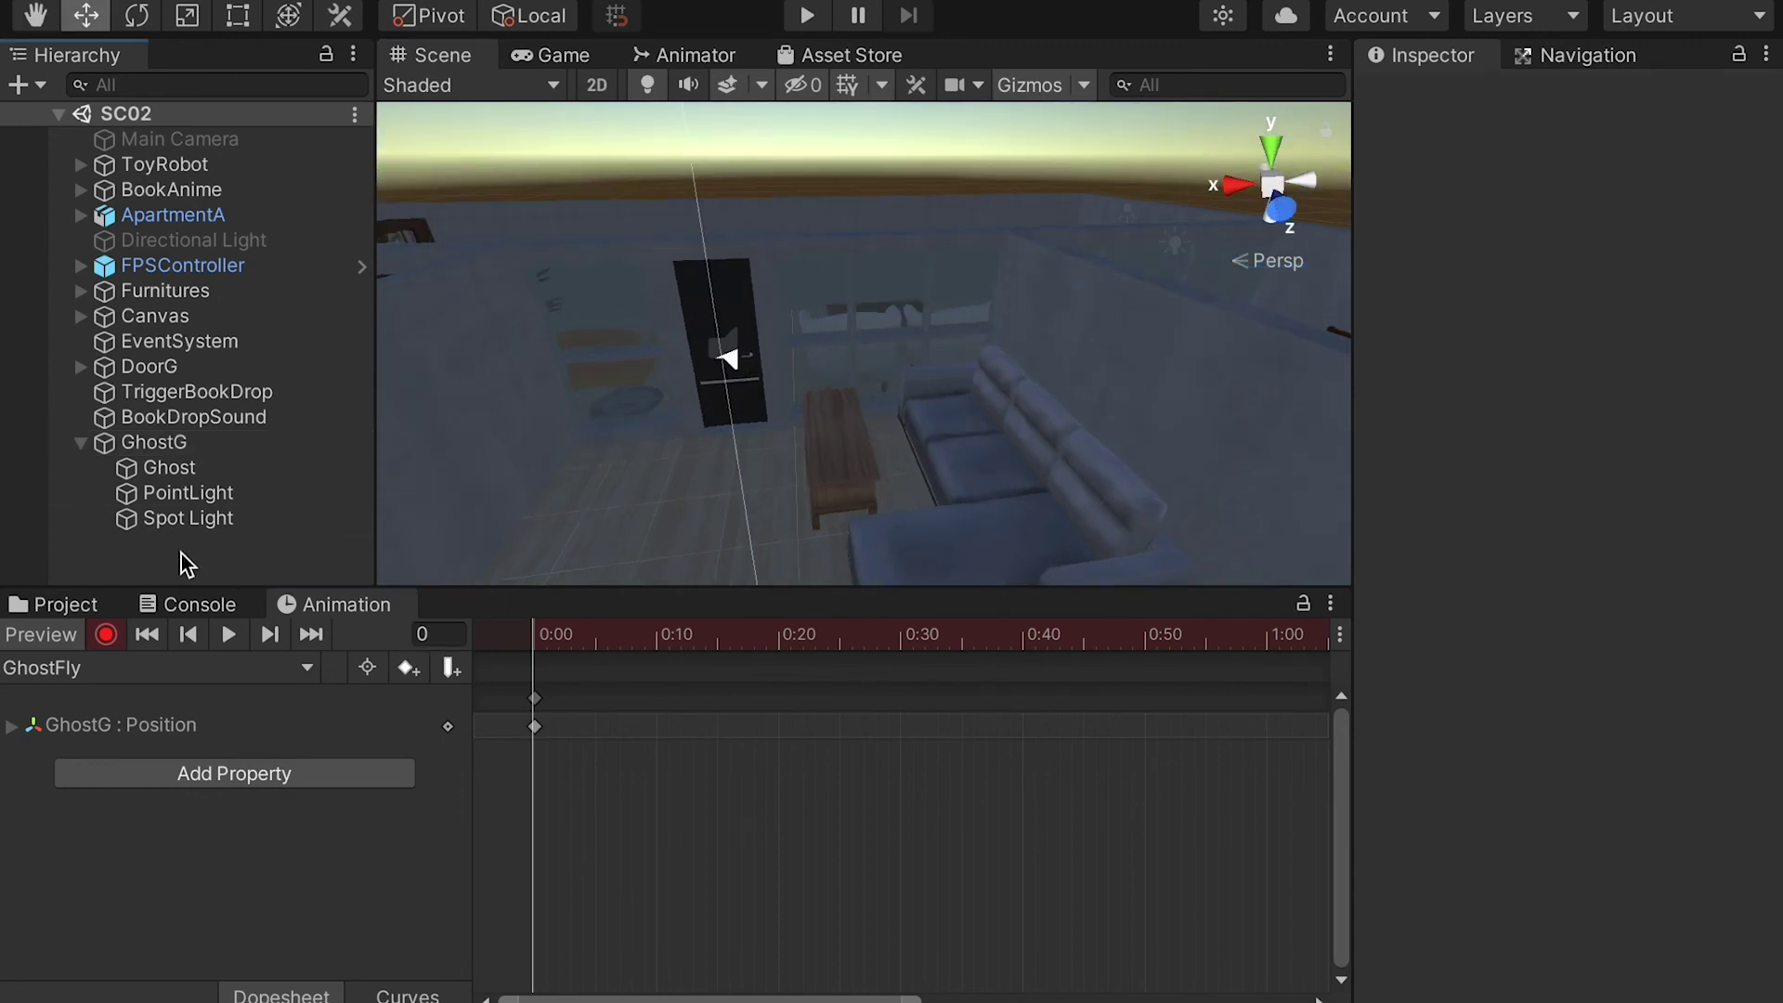
left_click(100, 444)
left_click(82, 444)
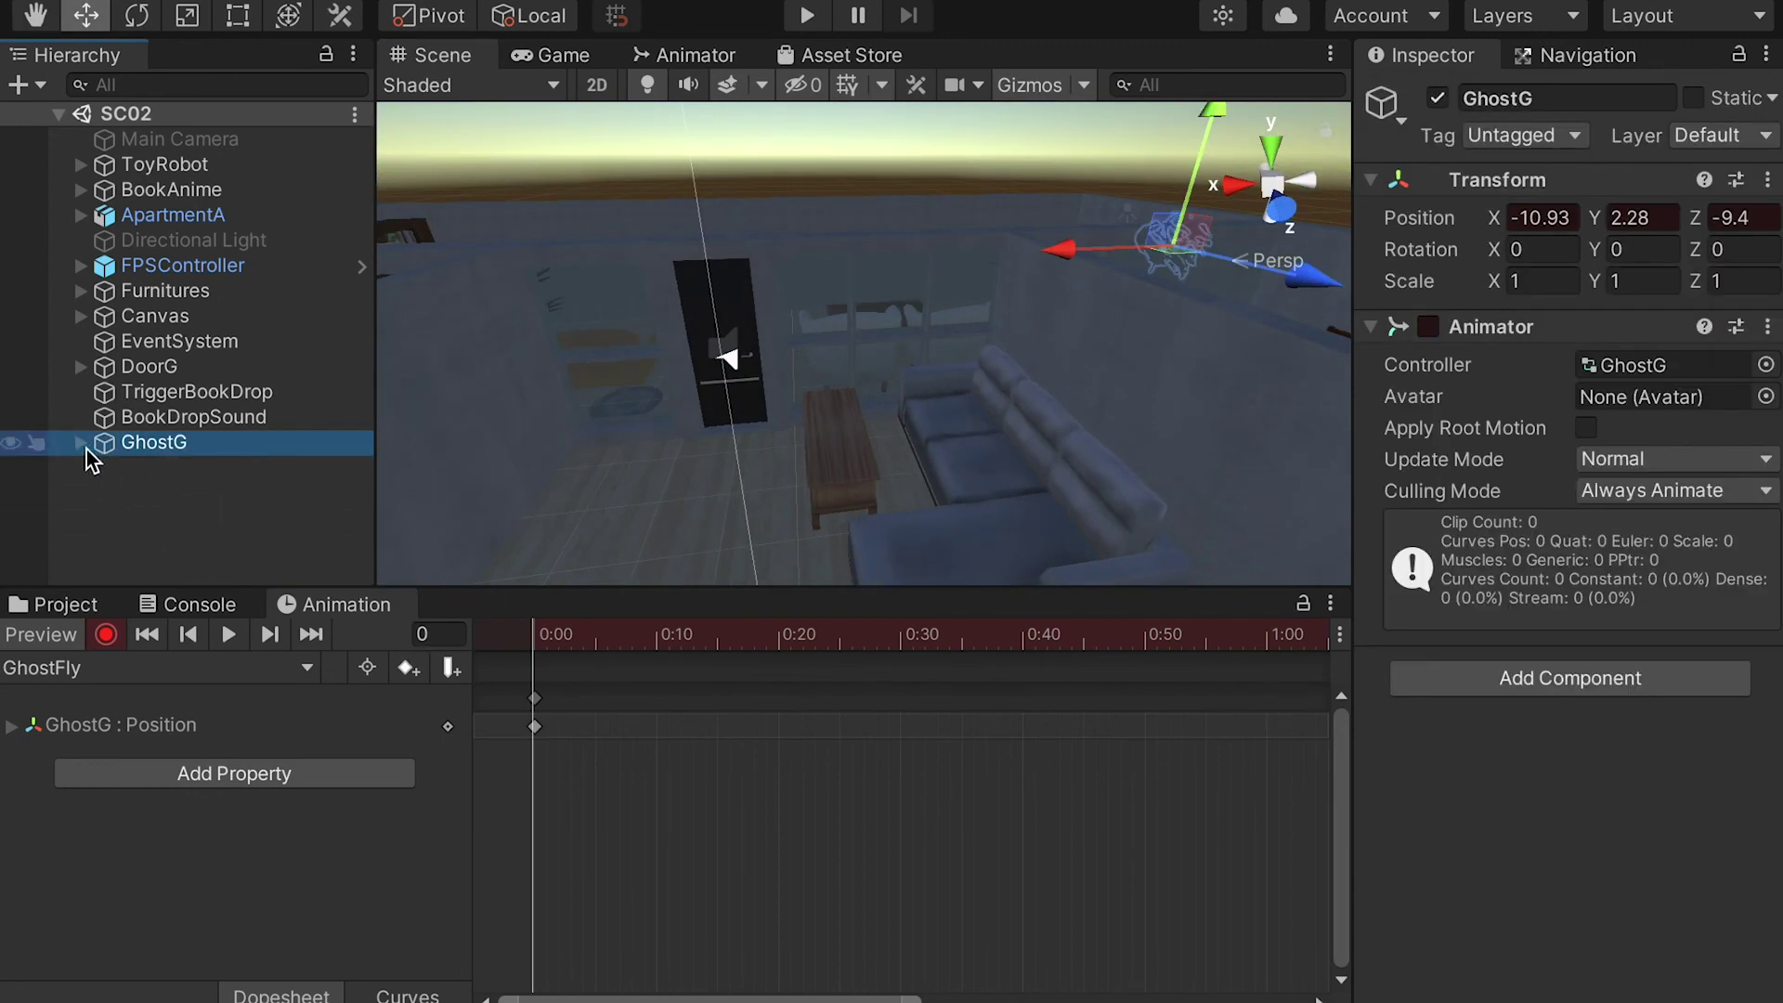
left_click(81, 444)
left_click(81, 444)
- Create an empty GameObject at the scene root and move it along Z to about -7.85, near the dining table
right_click(156, 530)
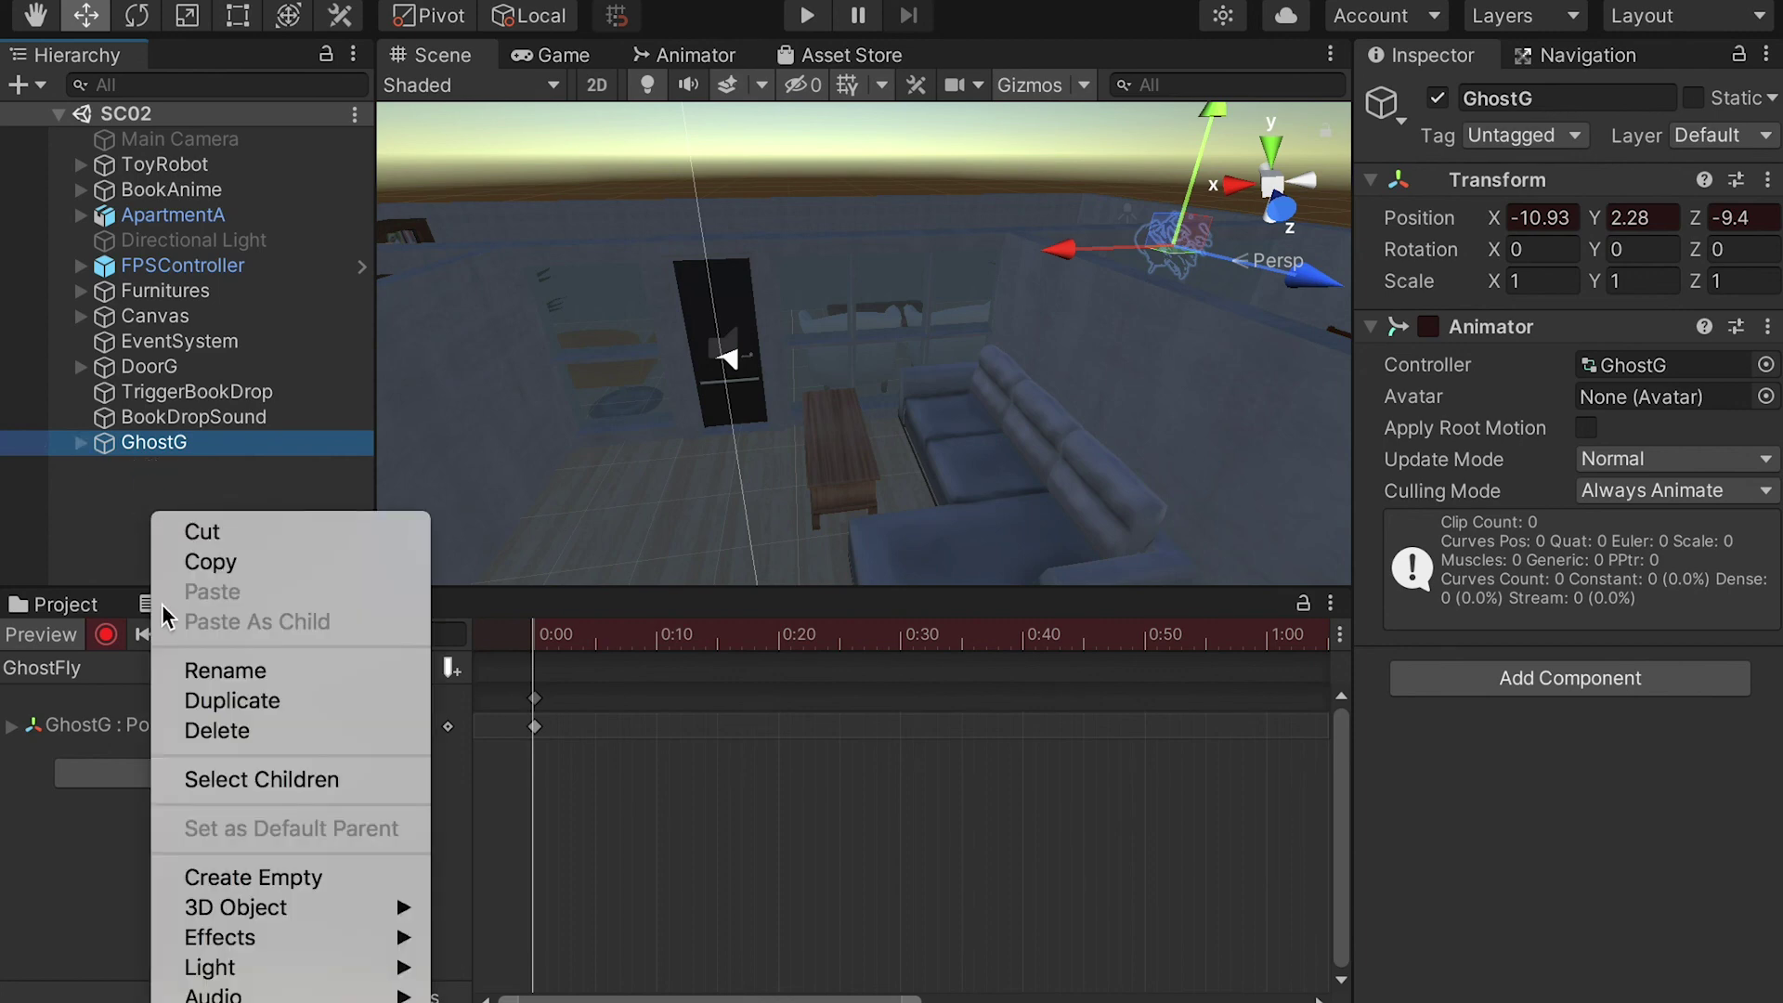
left_click(130, 541)
left_click(464, 1)
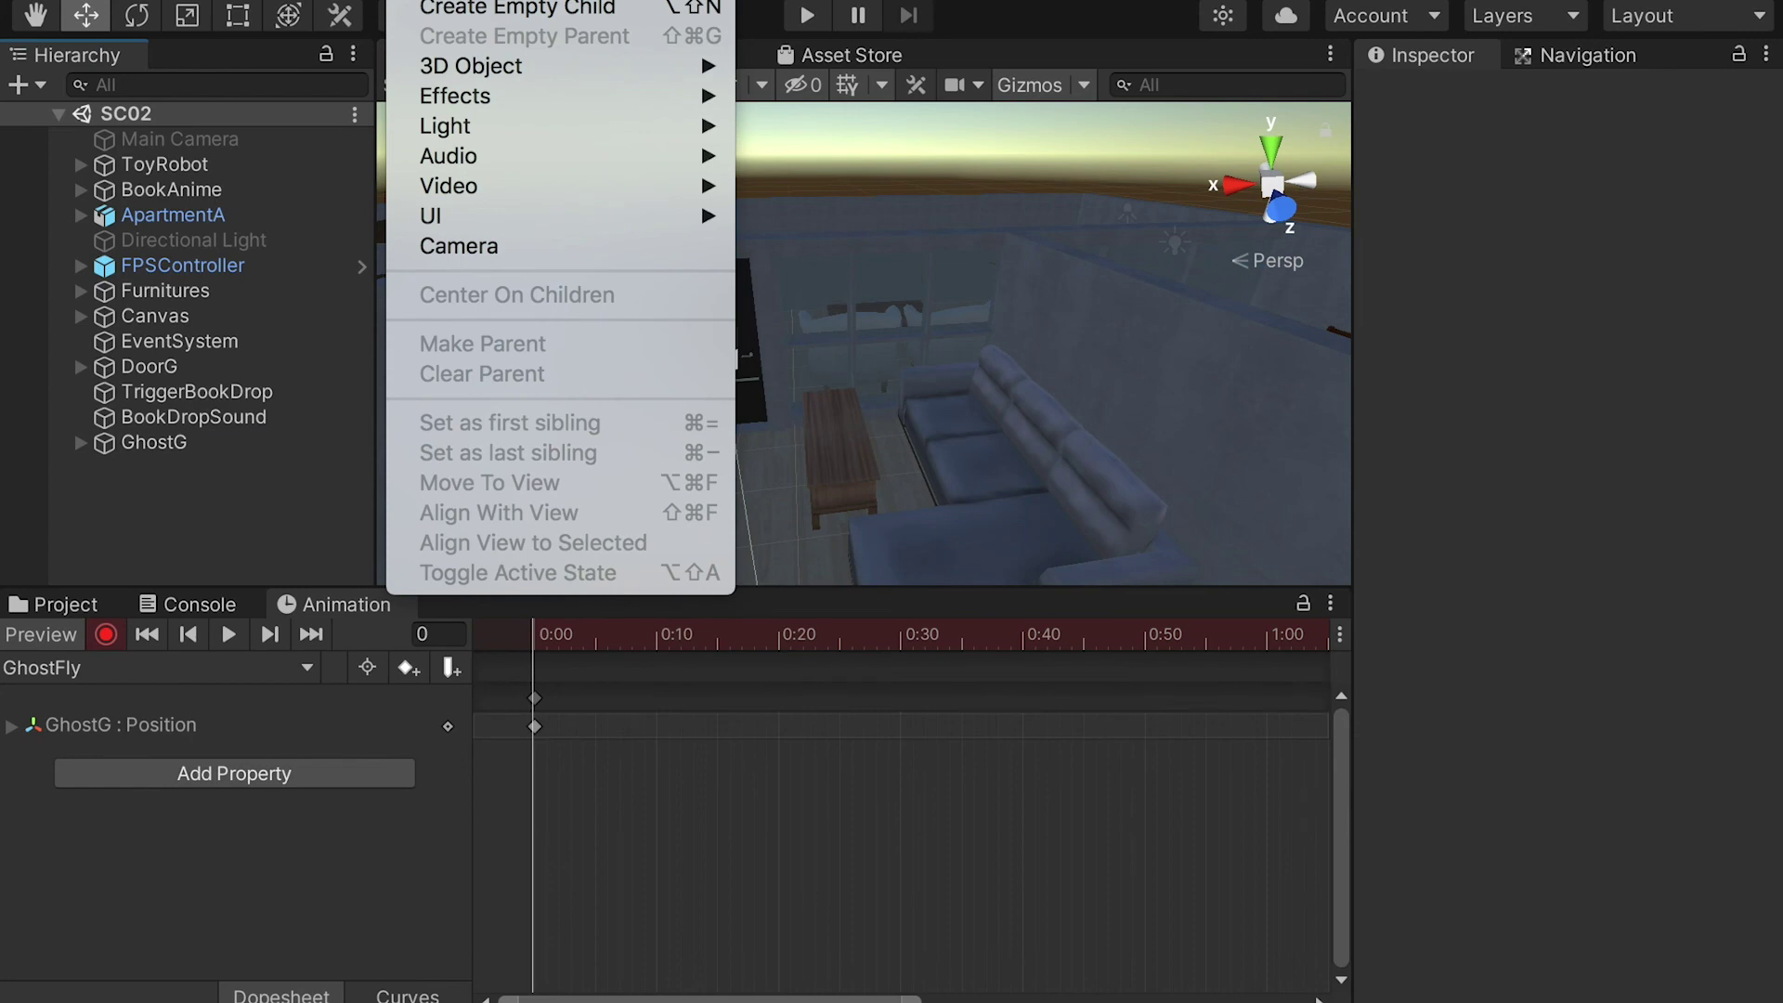
left_click(482, 1)
left_click_drag(872, 255, 1085, 481, "alt")
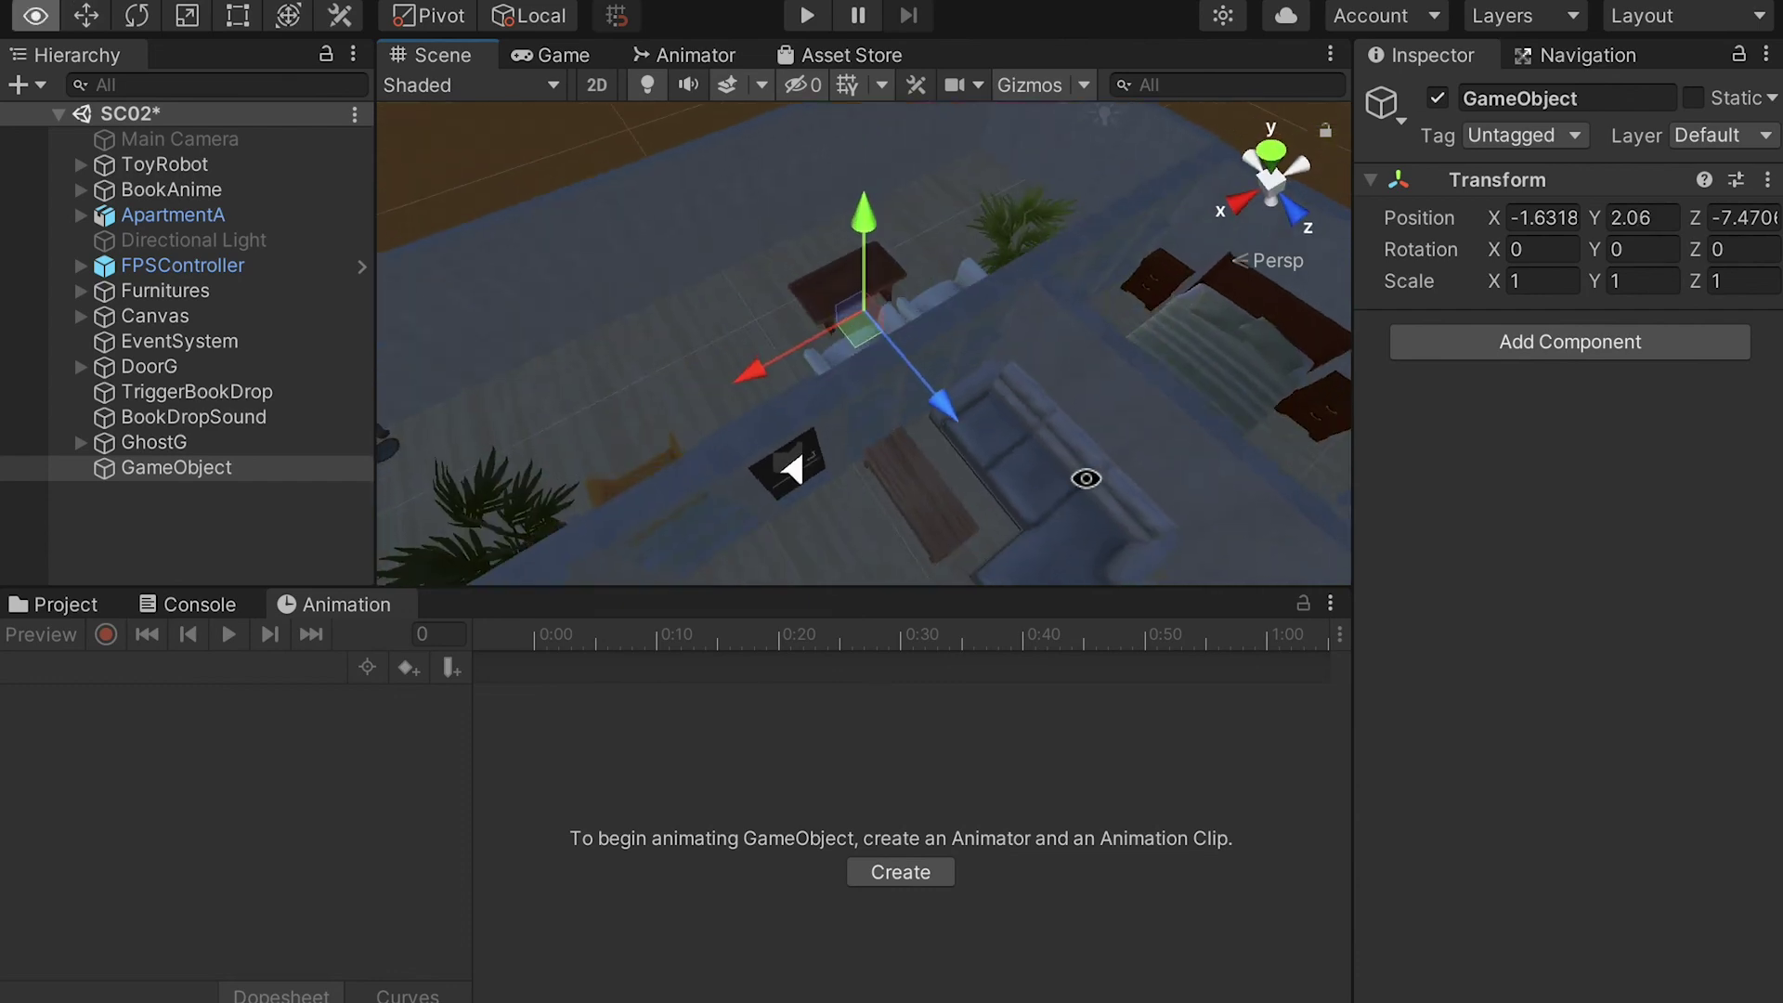
left_click_drag(947, 405, 932, 395)
- Rename the empty object GhostSound and add an Audio Source component to it
left_click(163, 469)
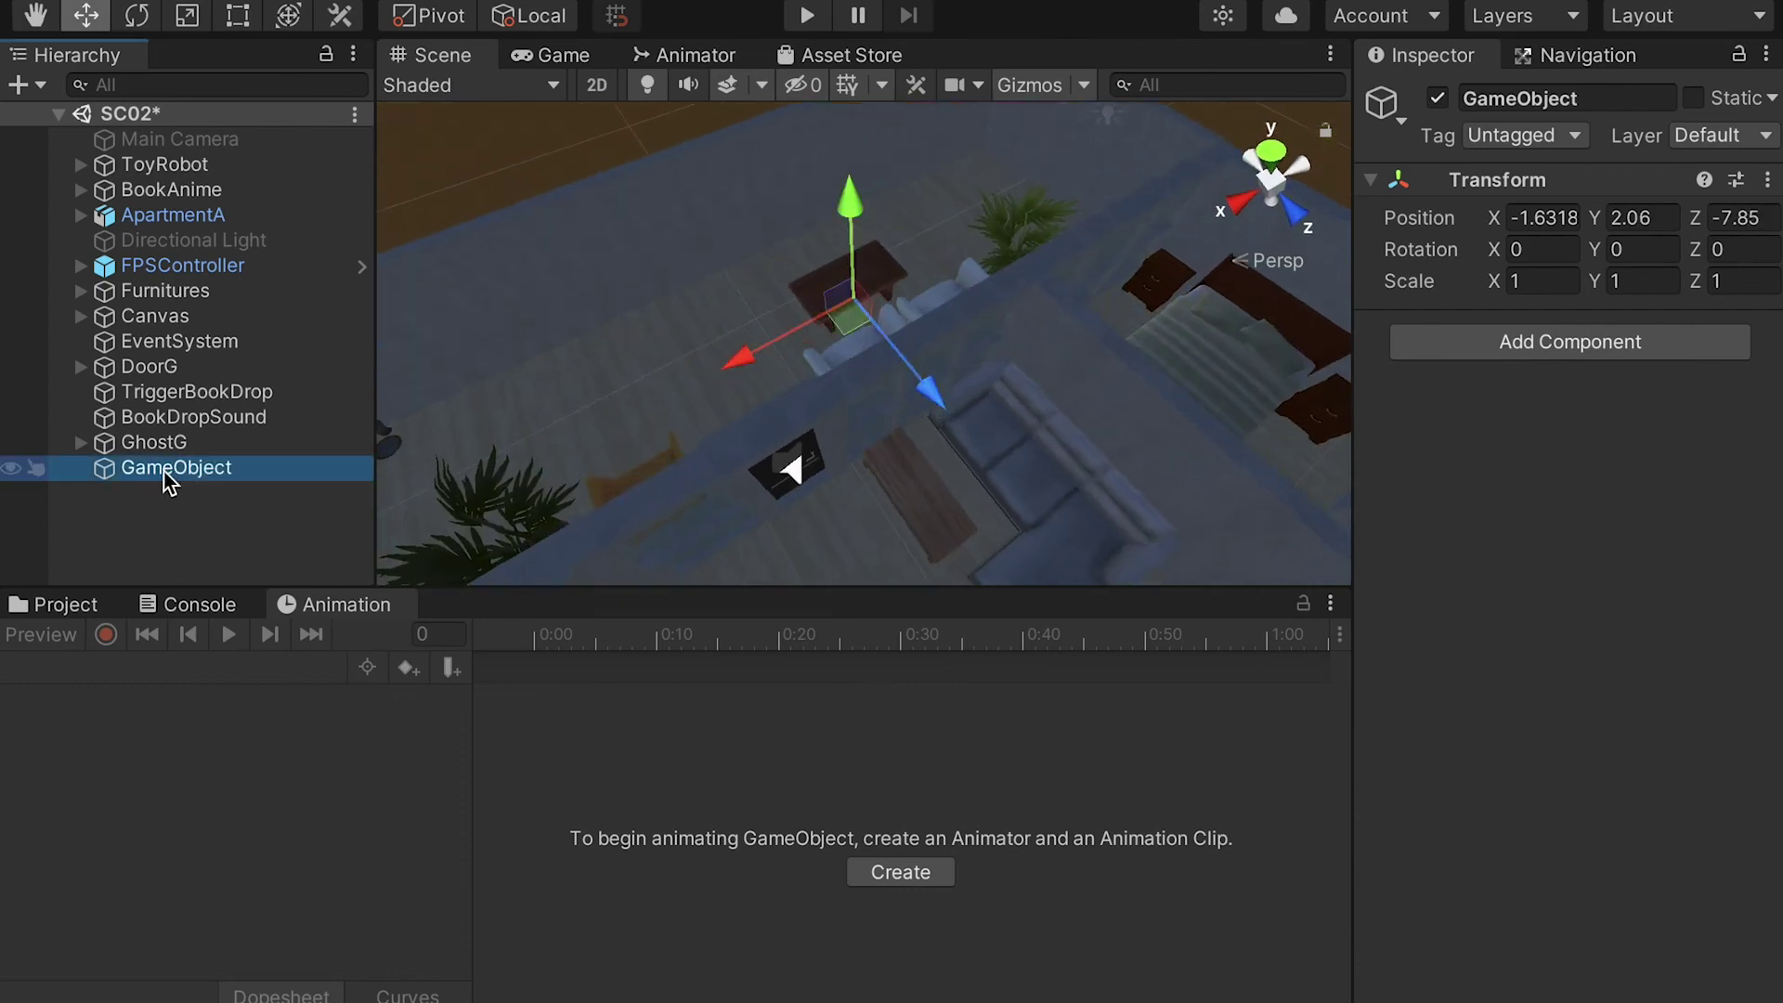
type("GhostSo")
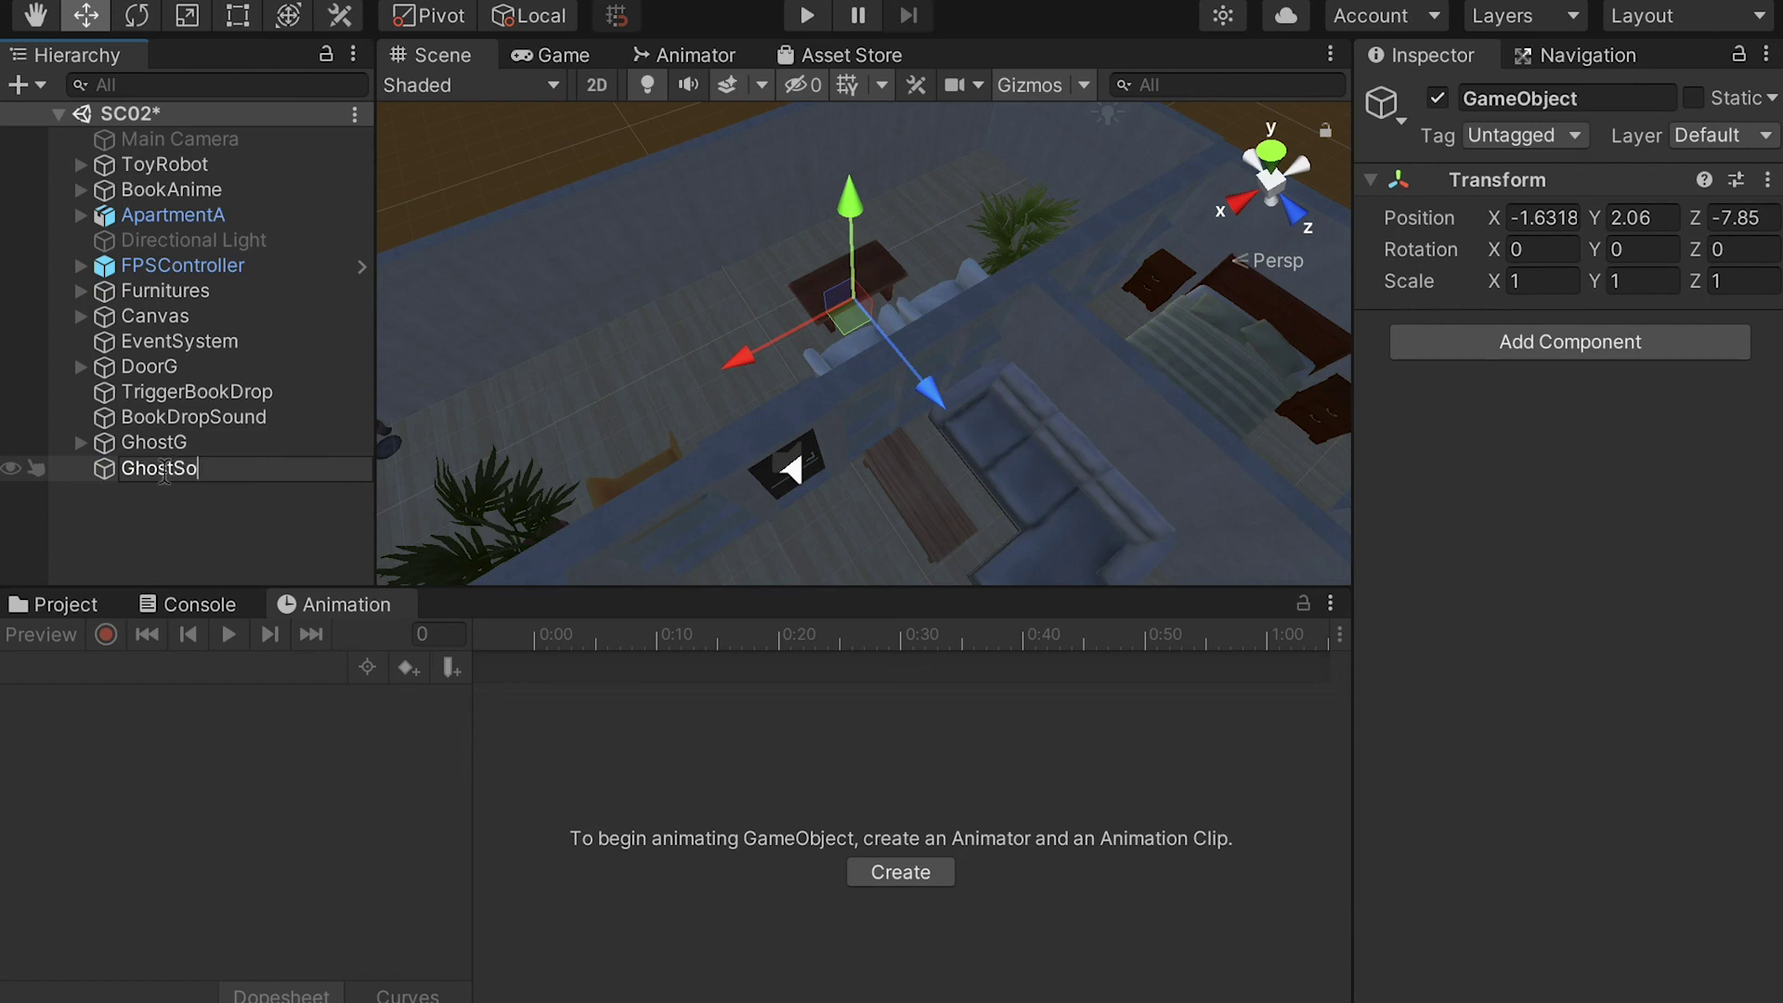
type("und")
key("Return")
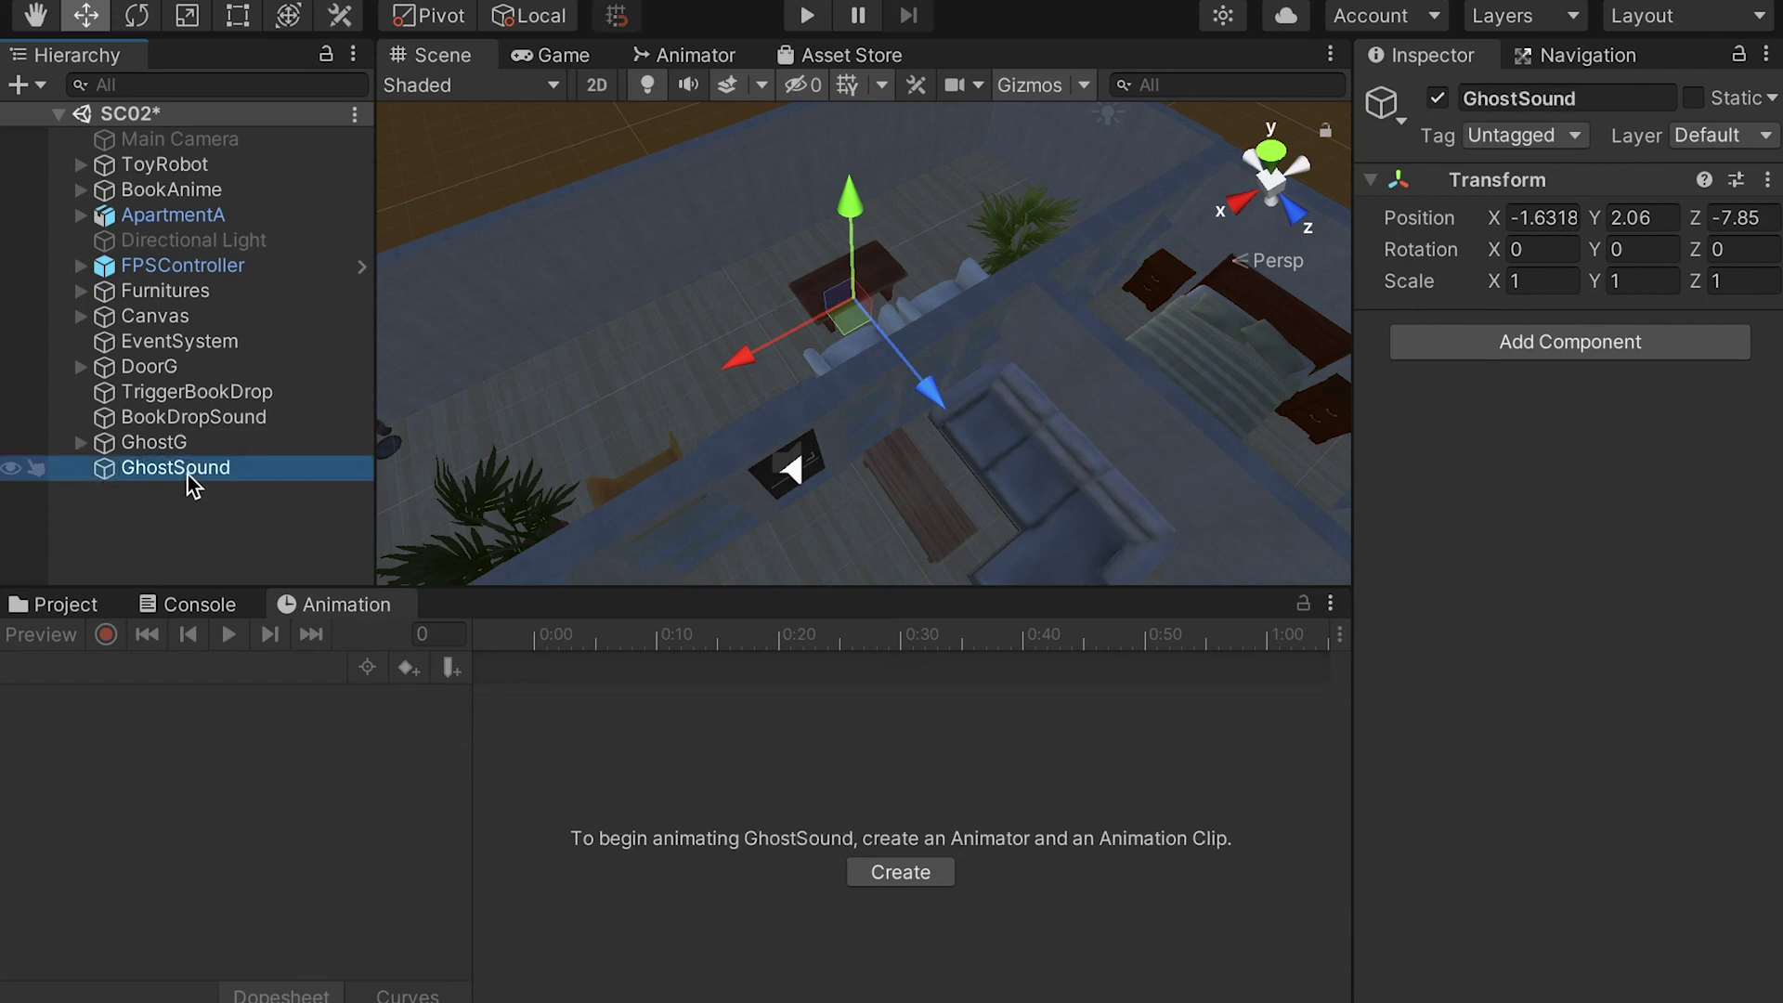
left_click(1531, 353)
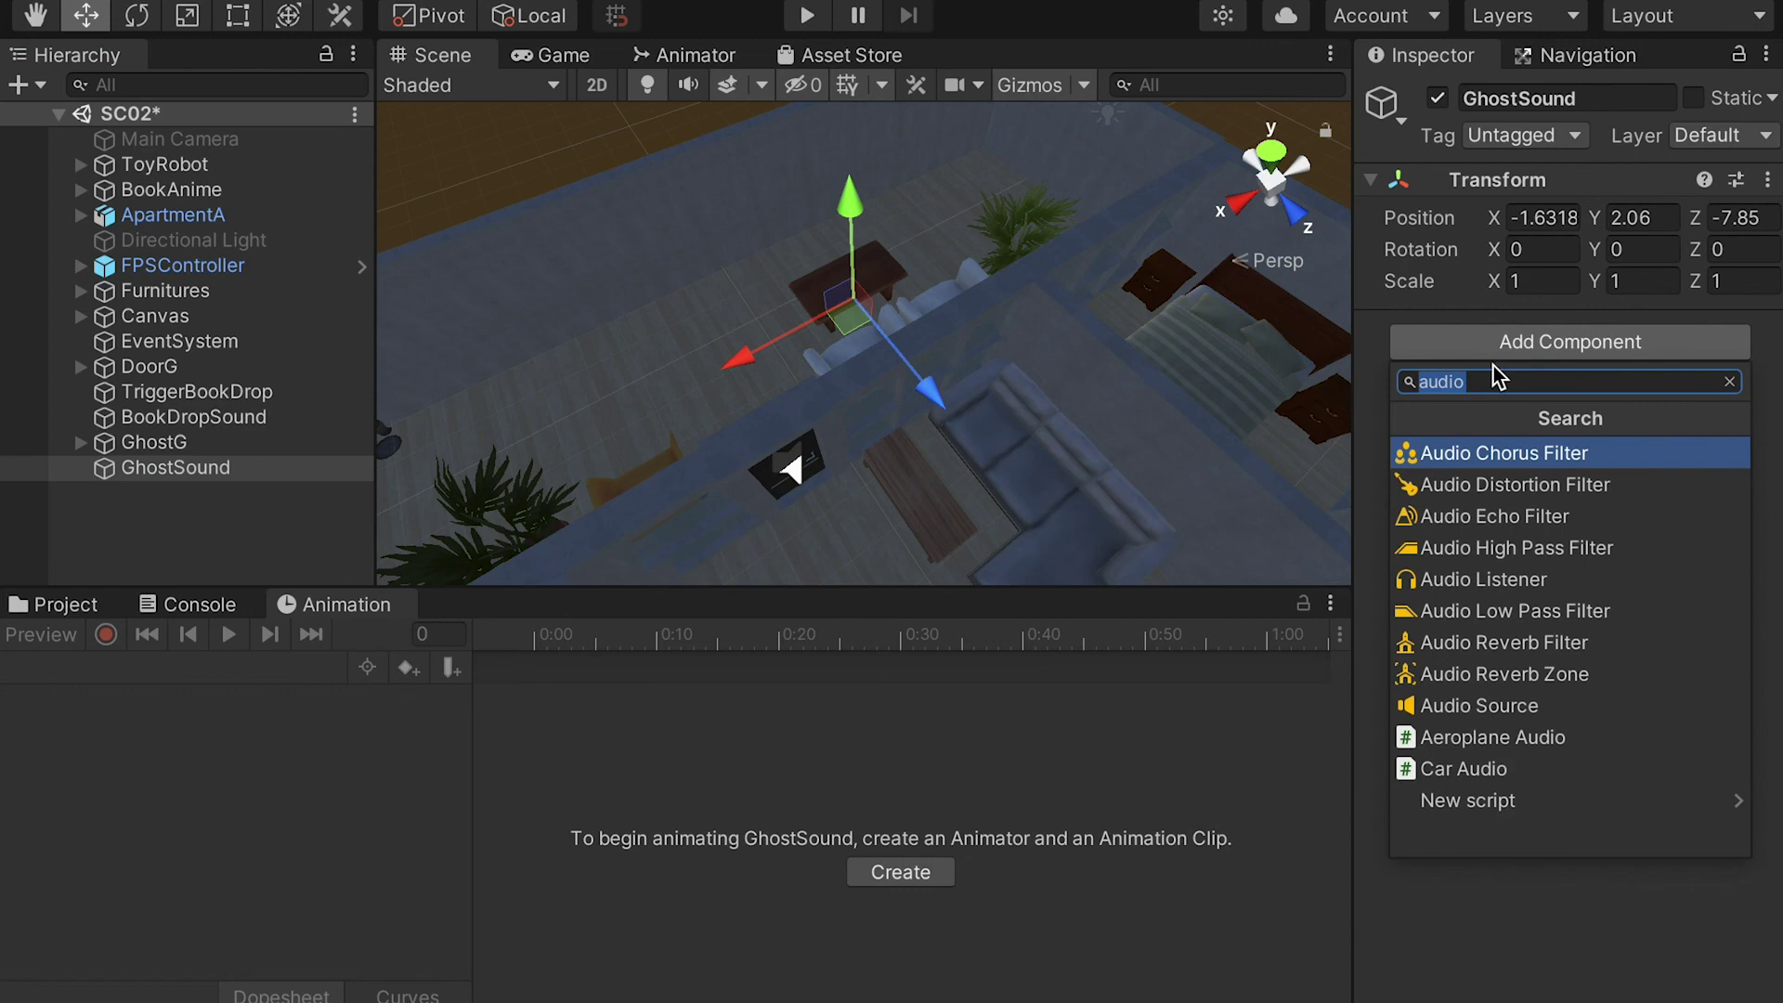
left_click(1467, 705)
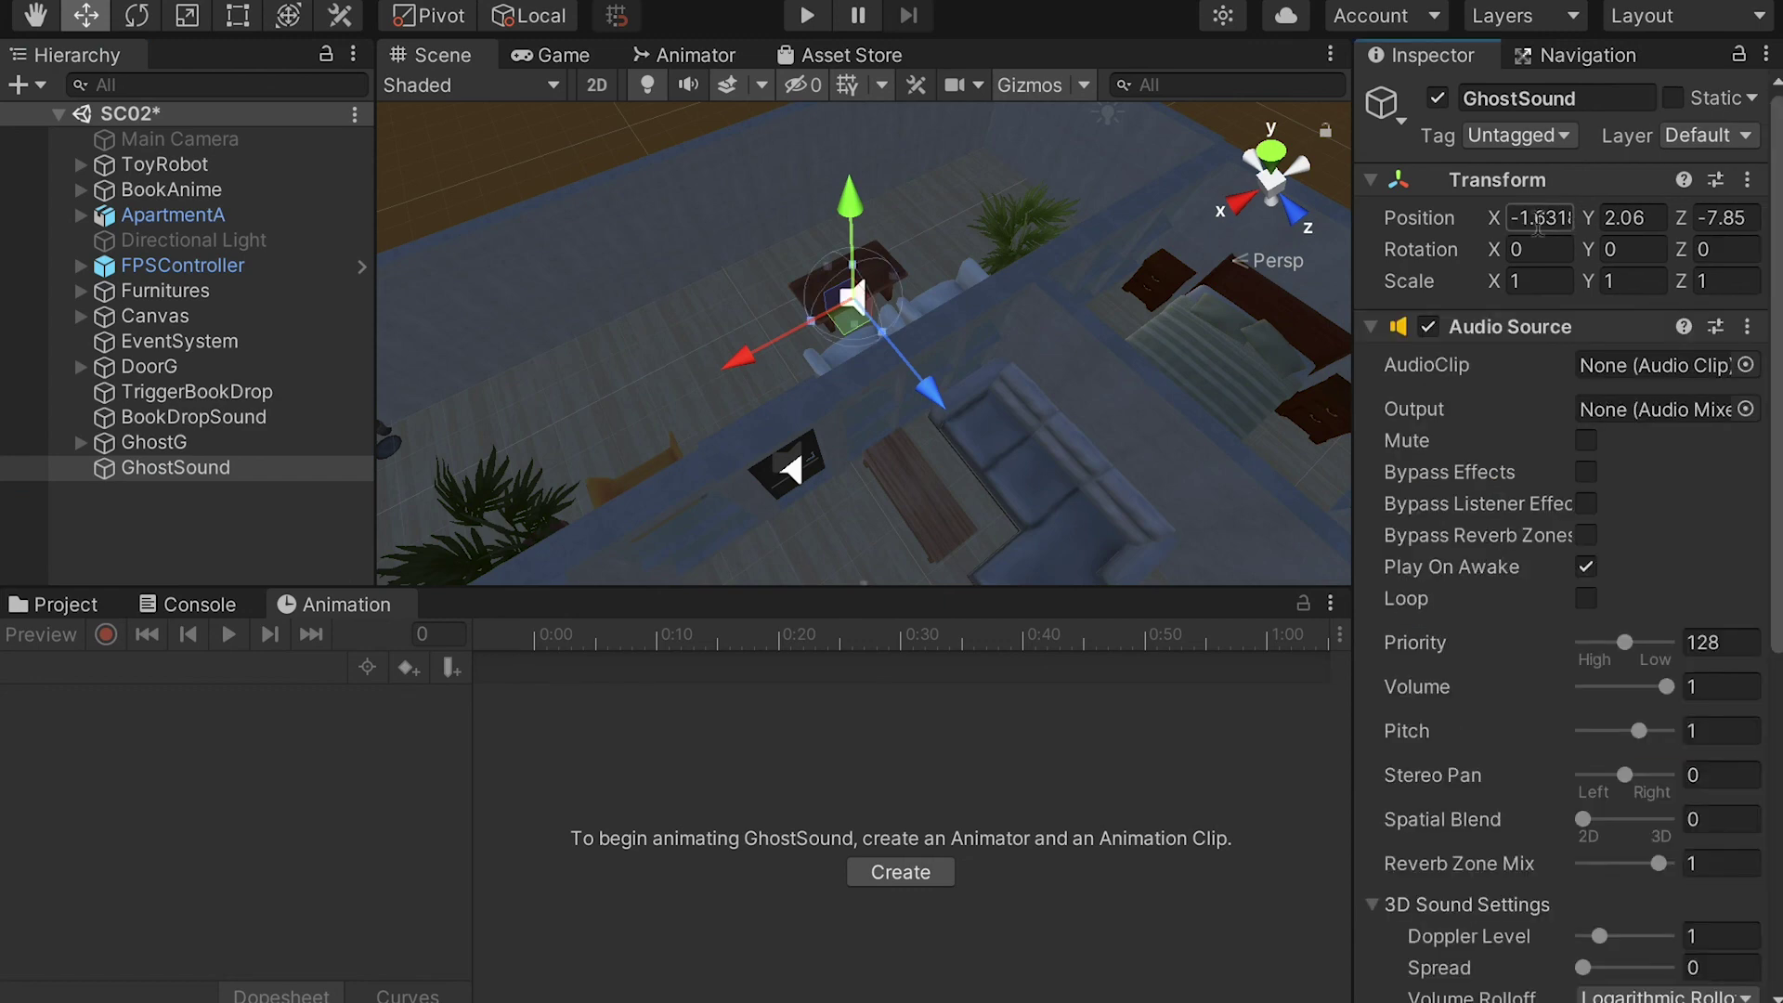
- Import ThunderFX01.wav from the SoundFX folder in Finder into the project's 01SoundFX folder
left_click(65, 605)
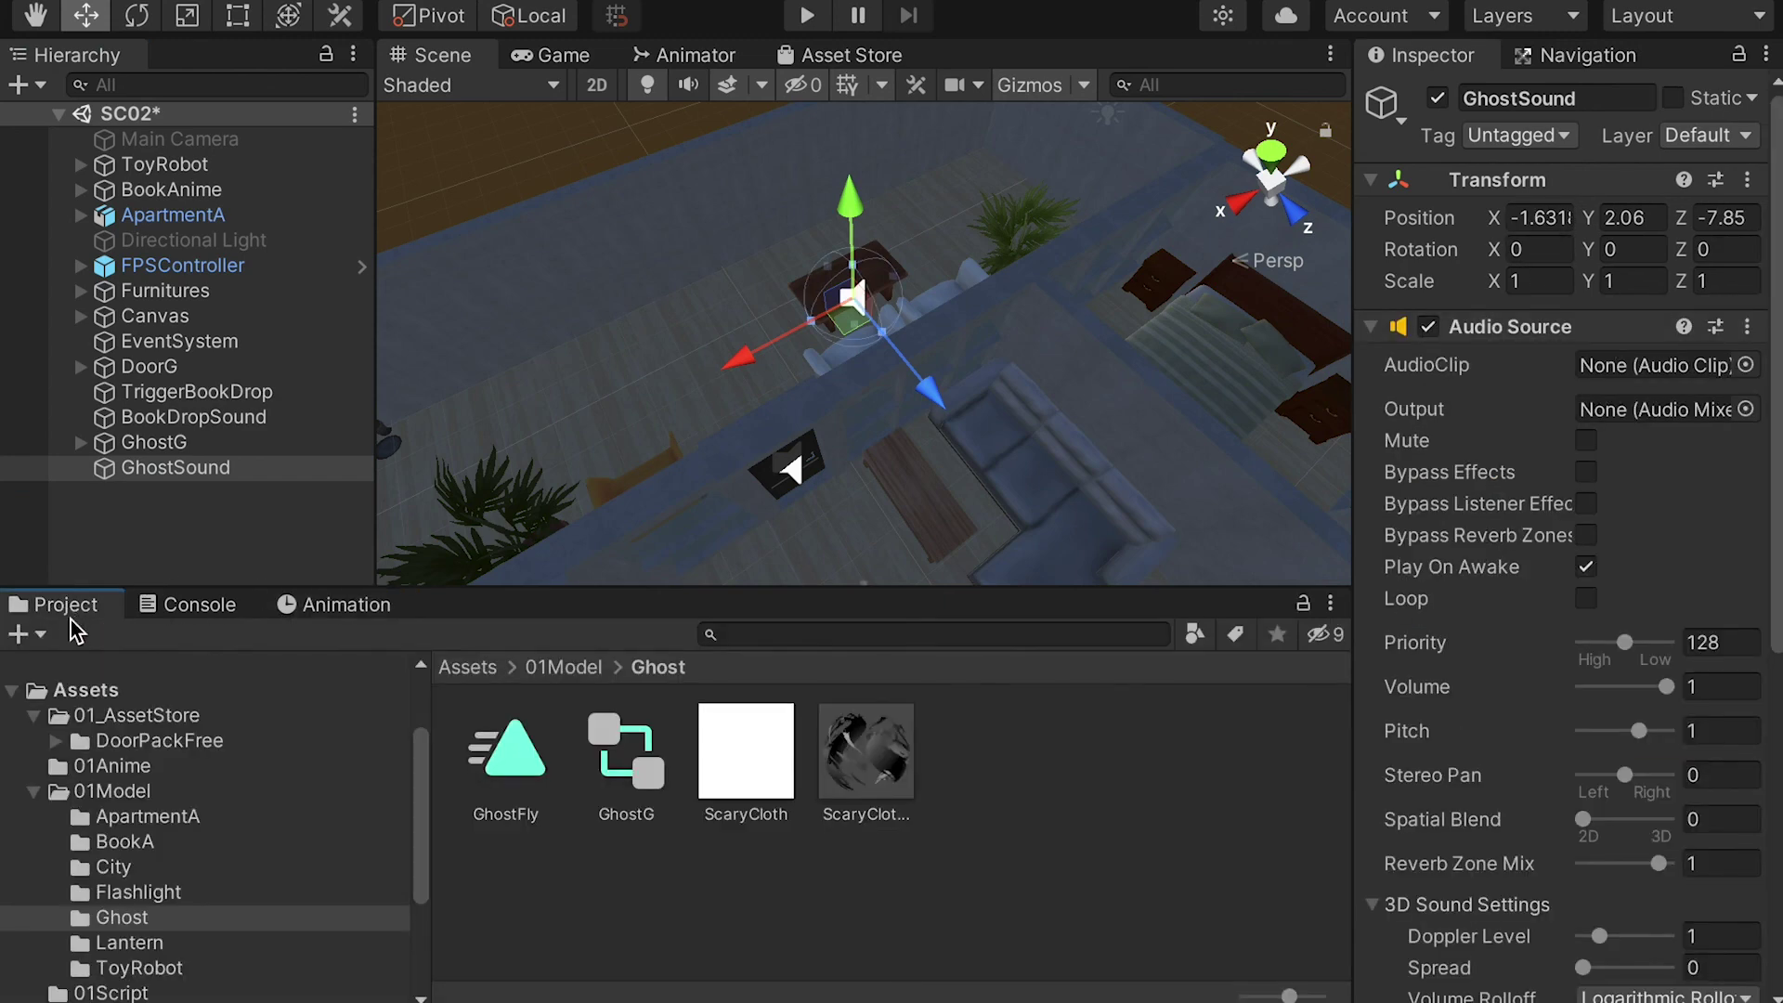
scroll(122, 915, "down", 3)
left_click(126, 926)
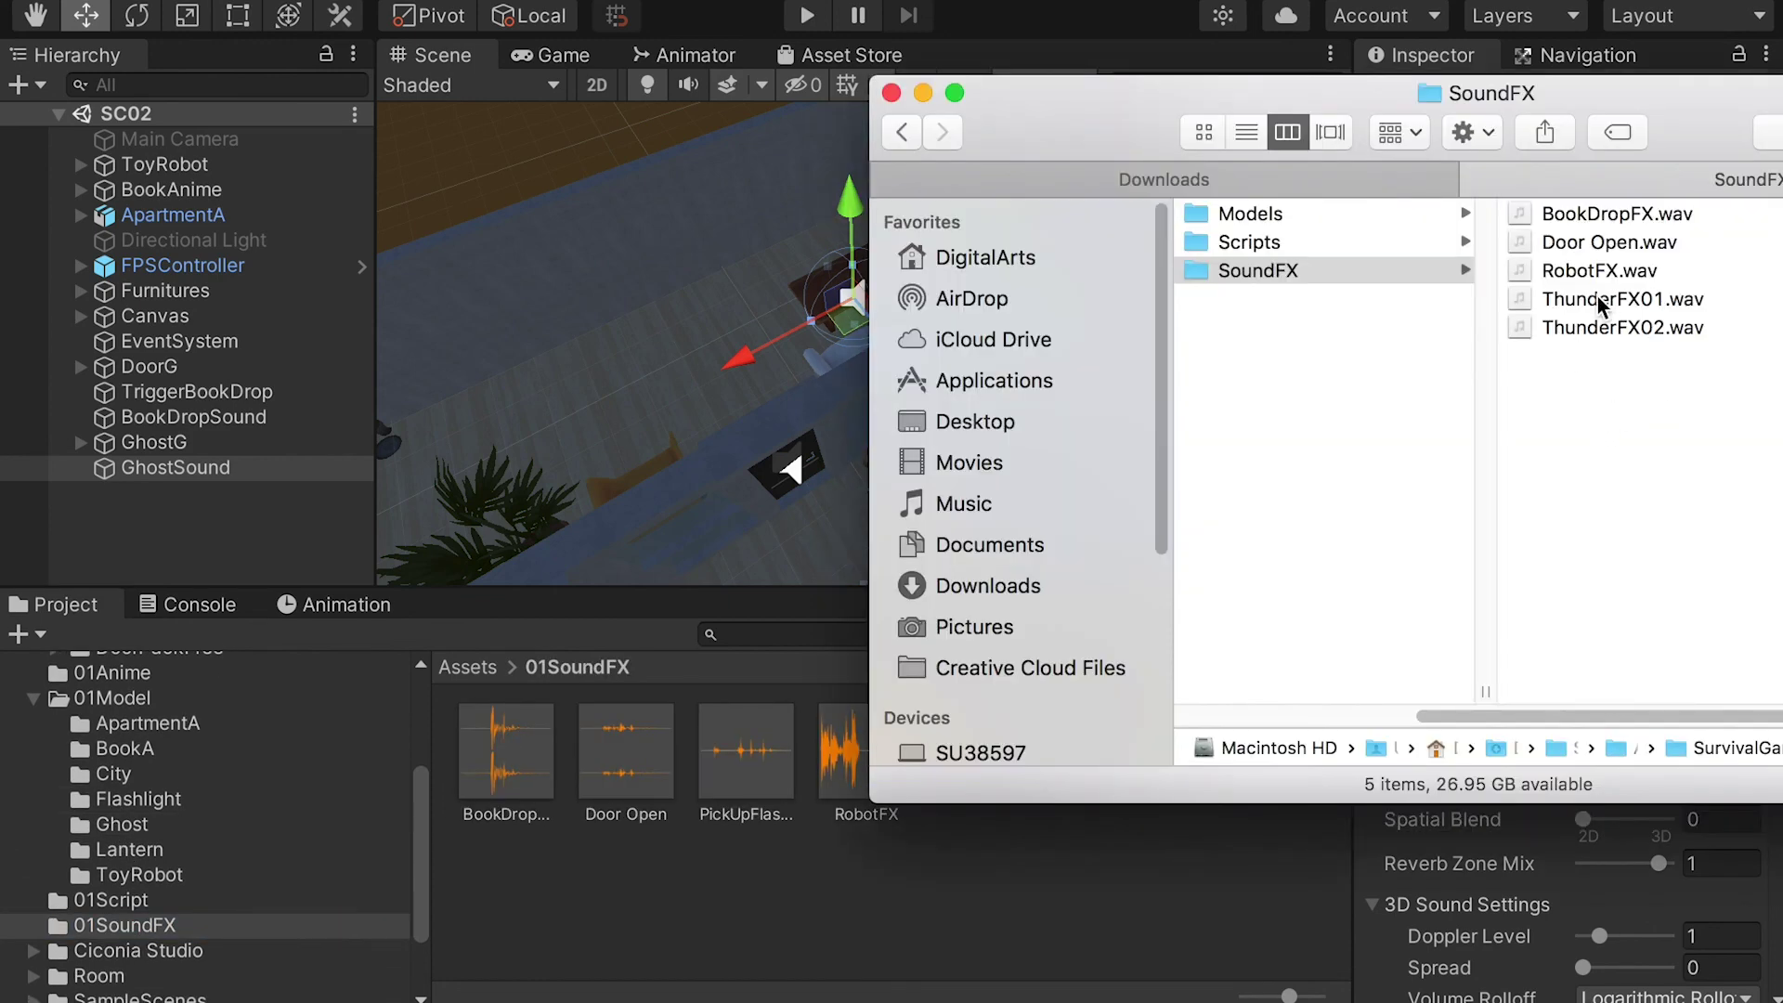
left_click(1590, 299)
left_click_drag(1545, 300, 1010, 896)
left_click(1010, 895)
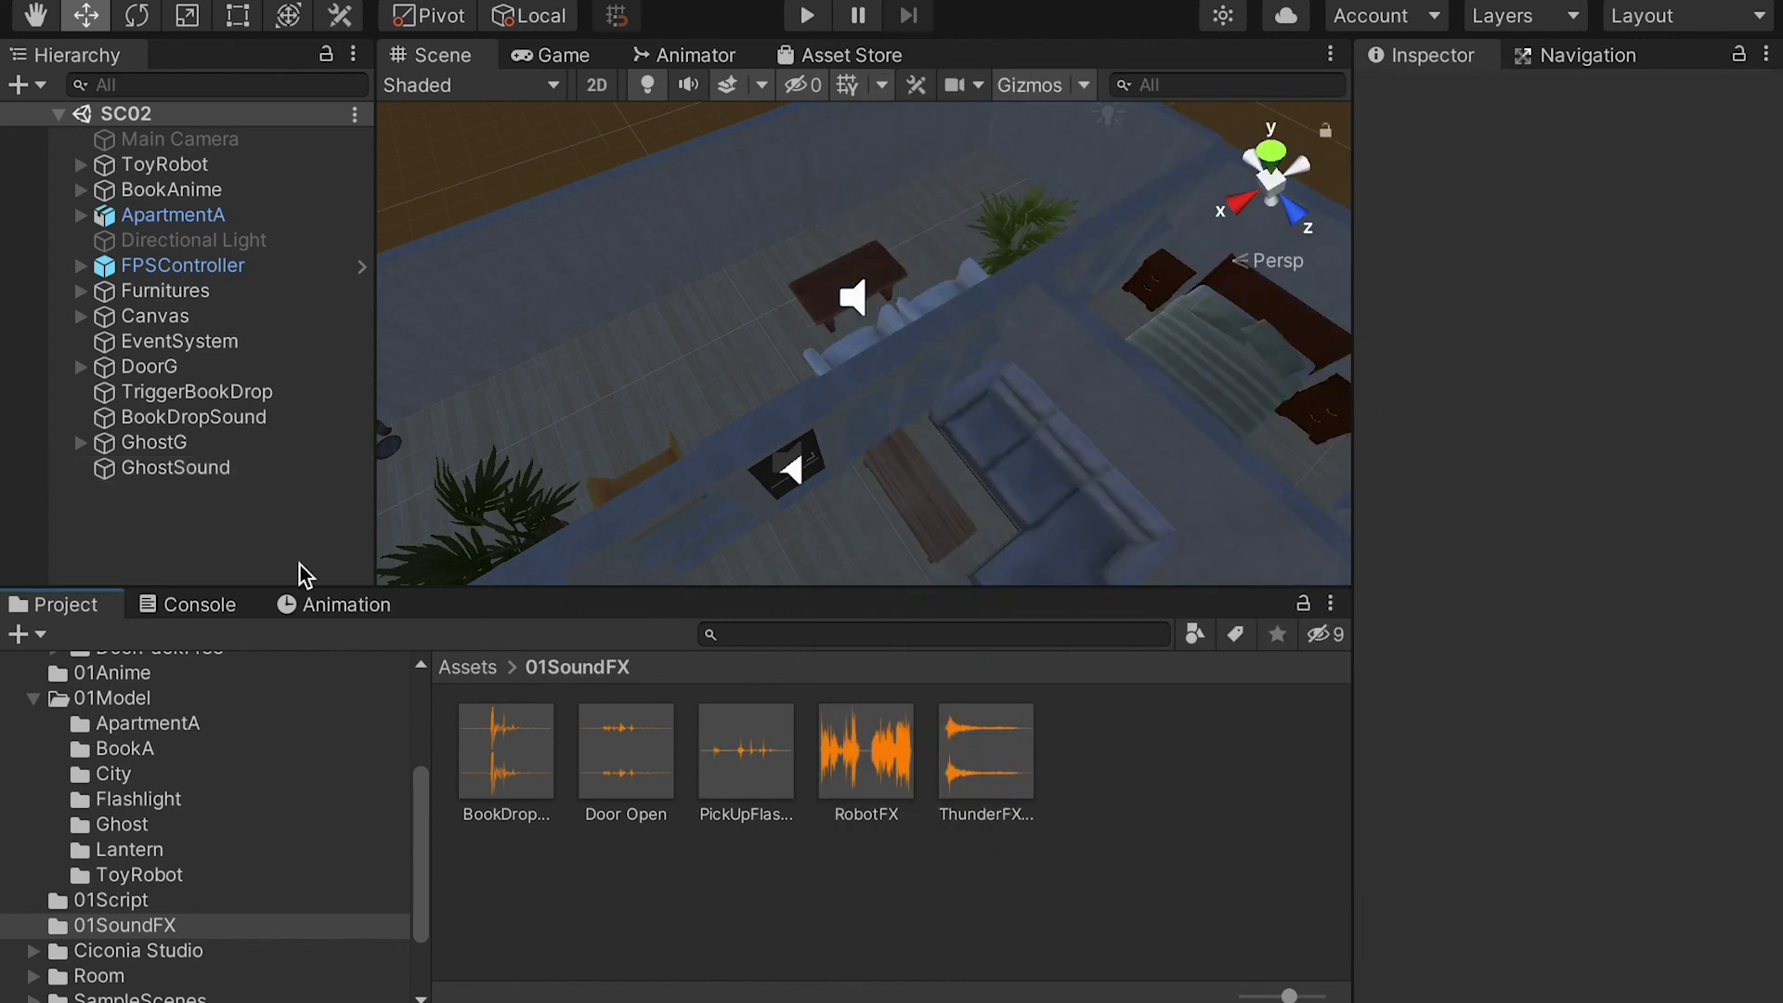
- Assign ThunderFX01 as the audio clip of GhostSound and turn off Play On Awake
left_click(143, 469)
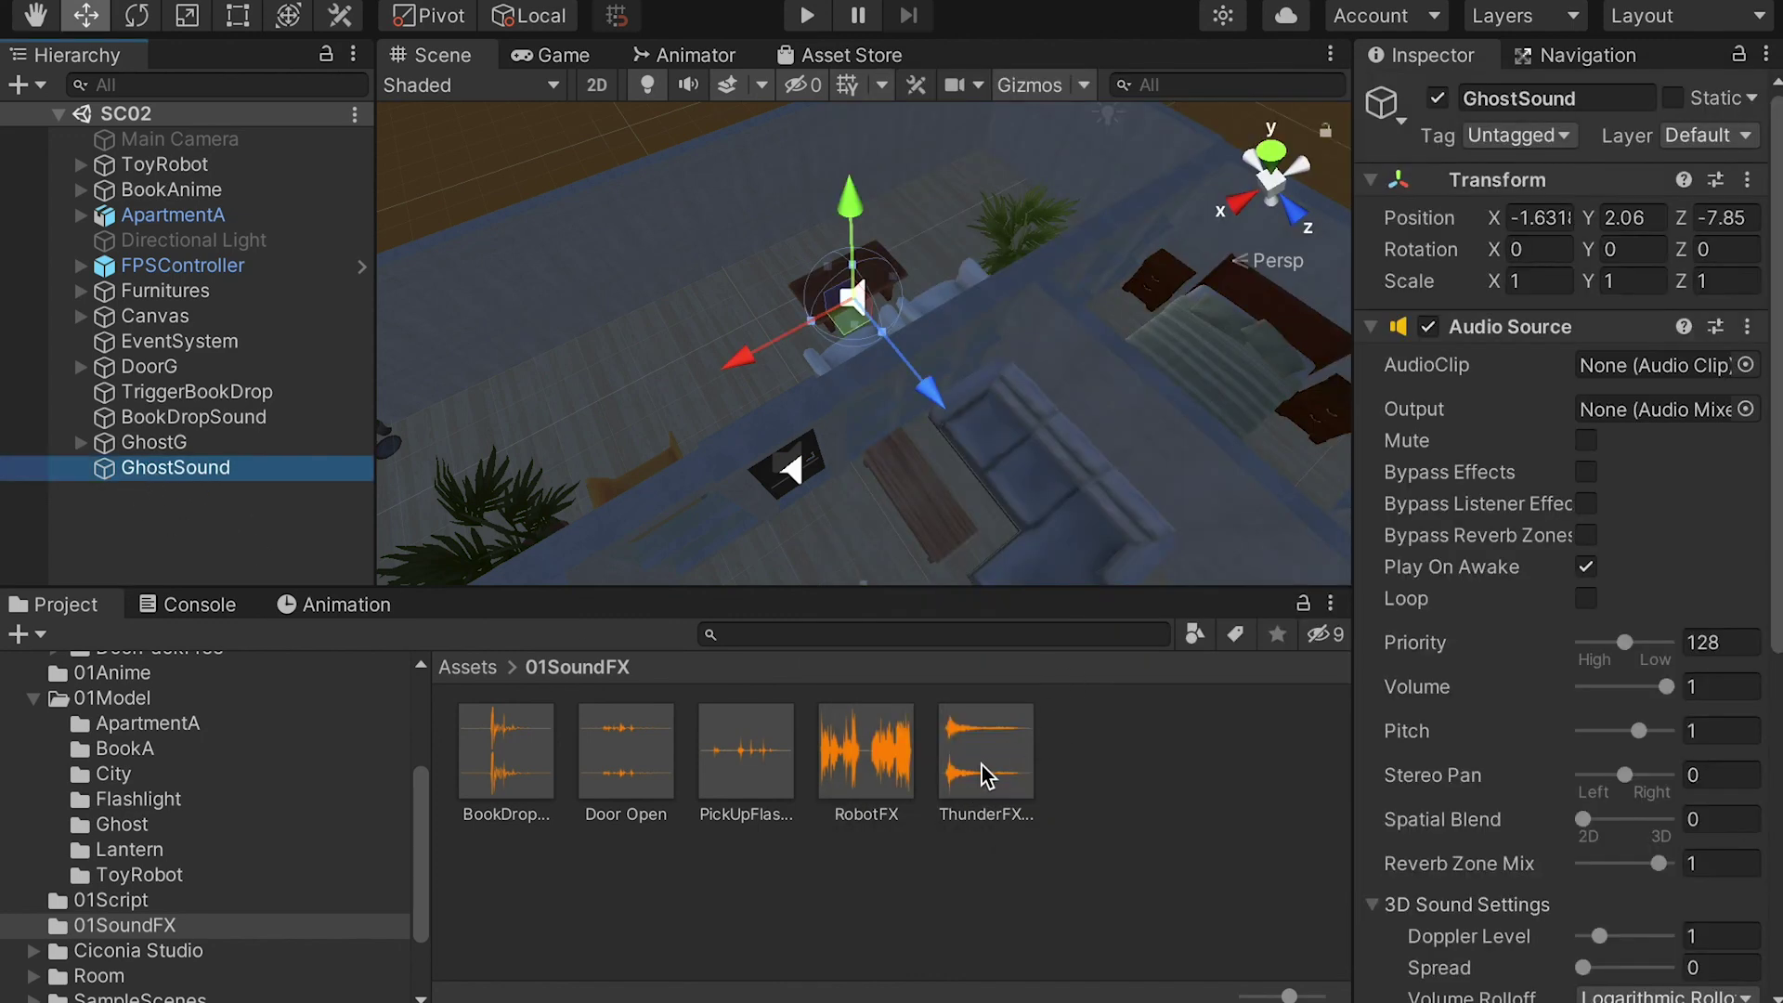
left_click_drag(996, 760, 1620, 374)
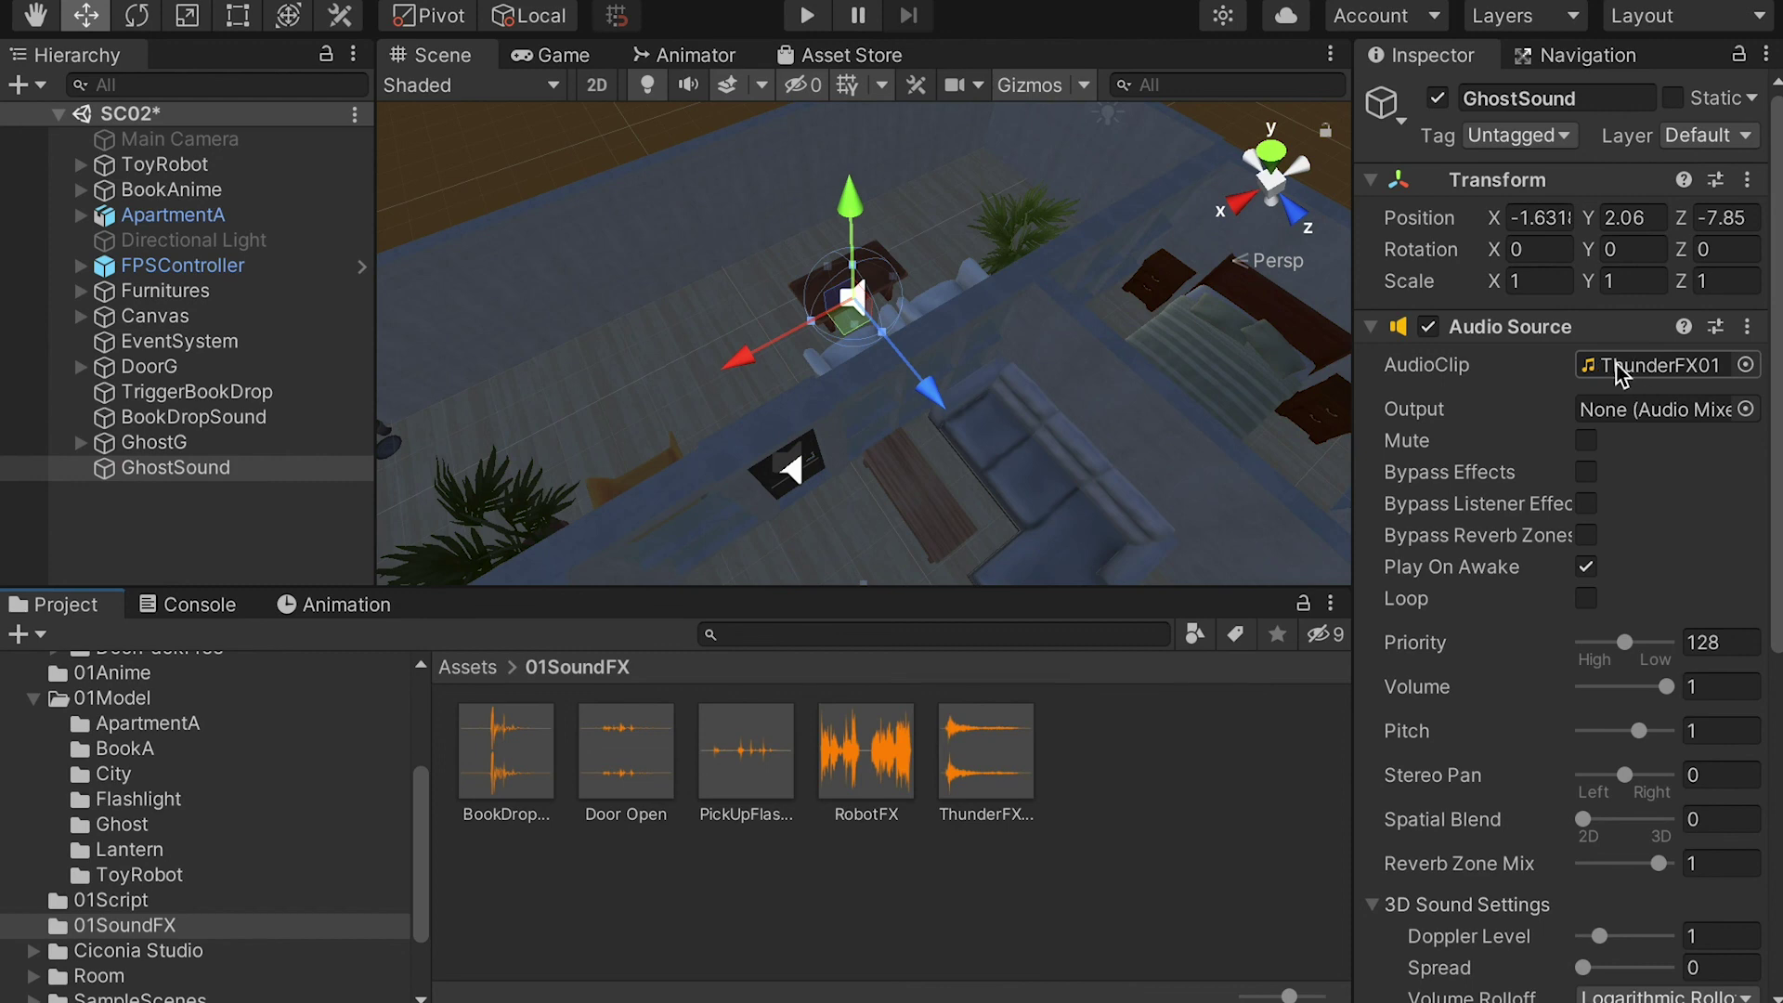
left_click(1587, 568)
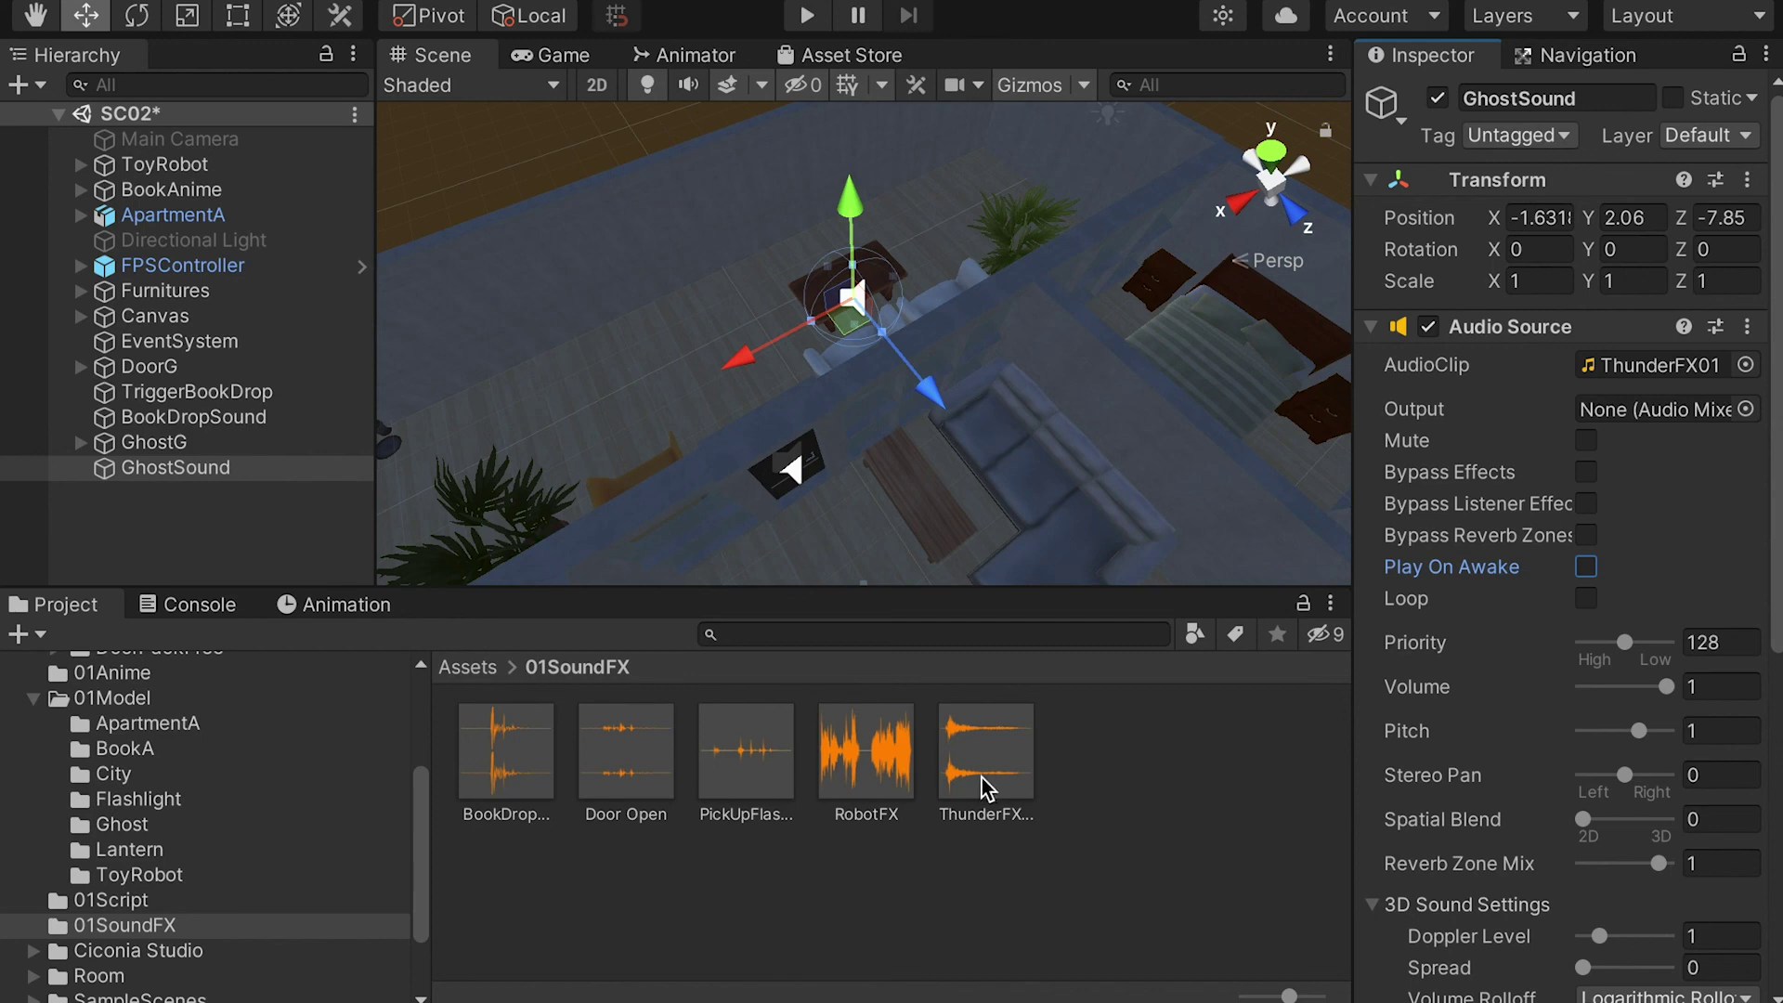
left_click(187, 463)
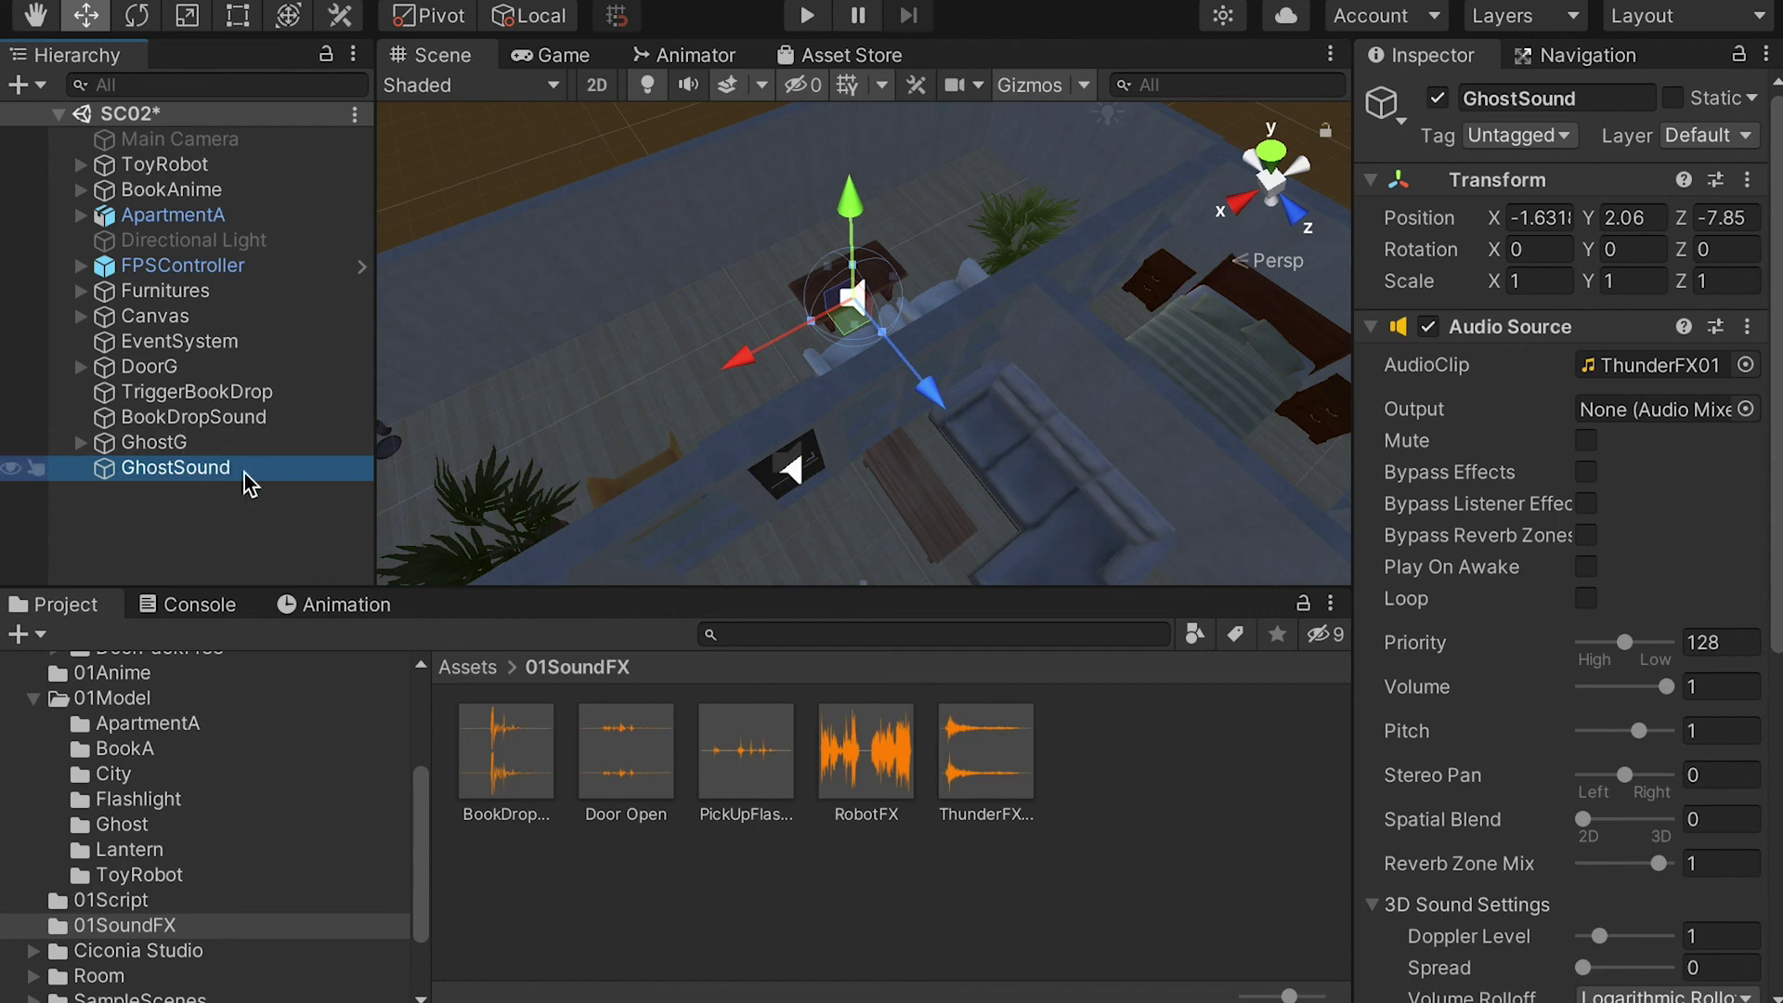
- Create a cube and move it along Z to about -4.58, beside the living room sofa
left_click_drag(868, 516, 656, 510, "alt")
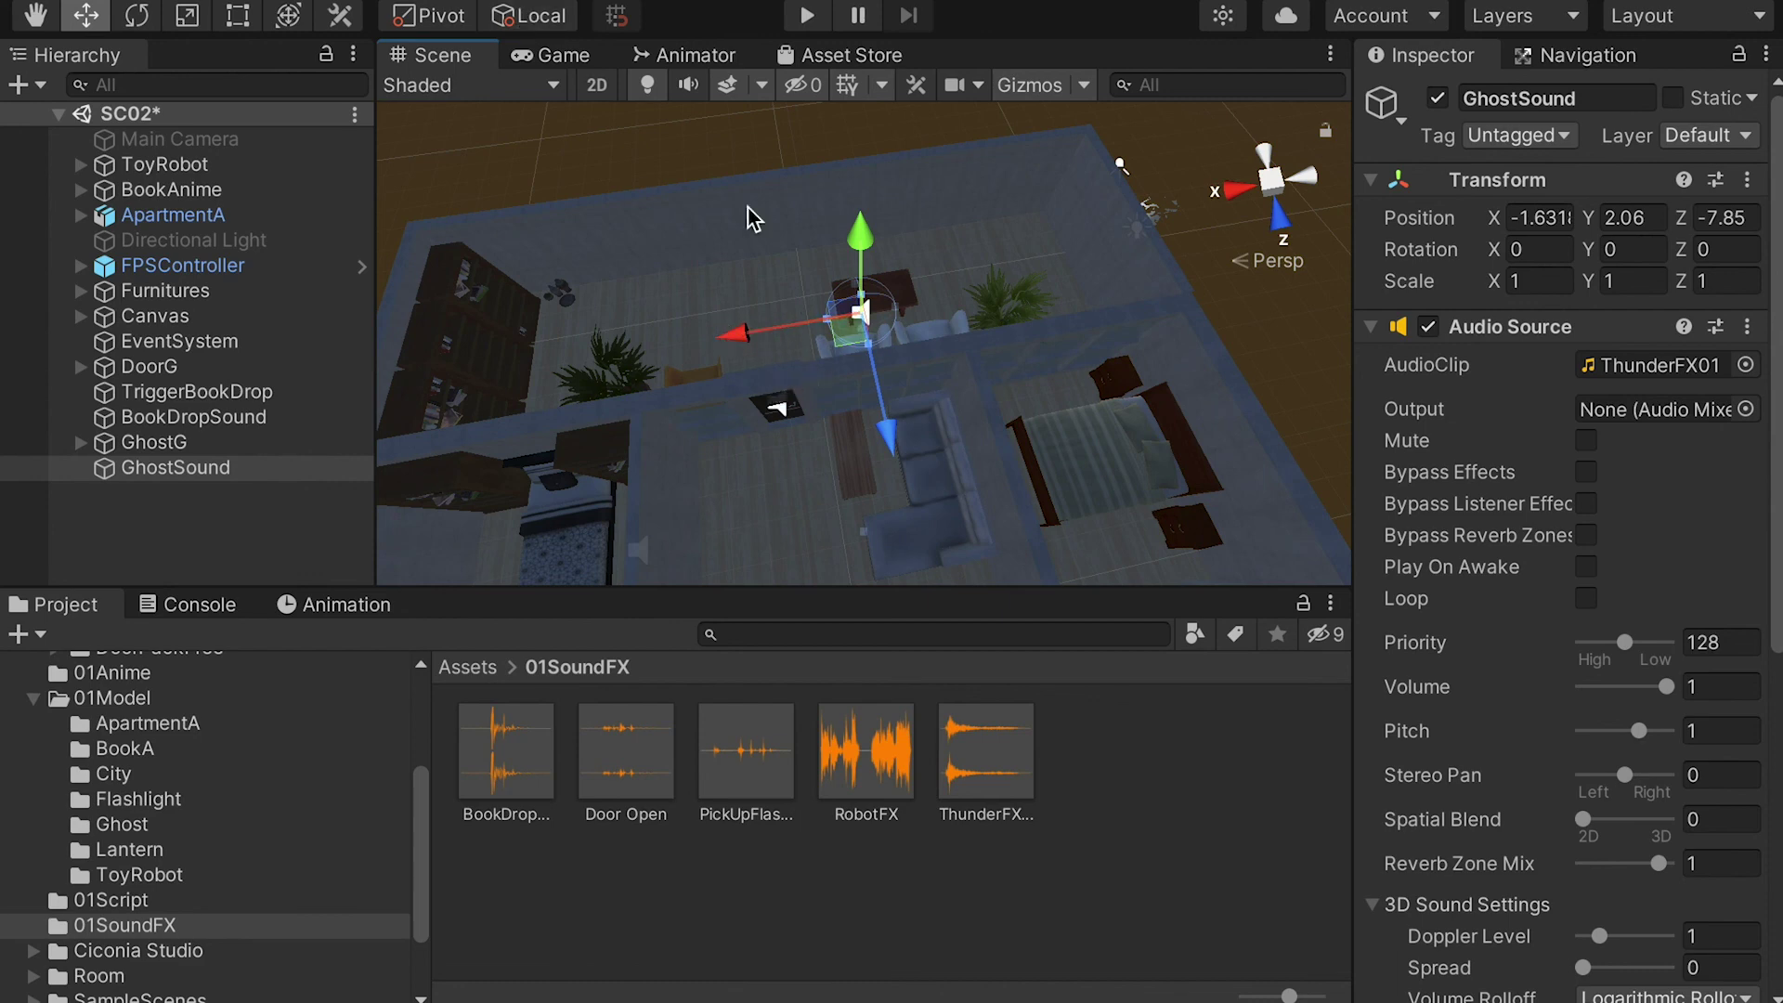
left_click(465, 0)
mouse_move(508, 61)
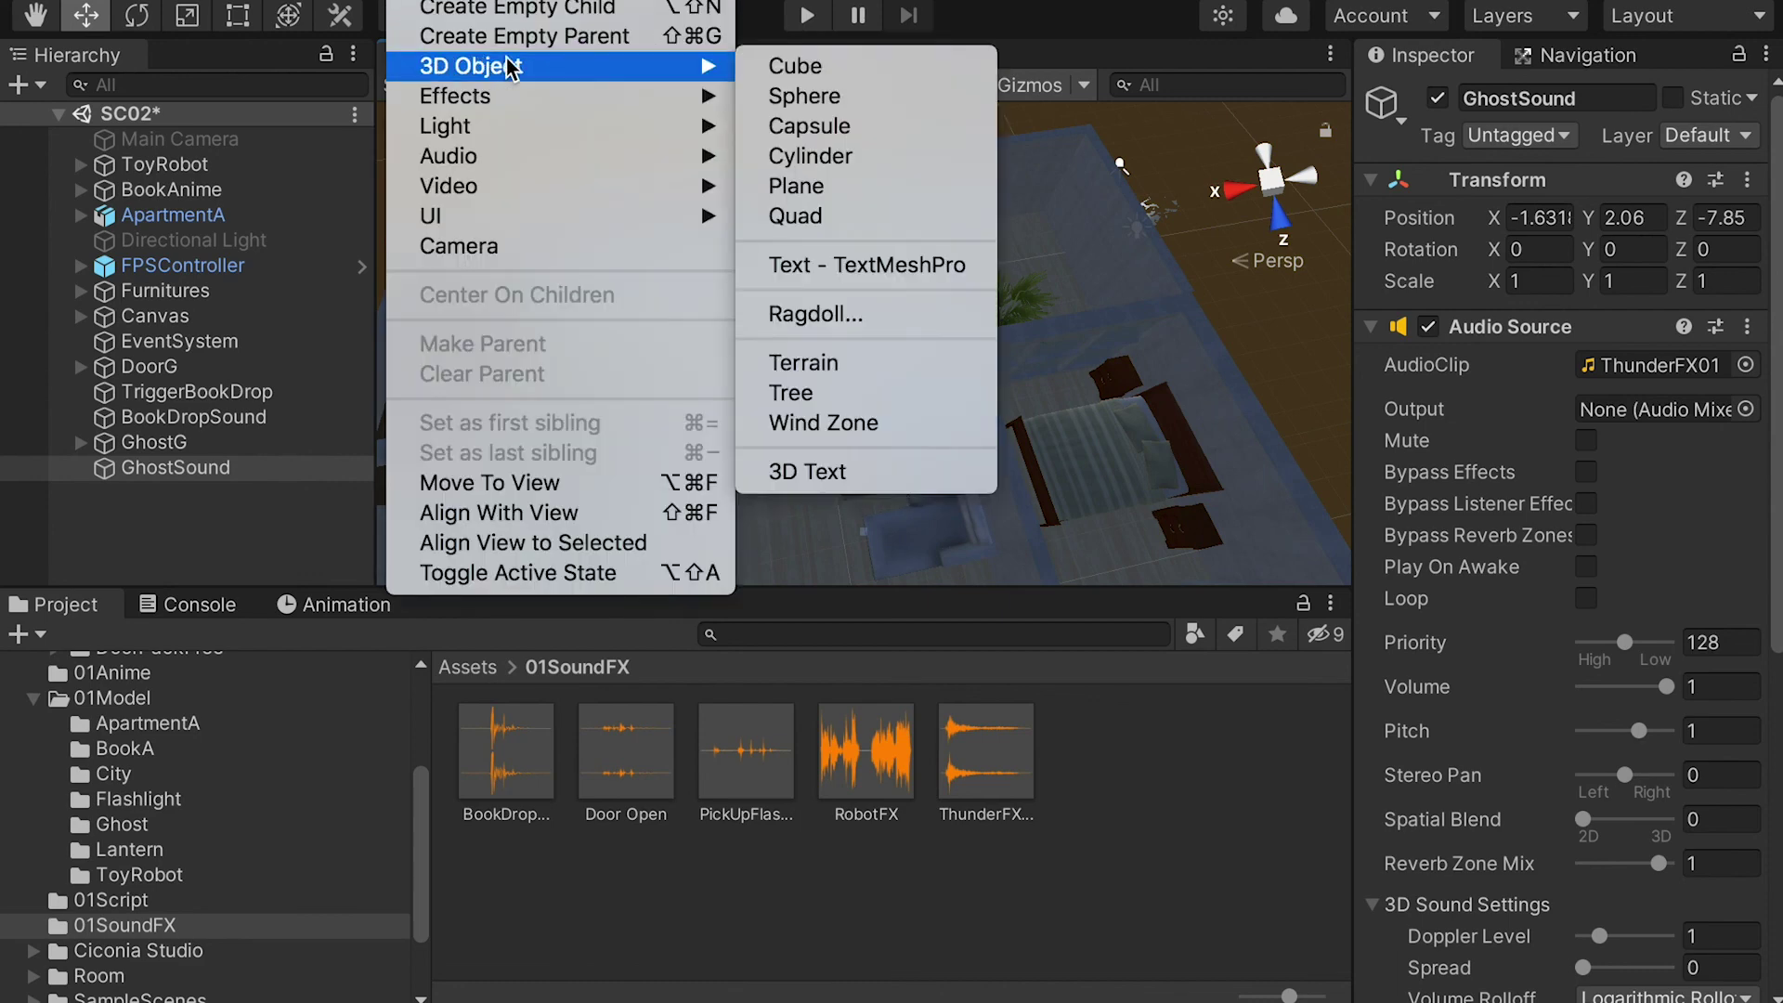
left_click(795, 66)
left_click_drag(879, 342, 952, 591)
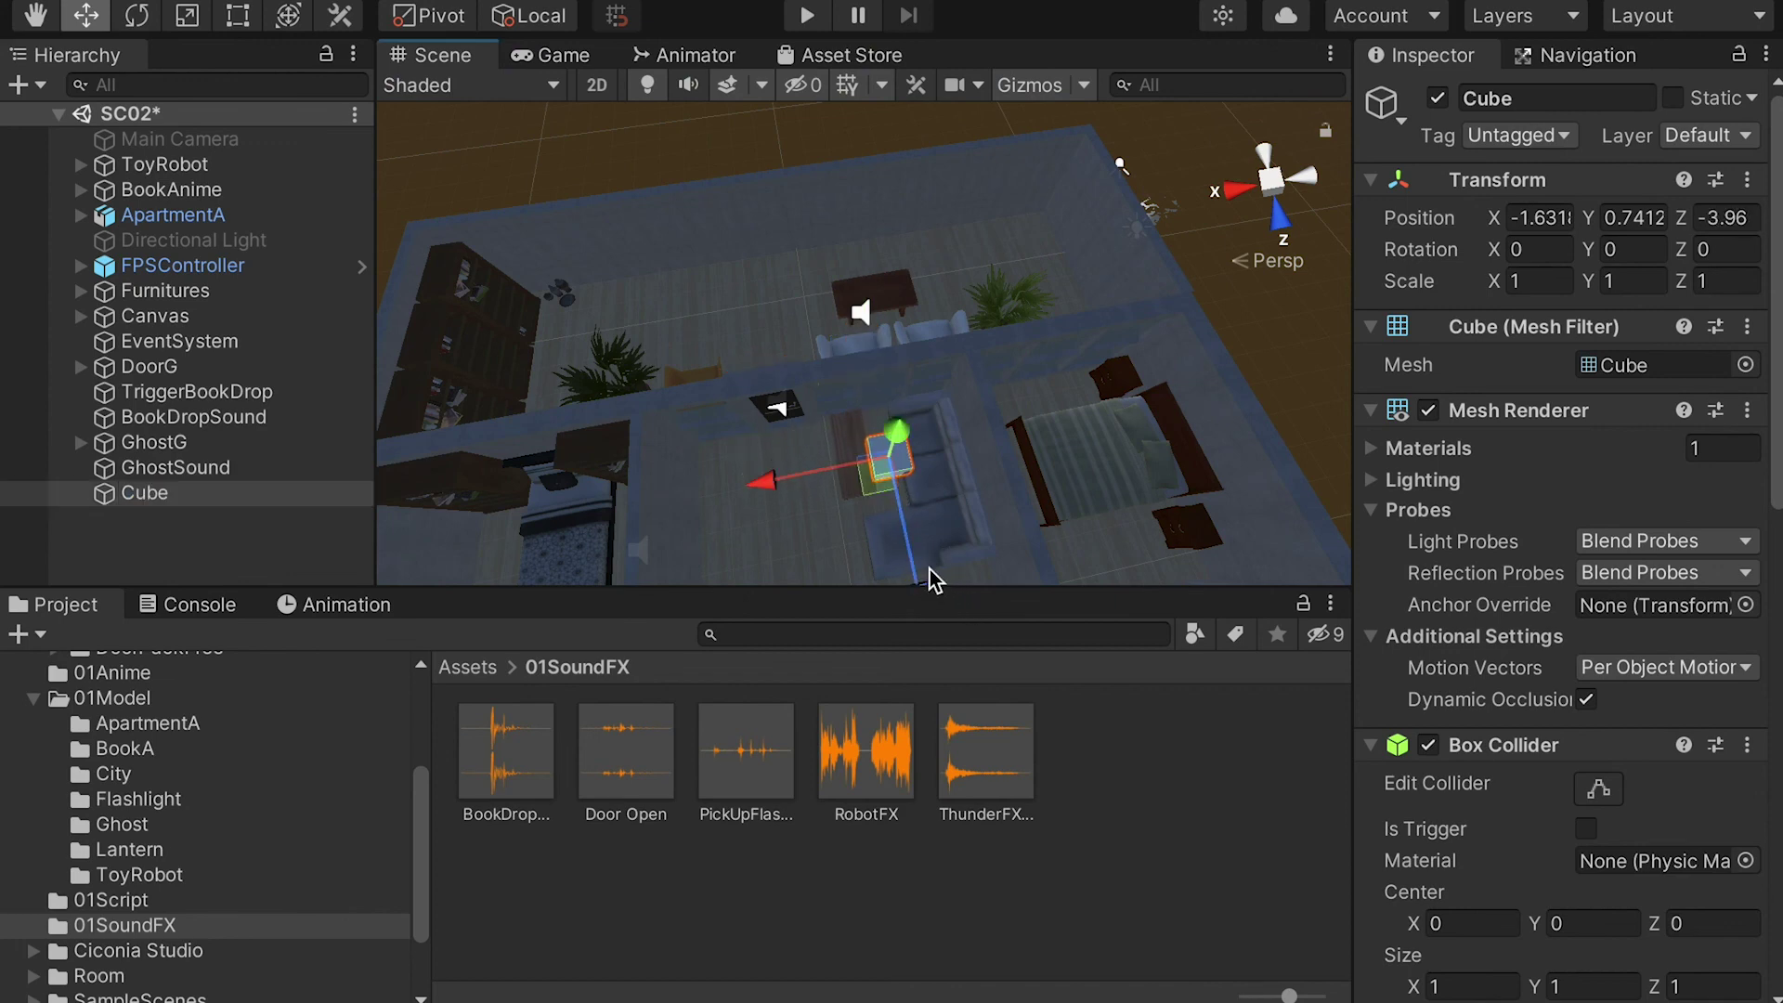
scroll(945, 495, "down", 3)
middle_click_drag(942, 493, 920, 437)
left_click_drag(900, 514, 892, 487)
- Stretch the cube along X to a scale of about 12.22 and shift it to about X -2.73
left_click_drag(893, 390, 895, 510, "alt")
key("r")
left_click_drag(741, 400, 498, 455)
key("w")
left_click_drag(742, 403, 778, 397)
- Separate the Asset Store view from the Scene view group and close it
left_click_drag(934, 416, 789, 20, "alt")
left_click_drag(804, 56, 811, 109)
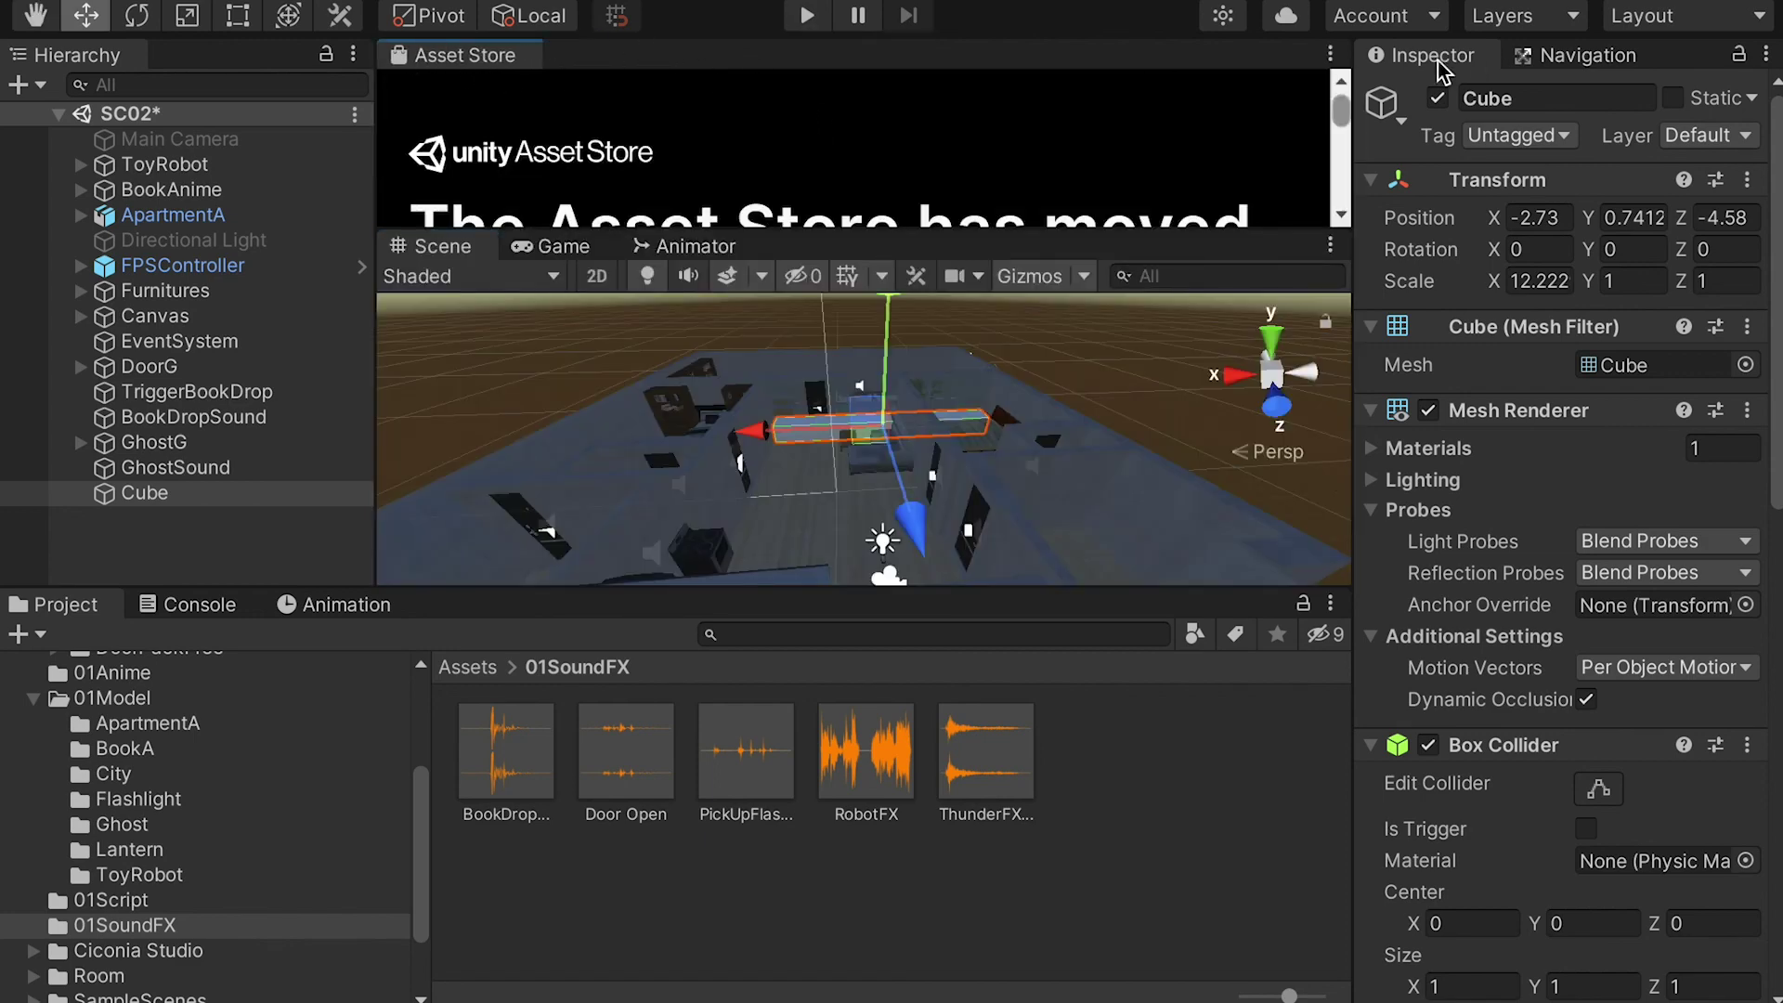
left_click(1330, 53)
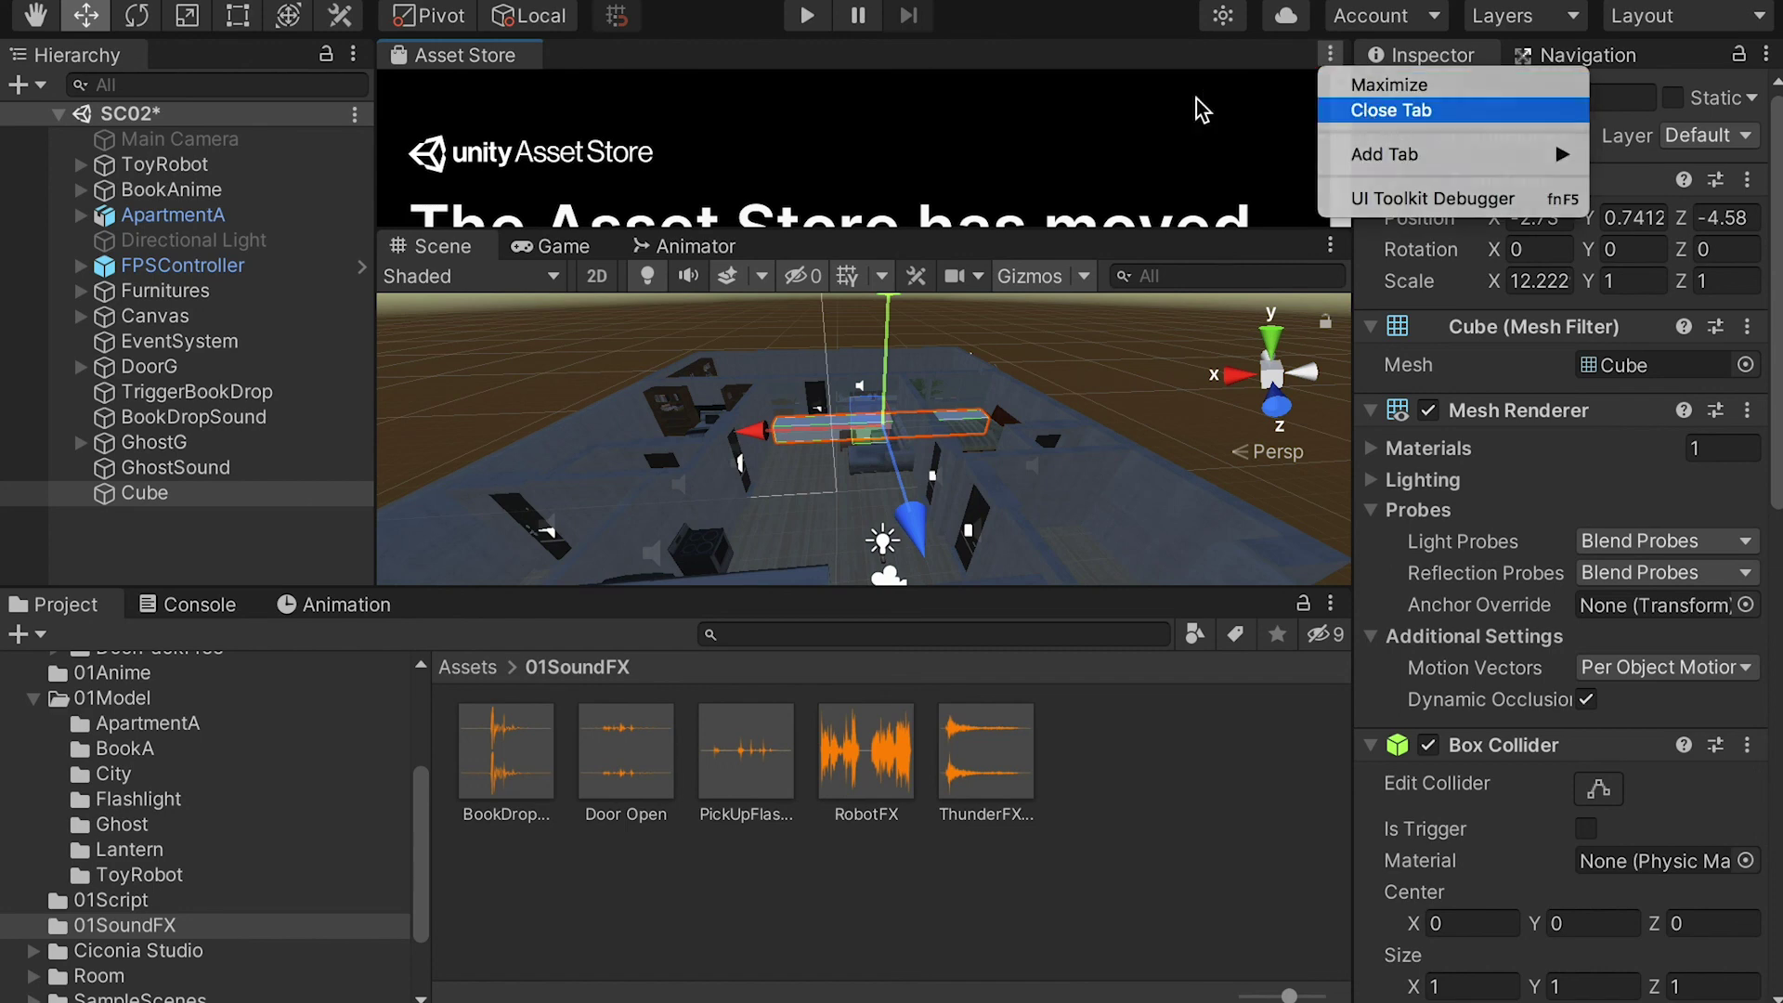
left_click(1390, 111)
- Scale the cube's height to about 2.64 and shift it along X to about -3.02
key("r")
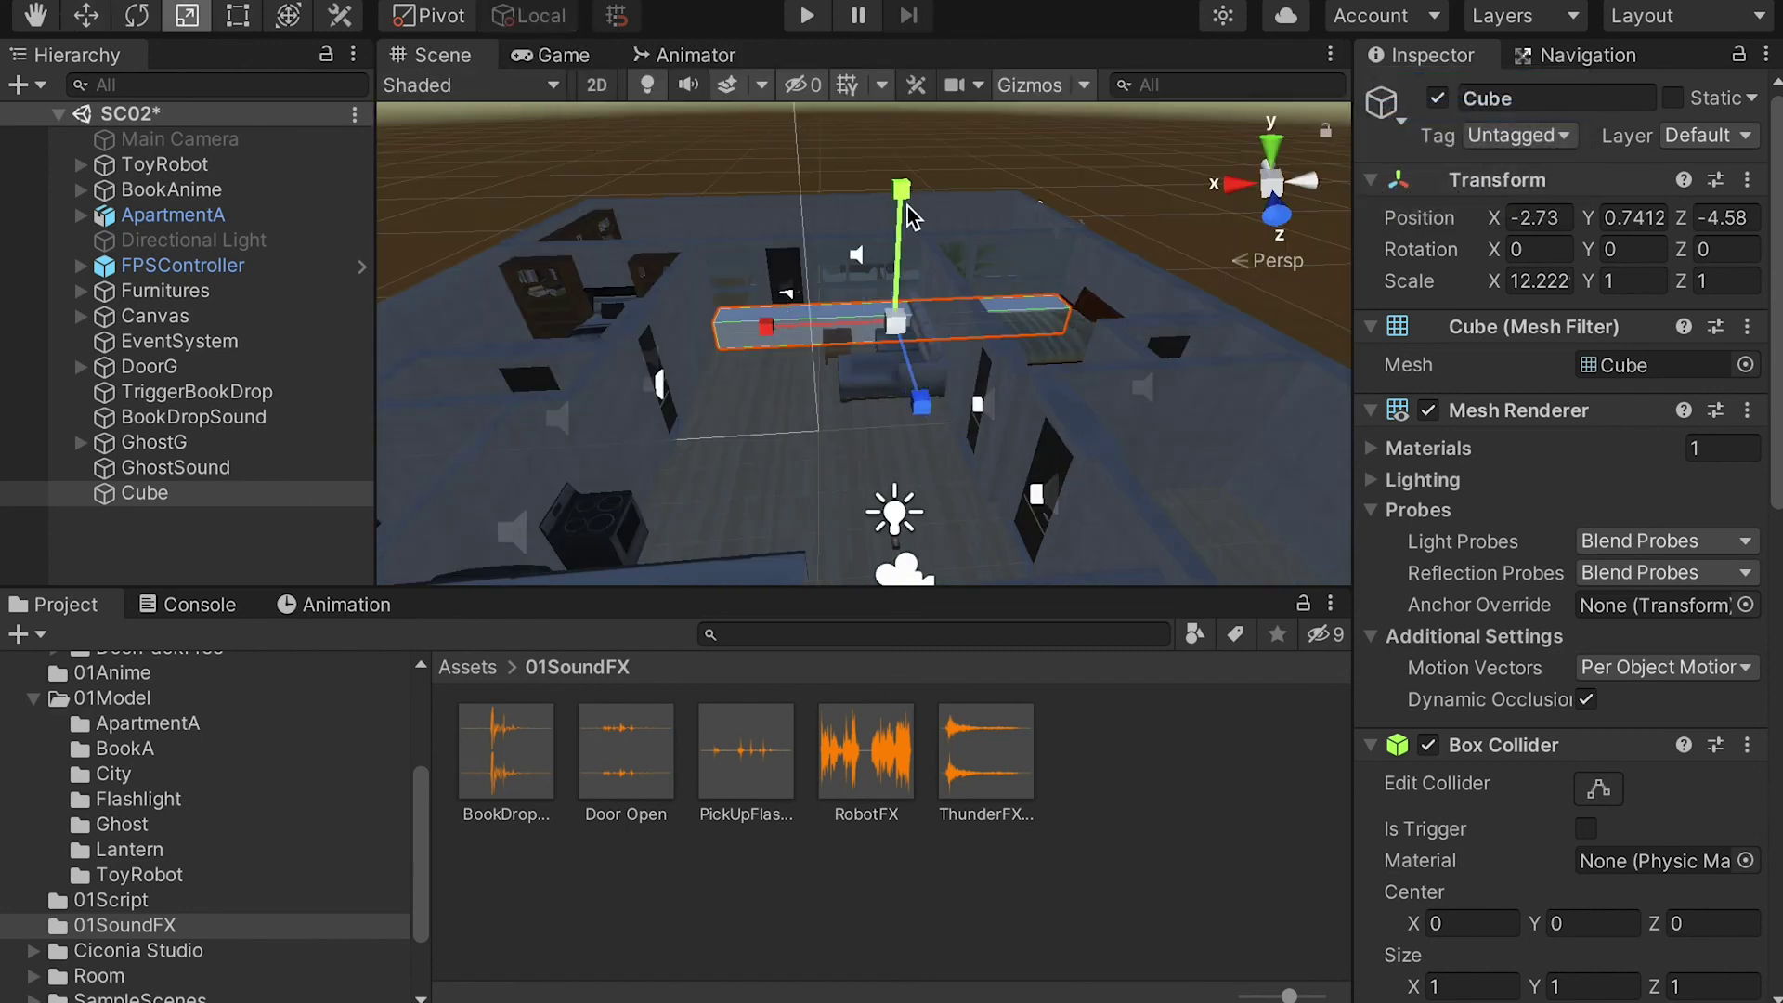
left_click(902, 181)
left_click(789, 317)
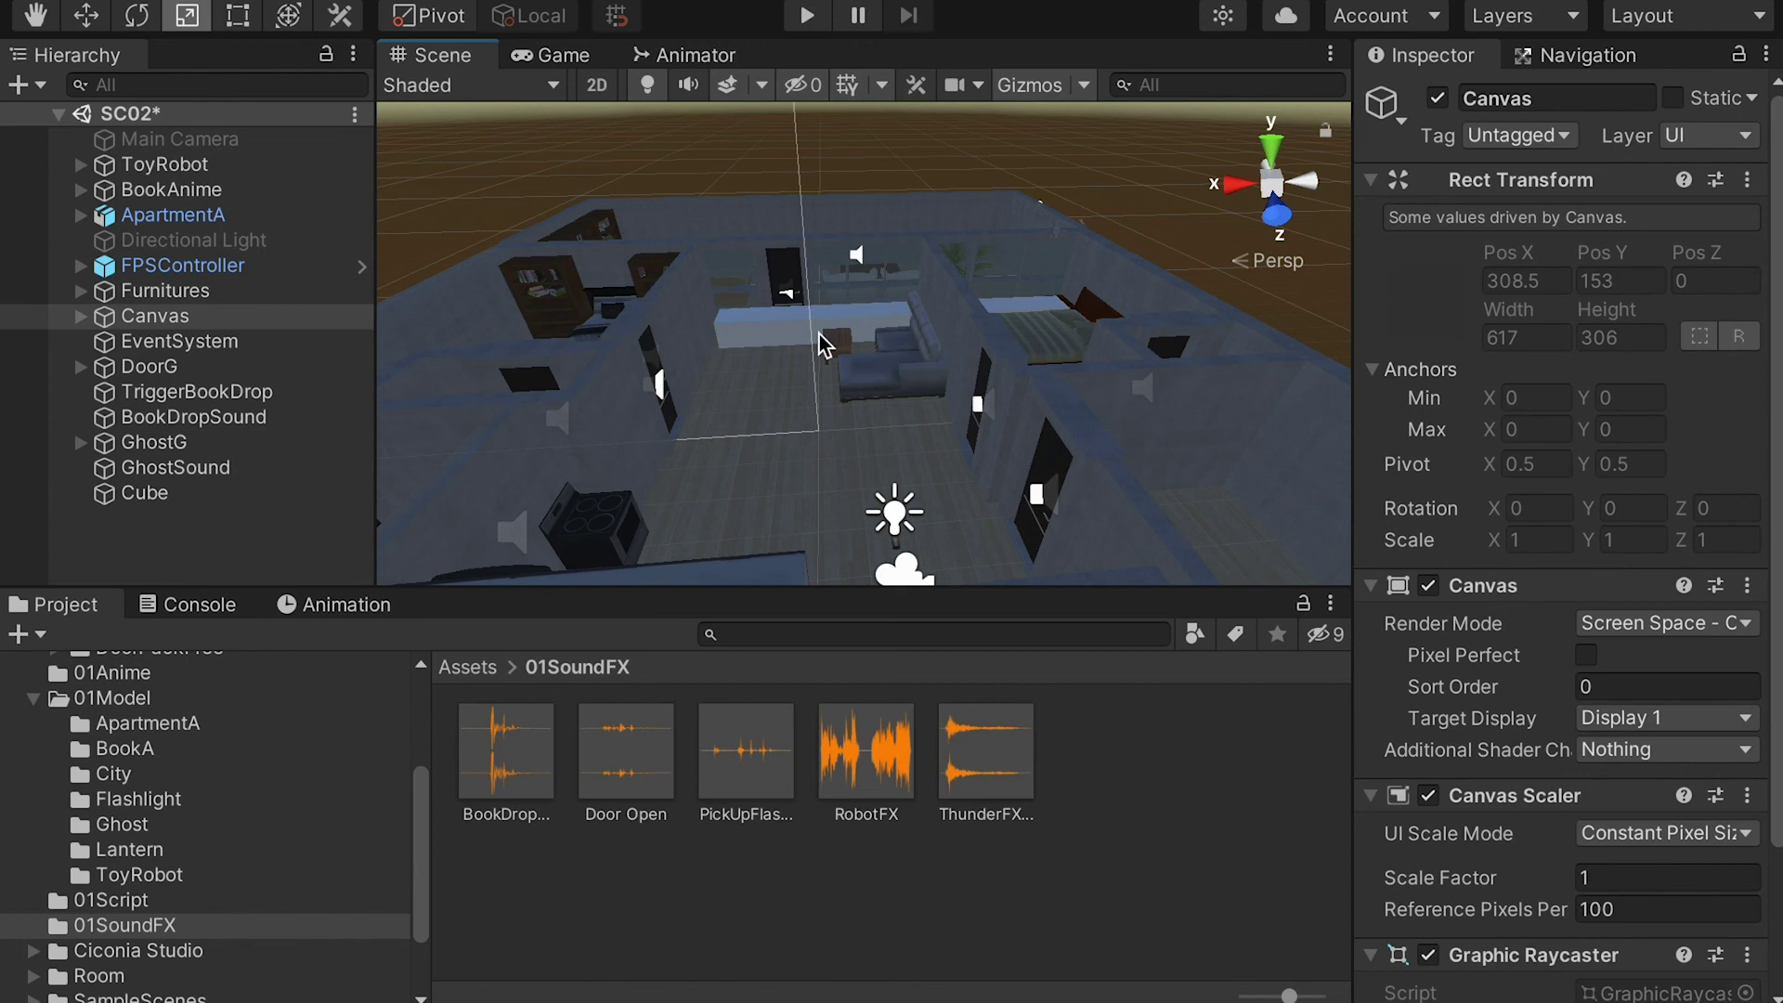
left_click(778, 332)
left_click_drag(910, 206, 898, 17)
scroll(933, 311, "up", 4)
left_click_drag(943, 320, 778, 320, "alt")
key("w")
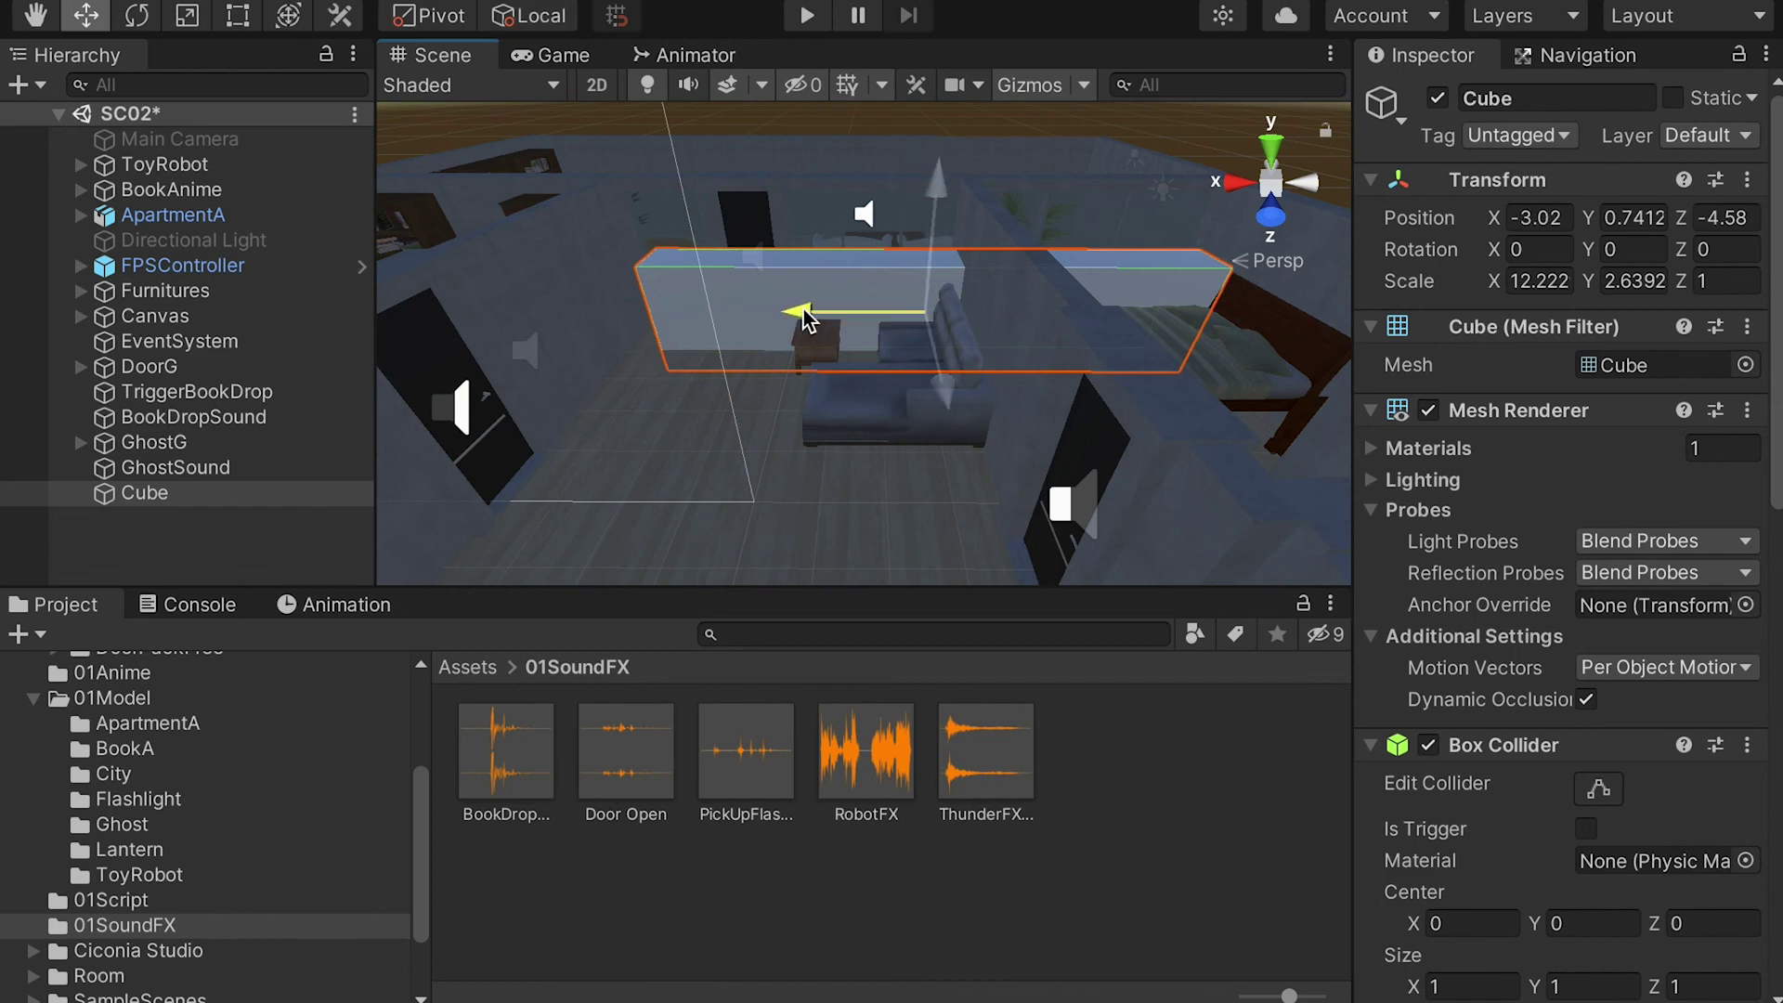
- Thin the cube along Z to a scale of about 0.41 and move it to about Z -4.97
left_click_drag(919, 279, 562, 287, "alt")
key("r")
key("w")
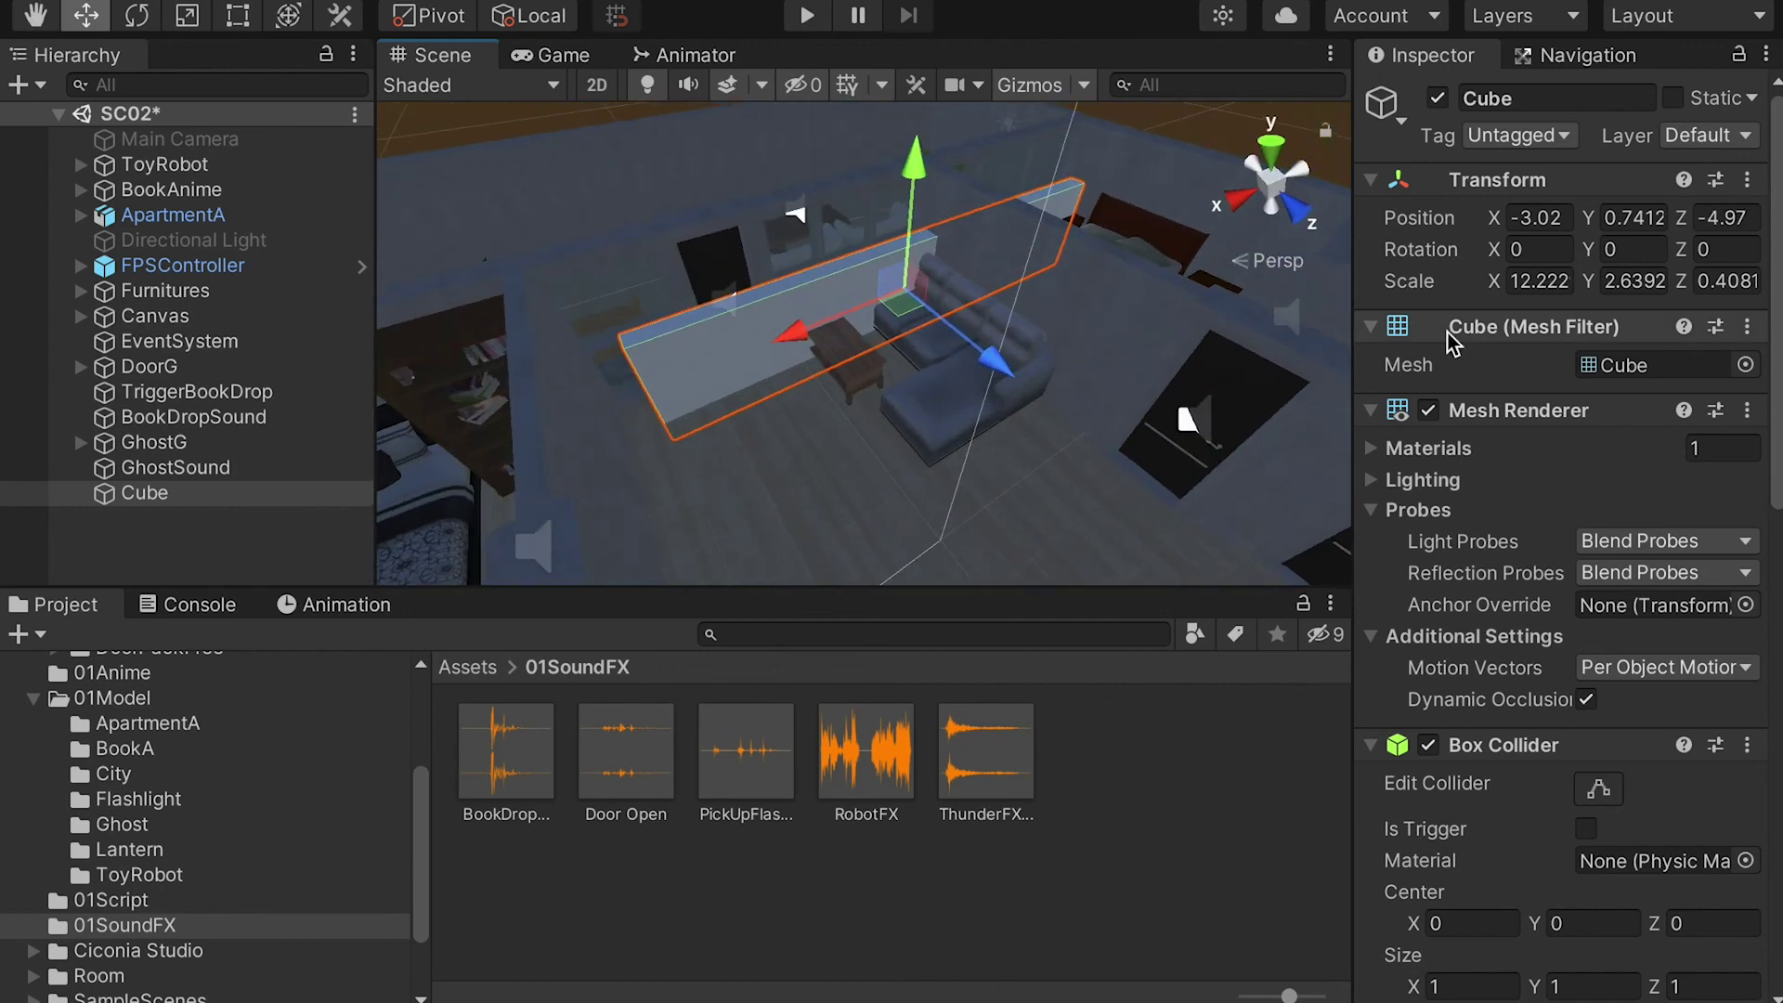
- Disable the cube's Mesh Renderer and enable Is Trigger on its Box Collider
left_click(1428, 410)
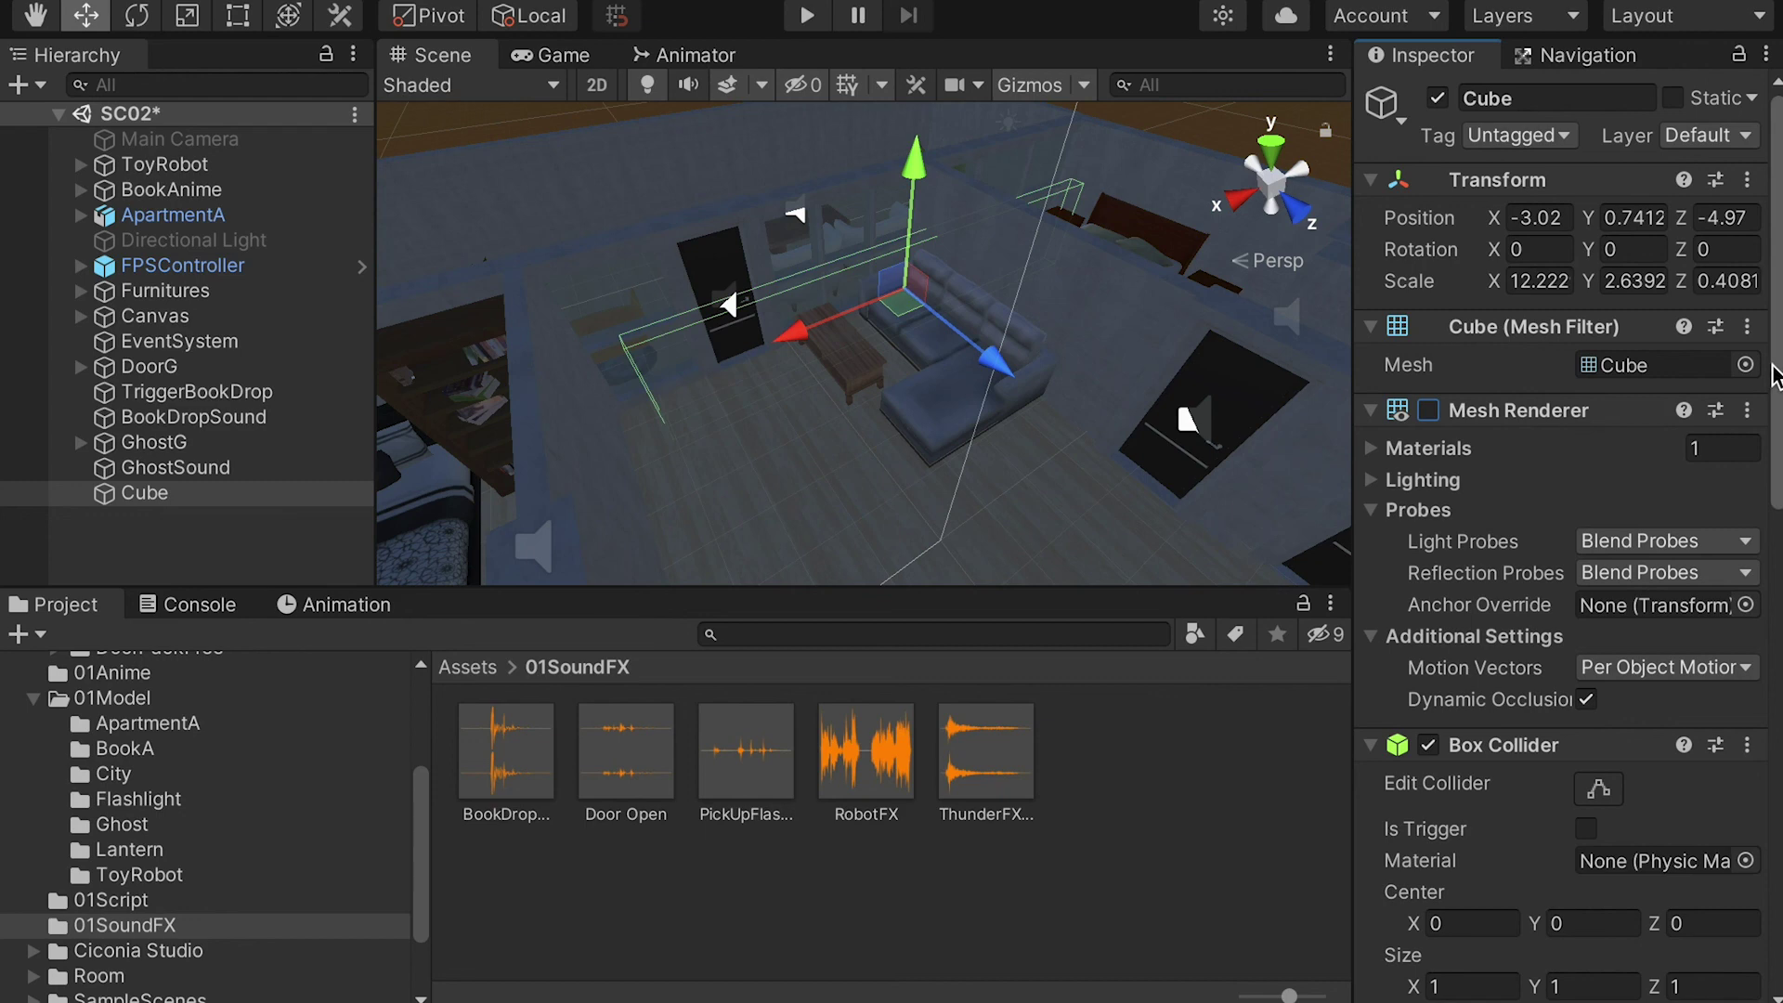
scroll(1463, 436, "down", 3)
left_click(1586, 517)
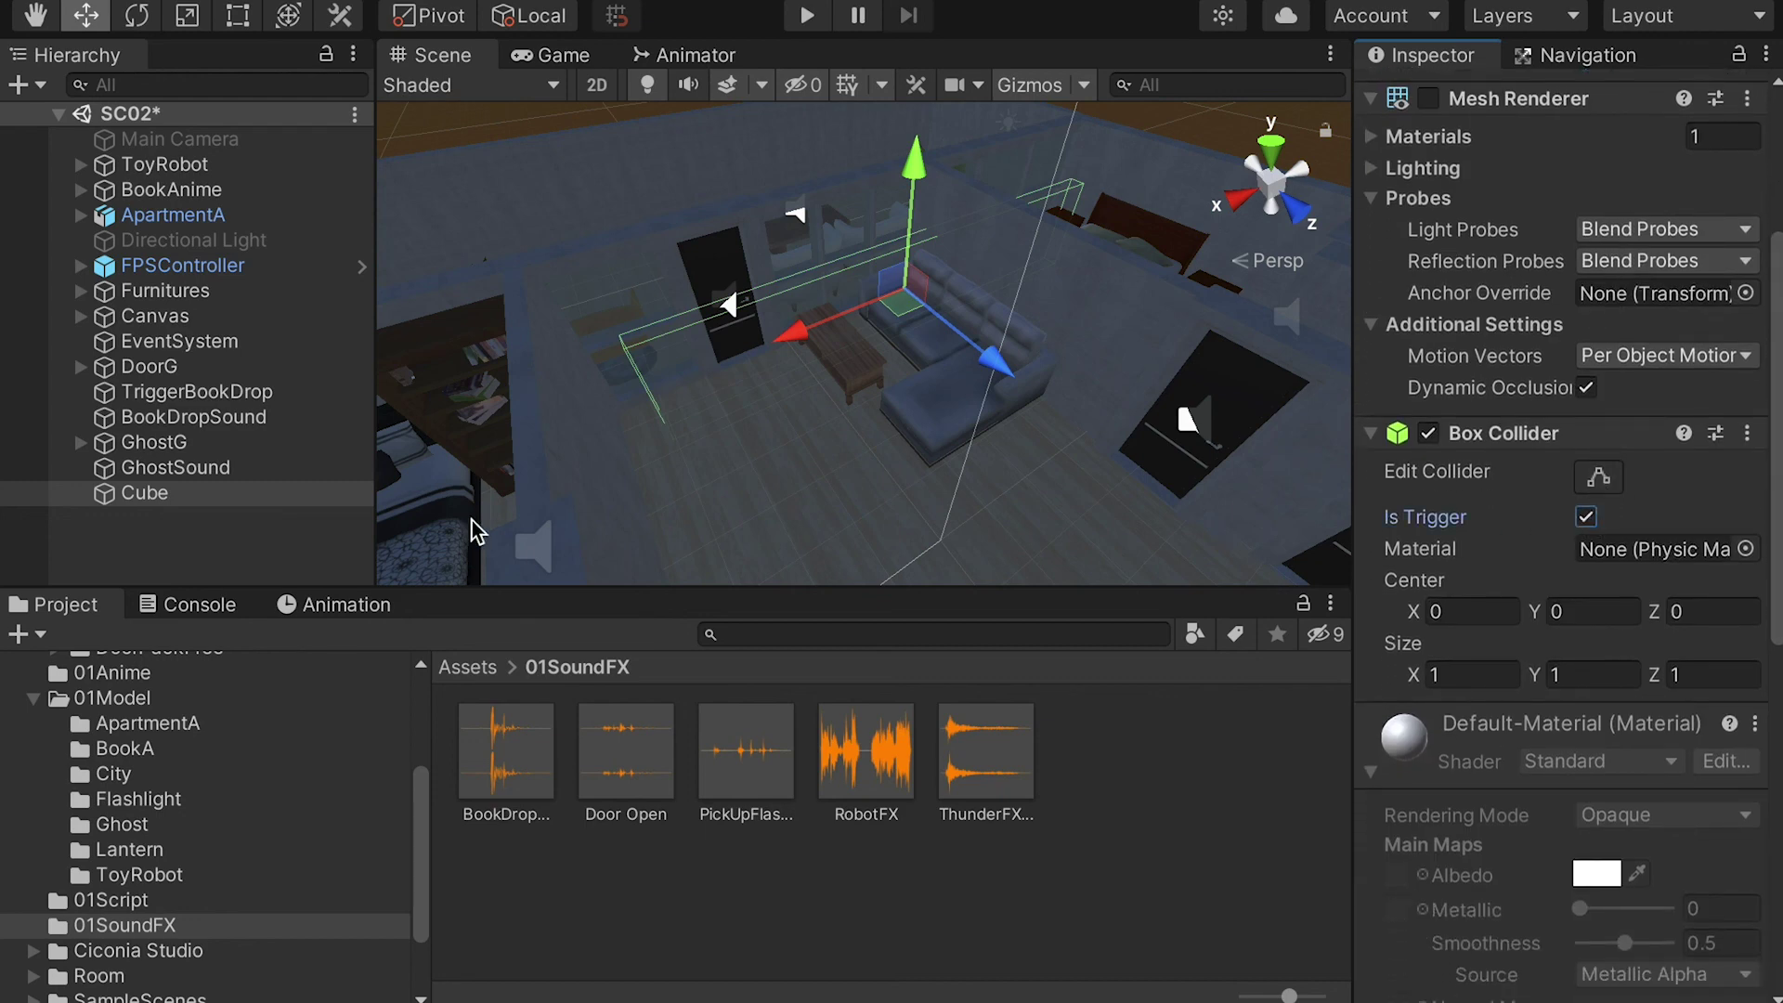
left_click(143, 501)
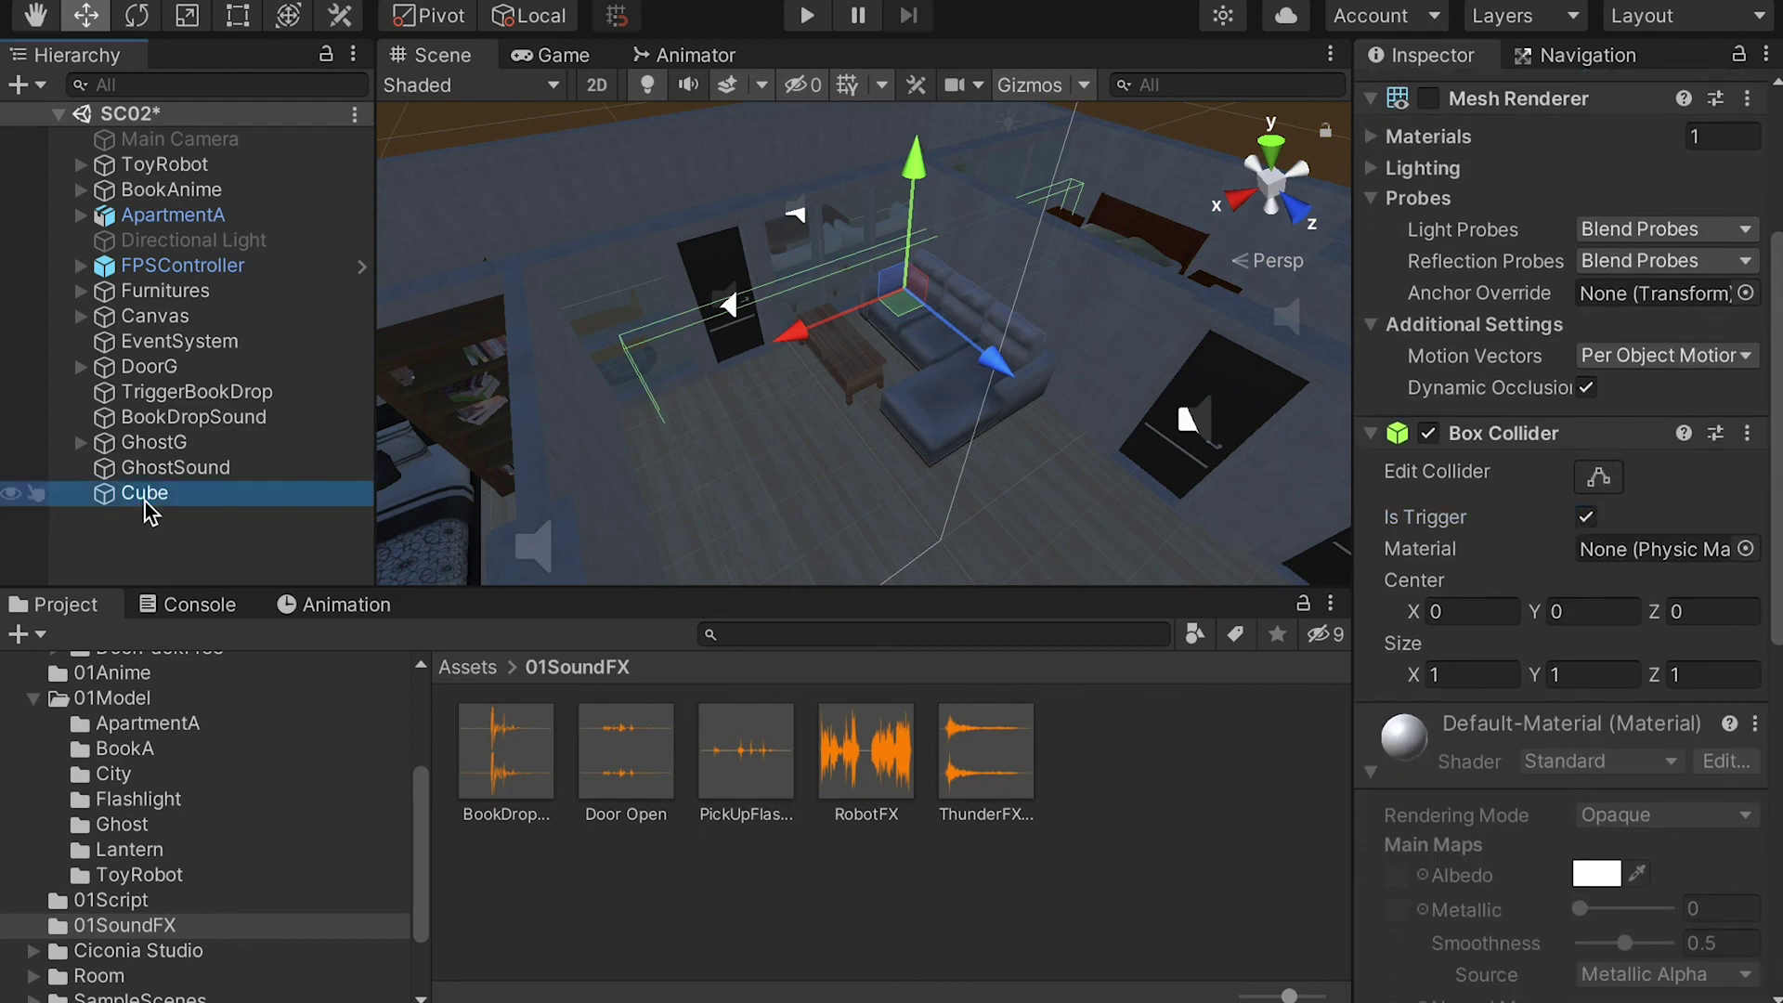
- Rename the cube in the scene hierarchy as TriggerGhostActive
left_click(144, 502)
type("Th")
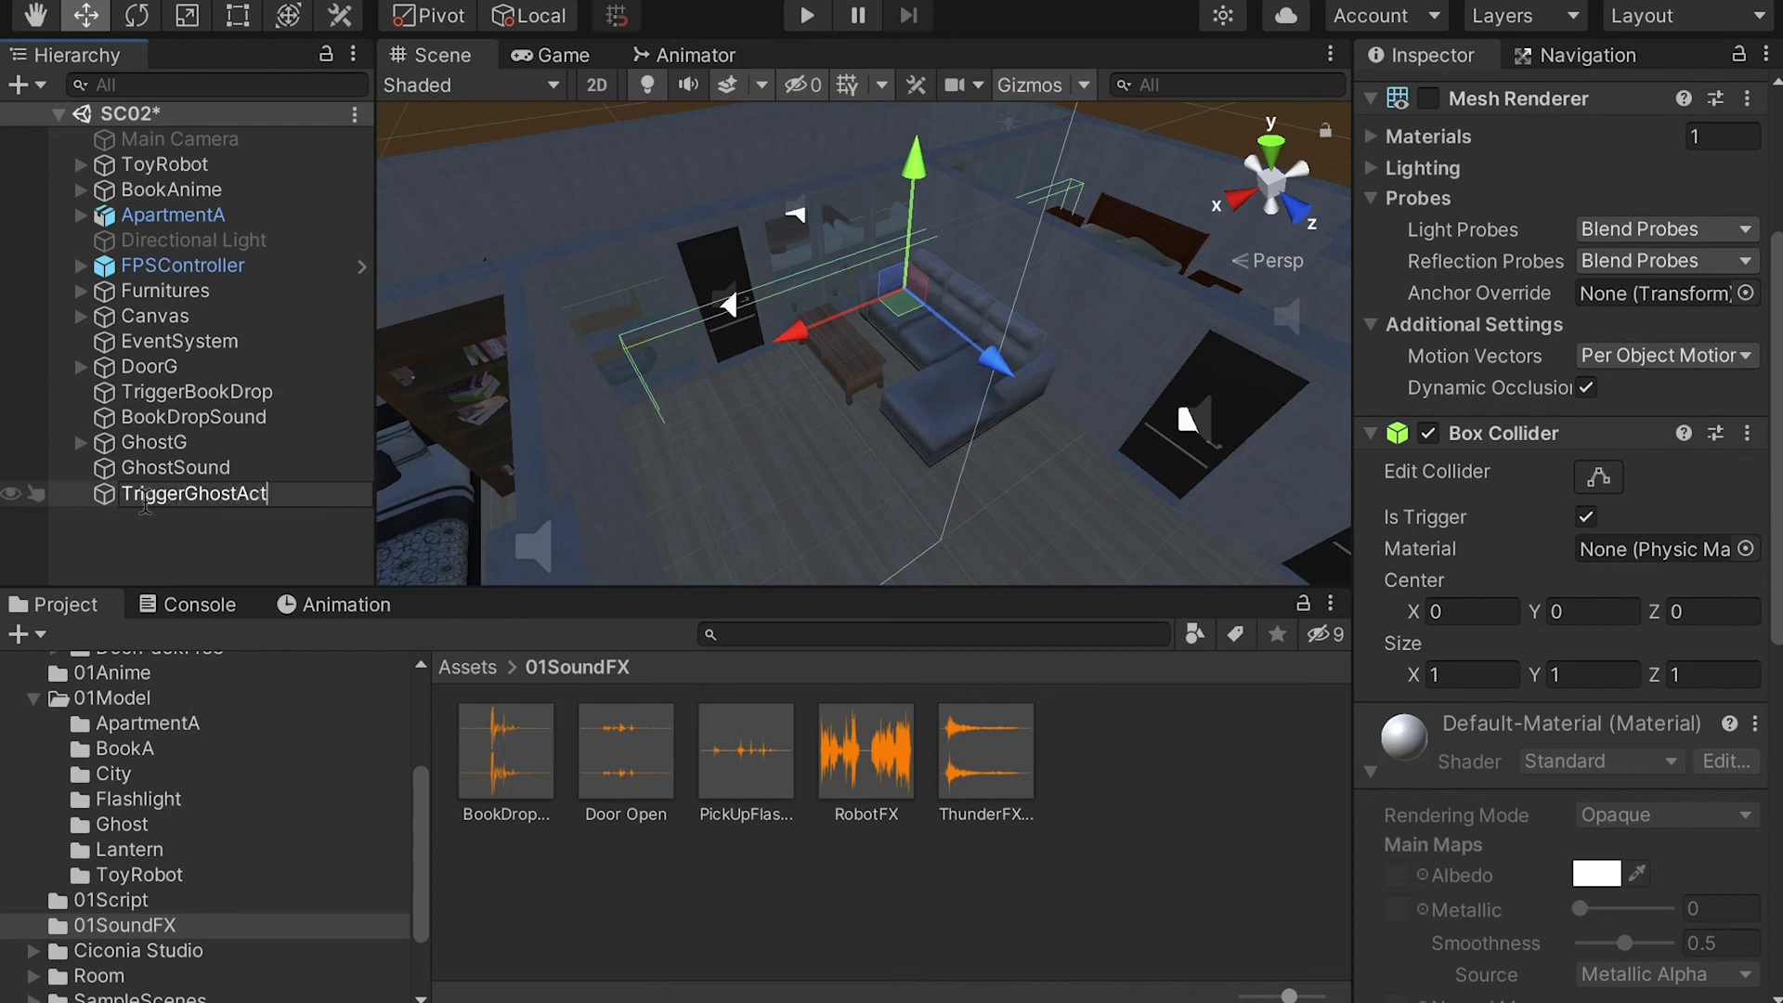
key("Return")
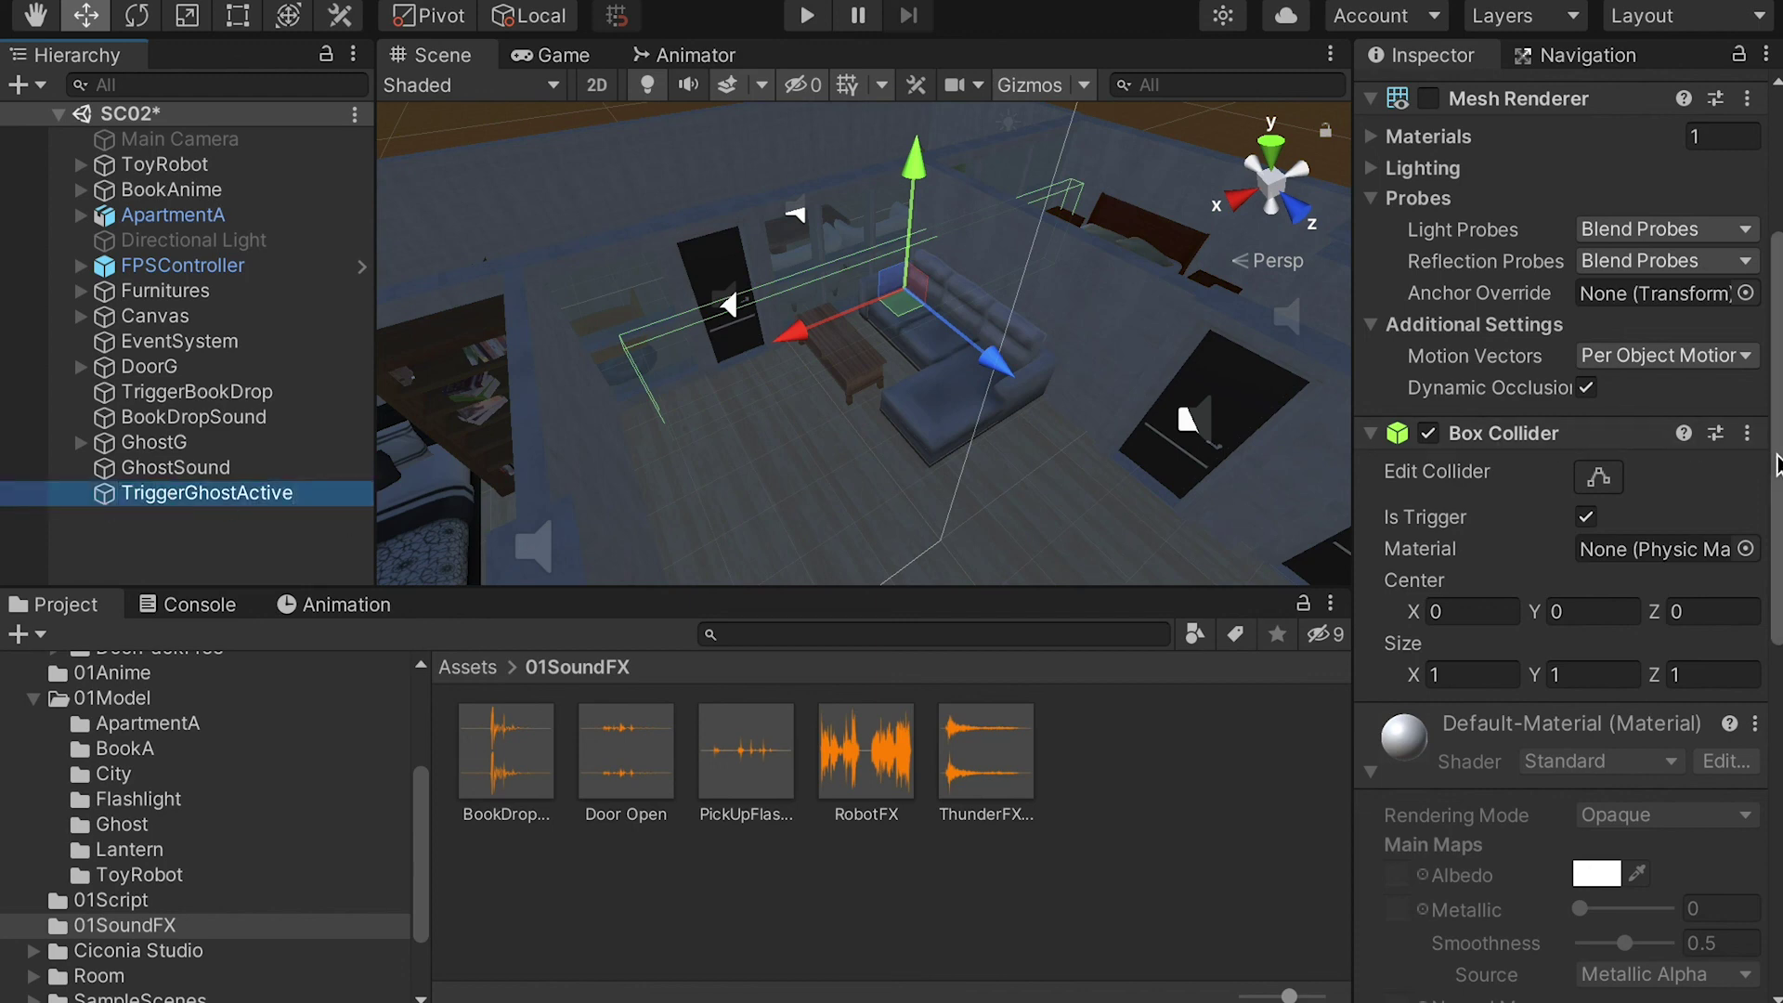
- Import the Ghost script from Finder's Scripts folder into the project's 01Script folder
left_click_drag(1776, 474, 1782, 716)
scroll(1553, 723, "down", 3)
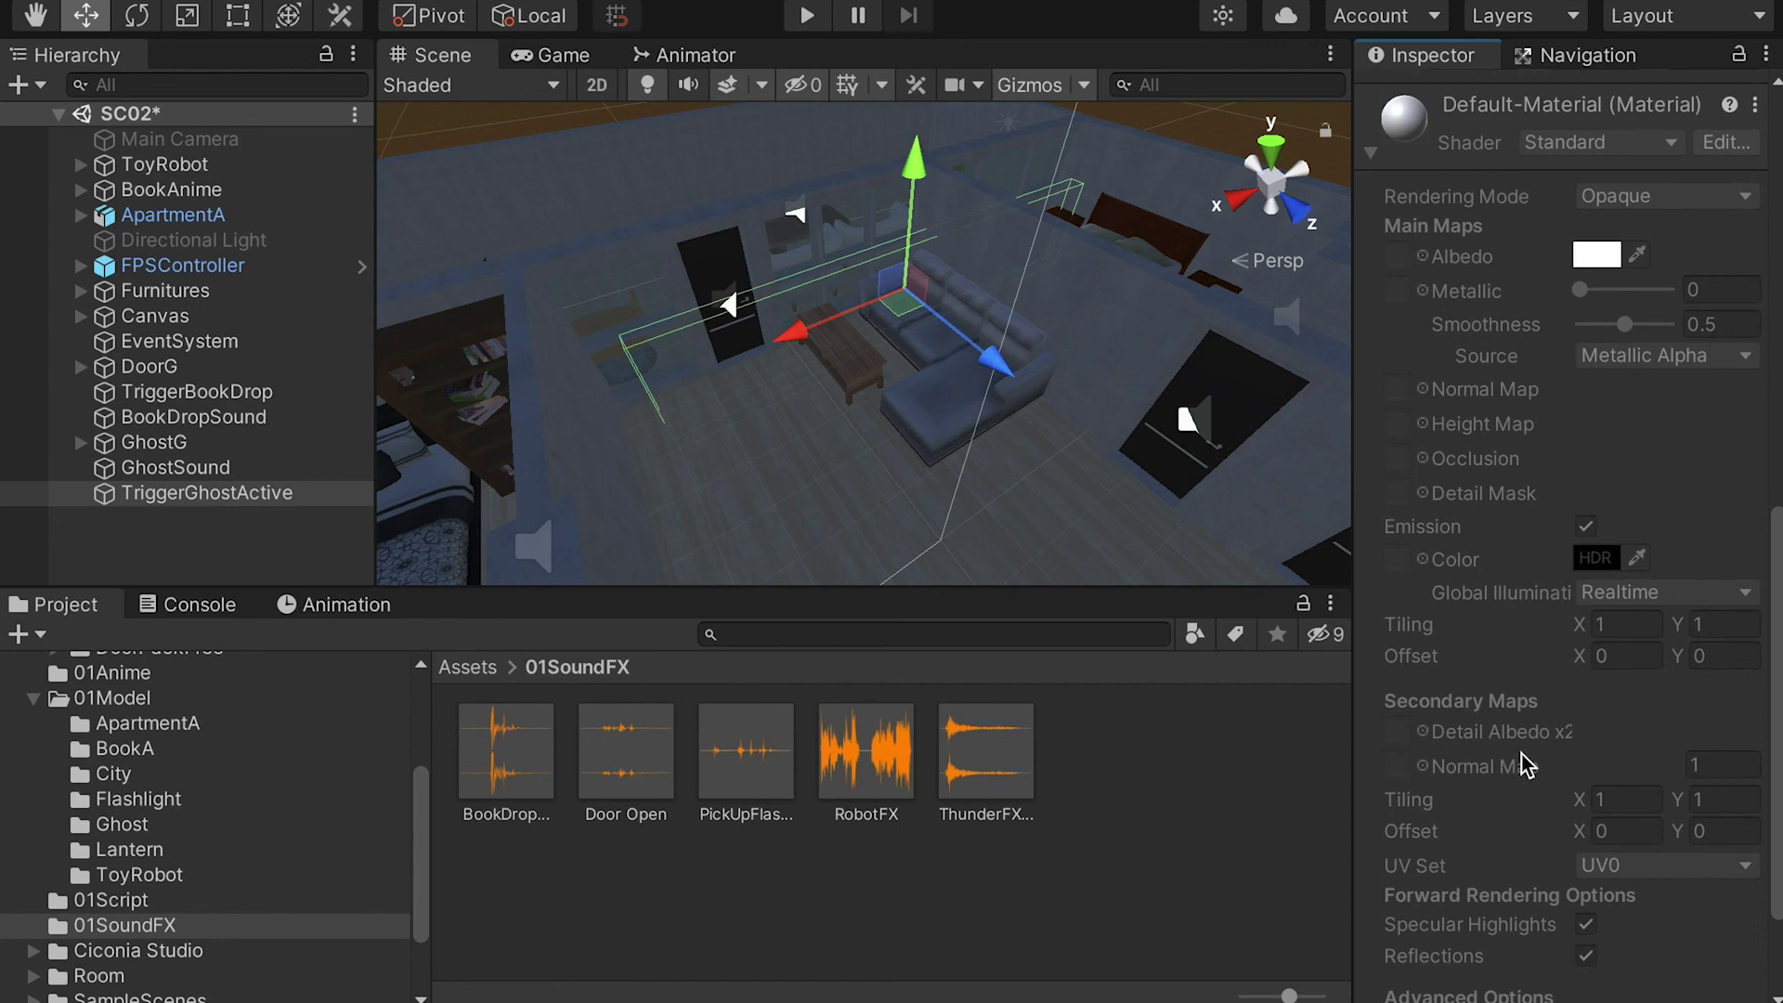
left_click(116, 903)
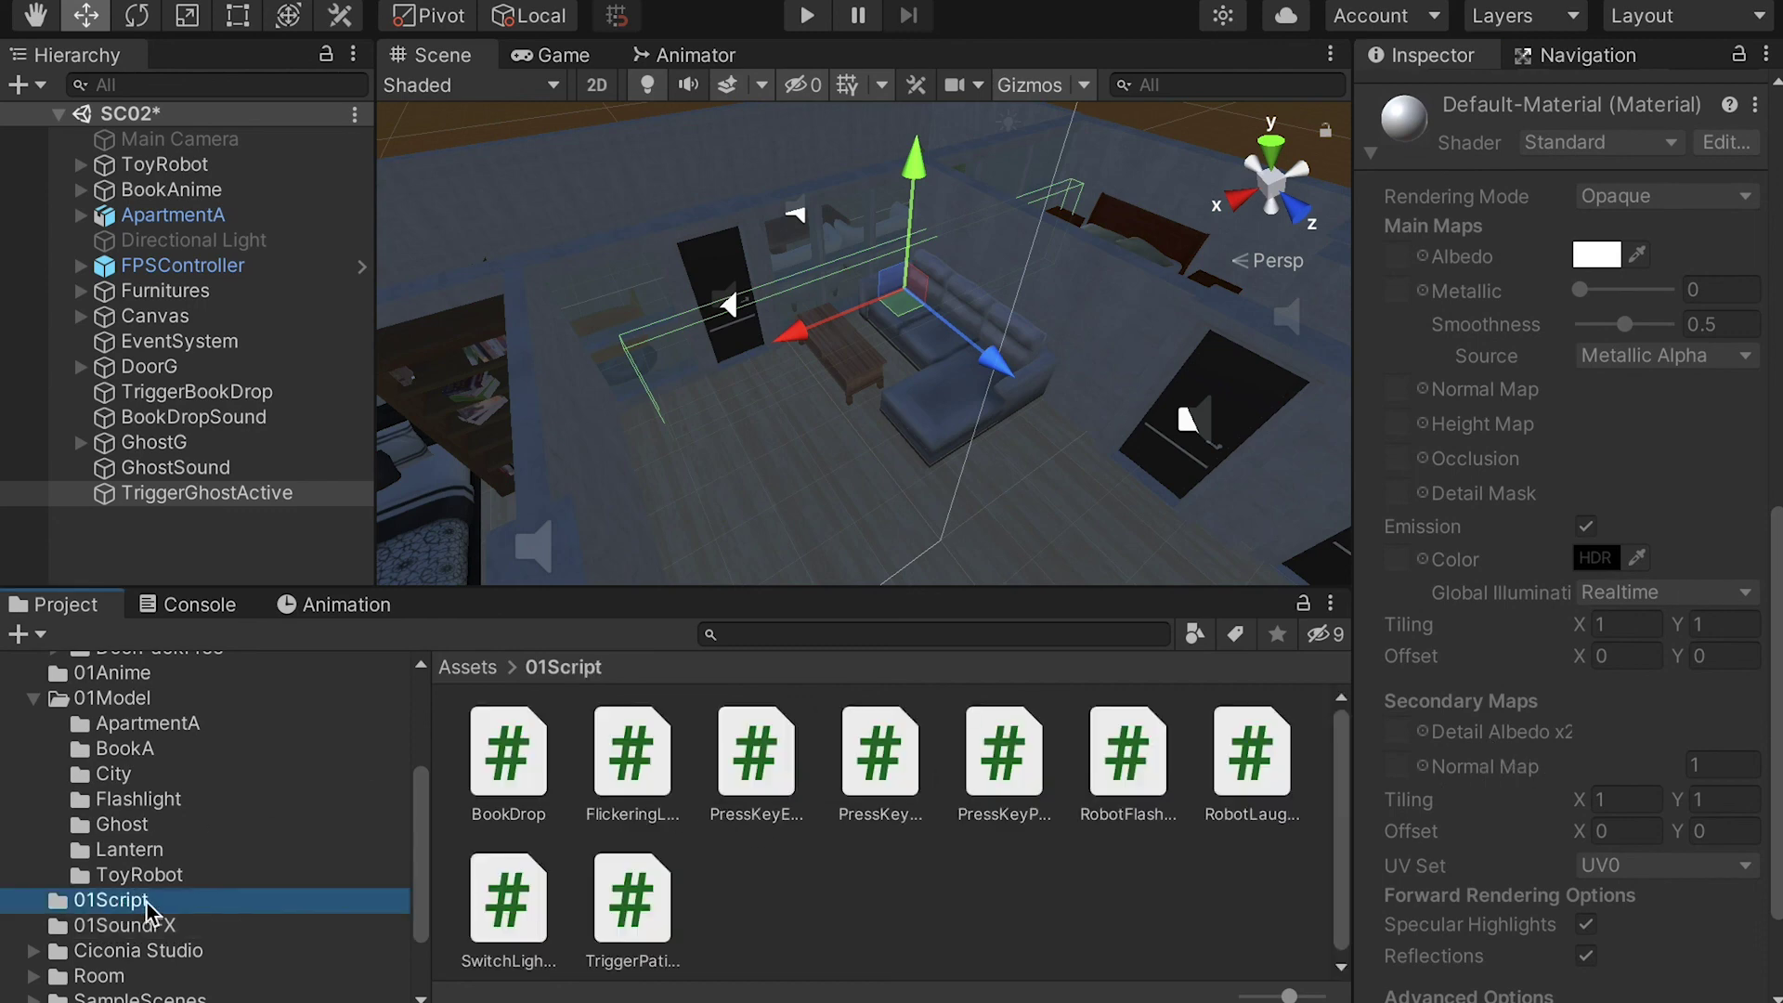
left_click(1781, 427)
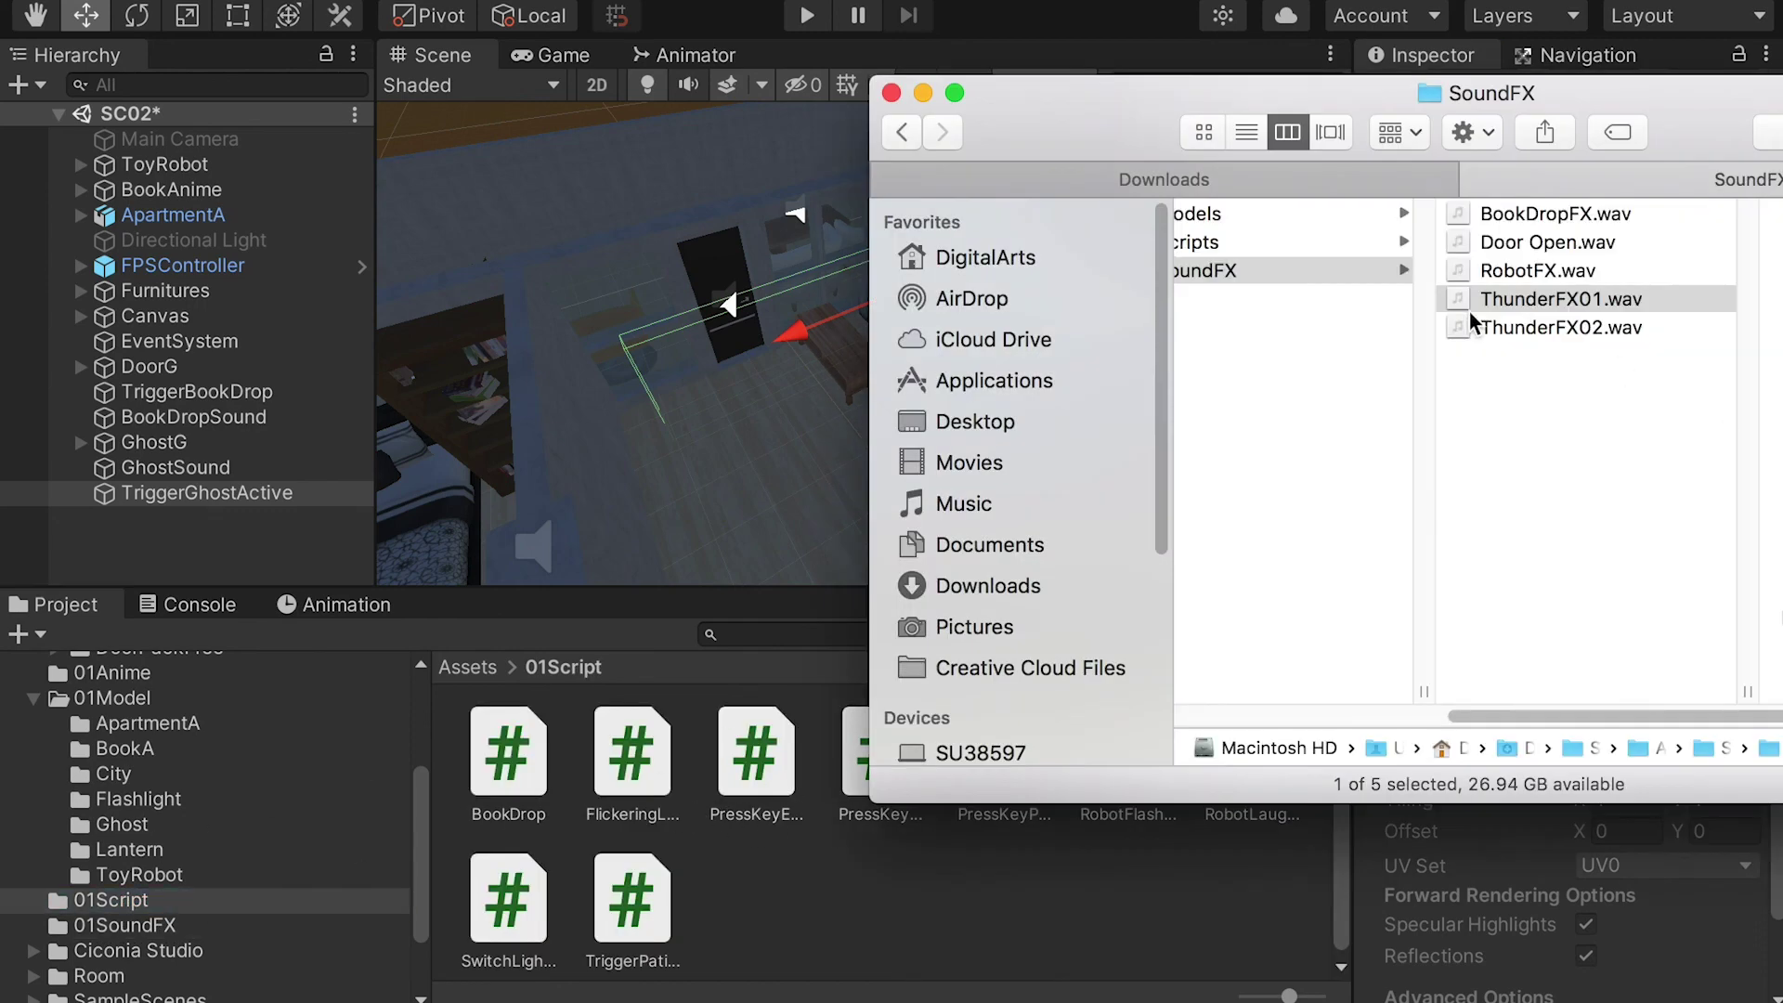
left_click(1221, 246)
left_click_drag(1581, 244, 798, 906)
left_click(844, 910)
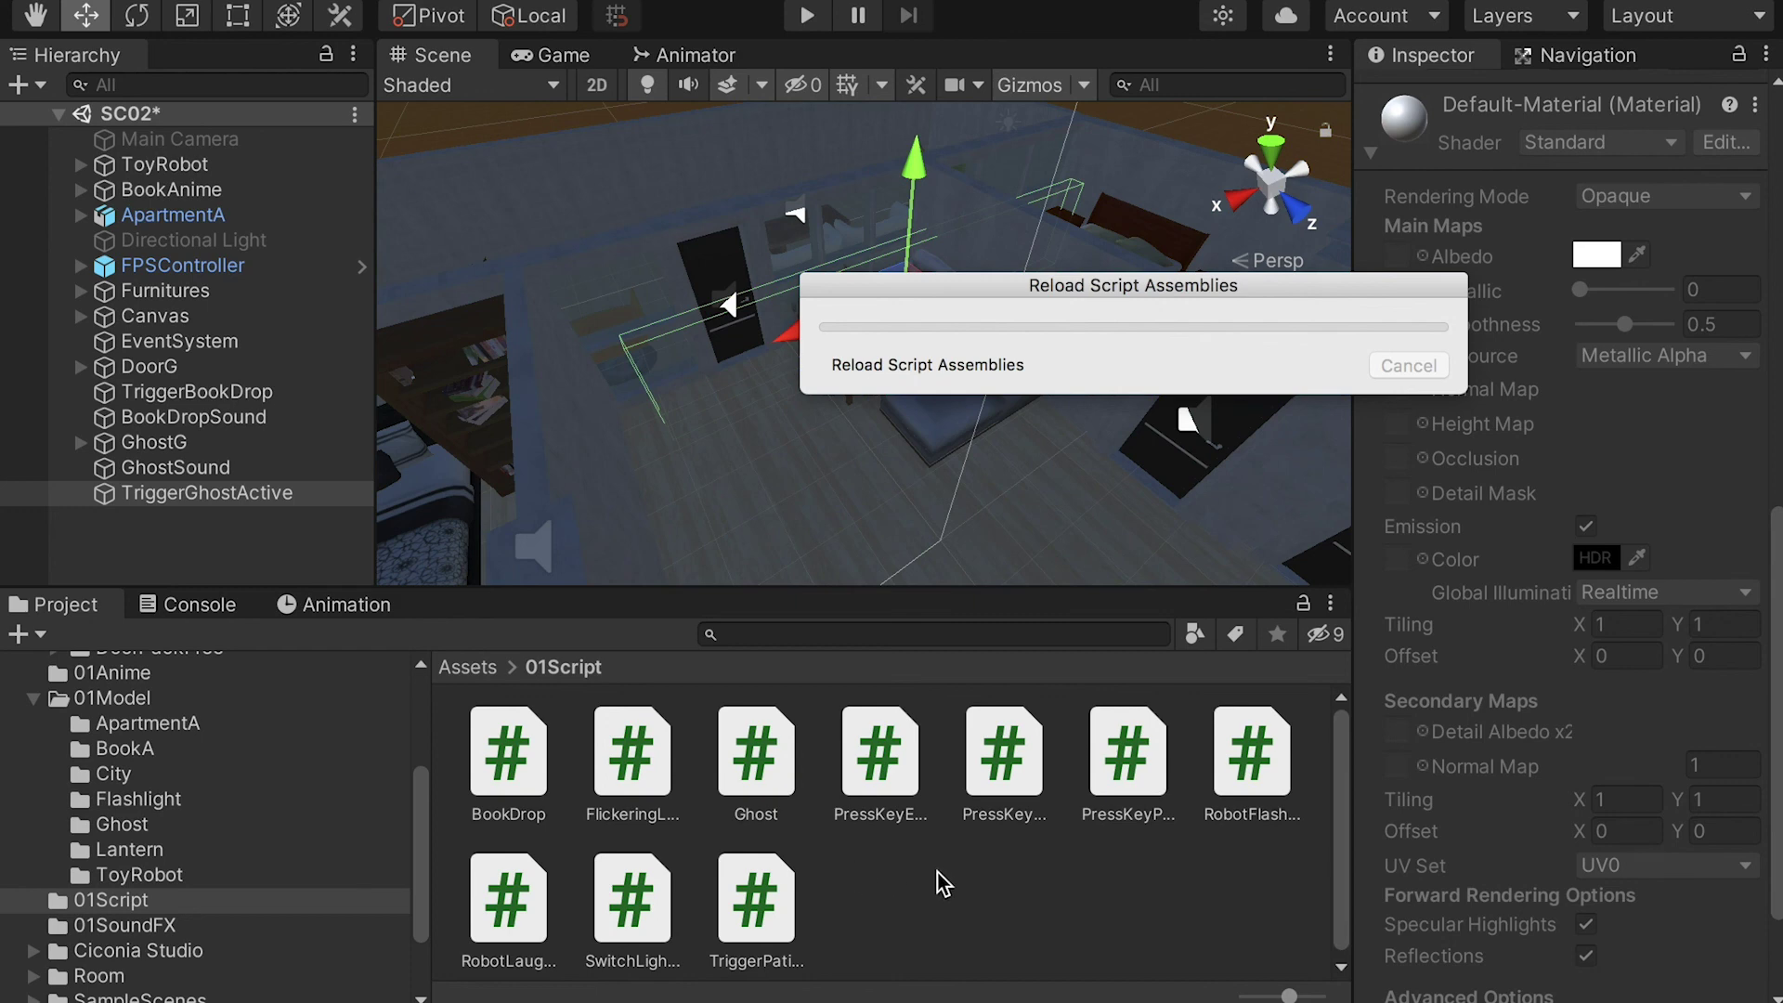
- Attach the Ghost script to TriggerGhostActive and save the scene
left_click(756, 897)
left_click(764, 767)
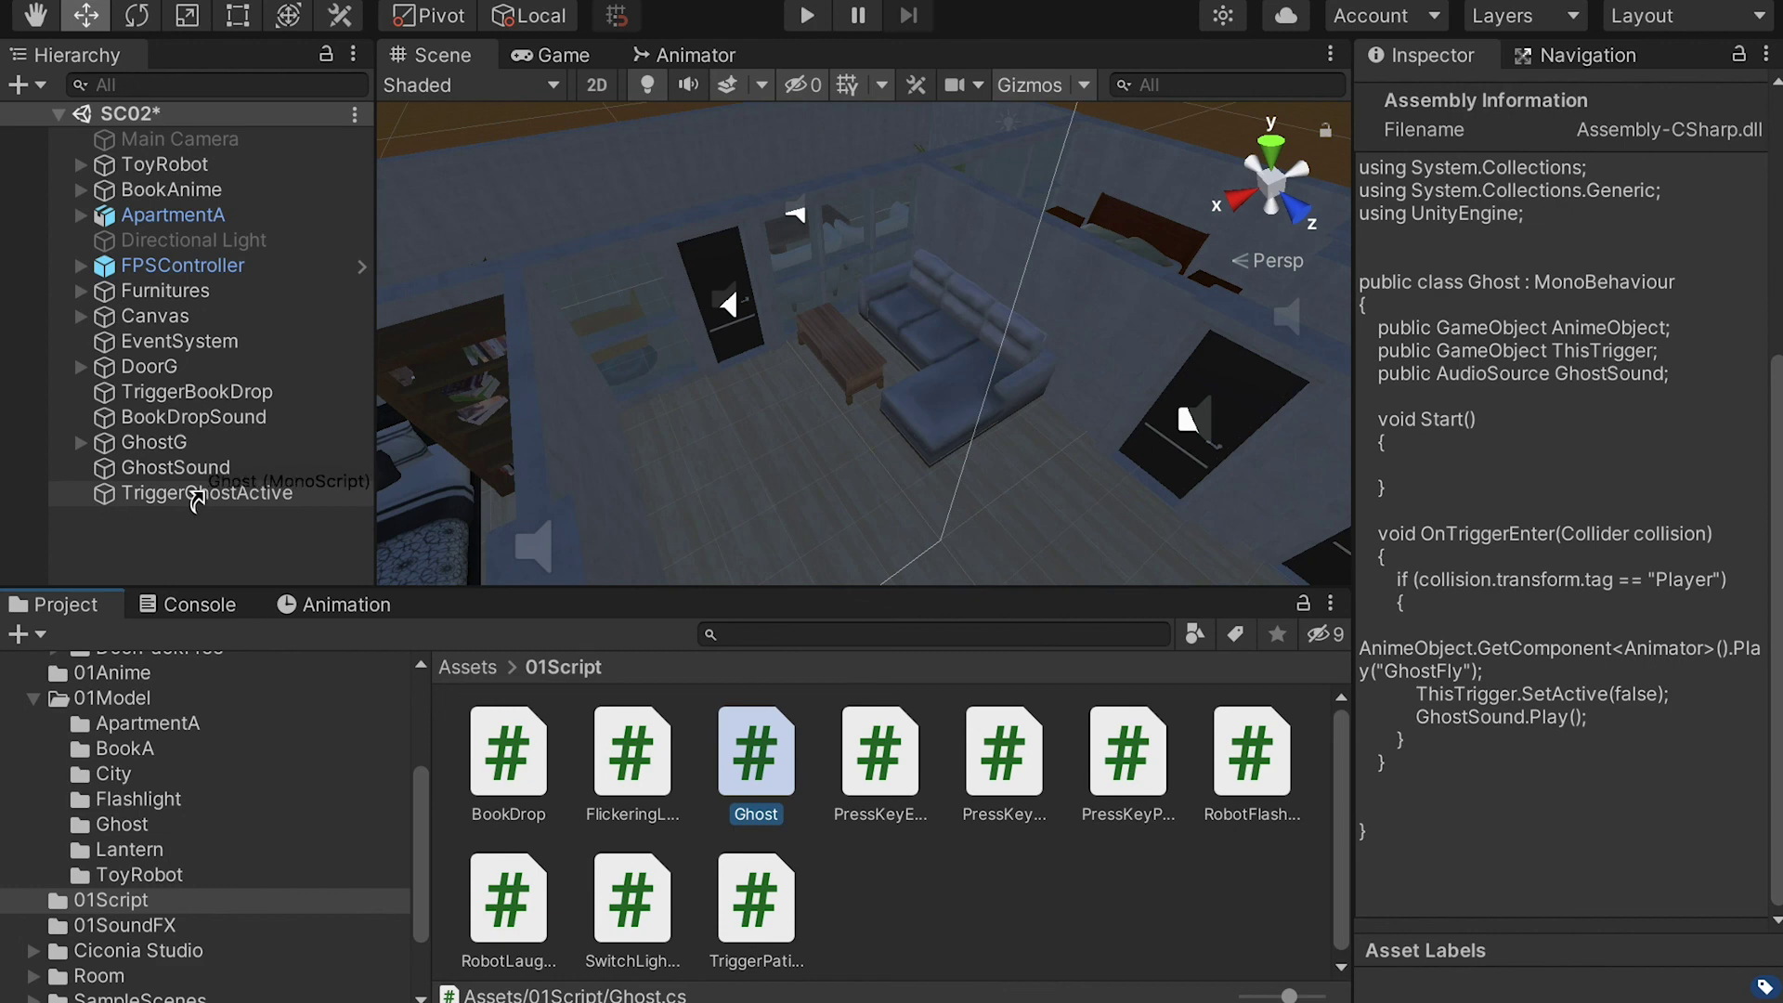
left_click(193, 497)
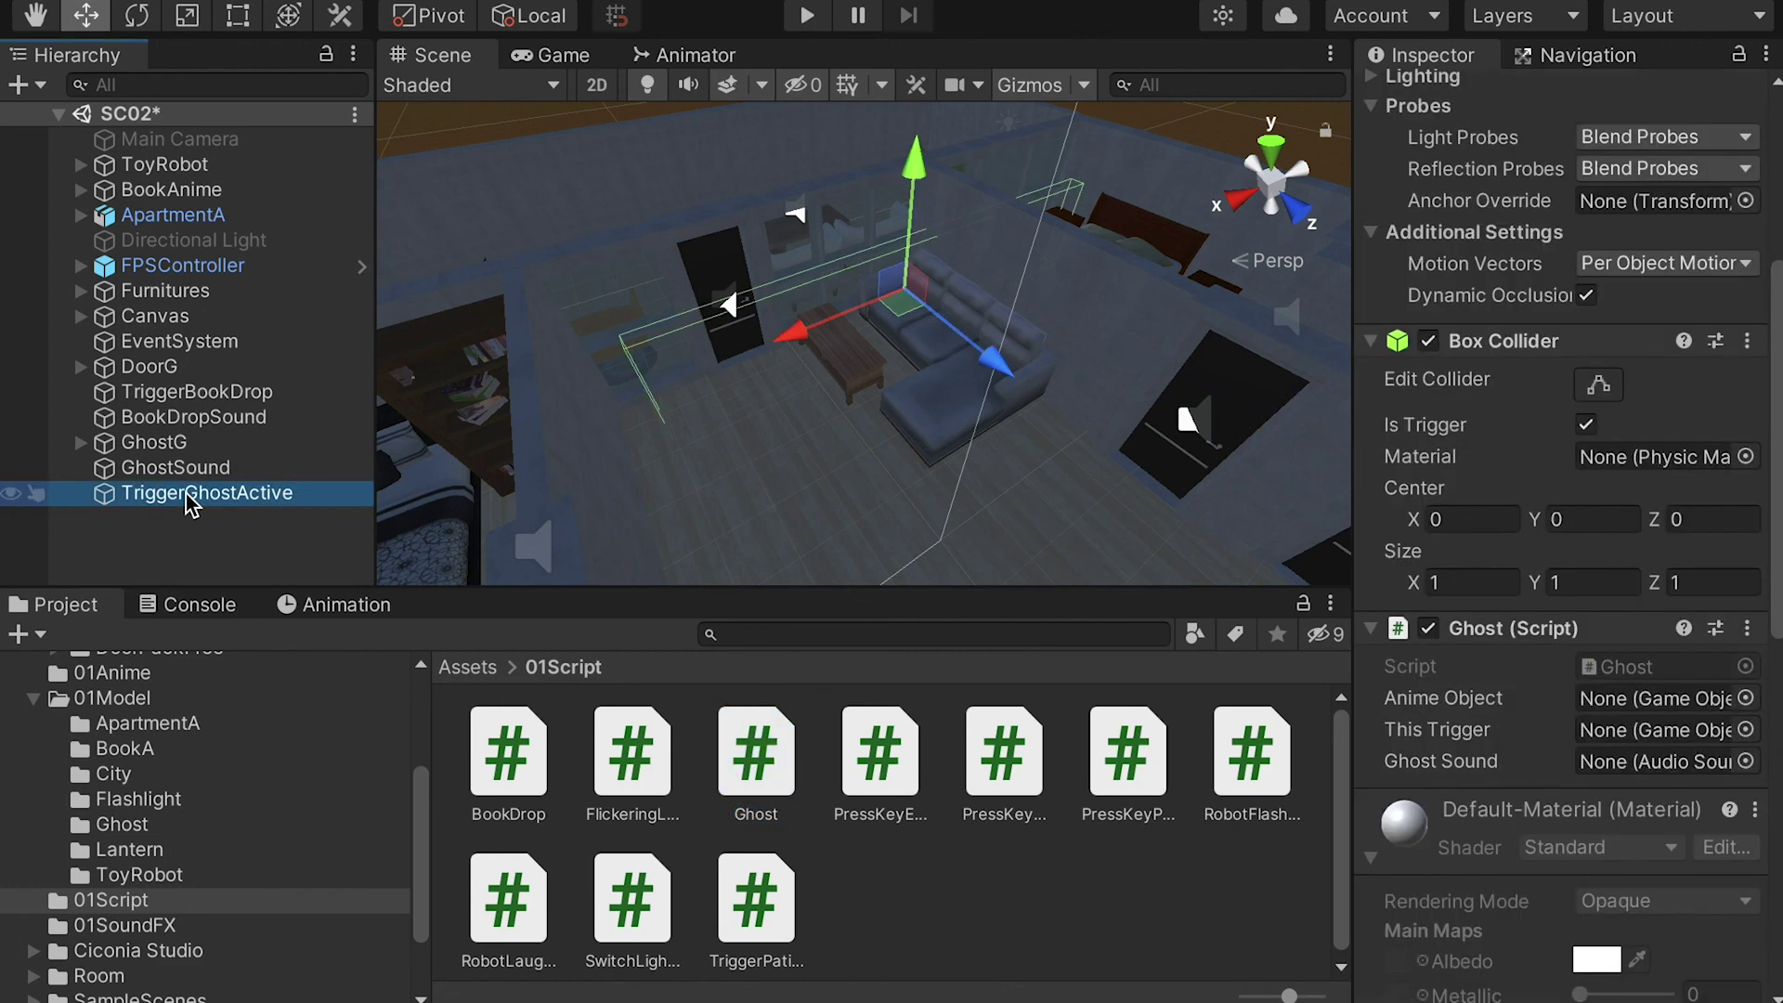
key("ctrl+s")
- In TriggerGhostActive's Ghost script, assign GhostG as Anime Object, TriggerGhostActive as This Trigger and GhostSound as Ghost Sound
left_click_drag(1778, 479, 1778, 569)
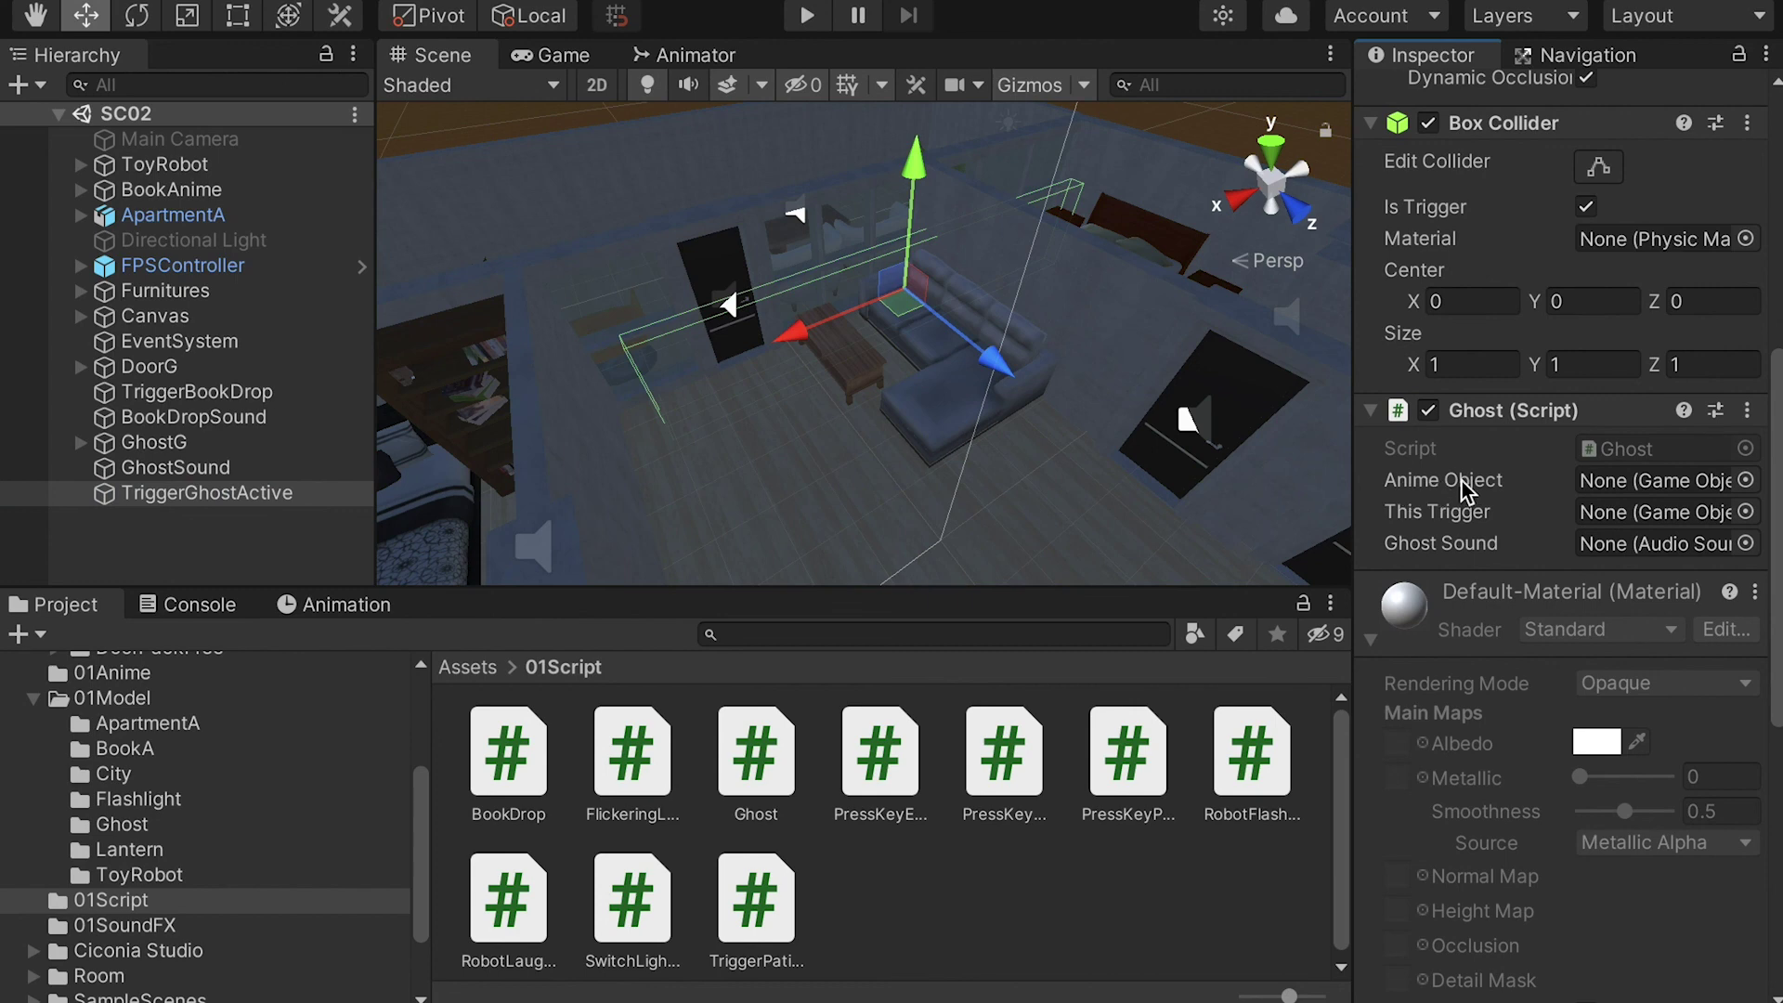
left_click_drag(177, 455, 1620, 480)
left_click(158, 443)
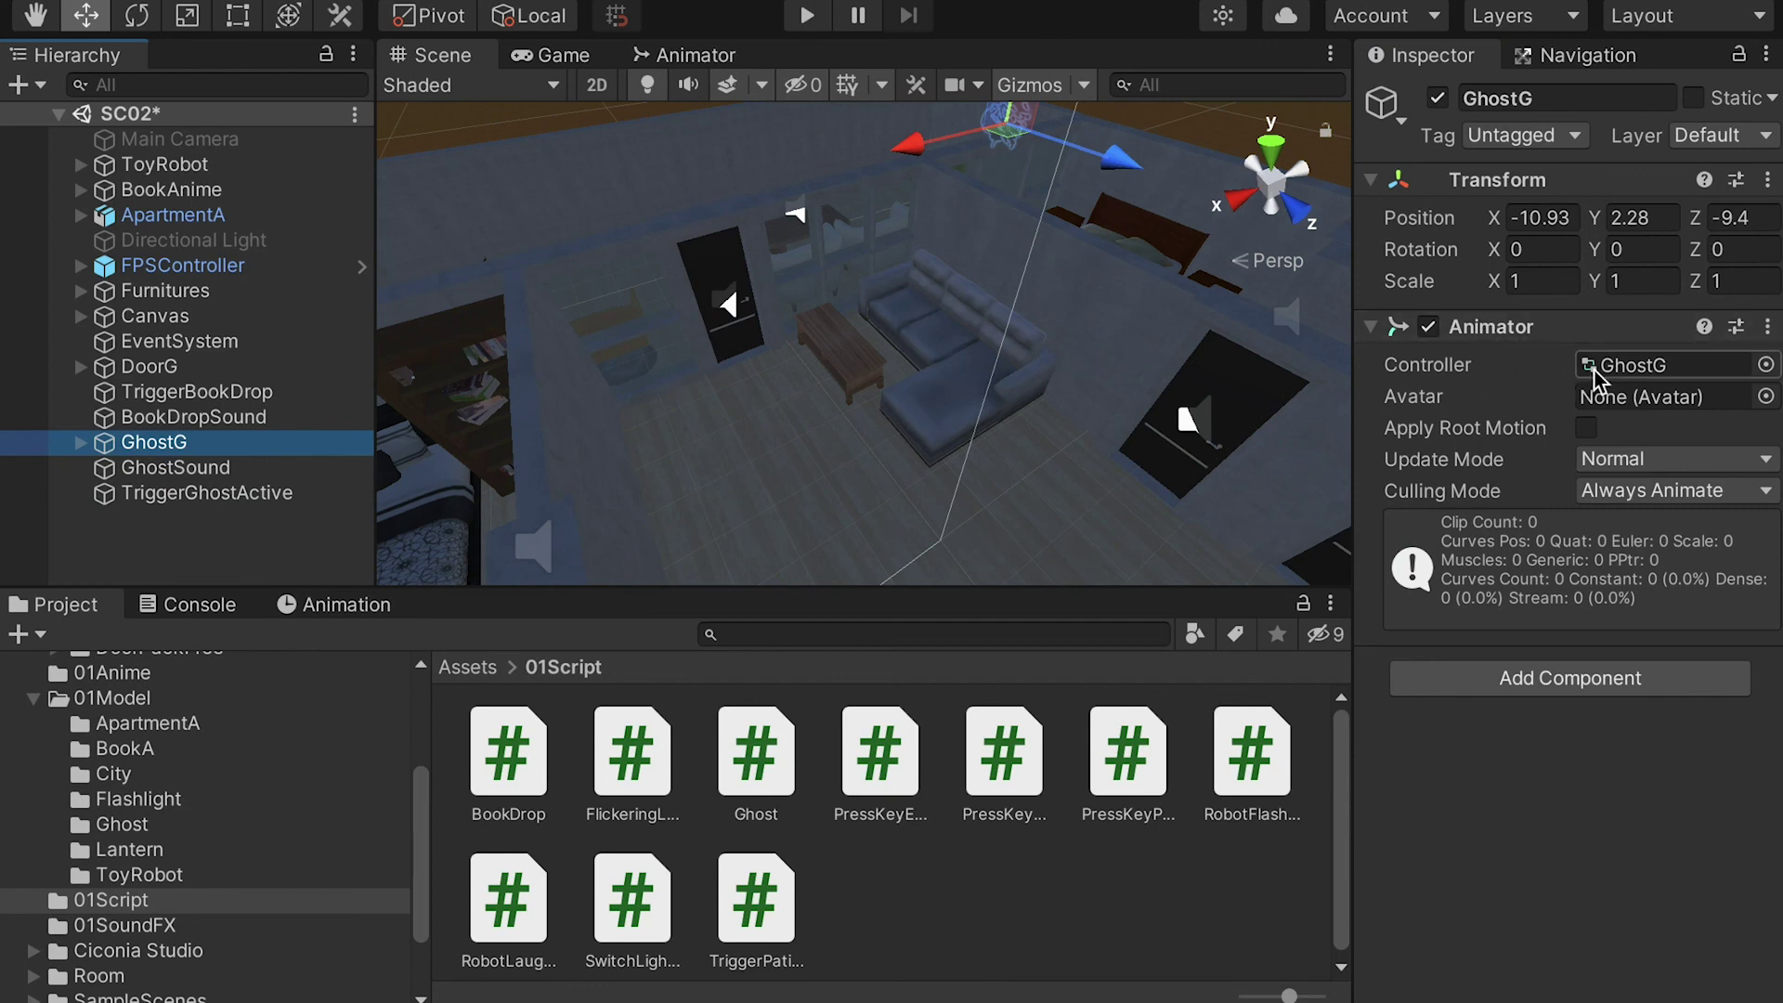
left_click(214, 492)
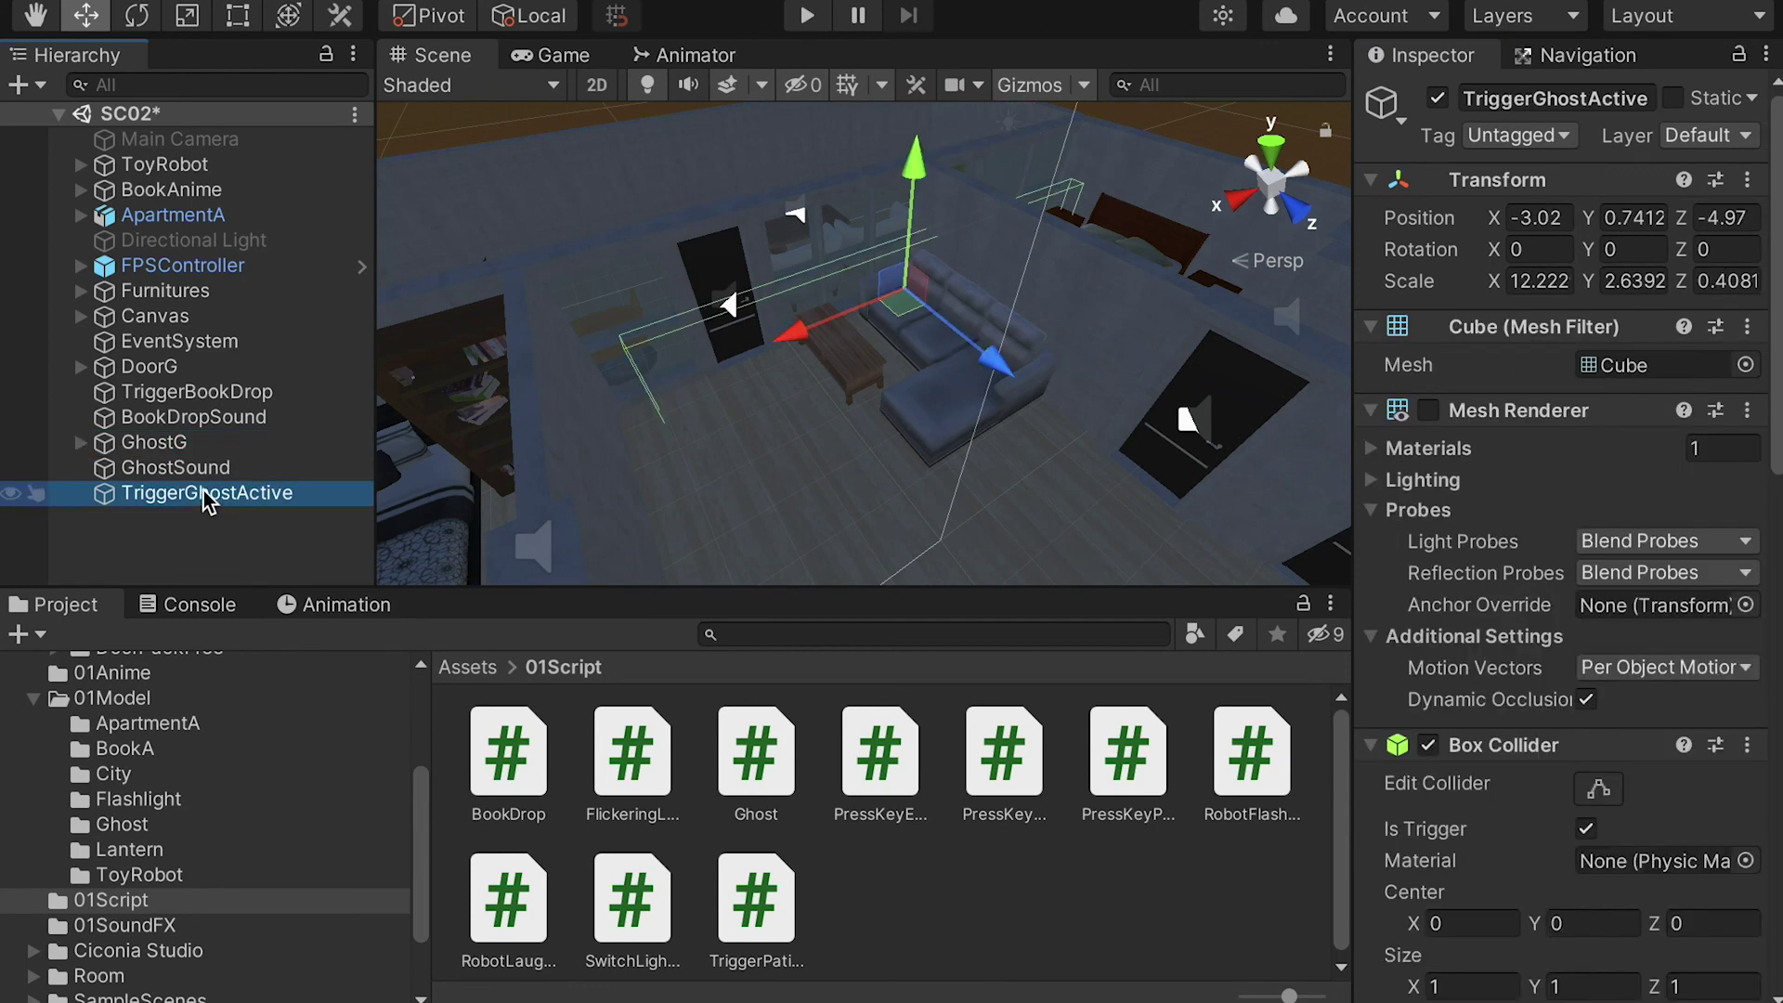
scroll(1486, 594, "down", 6)
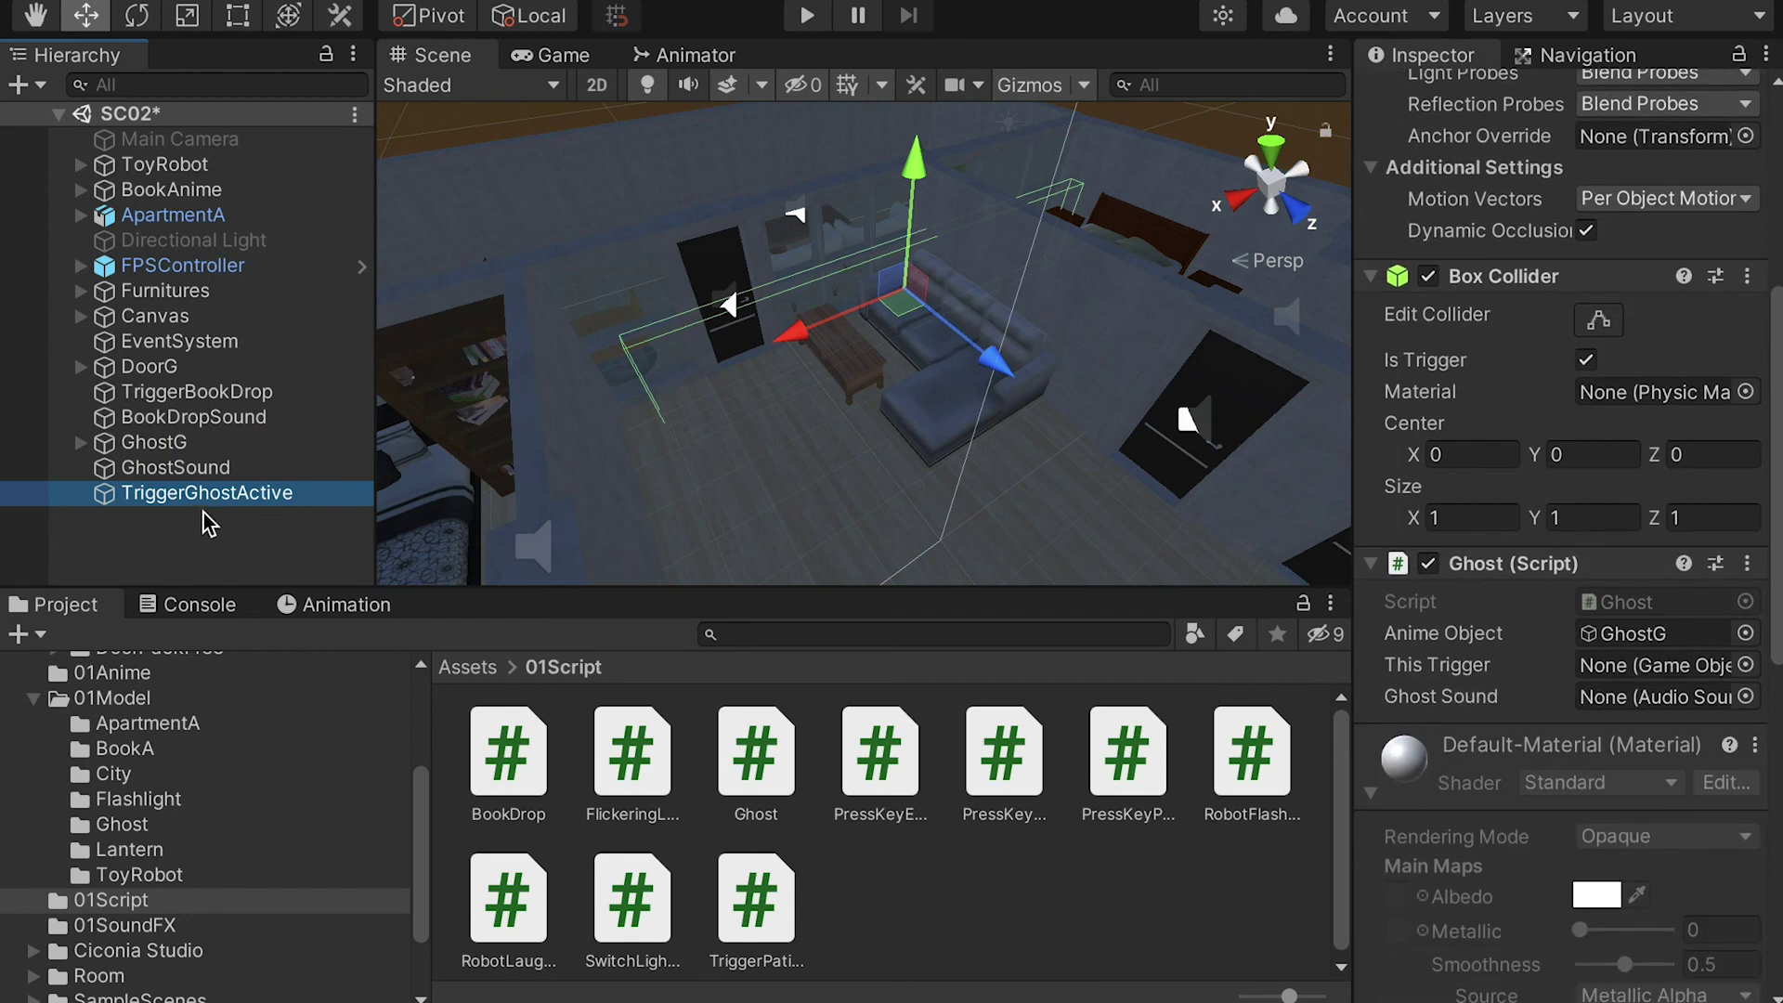
left_click_drag(206, 495, 1613, 671)
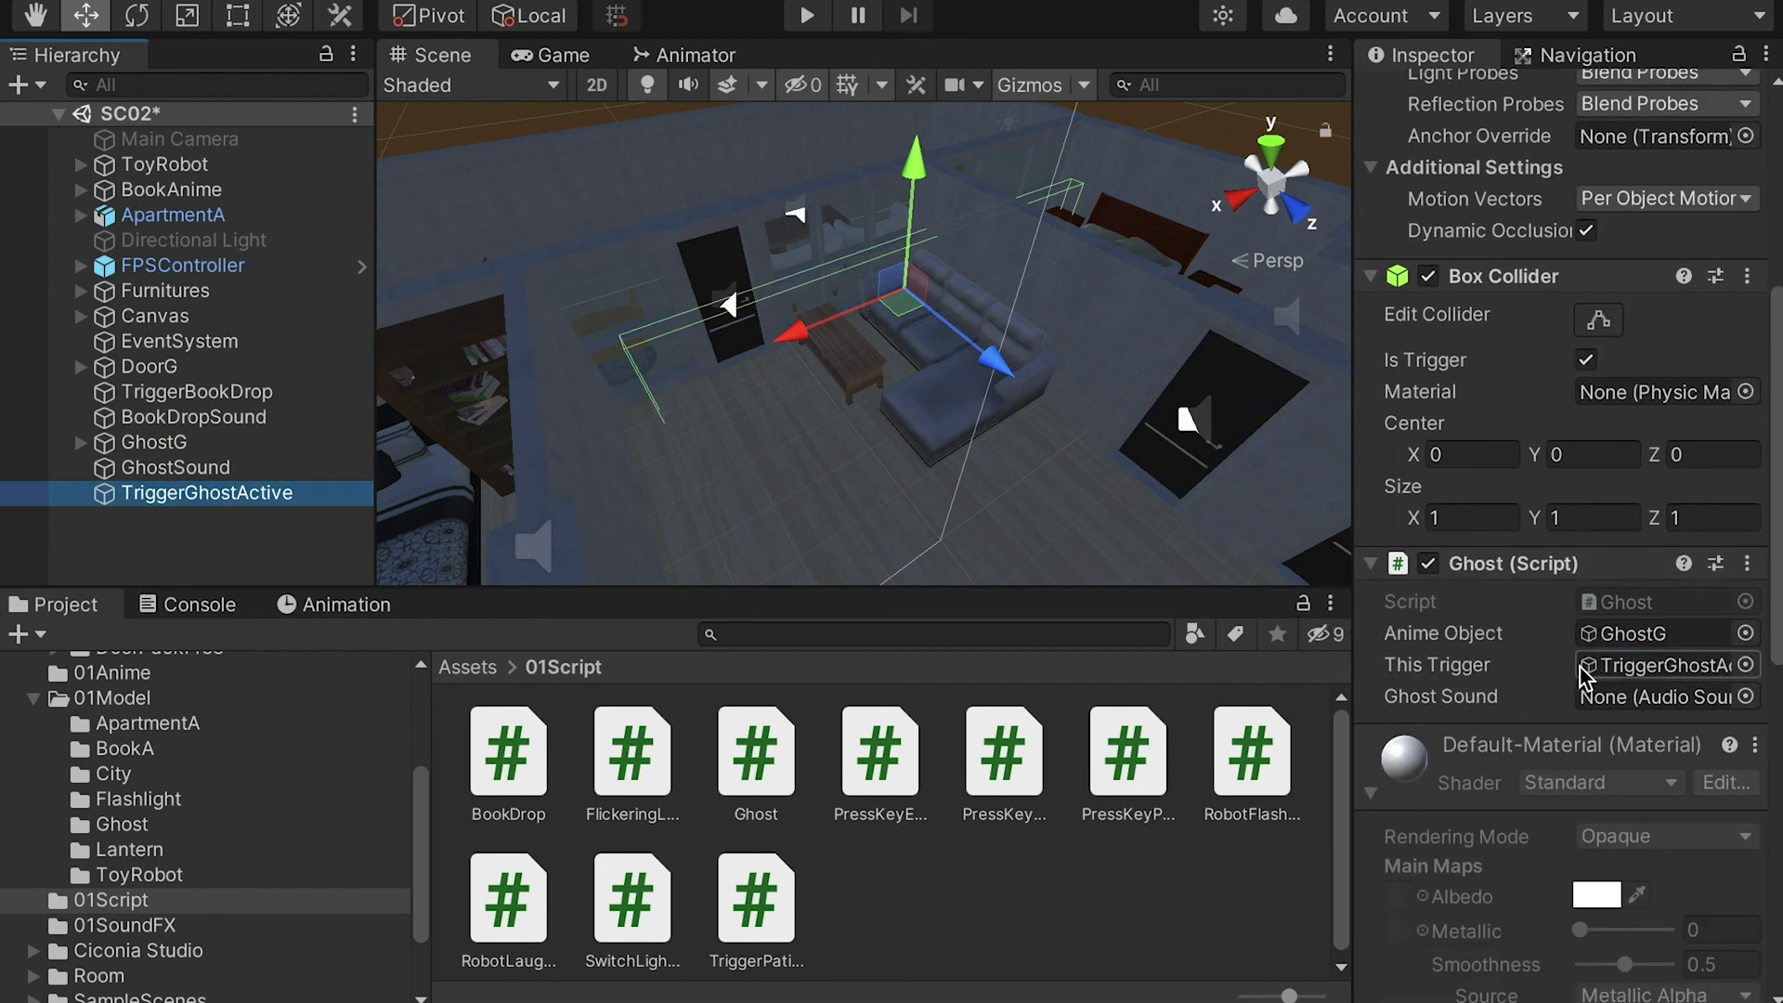
left_click_drag(183, 468, 1653, 698)
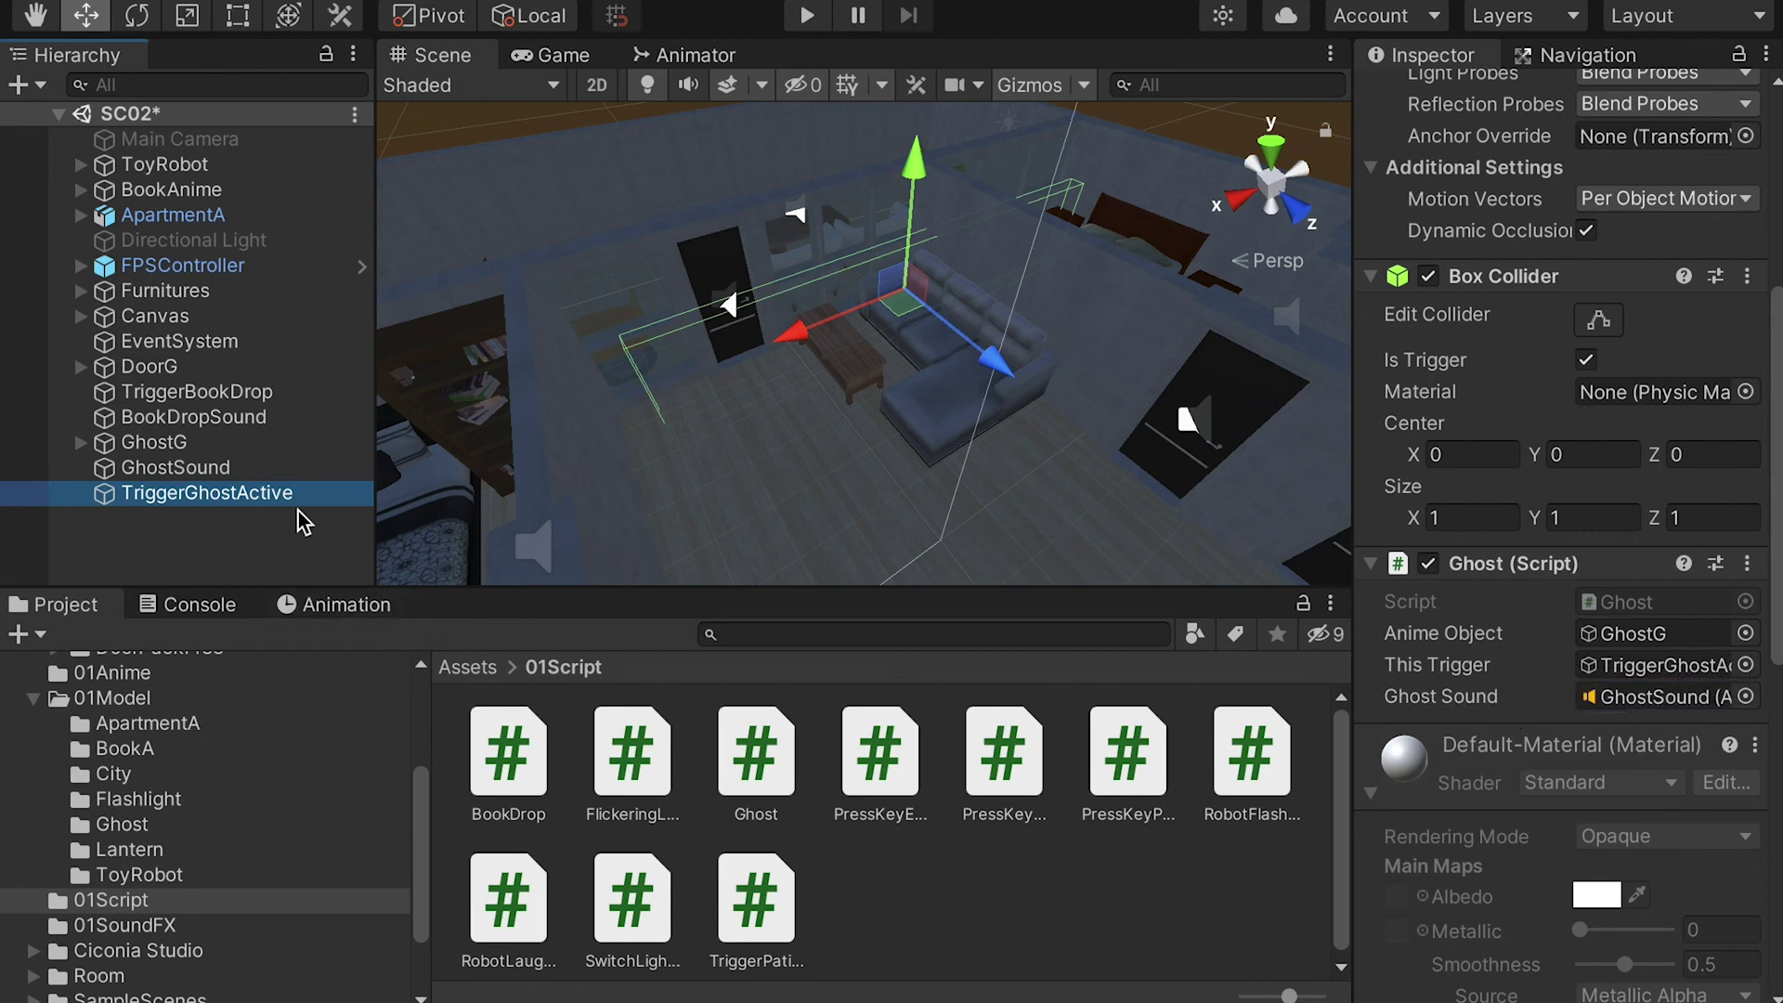
- Locate the animator controller used by GhostG and open its state graph
left_click(130, 469)
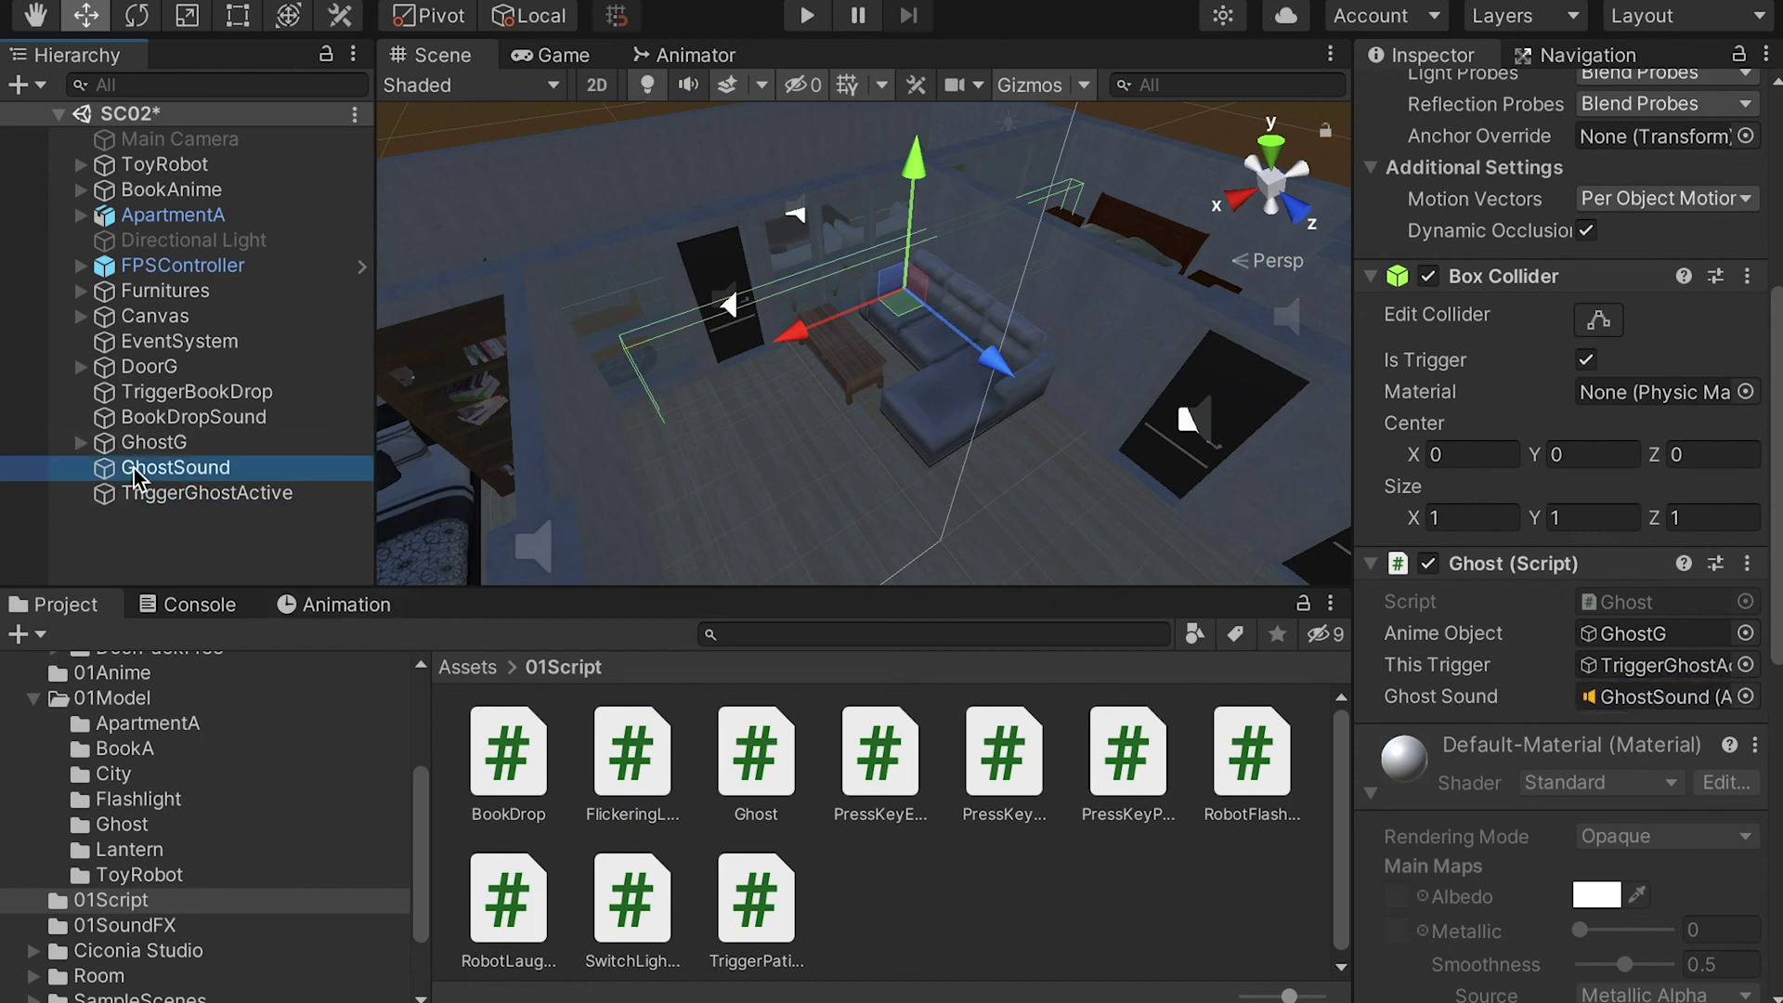
left_click(144, 443)
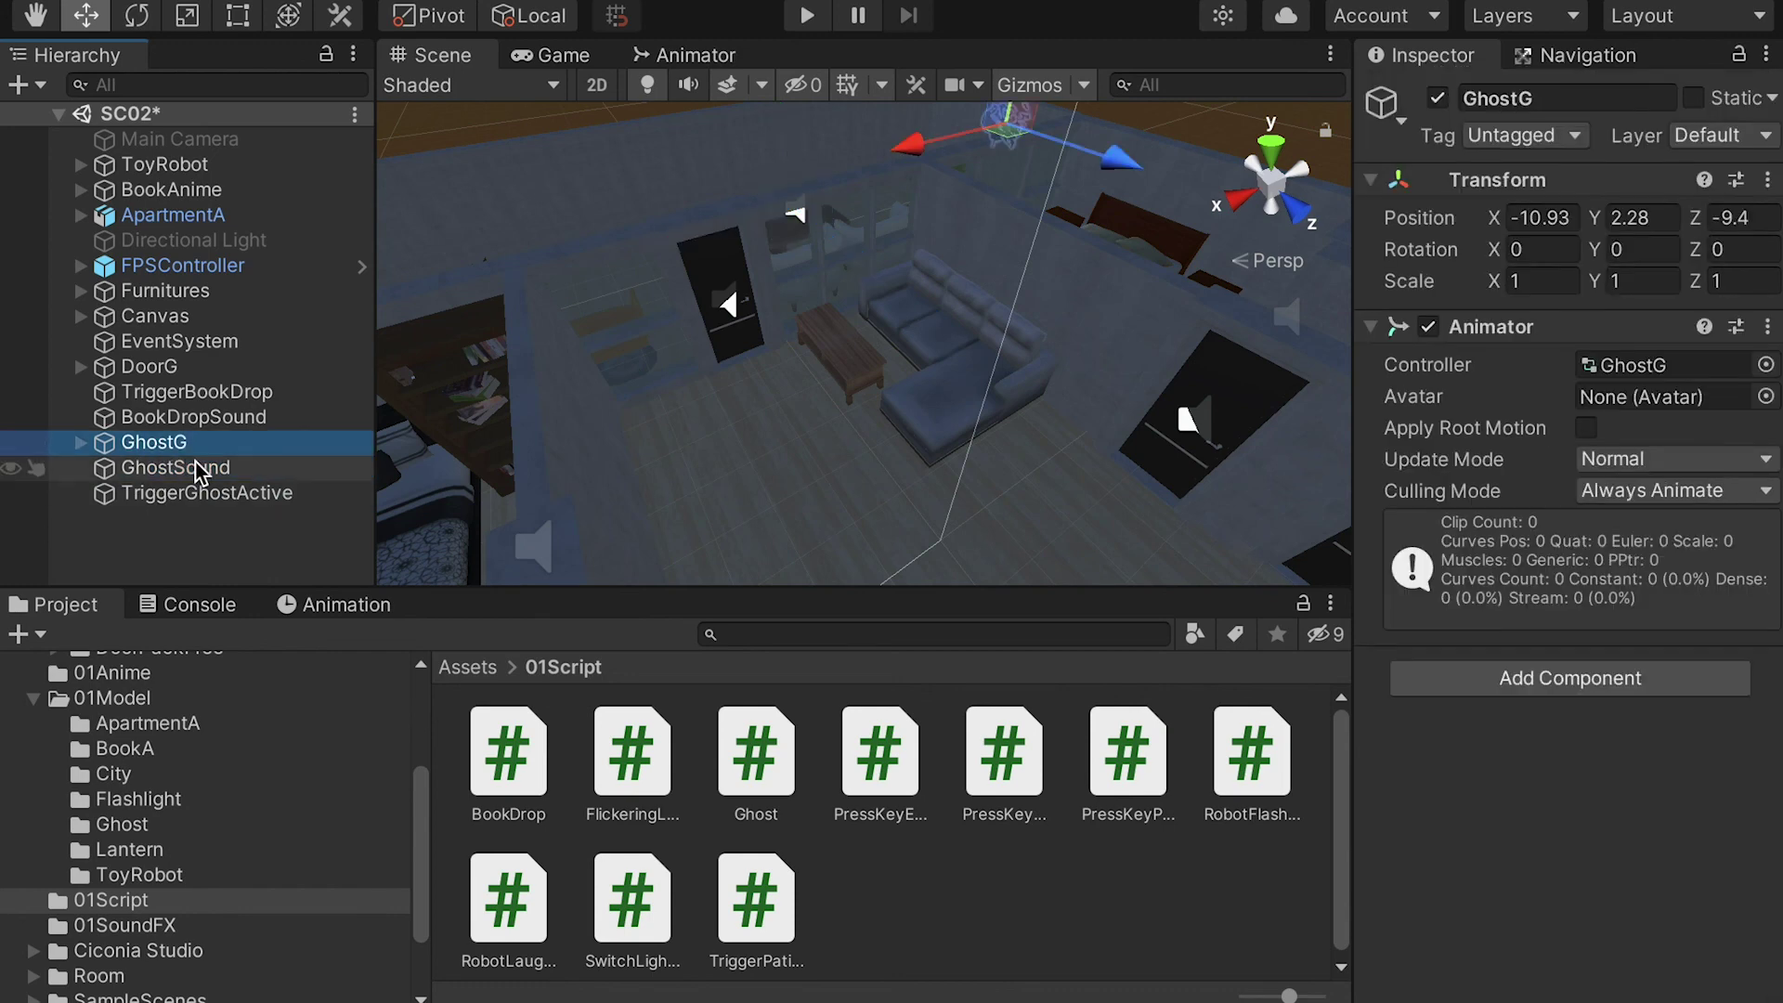
left_click(1628, 367)
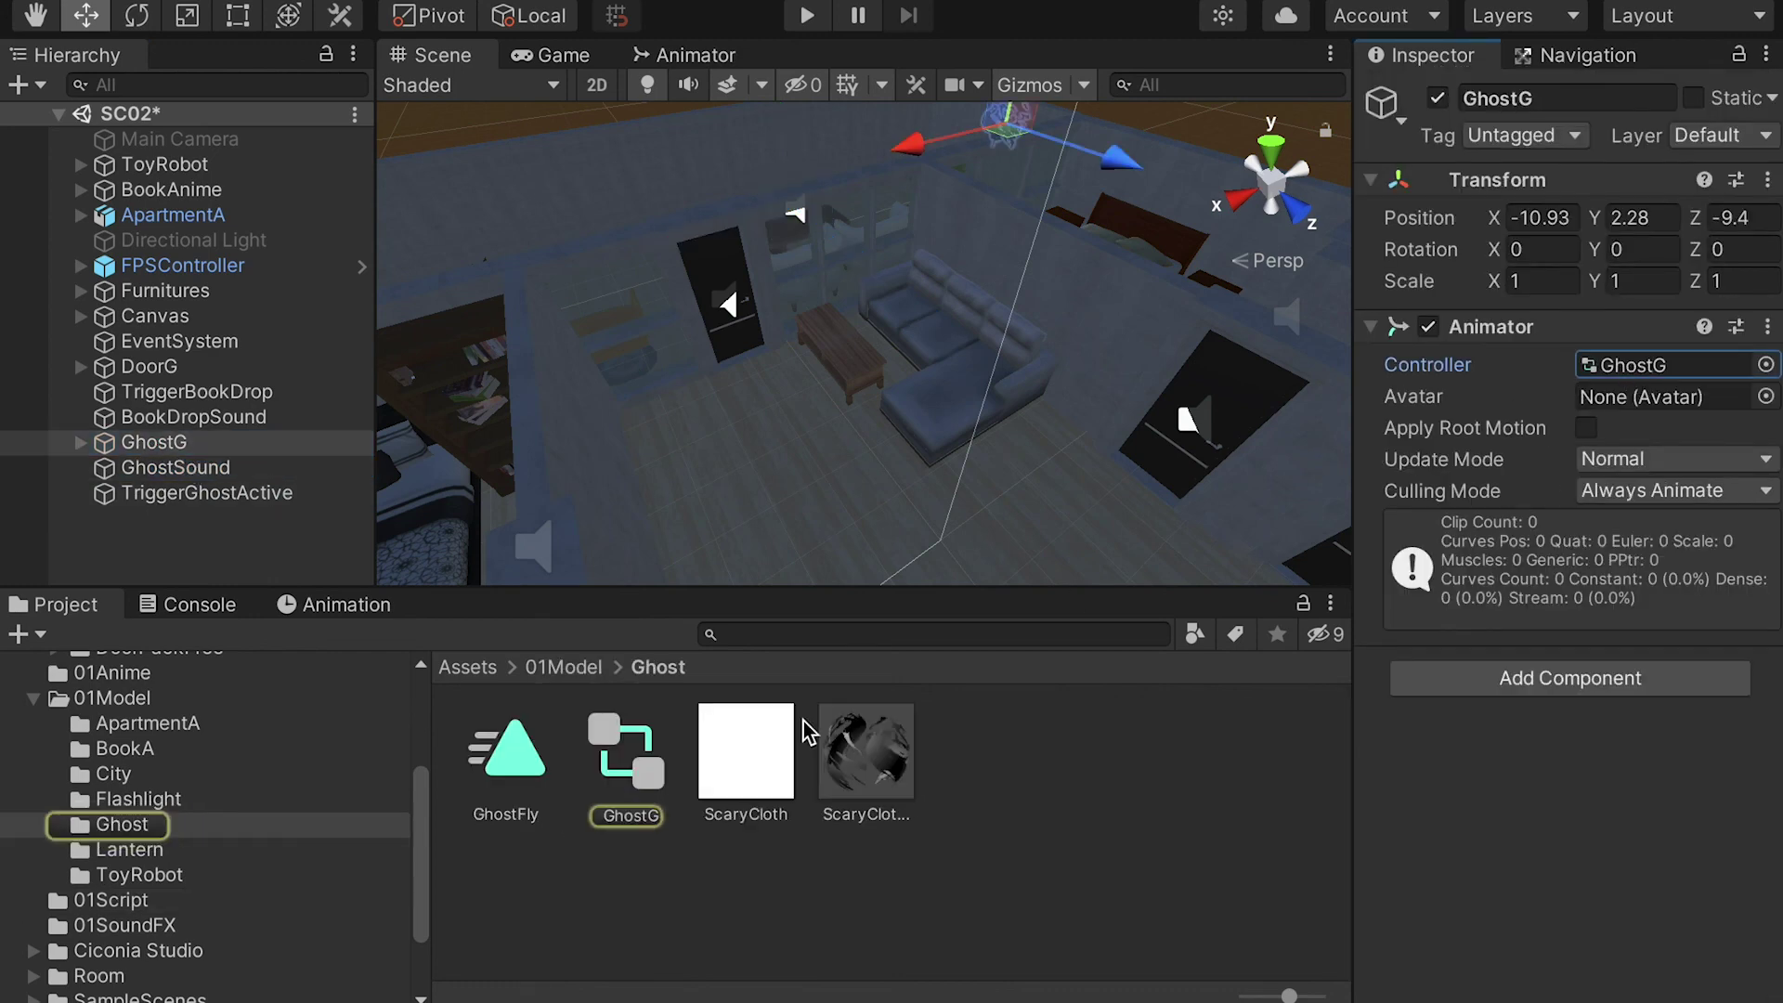
double_click(628, 782)
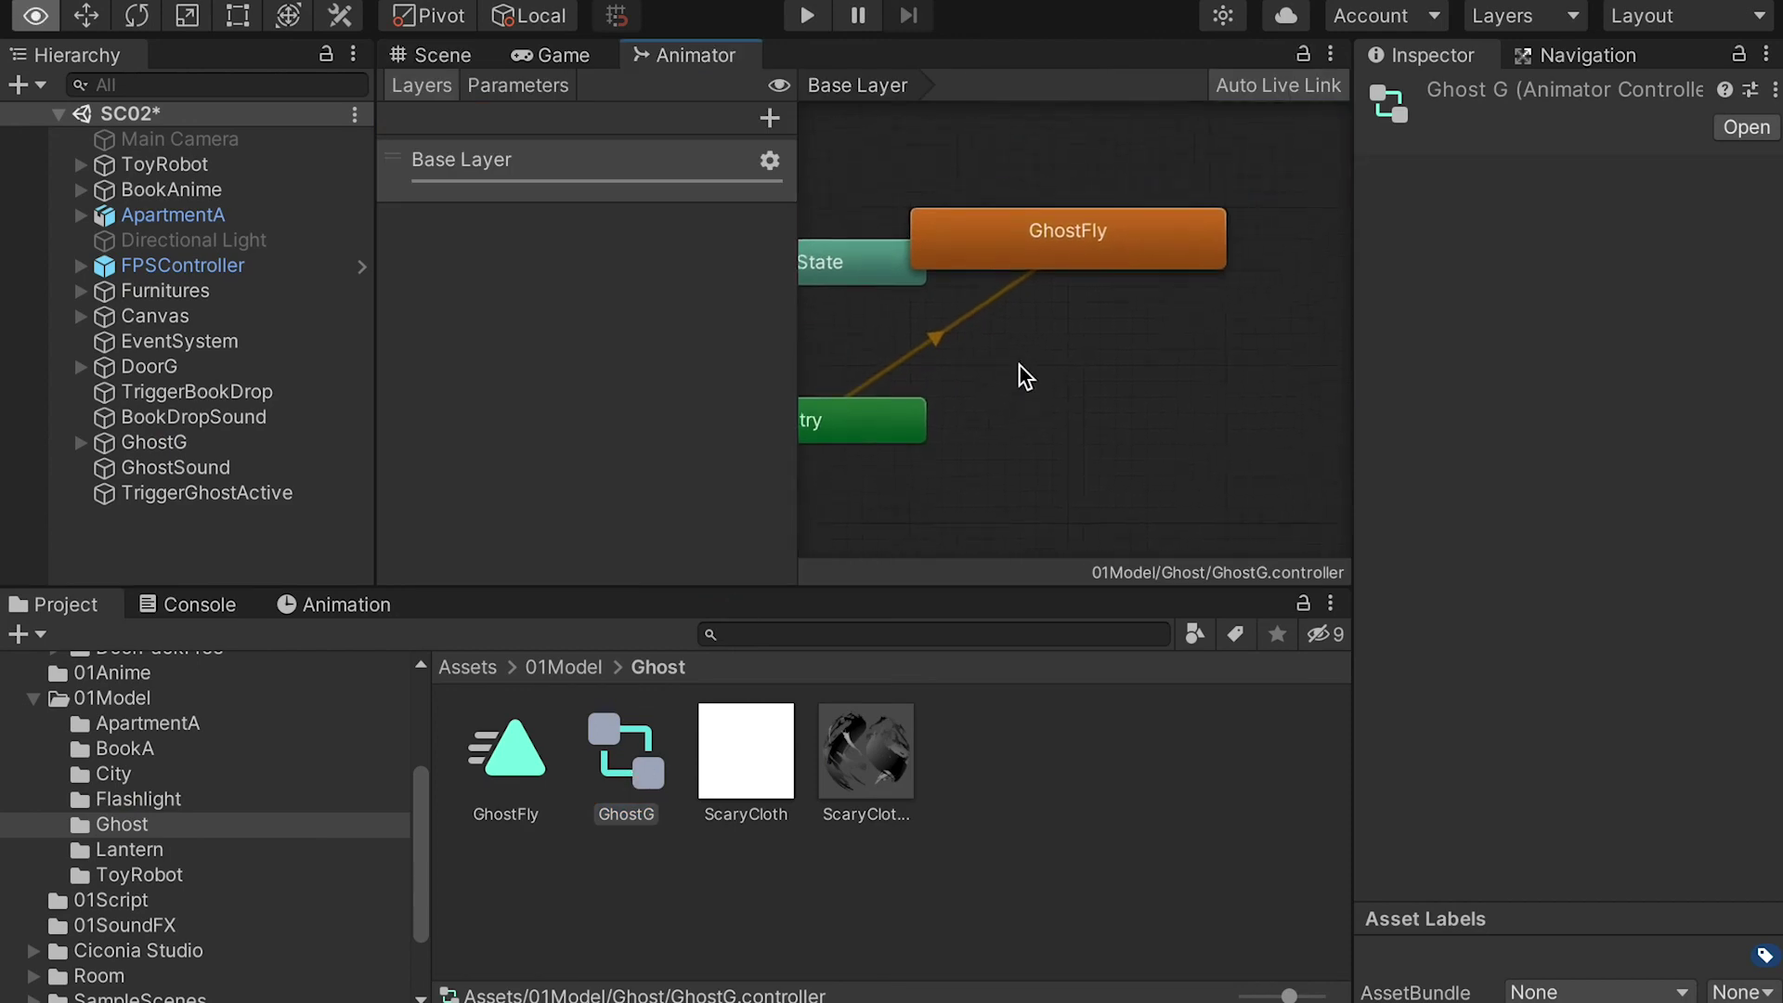
- Add an empty state above the GhostFly state and make it the layer's default state
left_click_drag(1115, 232, 1187, 433)
right_click(1138, 299)
mouse_move(1217, 321)
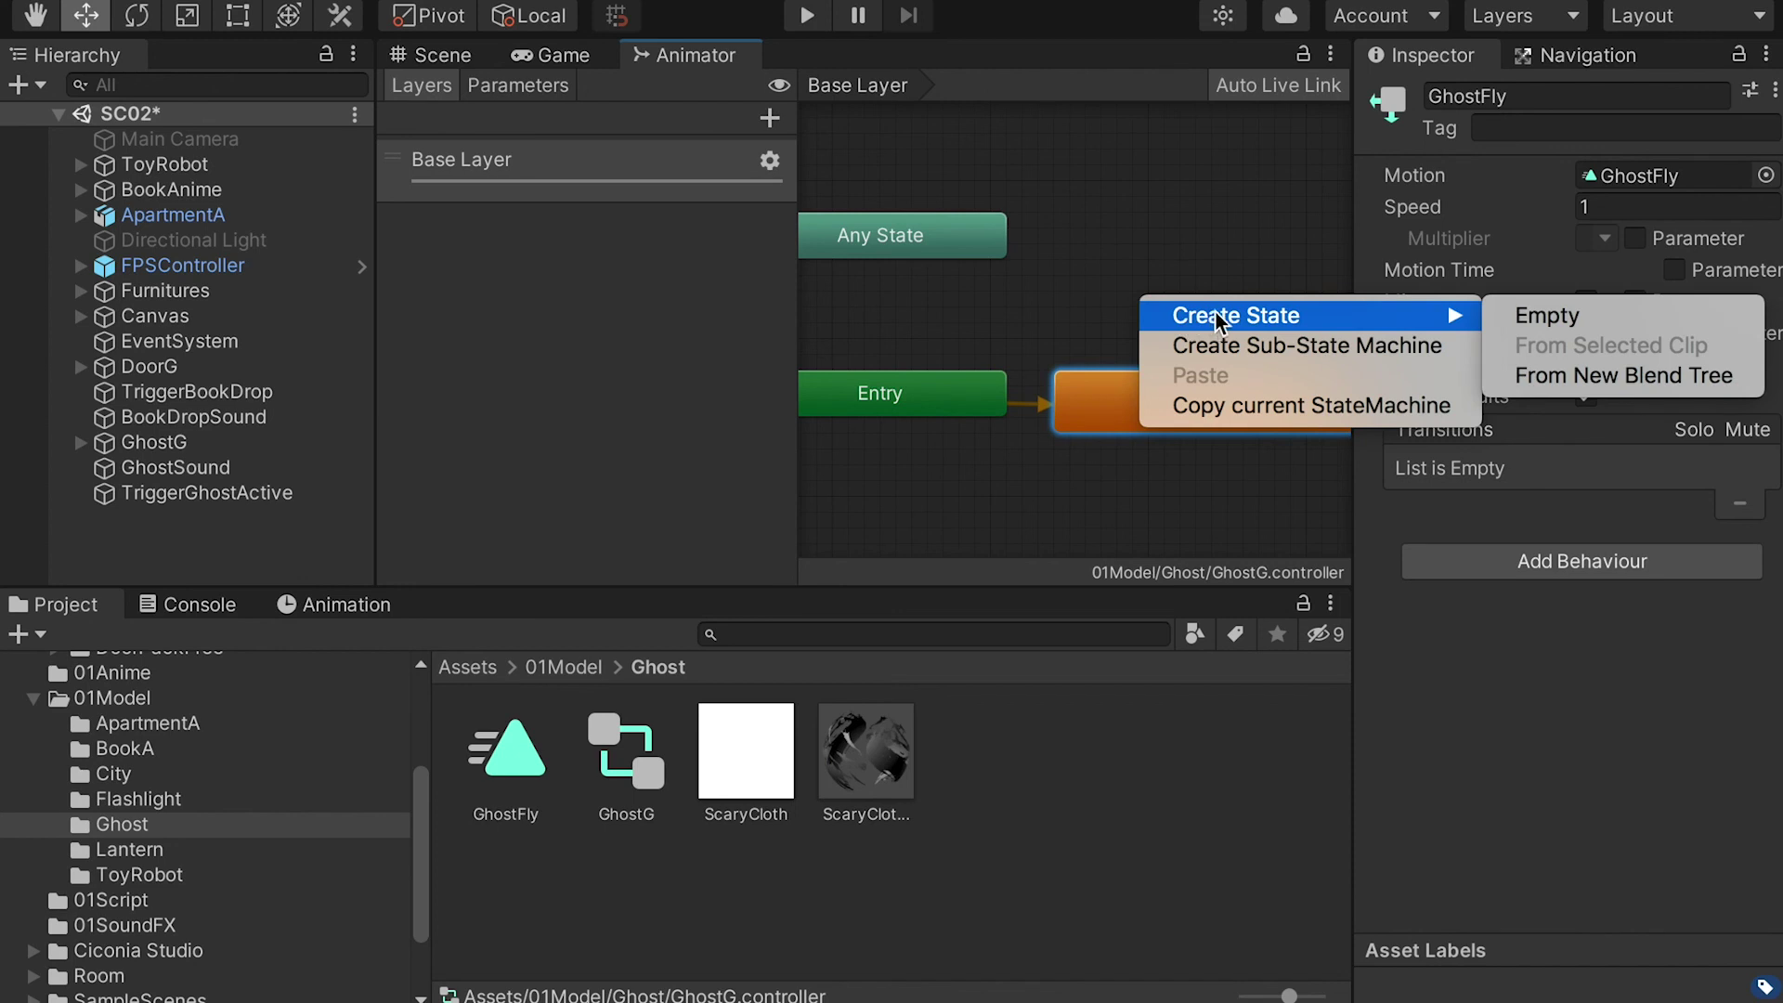
left_click(1548, 325)
left_click_drag(1262, 329, 1145, 307)
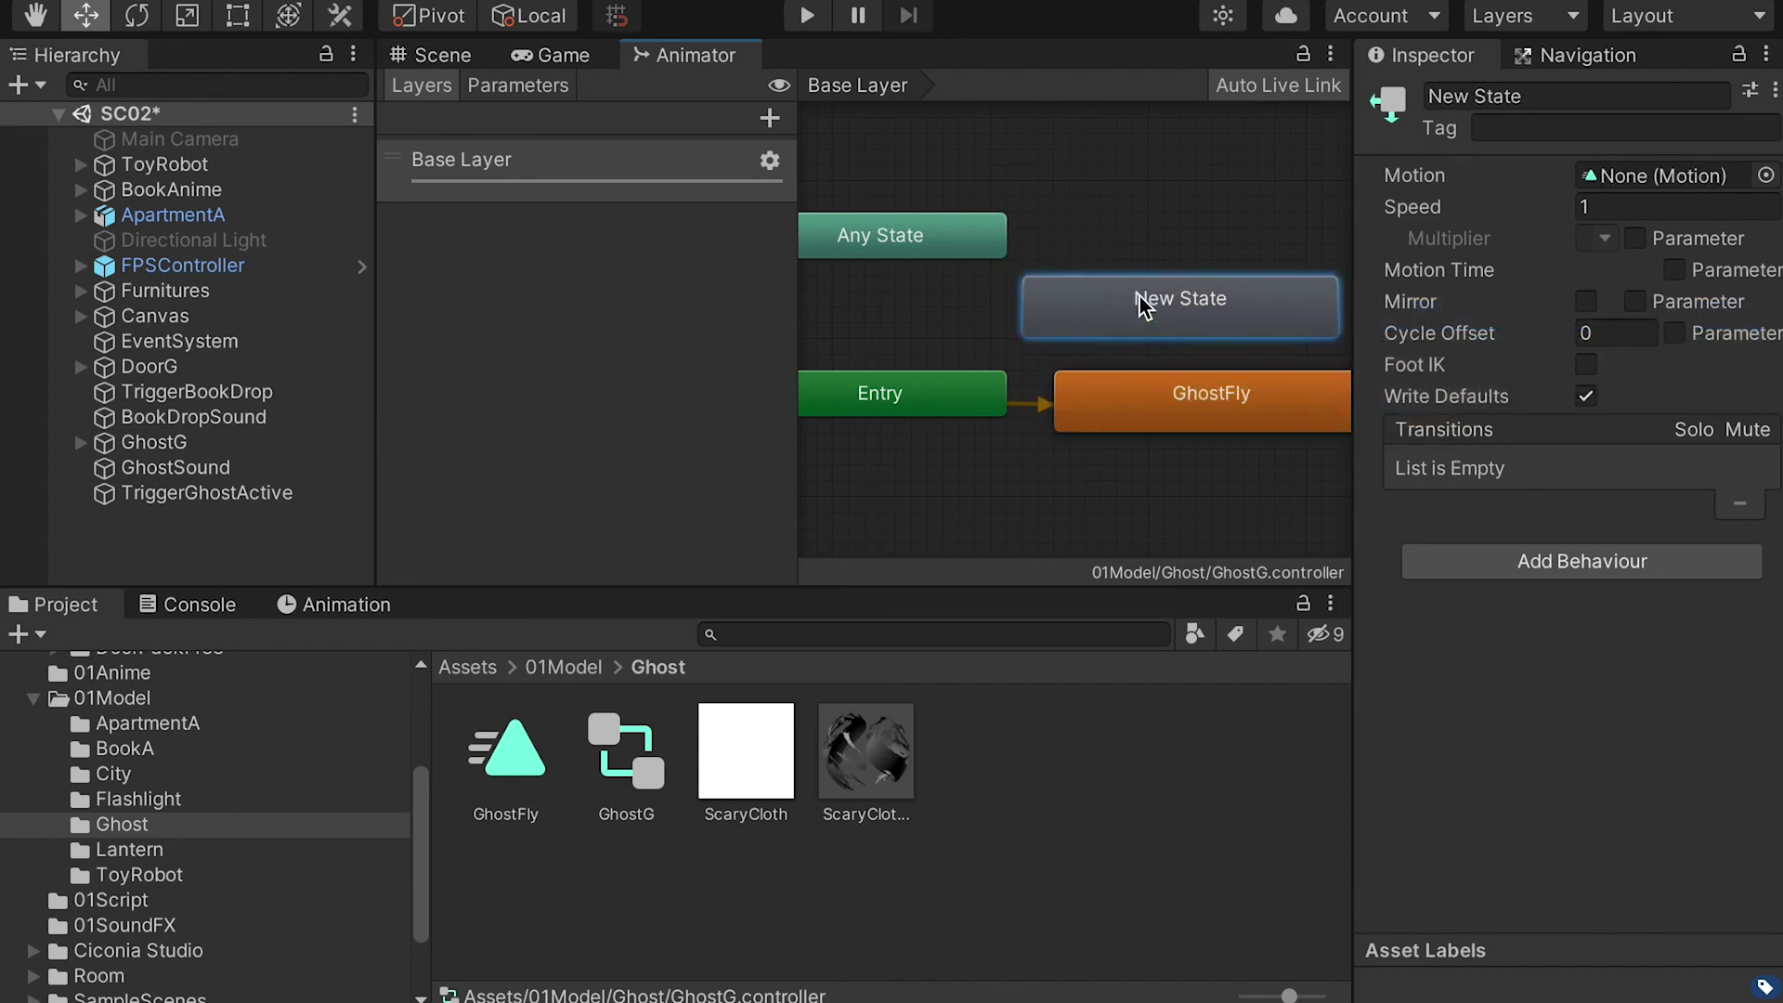
right_click(1145, 306)
left_click(1226, 343)
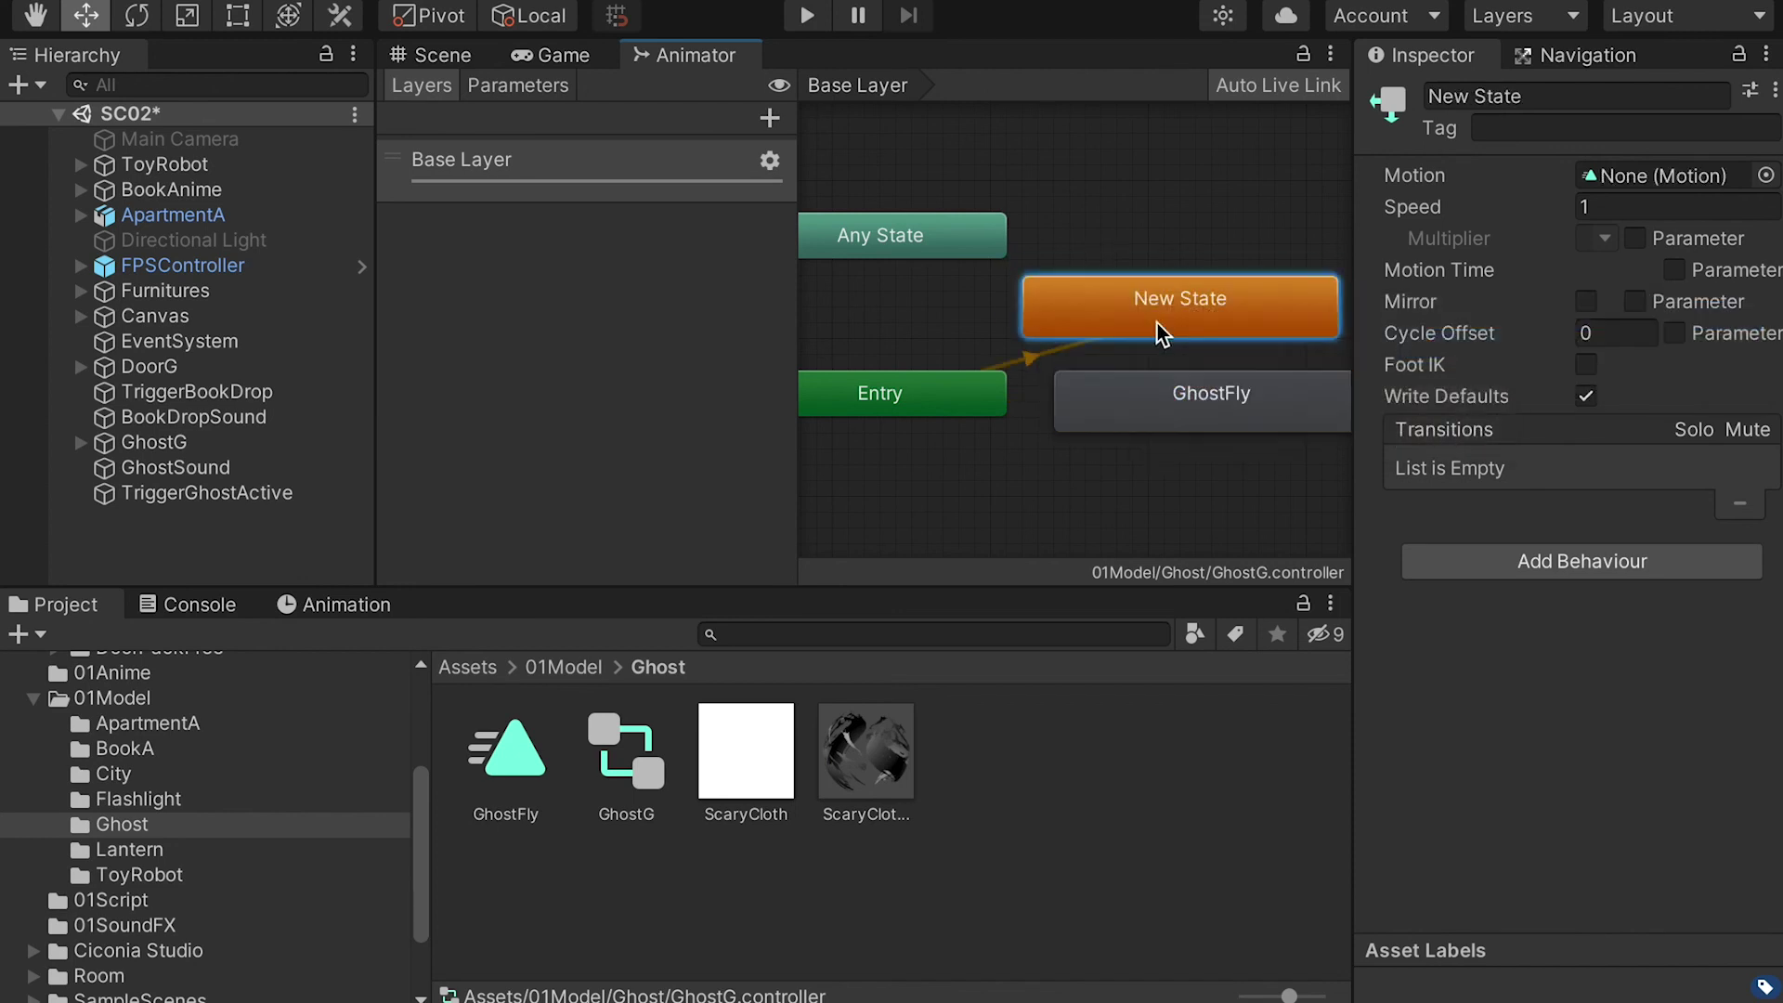
- Turn off Loop Time on the GhostFly animation clip
left_click(1159, 411)
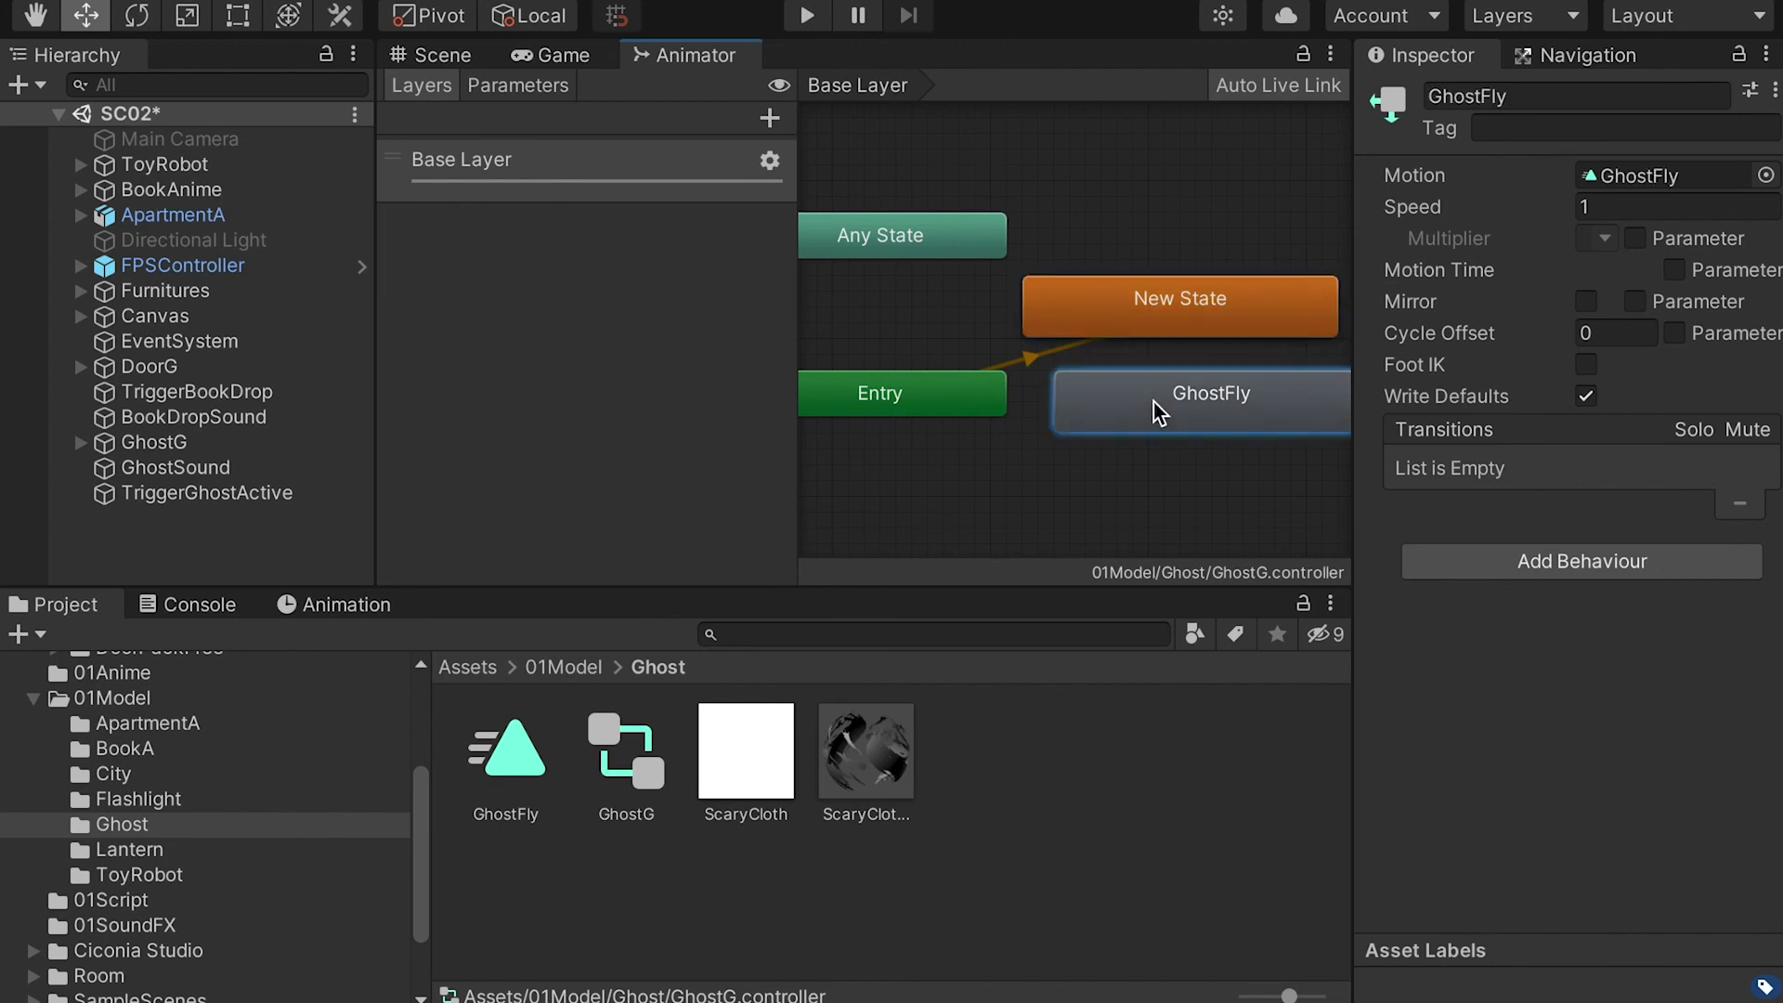
left_click(506, 754)
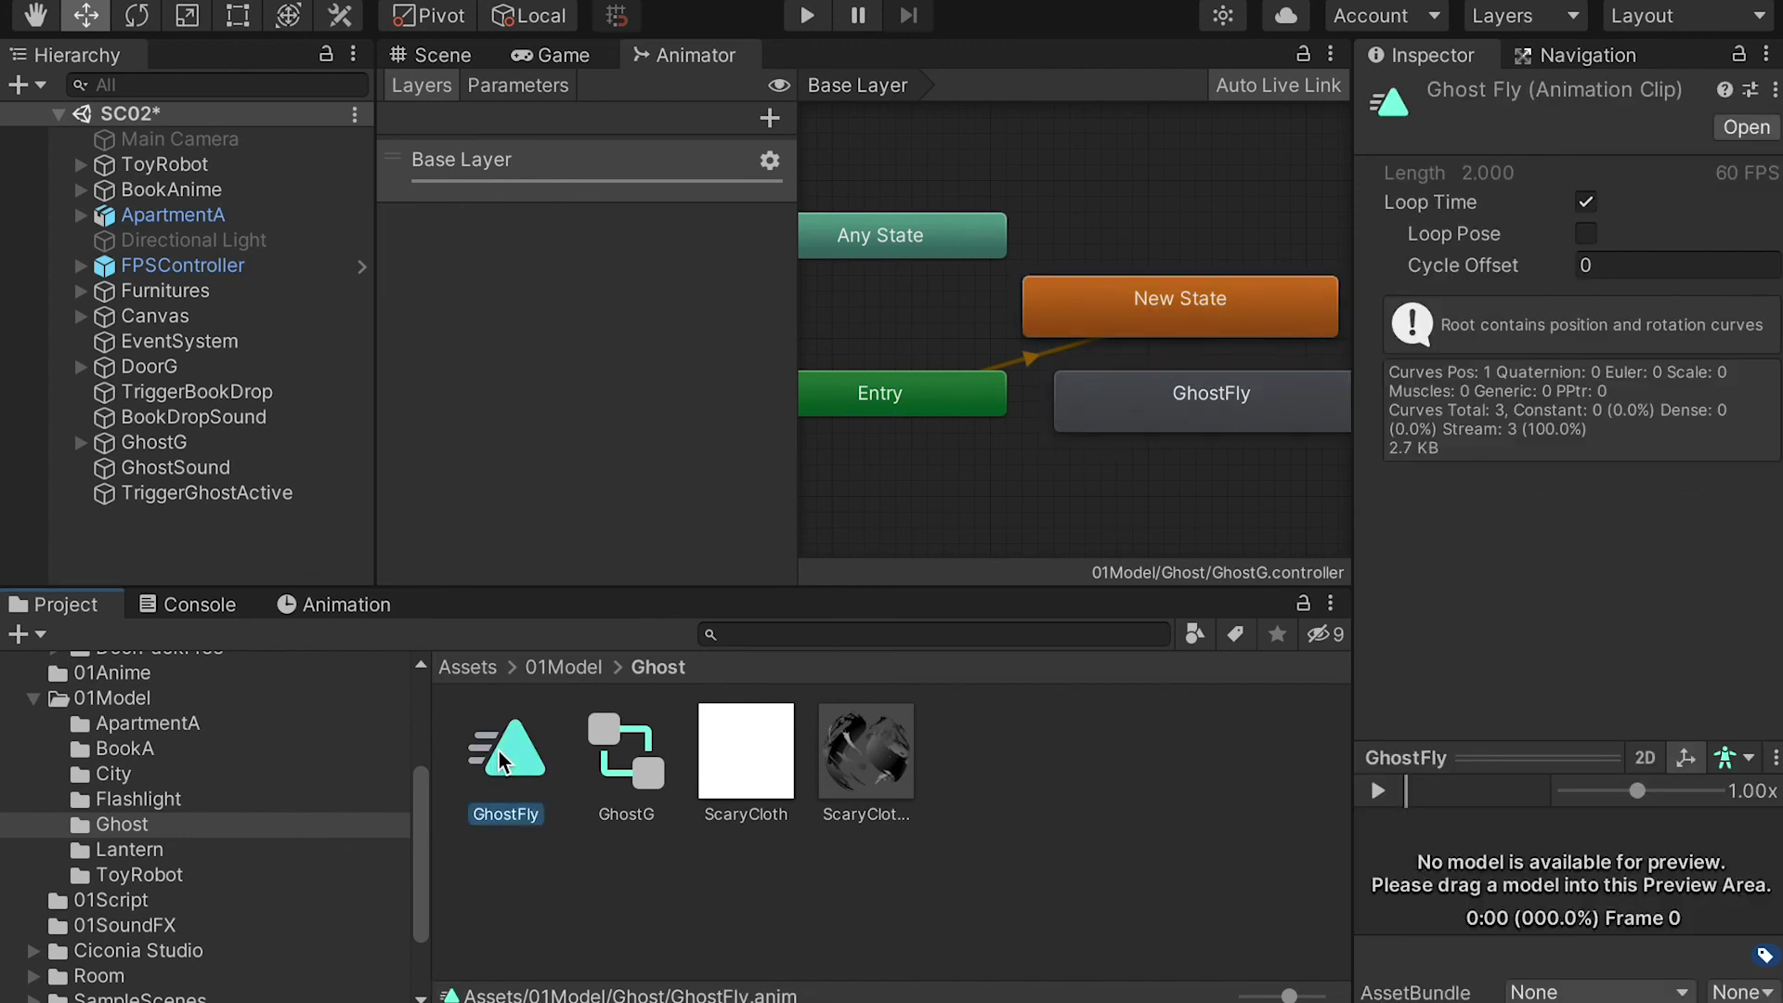
left_click(1573, 205)
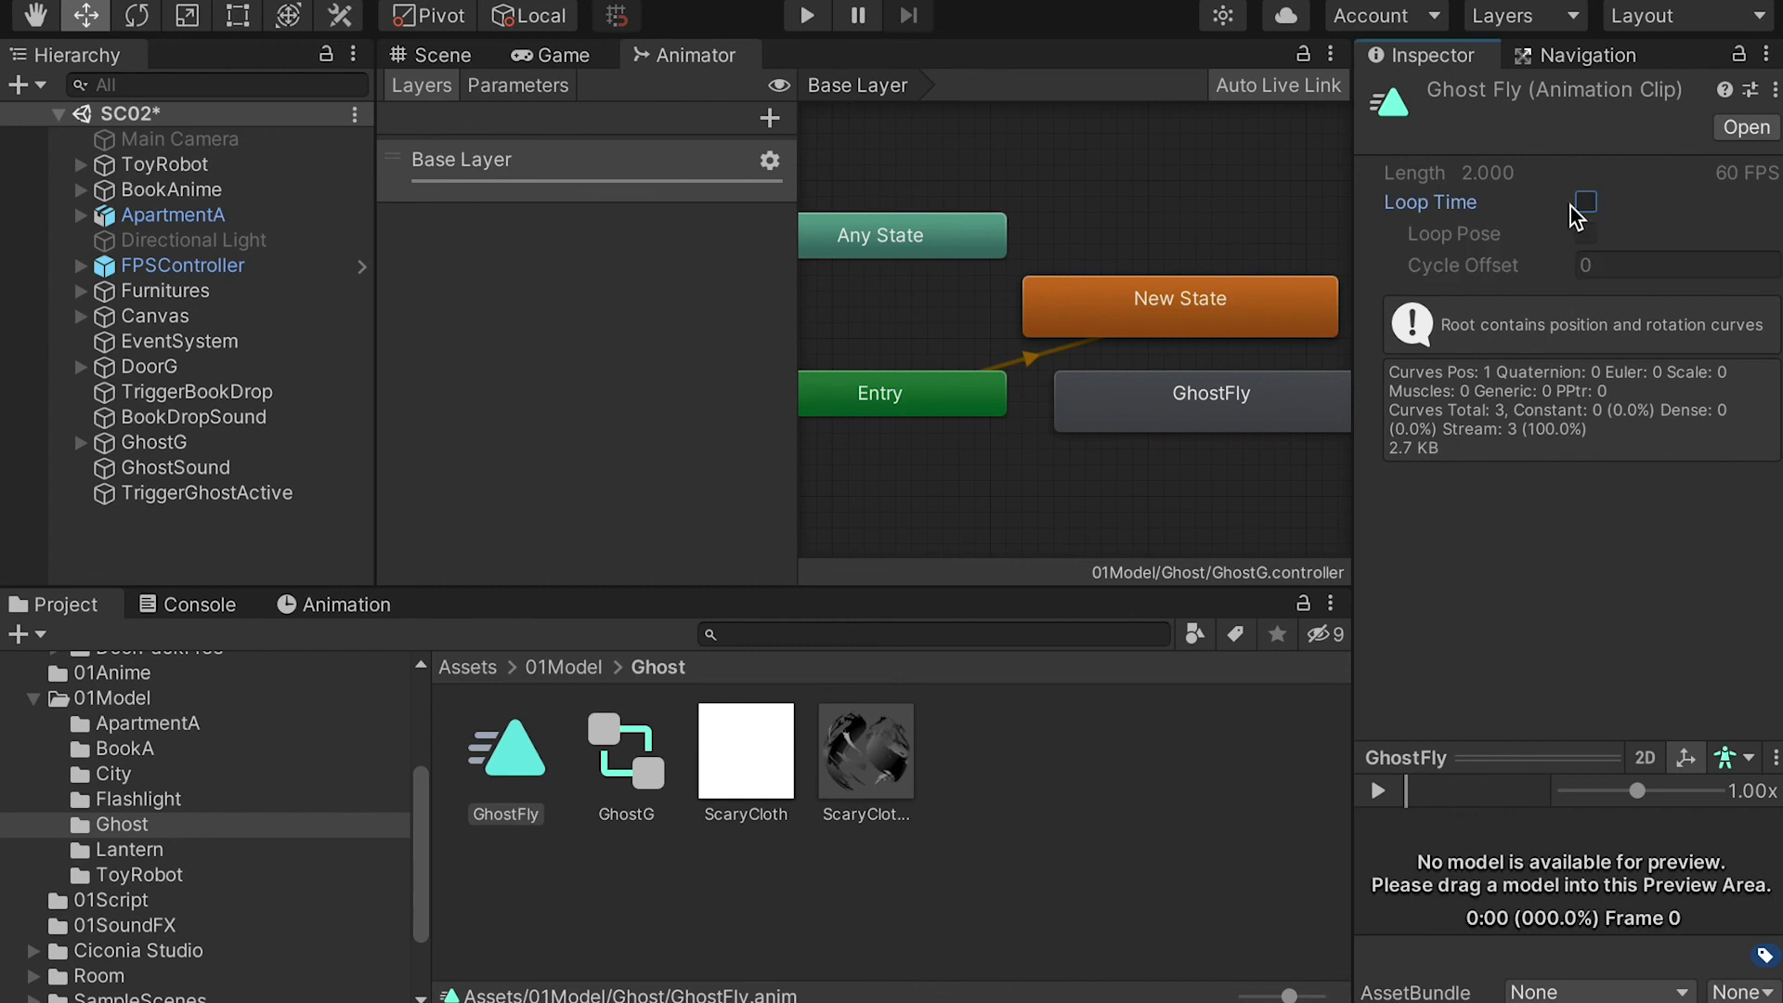
left_click(500, 788)
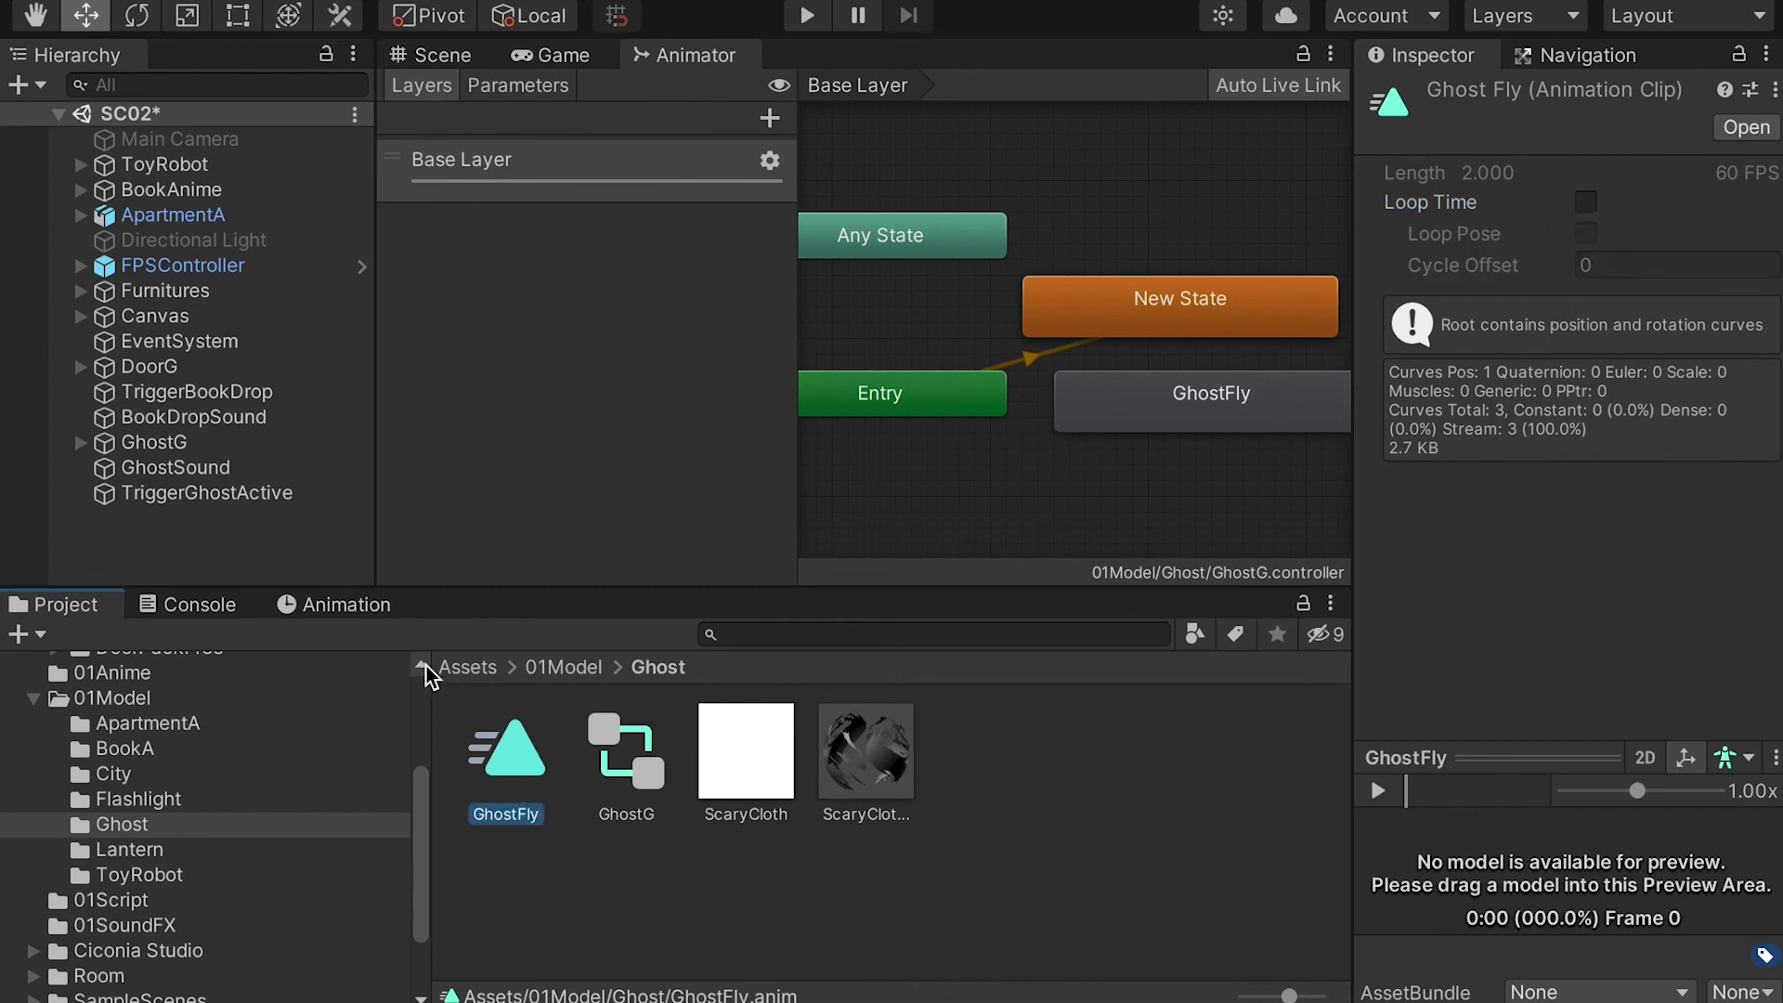
- Attach the FlickeringLight script to the Spot Light inside GhostG
left_click(153, 444)
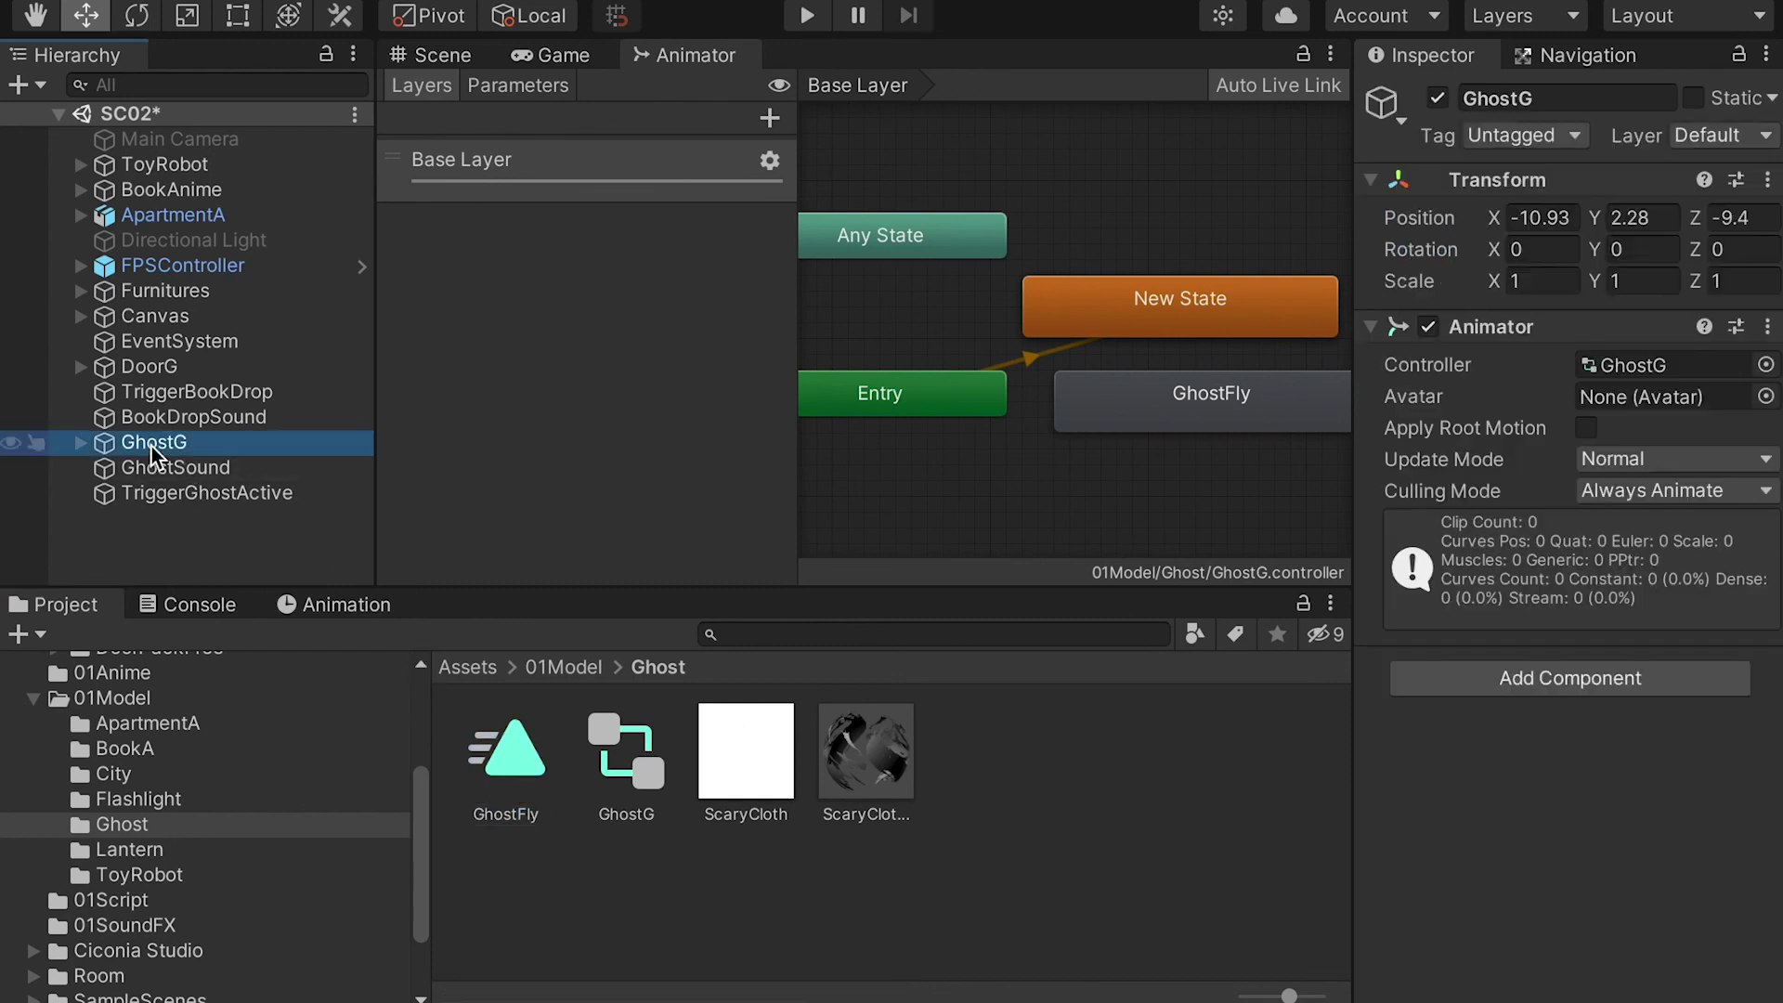
left_click(82, 444)
left_click(148, 518)
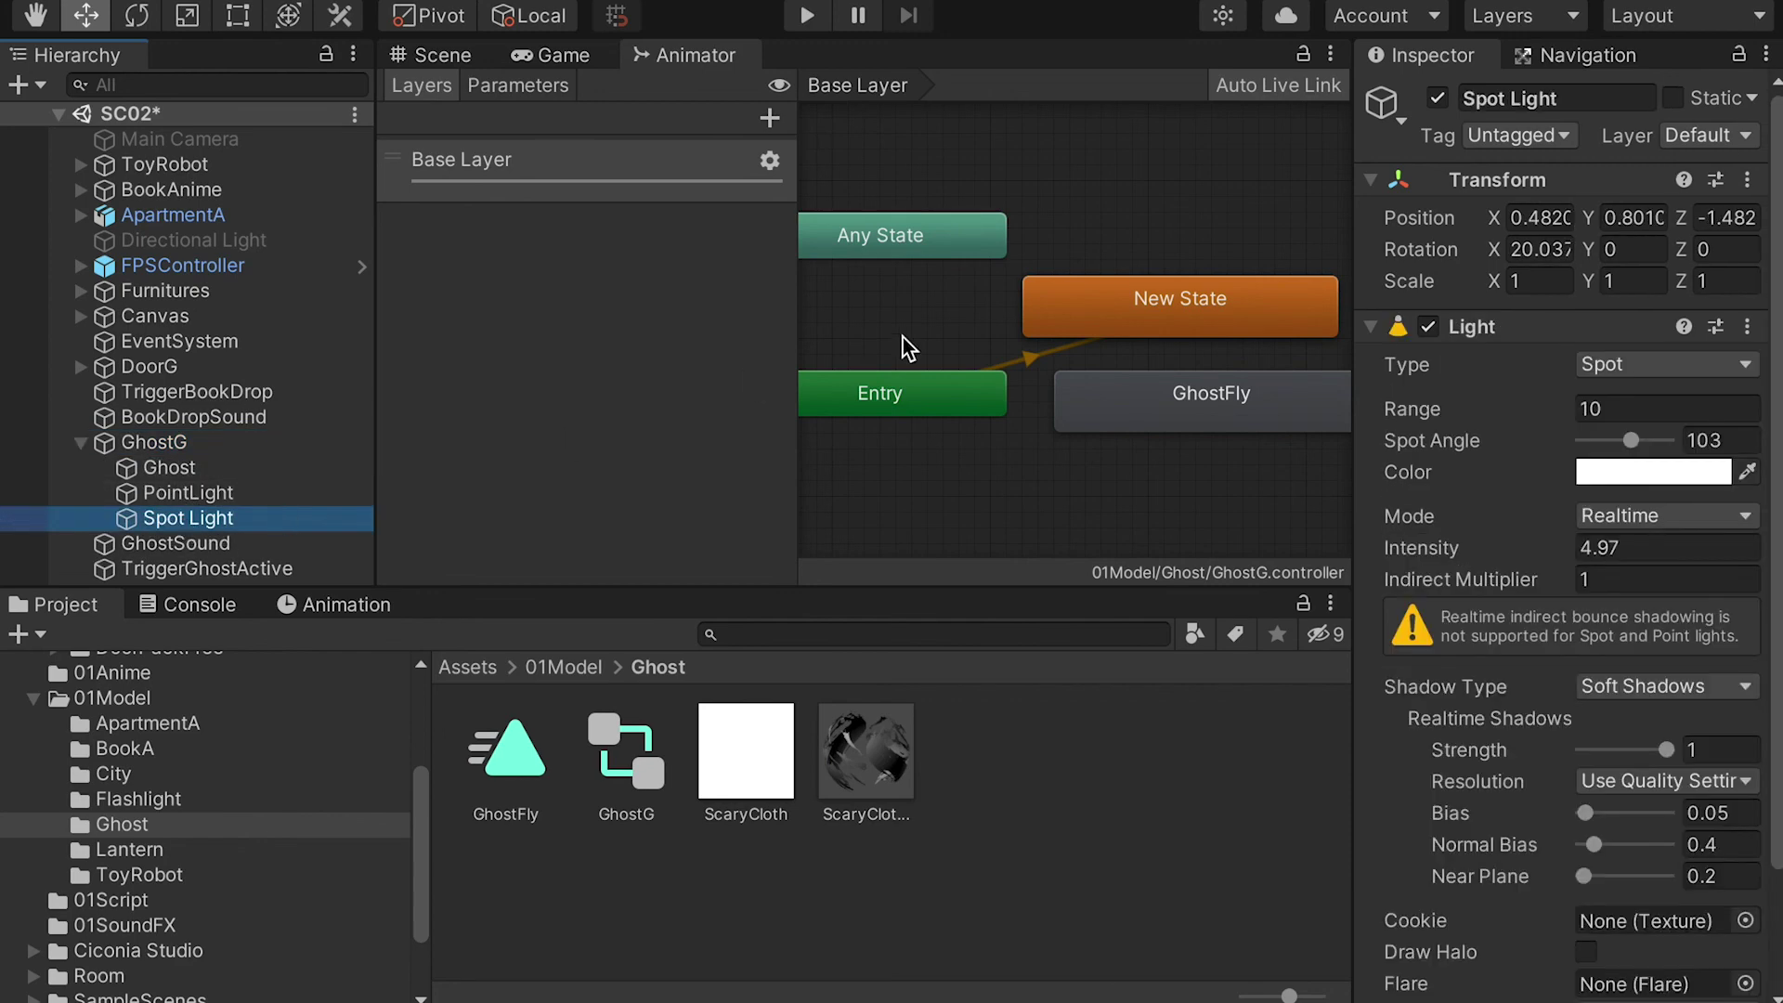
left_click(436, 54)
key("f")
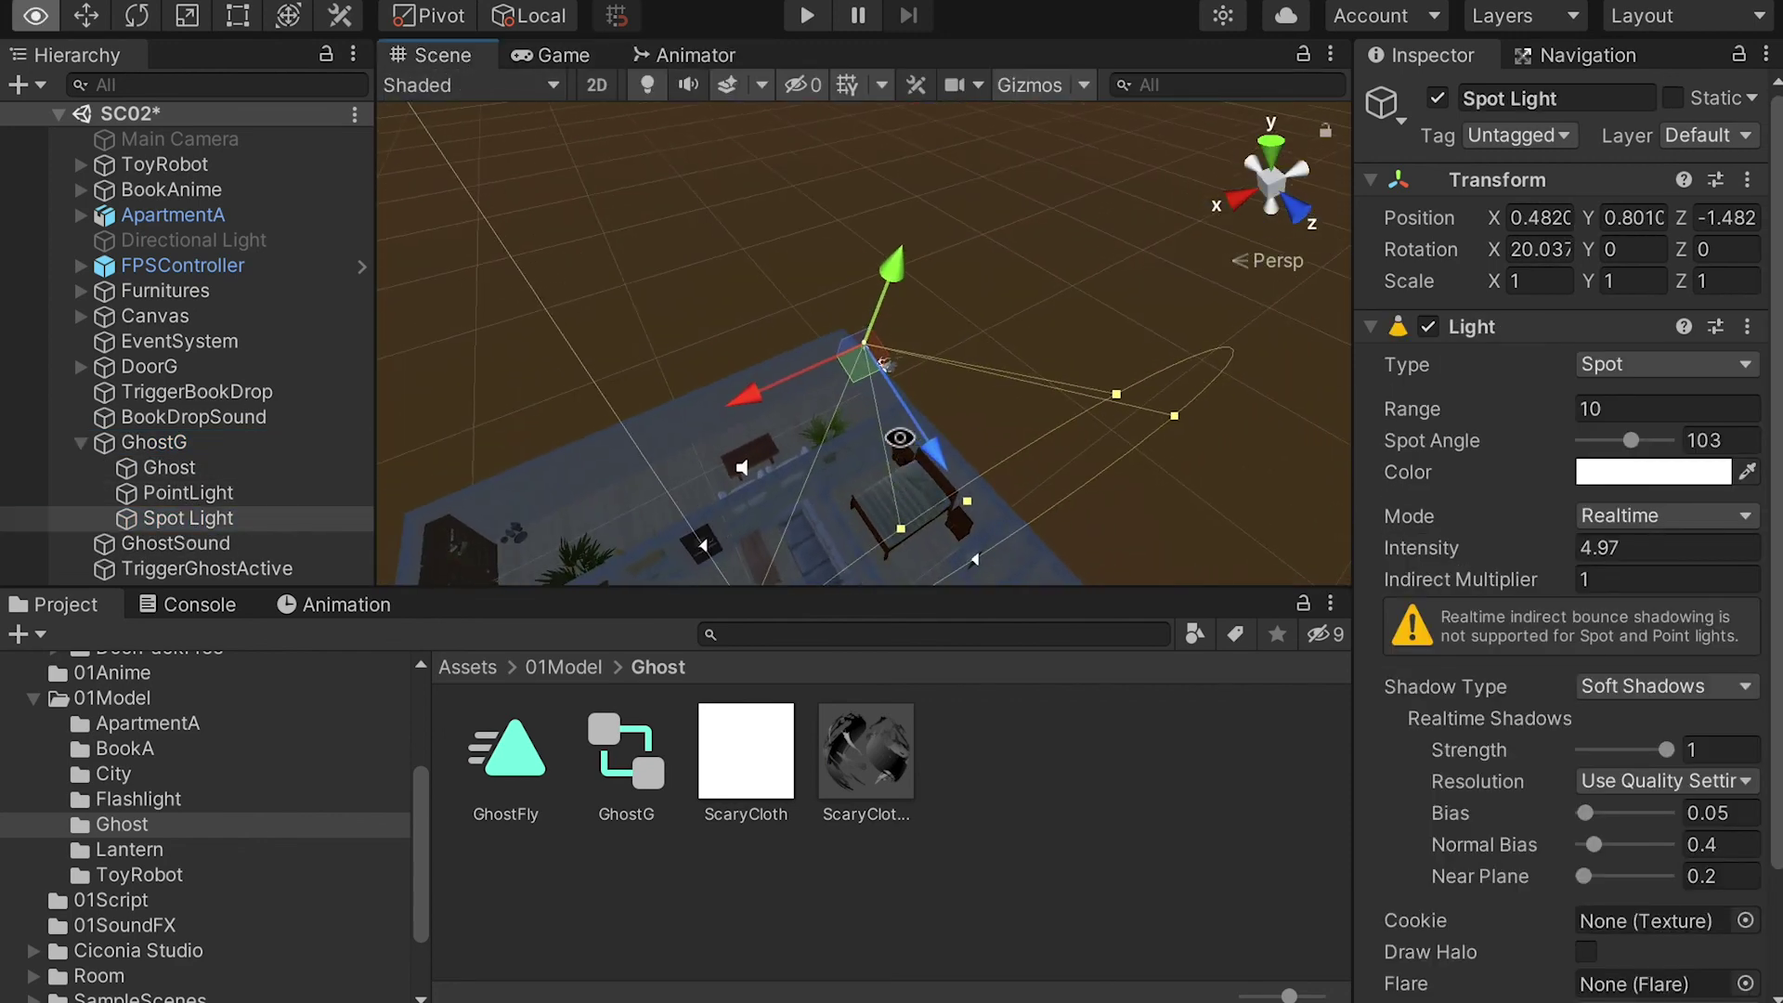
left_click_drag(908, 460, 845, 398, "alt")
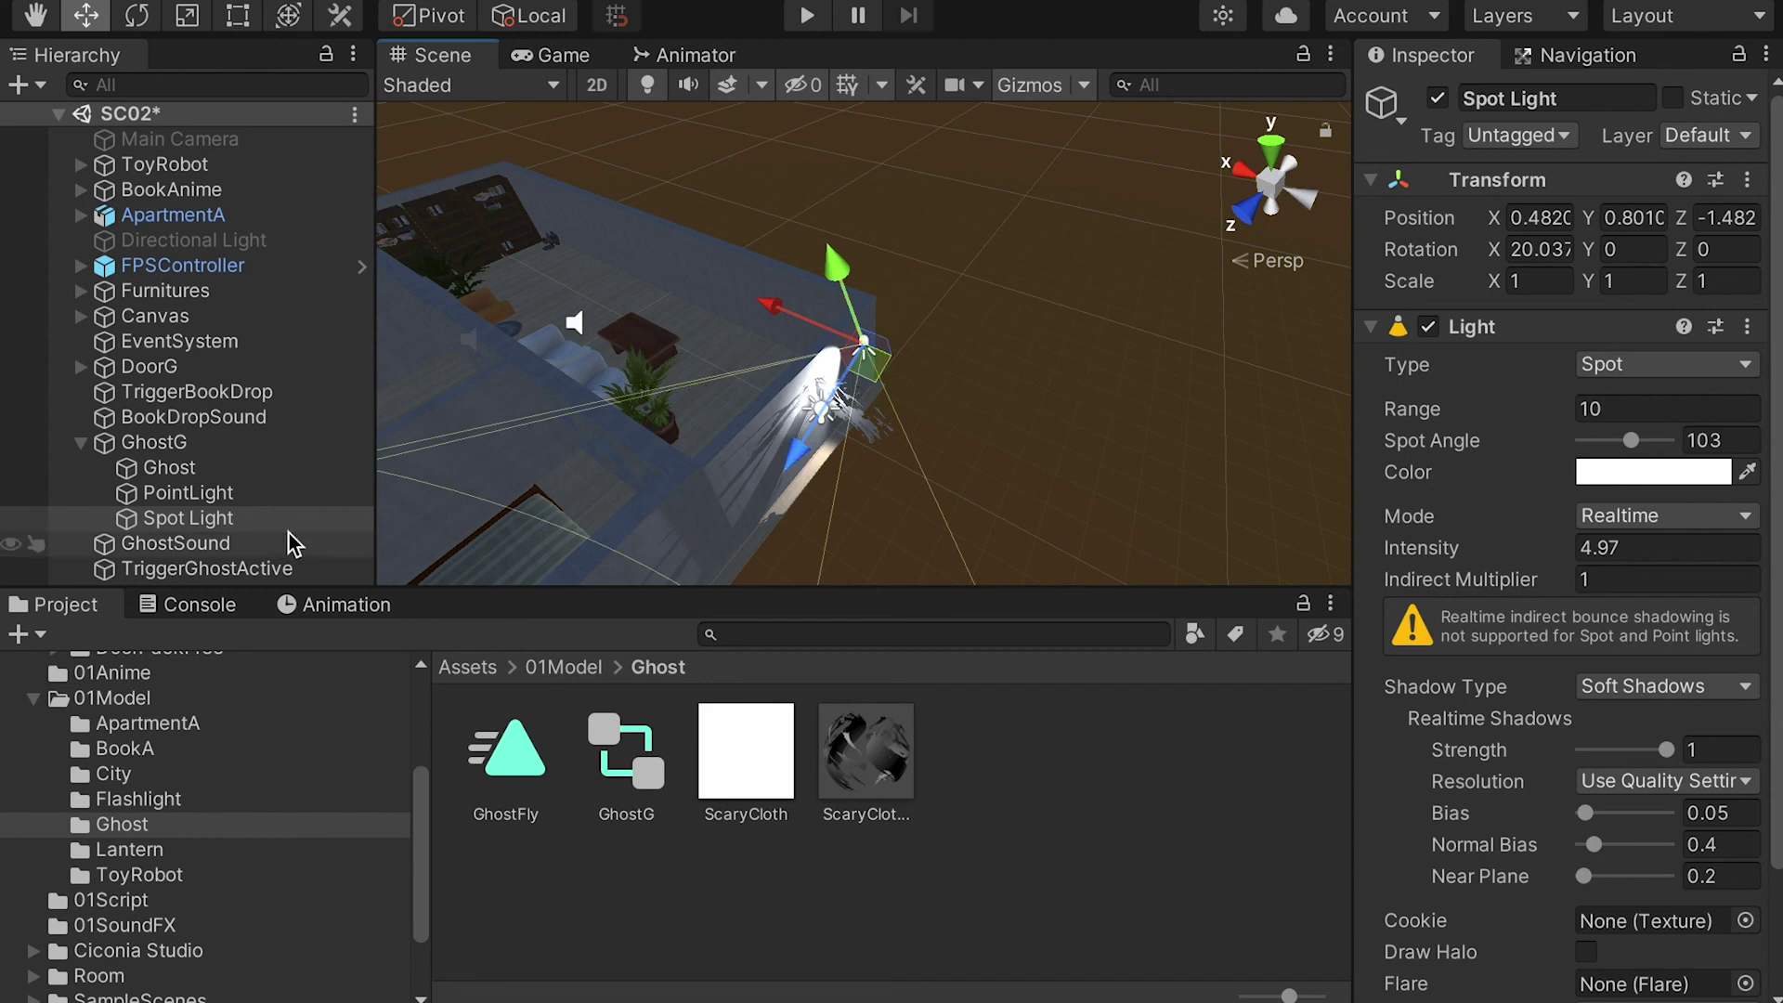
left_click(184, 523)
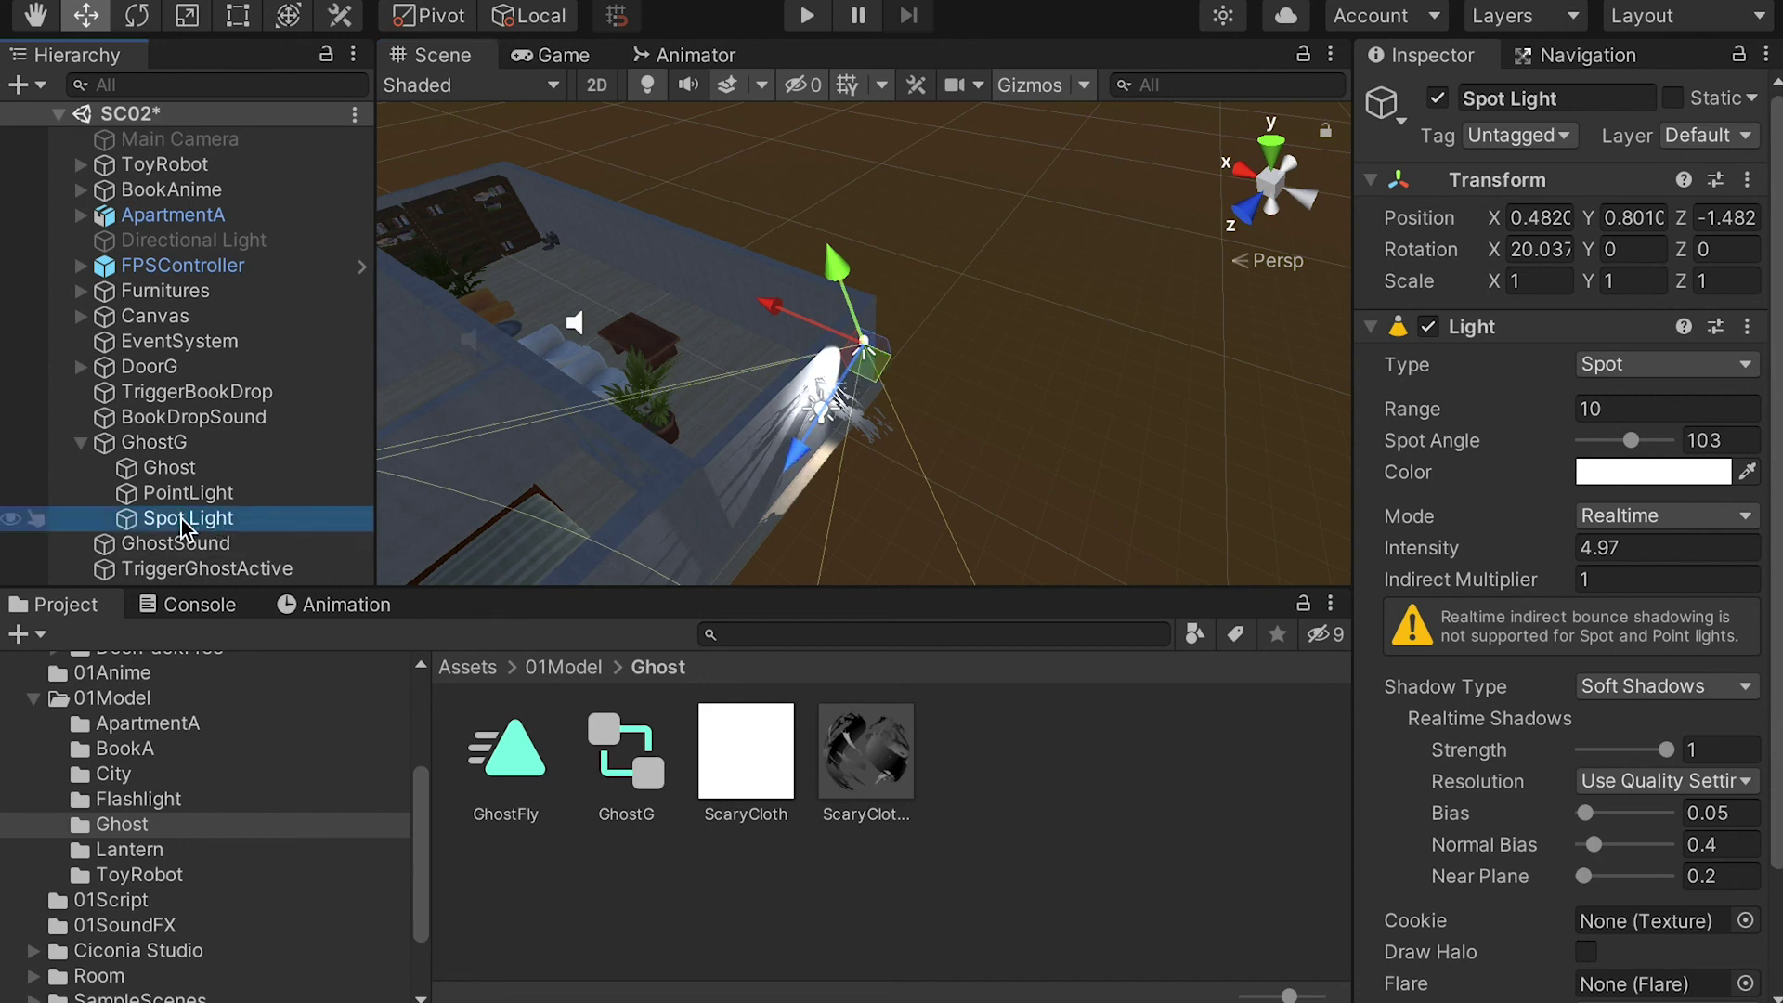
left_click_drag(1778, 429, 1782, 635)
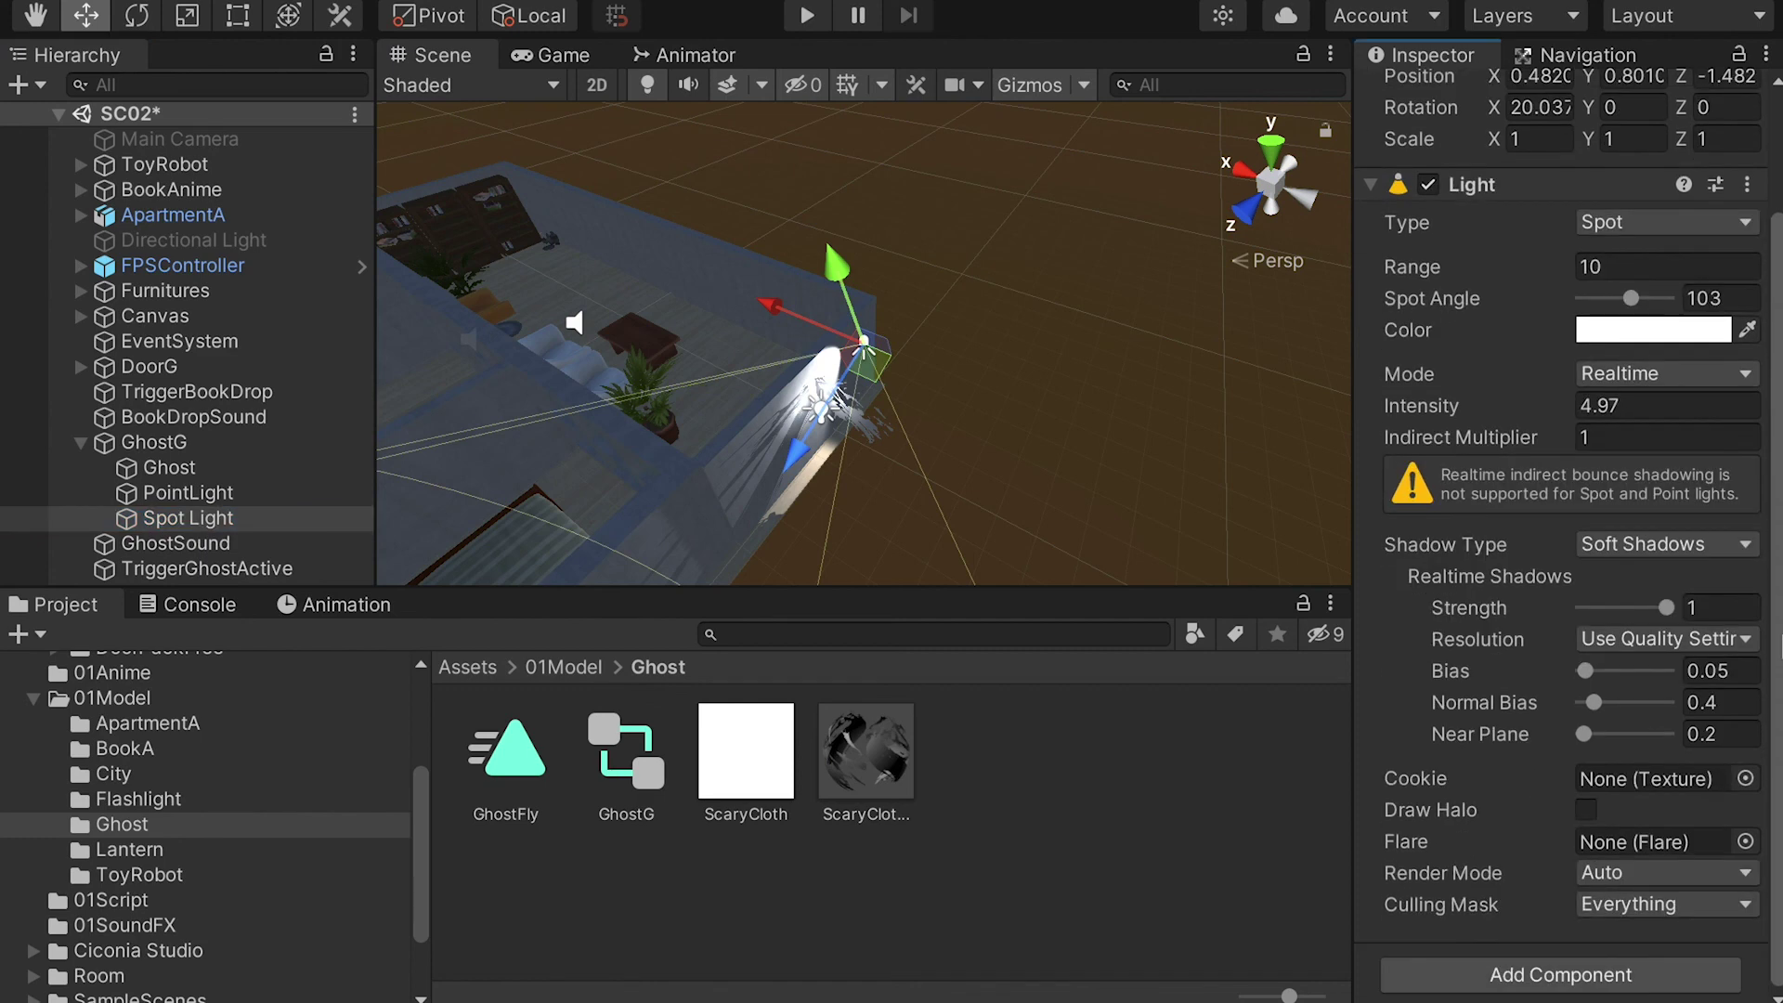
left_click(146, 902)
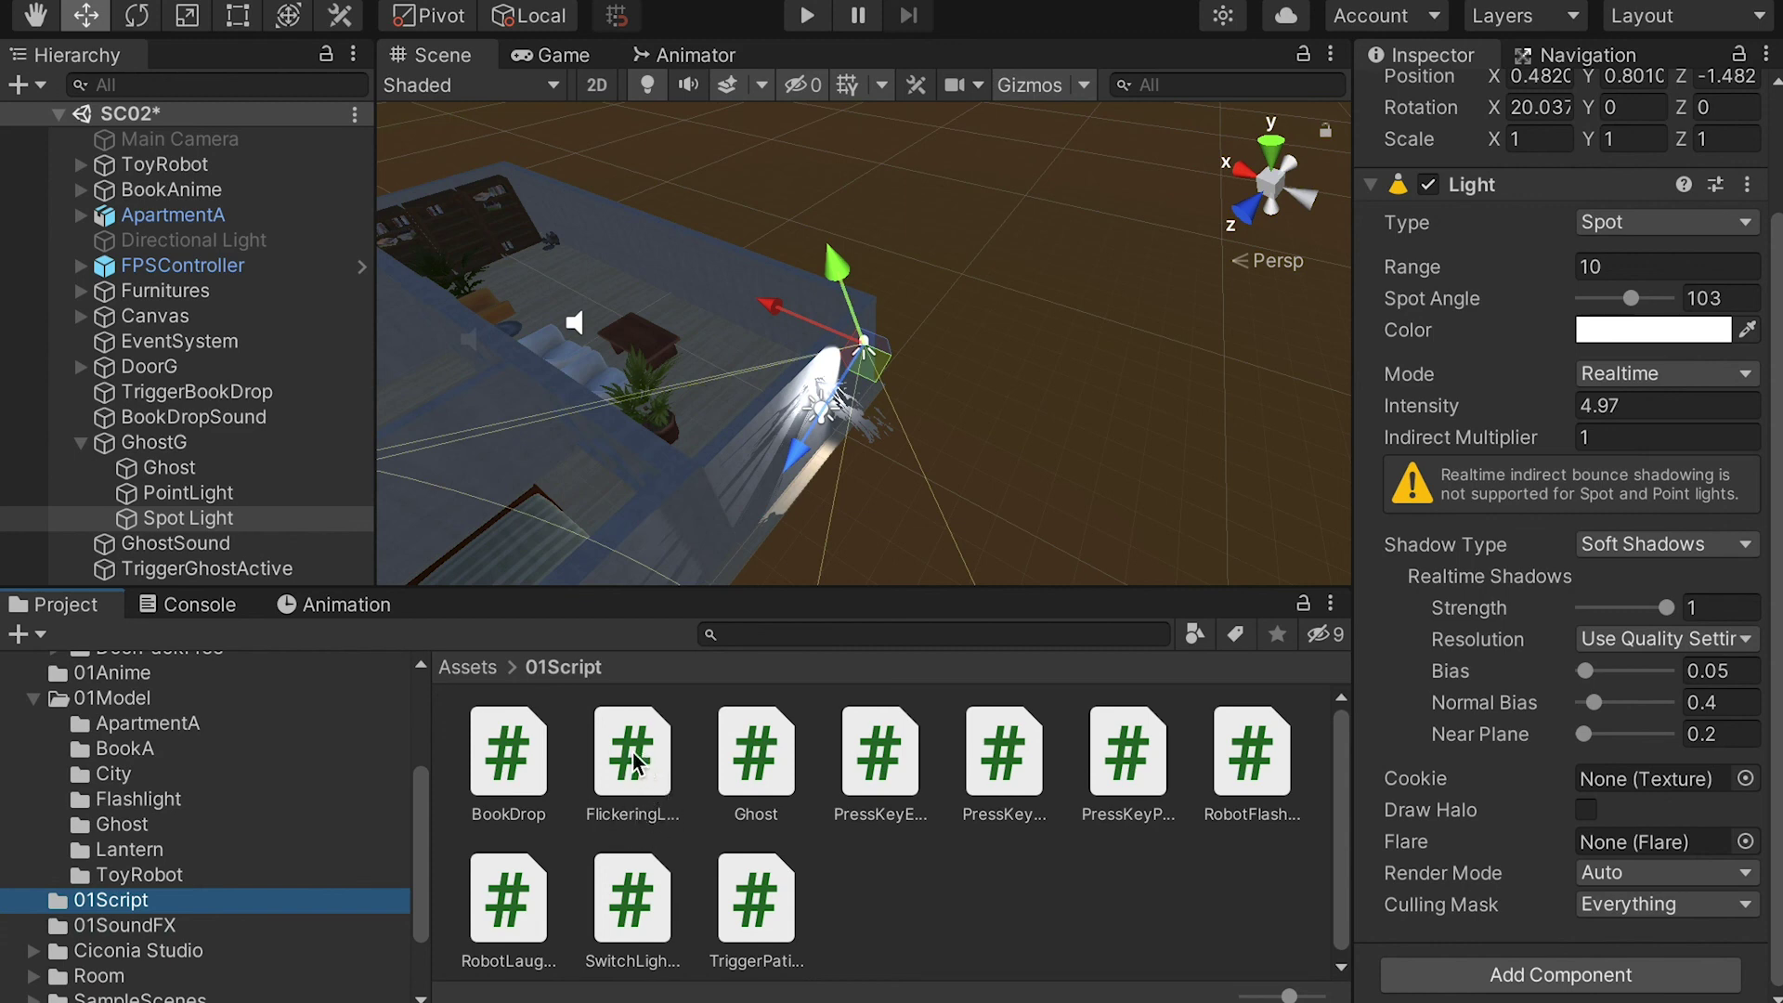
left_click_drag(638, 783, 170, 529)
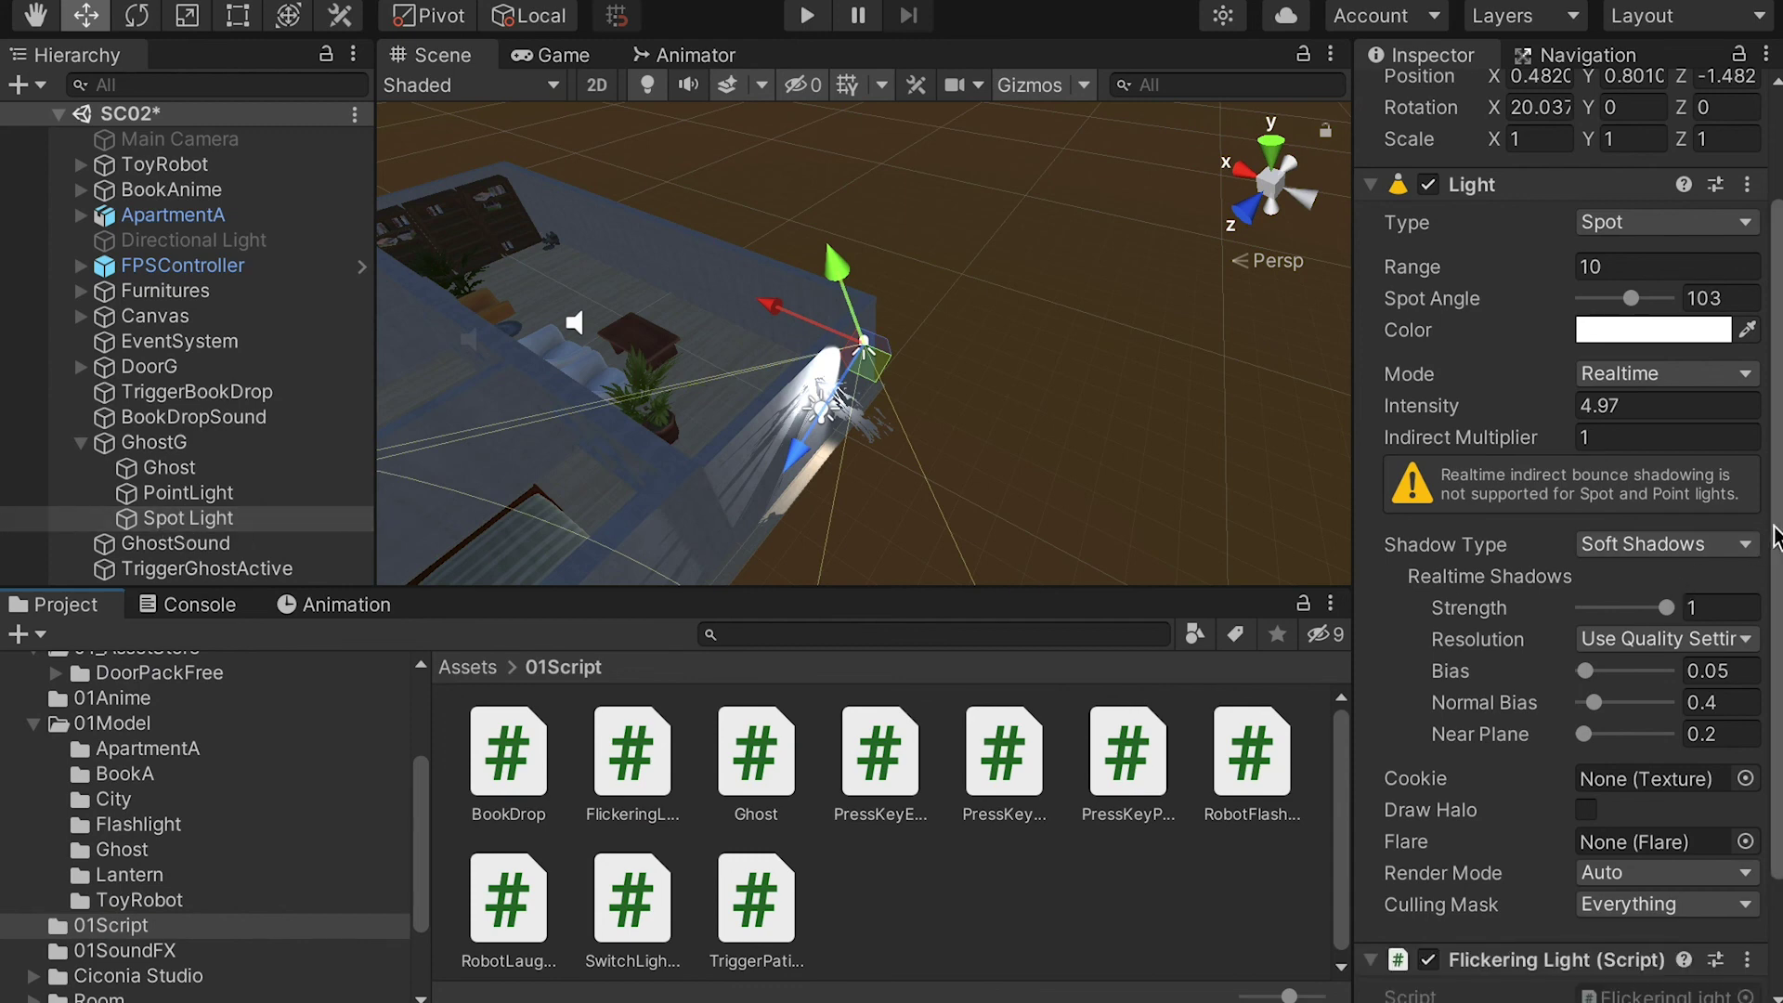
- Set the Spot Light's flickering Min Wait Time to 0.01 and Max Wait Time to 0.1, and save the scene
scroll(1760, 603, "down", 3)
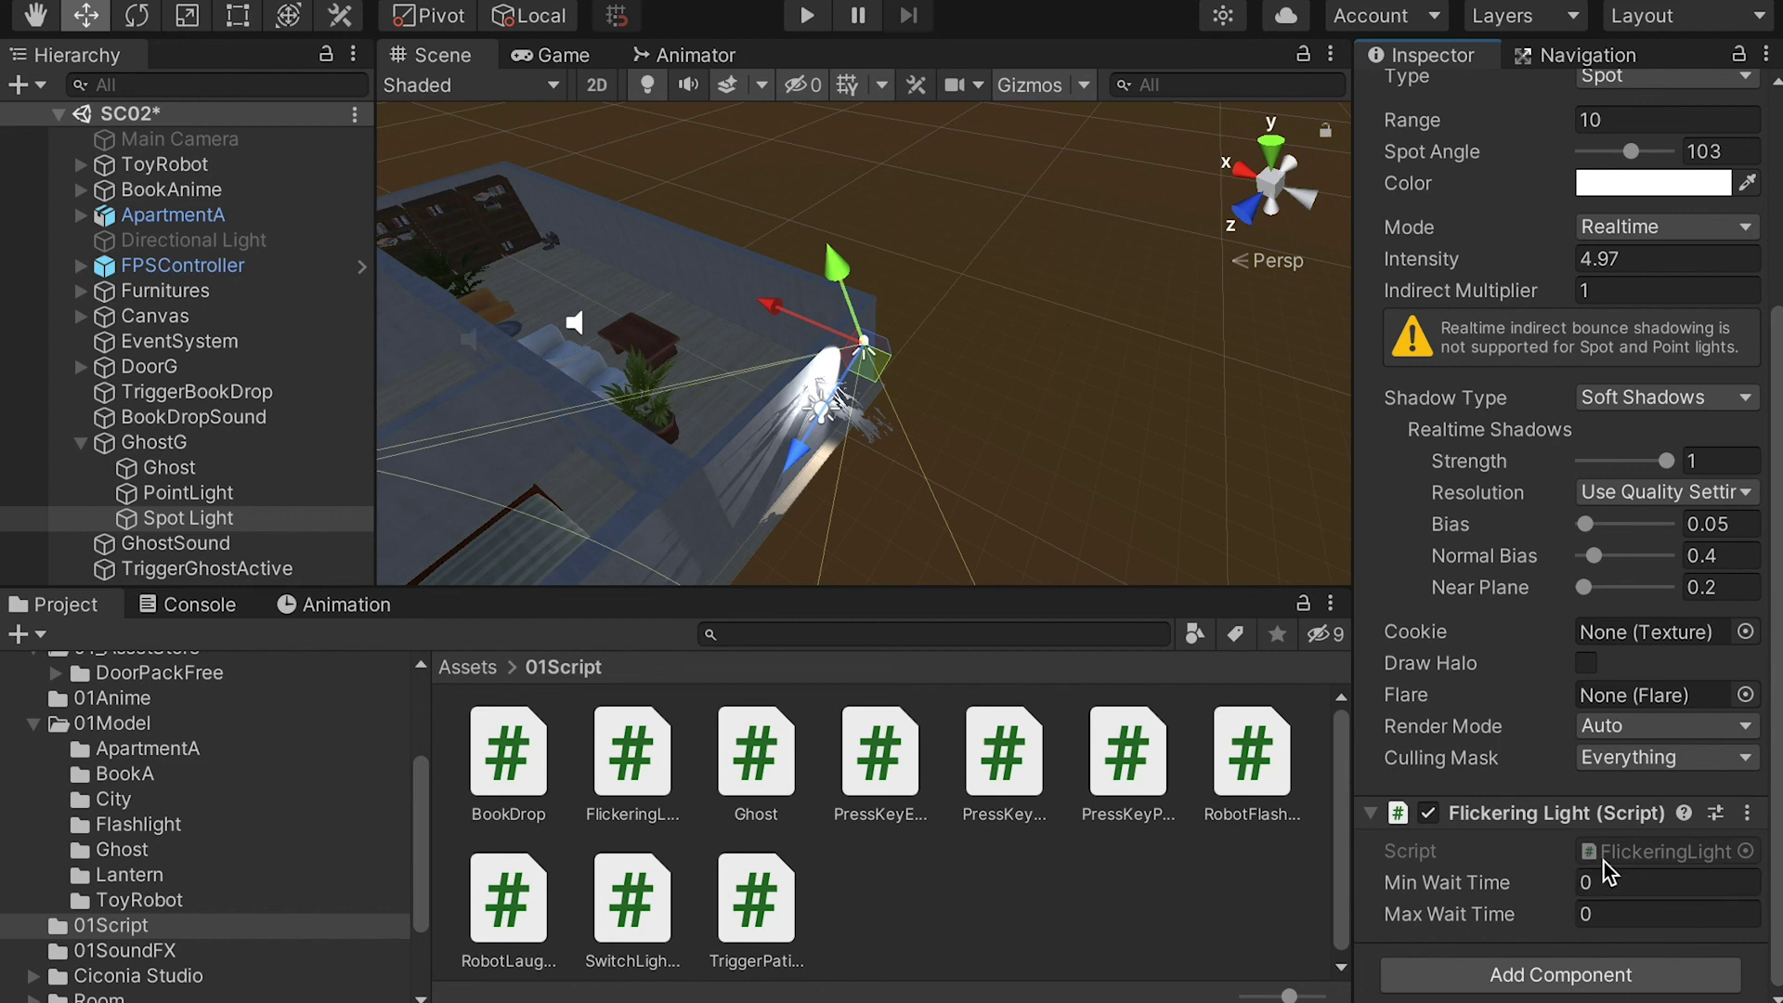
left_click(1543, 888)
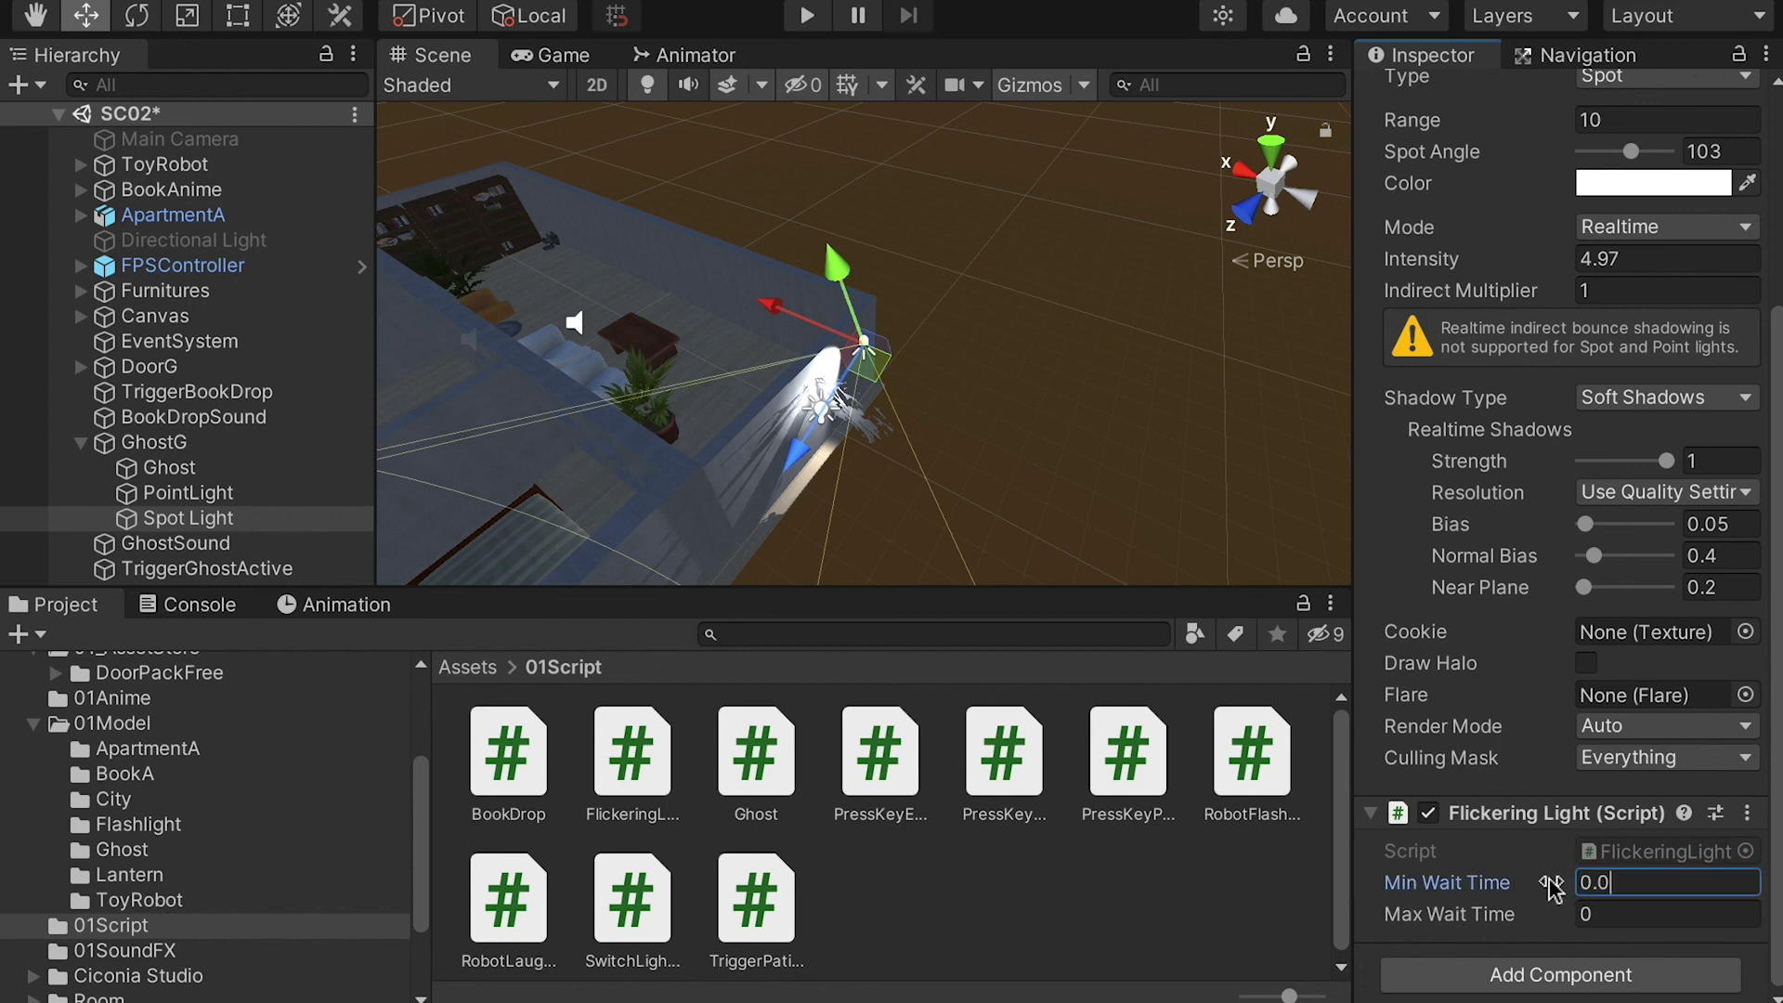
key("Tab")
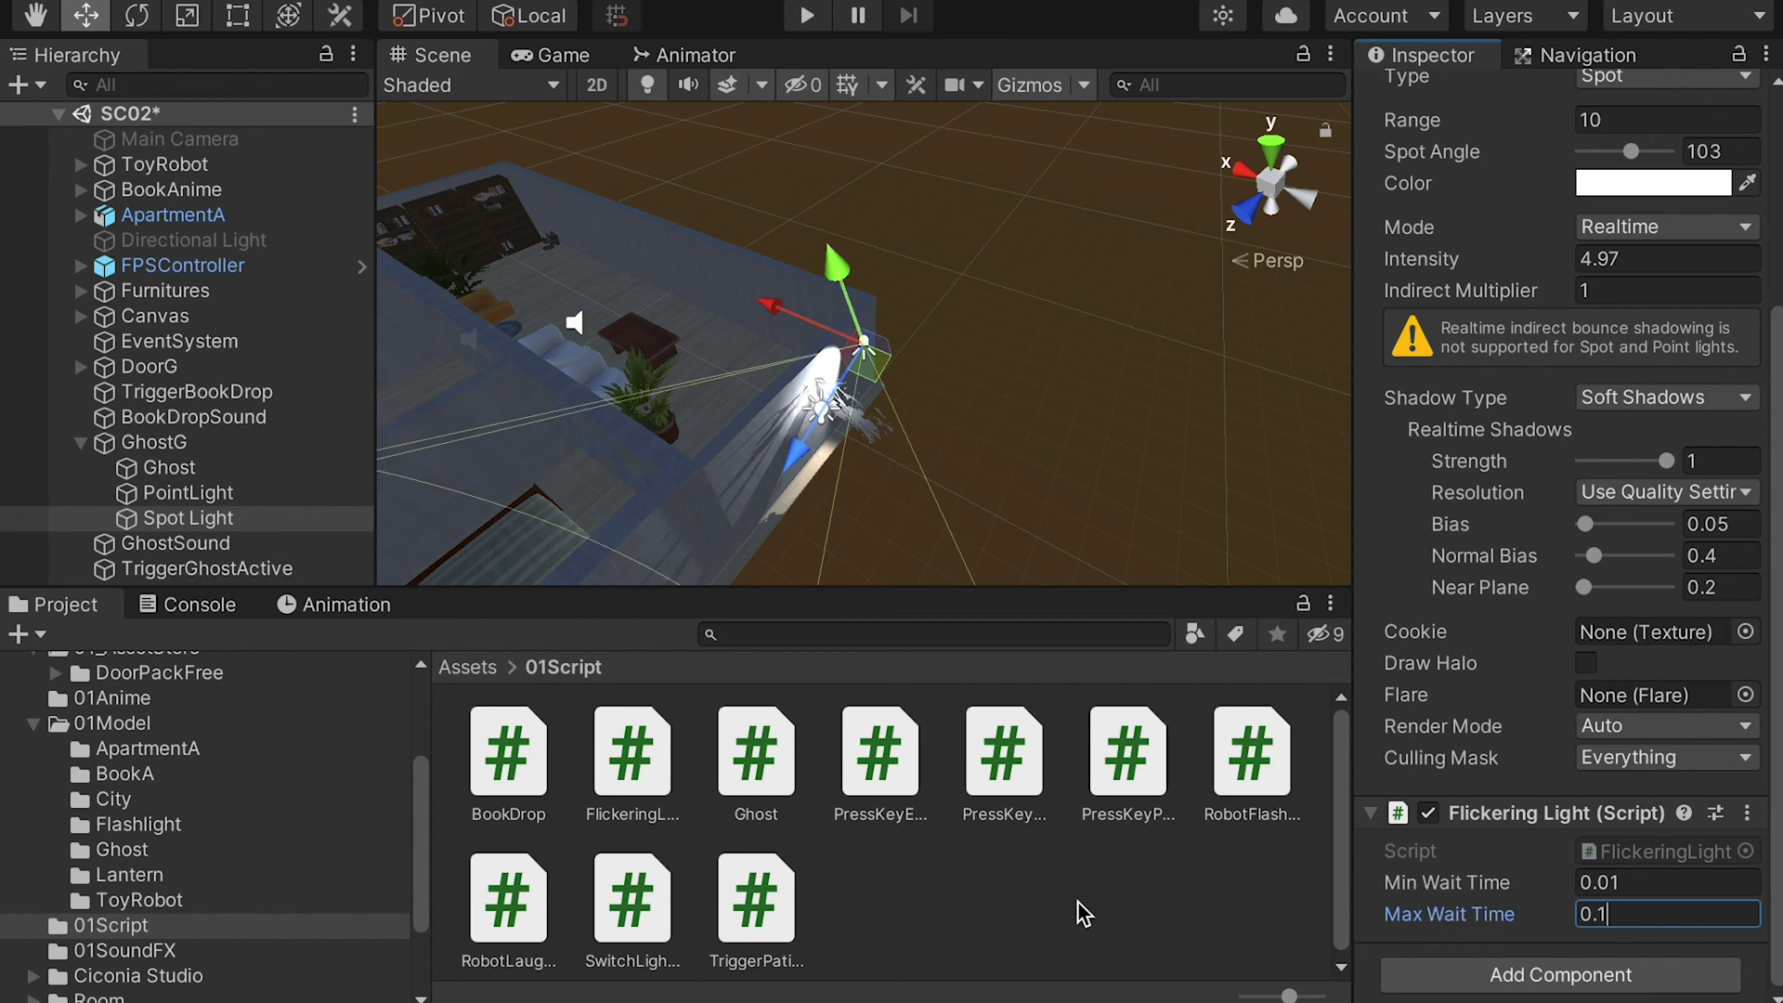
left_click(181, 518)
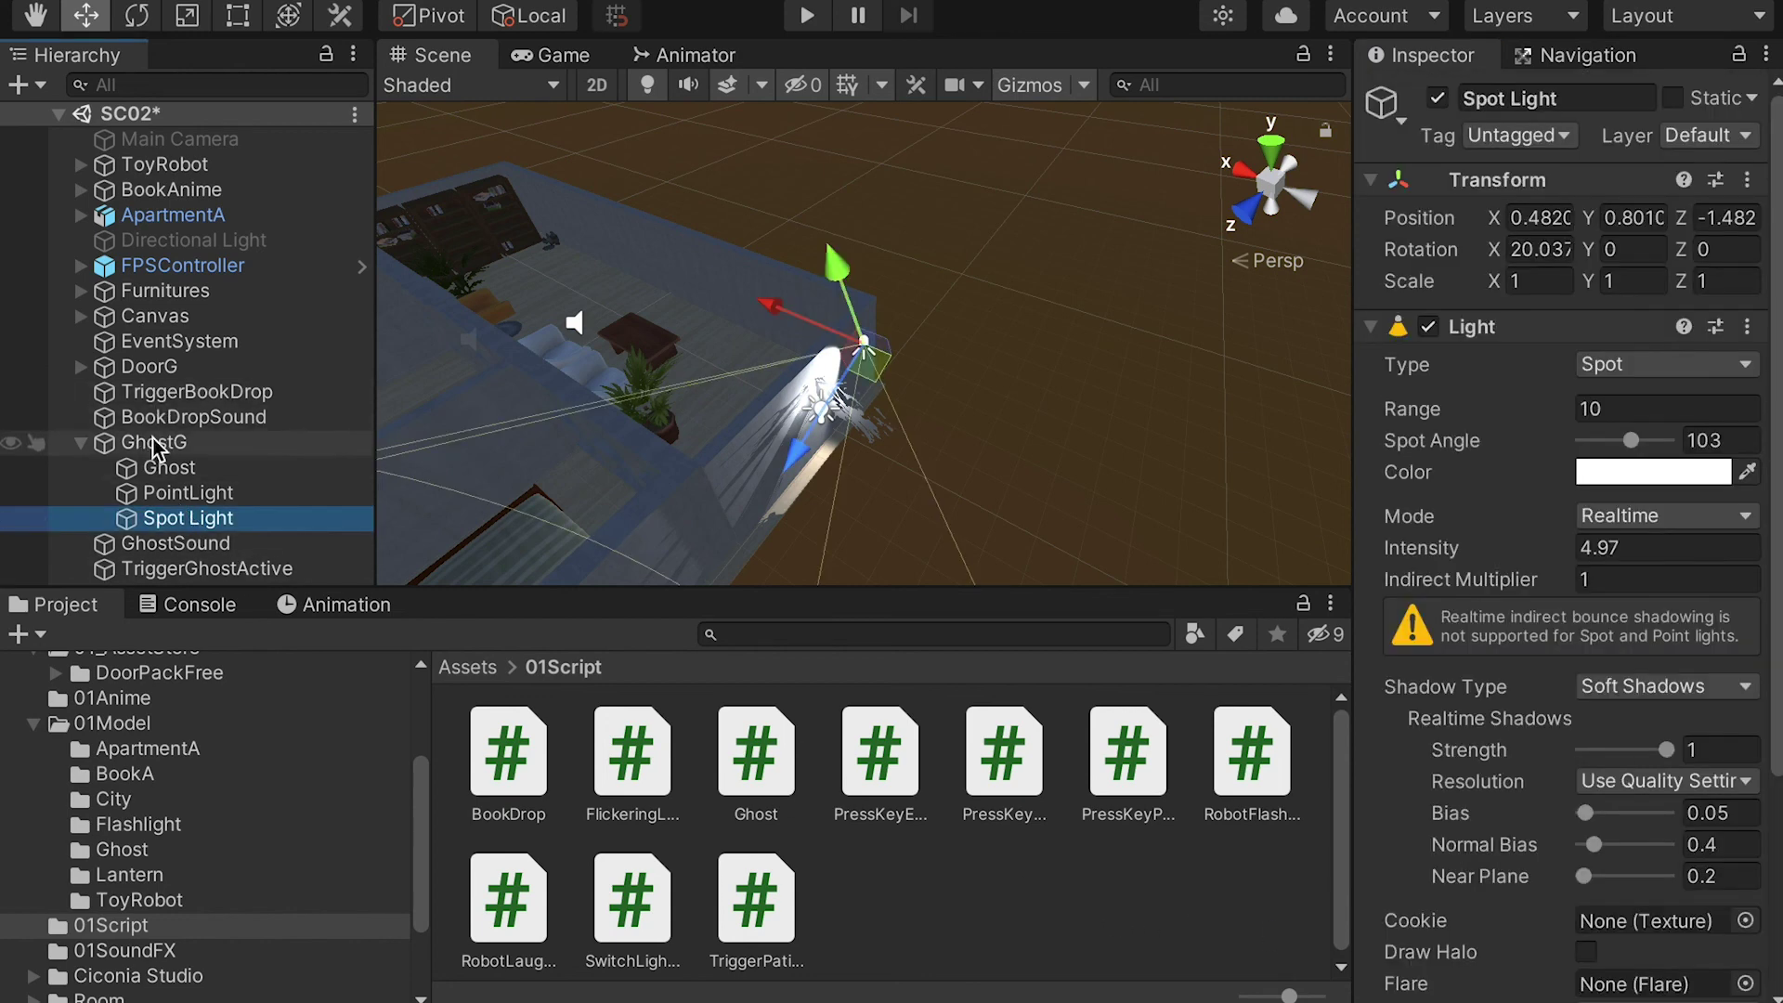
left_click(153, 441)
left_click(81, 444)
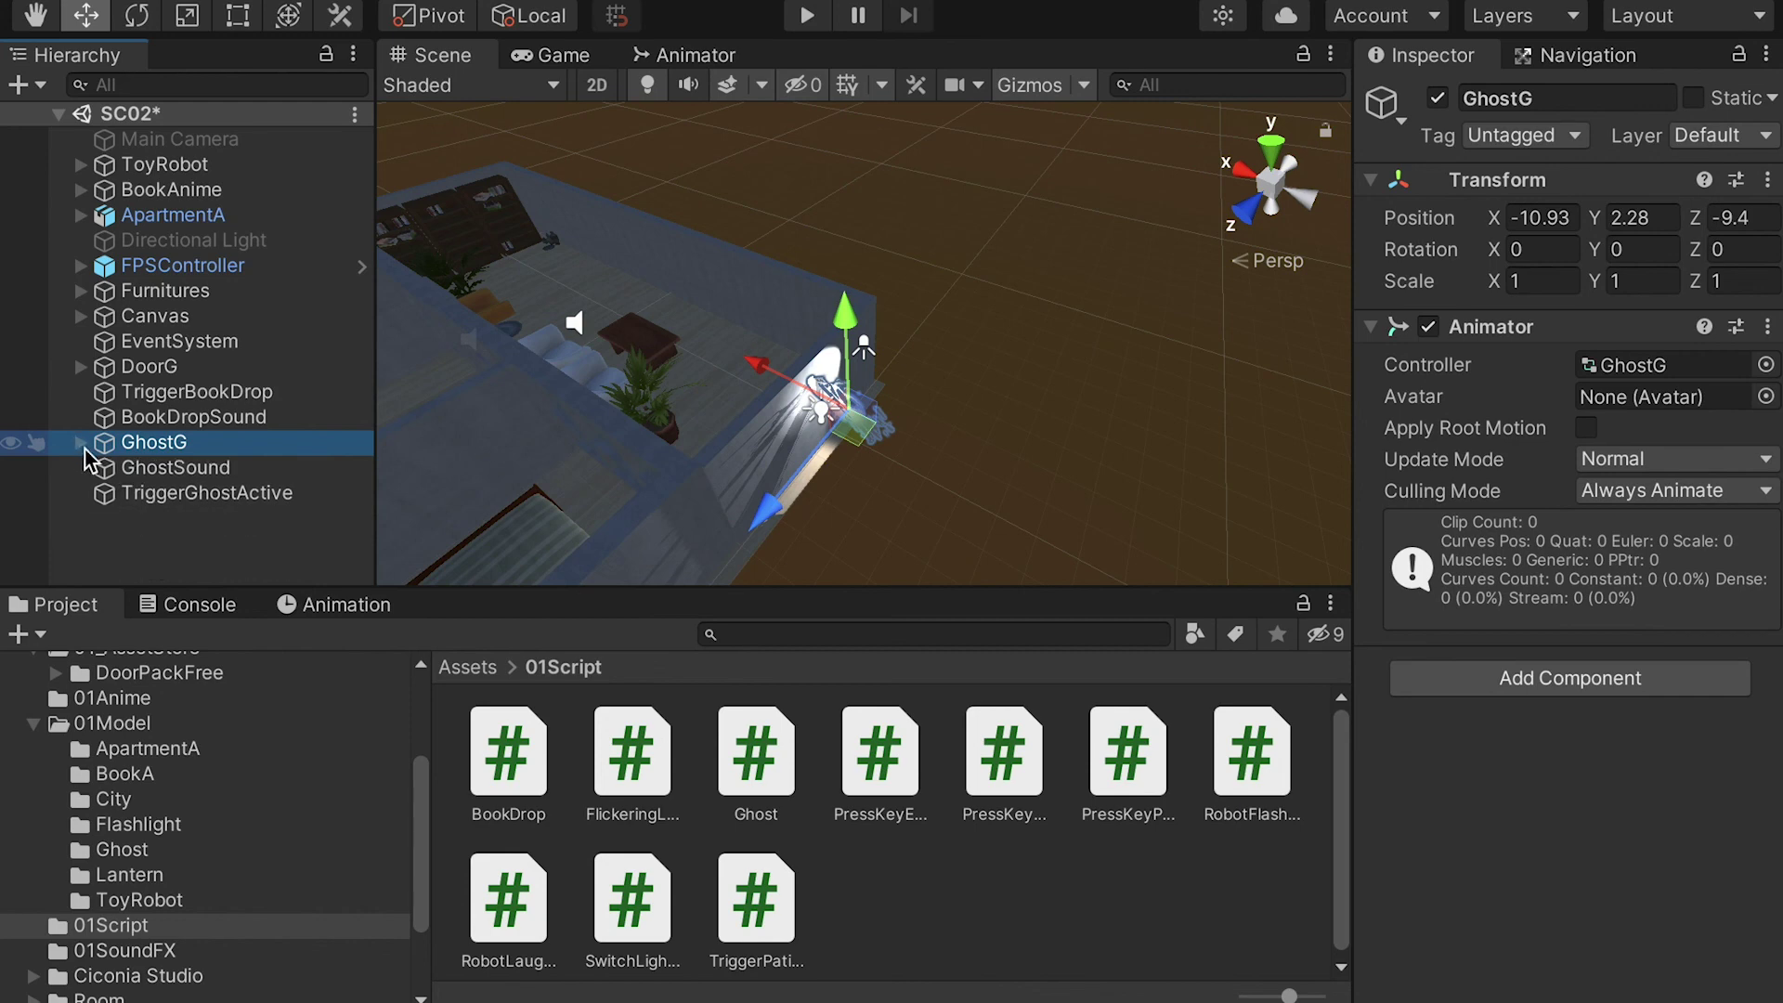
key("ctrl+s")
- Set the Max Distance of GhostSound's audio source to 15
left_click(186, 492)
key("f")
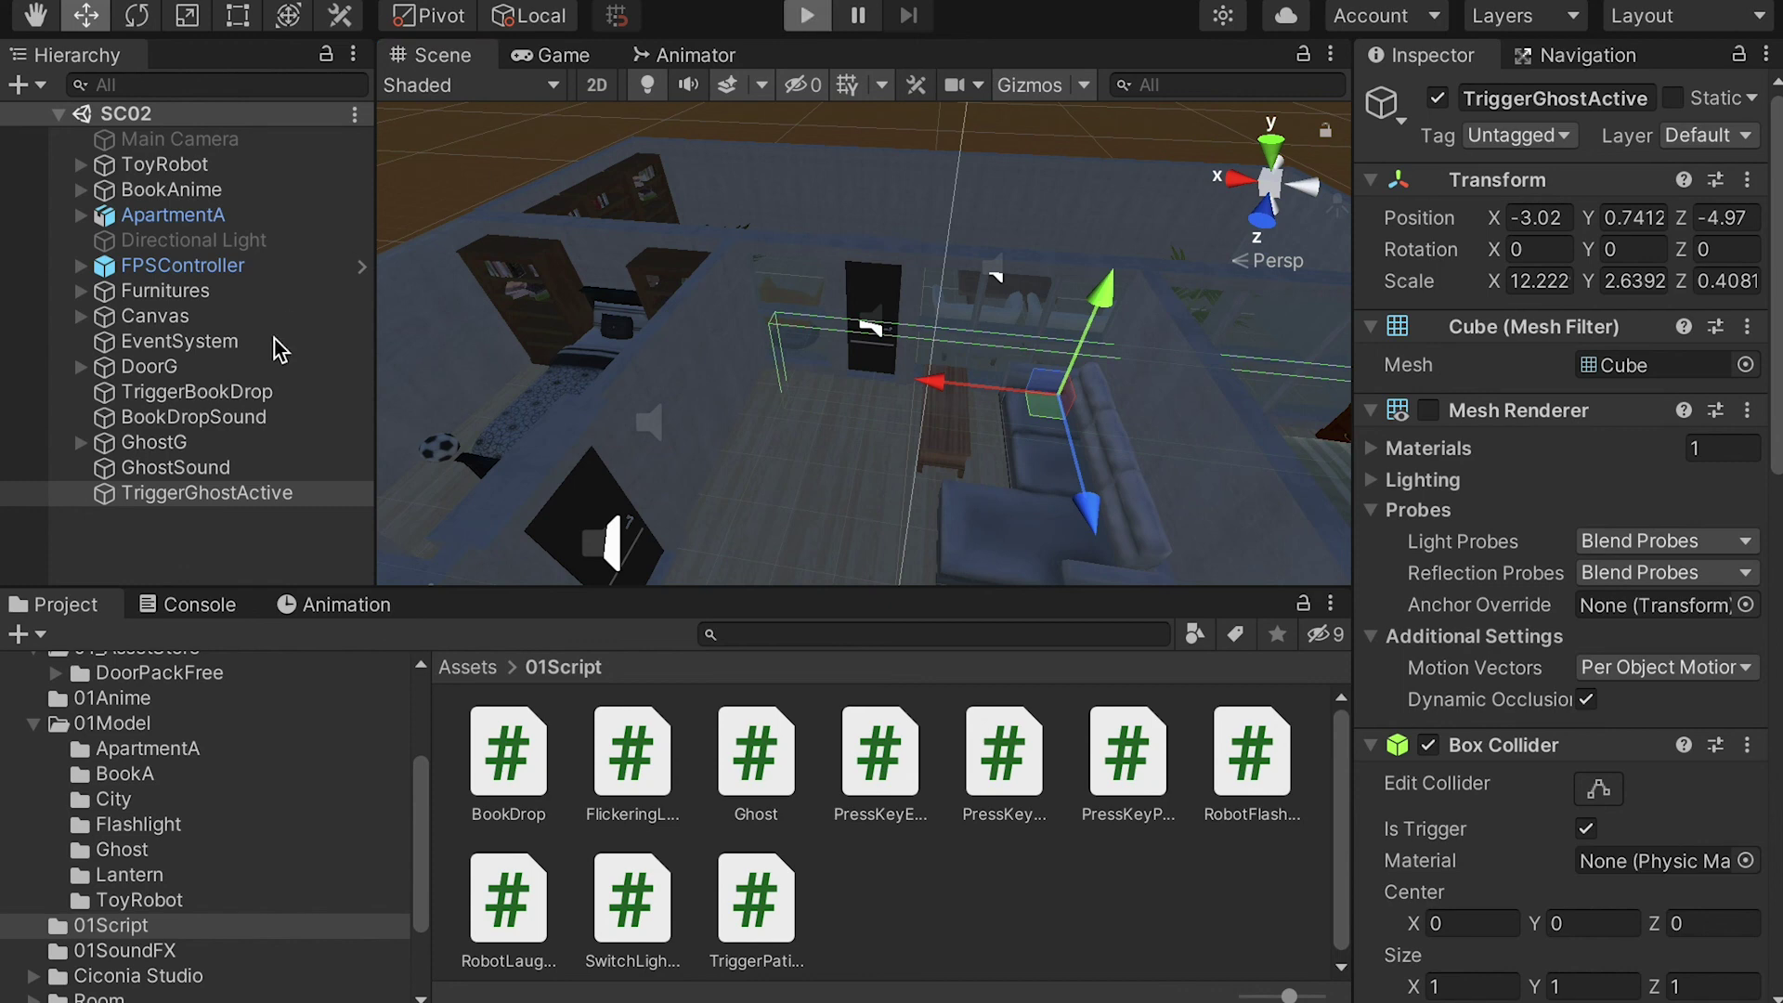
left_click(148, 467)
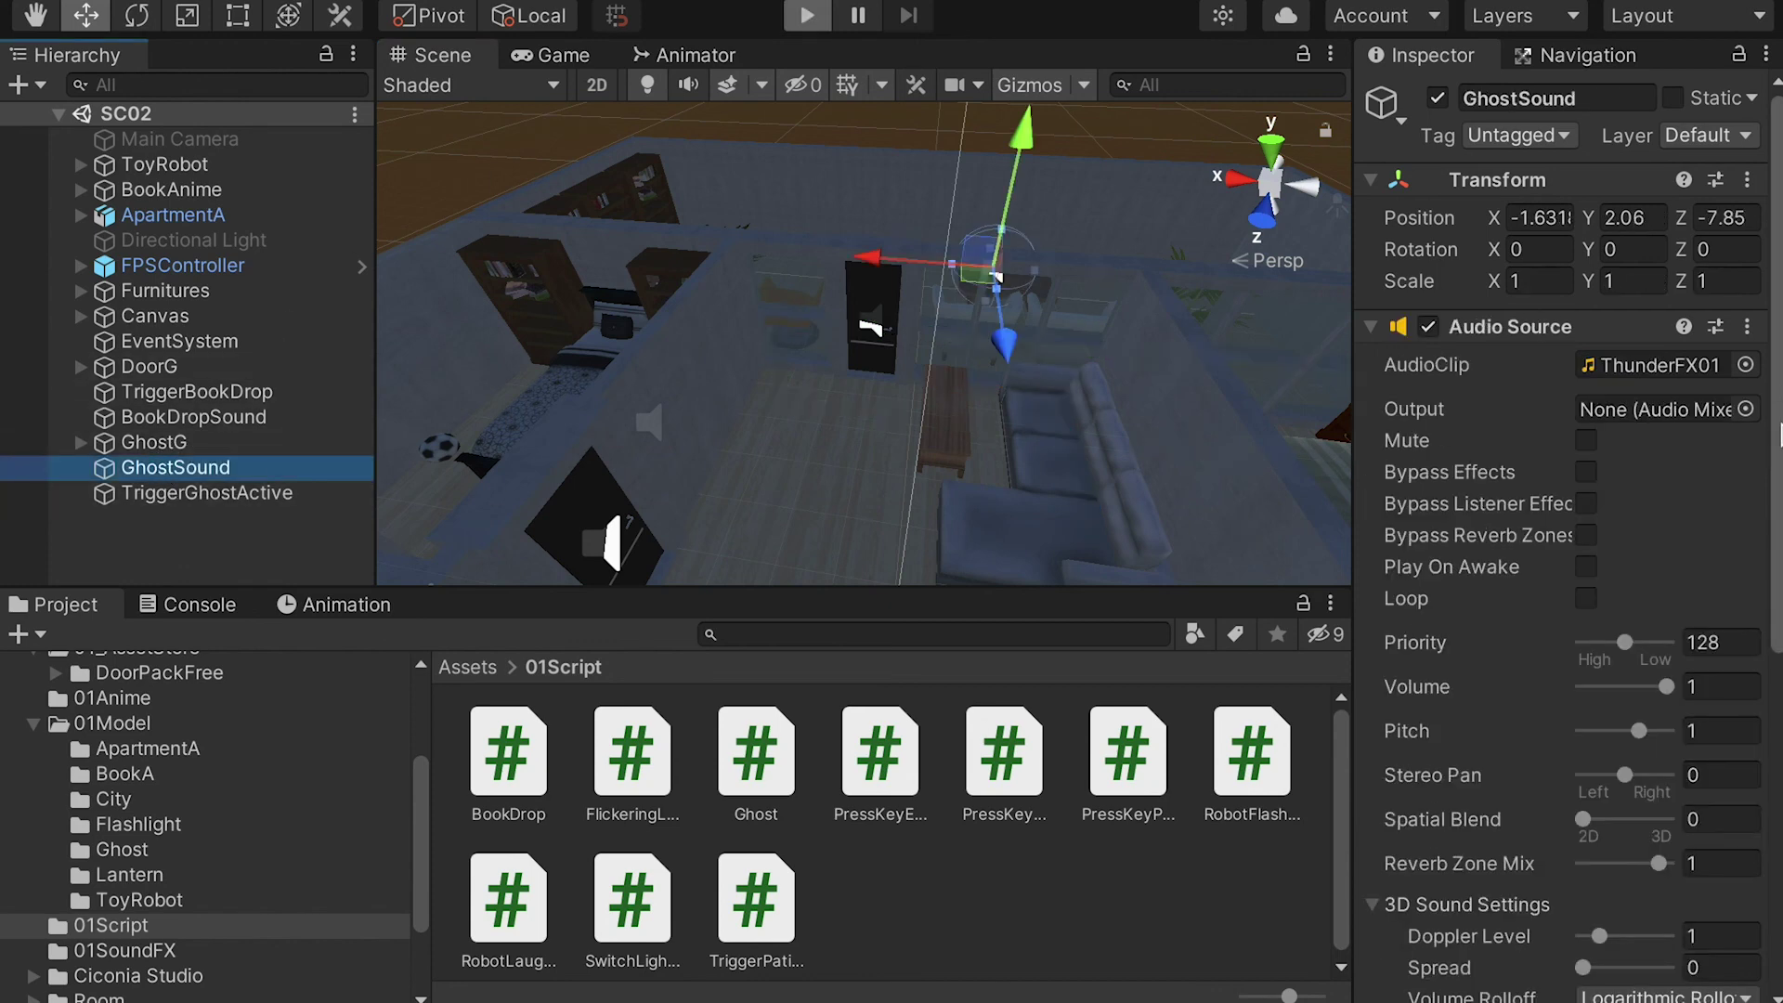
left_click_drag(1779, 435, 1769, 692)
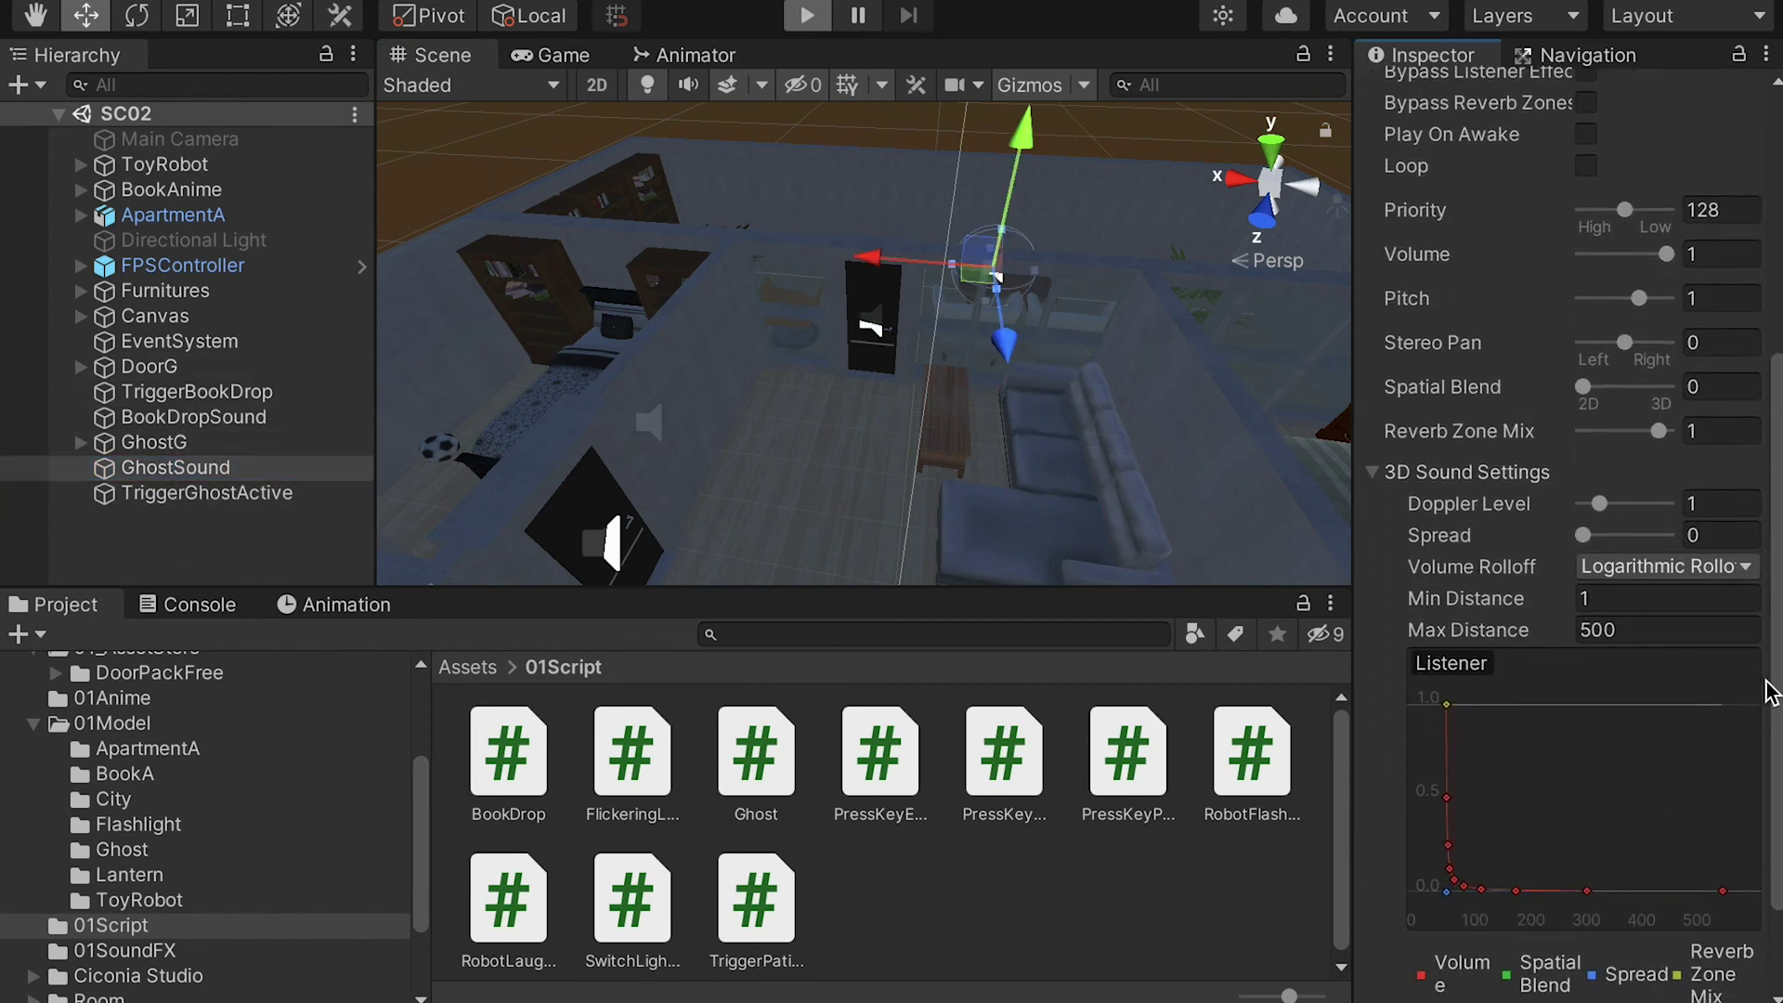
left_click(1518, 635)
type("15")
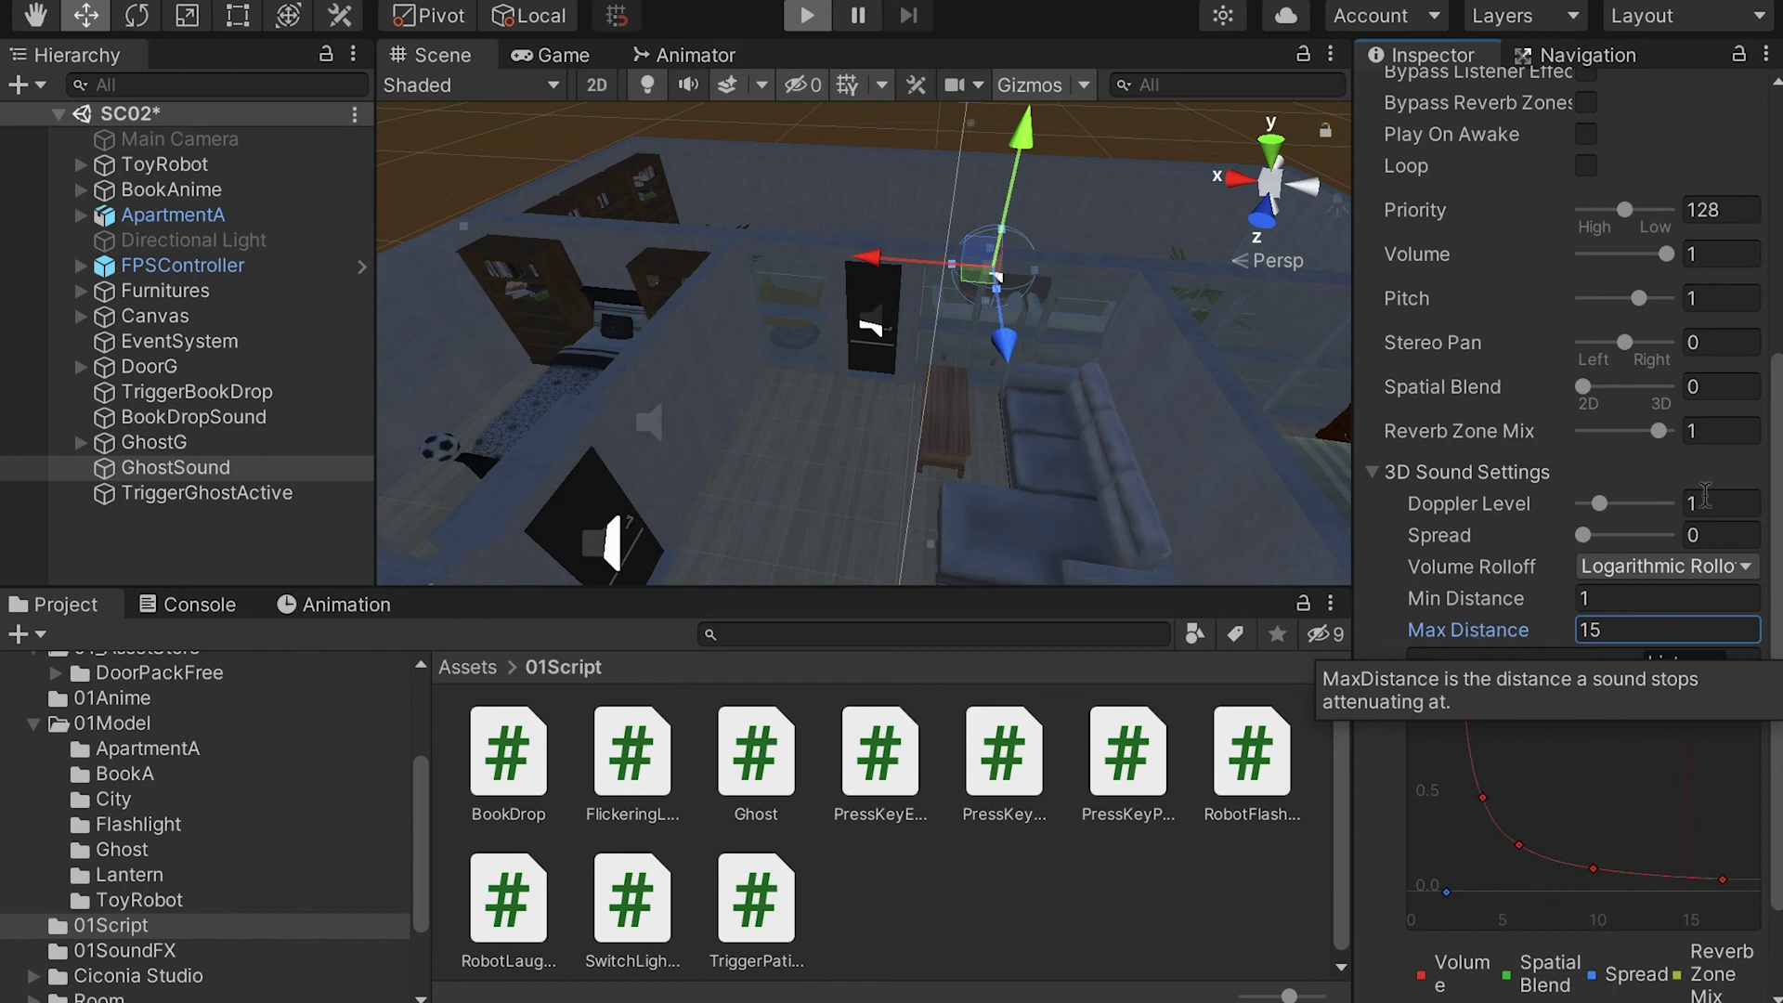
- Switch GhostSound's Volume Rolloff to Linear Rolloff and set its Spatial Blend to 1 for full 3D sound
left_click_drag(1778, 443, 1780, 420)
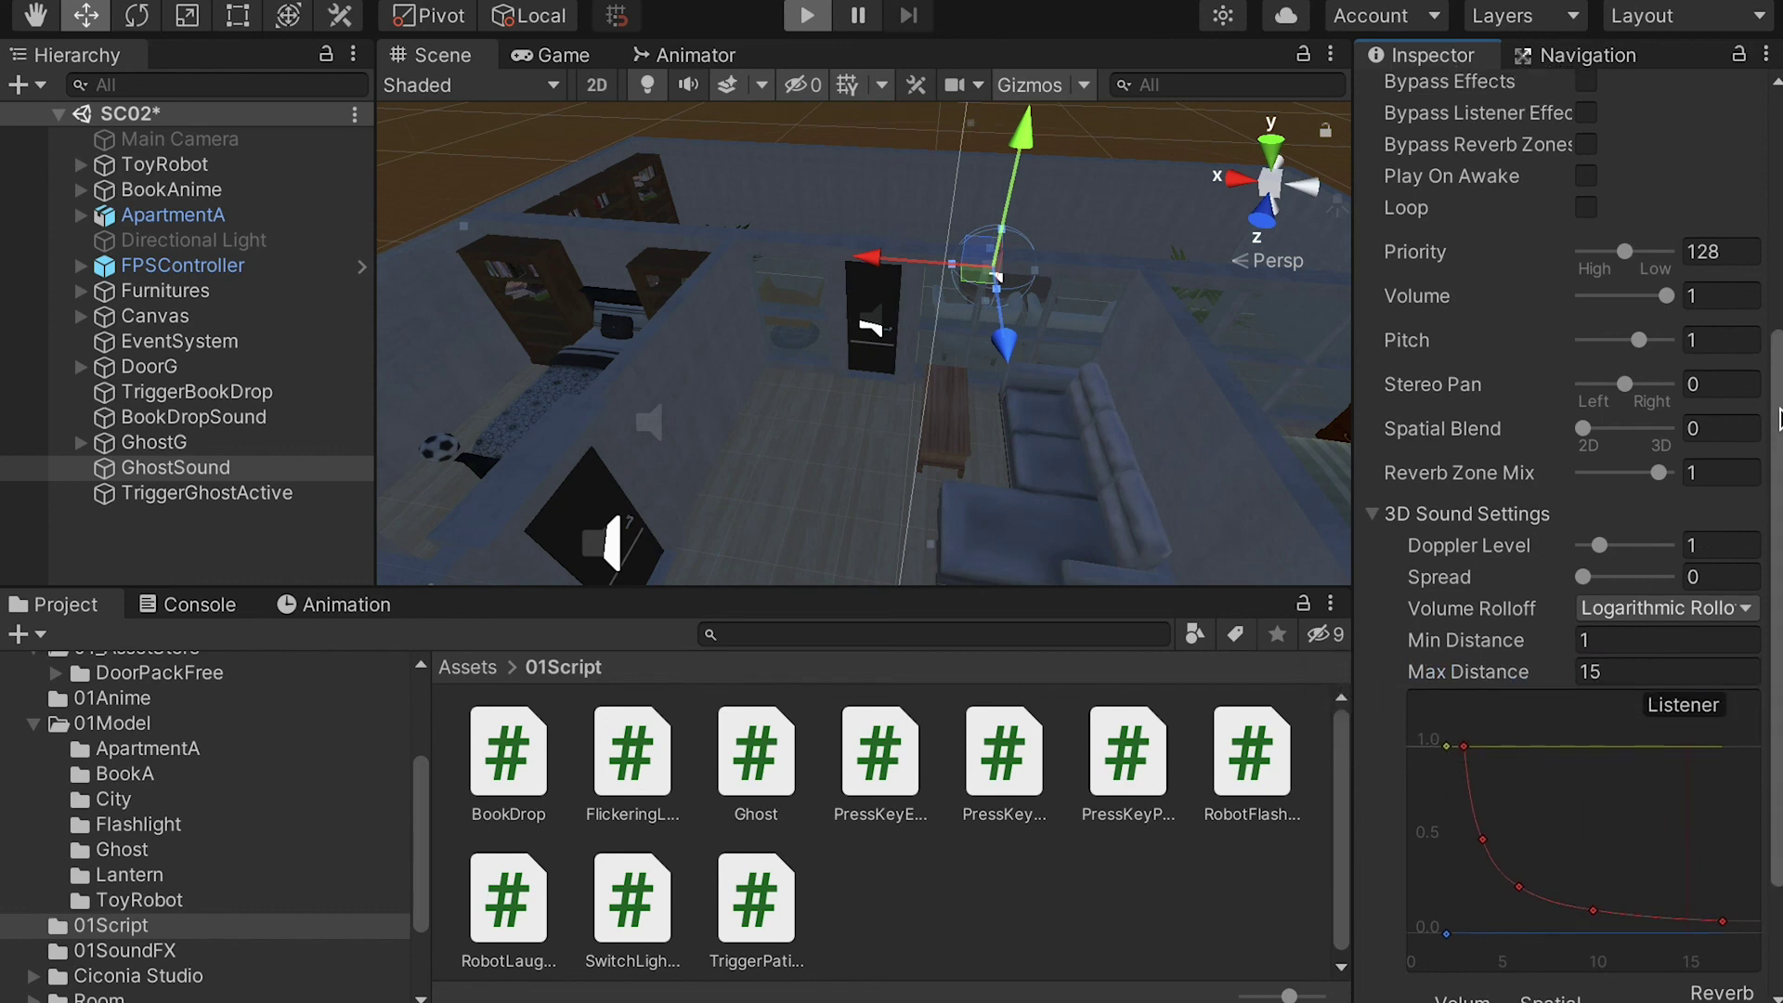
left_click(1662, 609)
left_click(1653, 636)
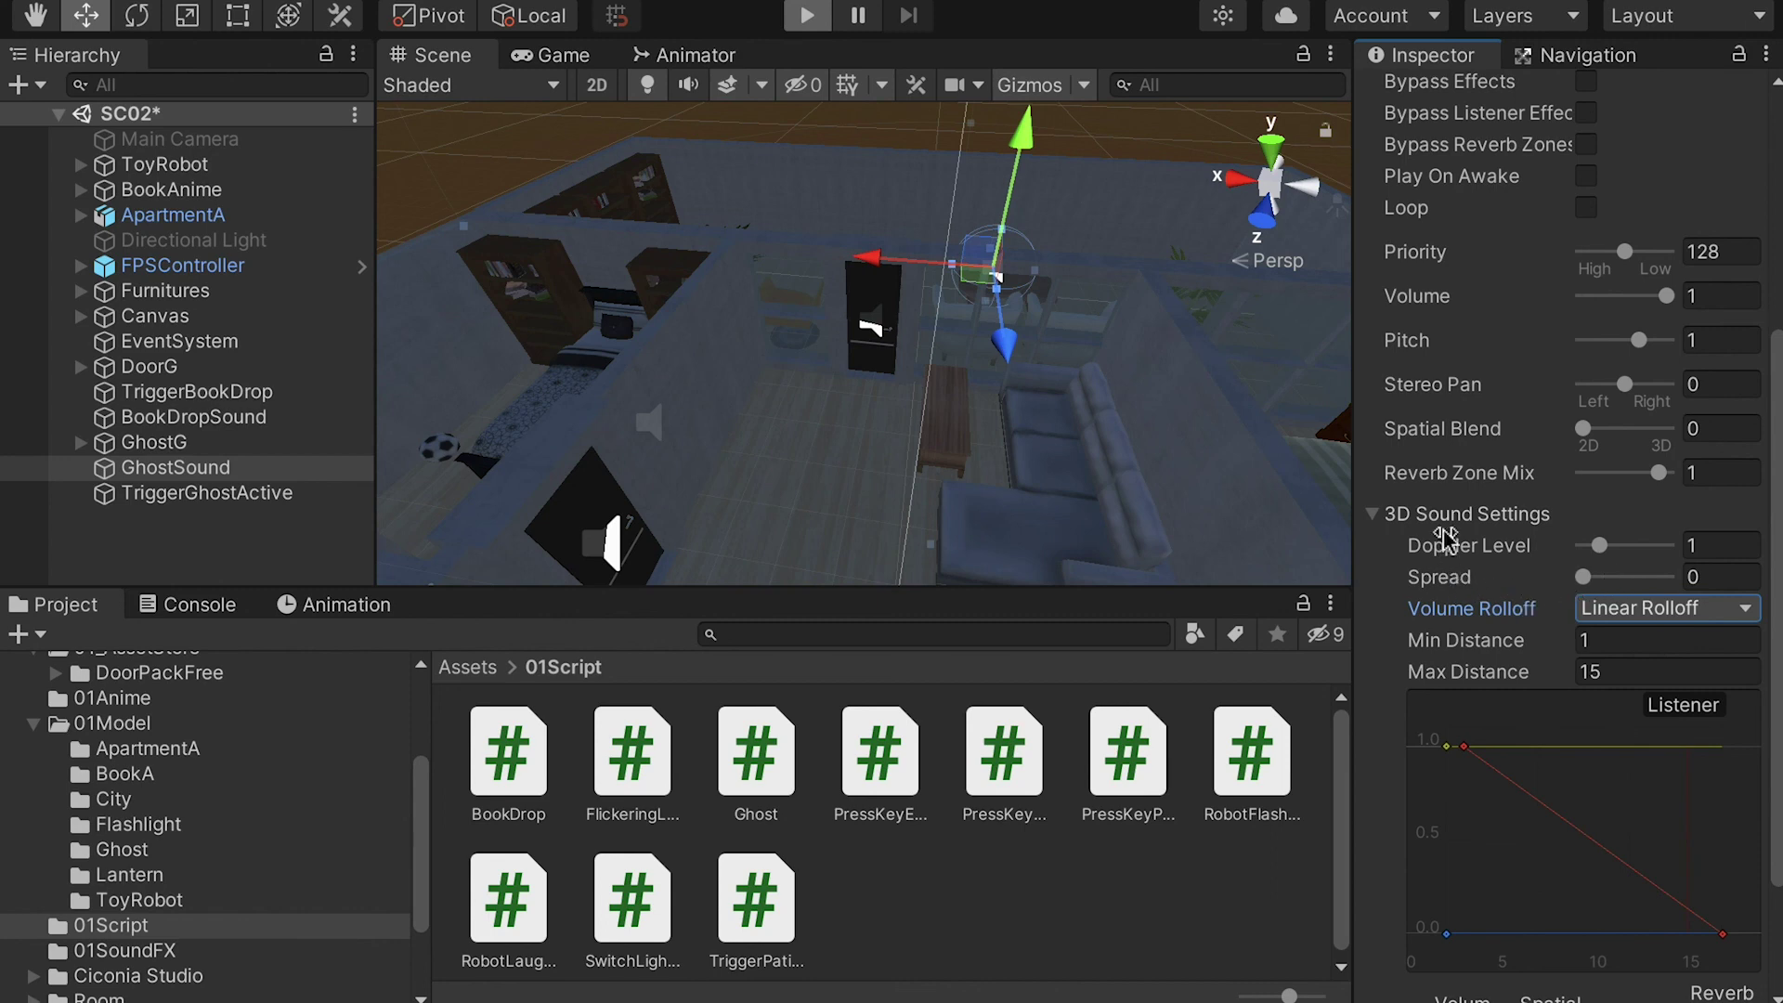
left_click_drag(1586, 419, 1745, 412)
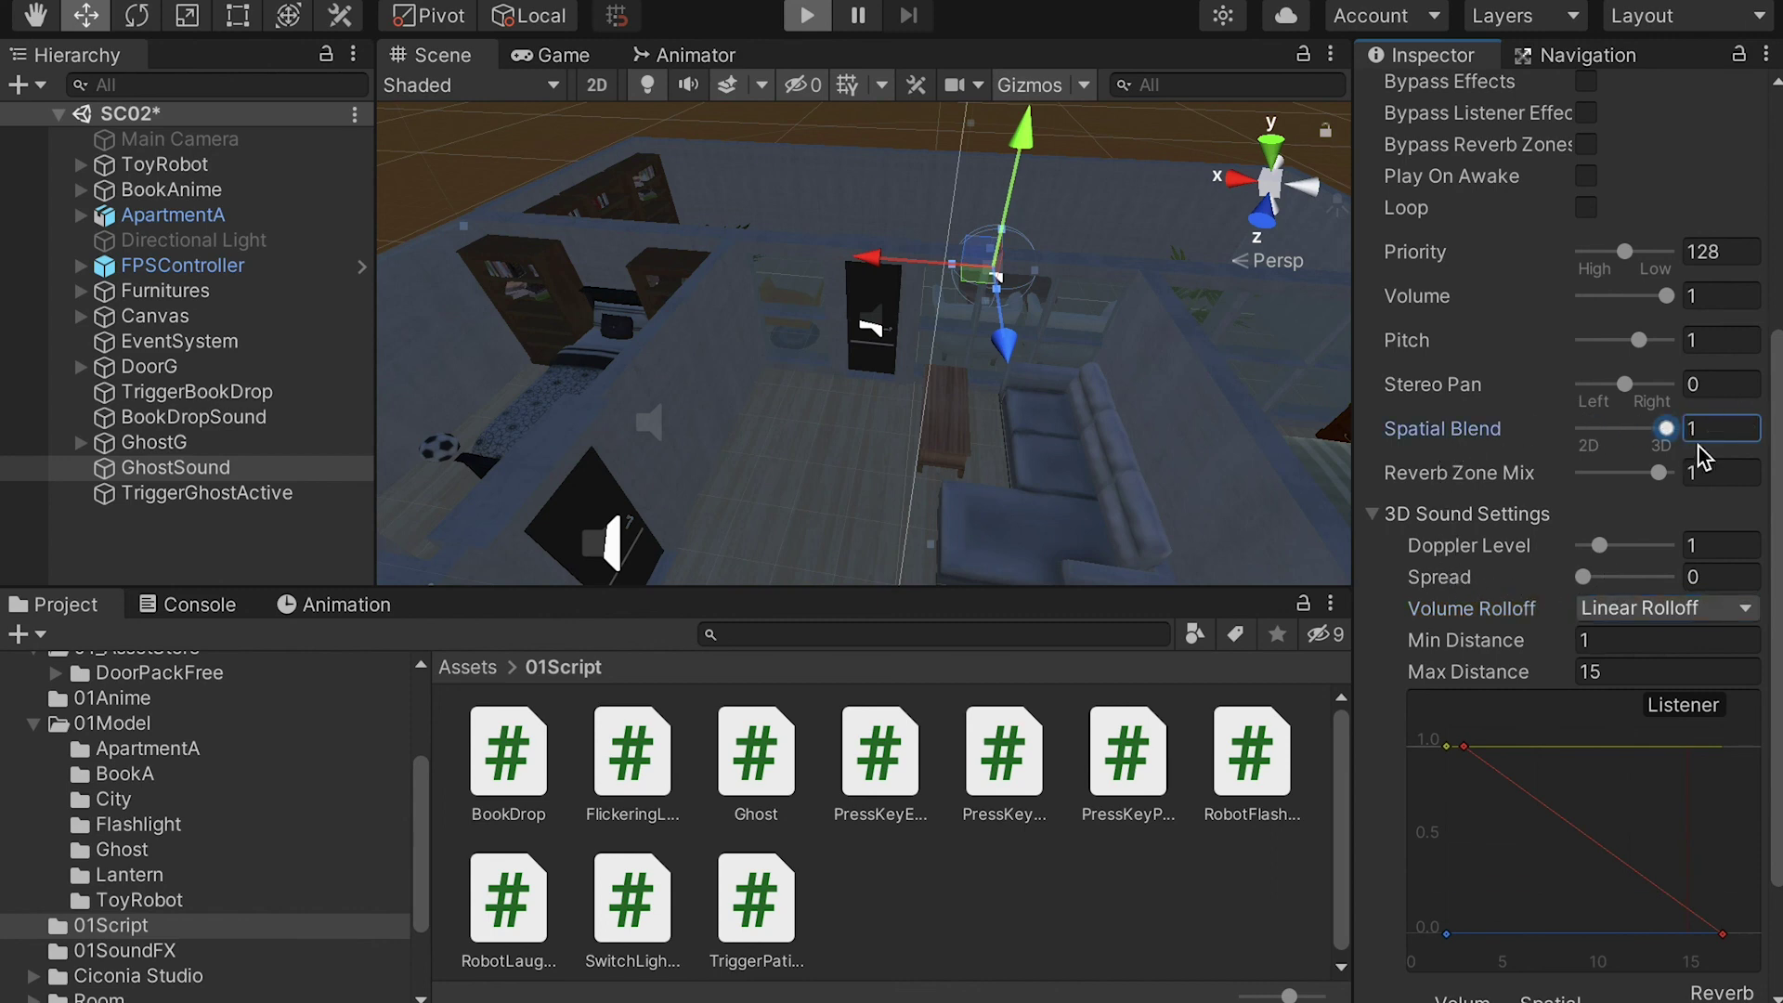
left_click(186, 534)
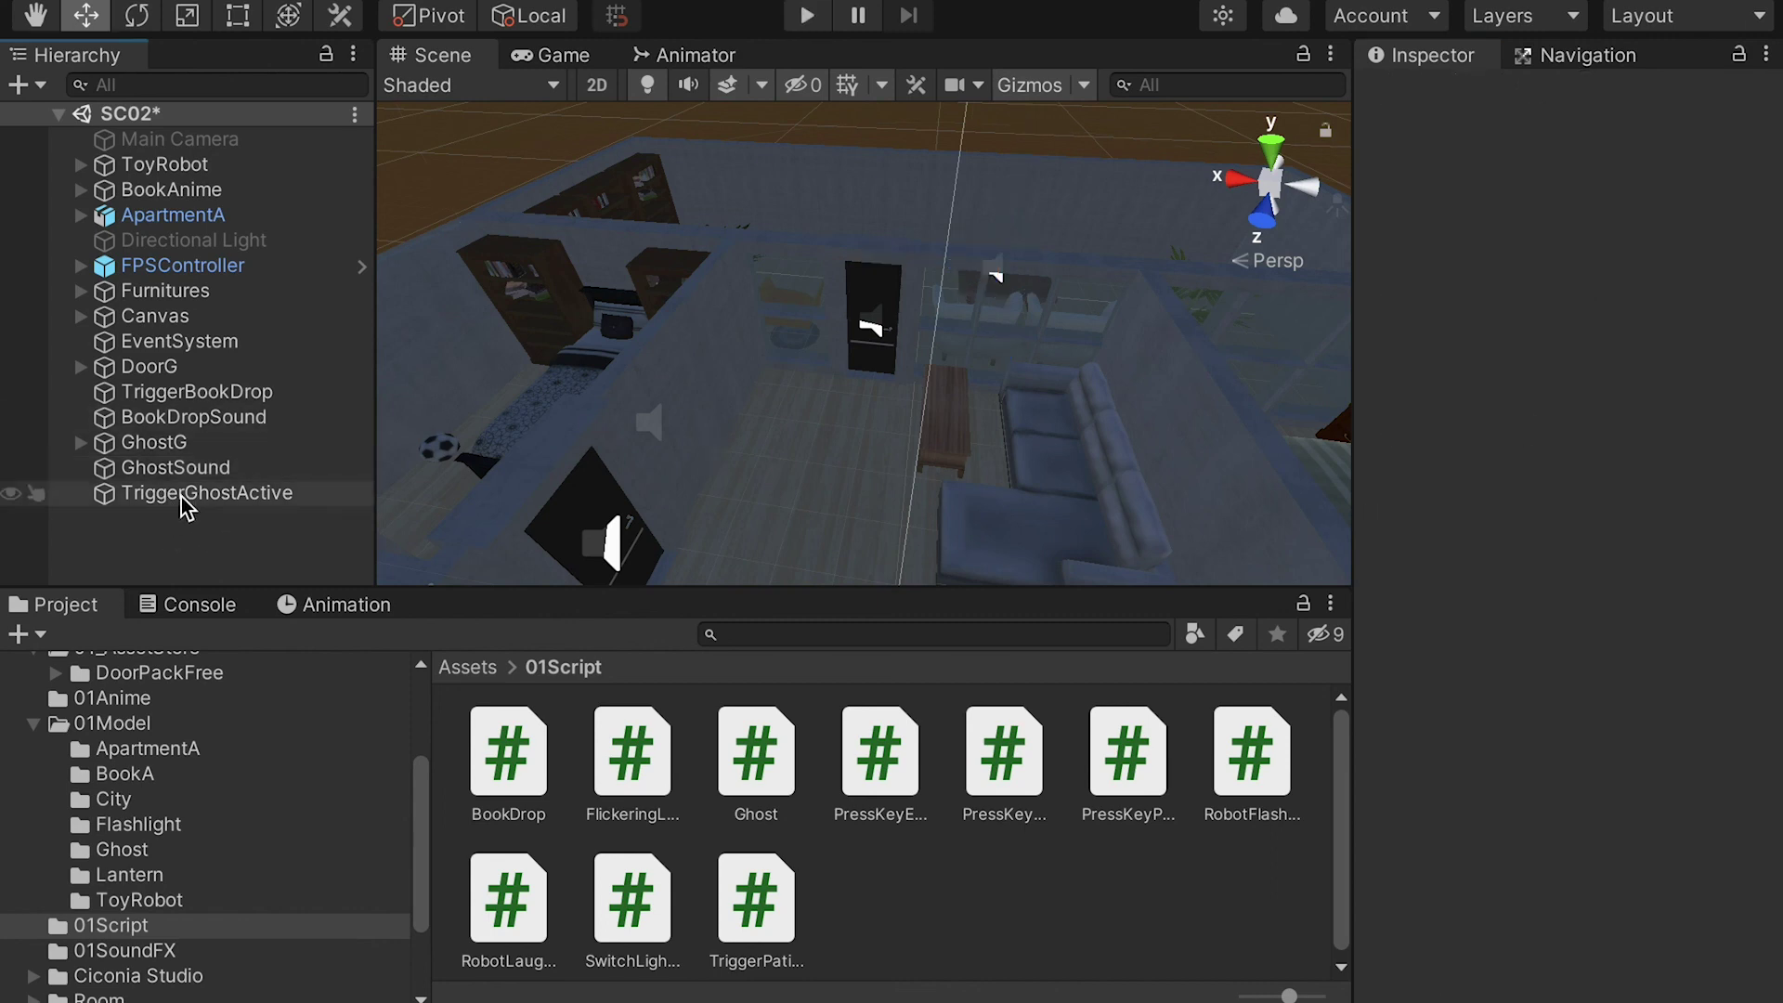
- Play-test the scene by walking through the trigger zone toward the living-room door to check the ghost, and stop the game
left_click(806, 16)
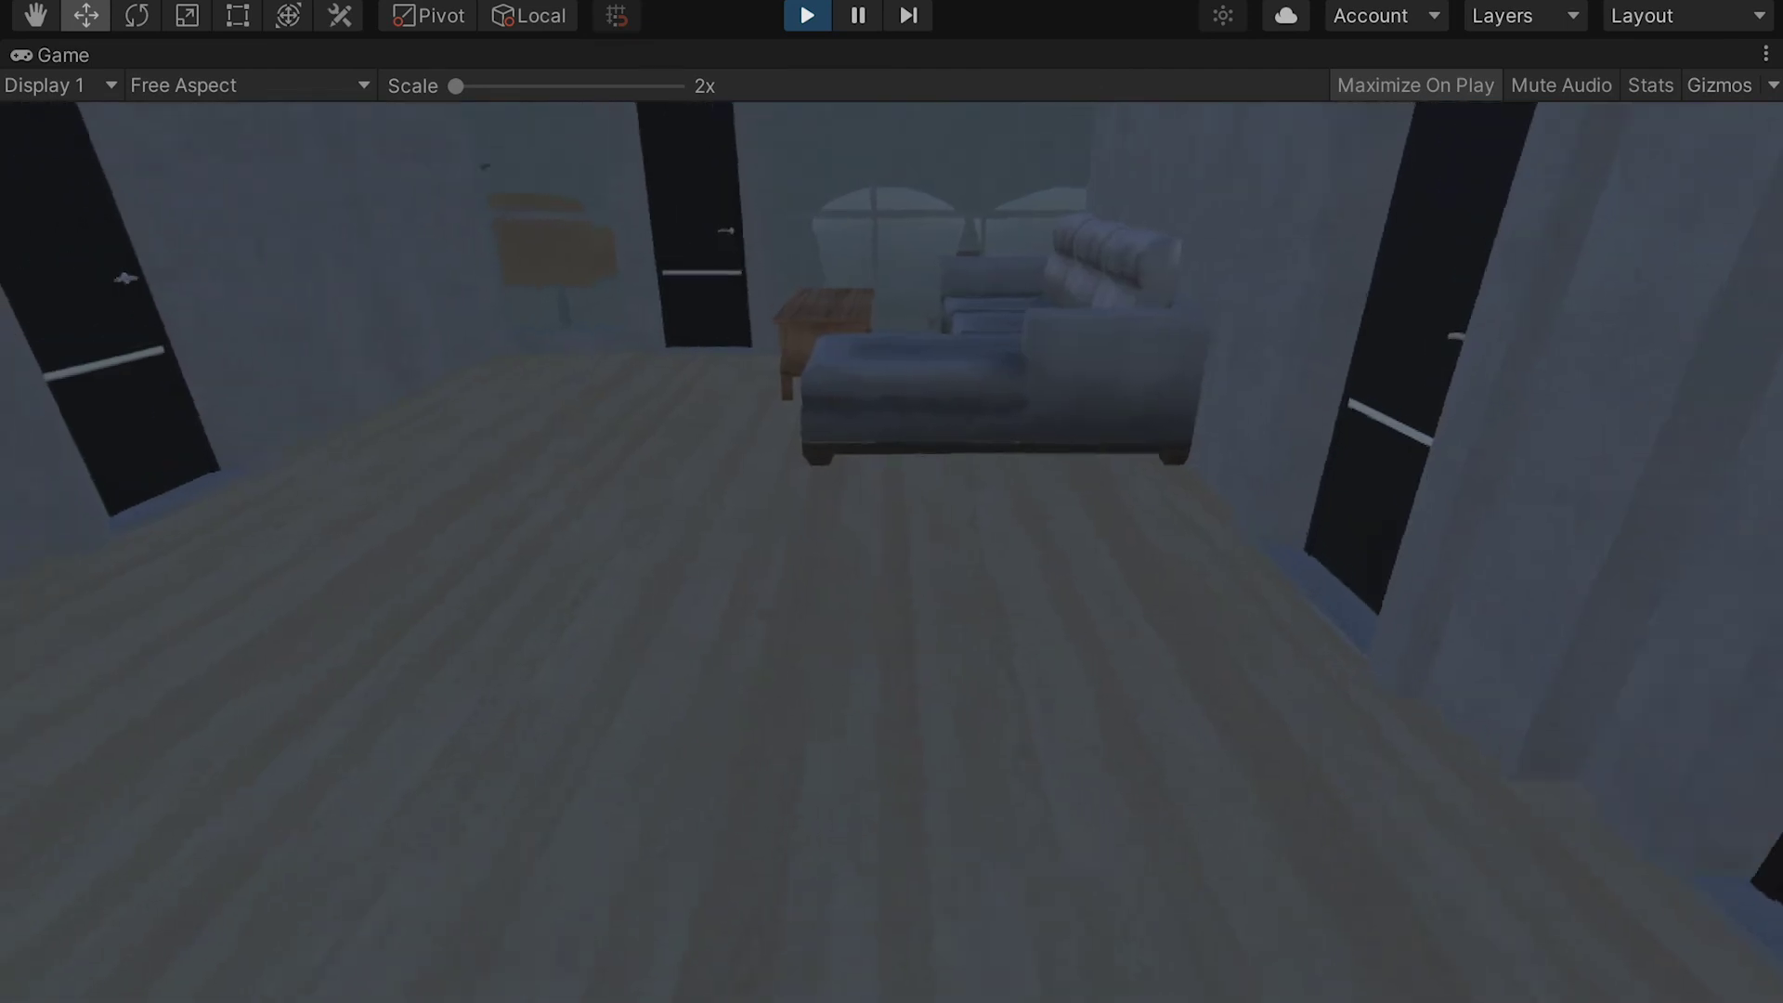
key("w")
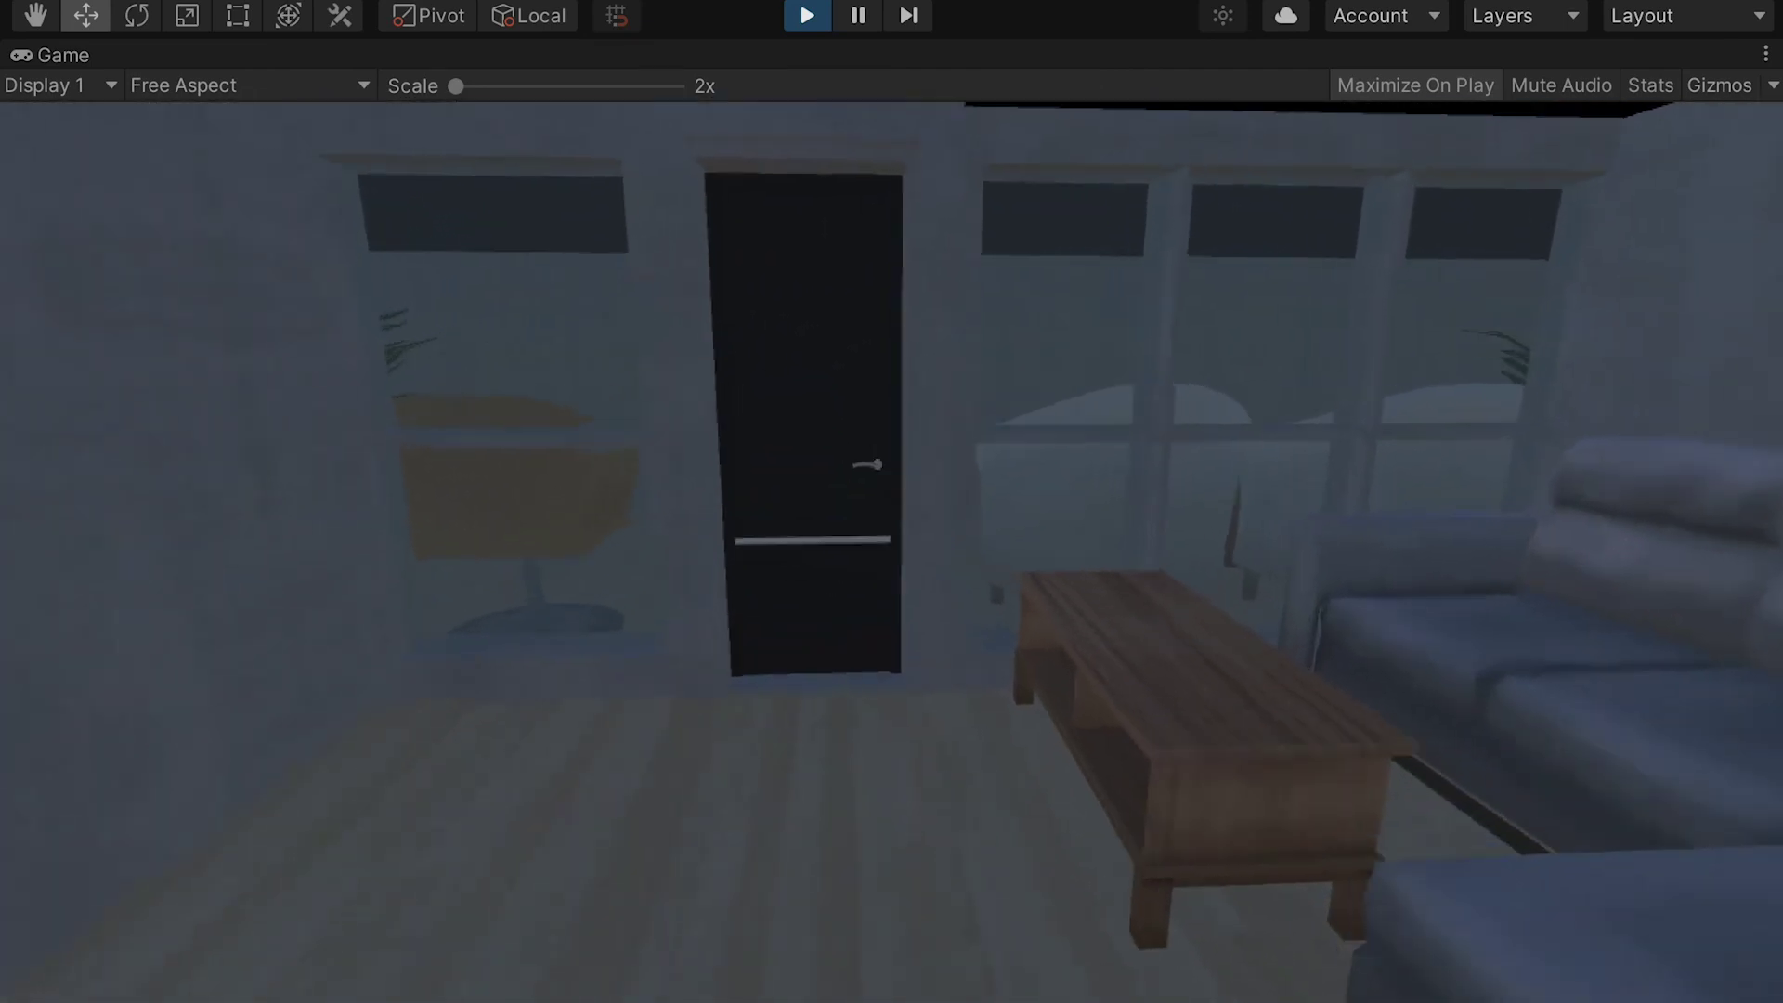
key("w")
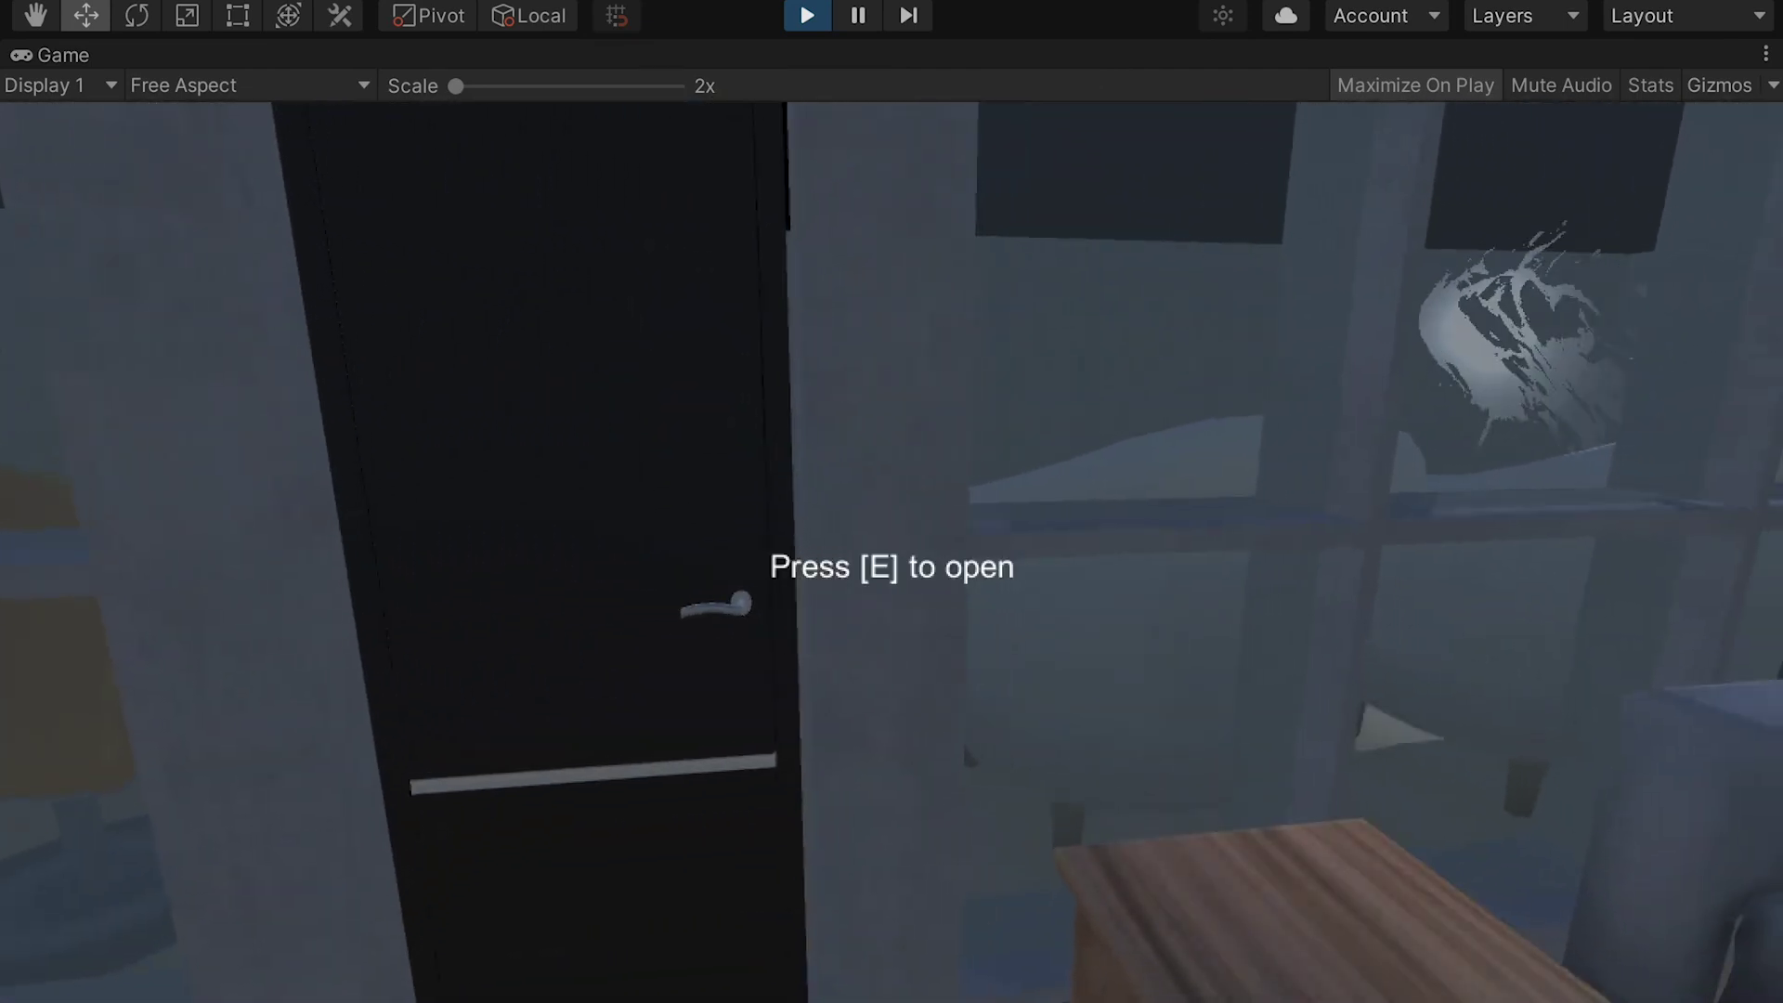
key("w")
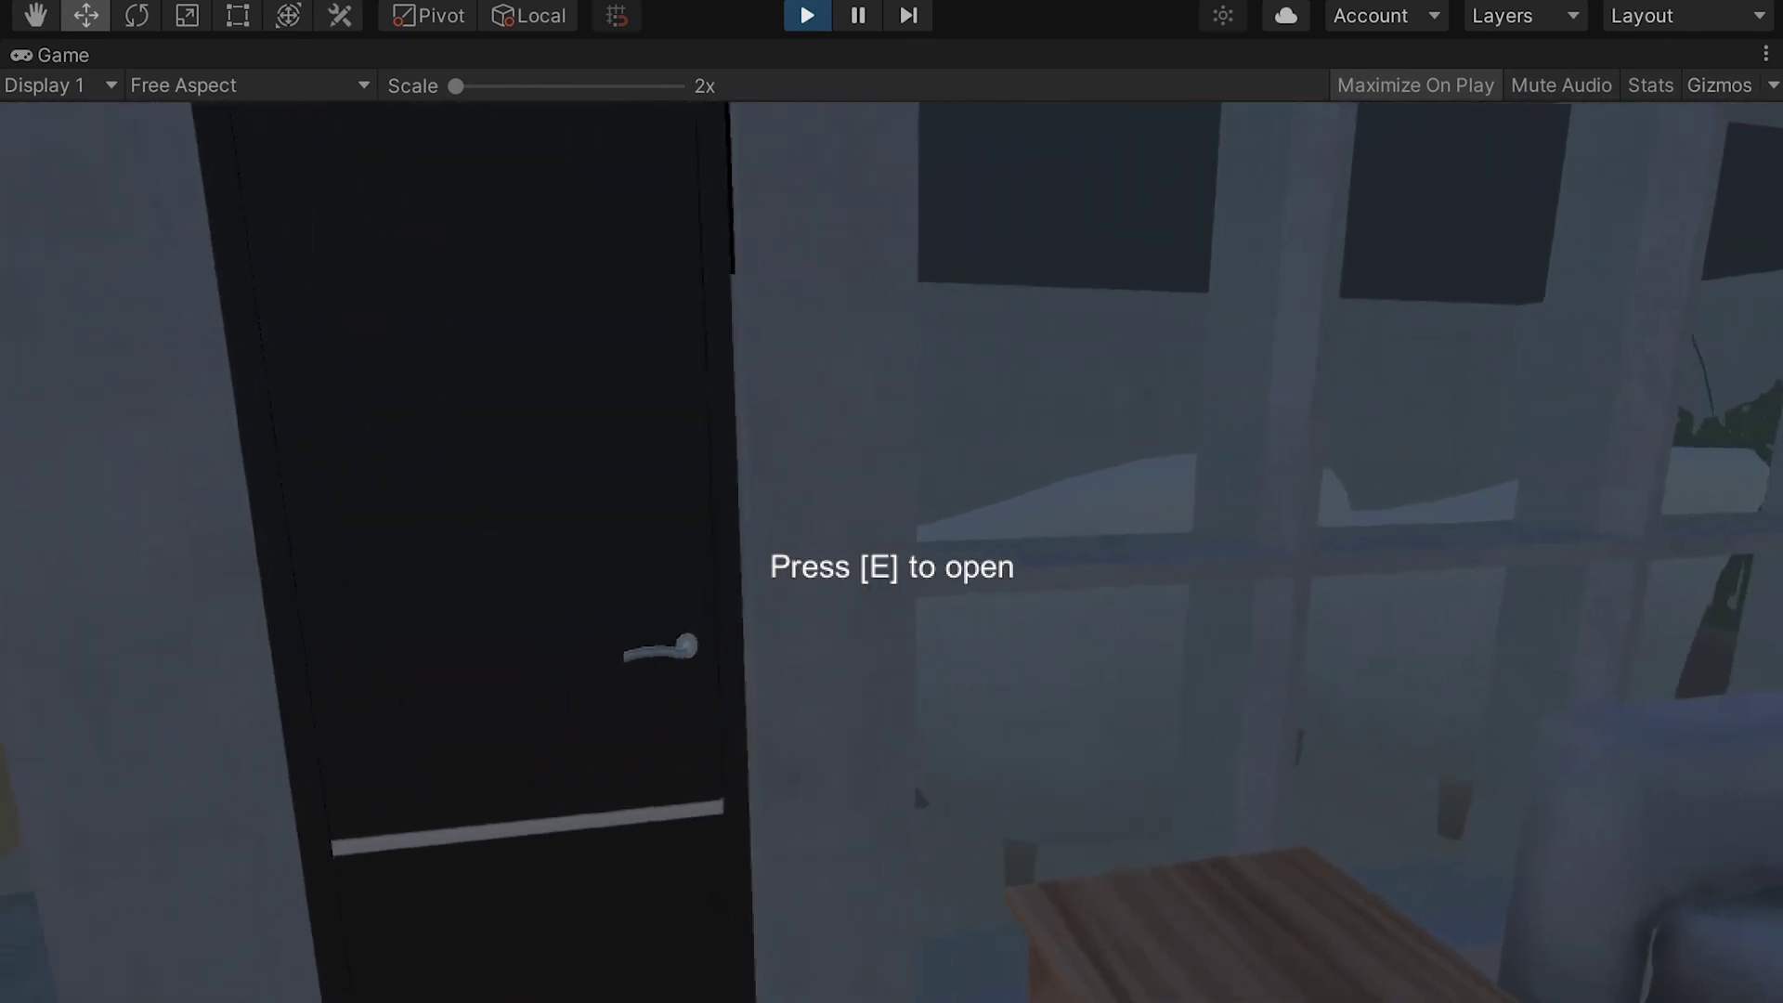
key("s")
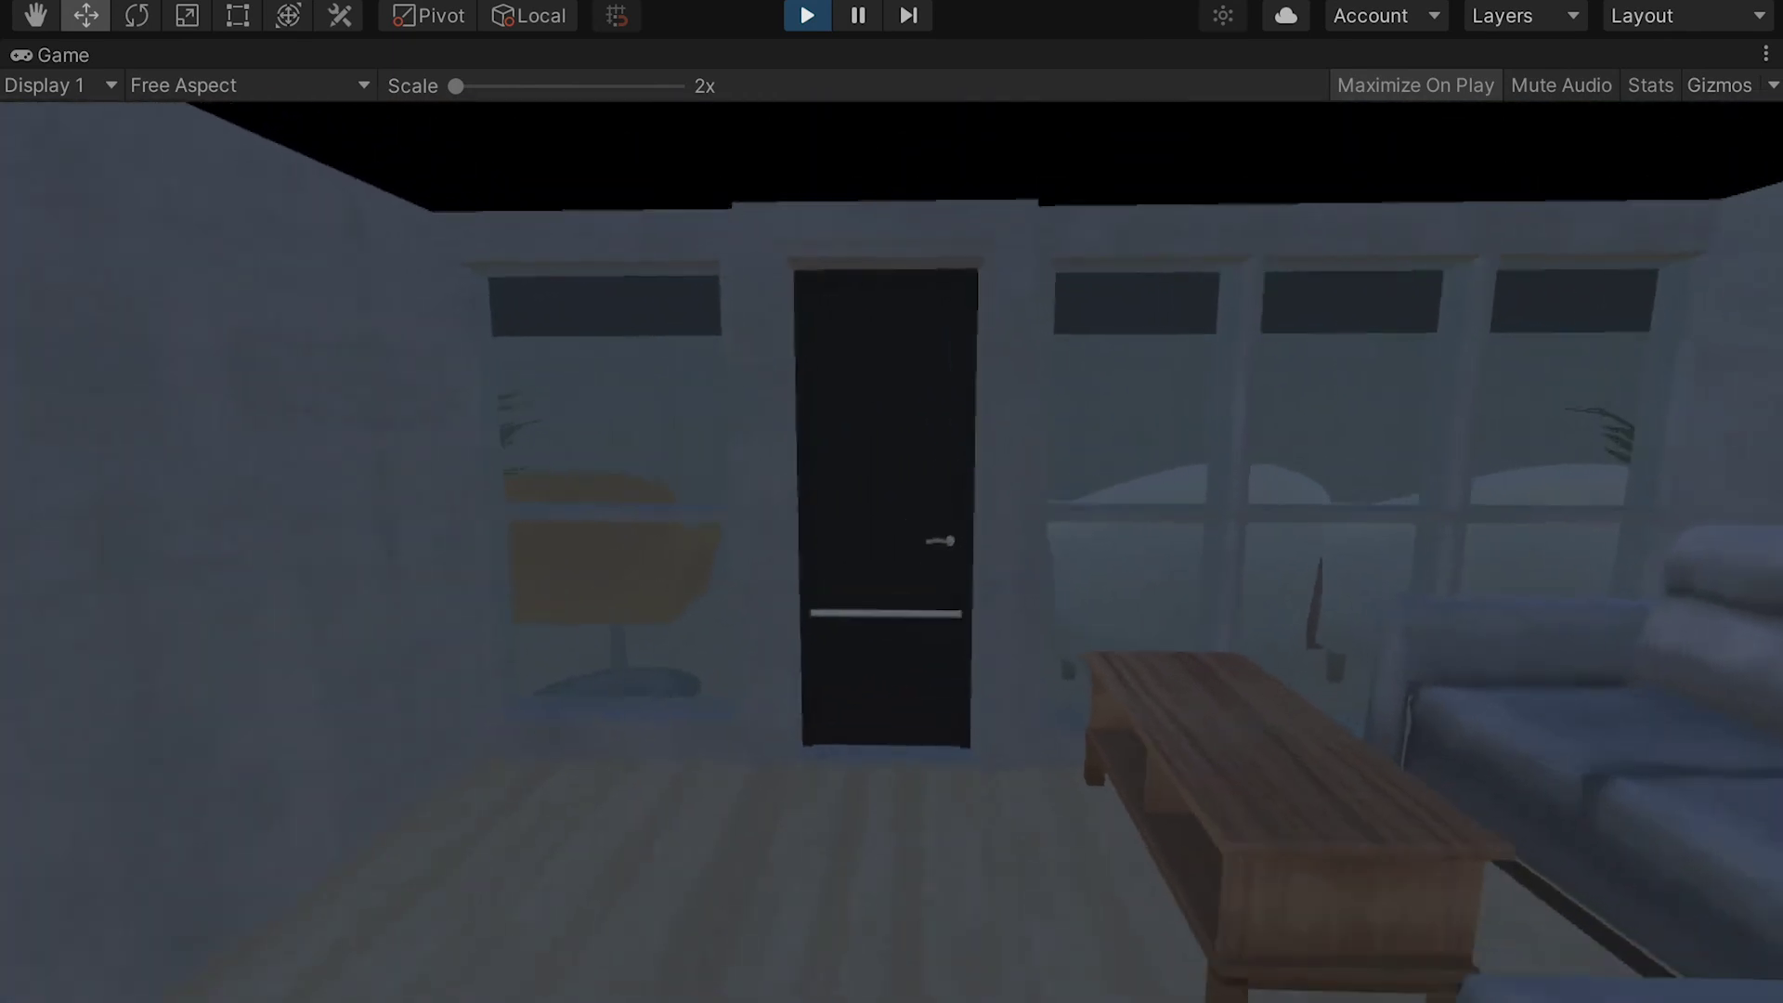
key("w")
key("s")
key("Escape")
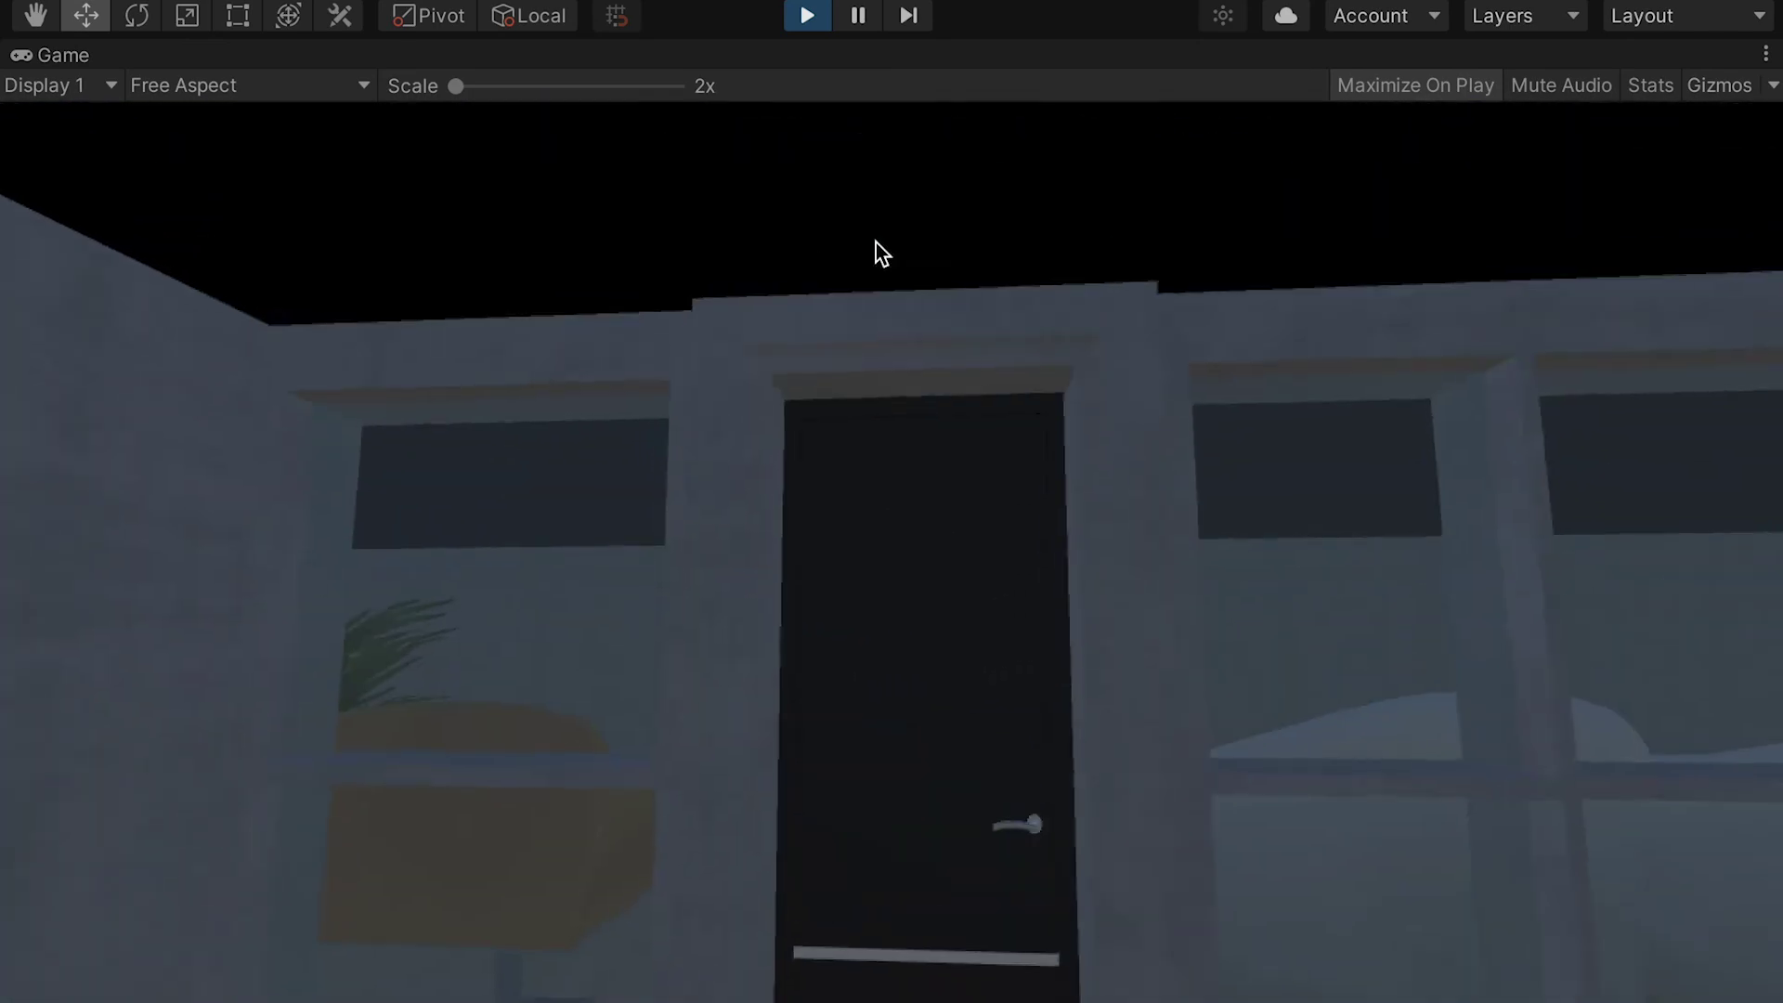
left_click(806, 16)
- Review the camera settings of FirstPersonCharacter inside FPSController
left_click(343, 601)
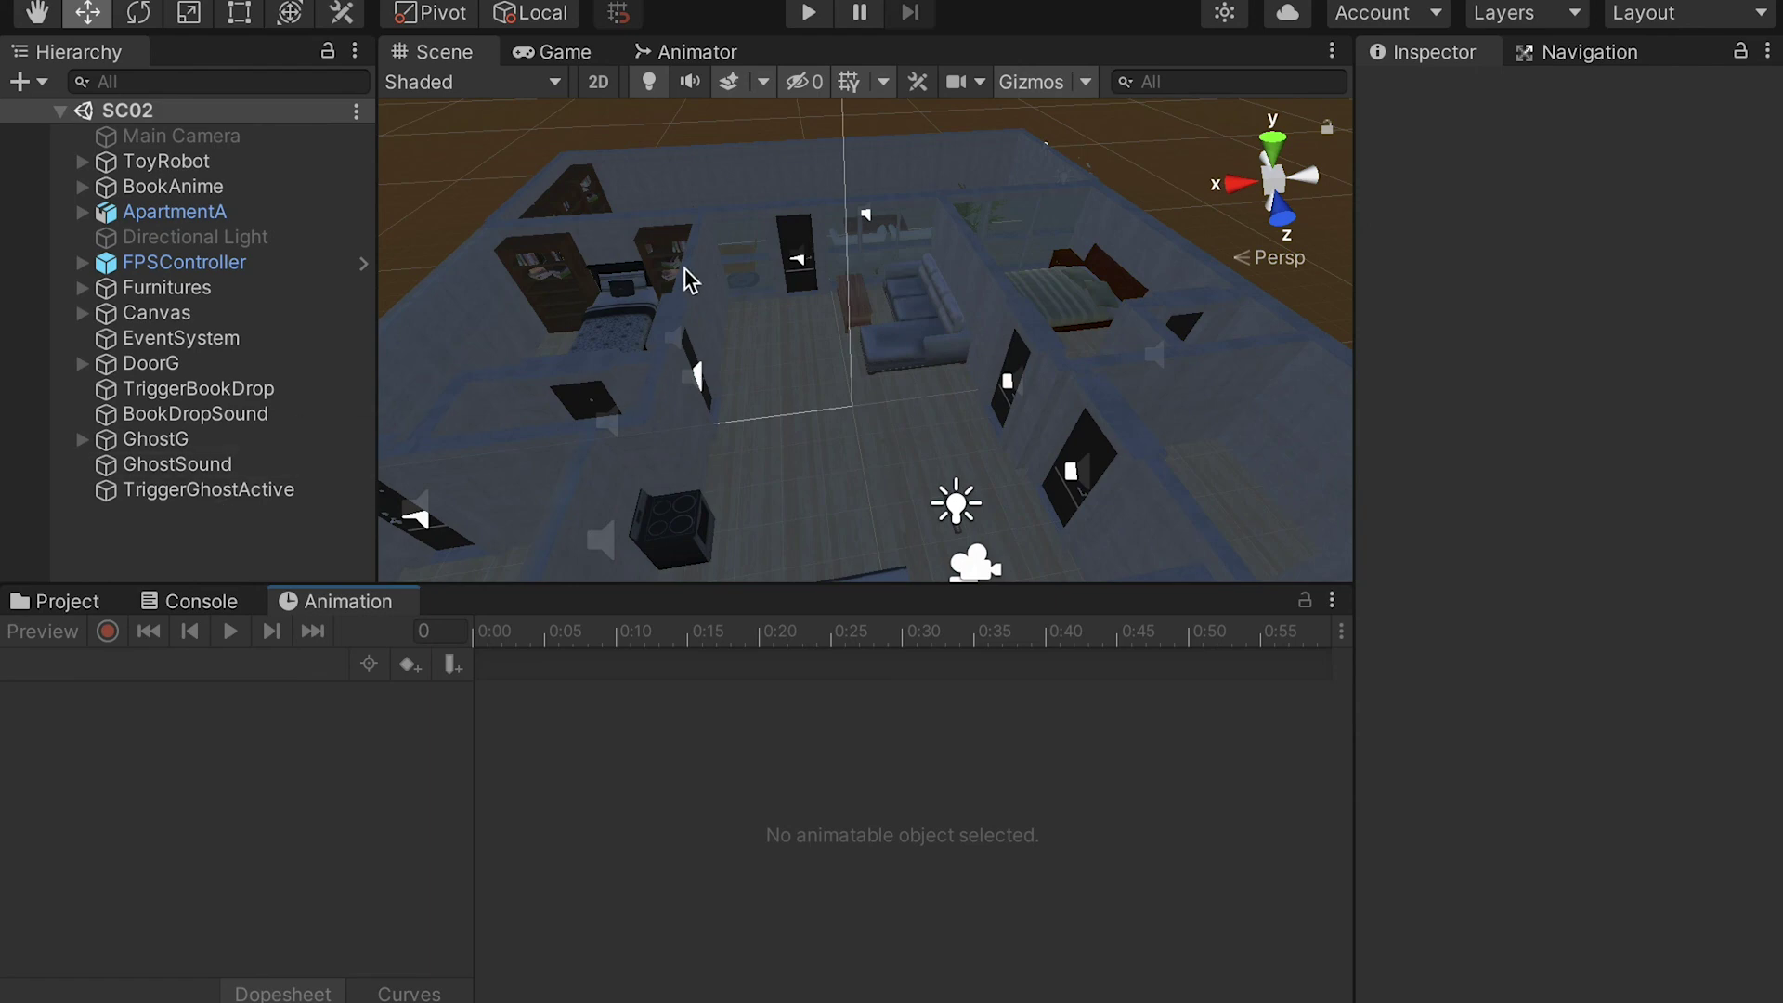
left_click(81, 264)
left_click(159, 289)
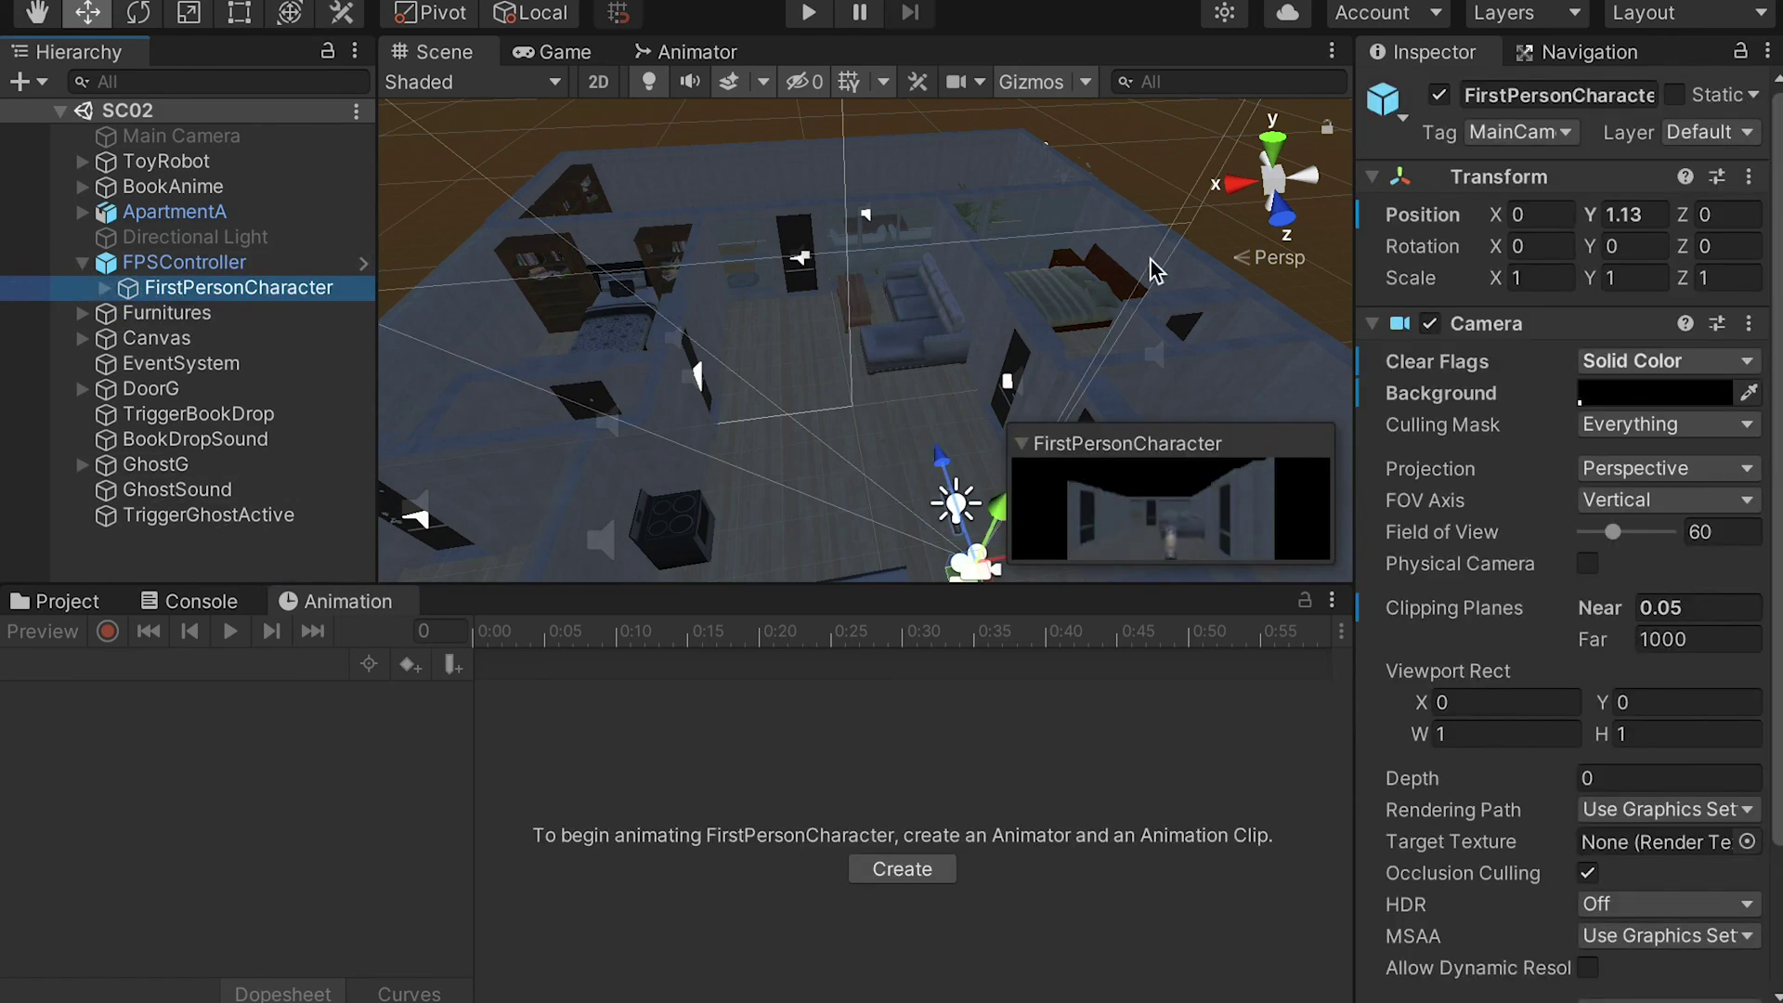
scroll(1658, 346, "down", 2)
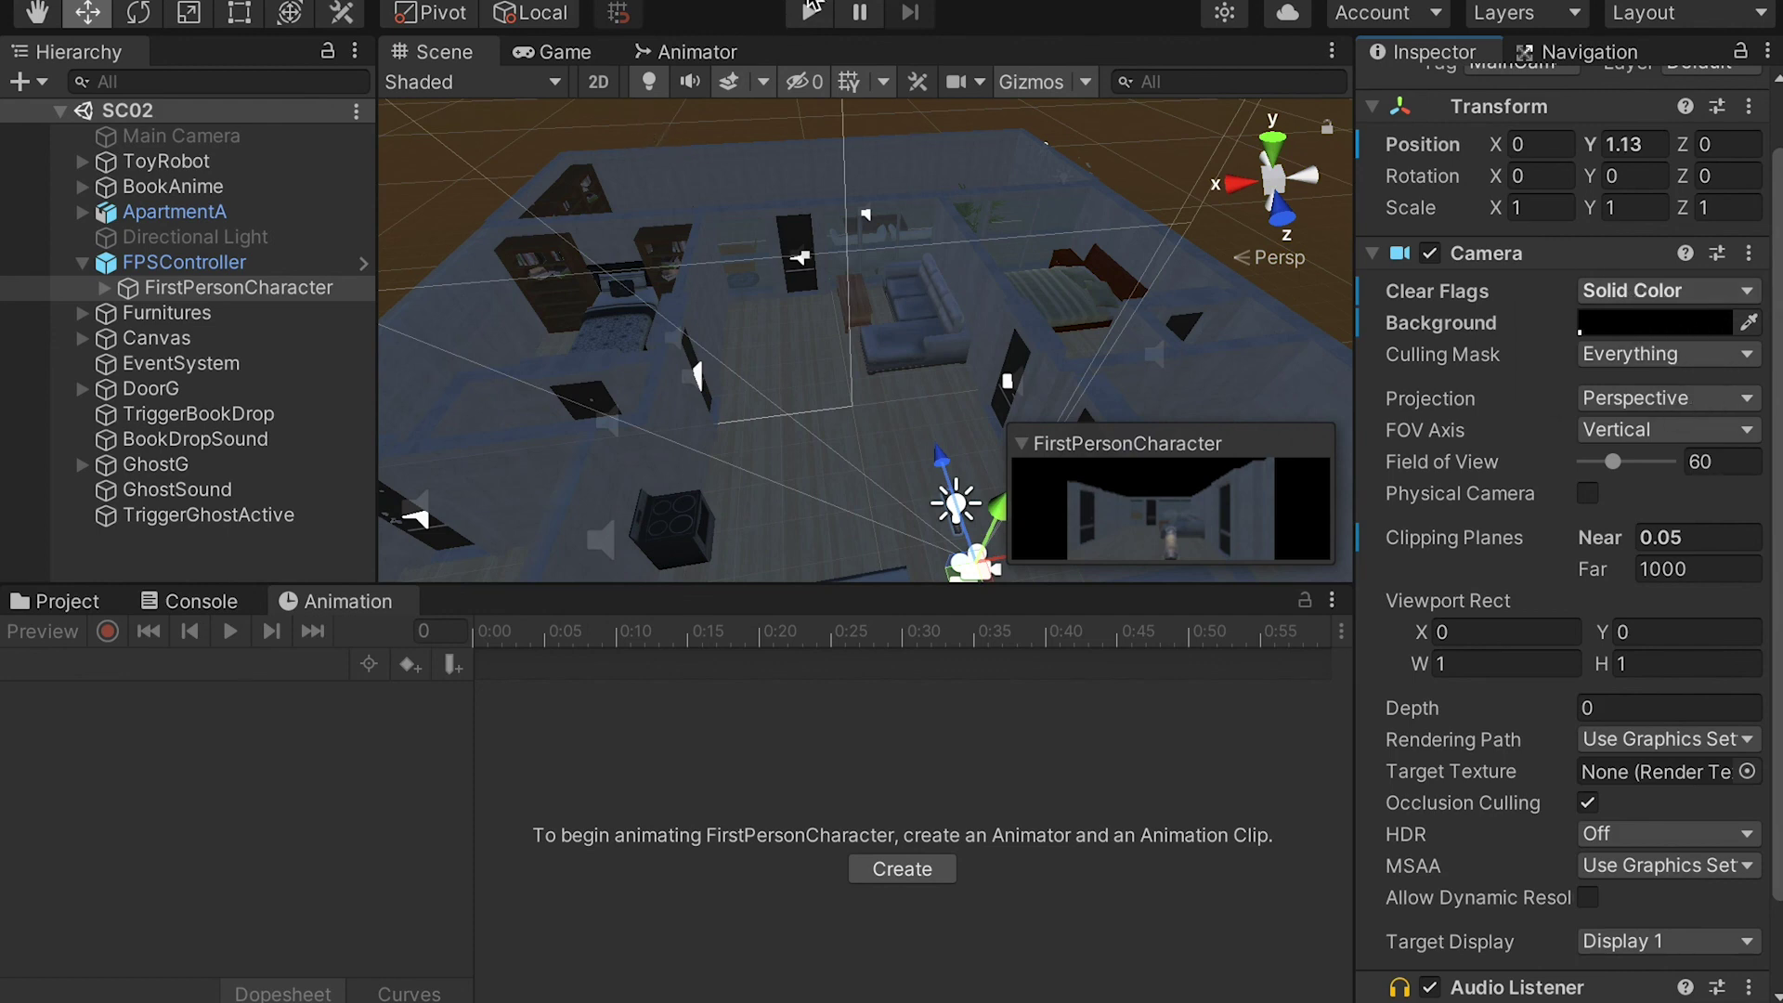
- Open the scene's environment lighting settings and set the Realtime Shadow Color to black
left_click(863, 2)
mouse_move(1148, 437)
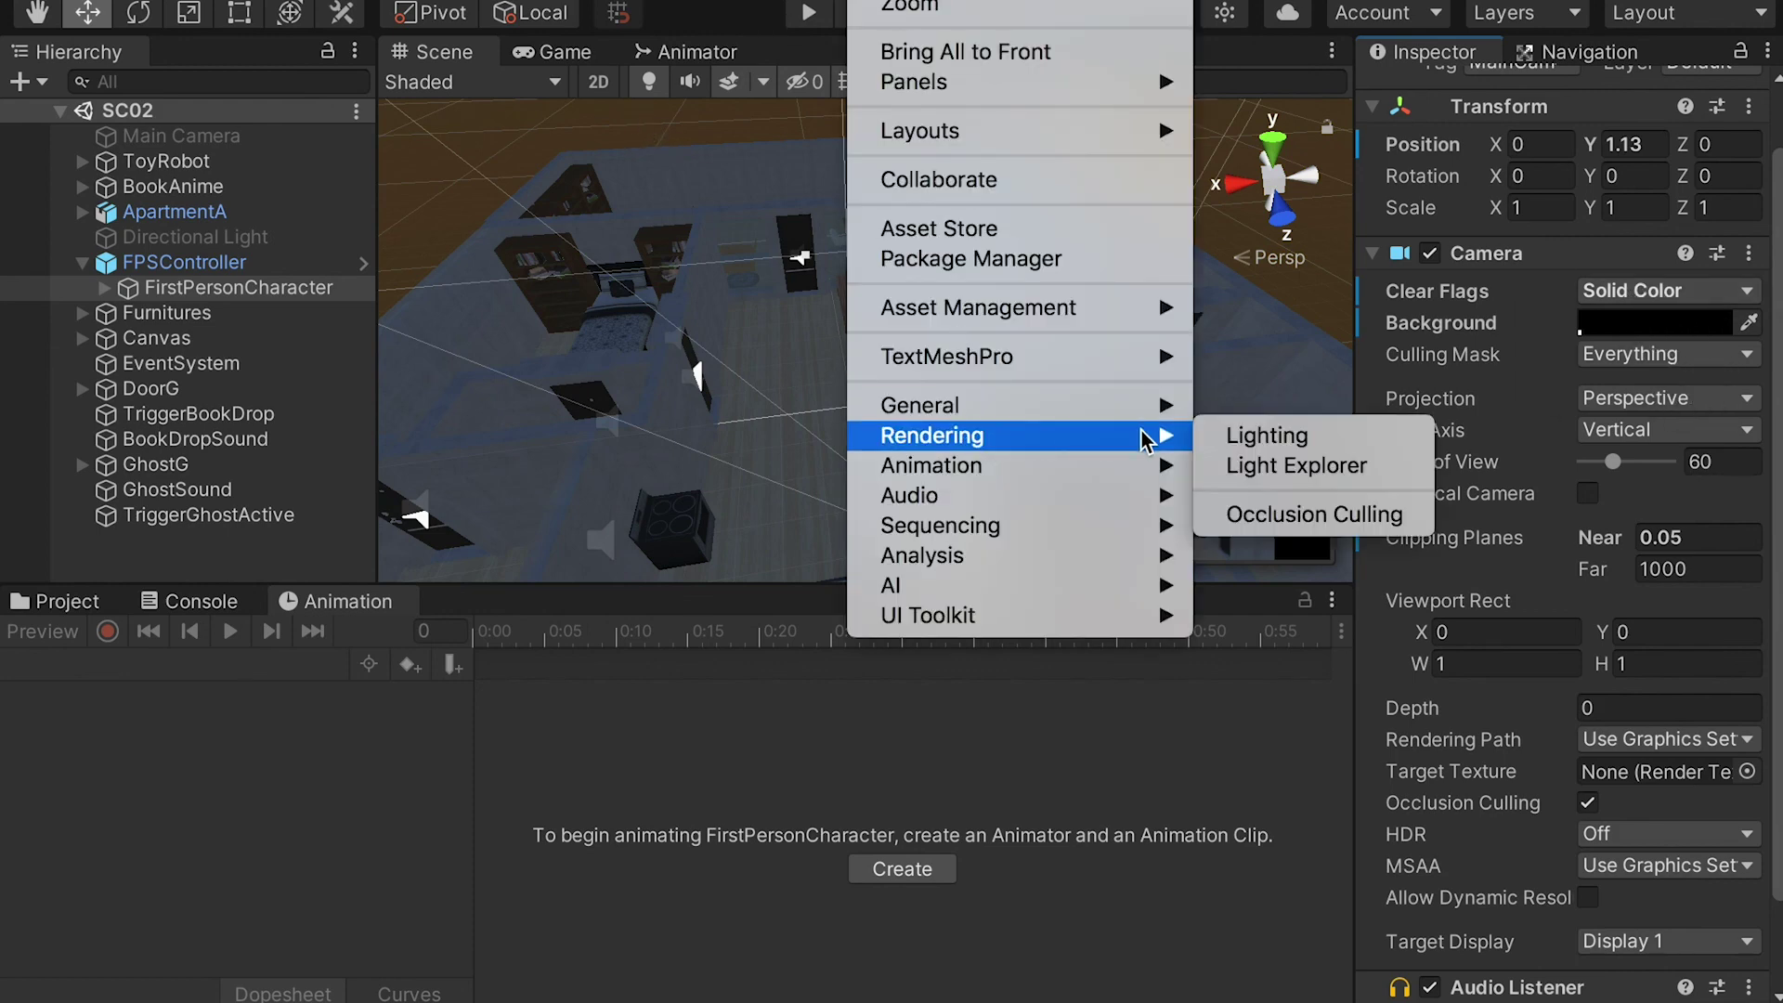
left_click(1245, 435)
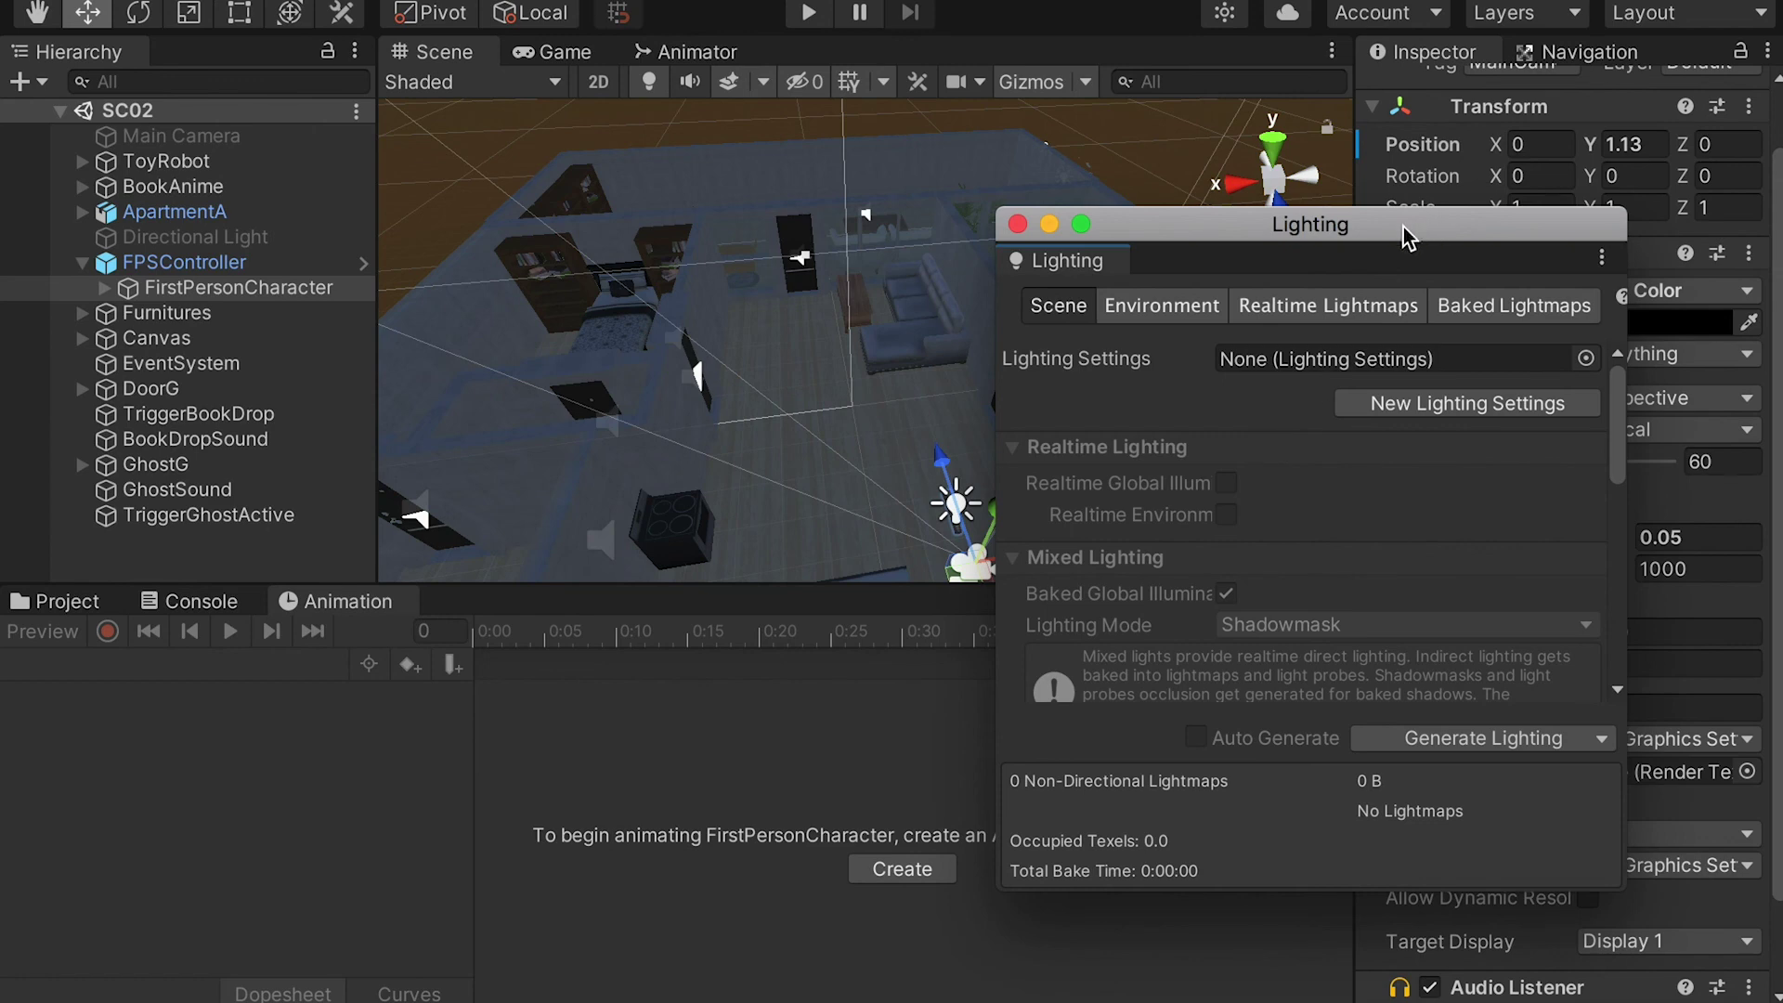
left_click_drag(1408, 237, 1282, 212)
left_click(1040, 281)
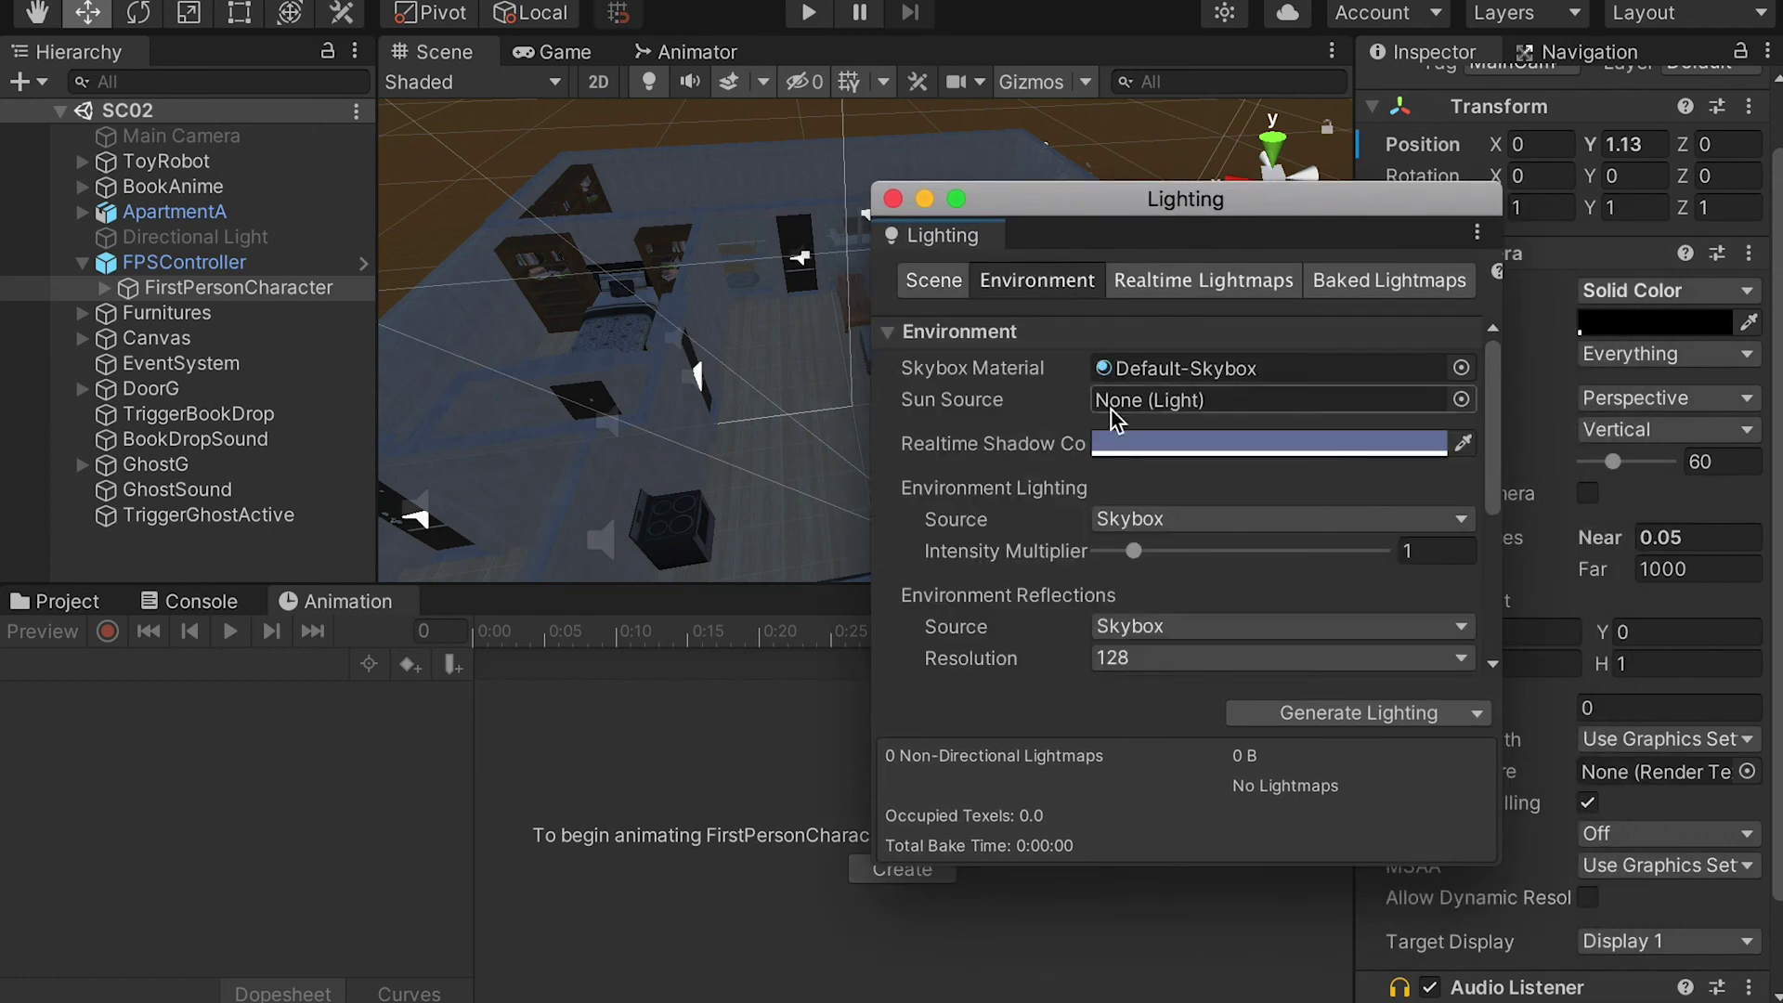
left_click(1177, 444)
left_click_drag(1384, 609, 1497, 853)
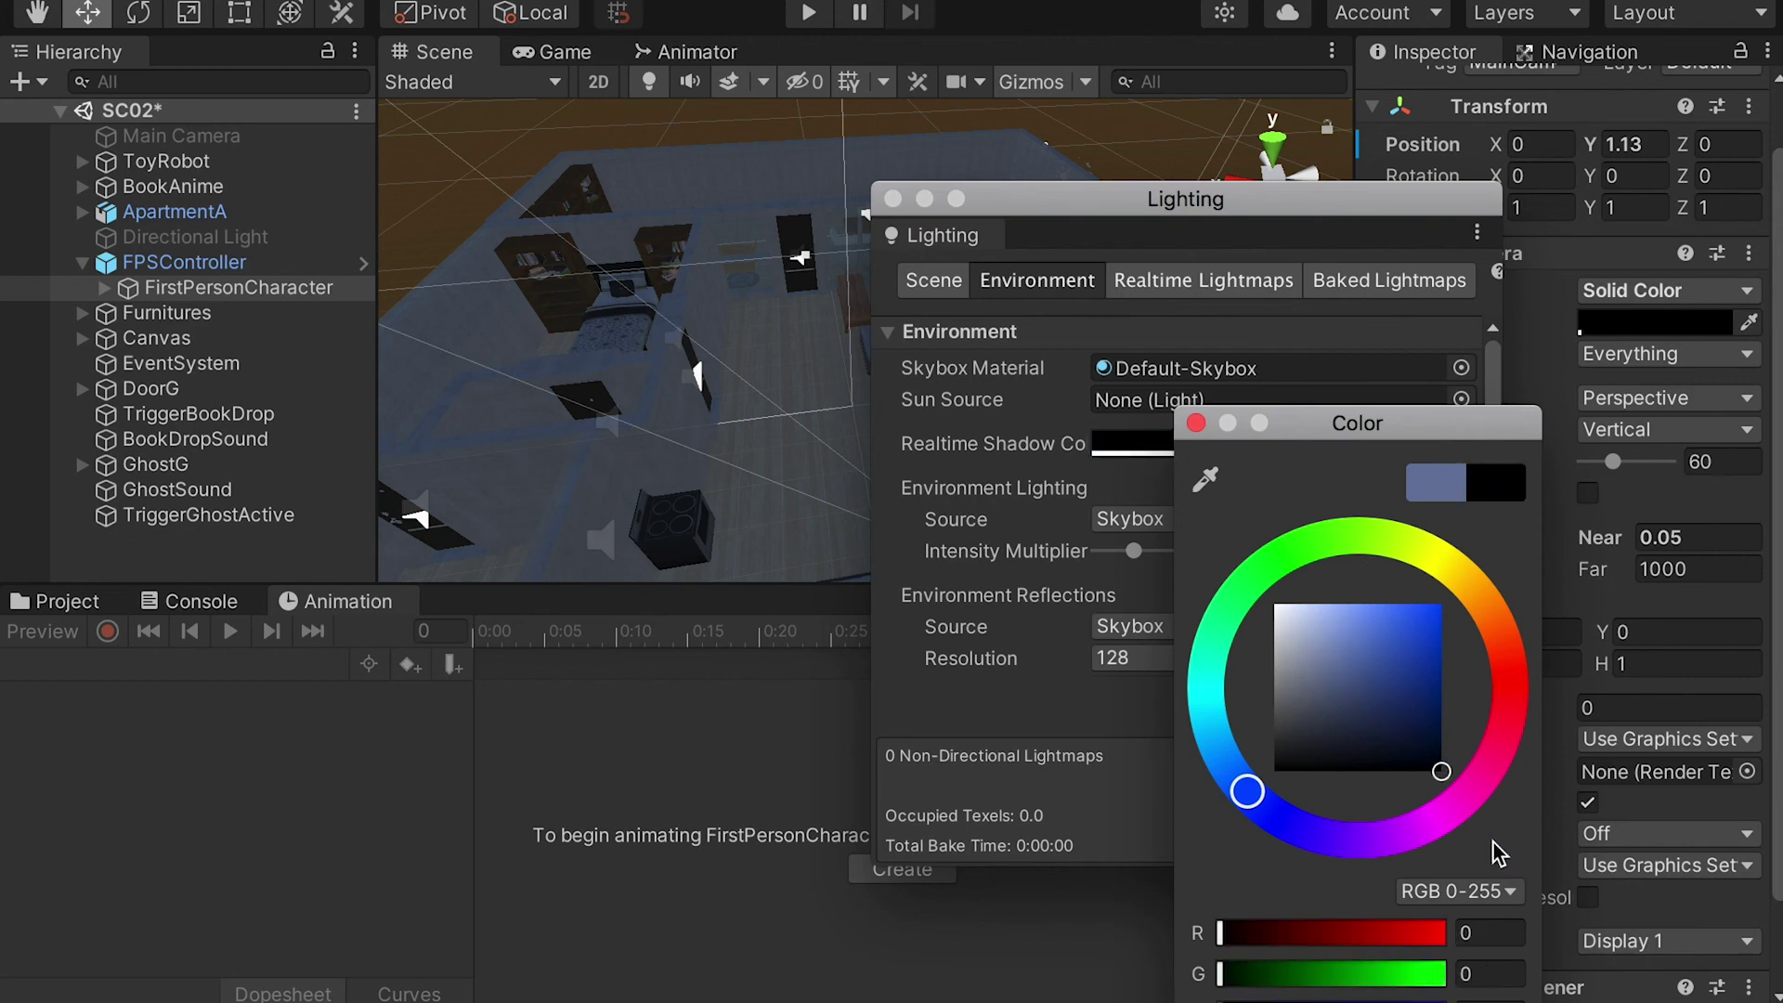
left_click(1195, 422)
- Replace the environment's skybox material with FrameDebuggerRenderTargetDisplay
left_click(1461, 368)
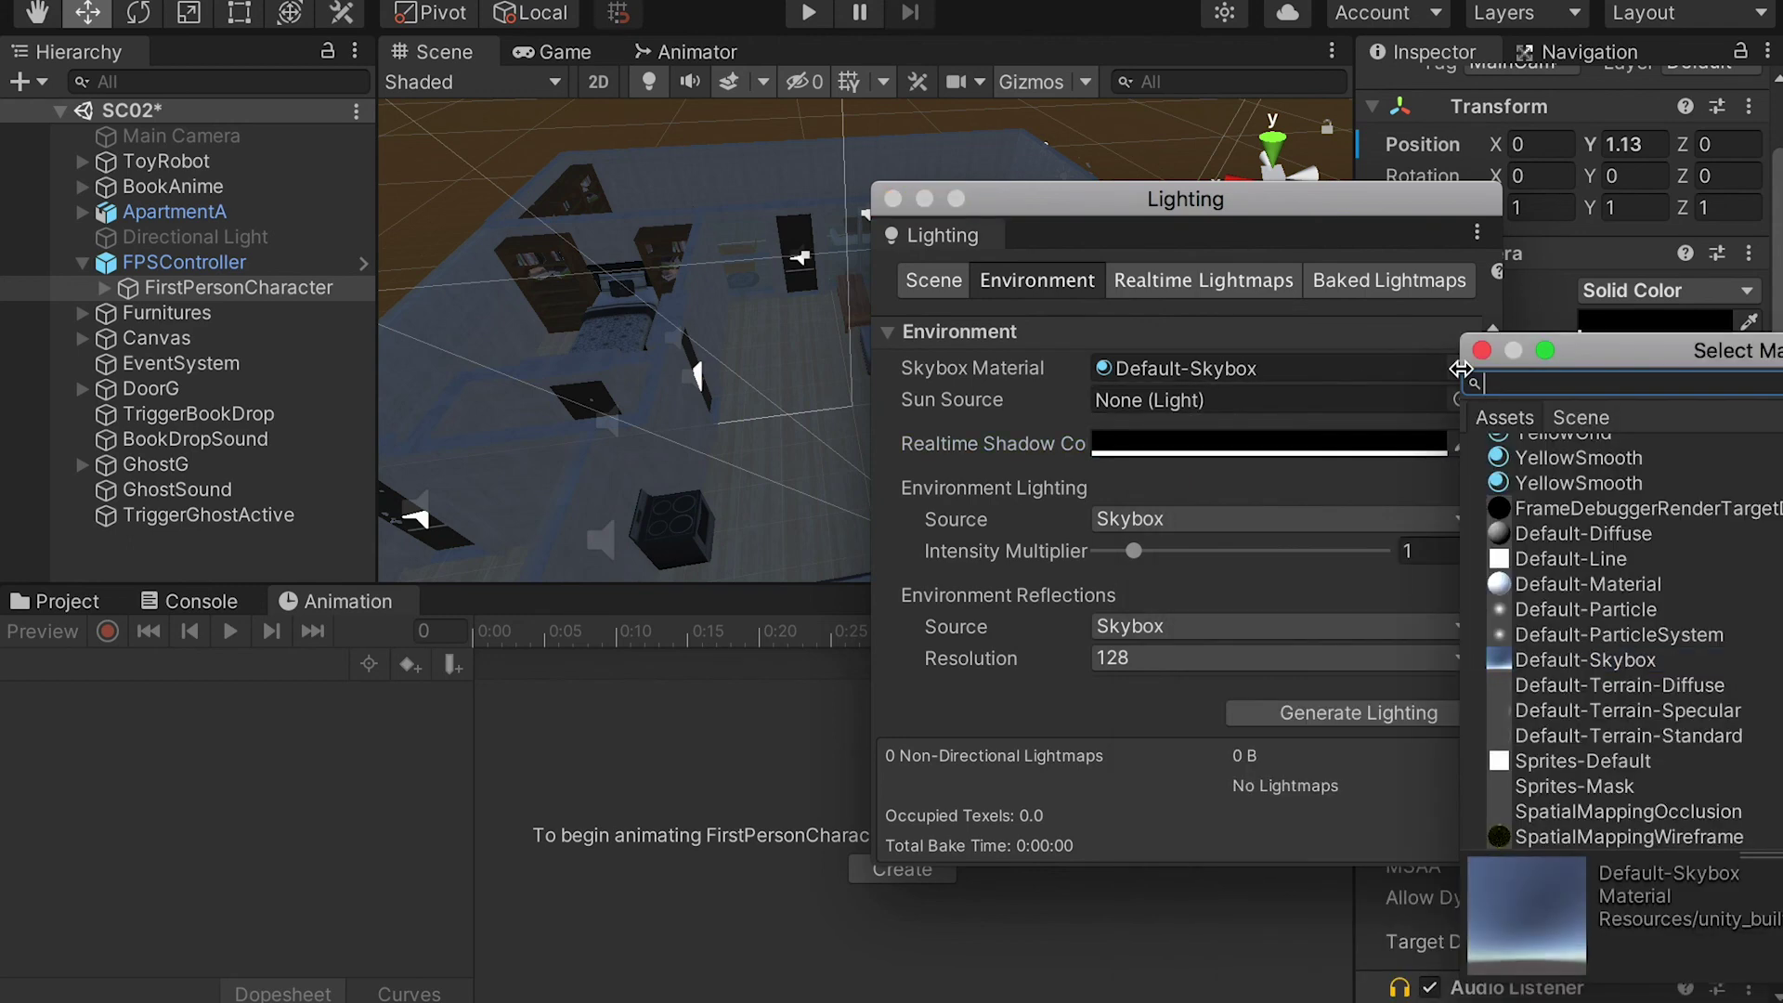
left_click_drag(1610, 358, 1232, 315)
scroll(1286, 475, "up", 10)
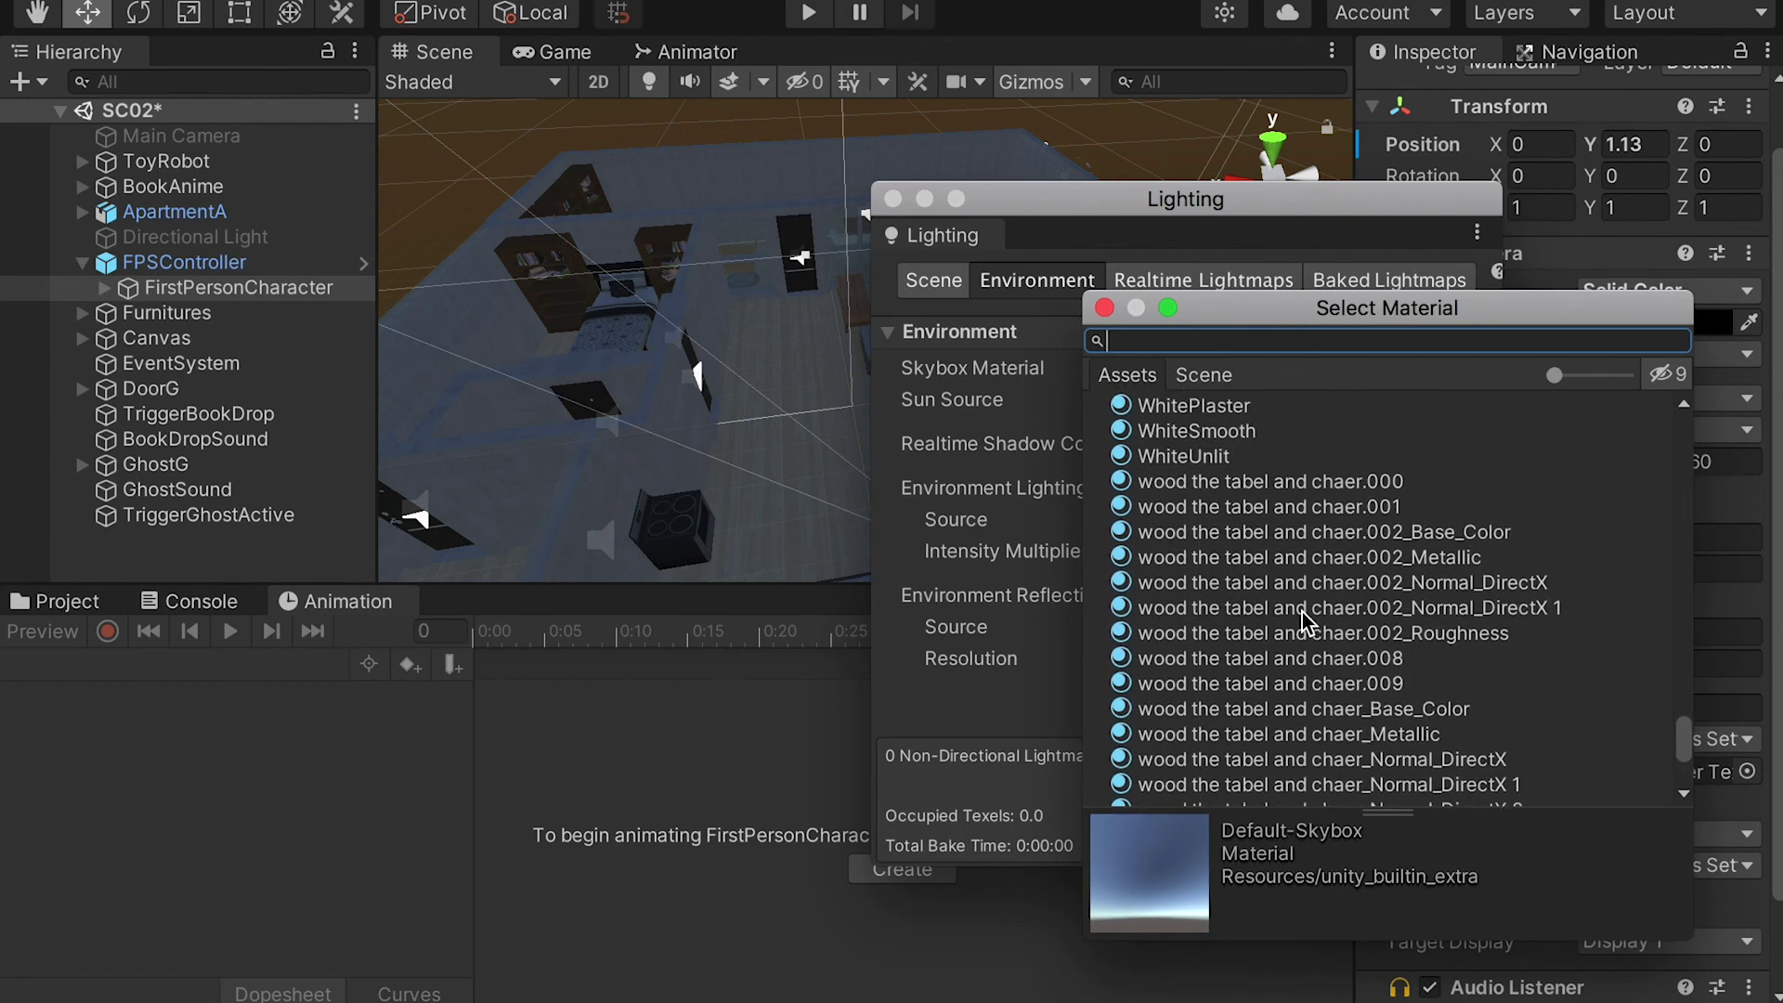
scroll(1287, 520, "down", 8)
left_click(1285, 553)
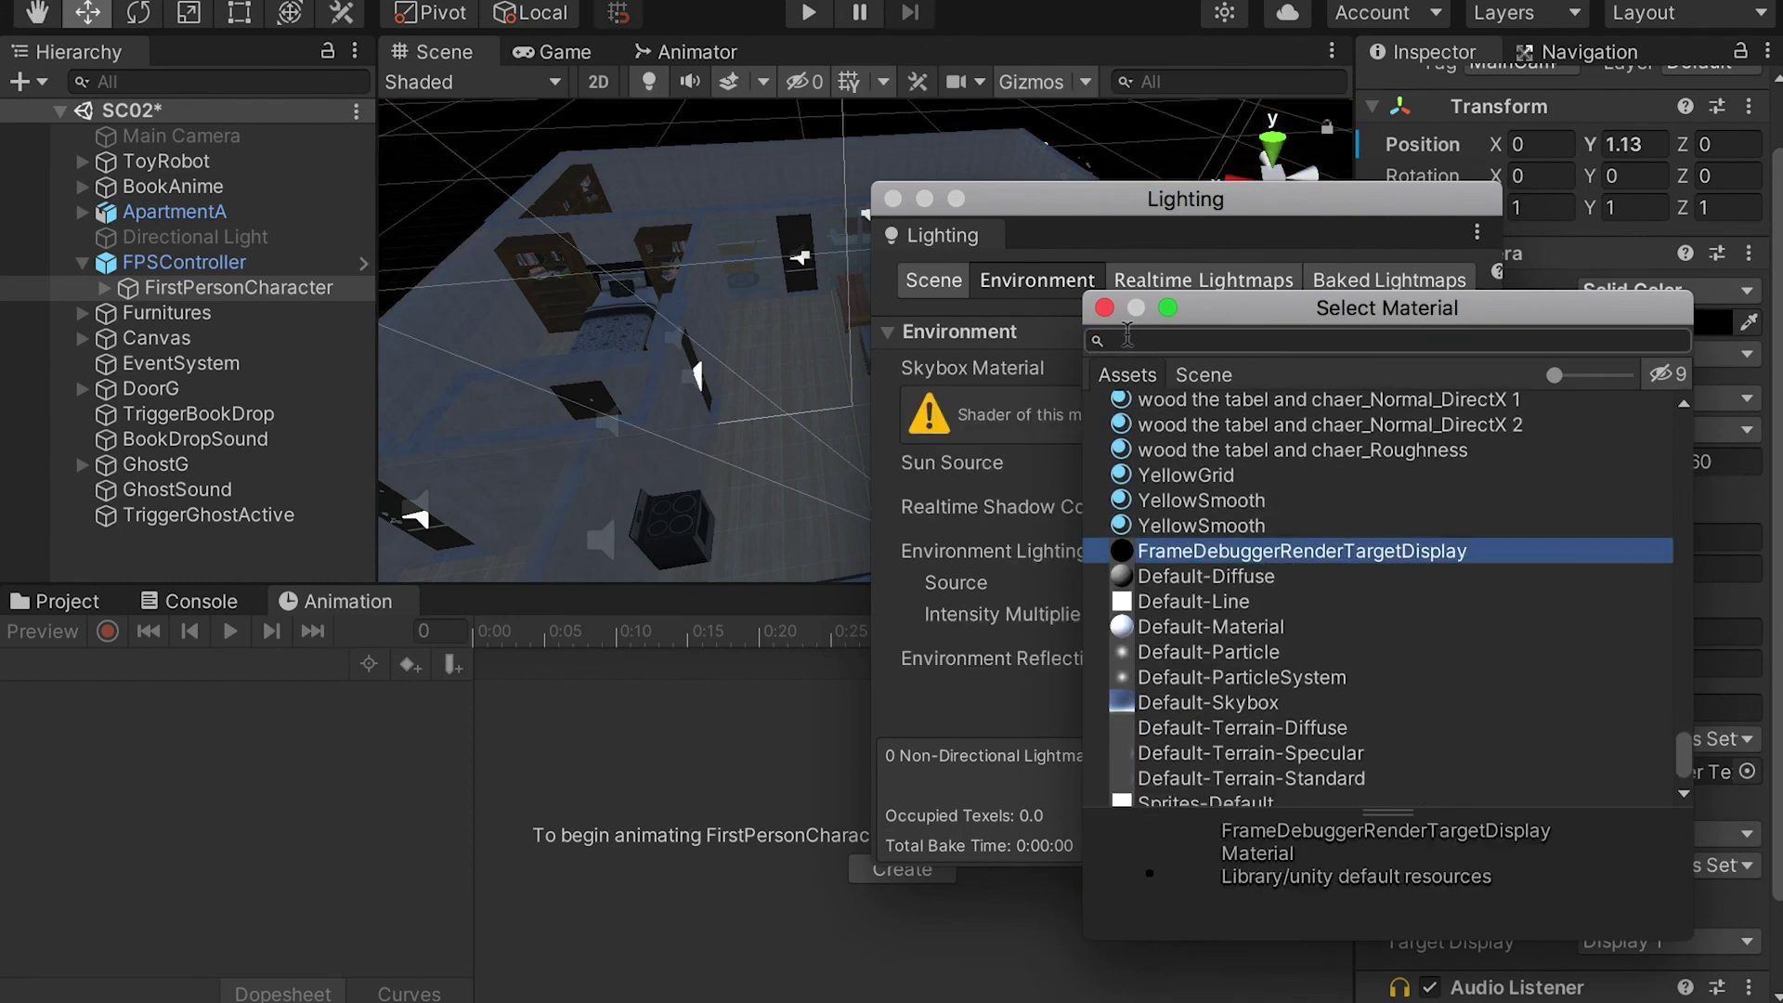
left_click(1104, 307)
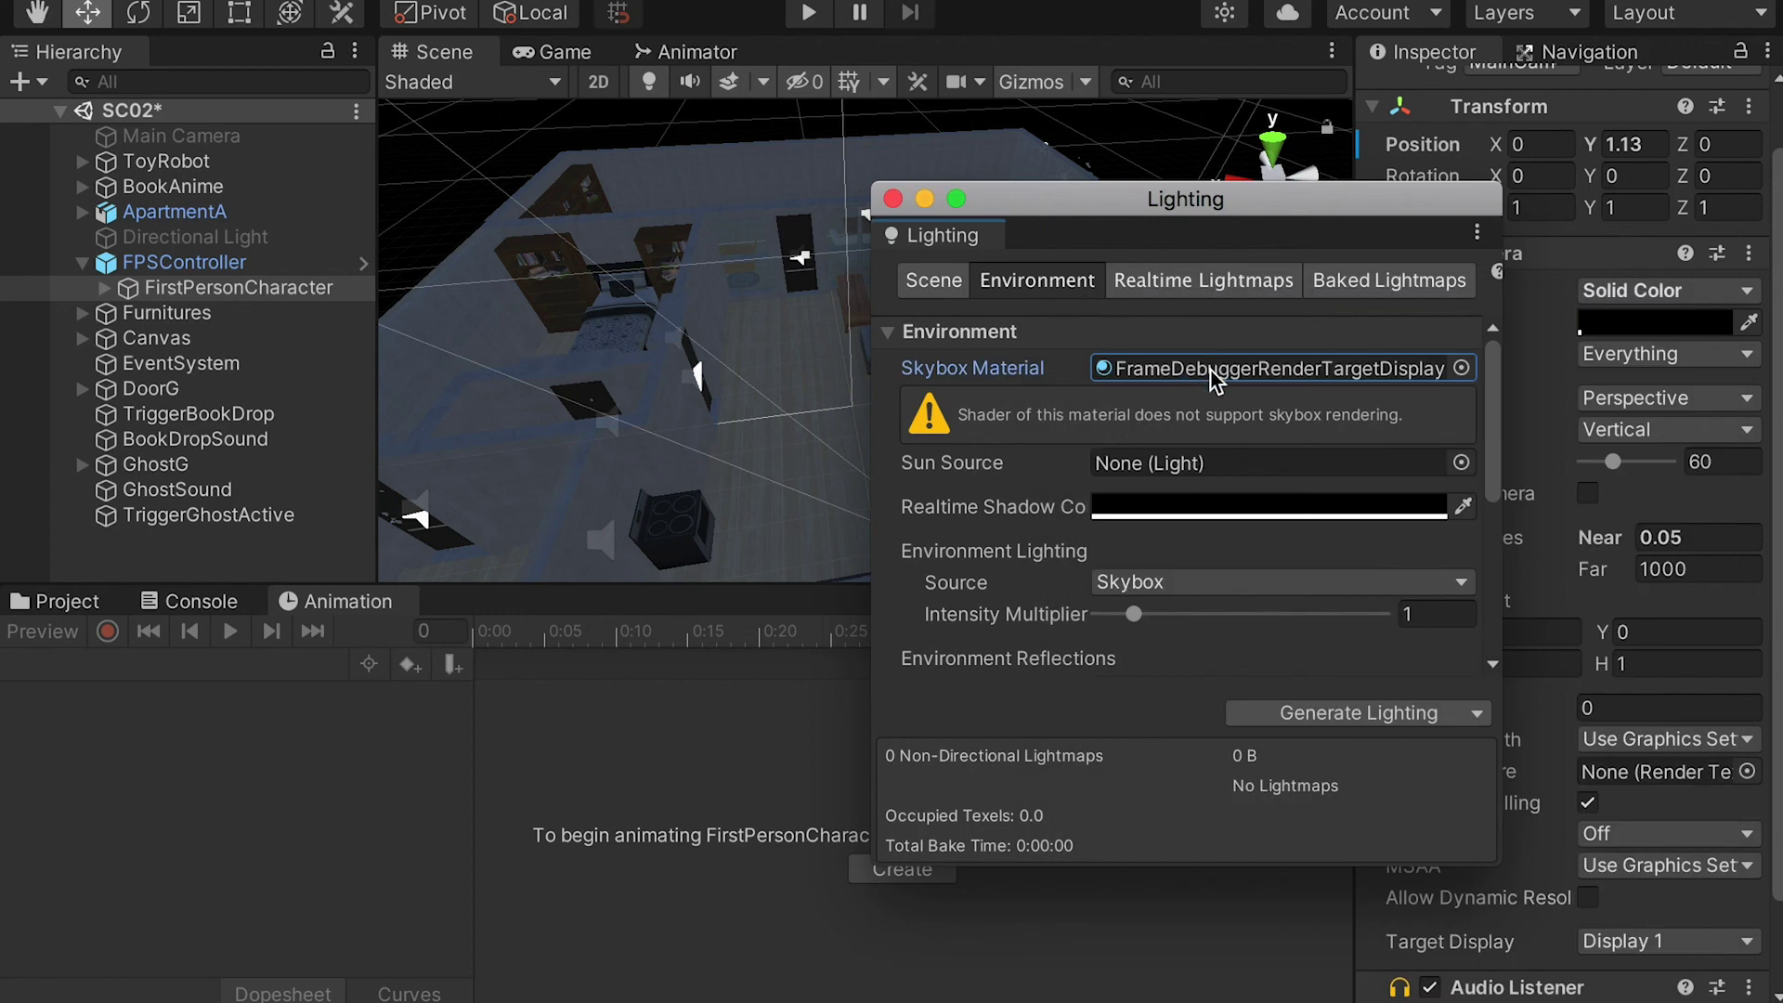
- Change the Environment Lighting source to Color and make the Ambient Color black
scroll(1212, 380, "down", 3)
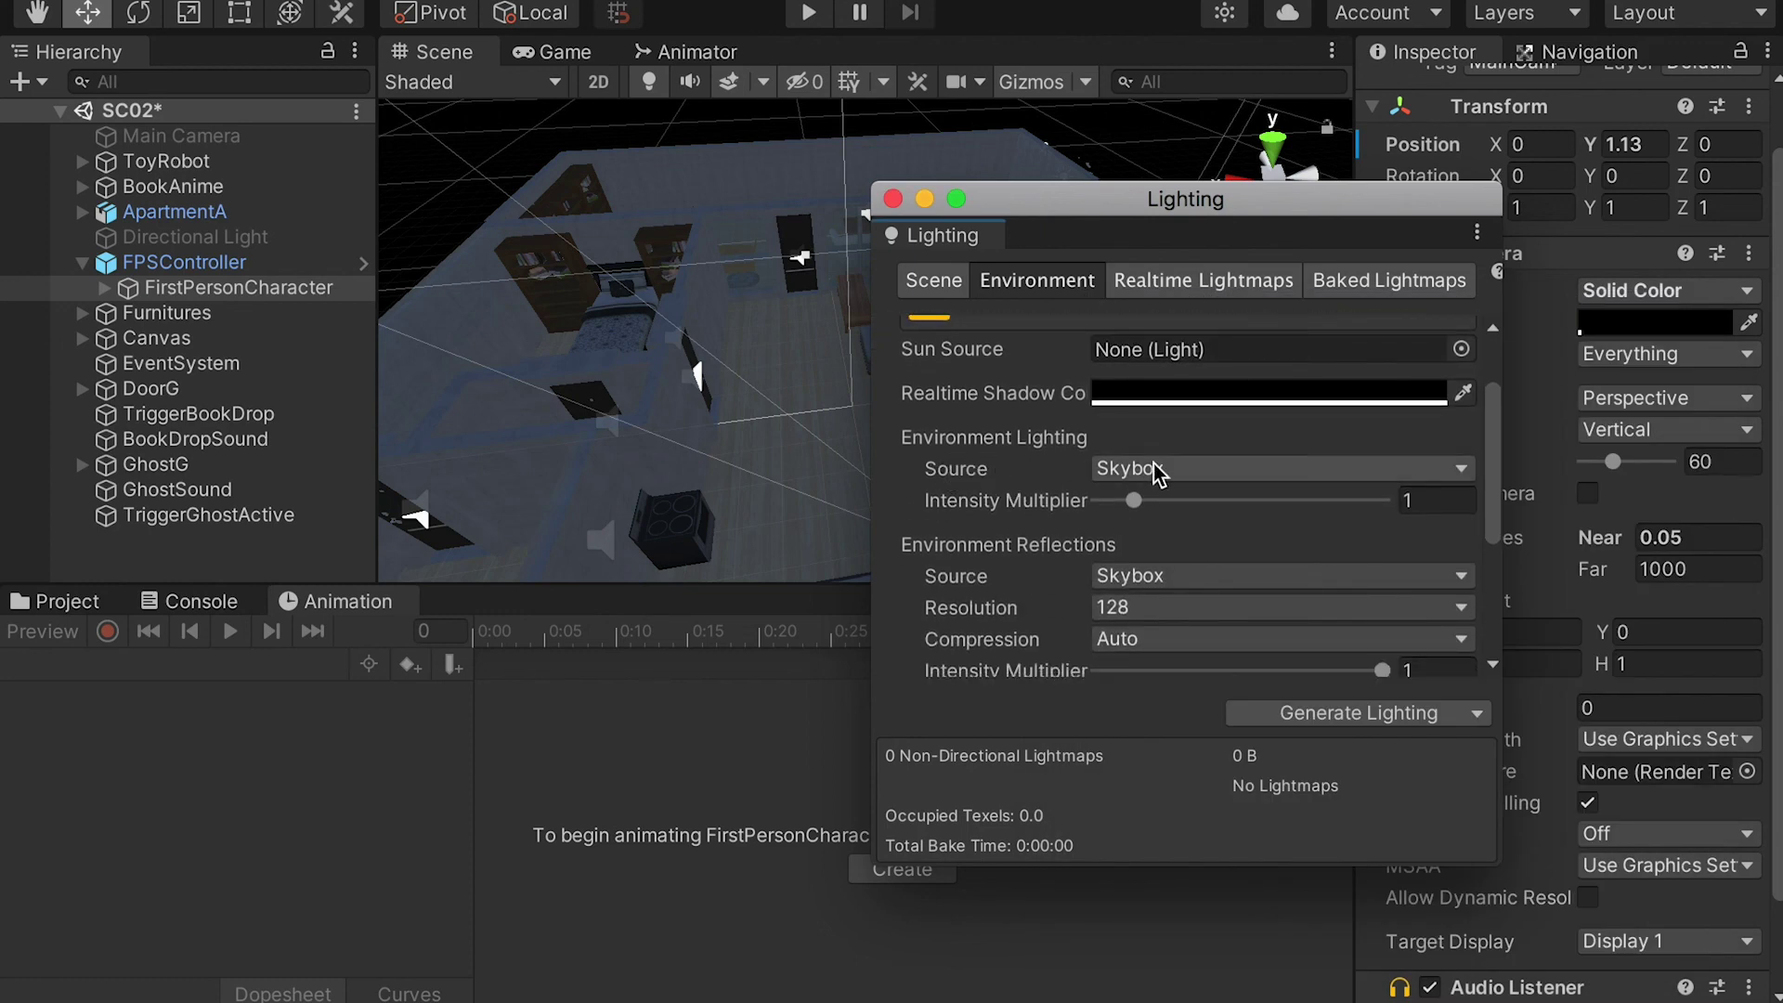
left_click(1161, 472)
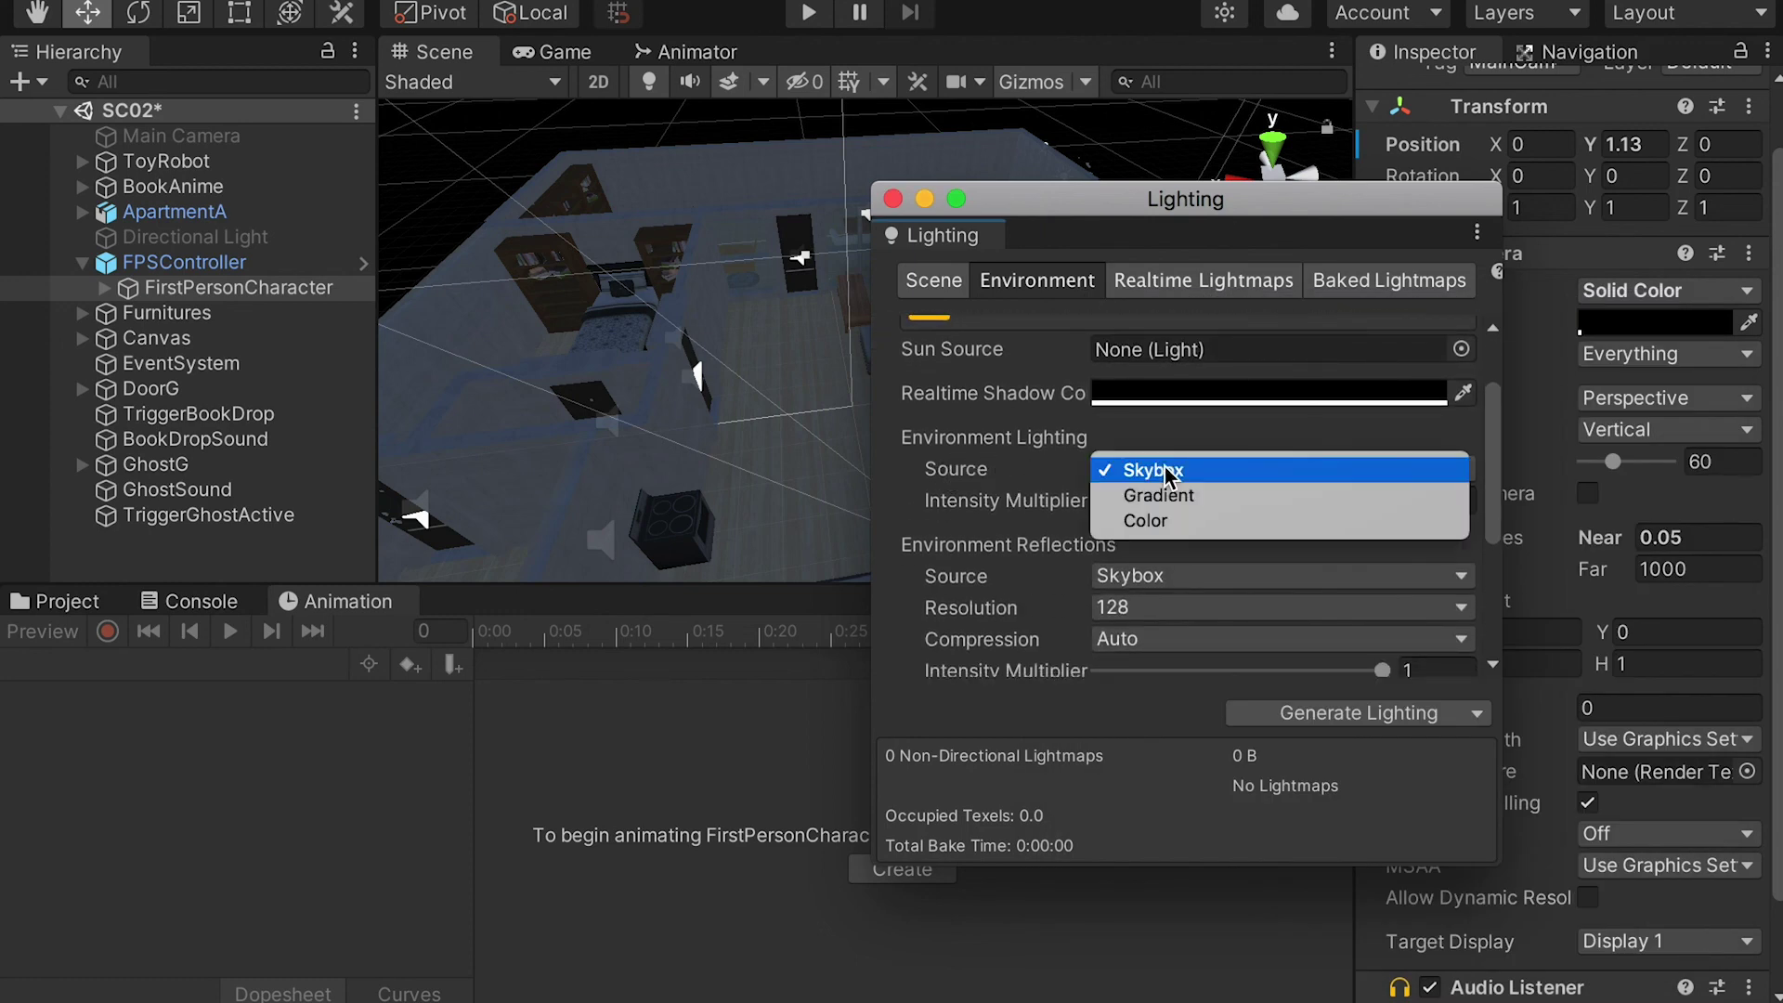
left_click(1172, 525)
left_click(1142, 507)
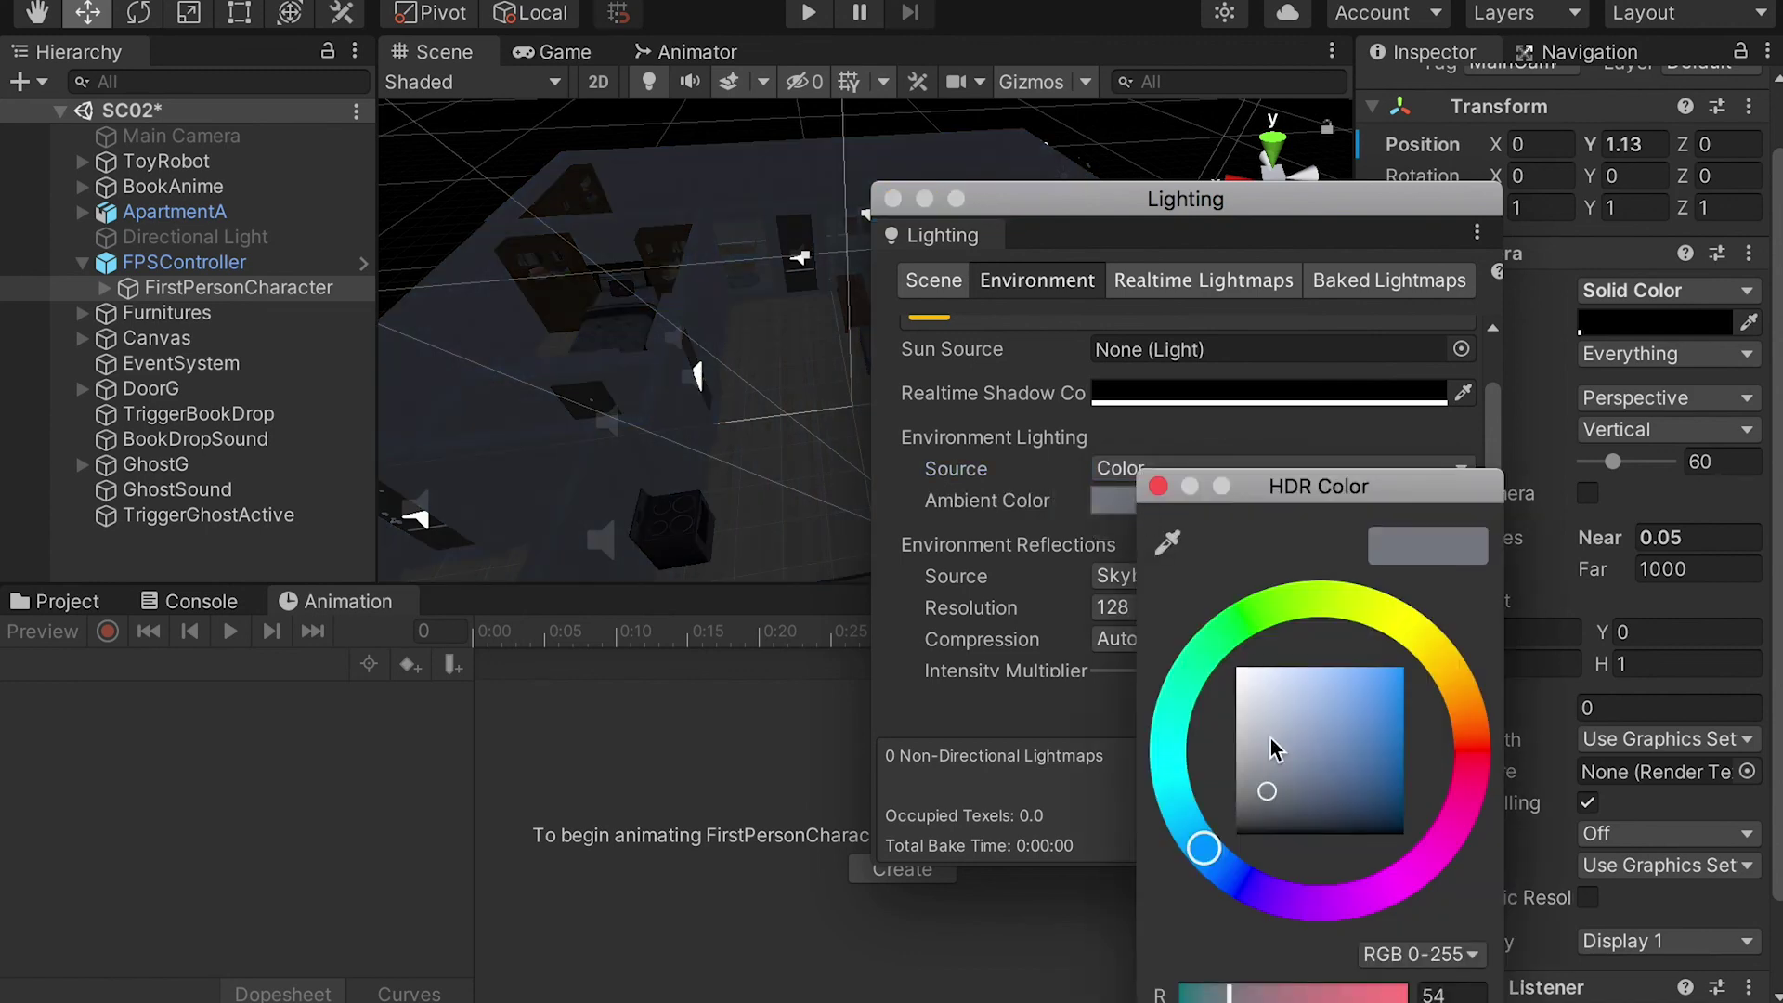
left_click_drag(1273, 748, 1463, 875)
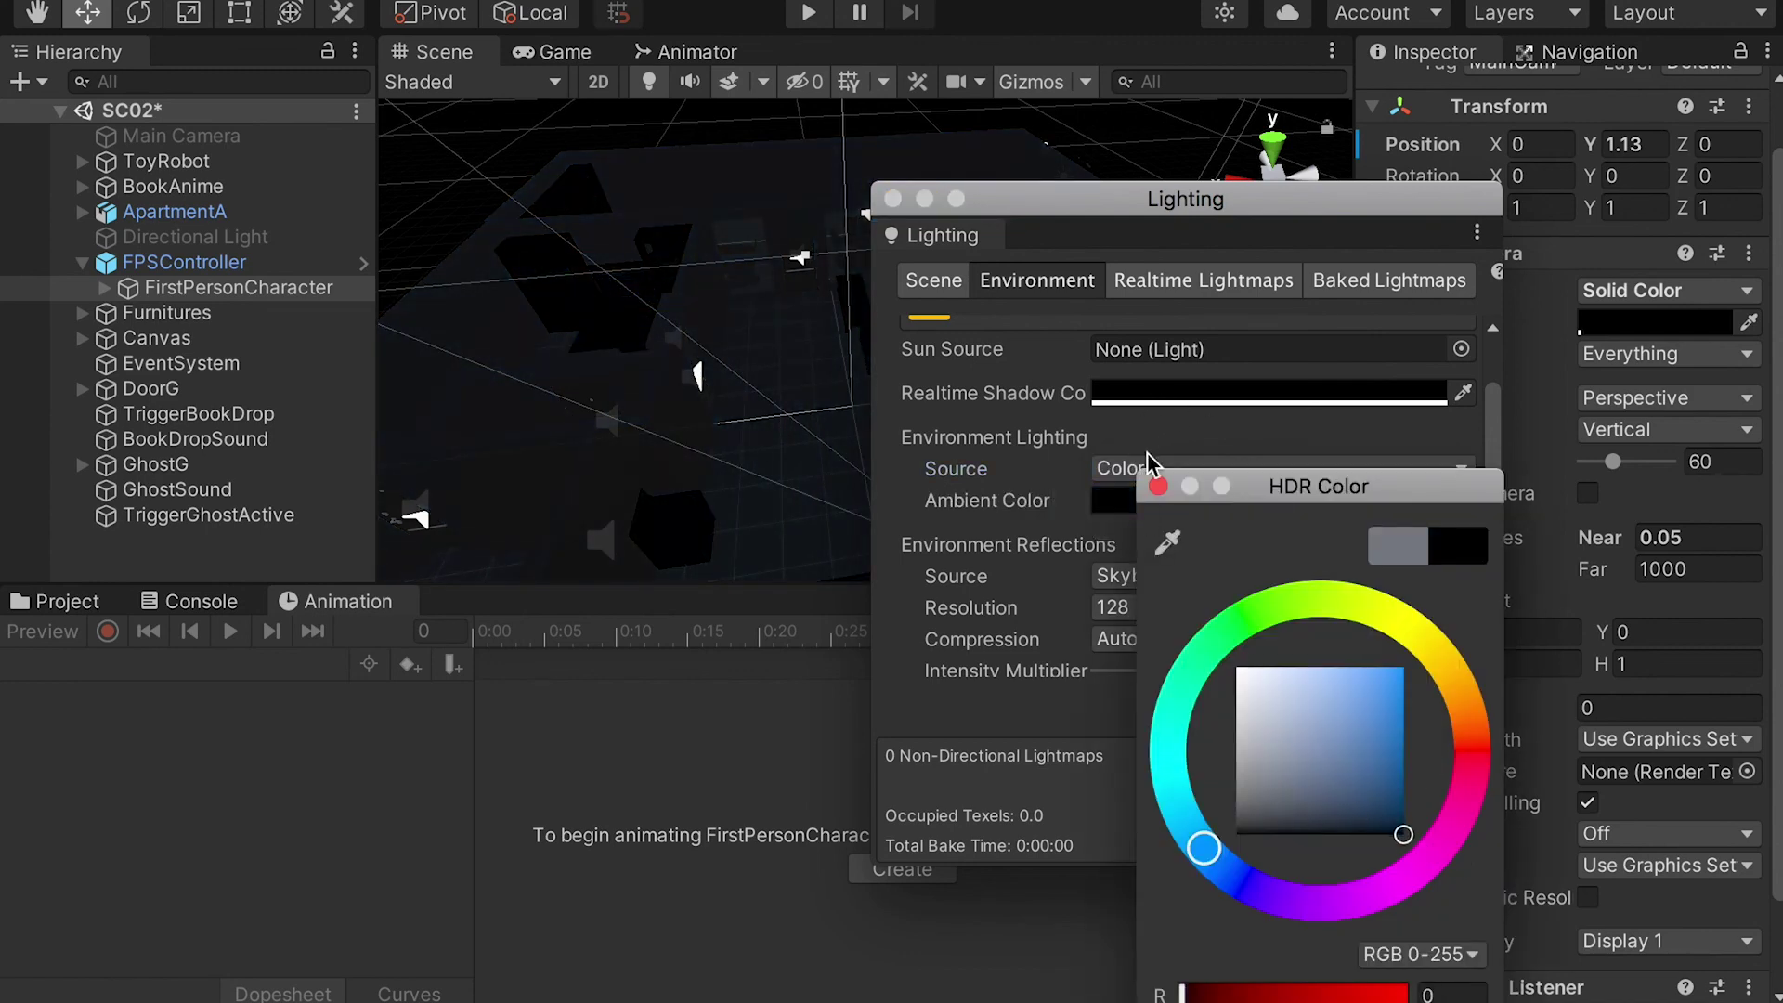
left_click(1160, 486)
scroll(1007, 542, "down", 2)
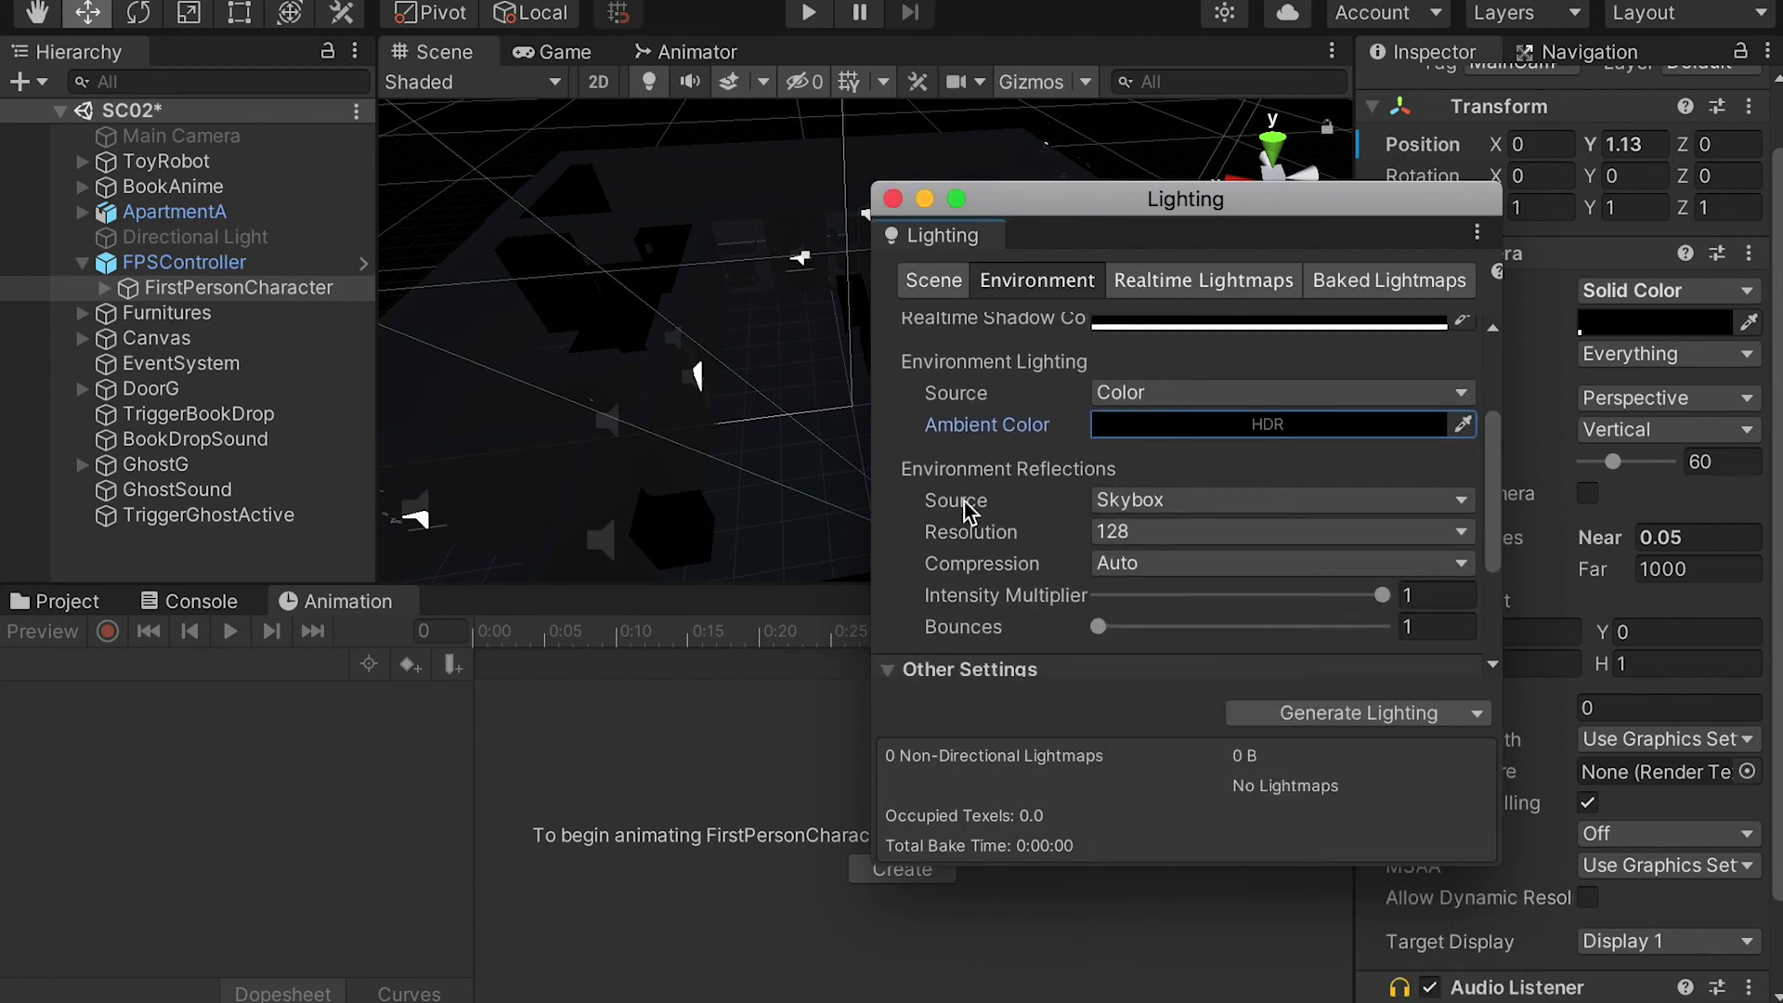
- Change the Environment Reflections source to Custom, close the lighting settings and save the scene
left_click(1159, 502)
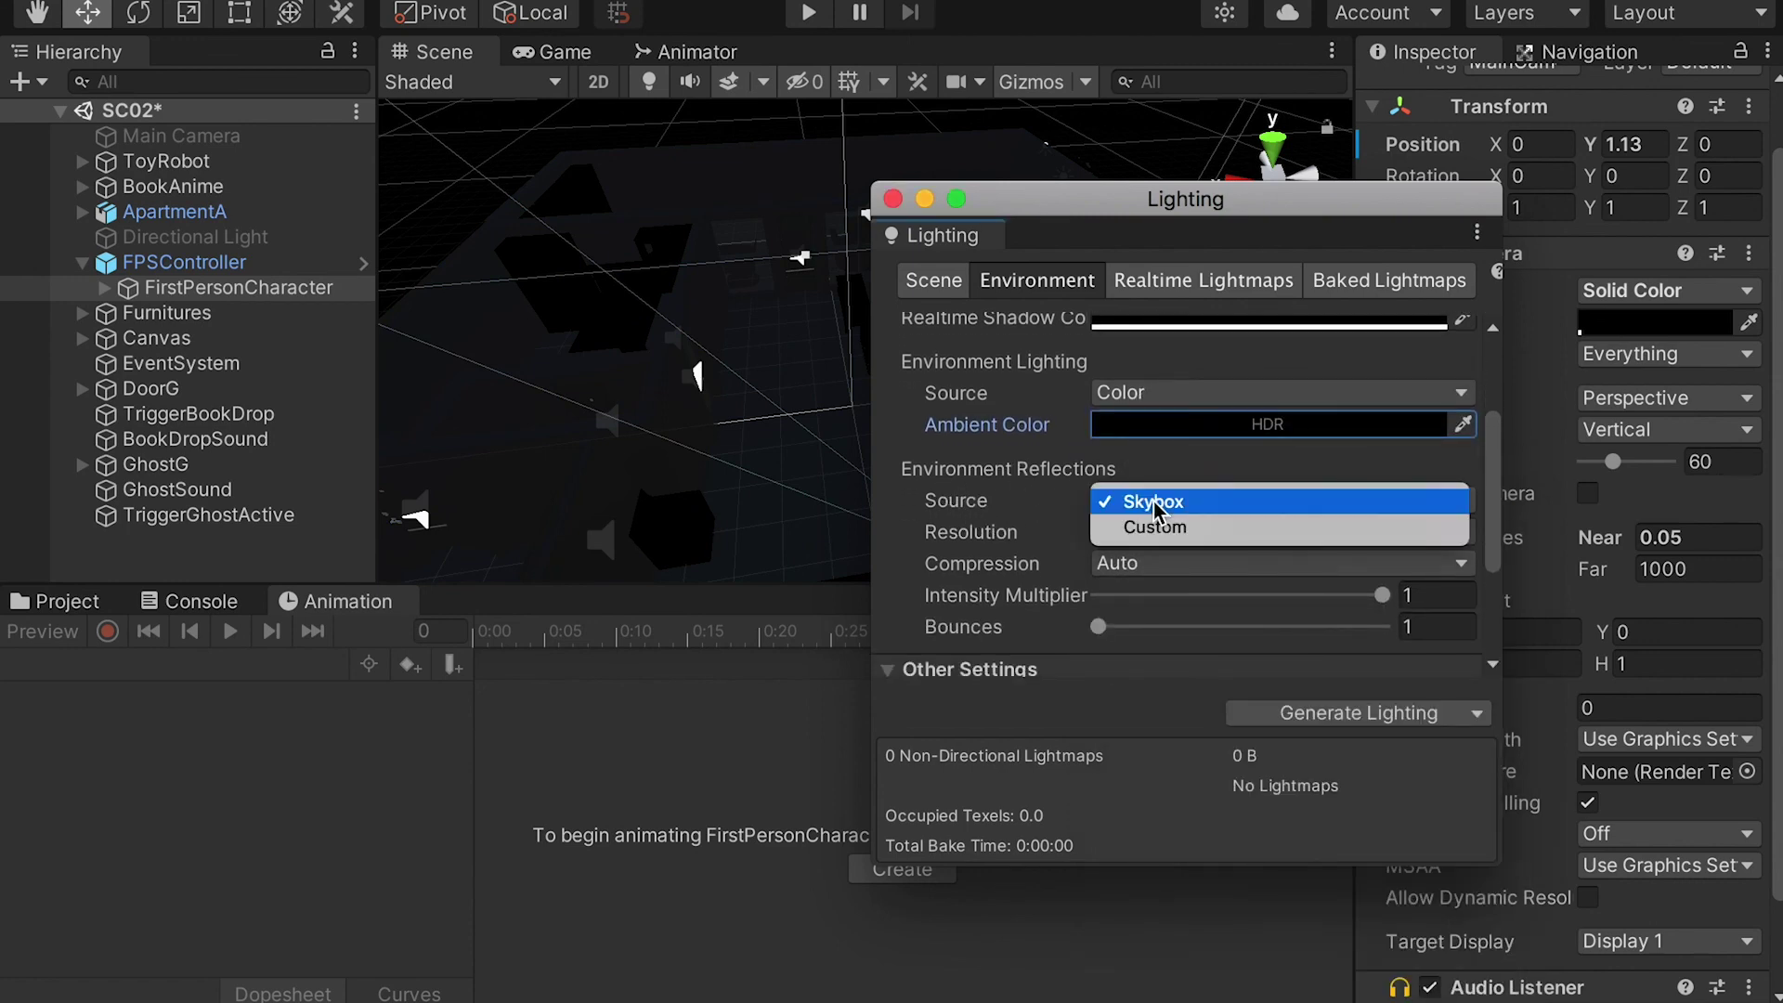
left_click(1168, 527)
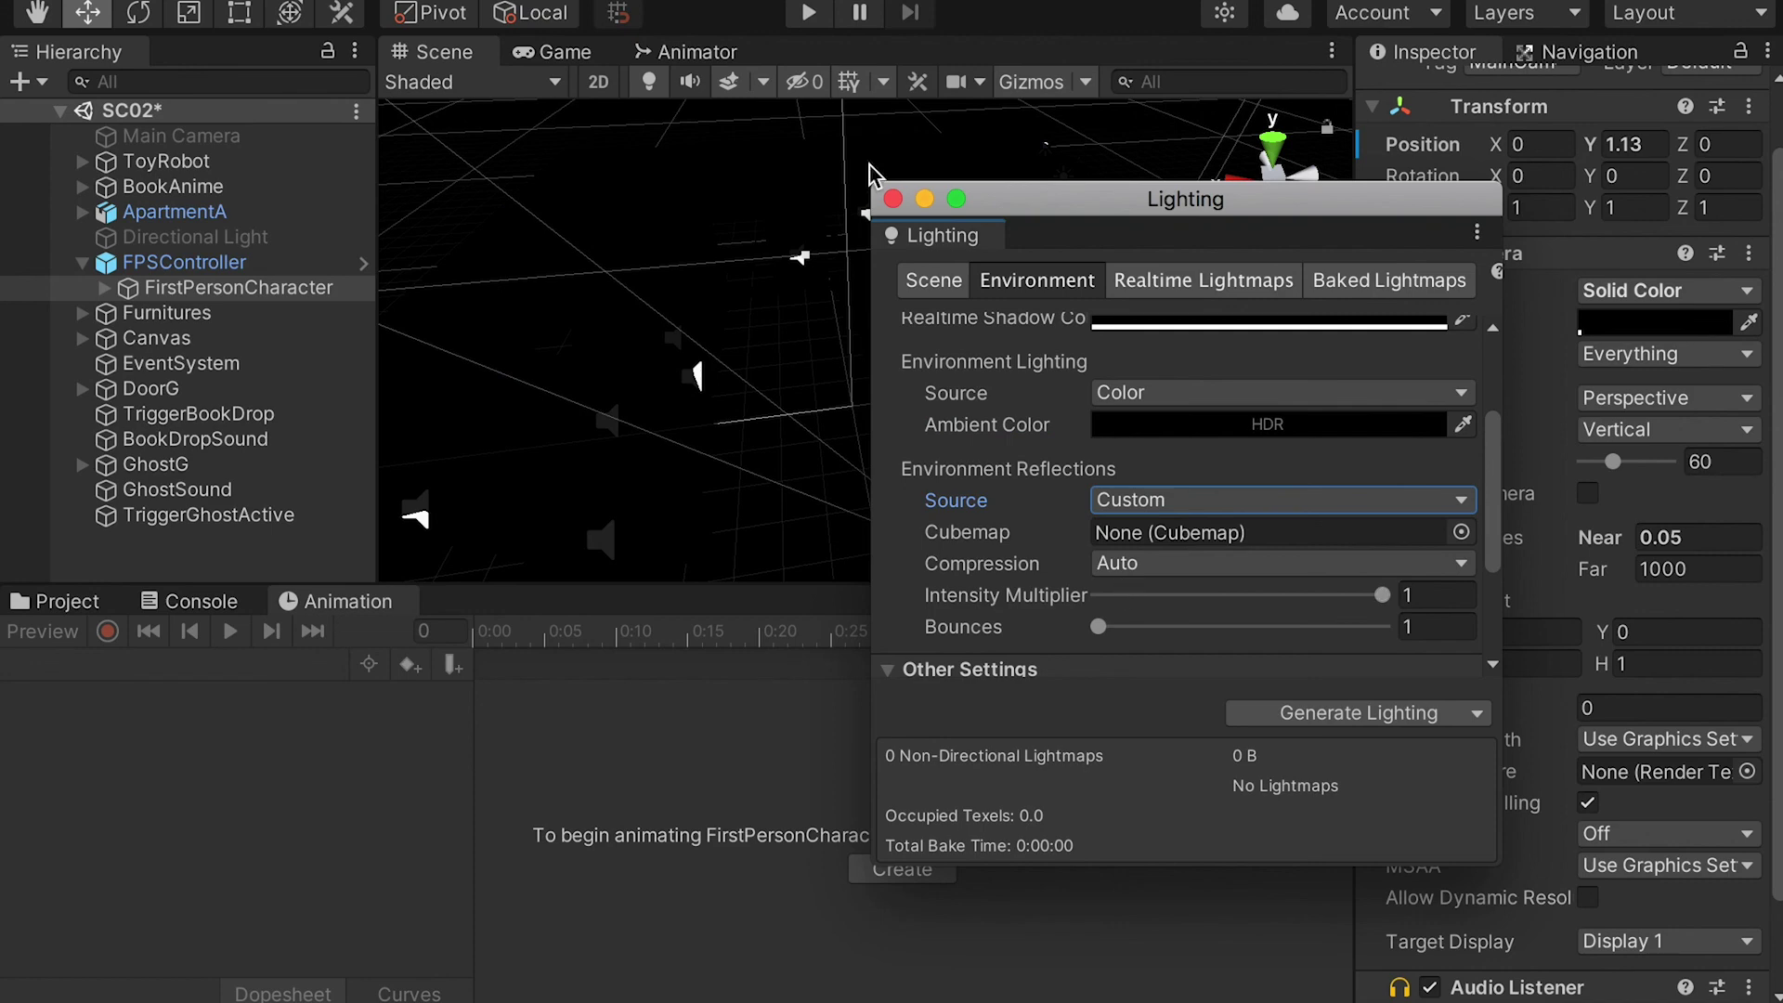
left_click(893, 198)
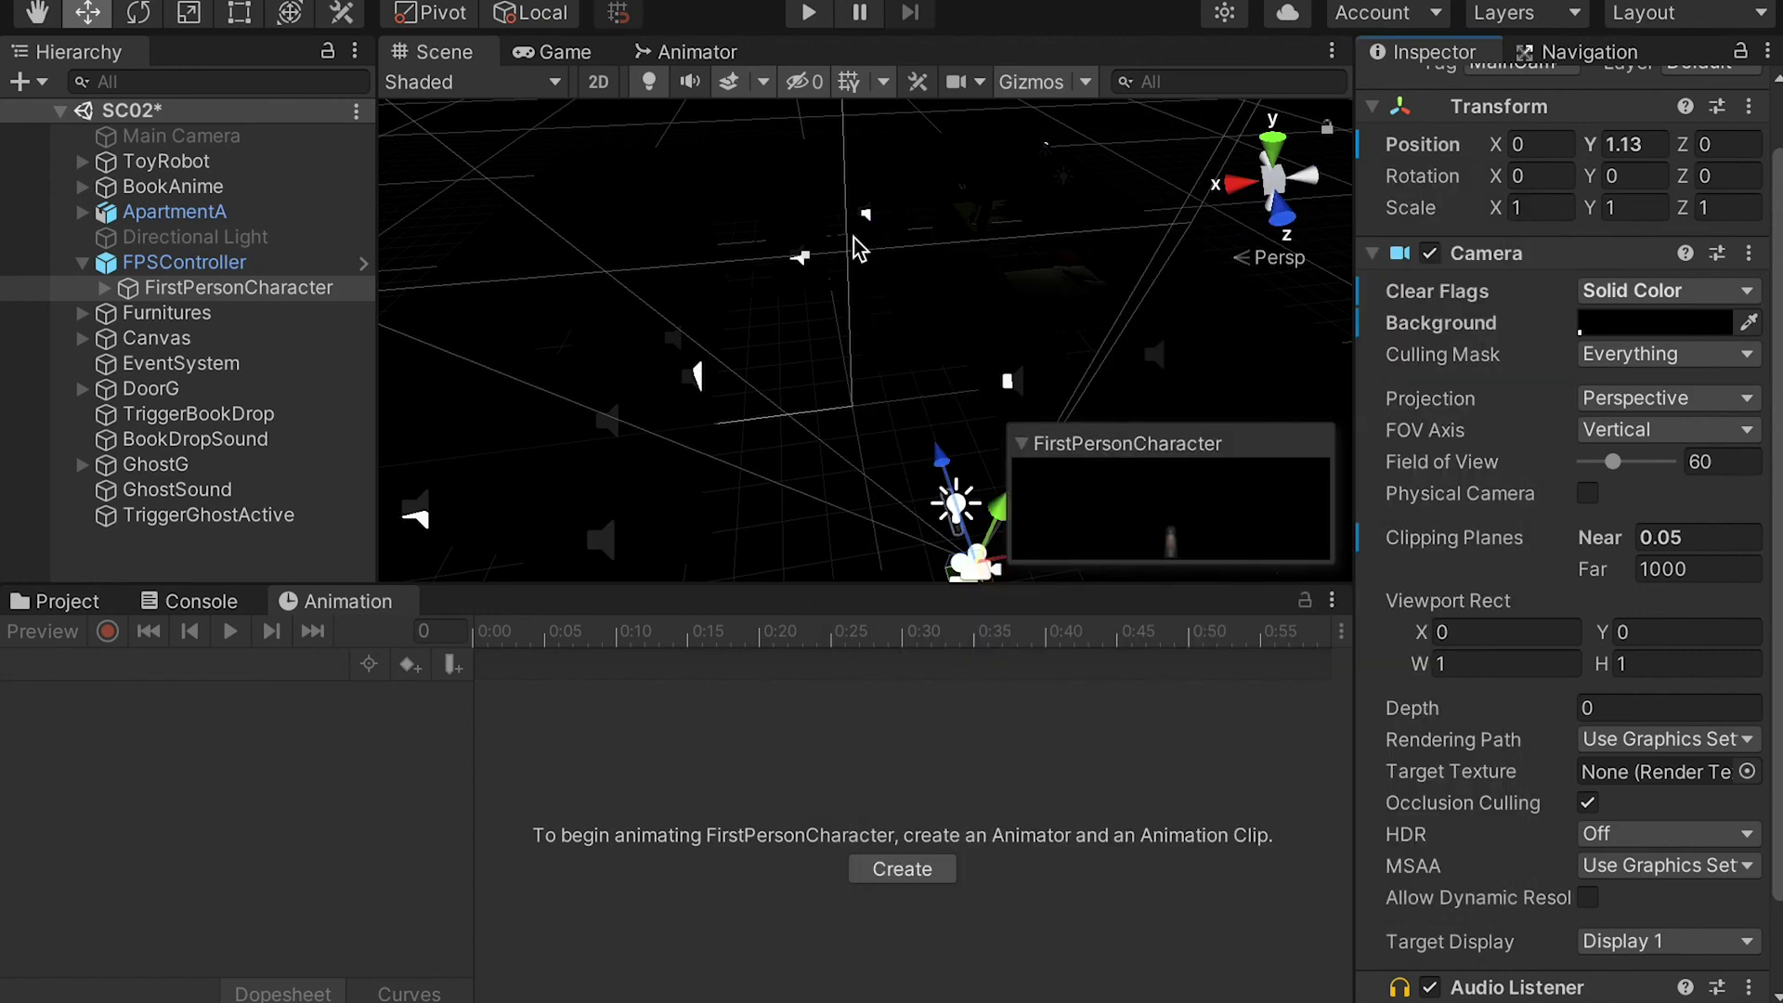
left_click(226, 562)
key("ctrl+s")
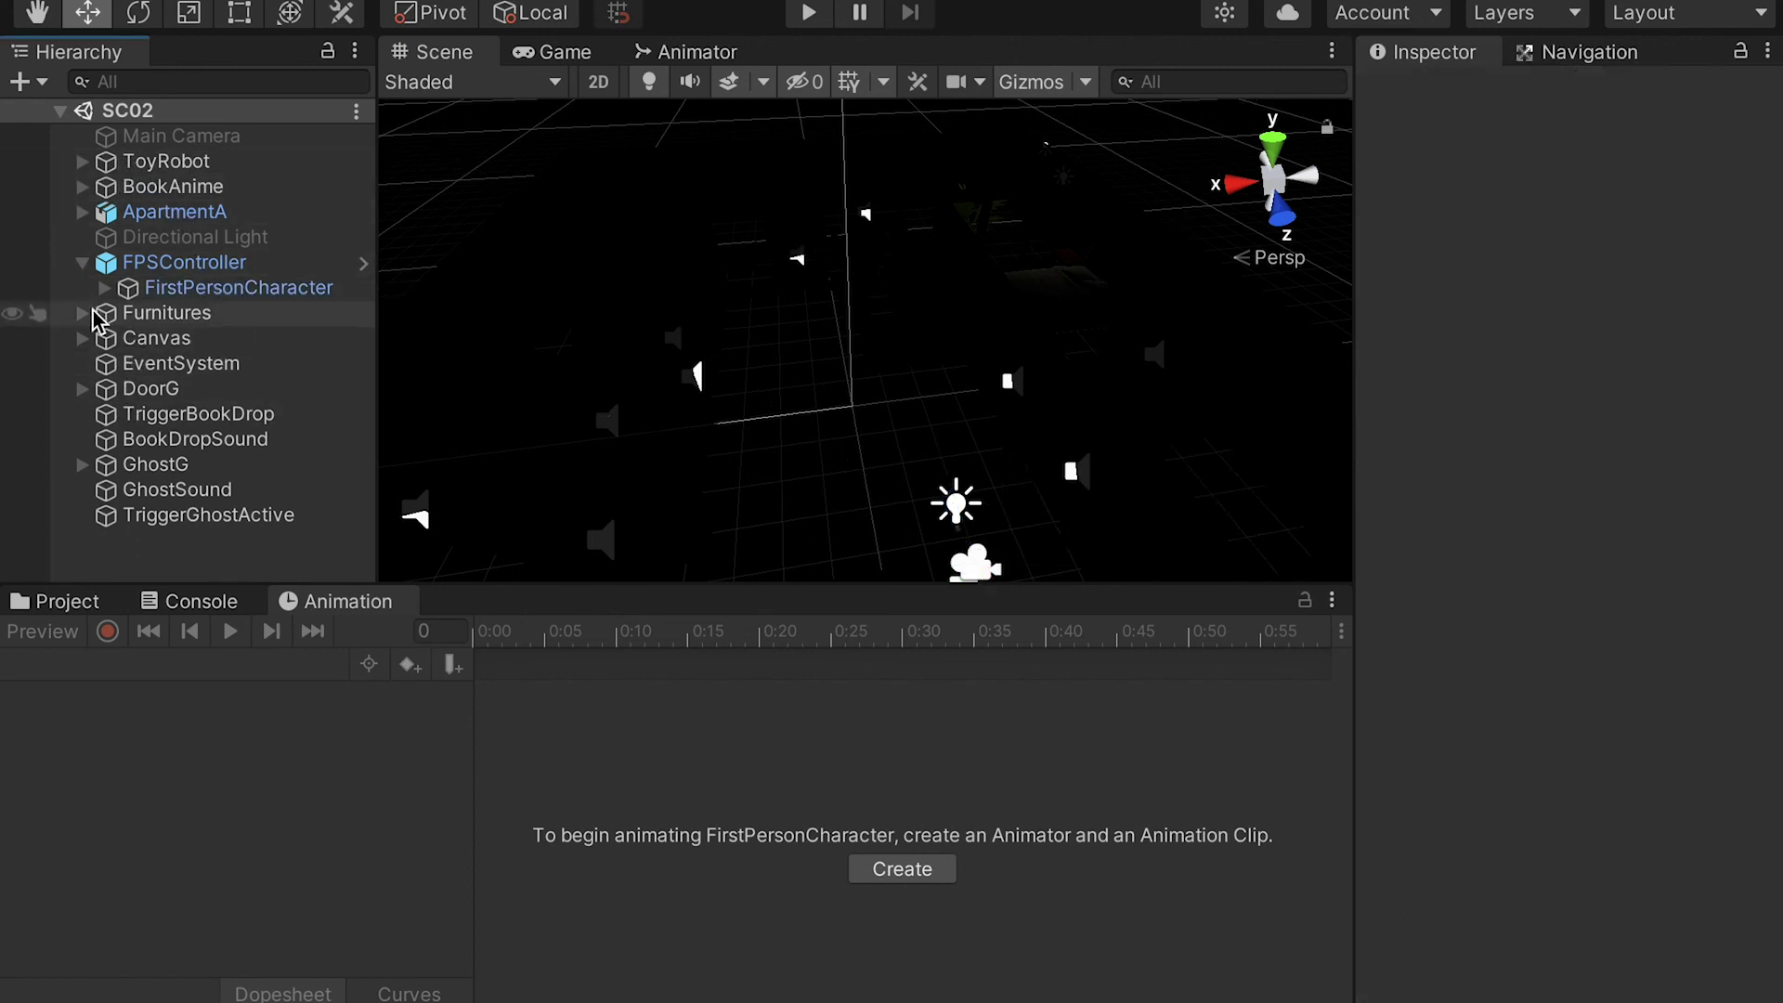
- Activate the disabled Celling object inside ApartmentA
left_click(83, 214)
left_click(228, 242)
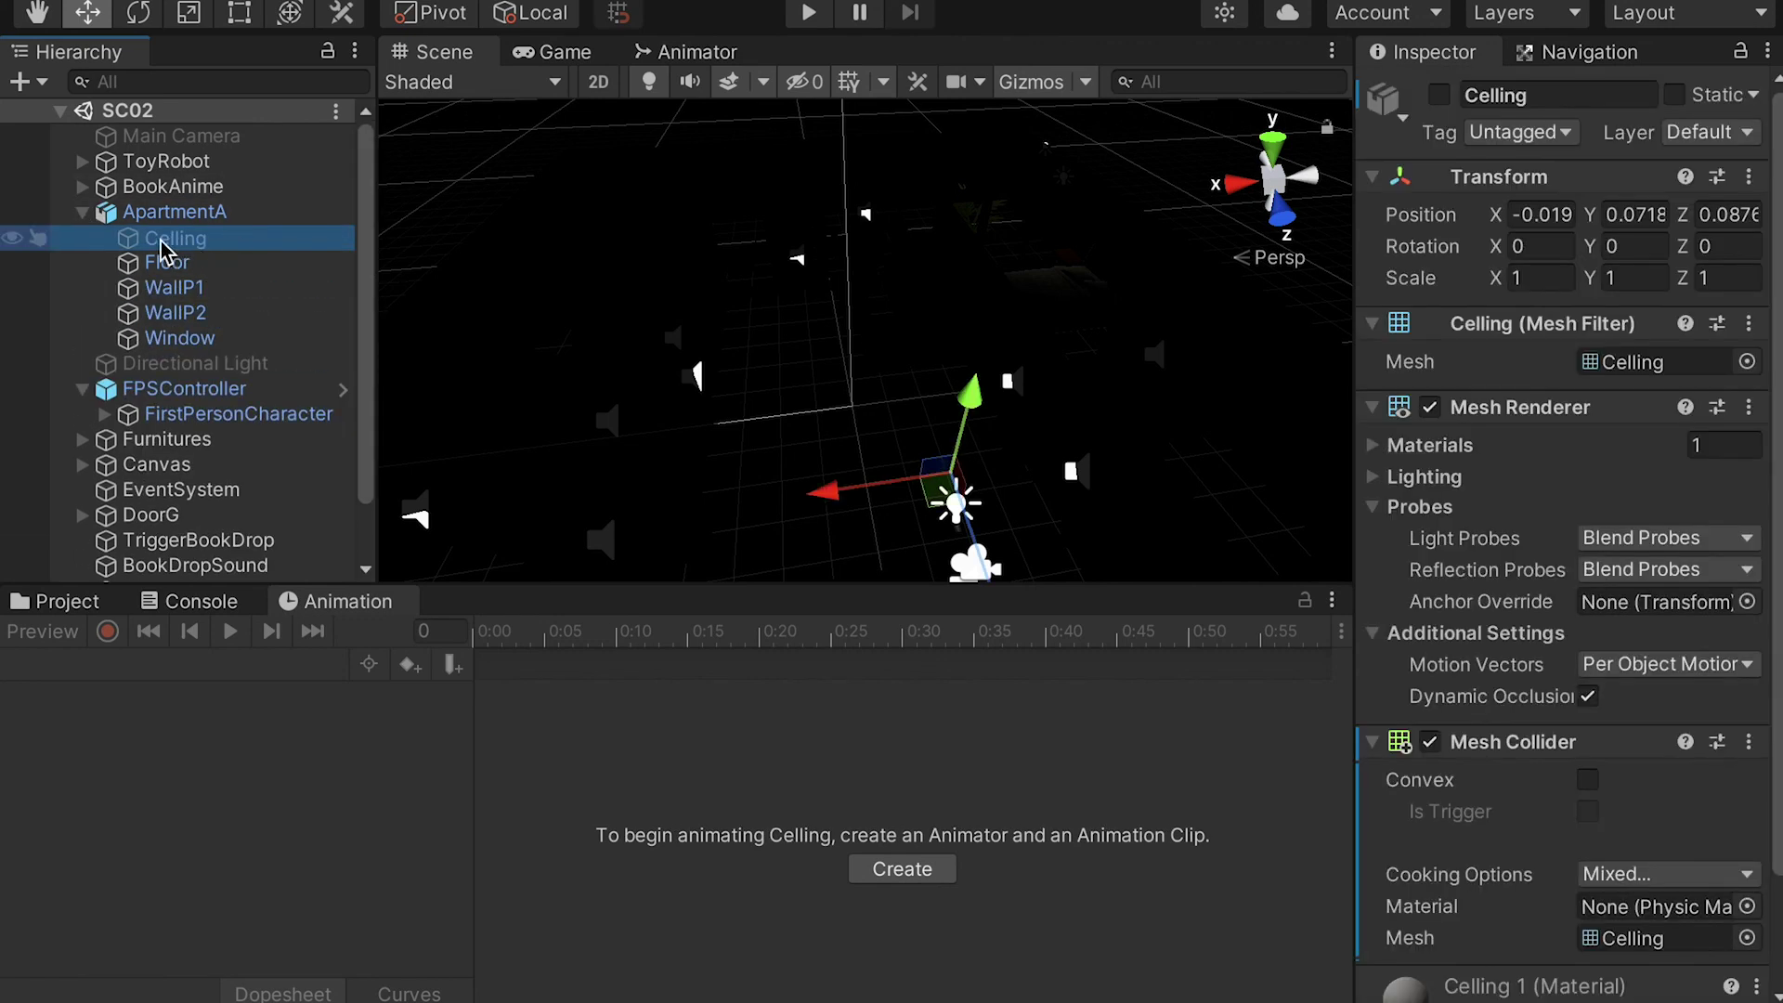
left_click(1439, 95)
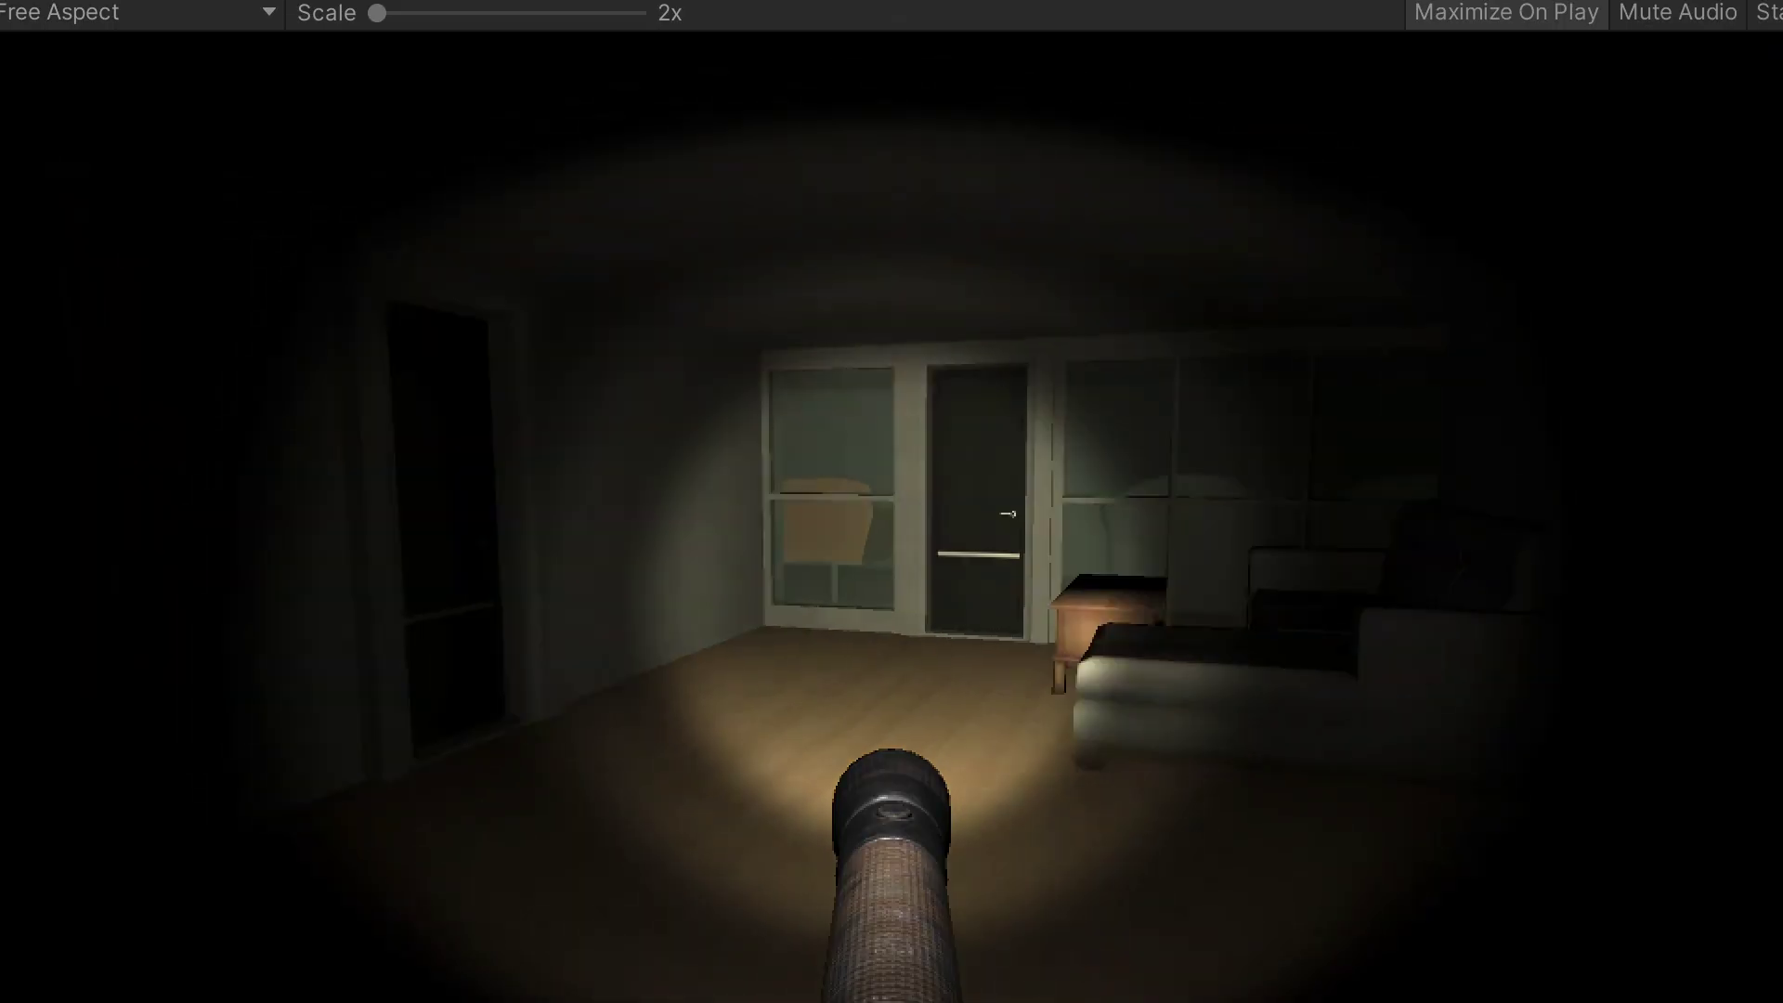
- Playtest the darkened apartment by opening the door and exploring the bedroom, bookshelves and toy robot by flashlight
key("w")
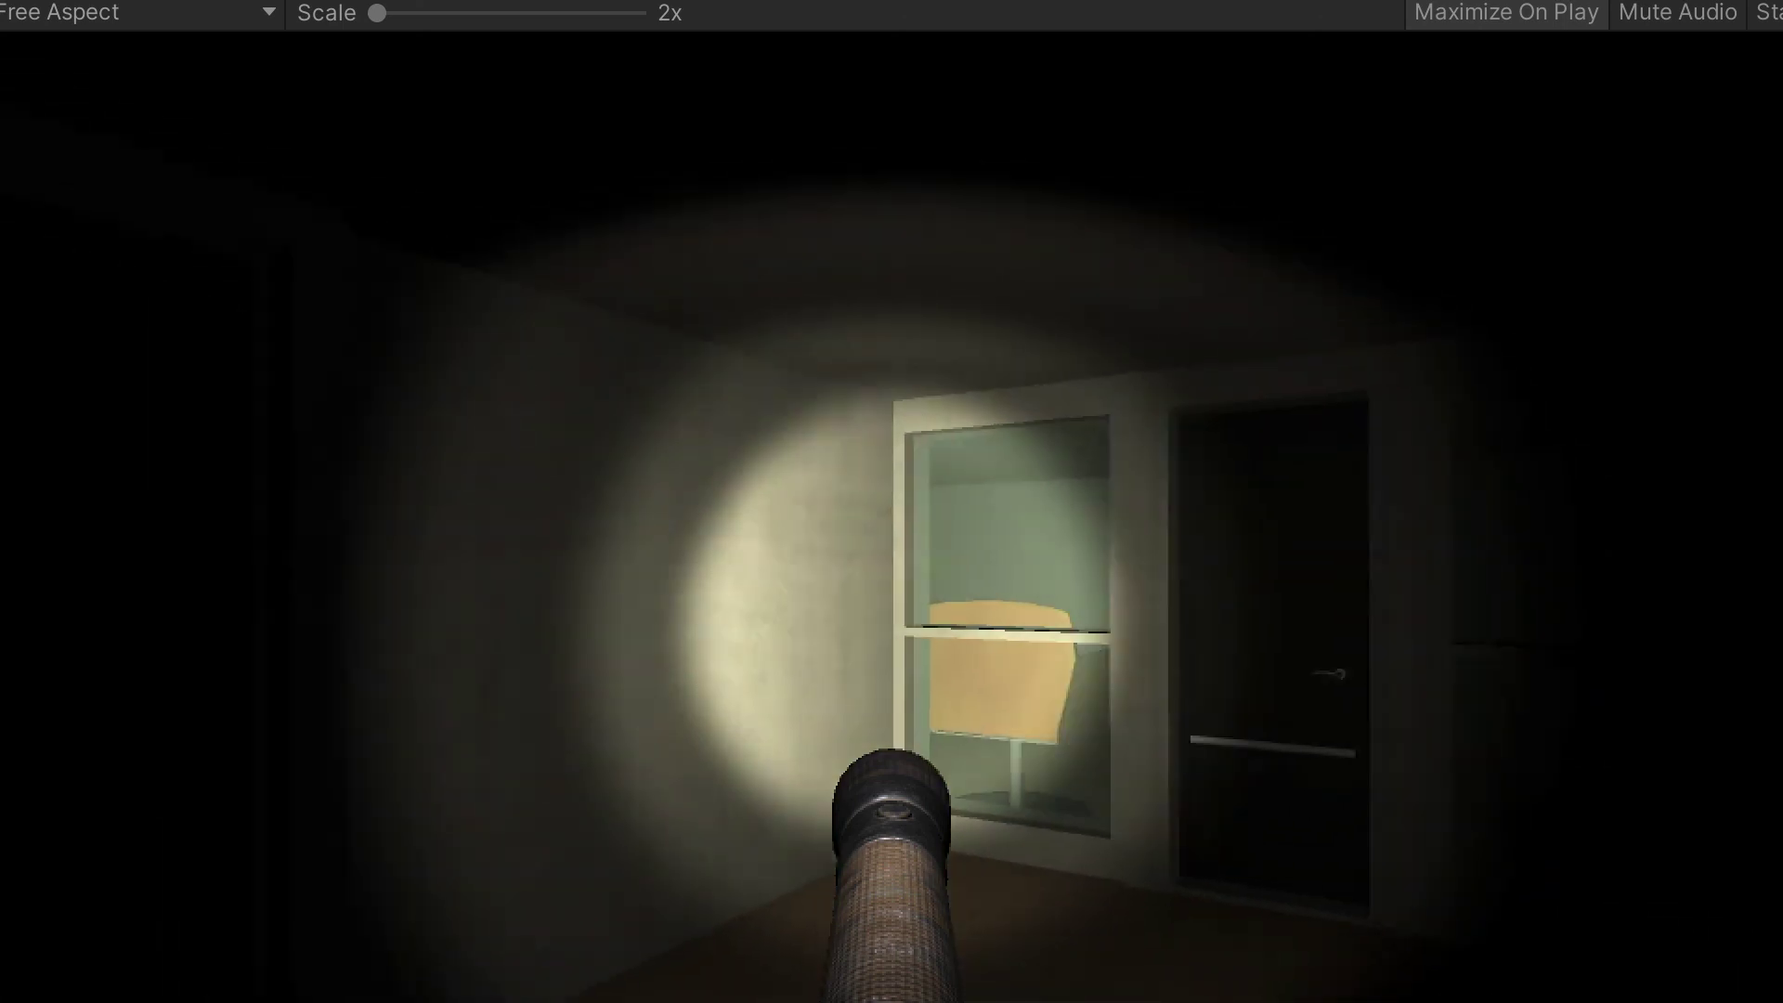
key("e")
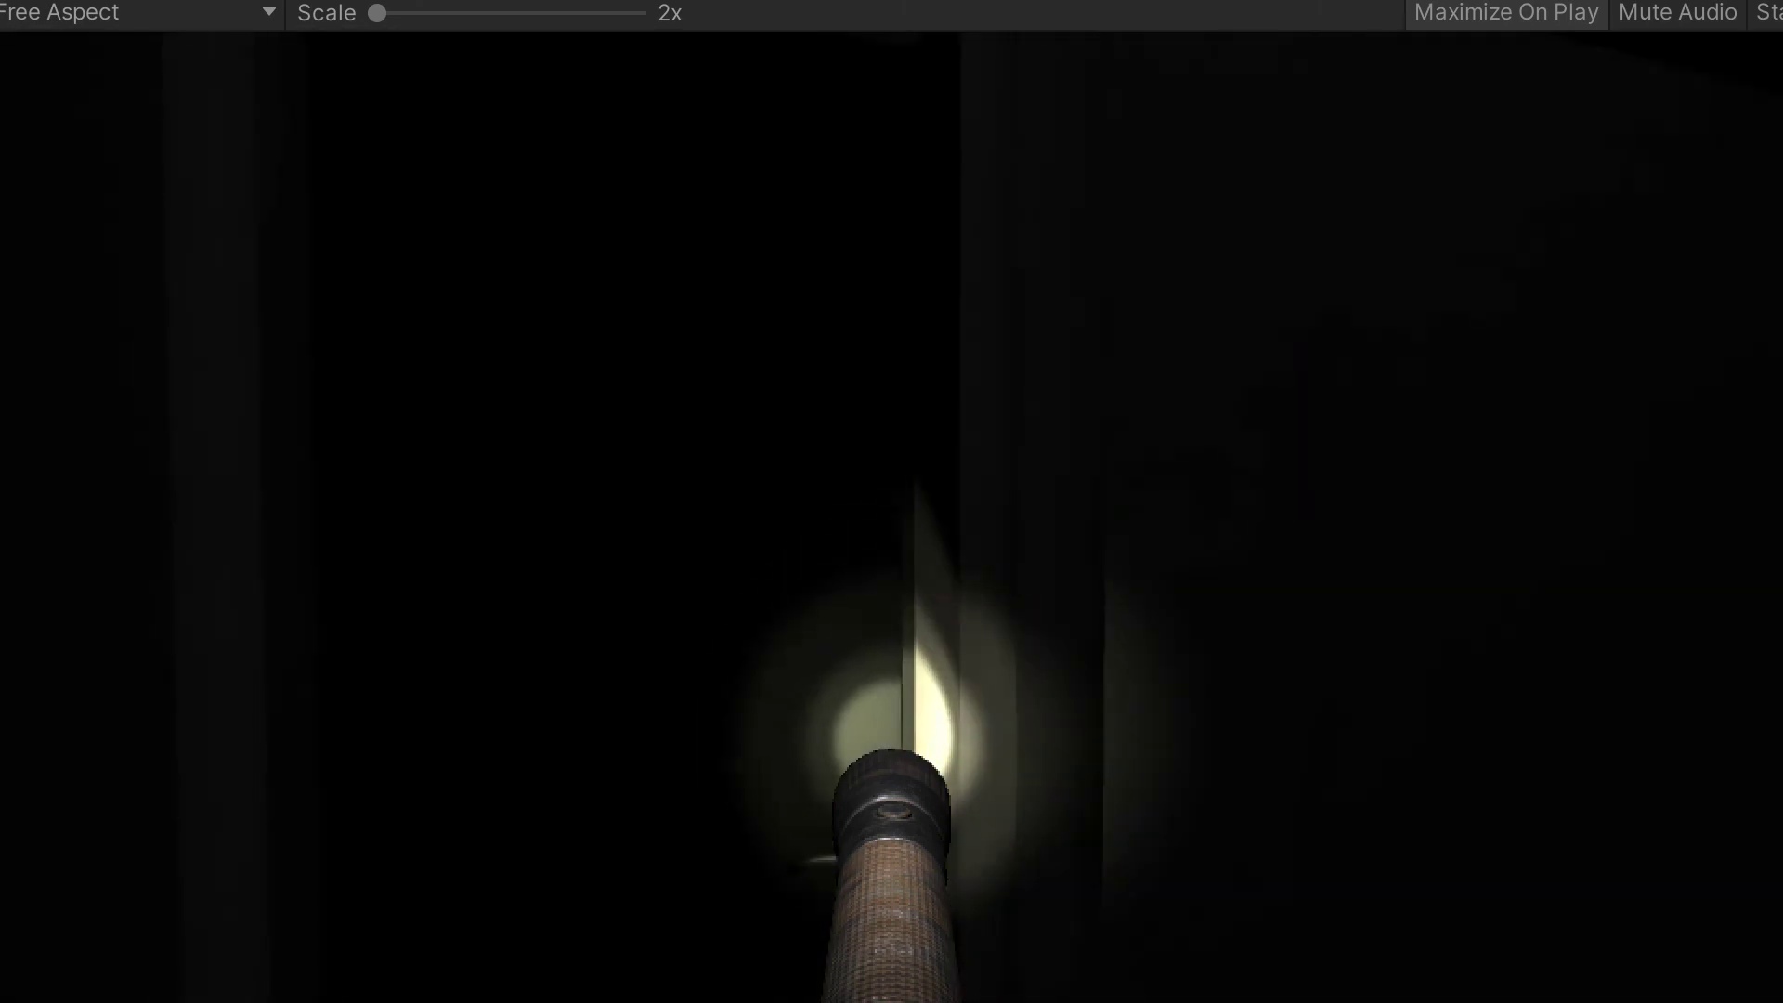
key("w")
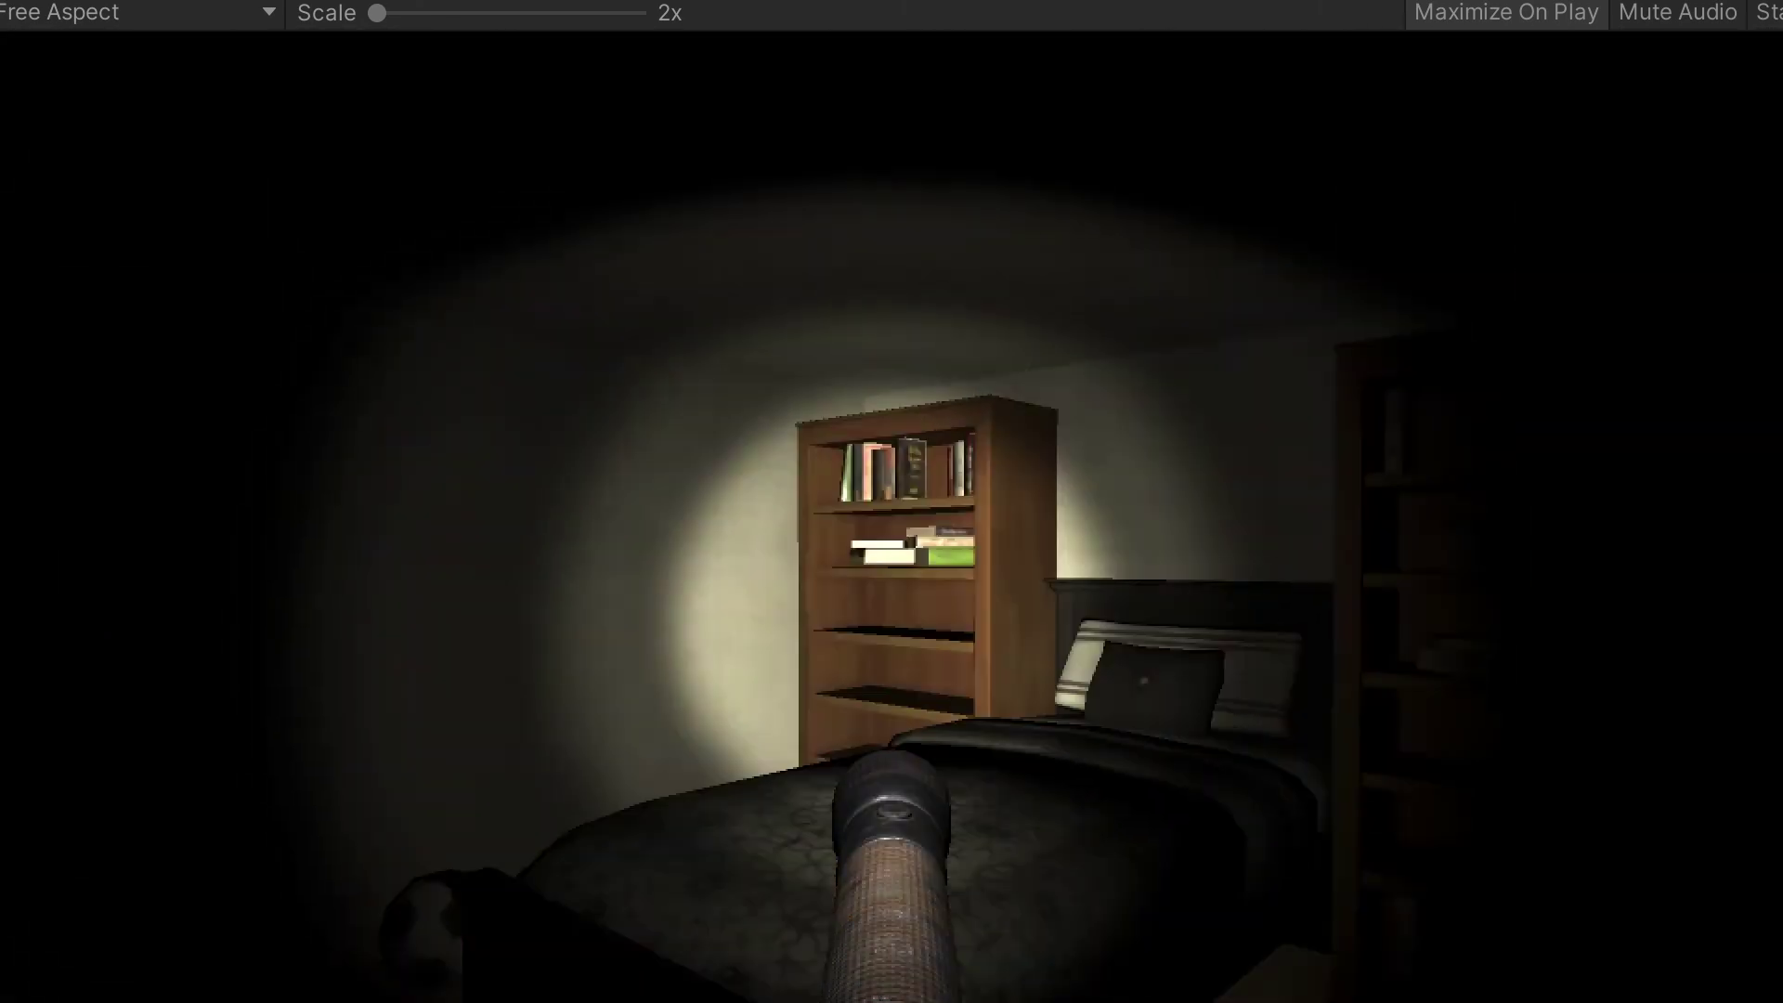
key("w")
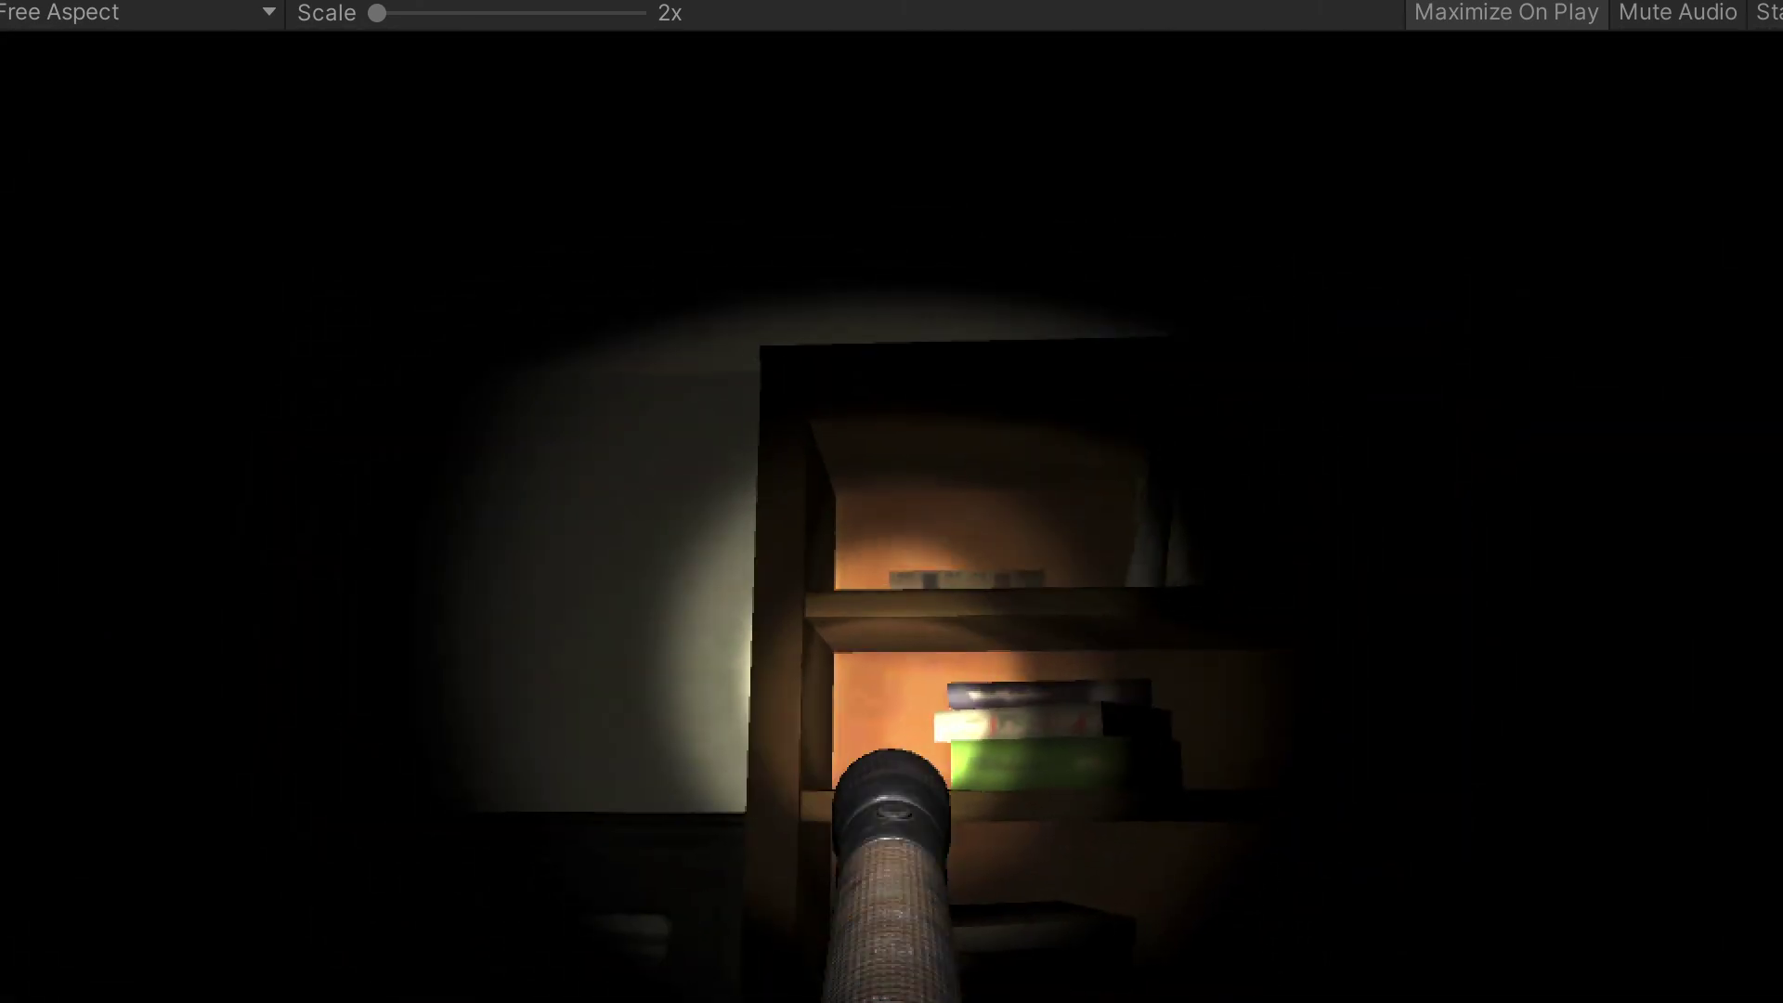
key("s")
key("w")
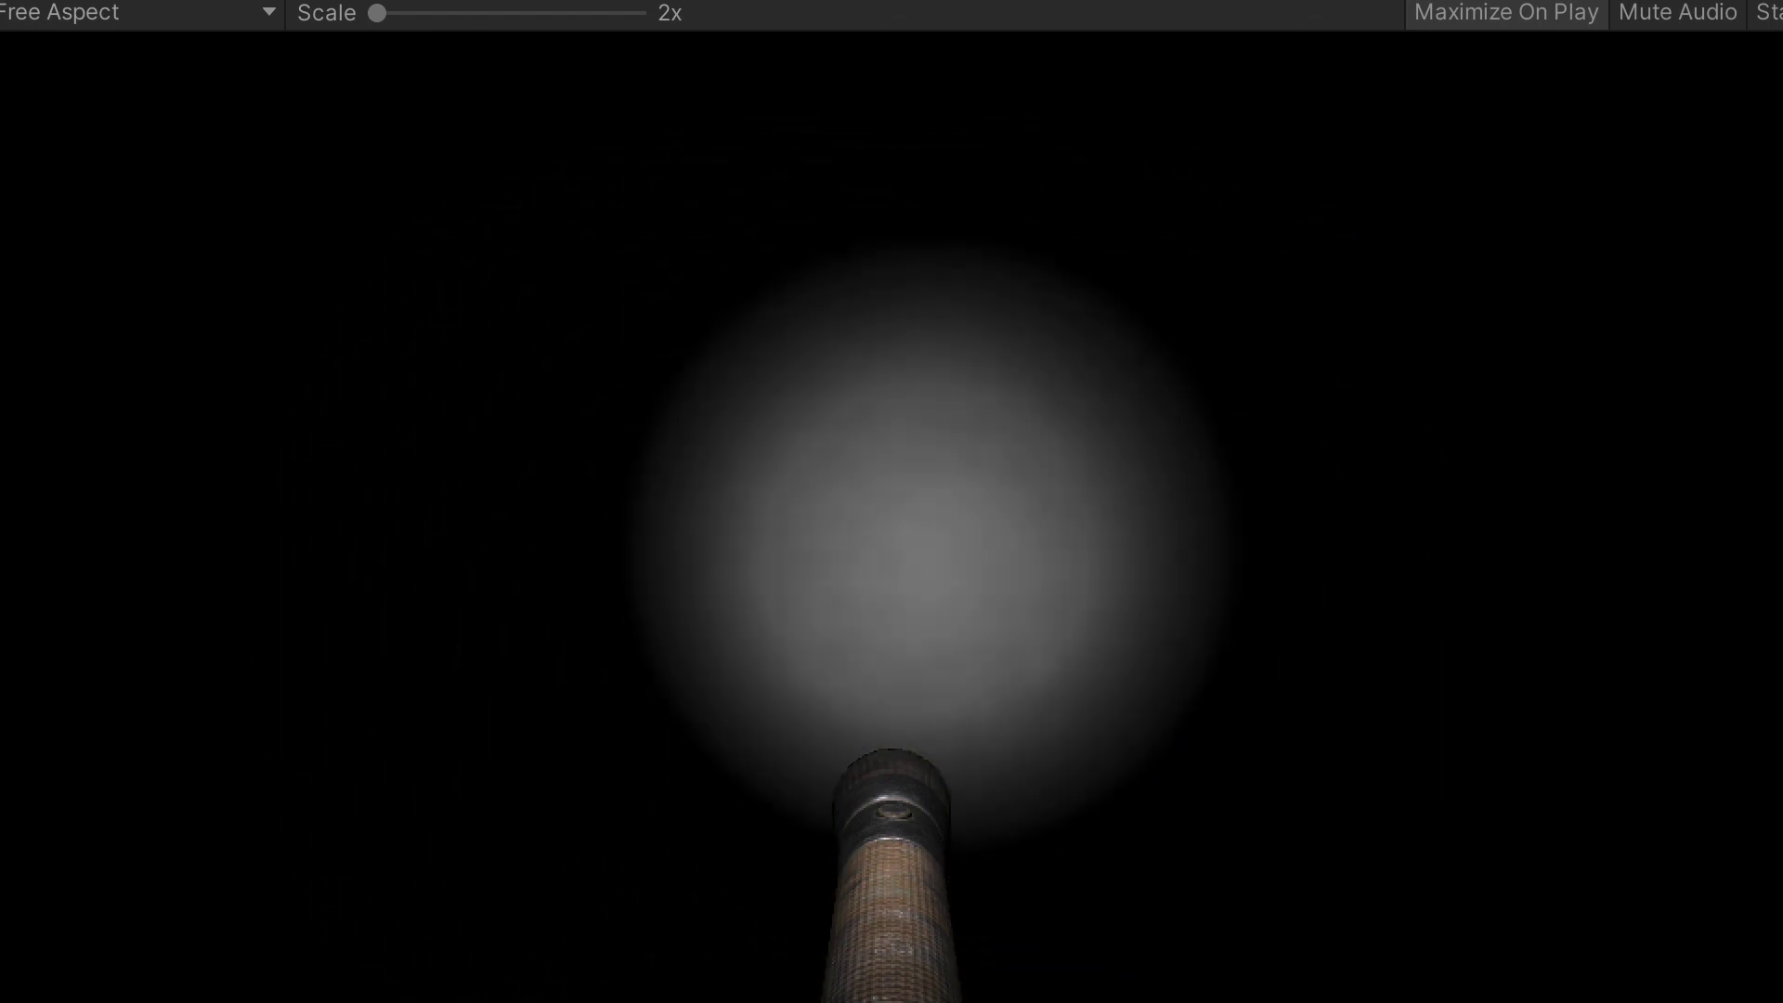
key("w")
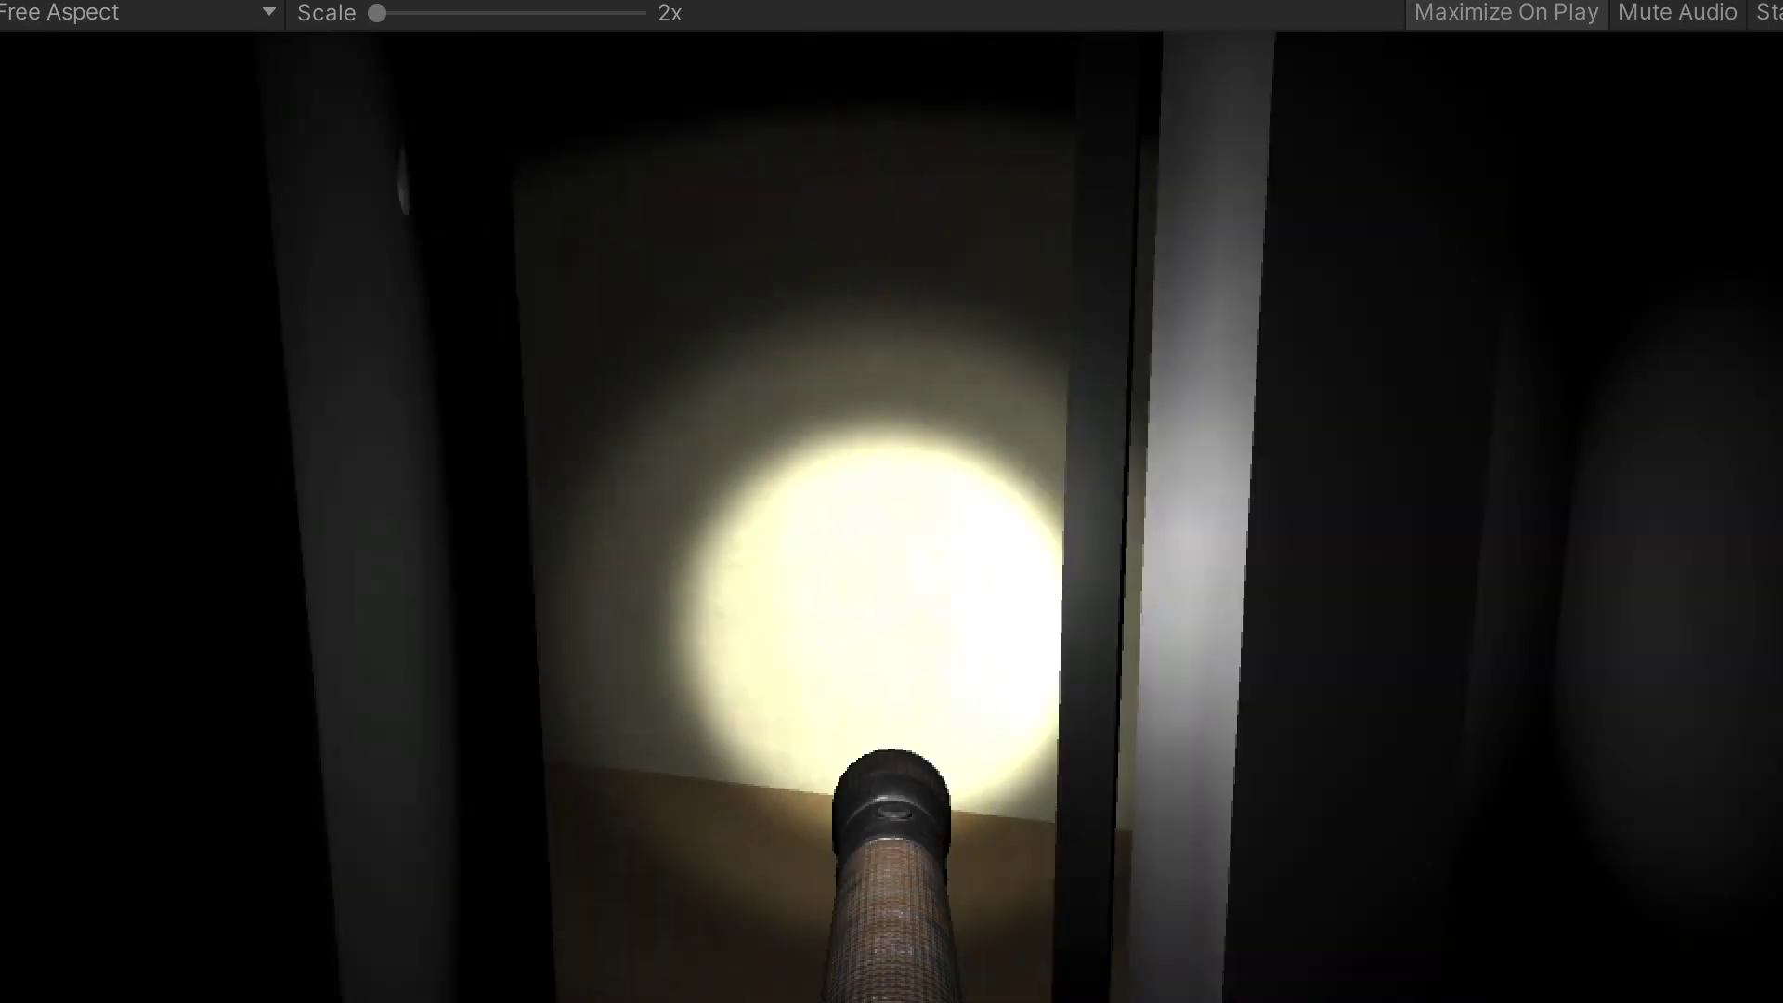
key("w")
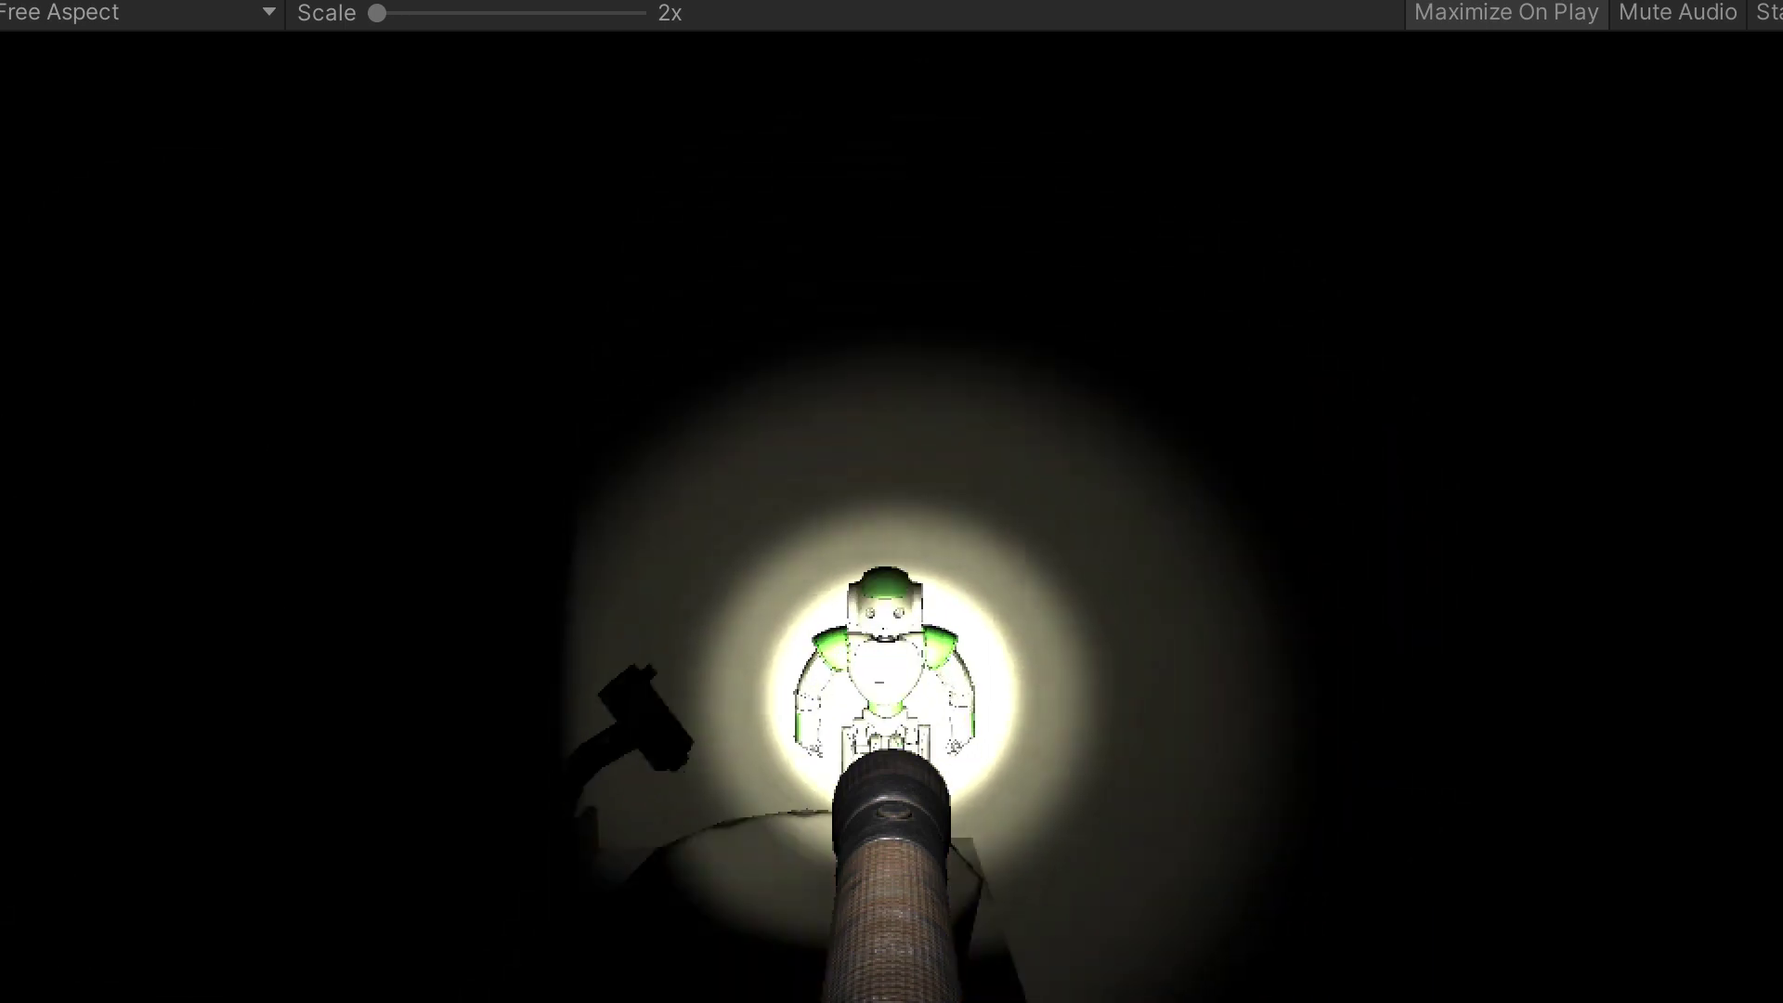
- Walk out of the bedroom into the living room, check the sofa and window area, and approach the closed door
key("s")
key("w")
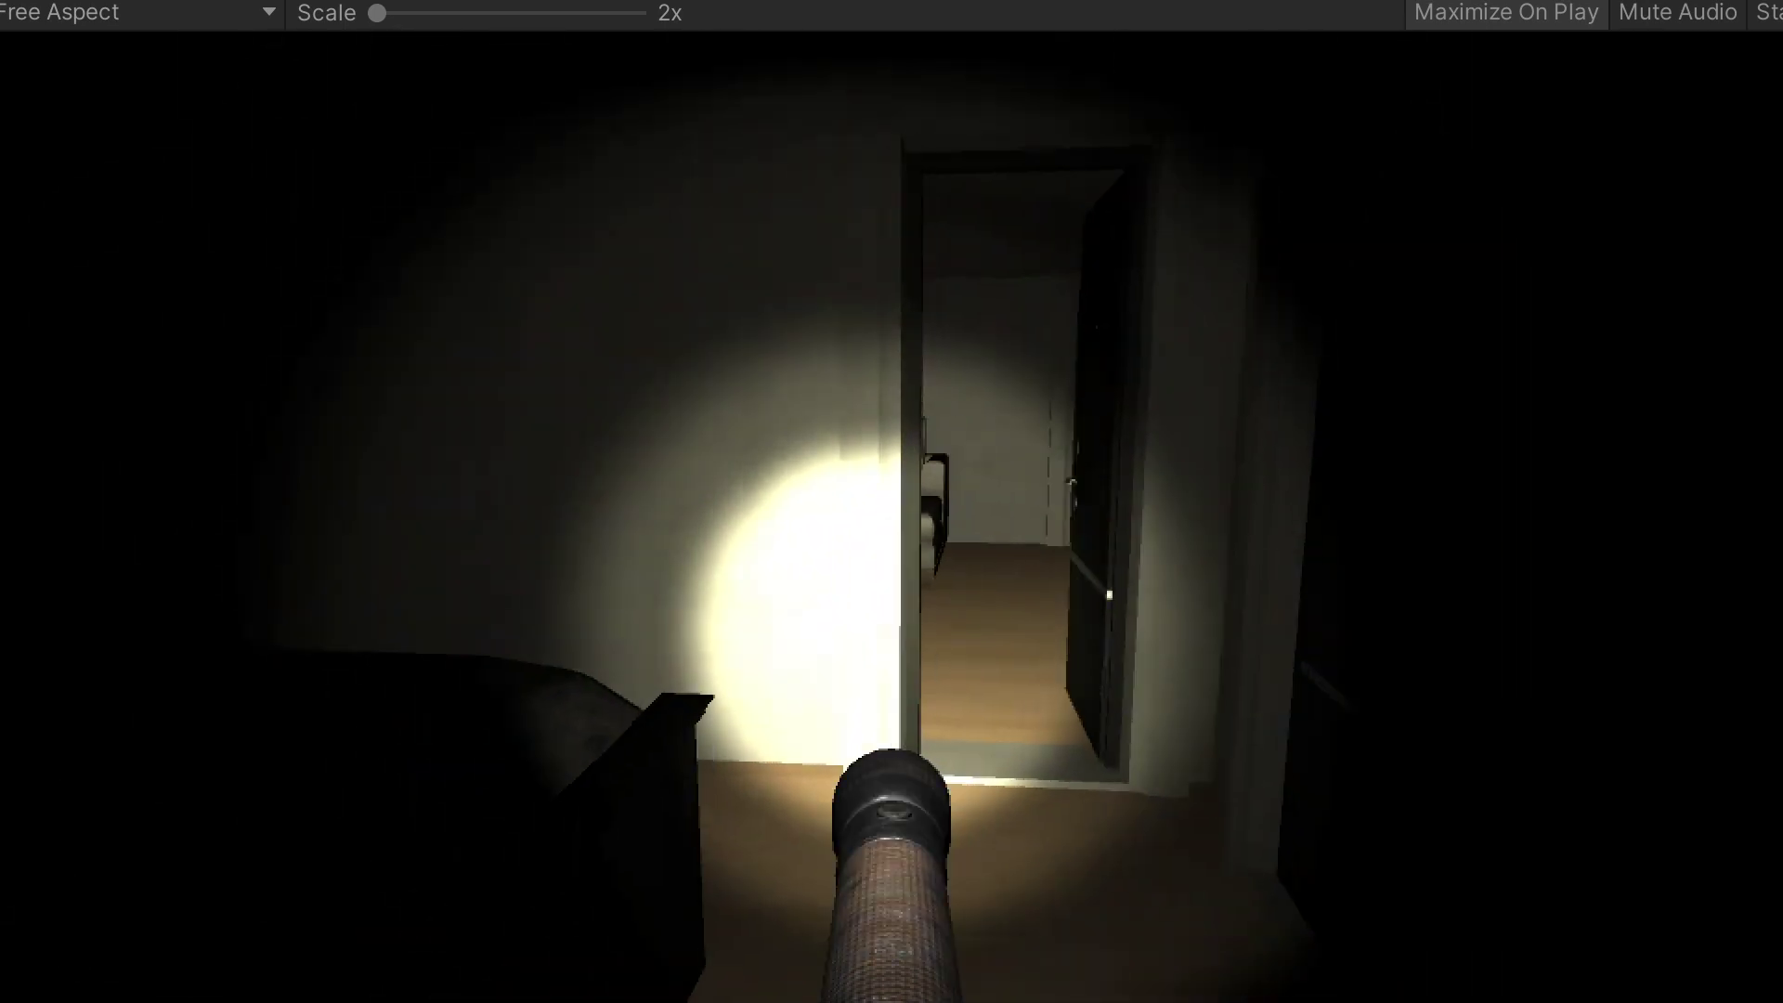
key("w")
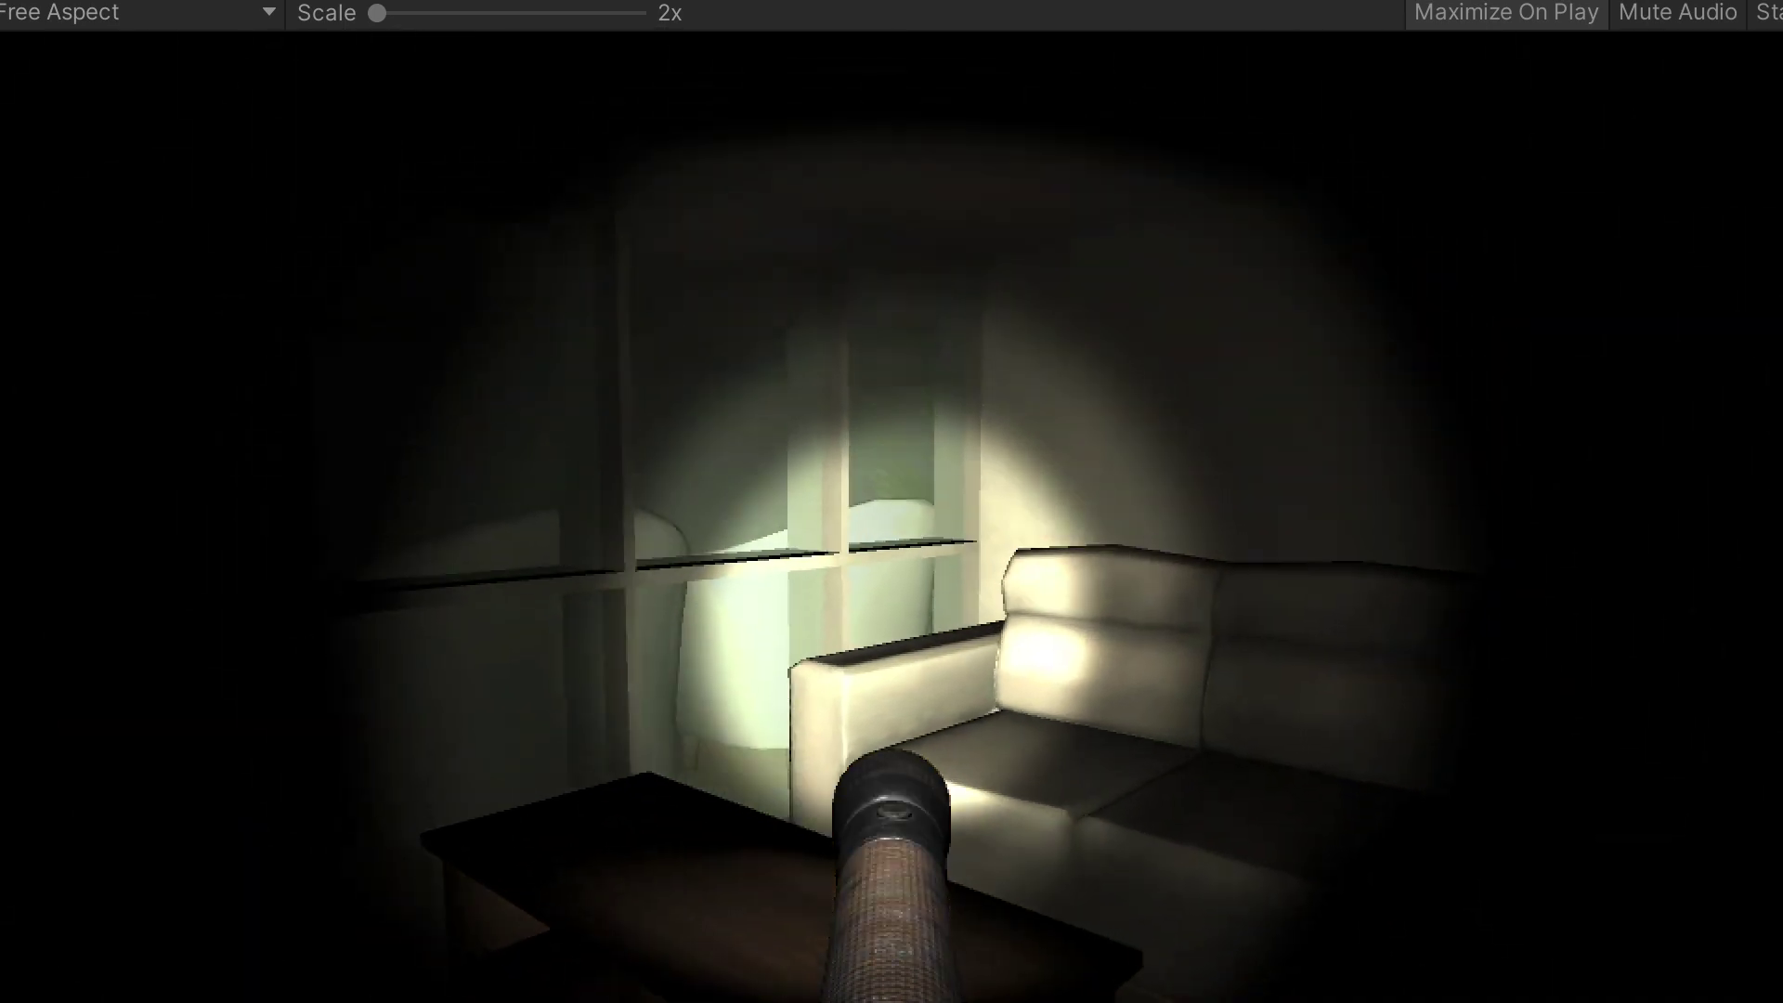
key("w")
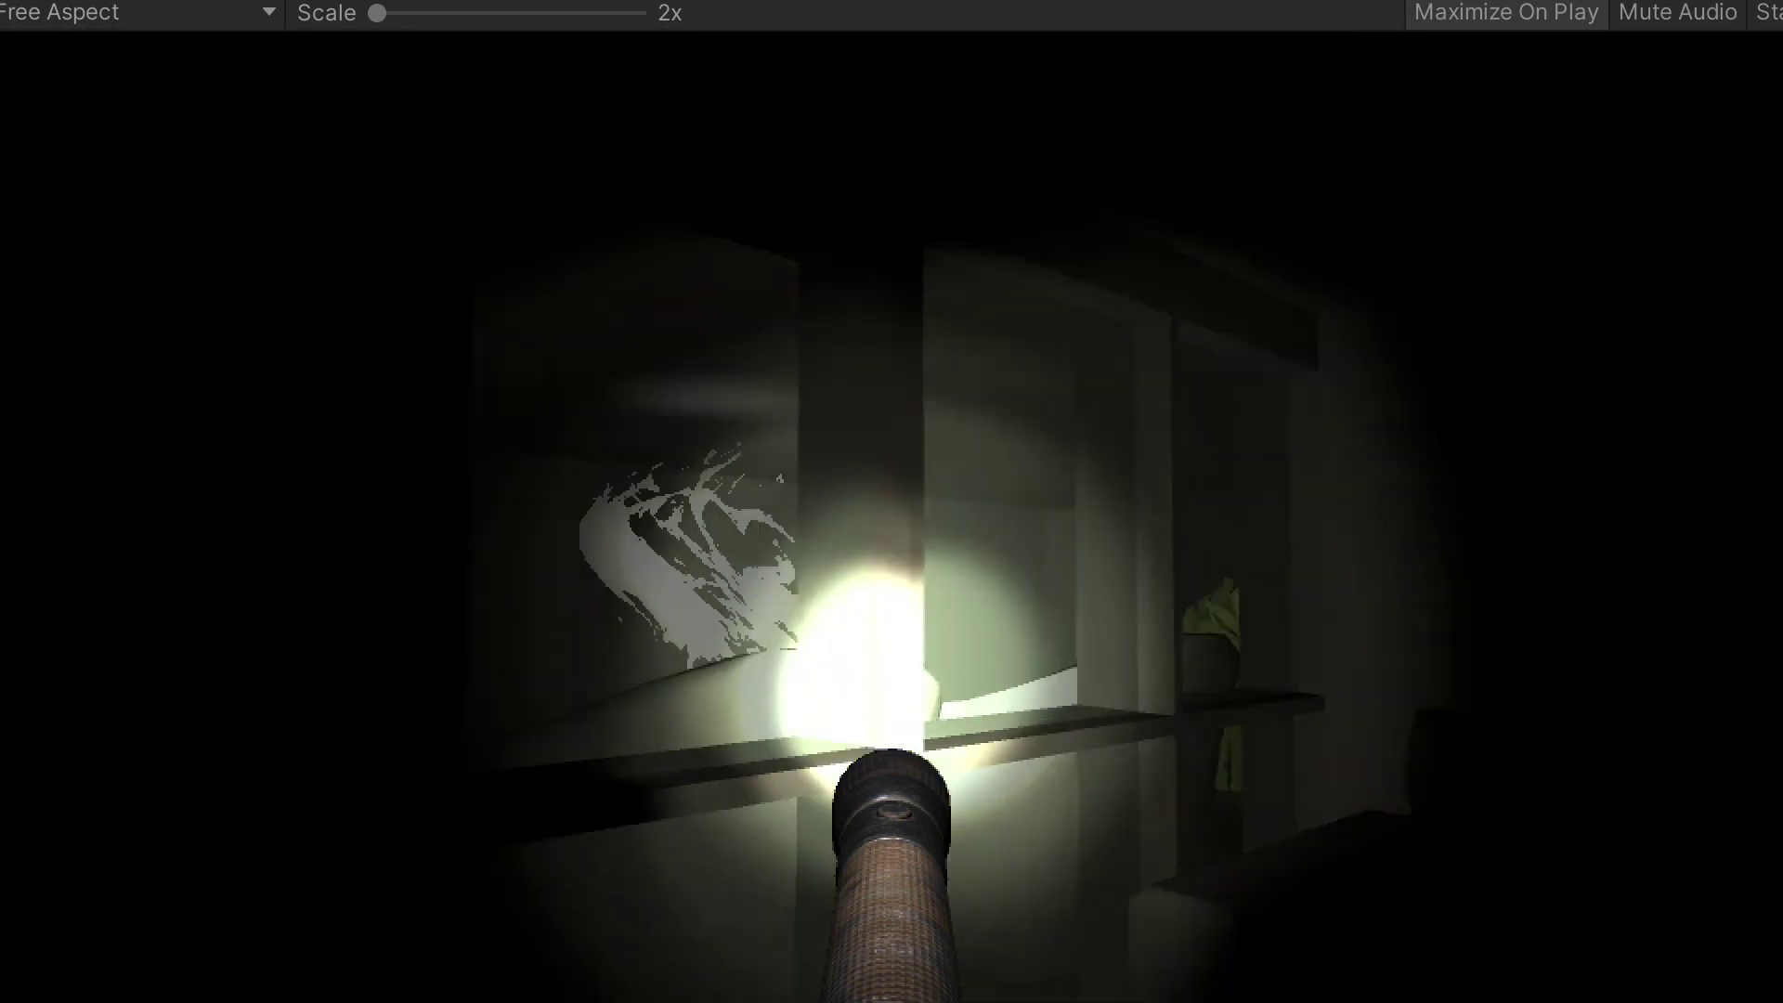
key("w")
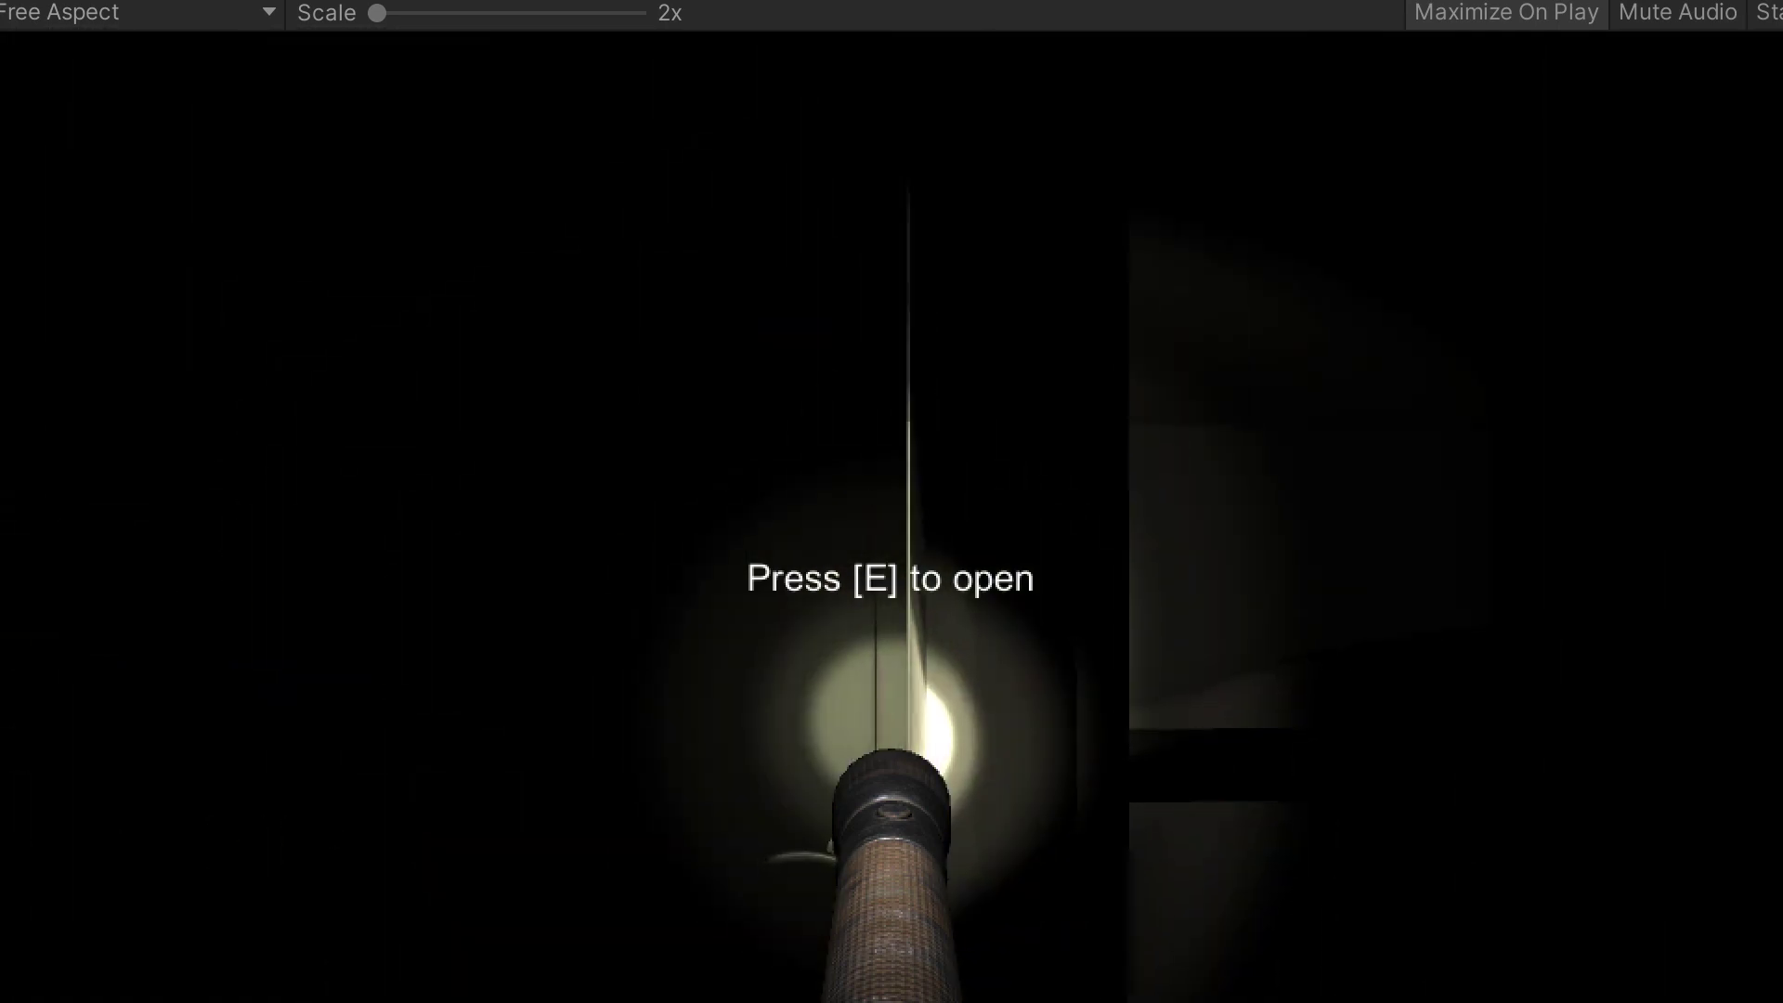